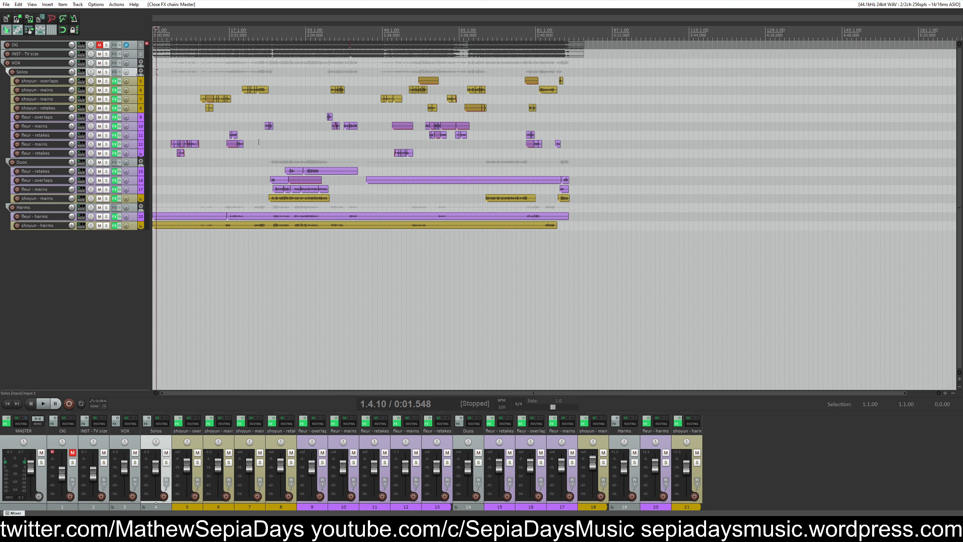
Start playback of the whole vocal mix from the beginning of the project
click(135, 165)
shift+click(134, 201)
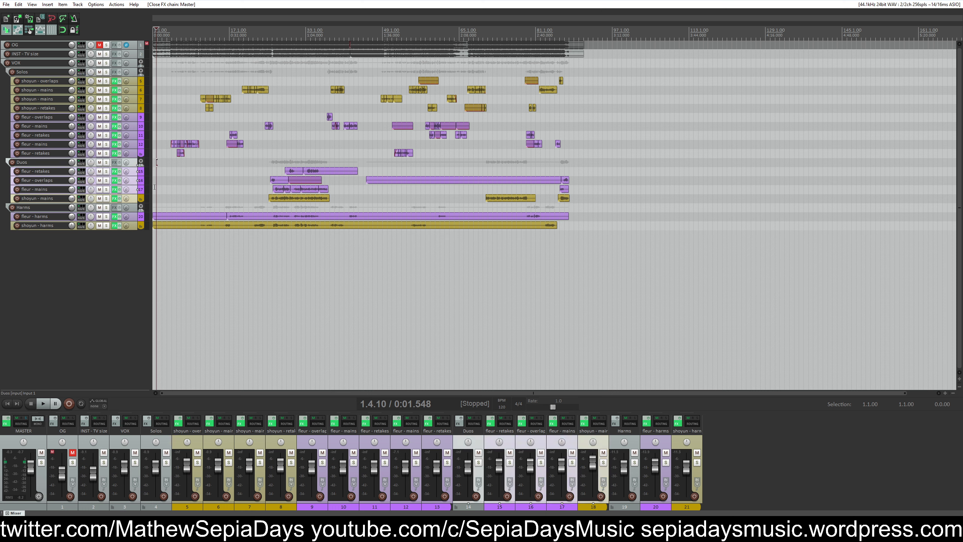
click(154, 79)
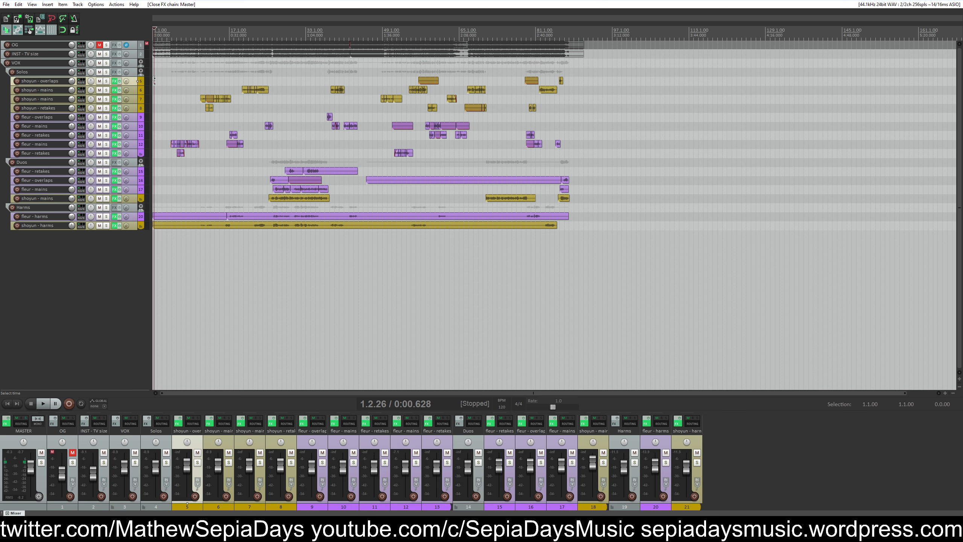
scroll(240, 123, up, 1)
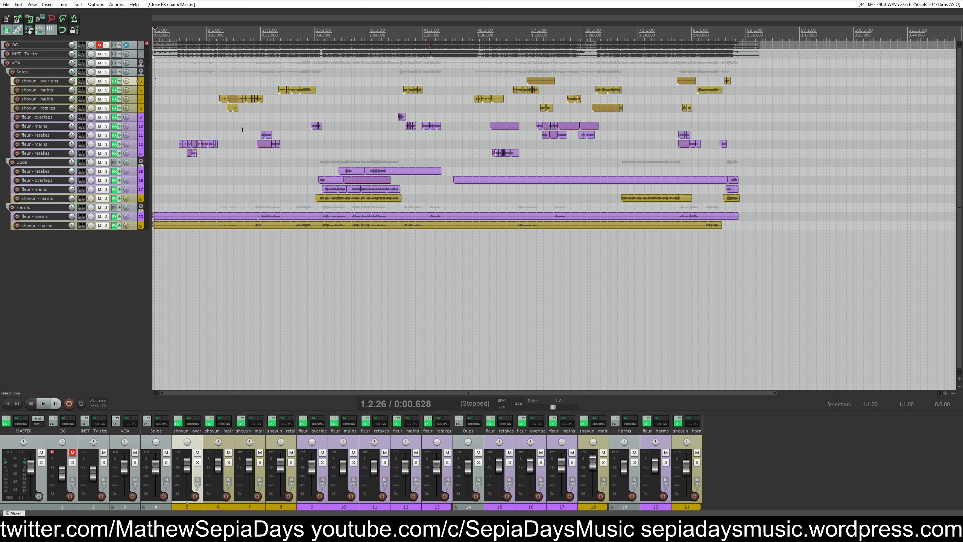
key(space)
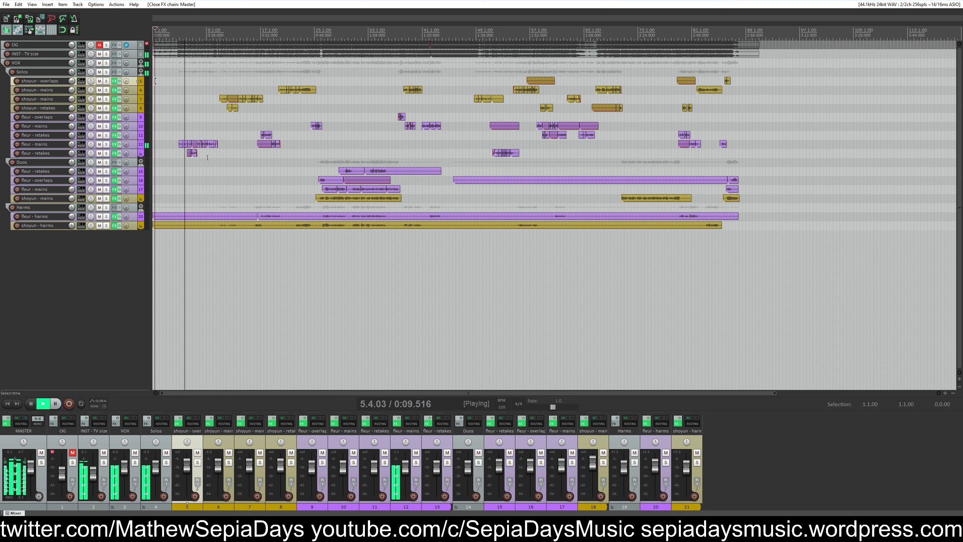
Lower the volume of solo track 12, fleur - mains, and the fleur - retakes track below it during playback
click(134, 147)
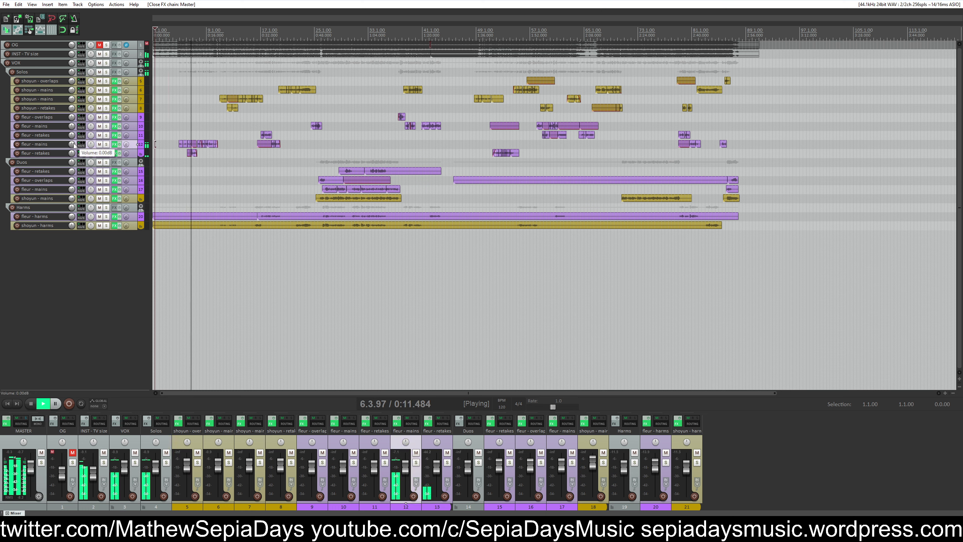
scroll(76, 155, down, 4)
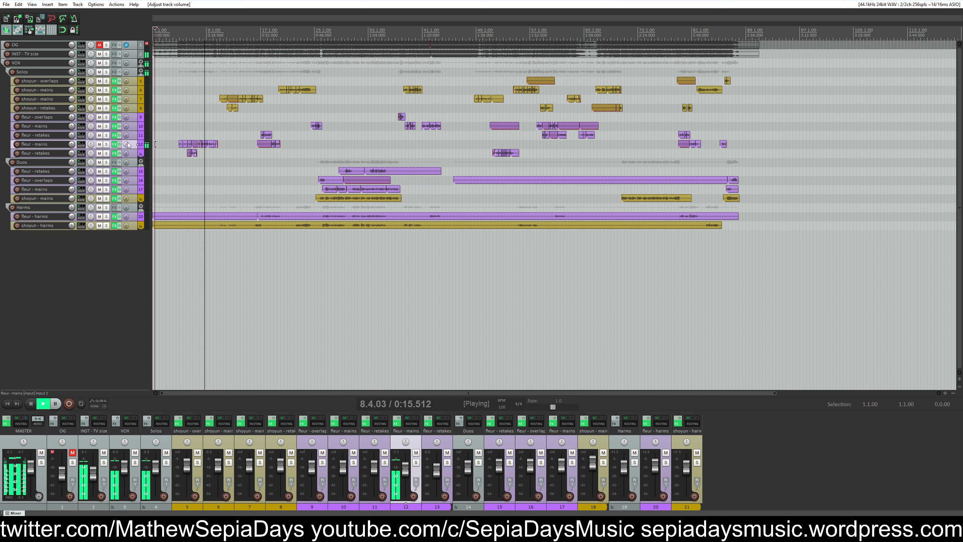
ctrl+click(103, 152)
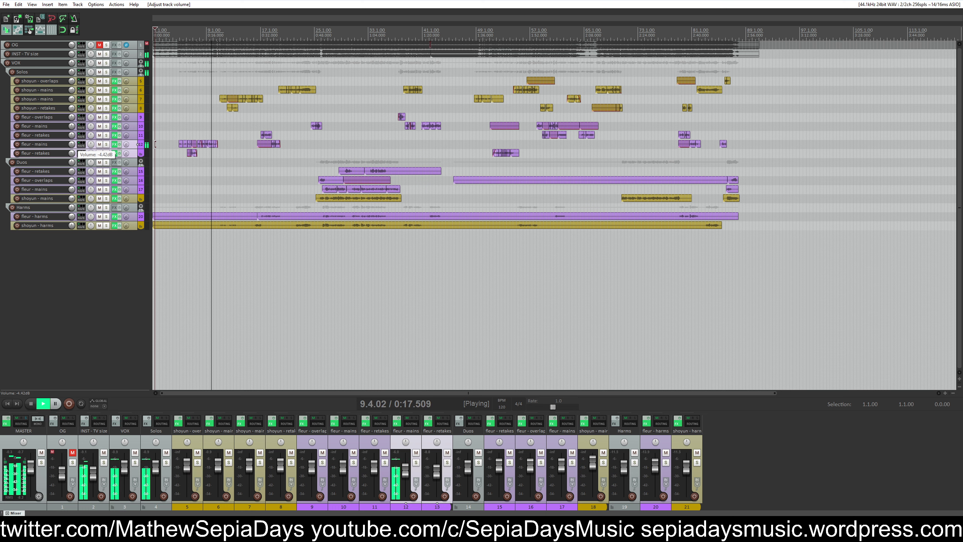
click(136, 146)
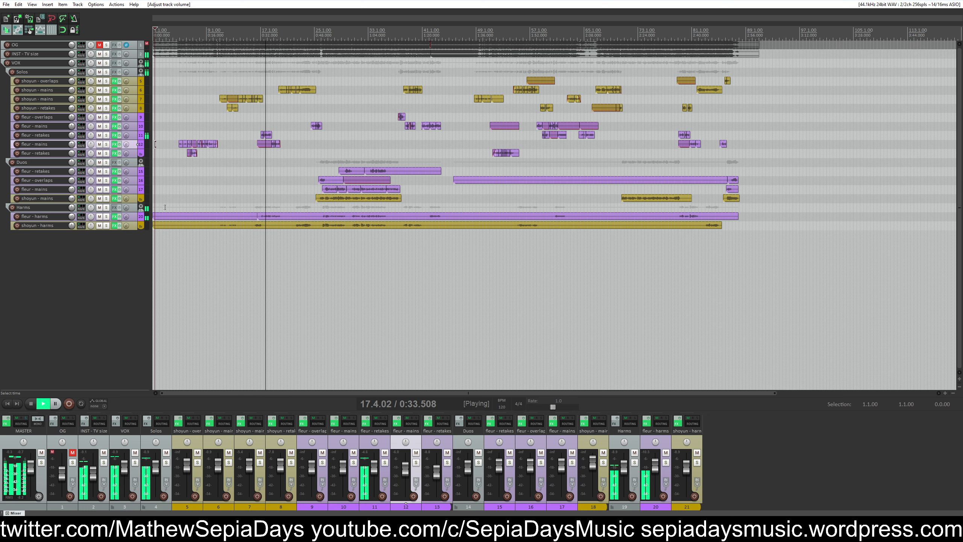
Lower the volume of solo track 11, fleur - retakes, during playback
click(136, 138)
mouse_move(70, 140)
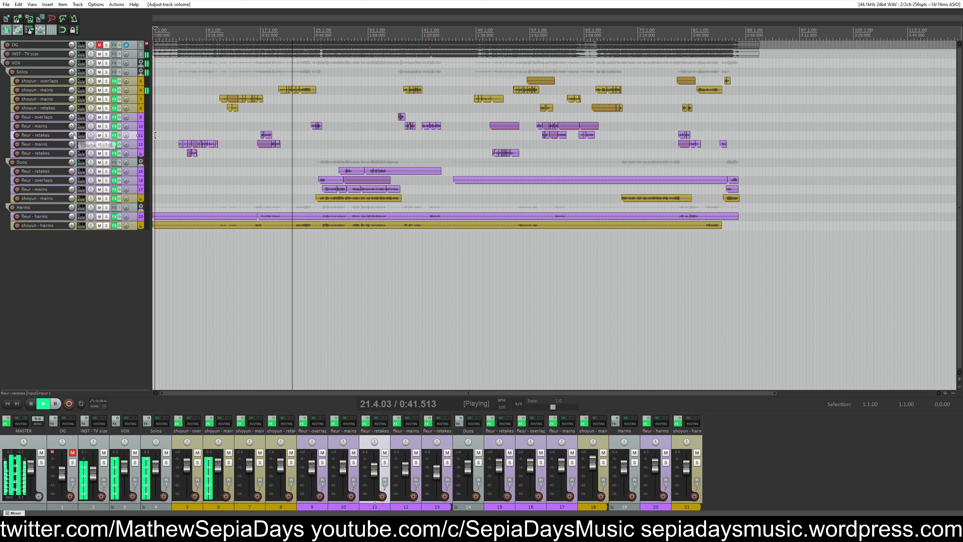
mouse_move(72, 98)
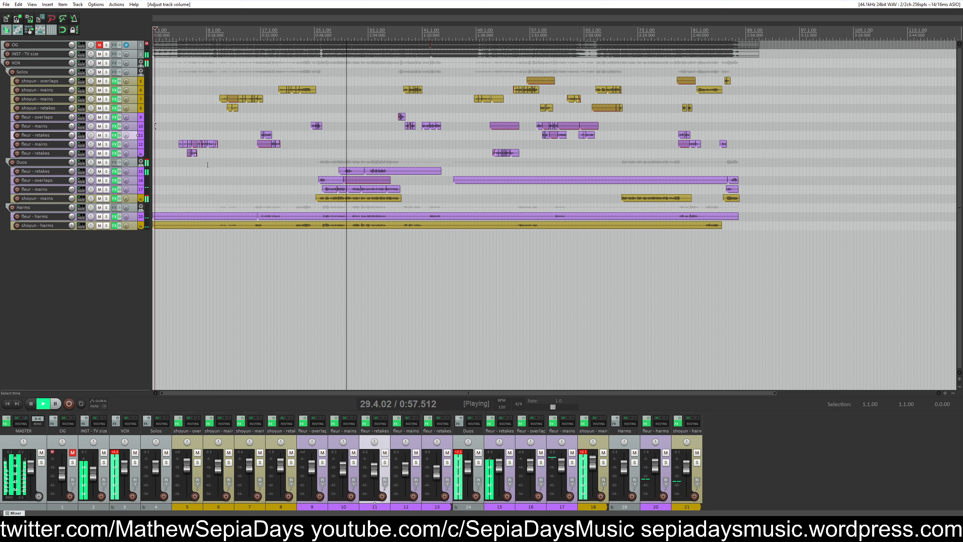
Move the Duos folder above the Solos folder and cut the long item after the first duo section from its fleur - overlaps track
drag(8, 163, 23, 69)
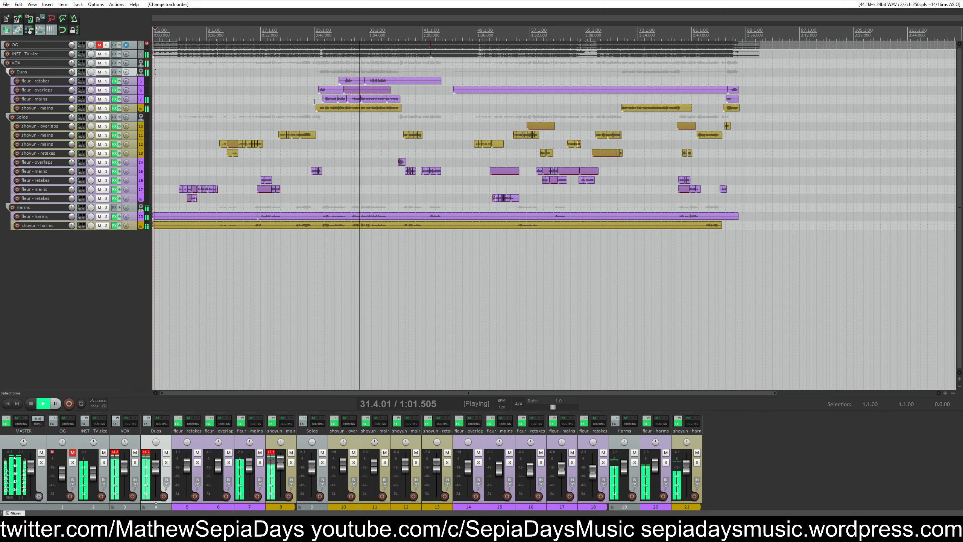
click(697, 90)
key(ctrl+x)
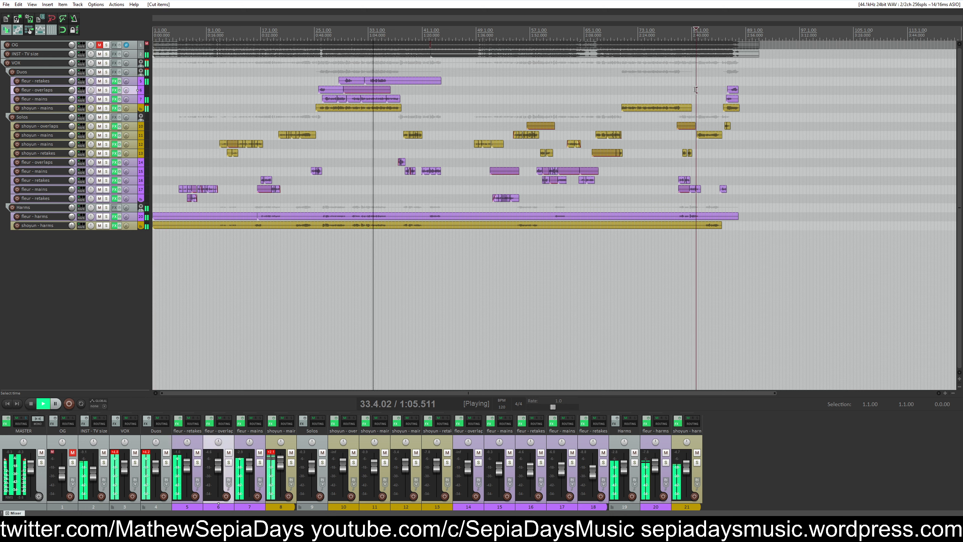
Split the second item on the duo fleur - retakes track at 36.3.22 and cut the part after the split
click(392, 80)
key(s)
key(ctrl+x)
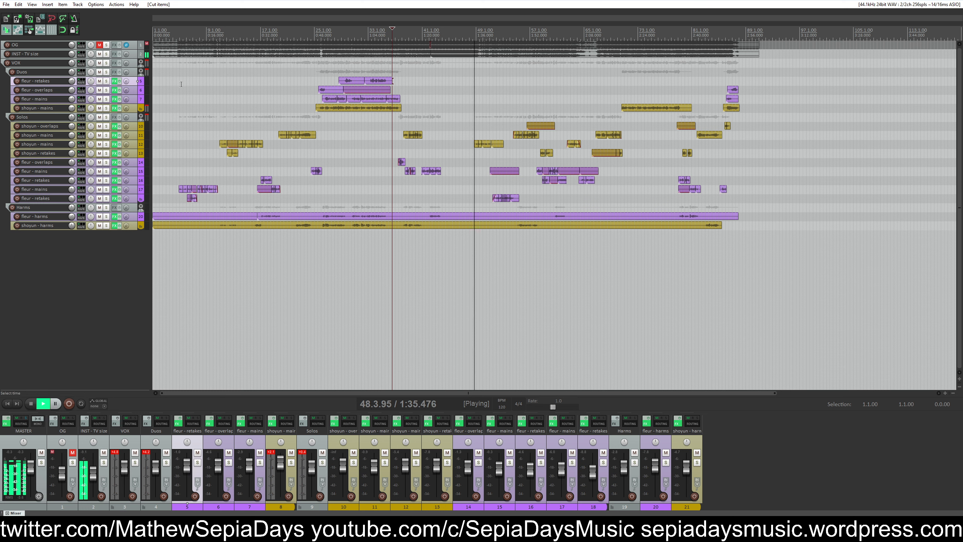
Move the fleur - mains and shoyun - mains tracks to the beginning of the Duos folder, above fleur - retakes and fleur - overlaps
ctrl+click(131, 91)
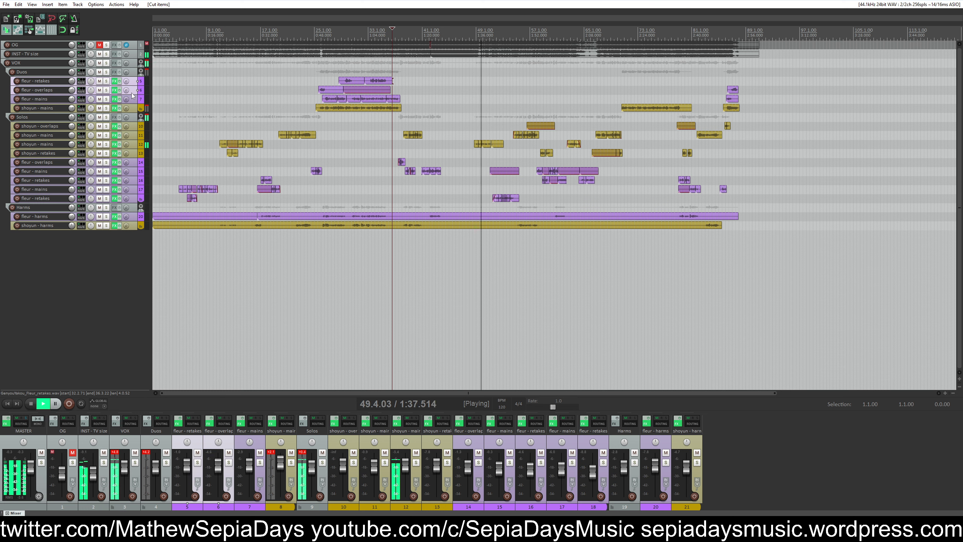
click(133, 99)
double_click(133, 99)
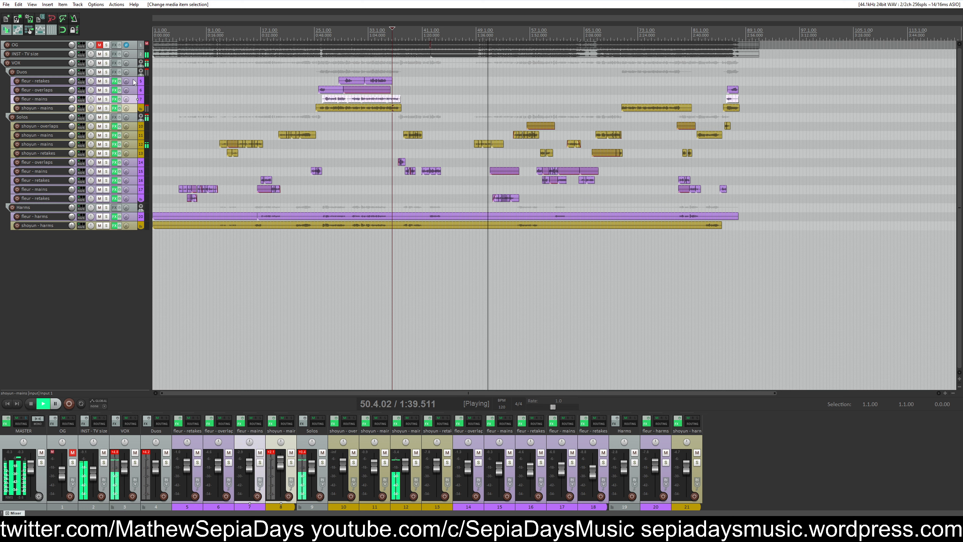
drag(134, 82, 135, 77)
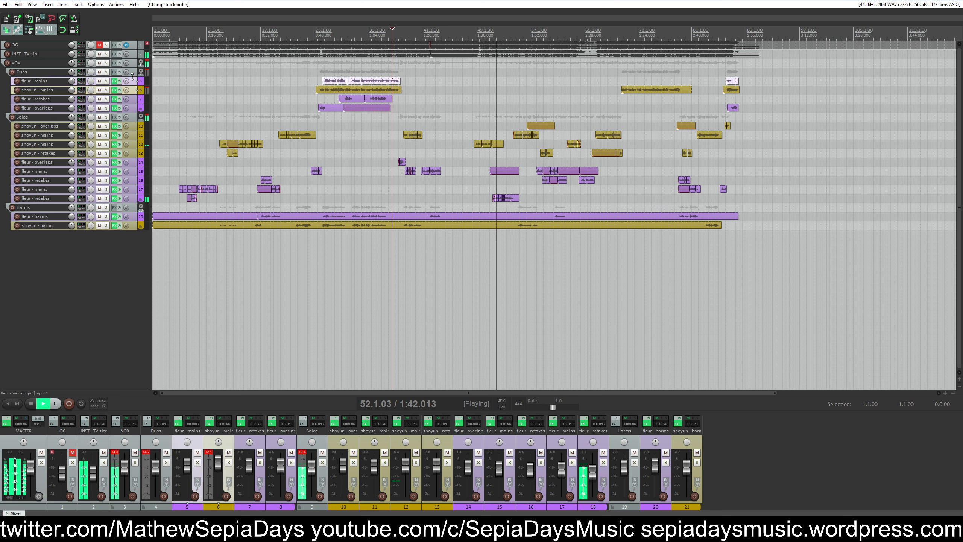
Fine-tune the volumes of solo tracks 18 fleur - retakes, 11 shoyun - mains and 13 shoyun - retakes, and stop playback
click(129, 199)
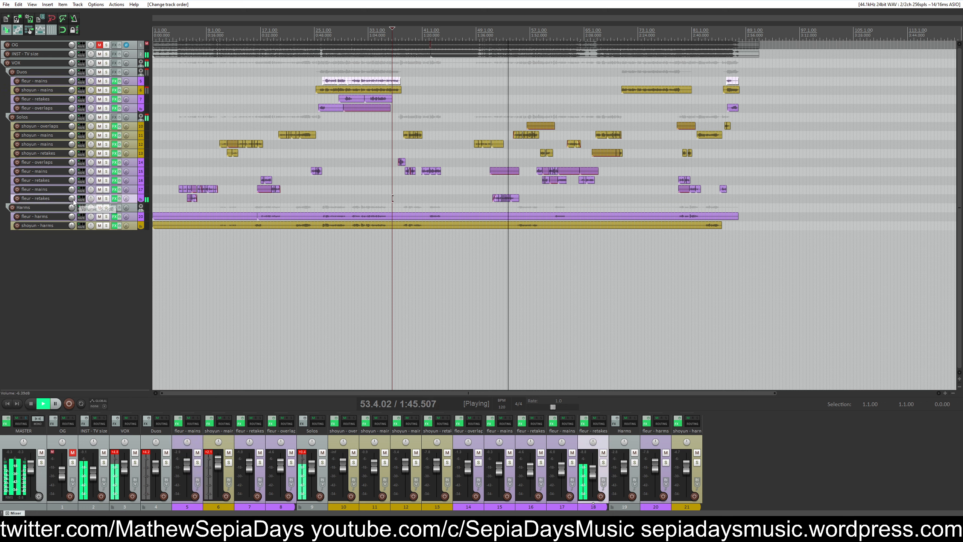
drag(74, 202, 73, 195)
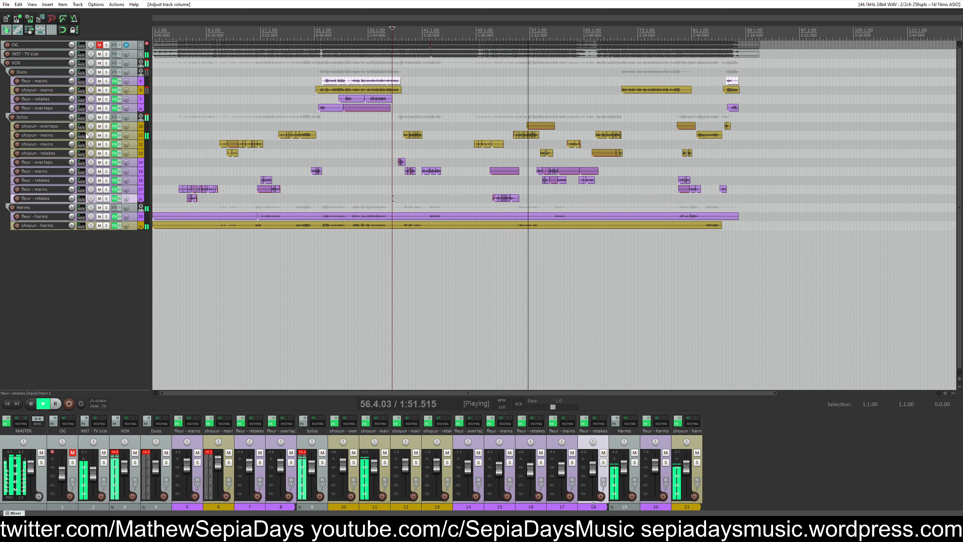
mouse_move(72, 136)
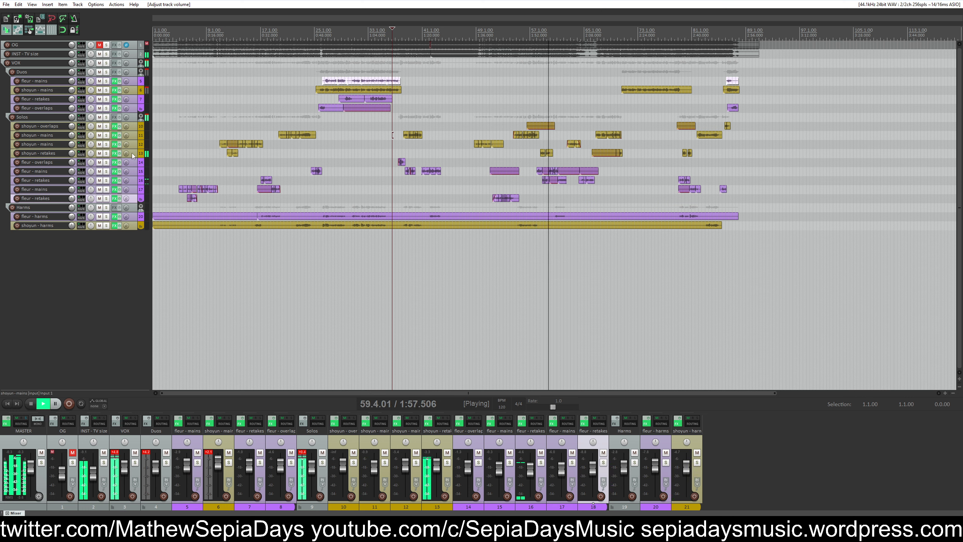
mouse_move(72, 162)
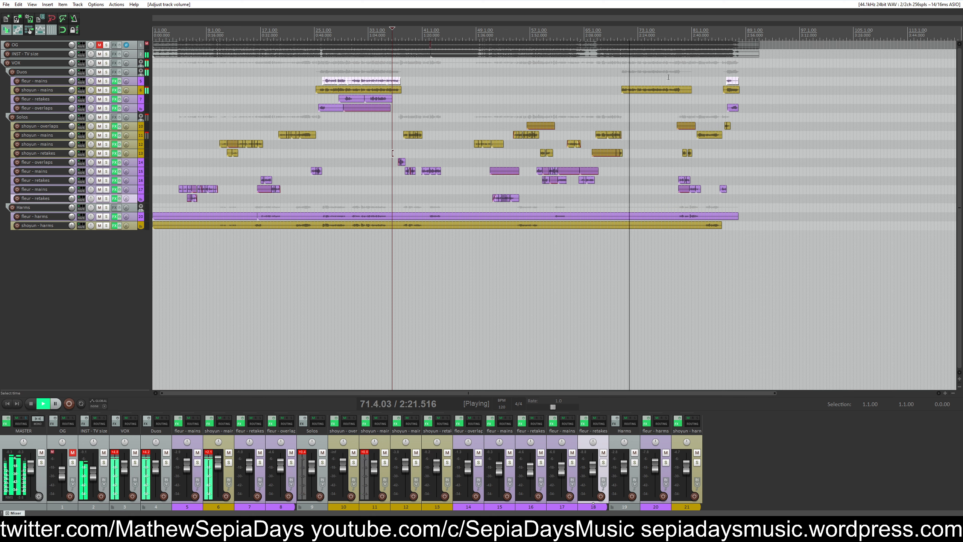
key(space)
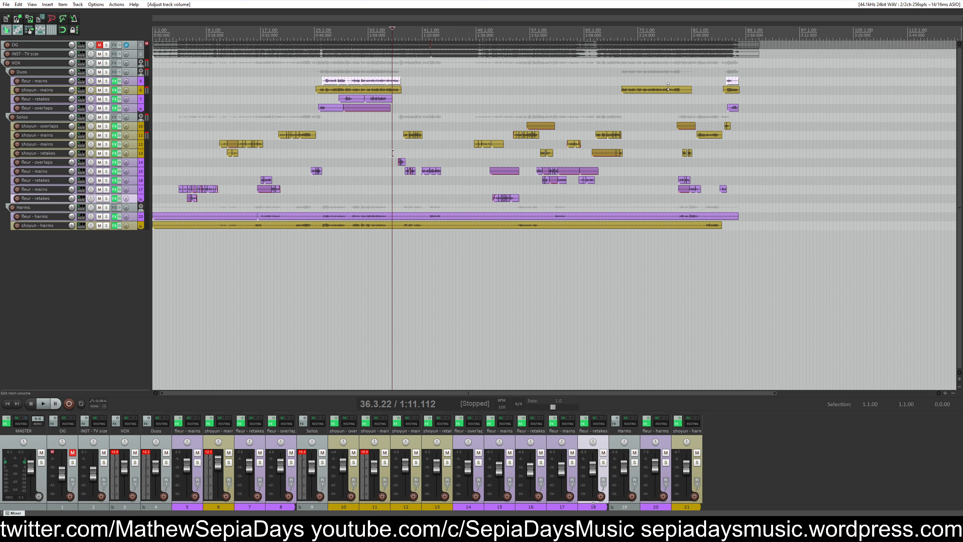
Place the edit cursor at 26.1.70, near the start of the duo section, and increase the height of all four Duos tracks
click(390, 81)
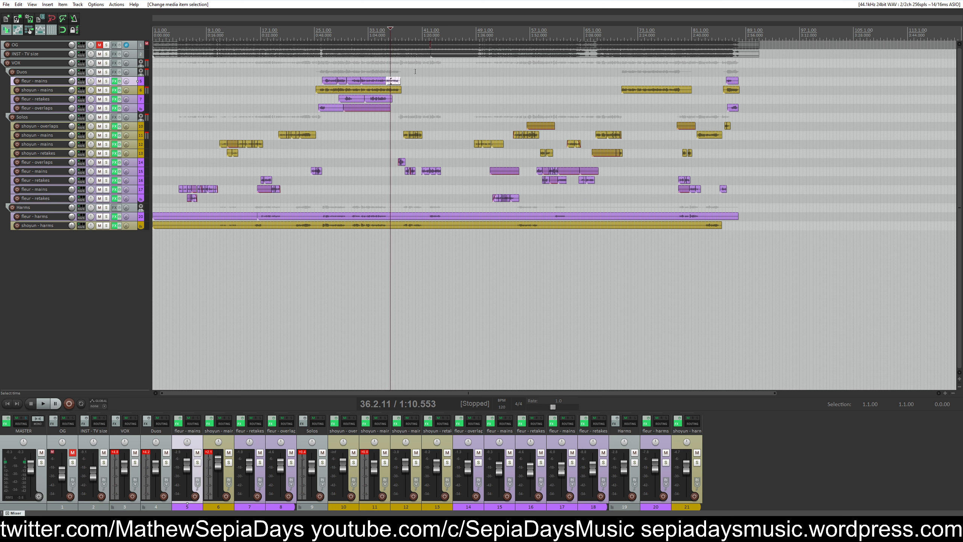
click(322, 71)
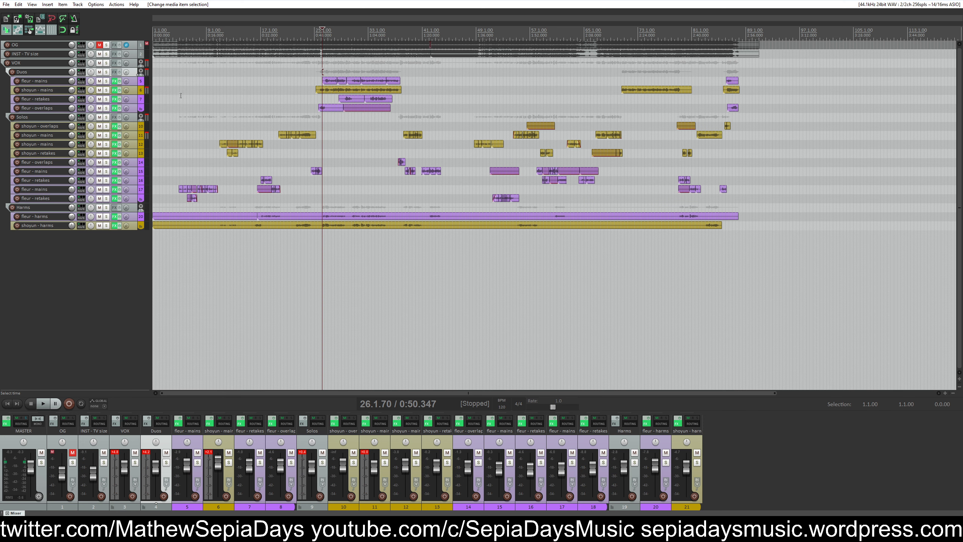
drag(91, 110, 91, 142)
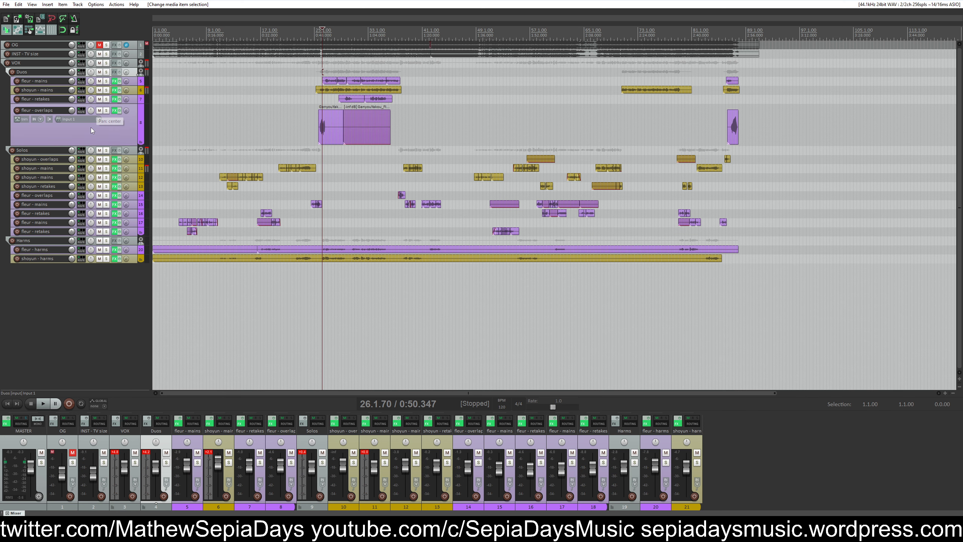
drag(114, 103, 108, 142)
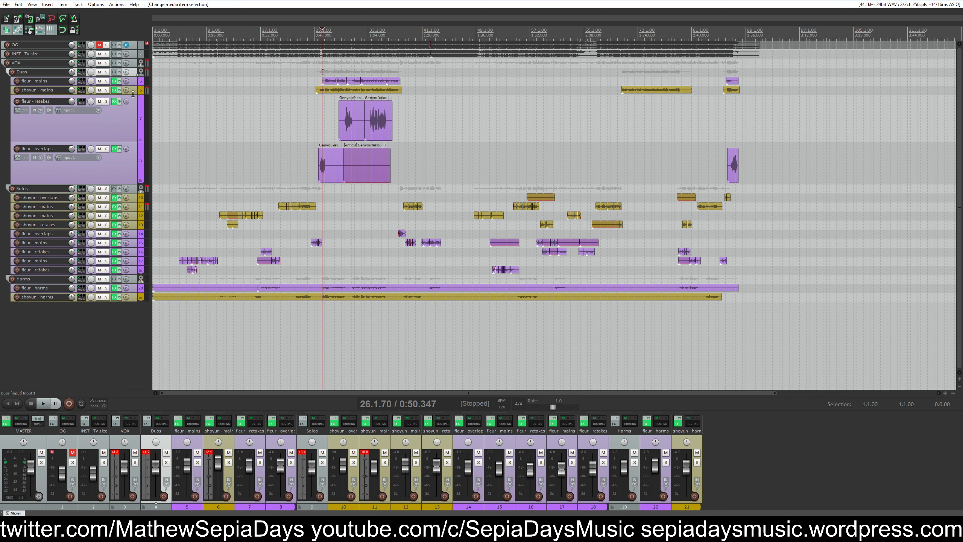
drag(133, 95, 133, 141)
drag(134, 85, 123, 120)
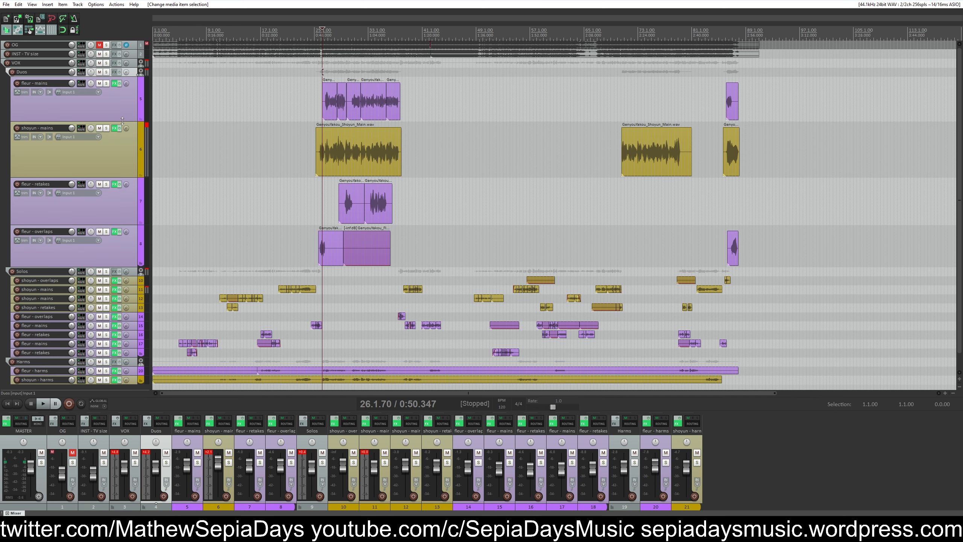
Mute the Harms folder and move the duo fleur - overlaps track between shoyun - mains and fleur - retakes
click(100, 362)
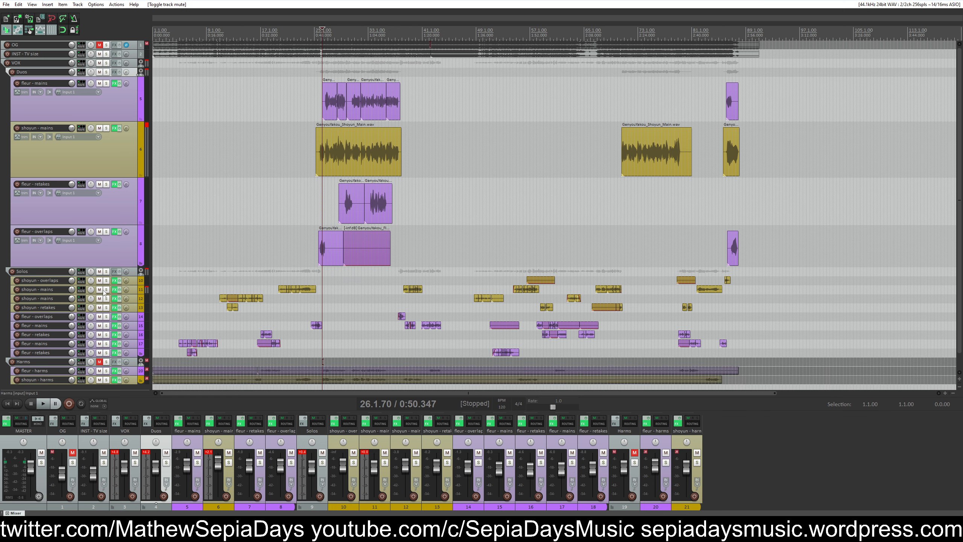
scroll(348, 114, up, 5)
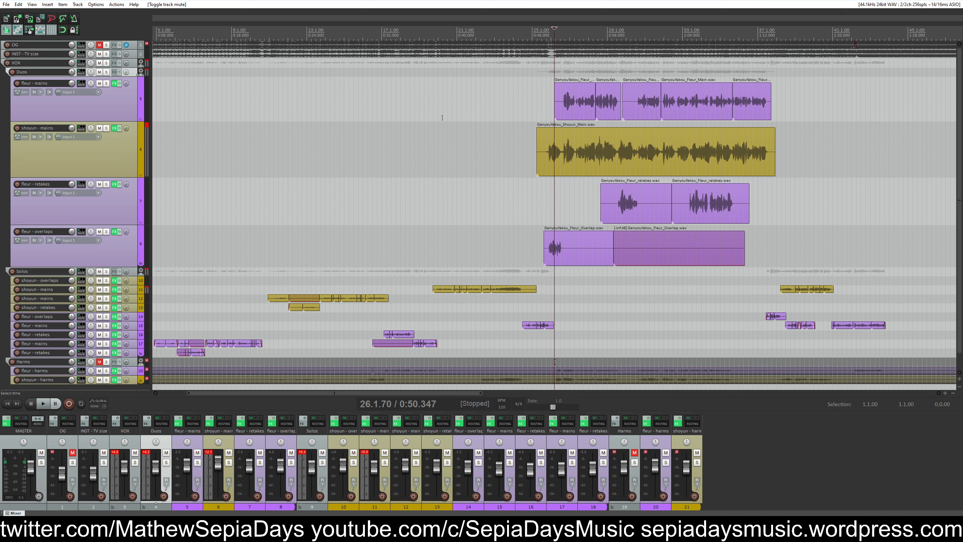
click(126, 248)
drag(119, 254, 114, 123)
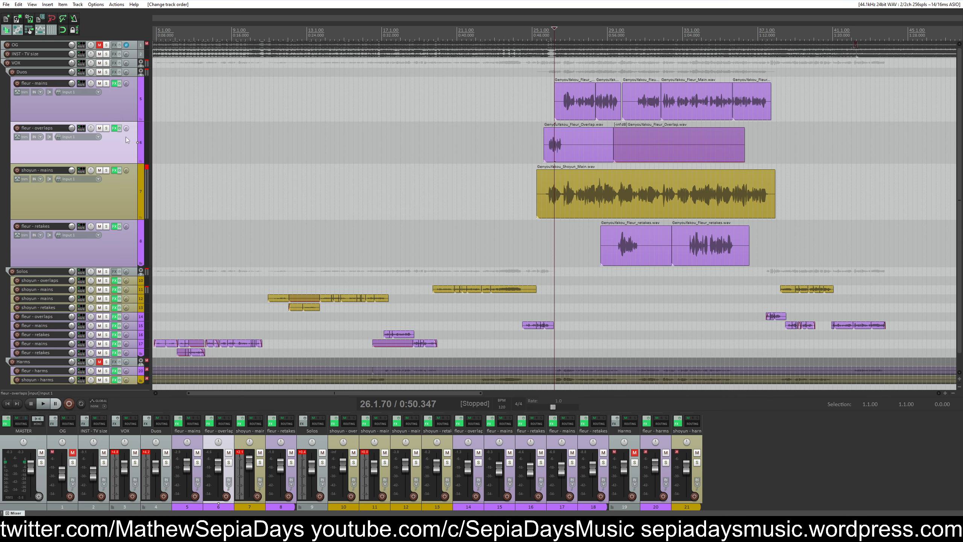
drag(112, 186, 113, 187)
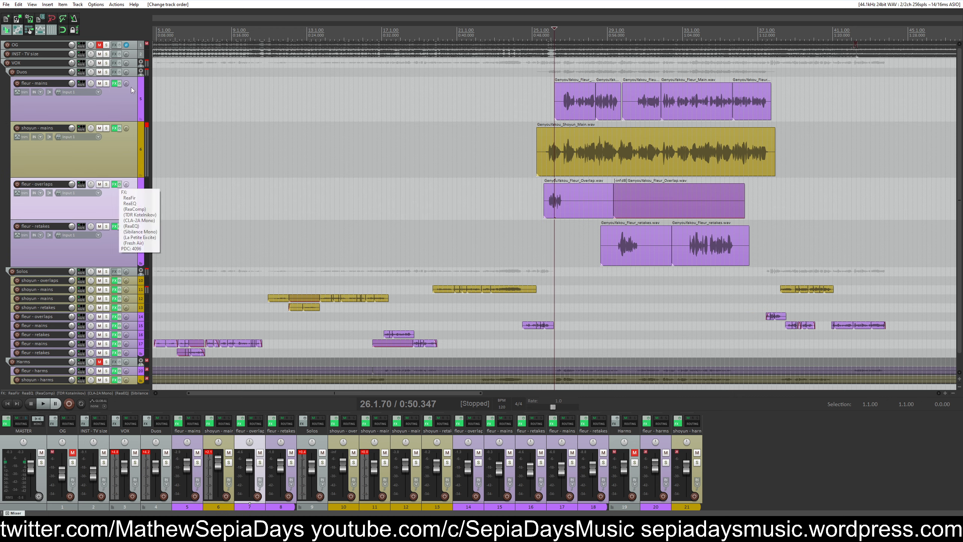
Reduce the duo fleur - mains track to minimum height and enlarge the INST - TV size track to show its waveform
drag(118, 120, 120, 65)
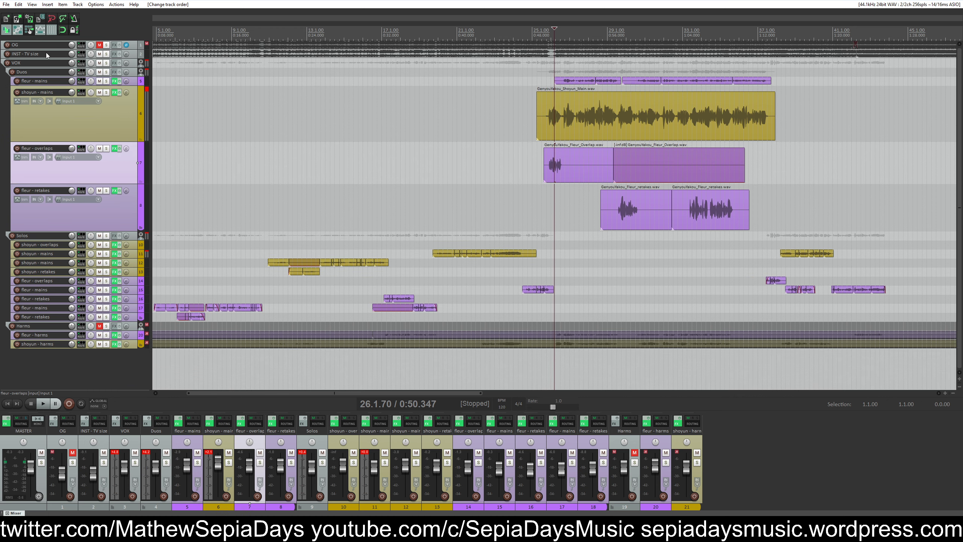
drag(30, 57, 55, 139)
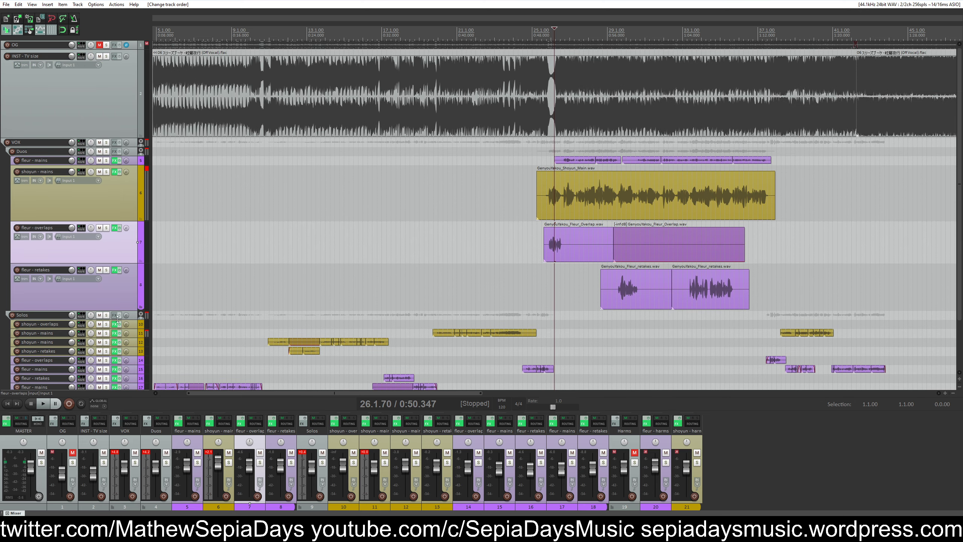
Check the FX chains of the solo fleur - mains track 15 and shoyun - mains track 11
click(114, 369)
key(Escape)
click(114, 333)
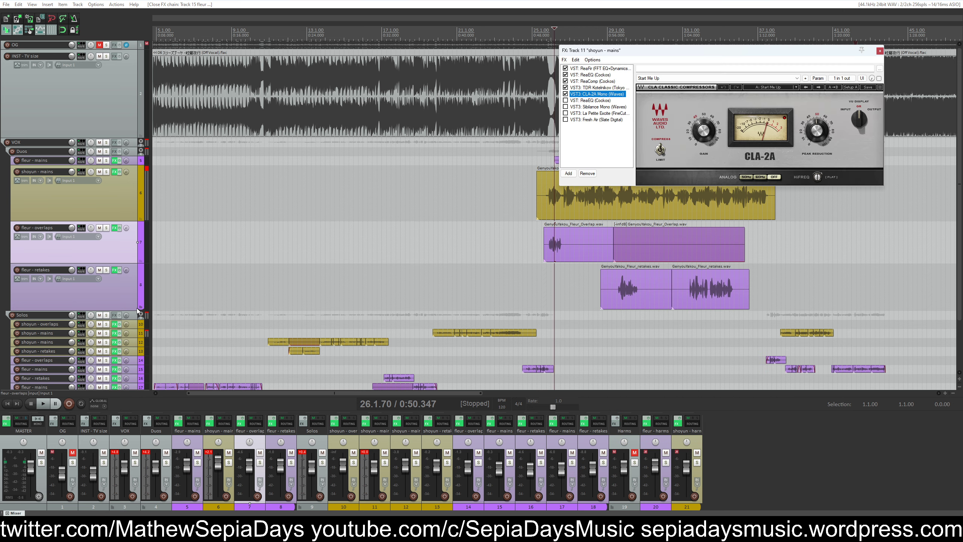
key(Escape)
Replace the FX chain of the duo shoyun - mains track with the chain copied from solo shoyun - mains track 11
click(113, 174)
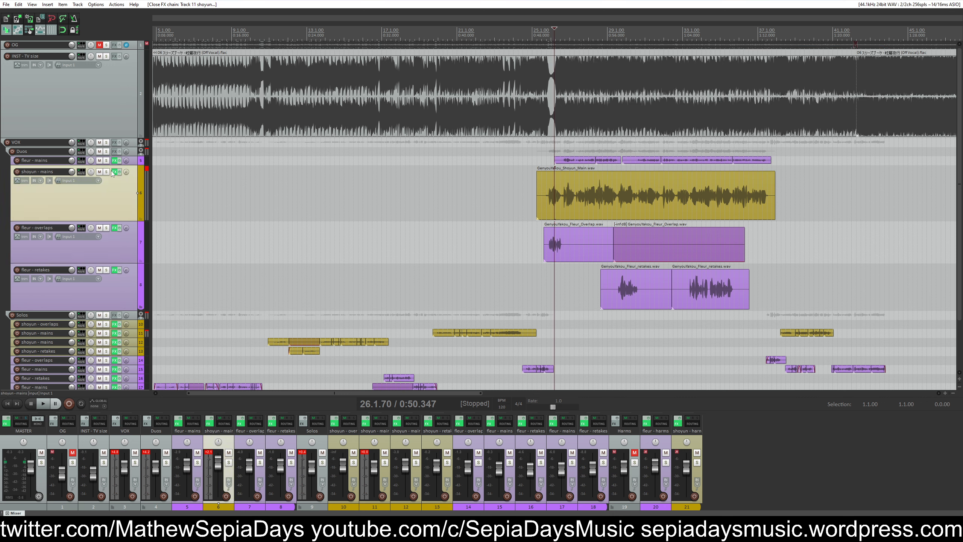
click(114, 172)
key(ctrl+a)
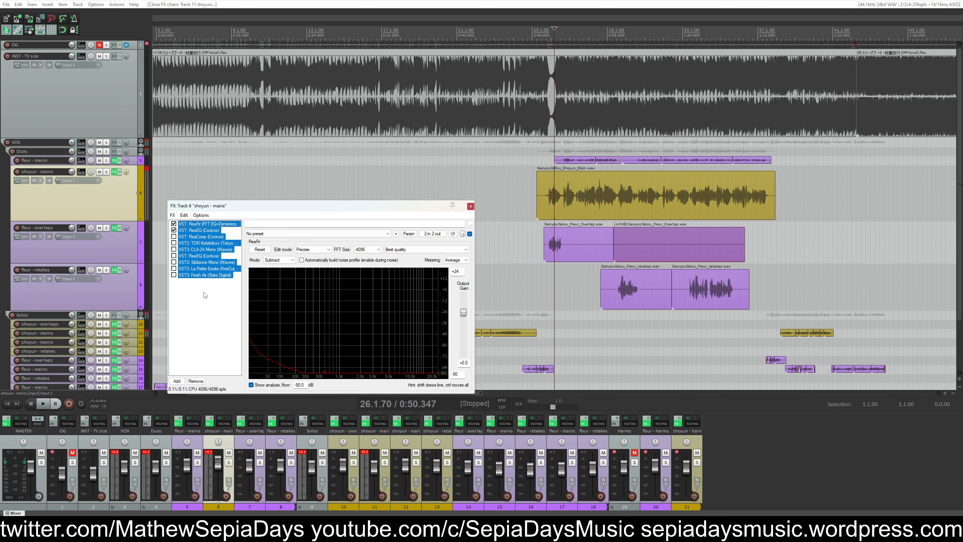
key(Delete)
key(ctrl+v)
Play the duo section from 25.3.60 with ReaComp showing and set the duo shoyun - mains track volume to 0.00 dB
click(541, 195)
scroll(541, 194, up, 4)
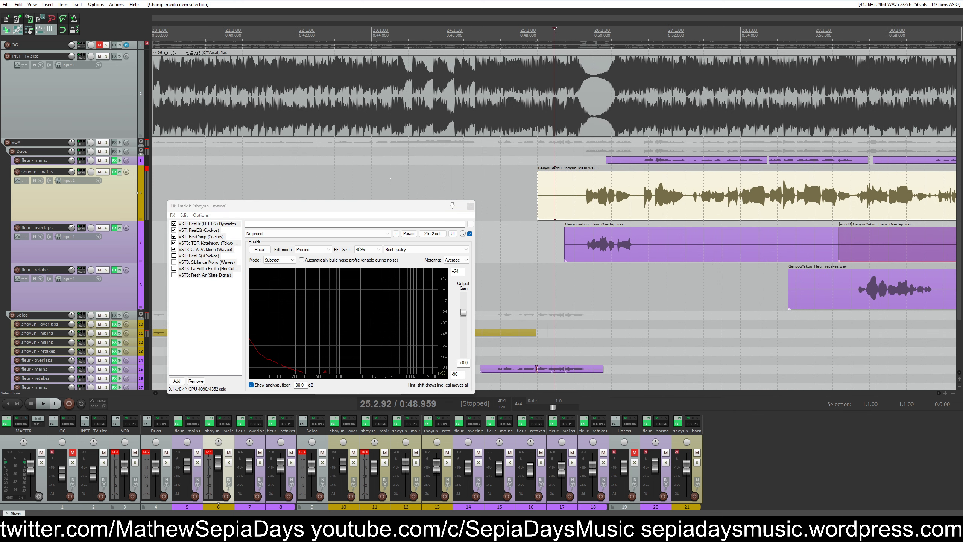
click(568, 183)
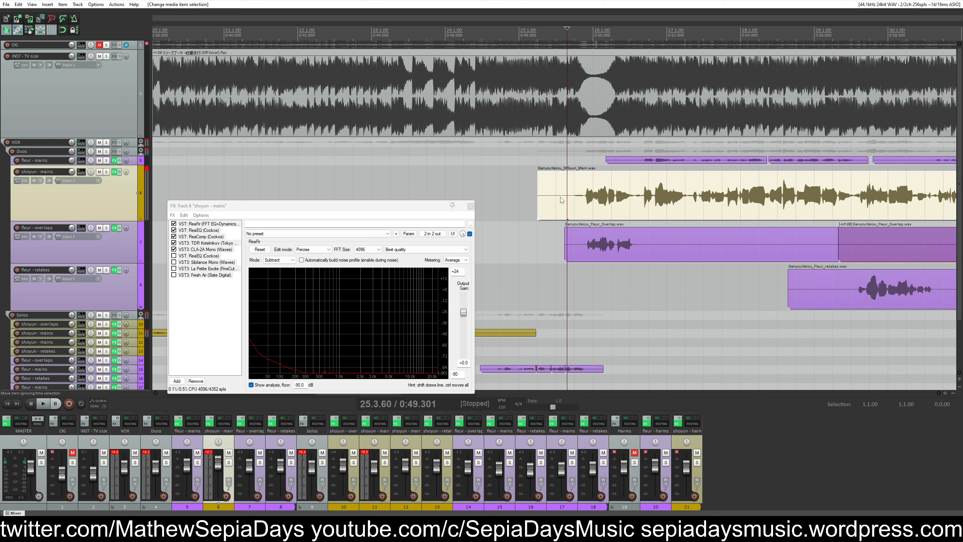
scroll(549, 185, down, 3)
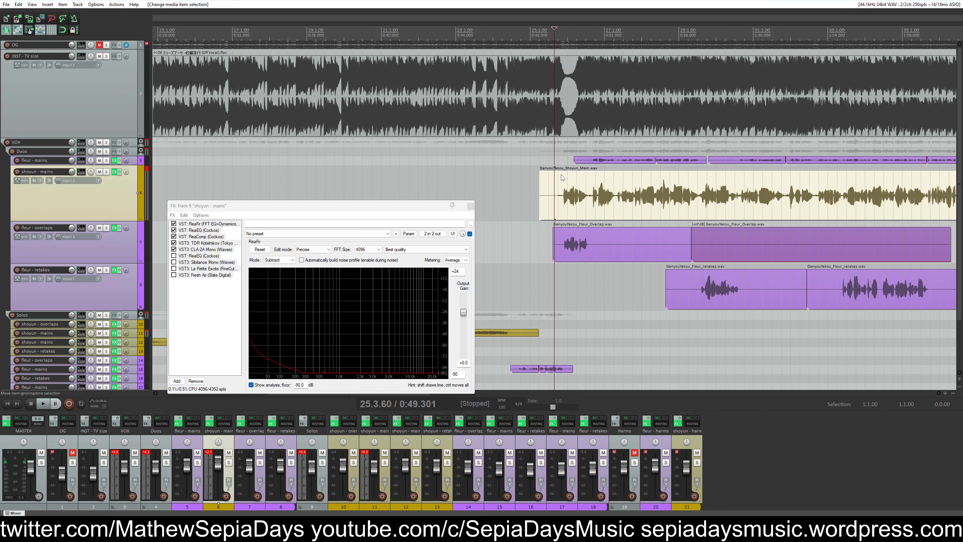
key(space)
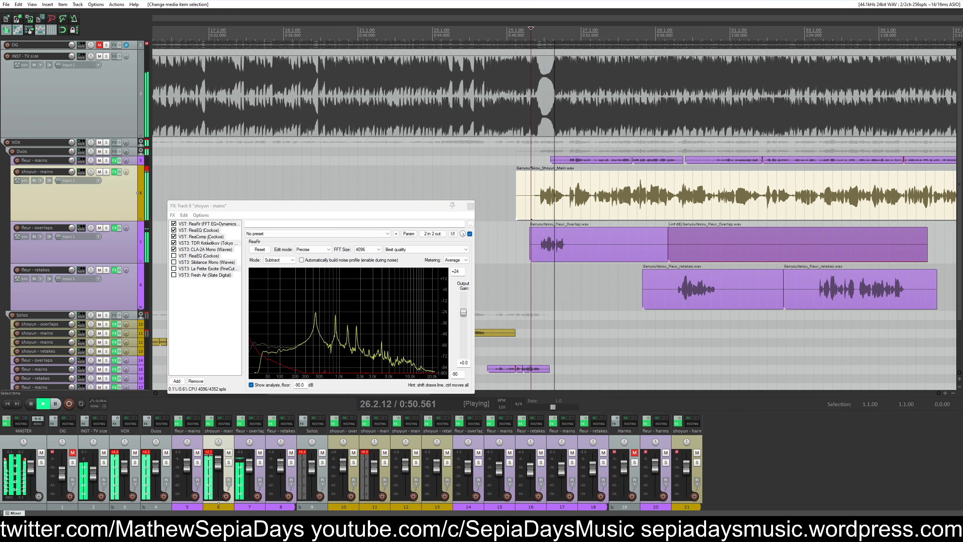
click(209, 237)
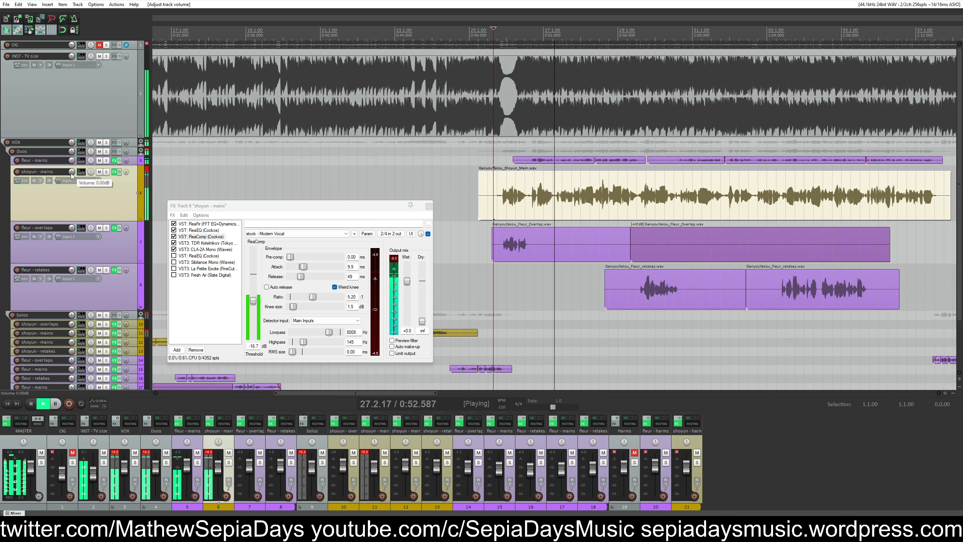
key(space)
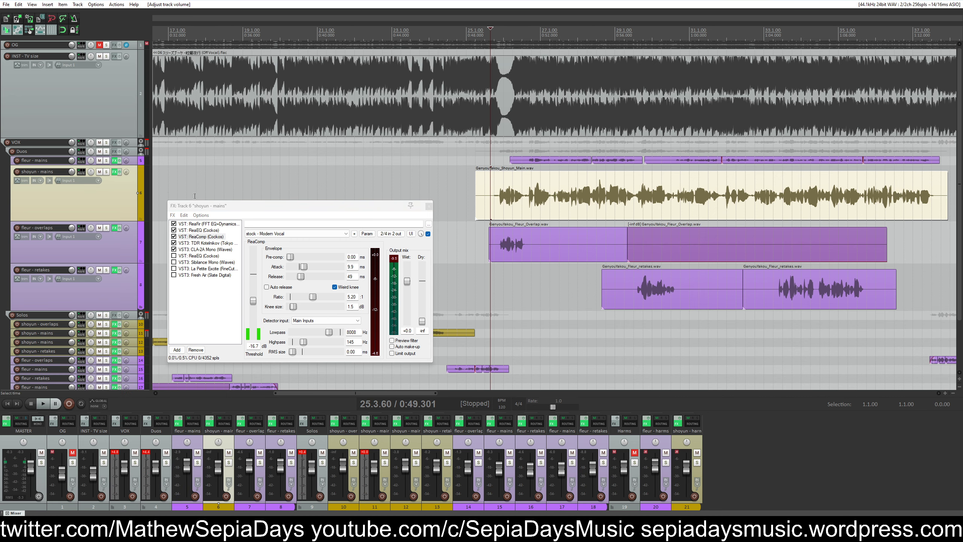
Audition the duo section while watching the ReaComp and TDR Kotelnikov meters on the duo shoyun - mains track
drag(262, 208, 303, 137)
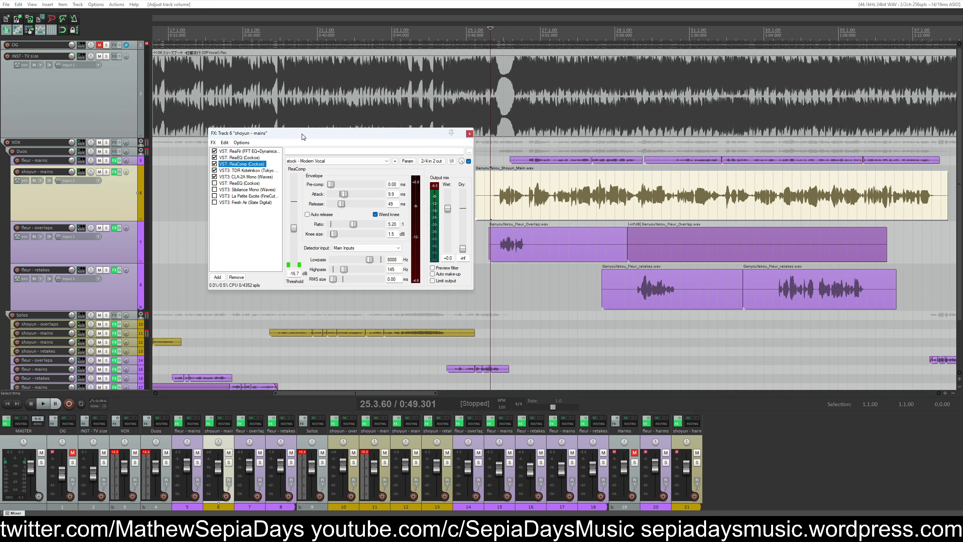
key(space)
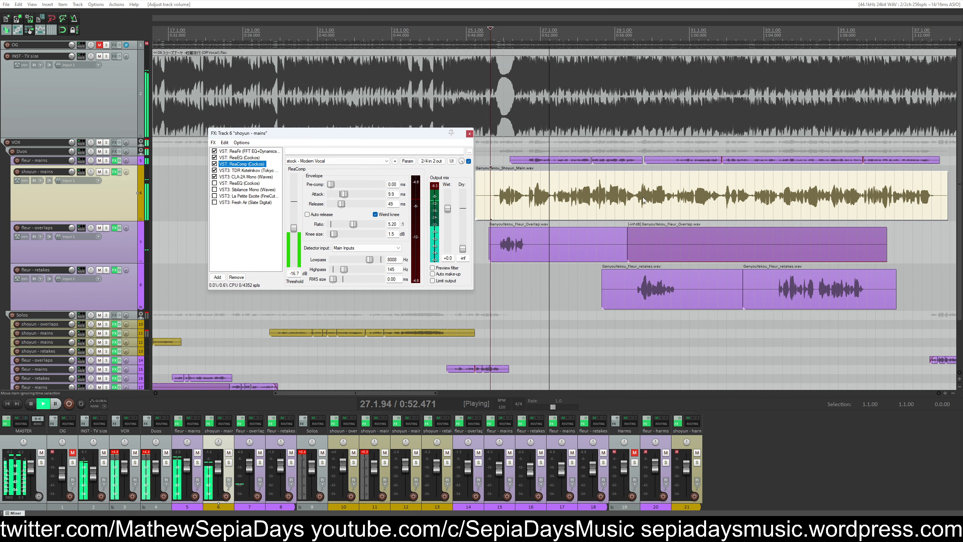
scroll(644, 200, down, 3)
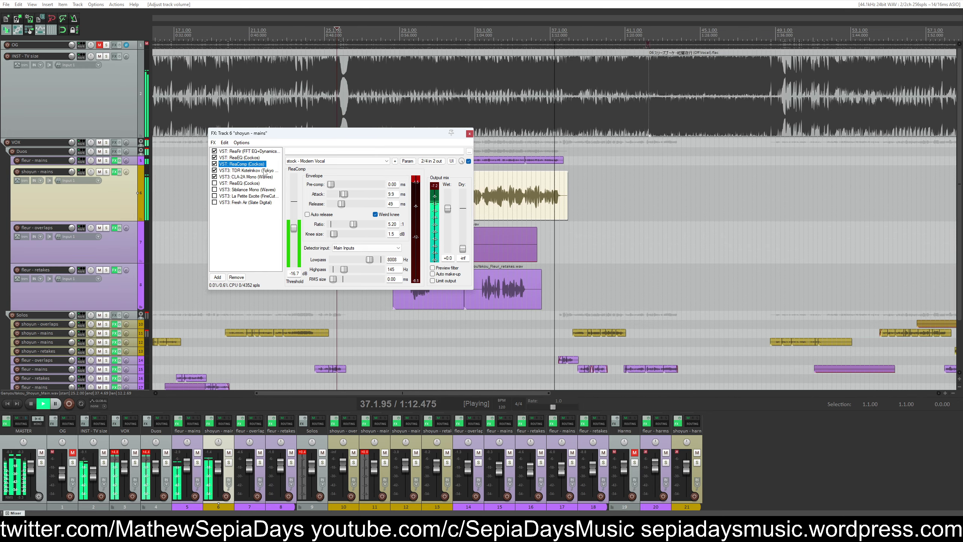
key(space)
click(265, 171)
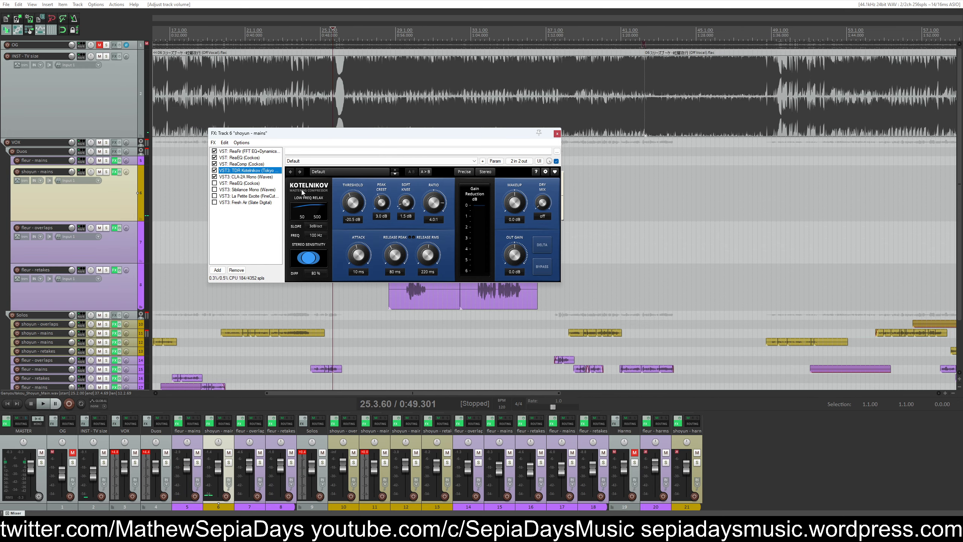
drag(347, 134, 361, 219)
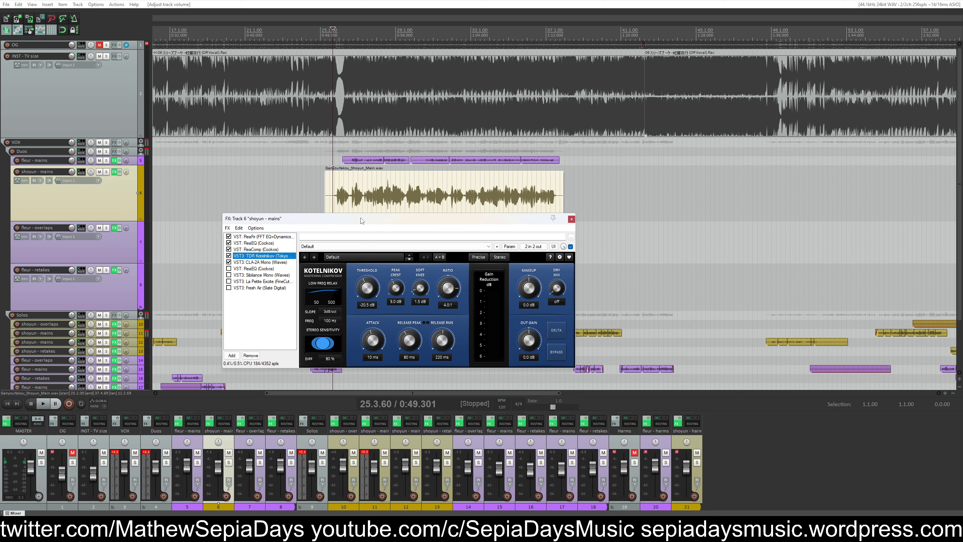
key(space)
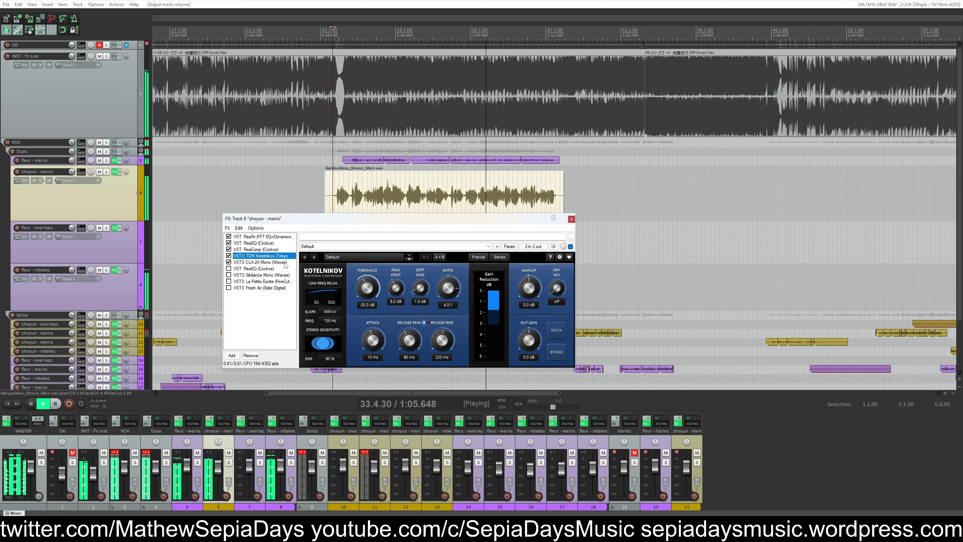
Set the duo shoyun - mains ReaComp threshold to -15.3 dB and its TDR Kotelnikov threshold to -19.2 dB, checking during playback
click(255, 249)
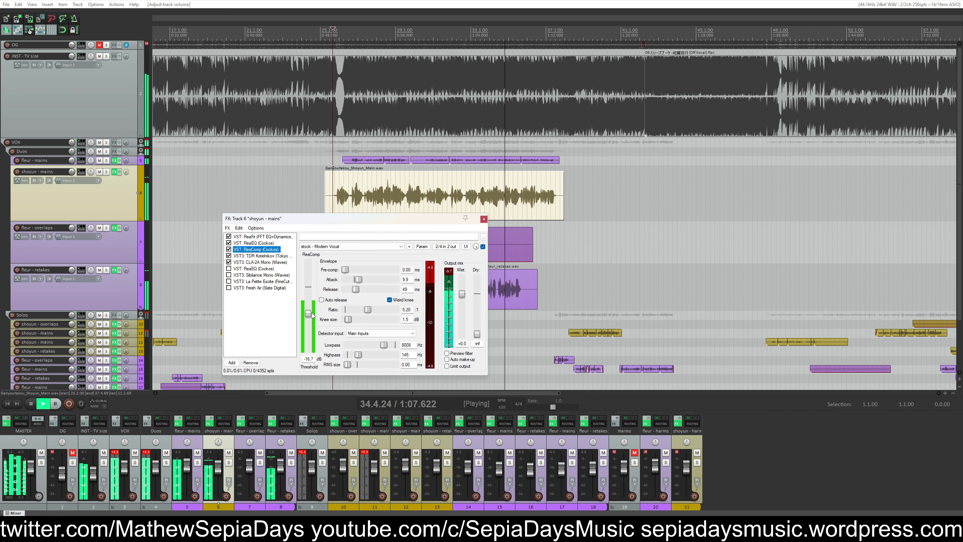
key(space)
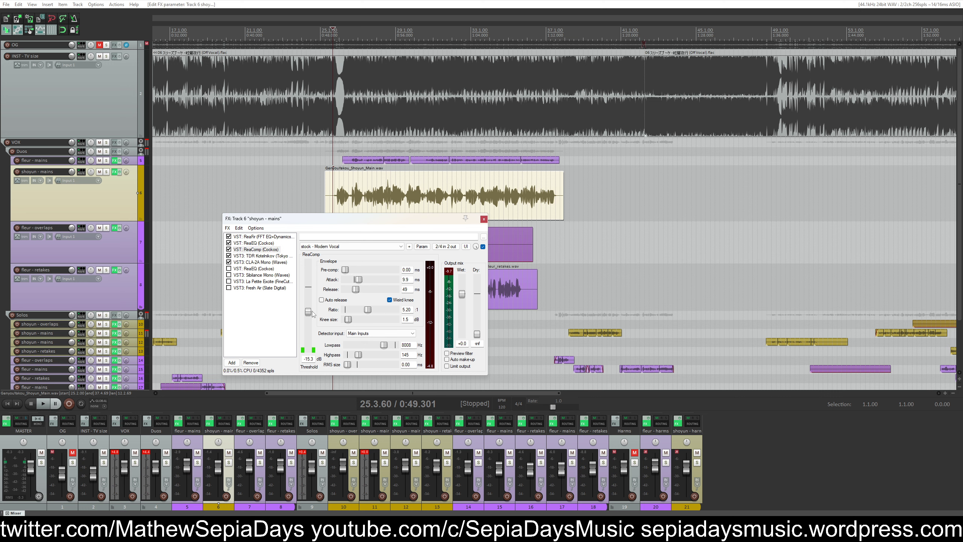
click(264, 257)
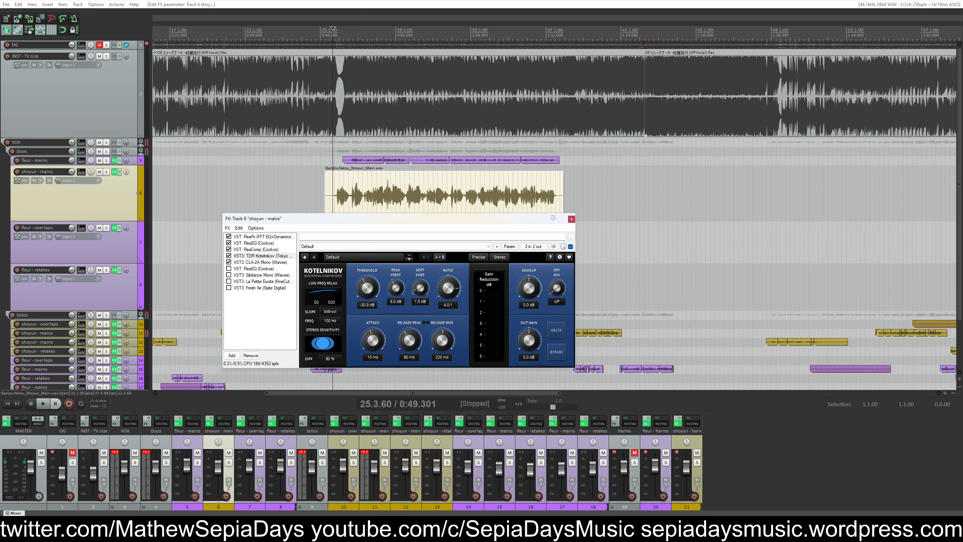
key(space)
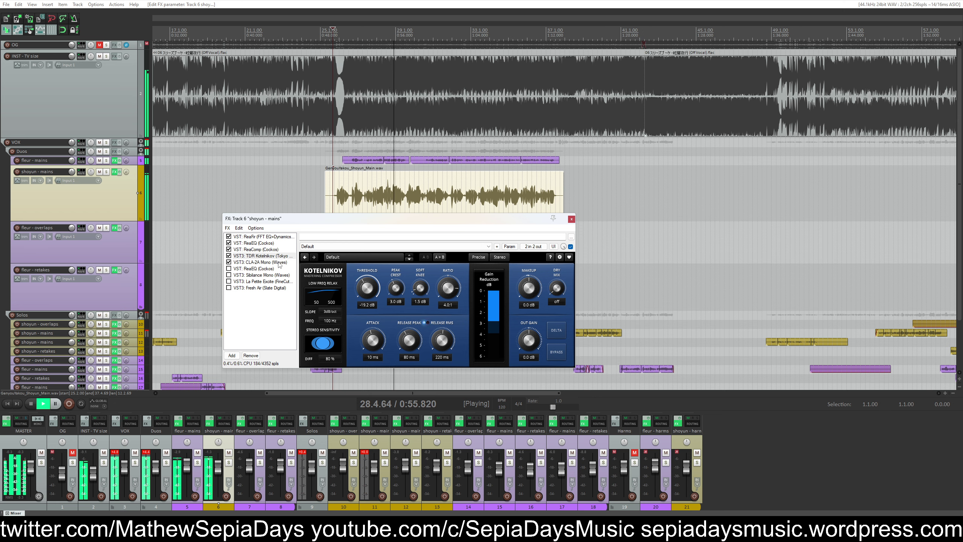
key(space)
Slightly adjust the CLA-2A peak reduction on the duo shoyun - mains track while the section plays
click(285, 262)
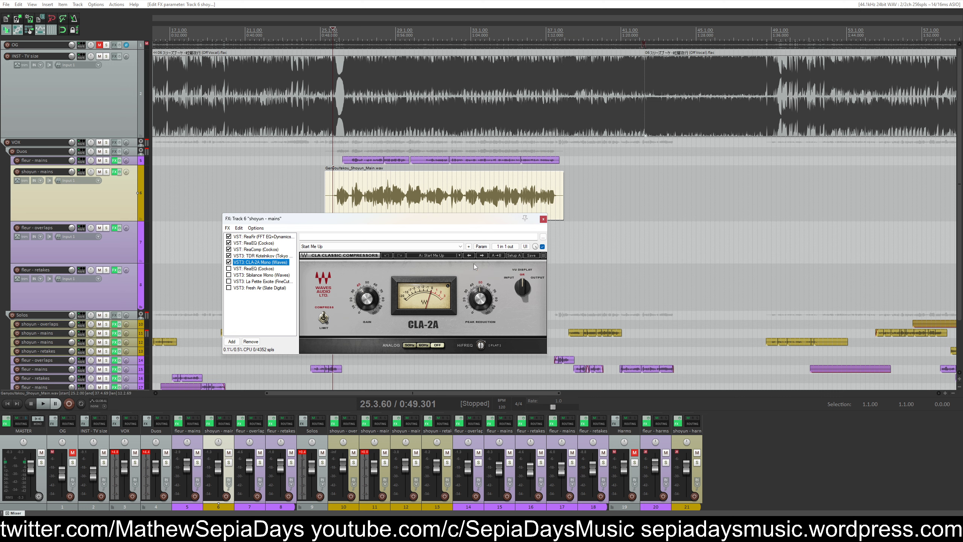
key(space)
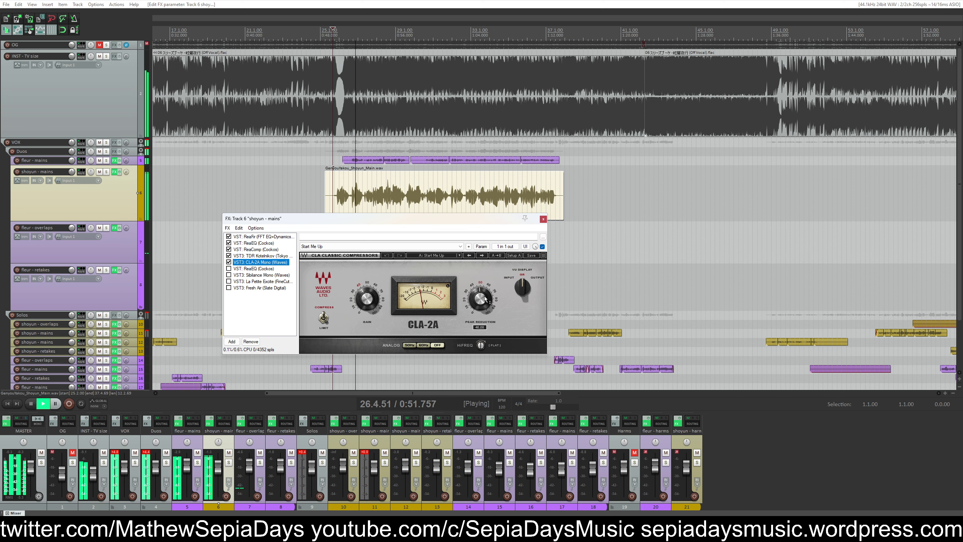
drag(485, 300, 486, 302)
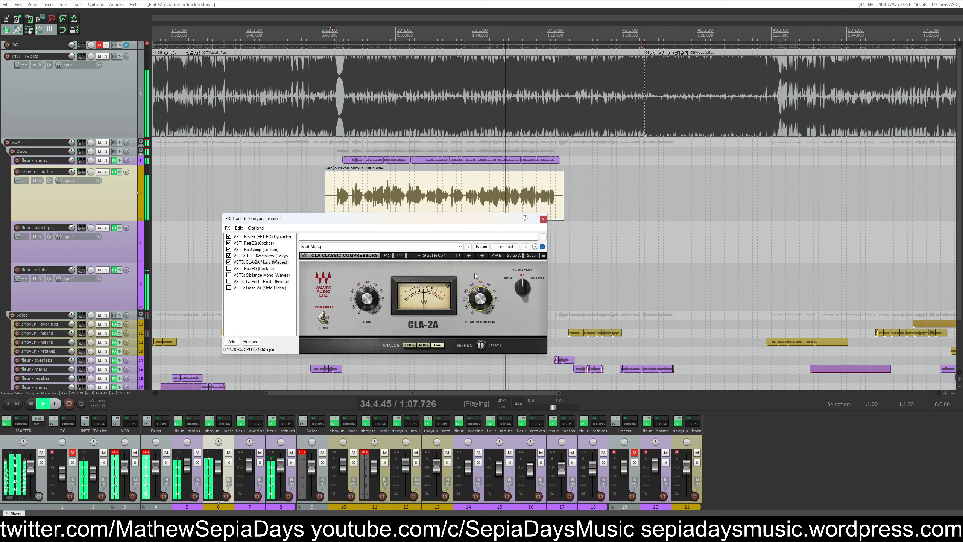
Lower the duo shoyun - mains track volume to -6.30 dB, stop playback and close its FX window
click(189, 467)
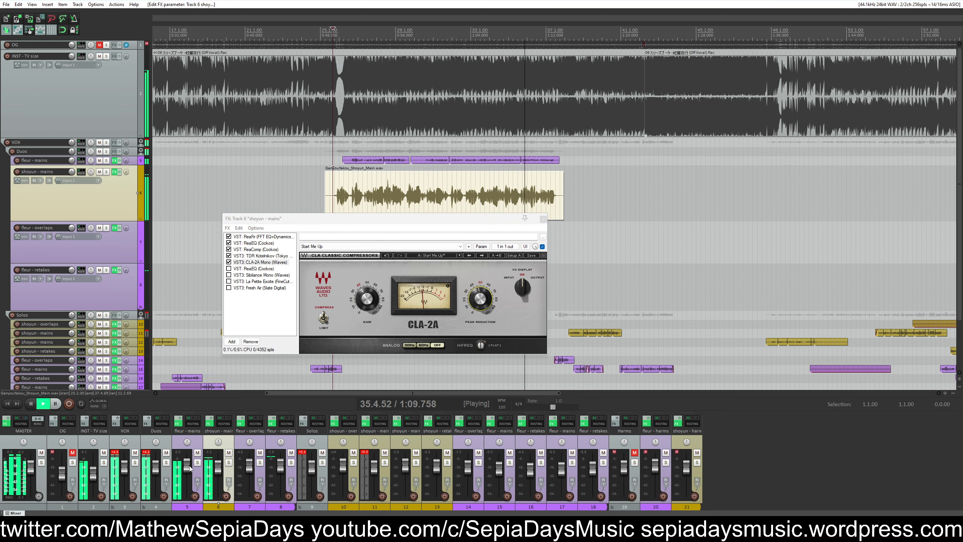
mouse_move(219, 470)
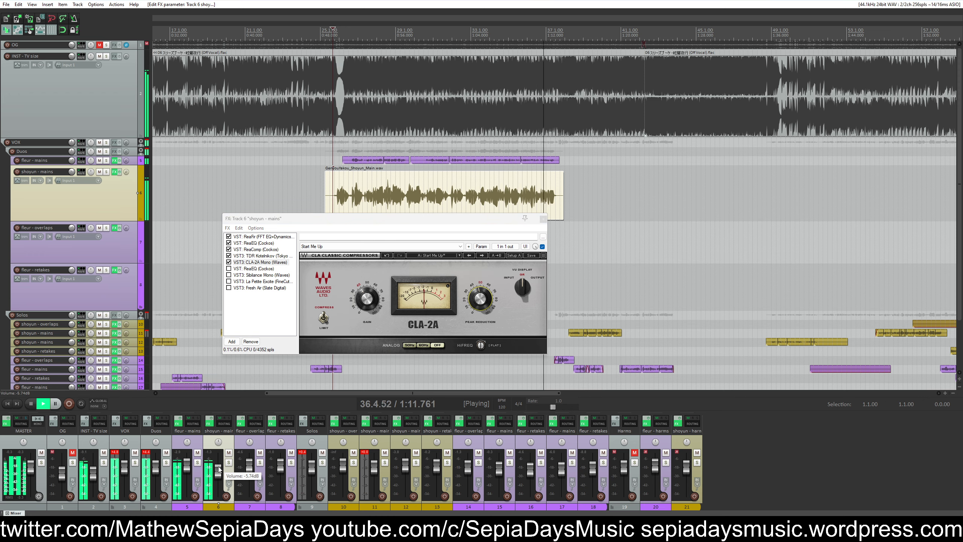
scroll(219, 469, down, 1)
drag(353, 393, 356, 394)
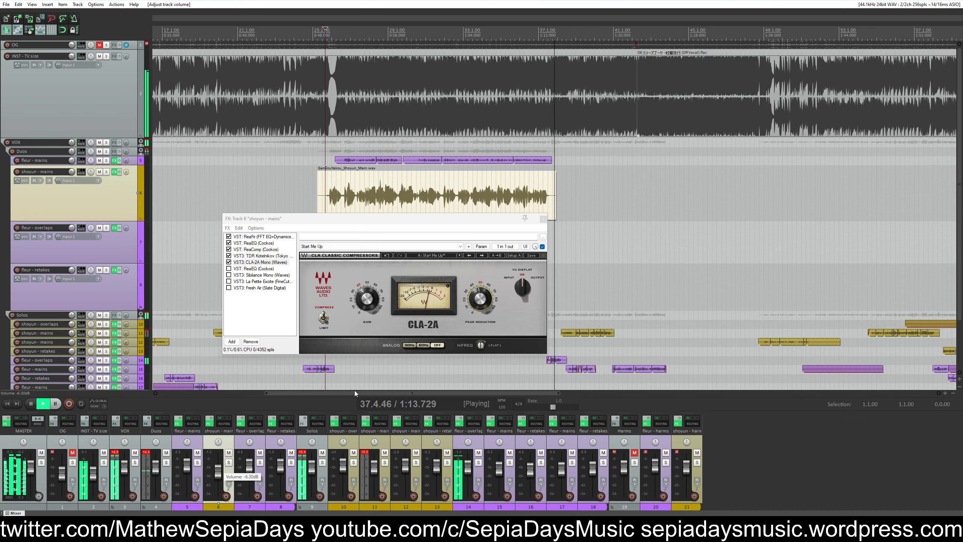
key(space)
click(459, 223)
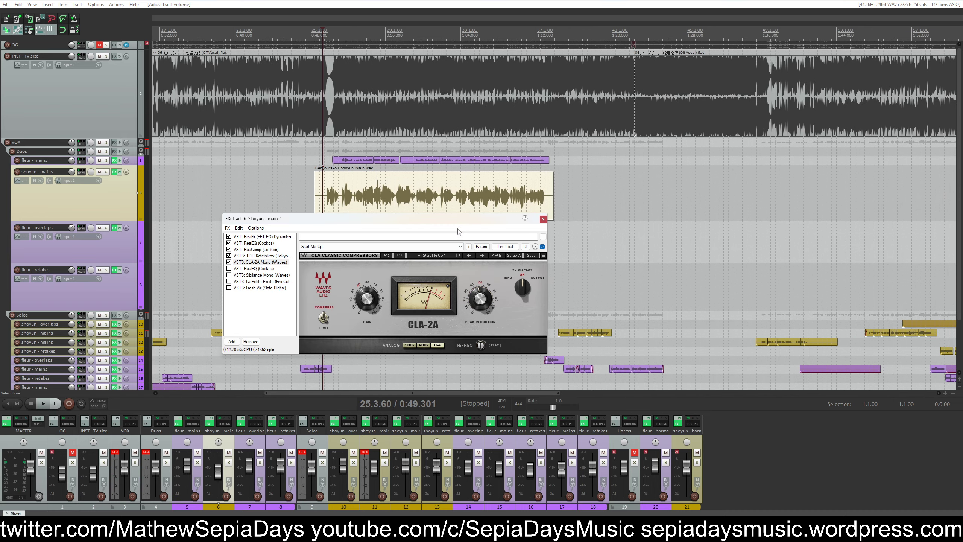
key(Escape)
Copy the whole FX chain of the solo fleur - mains track 15
scroll(110, 297, down, 2)
scroll(407, 290, down, 5)
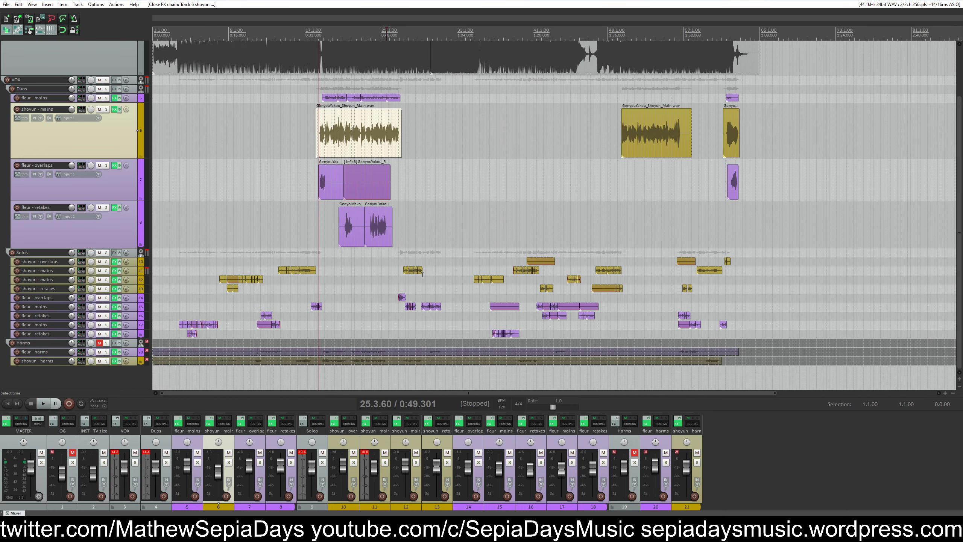
click(114, 307)
key(Escape)
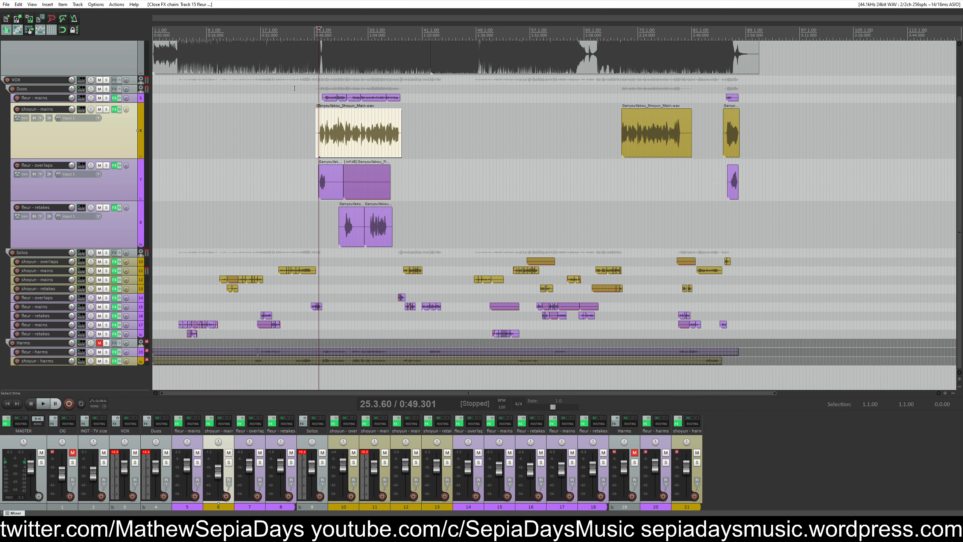
Enlarge the duo fleur - mains track and replace its FX chain with the copied one
drag(120, 102, 114, 117)
click(115, 100)
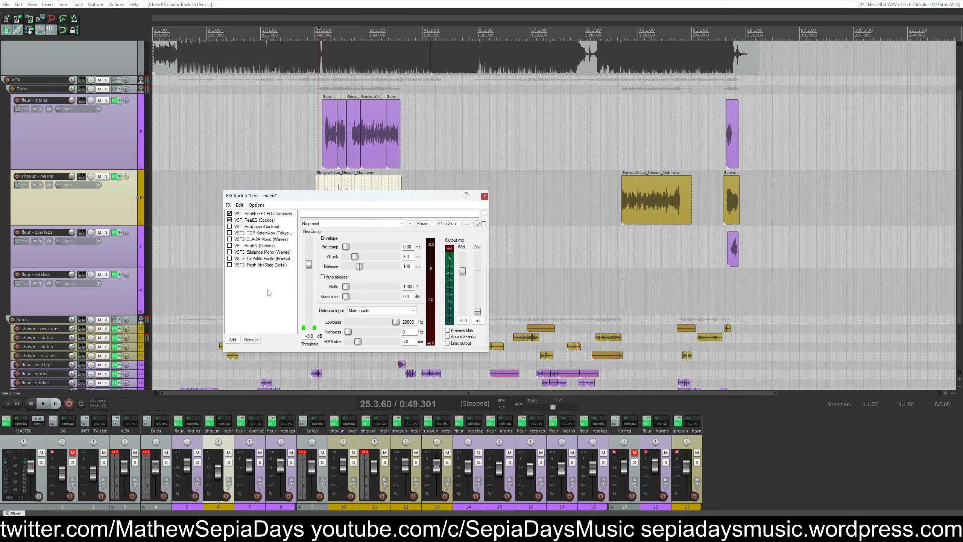
key(ctrl+a)
key(Delete)
key(ctrl+v)
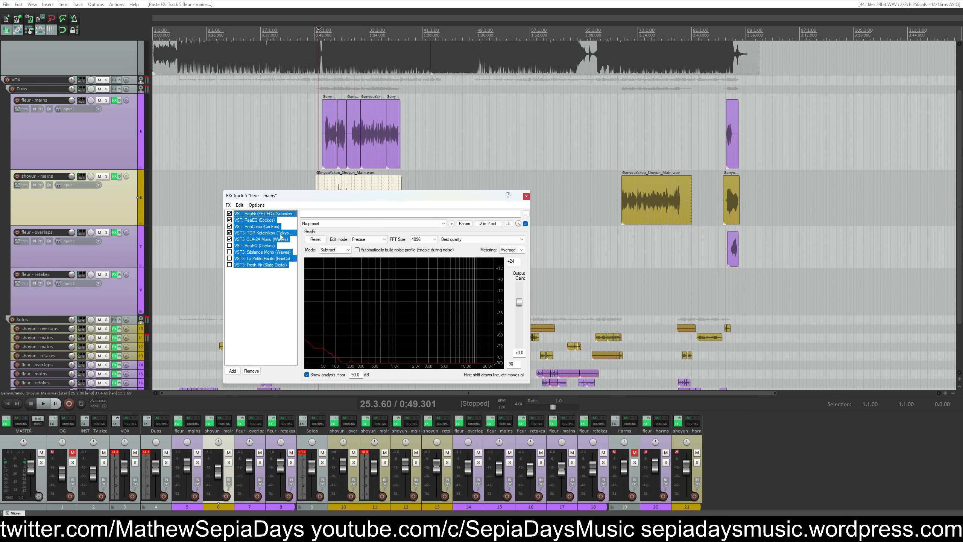
Audition the duo fleur - mains track with ReaComp showing and set its threshold to -18.5 dB
click(264, 225)
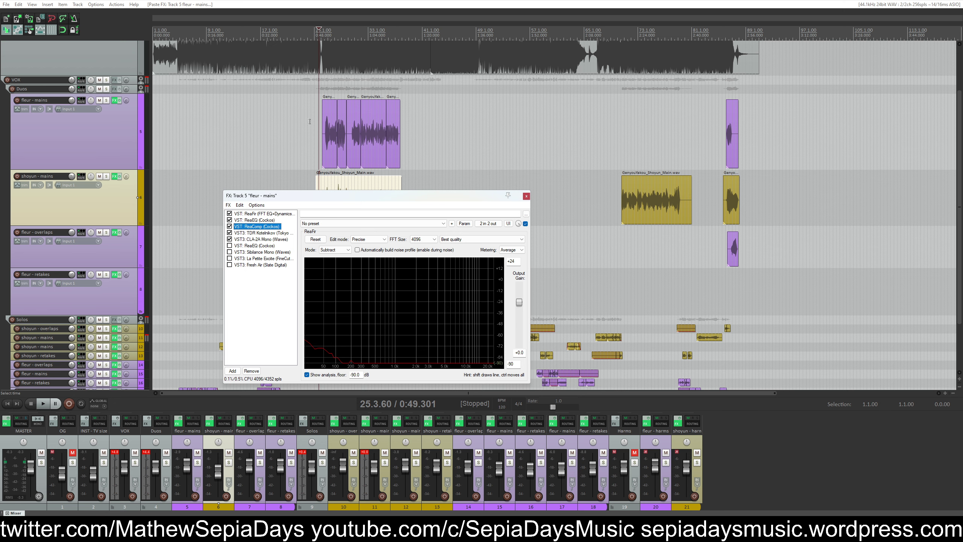
click(324, 91)
scroll(429, 104, up, 2)
key(space)
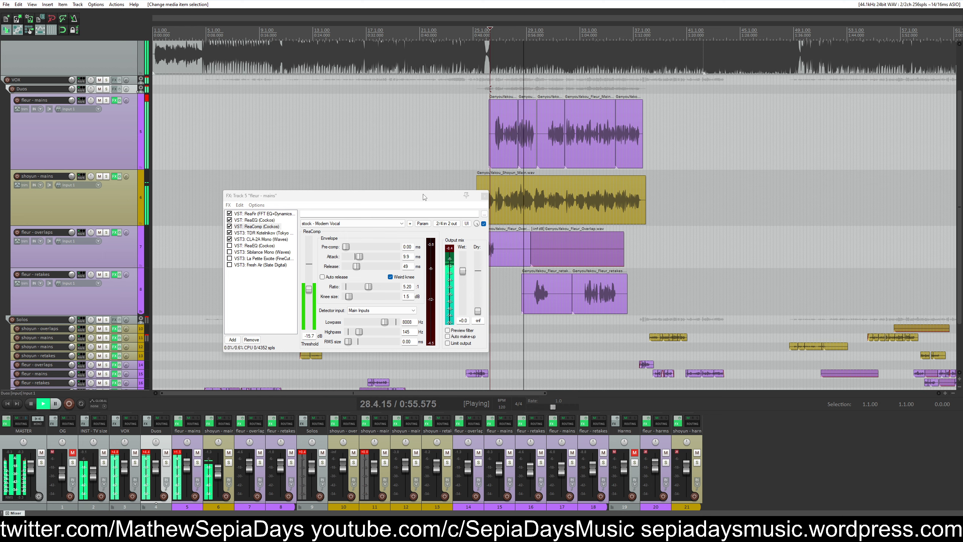
click(547, 109)
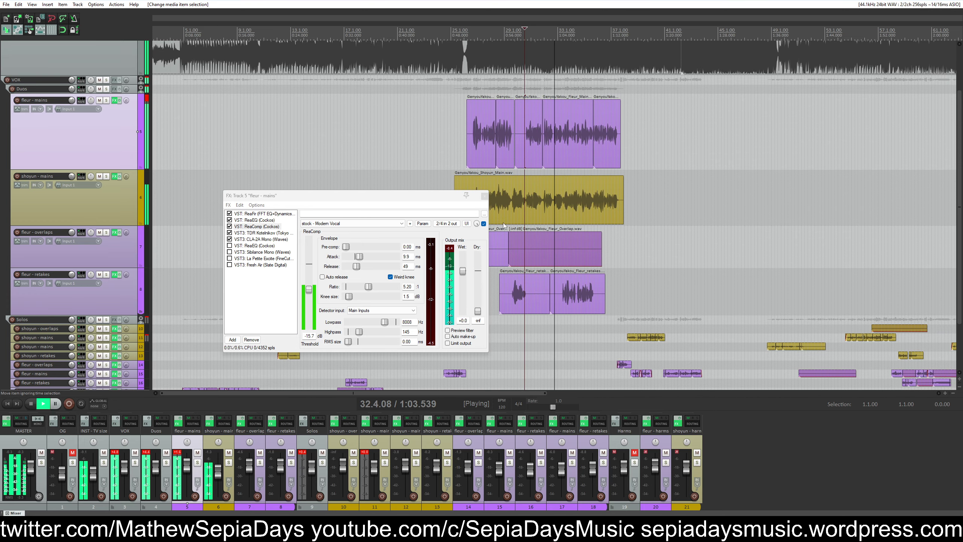
key(space)
click(309, 290)
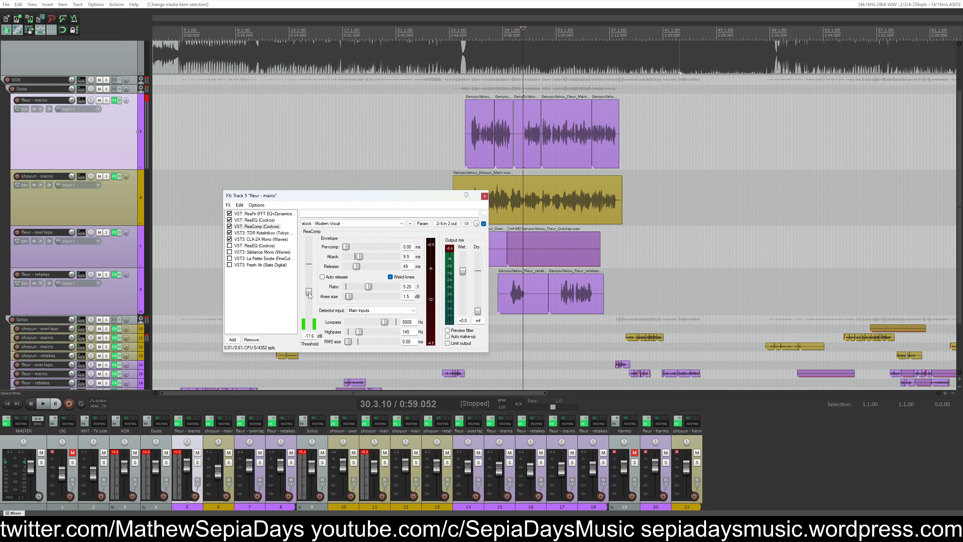
Play the duo section from near the start of the fleur - mains clips and reset that track's volume to its default
click(470, 92)
key(space)
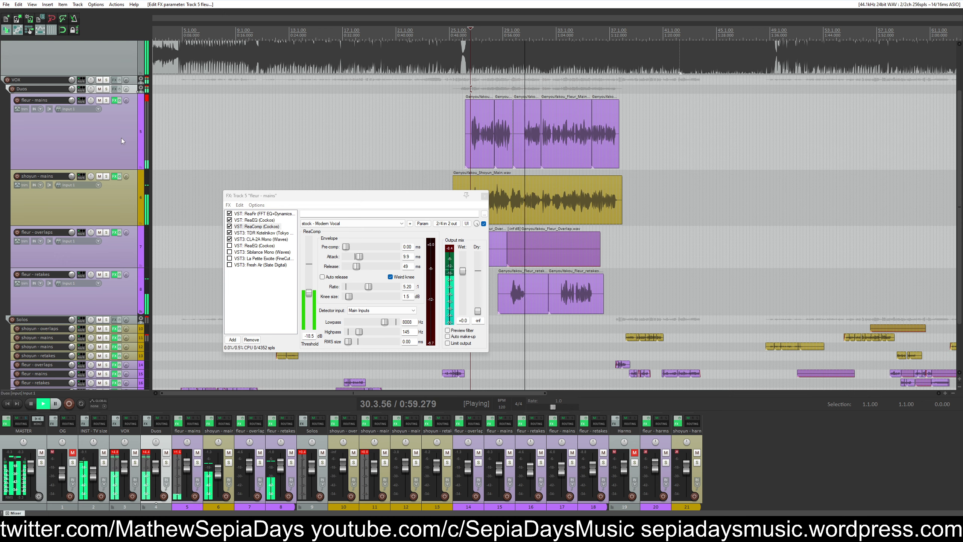
double_click(72, 100)
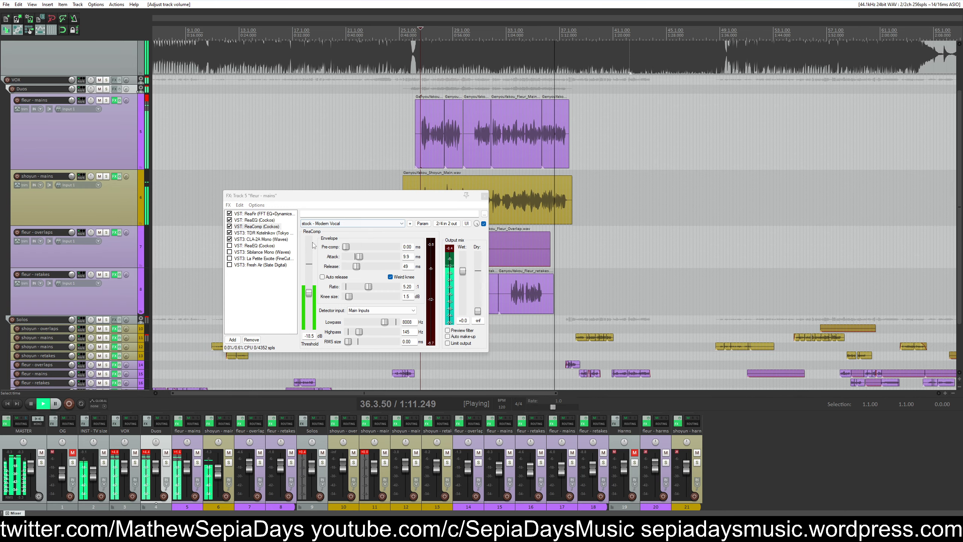
Audition the start of the fleur - mains clips with that track's ReaComp showing
key(space)
click(289, 233)
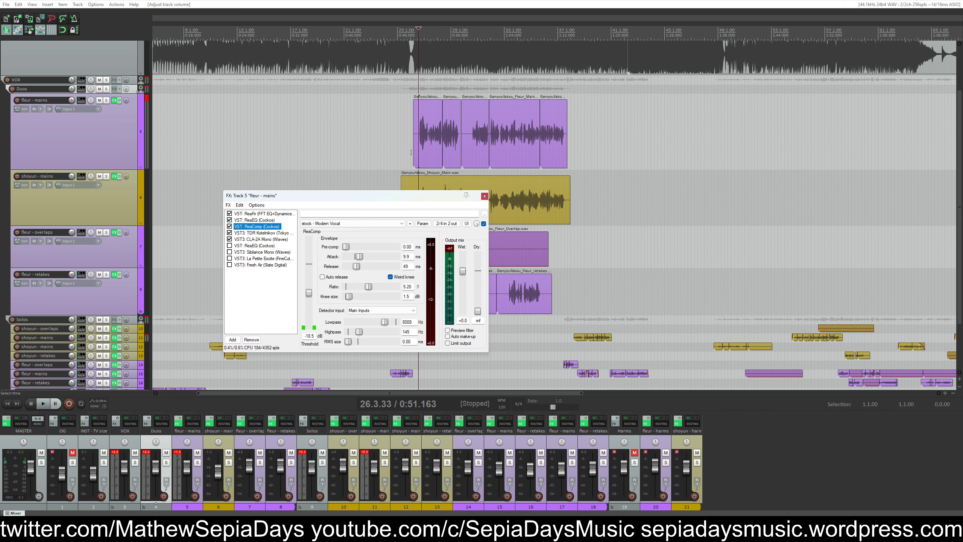
scroll(558, 146, up, 3)
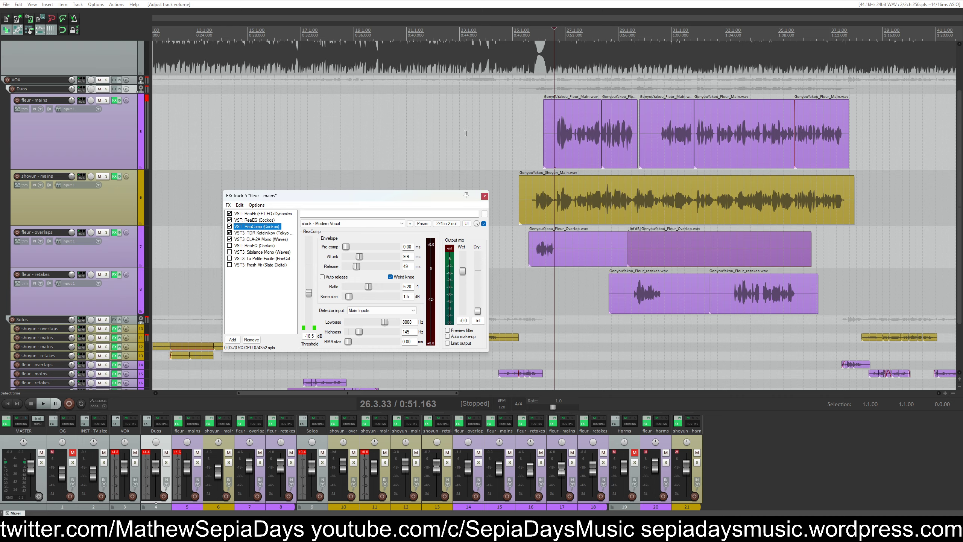
key(space)
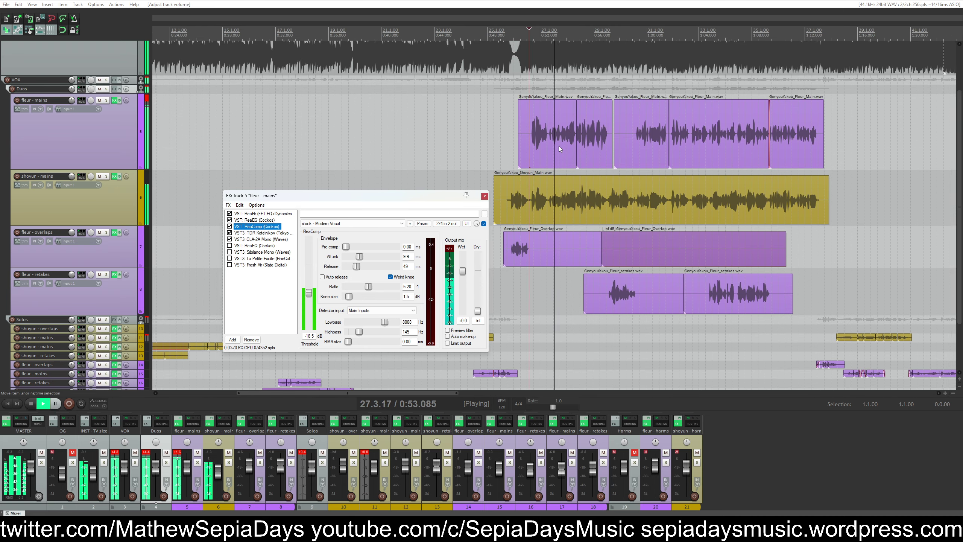
key(space)
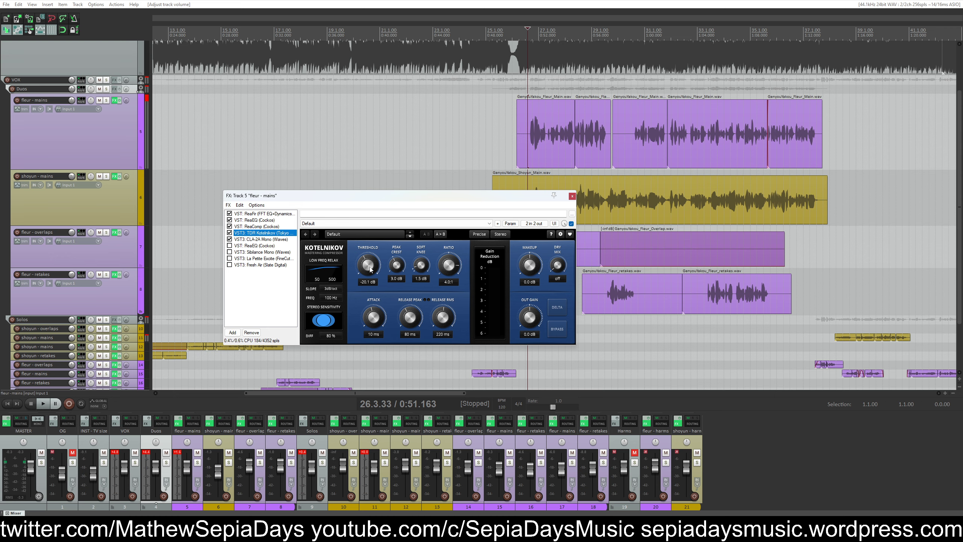
Lower the TDR Kotelnikov threshold on fleur - mains to -22.6 dB while the duo section plays
key(space)
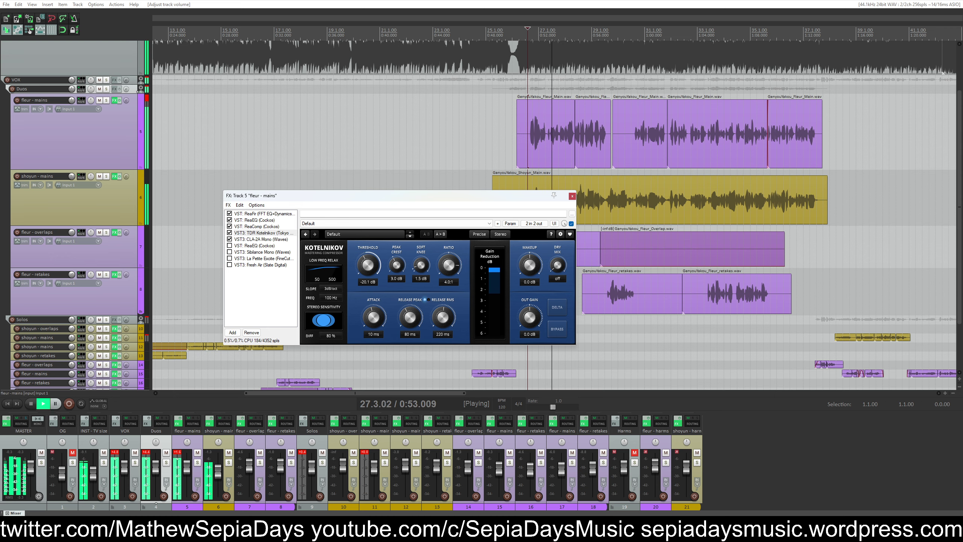
drag(368, 265, 372, 272)
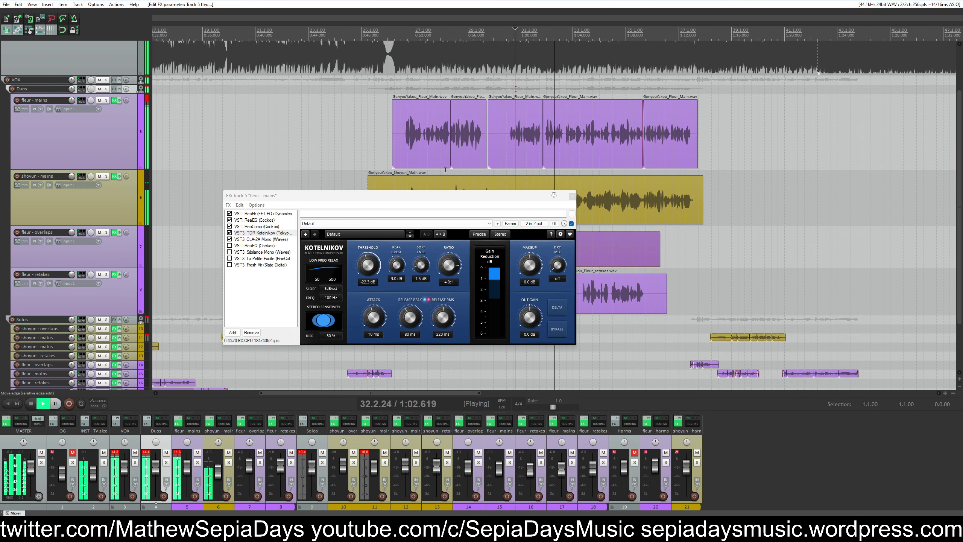
drag(368, 266, 369, 265)
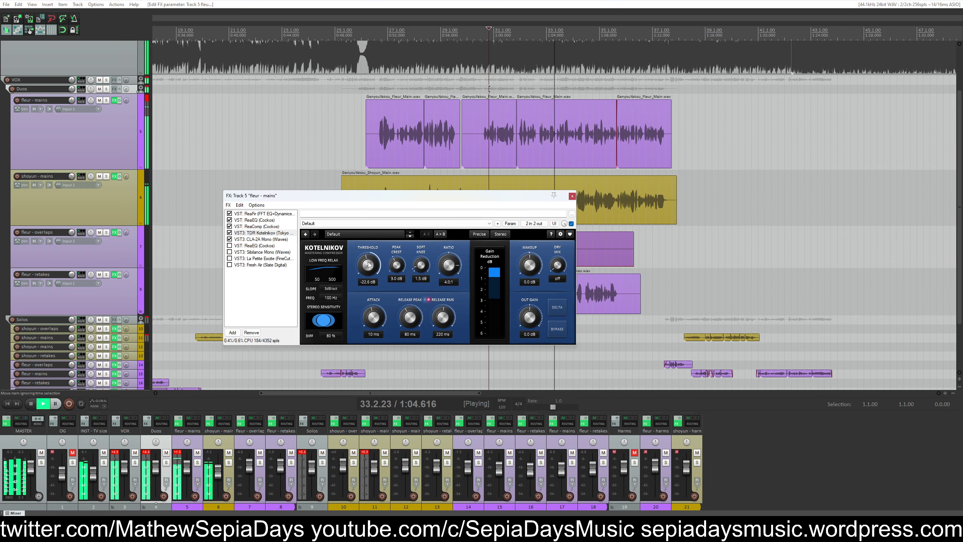
key(space)
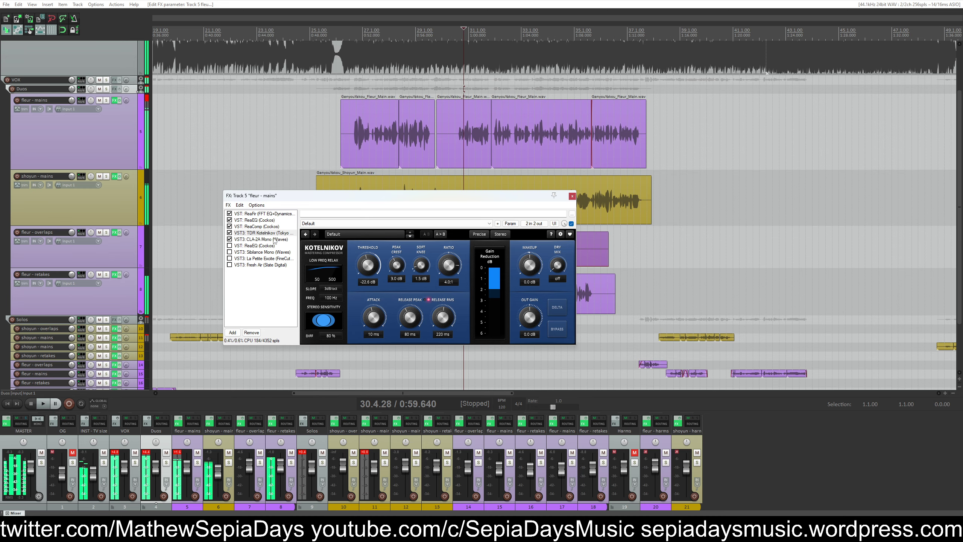
Show the CLA-2A on fleur - mains and fine-tune its peak reduction while playing from the first clip
click(274, 239)
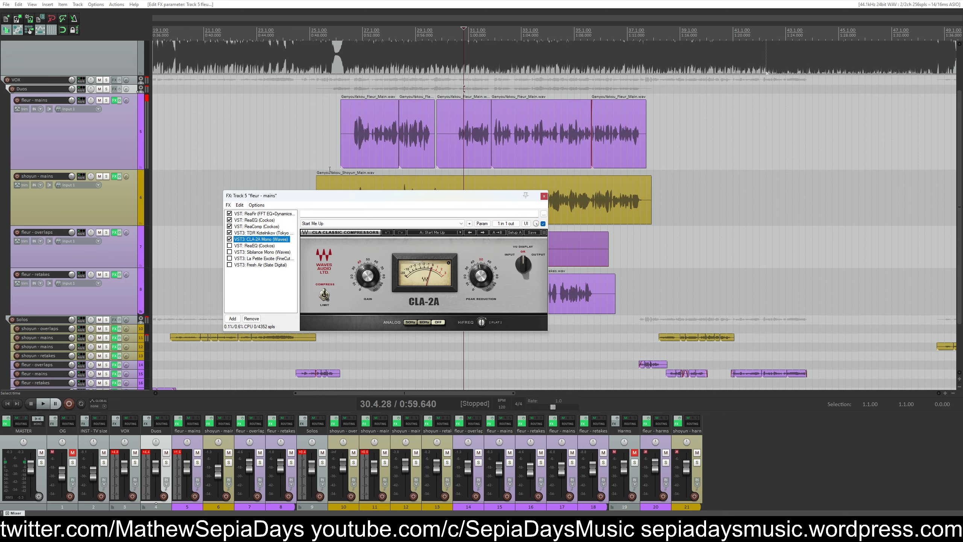
click(351, 93)
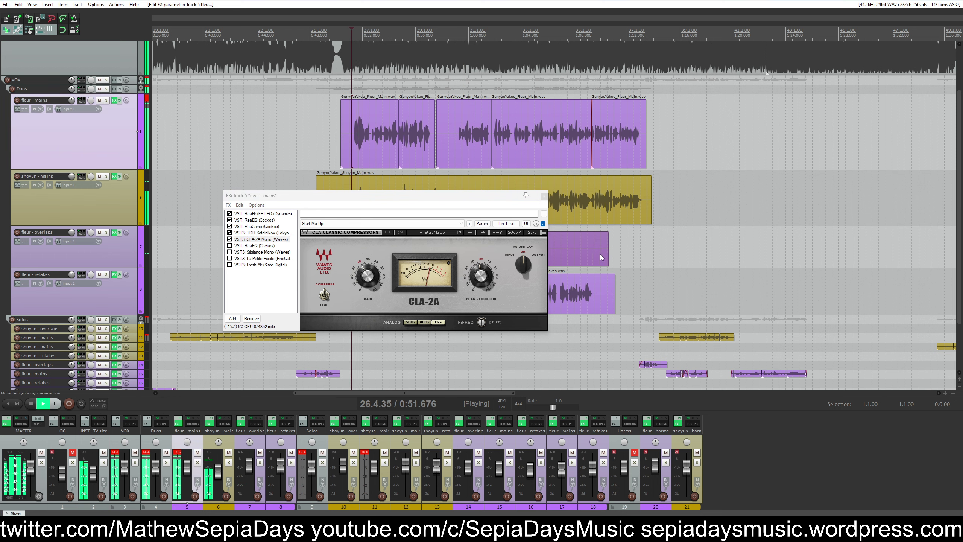
mouse_move(480, 275)
mouse_down()
mouse_move(477, 287)
mouse_move(481, 280)
mouse_up()
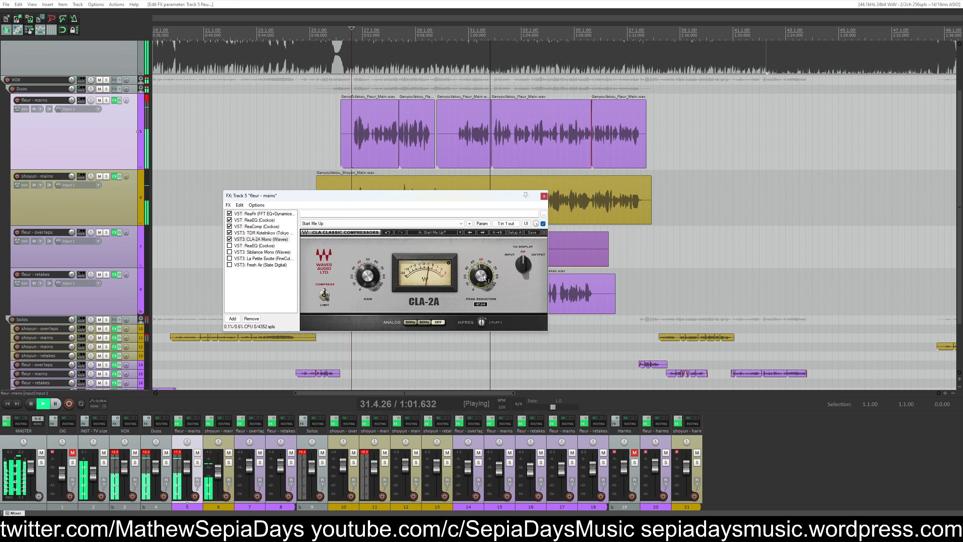
drag(481, 276, 484, 278)
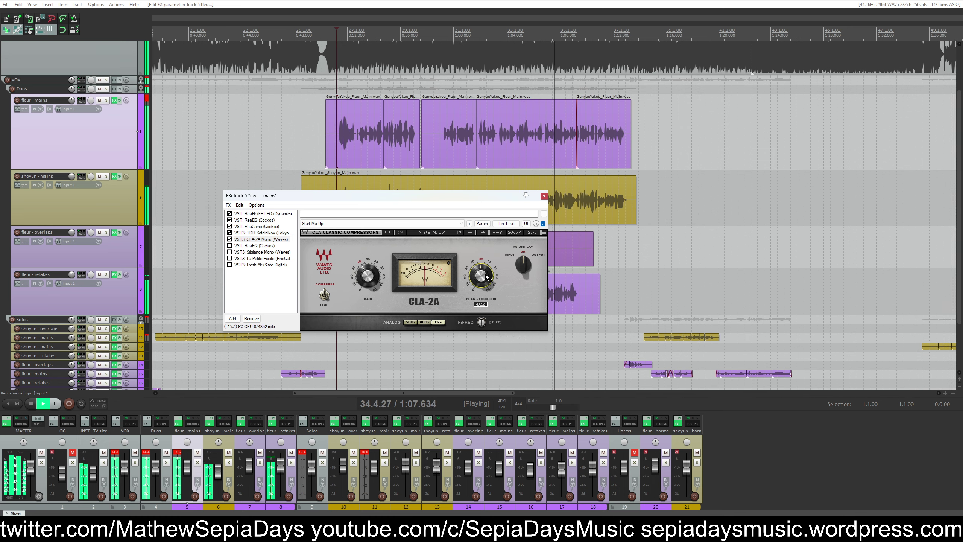
key(space)
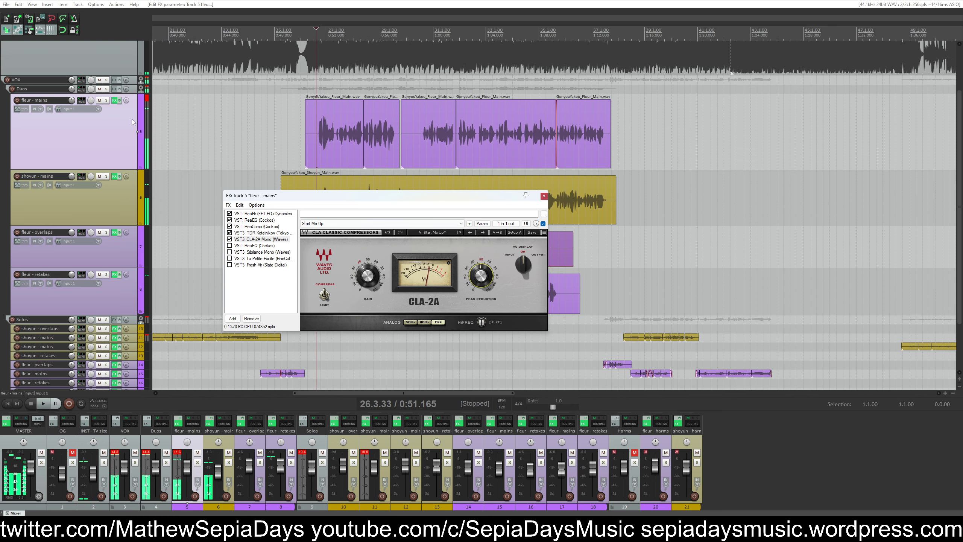
Play from near bar 30 and raise the fleur - mains track volume to about -2.6 dB
click(425, 92)
click(87, 130)
key(space)
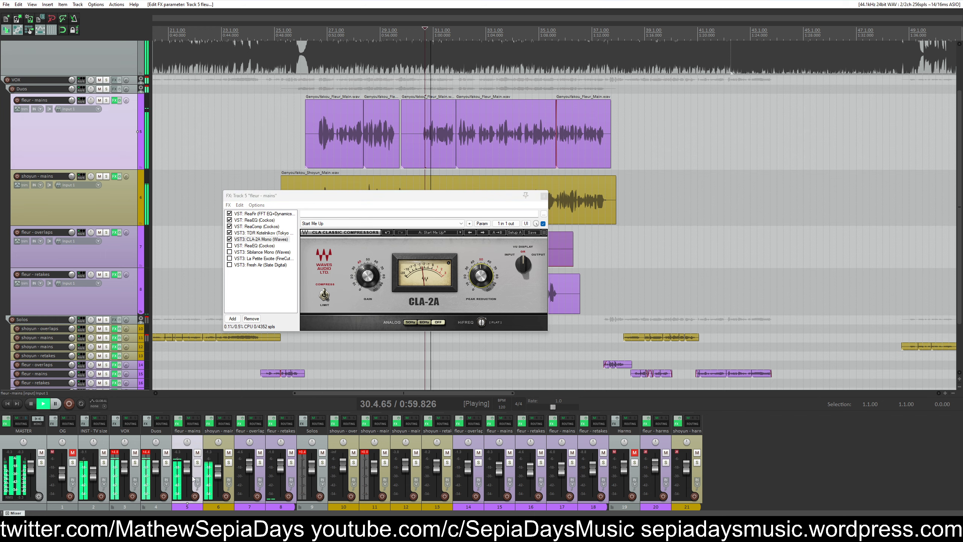
drag(186, 470, 187, 469)
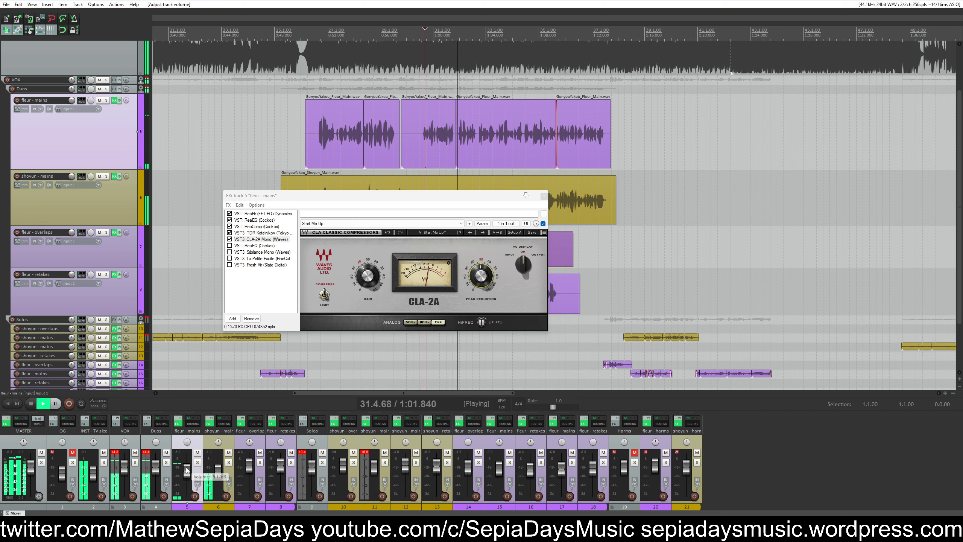
mouse_move(187, 470)
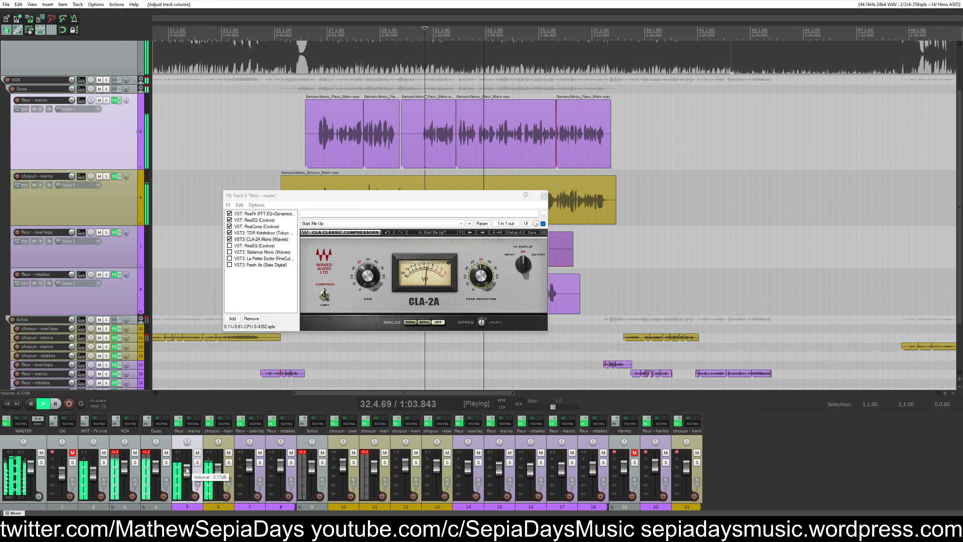
scroll(187, 468, up, 2)
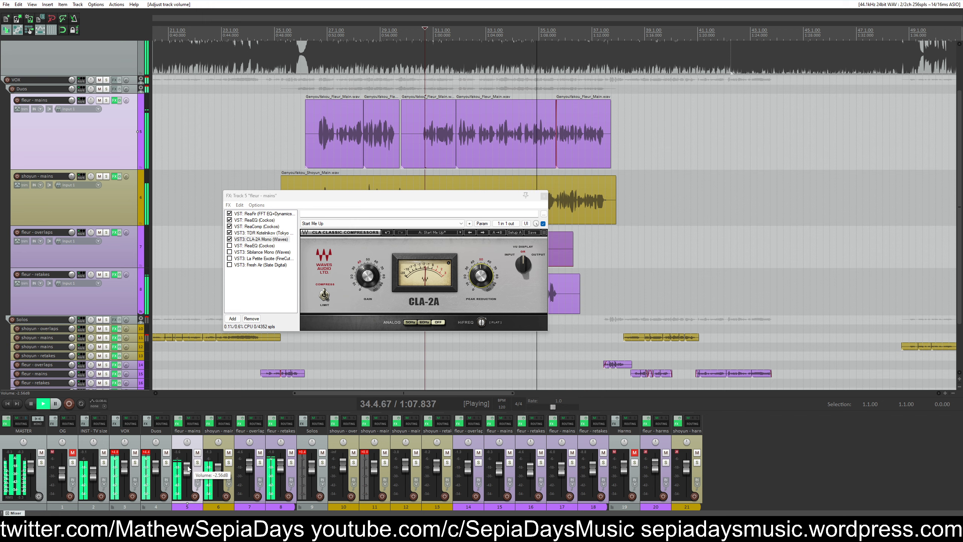
key(space)
Move the FX window clear of the main vocal clips and duplicate ReaComp directly below the original in the fleur - mains chain
drag(450, 196, 466, 237)
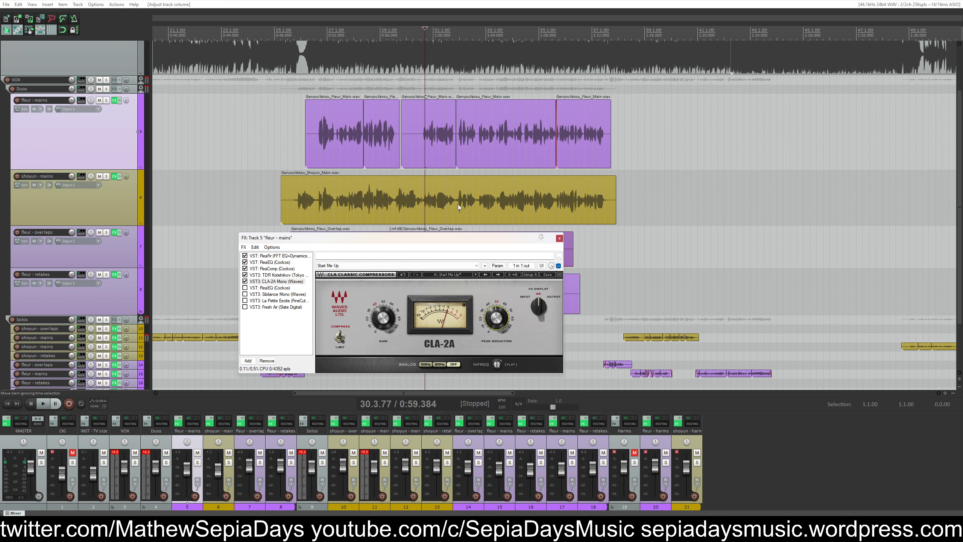
click(314, 132)
click(285, 269)
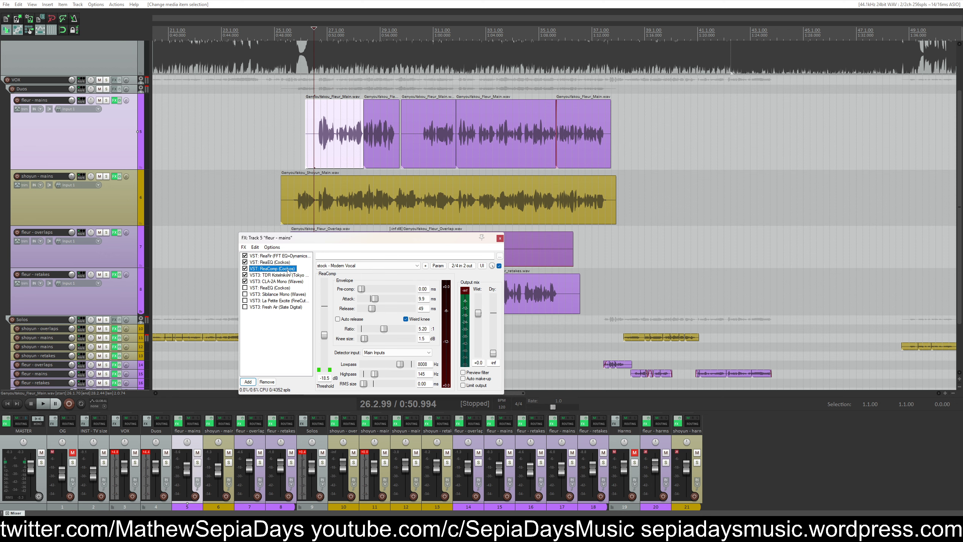
key(ctrl+v)
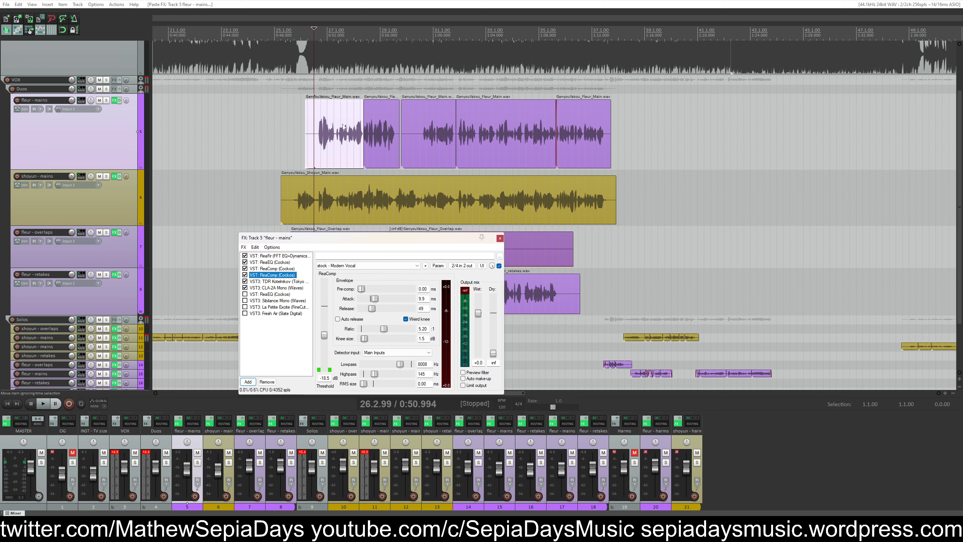
Set the second ReaComp's threshold to -19.0 dB while auditioning from the first fleur - mains clip
key(space)
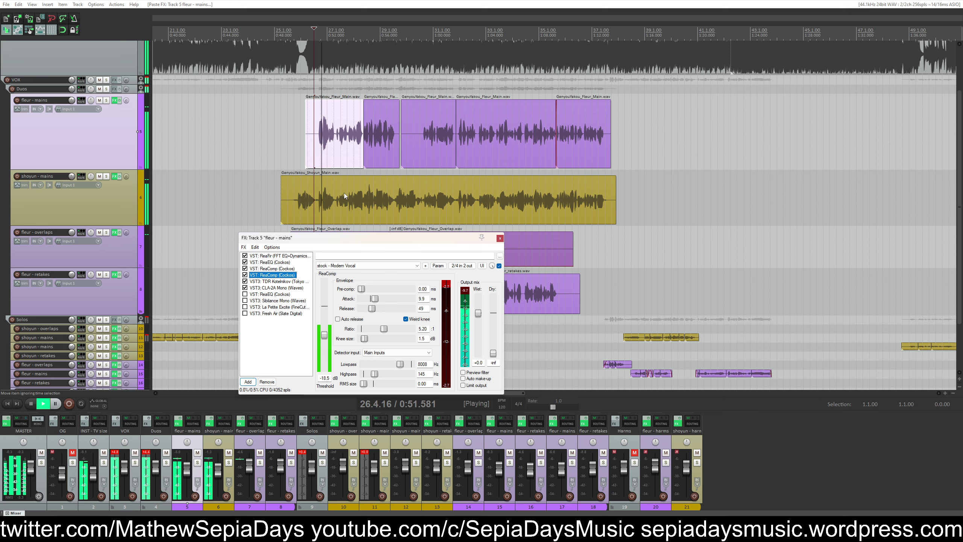
drag(321, 341, 321, 343)
key(space)
key(space)
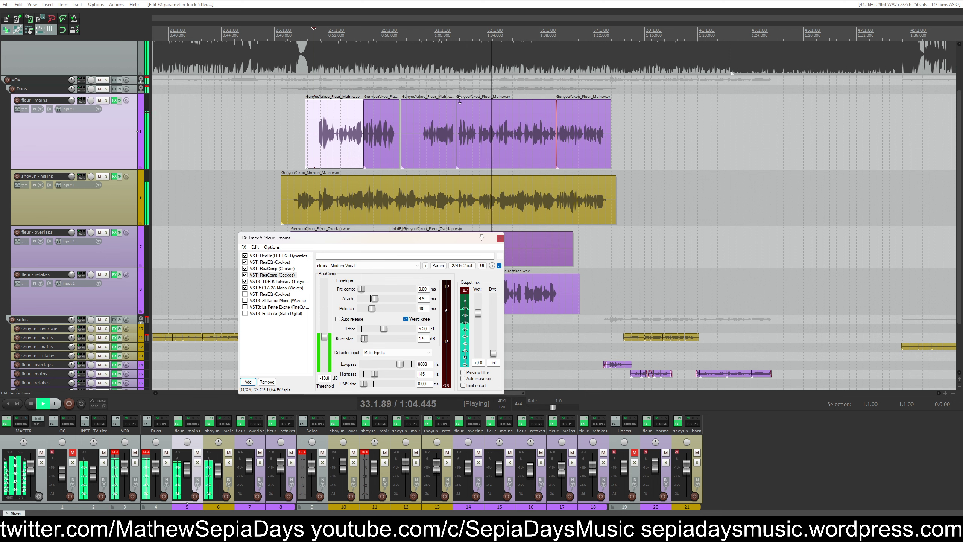
key(space)
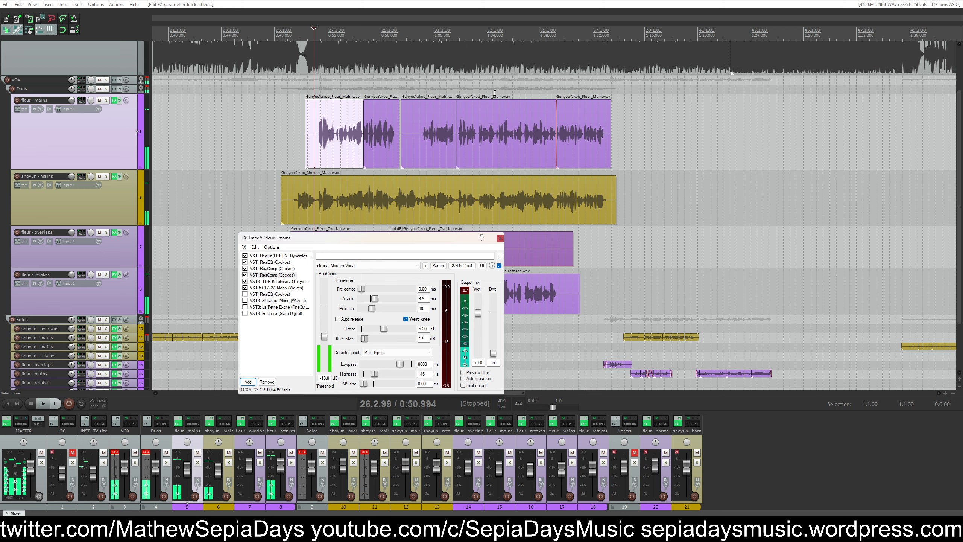
Place the edit cursor near bar 33 and close the fleur - mains FX chain to expose the retakes clips
click(495, 91)
drag(442, 237, 326, 227)
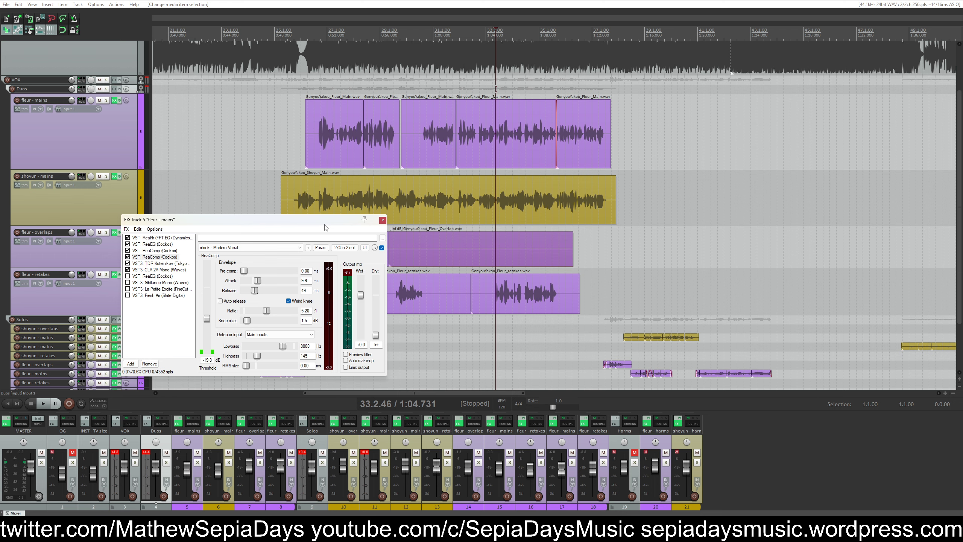
click(167, 263)
key(Escape)
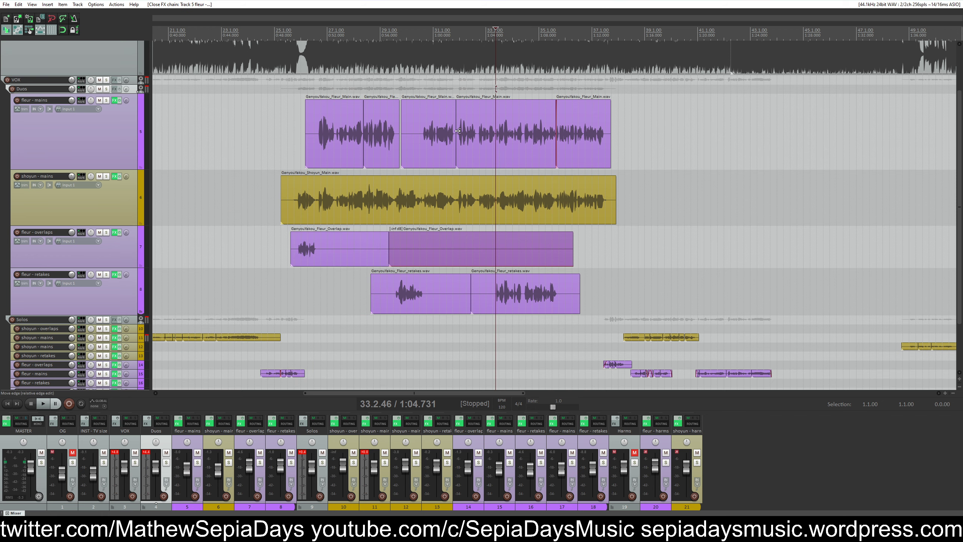
Mute fleur - retakes and shoyun - mains in turn, and audition fleur - mains from bar 33
click(101, 275)
key(space)
scroll(552, 221, up, 4)
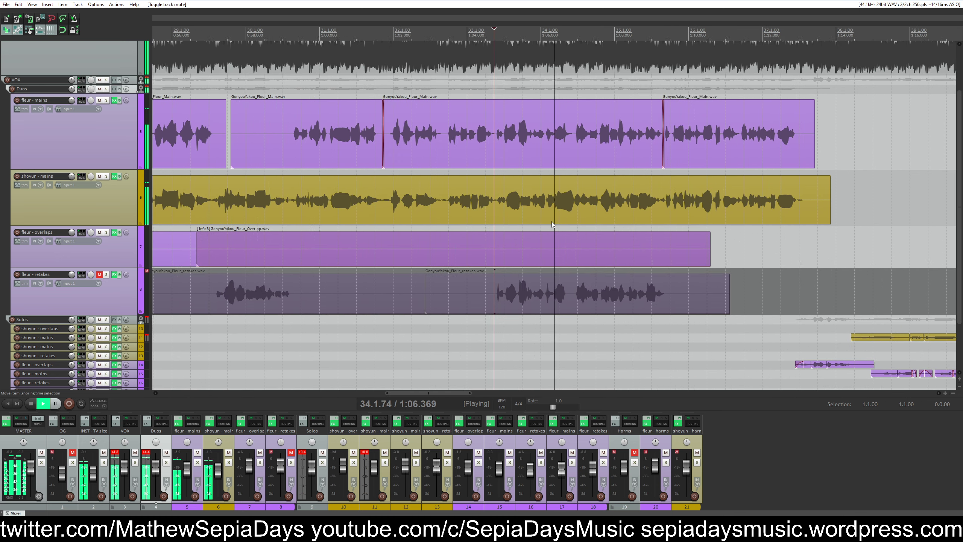
key(space)
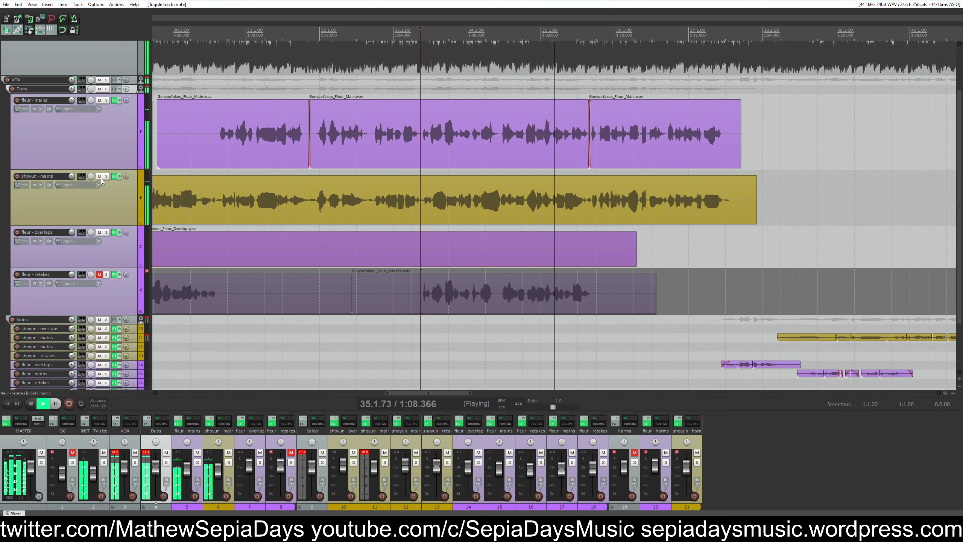
click(100, 177)
key(space)
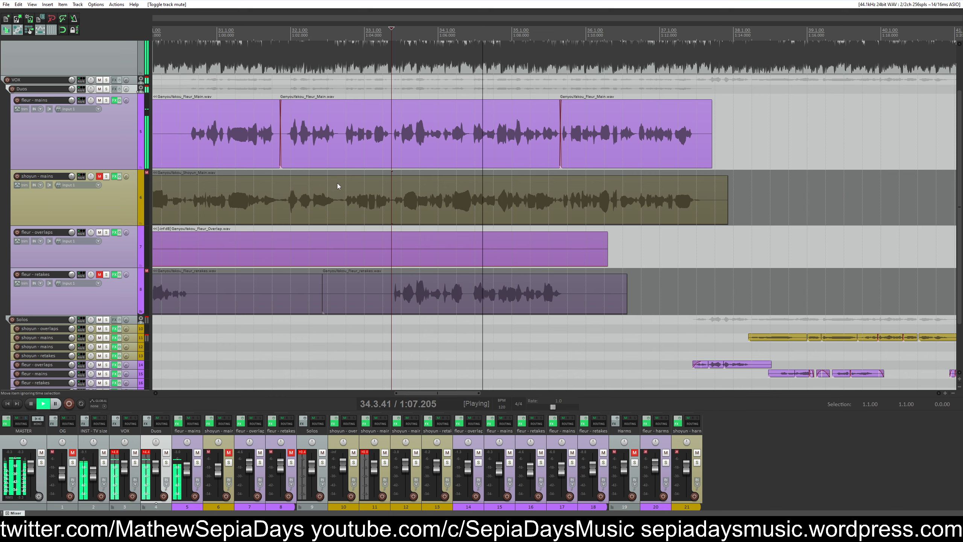
key(space)
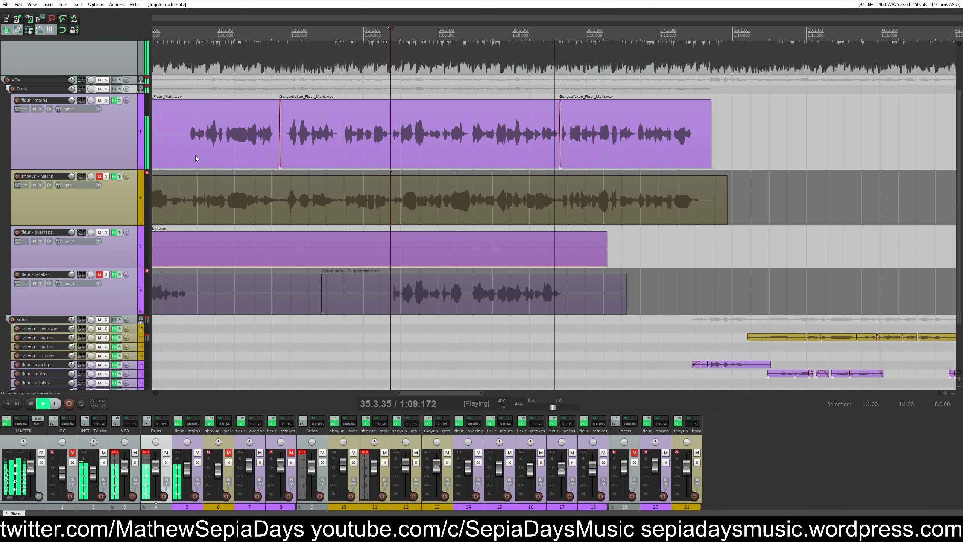
Switch the mutes so that only fleur - mains is silenced, and audition shoyun - mains with fleur - retakes from bar 33
click(100, 176)
click(100, 274)
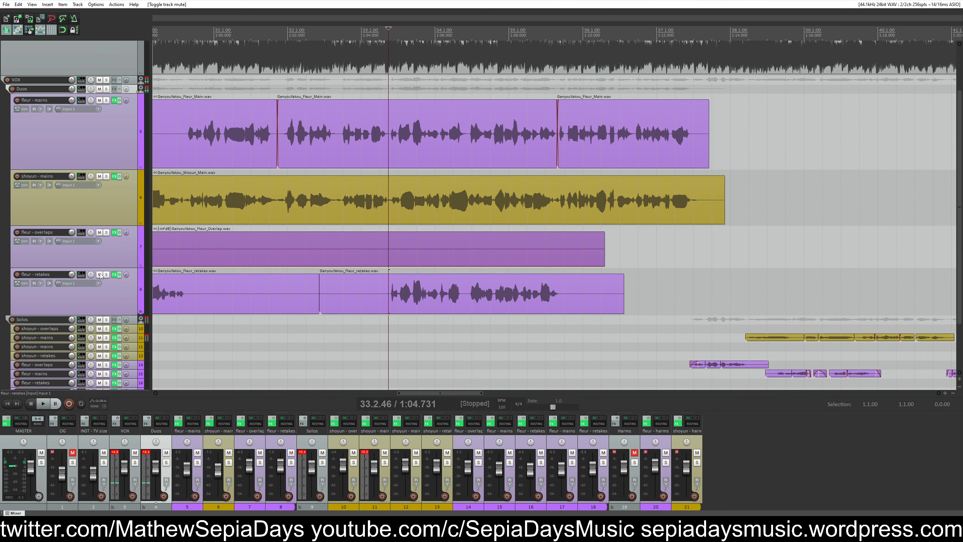
key(space)
key(space)
click(99, 100)
key(space)
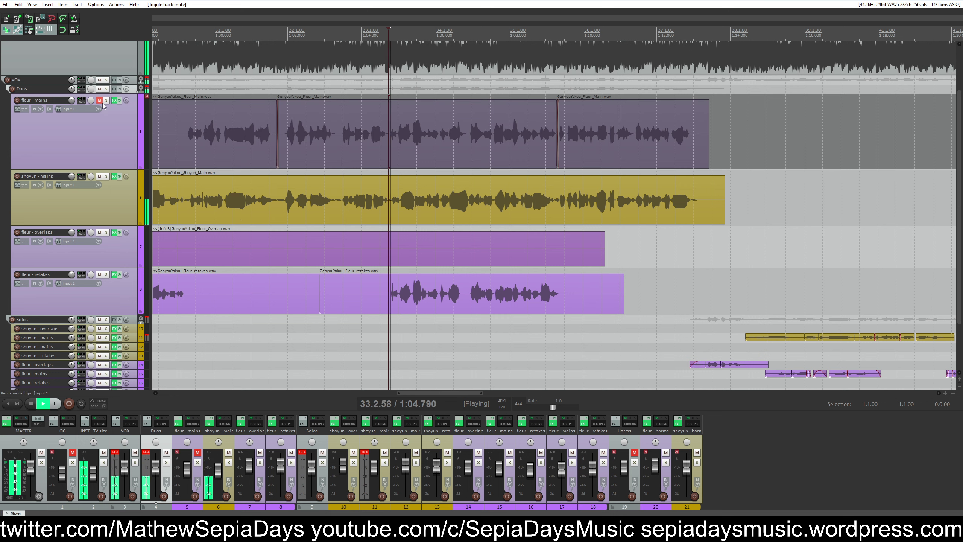
key(space)
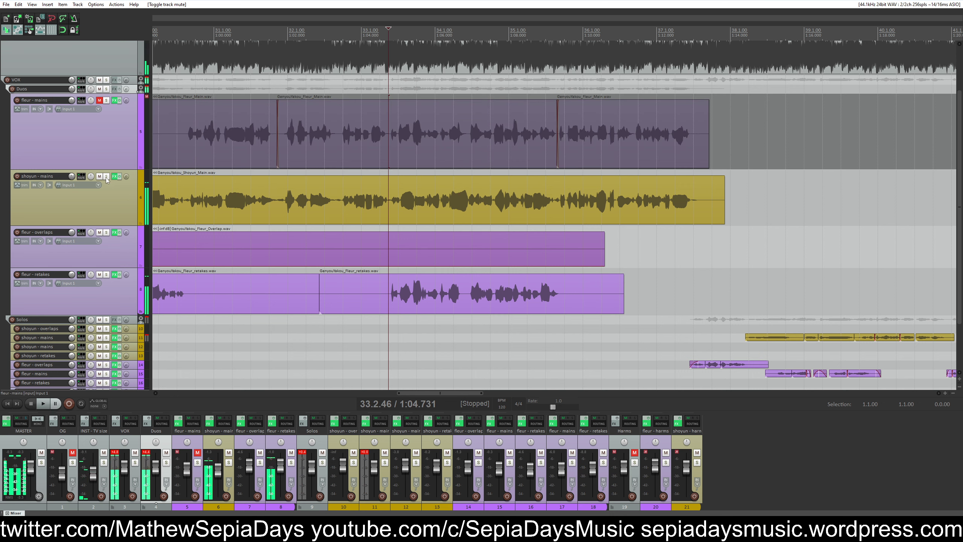
Mute shoyun - mains as well and listen to fleur - retakes on its own from bar 33
click(99, 176)
click(104, 150)
key(space)
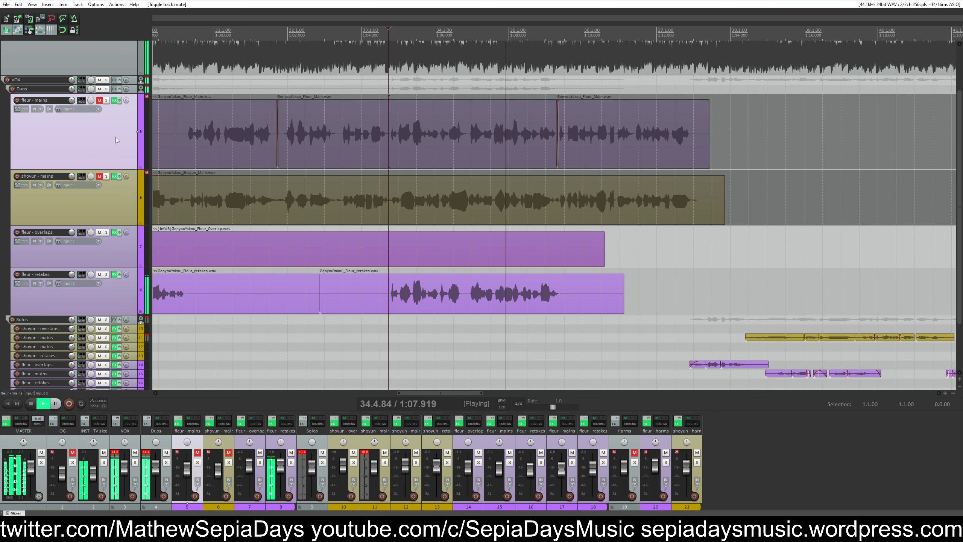
key(space)
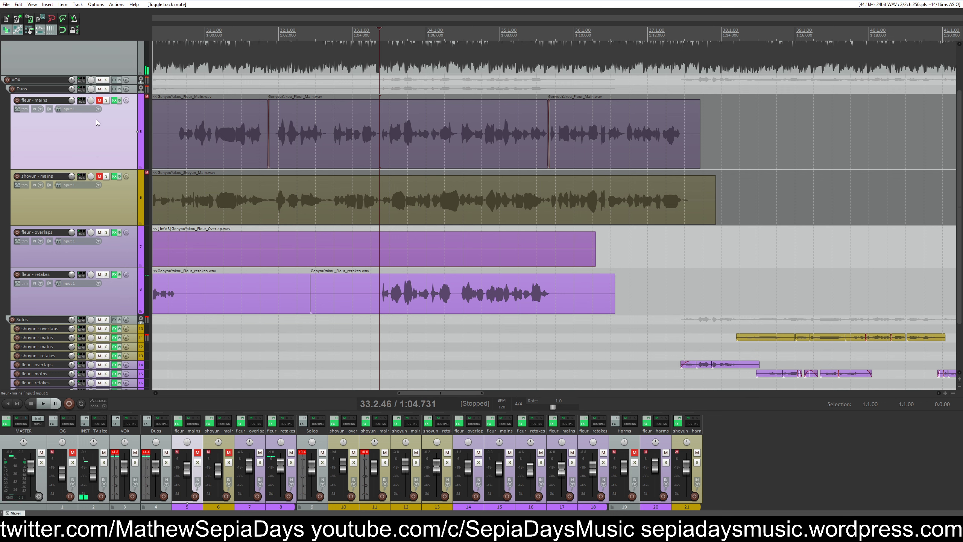
Unmute fleur - mains, mute fleur - retakes, and play the same passage for comparison
click(100, 101)
click(98, 275)
key(space)
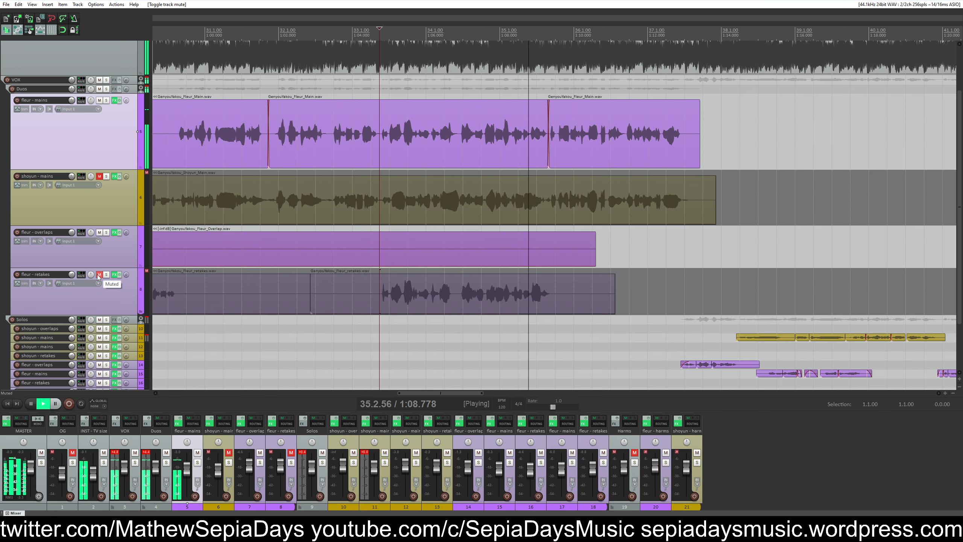
Unmute fleur - retakes, audition it from bar 33 with fleur - mains muted, and switch fleur - mains back on
key(space)
click(99, 274)
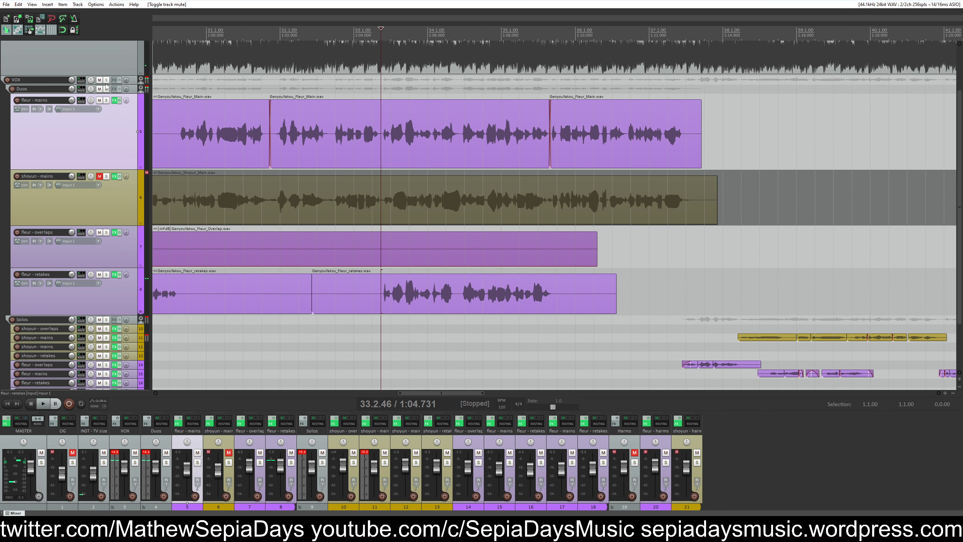
click(100, 100)
key(space)
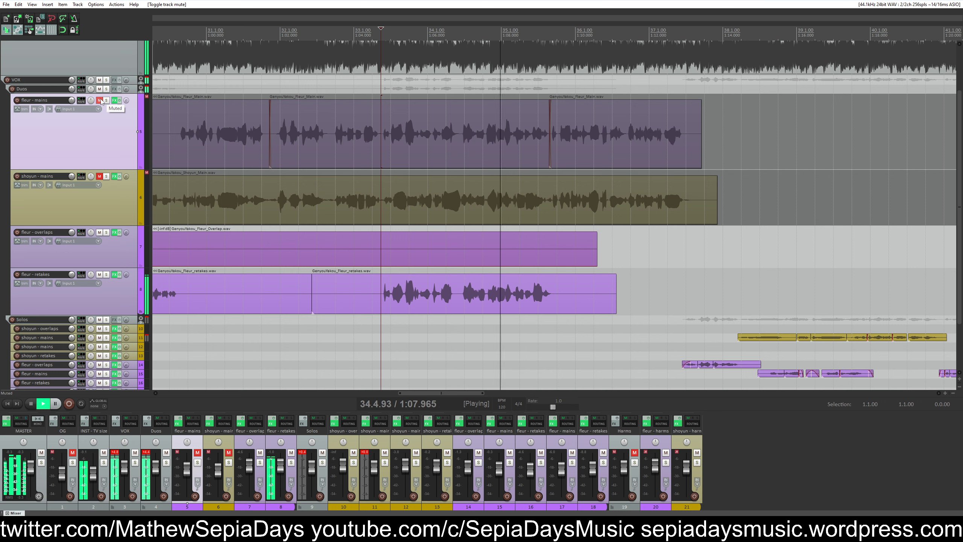
click(100, 100)
key(space)
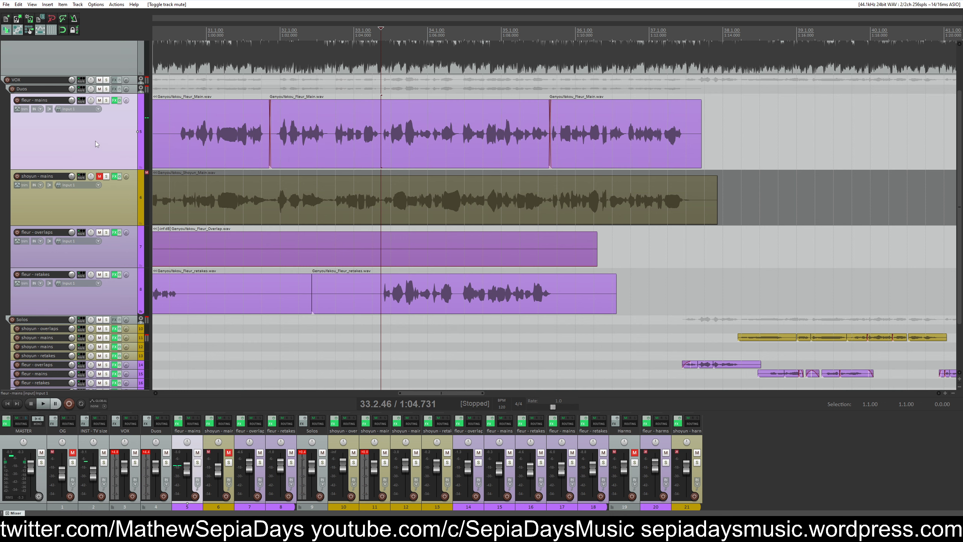
Mute fleur - mains and fleur - retakes, unmute shoyun - mains, and audition it from bar 33 and from around bar 35
click(99, 101)
click(99, 275)
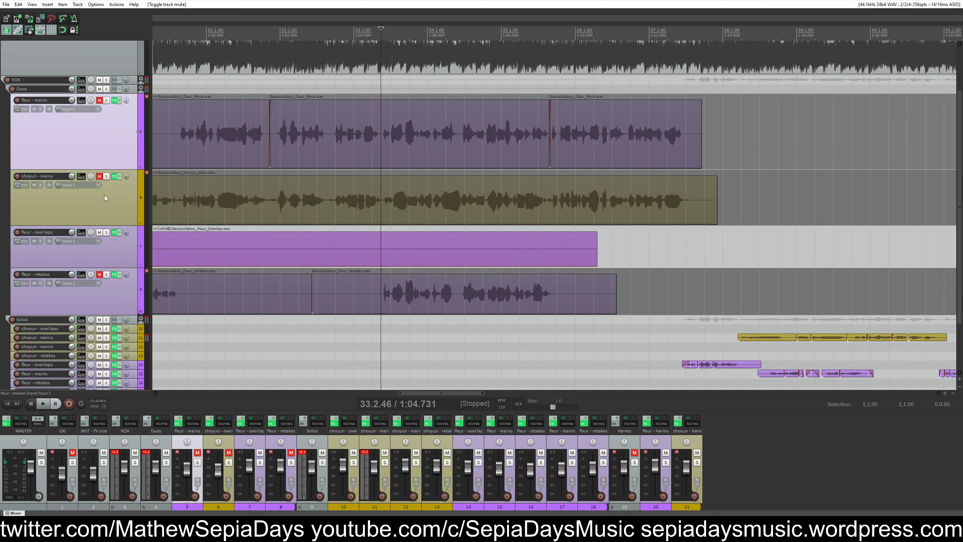
click(98, 176)
key(space)
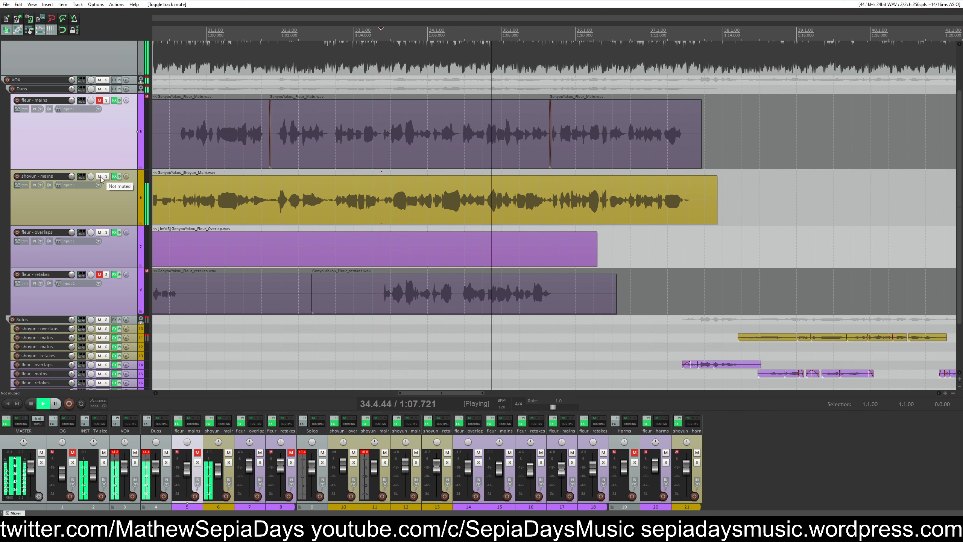
key(space)
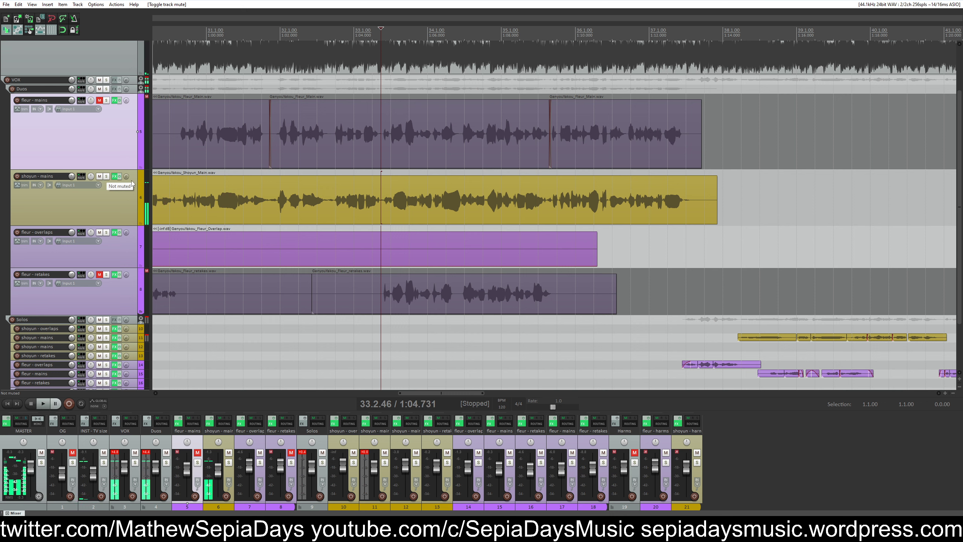
click(469, 201)
key(space)
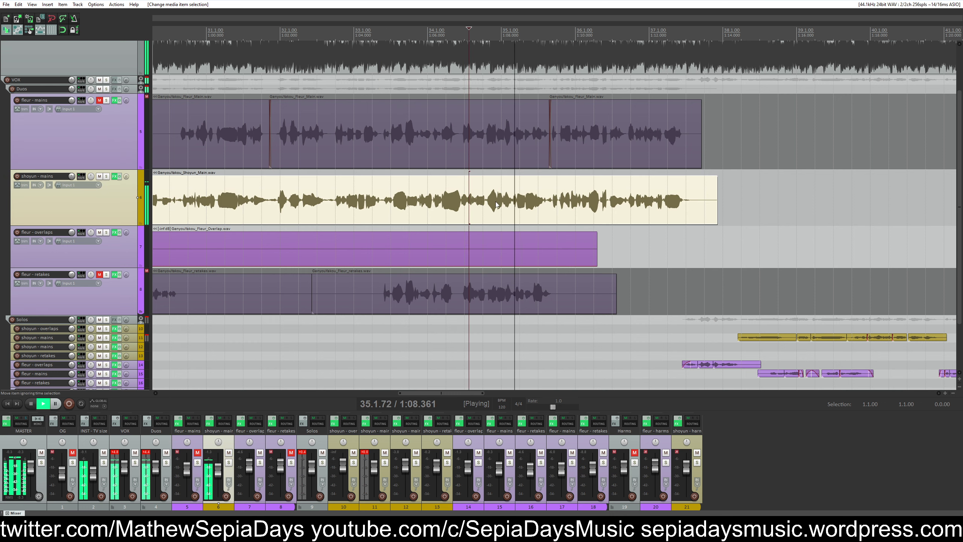
click(524, 205)
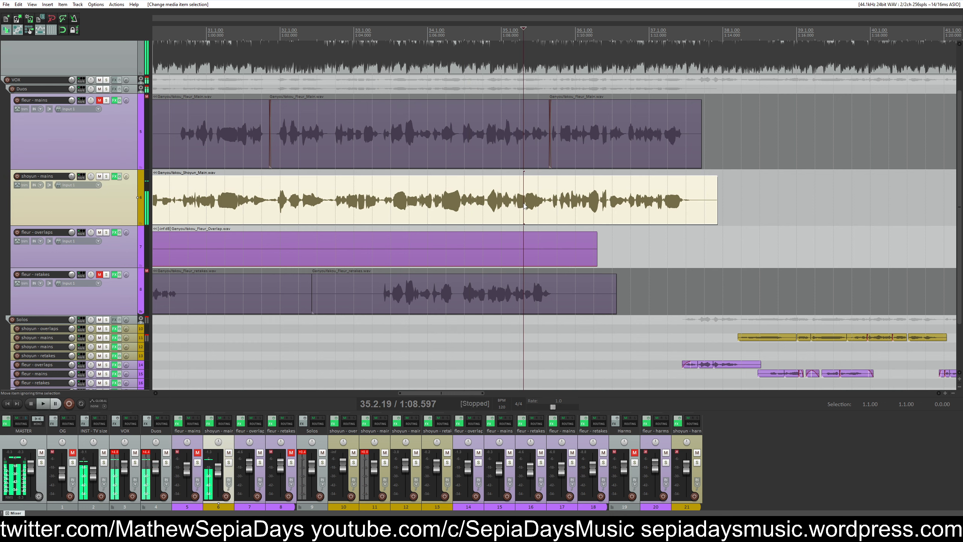
click(524, 205)
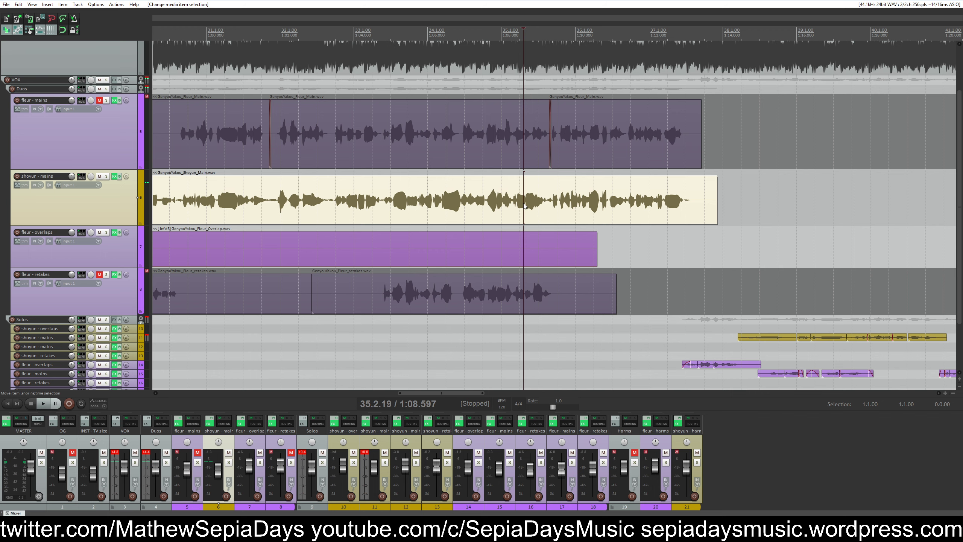
Unmute fleur - retakes while keeping fleur - mains muted, and briefly play it with shoyun - mains from 35.2.19
click(99, 101)
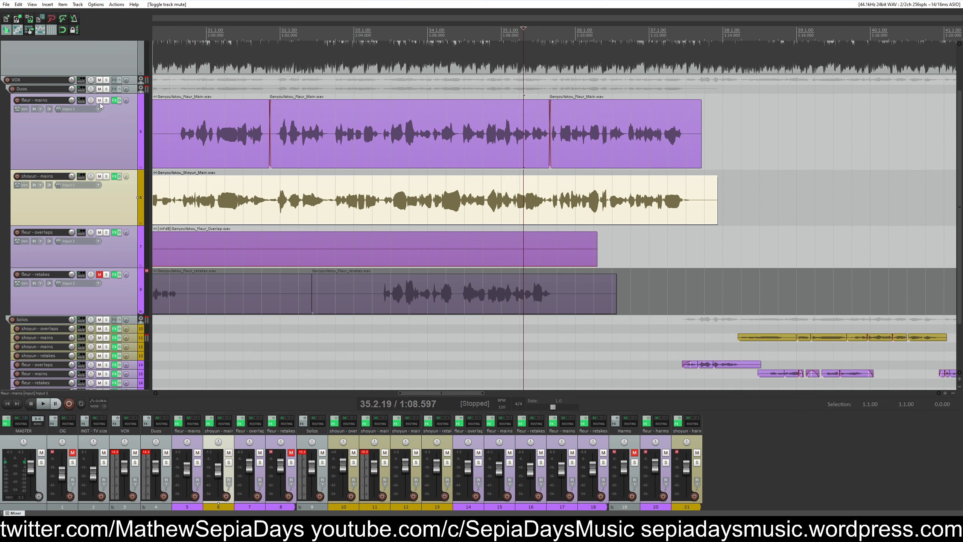
click(99, 101)
click(100, 275)
key(space)
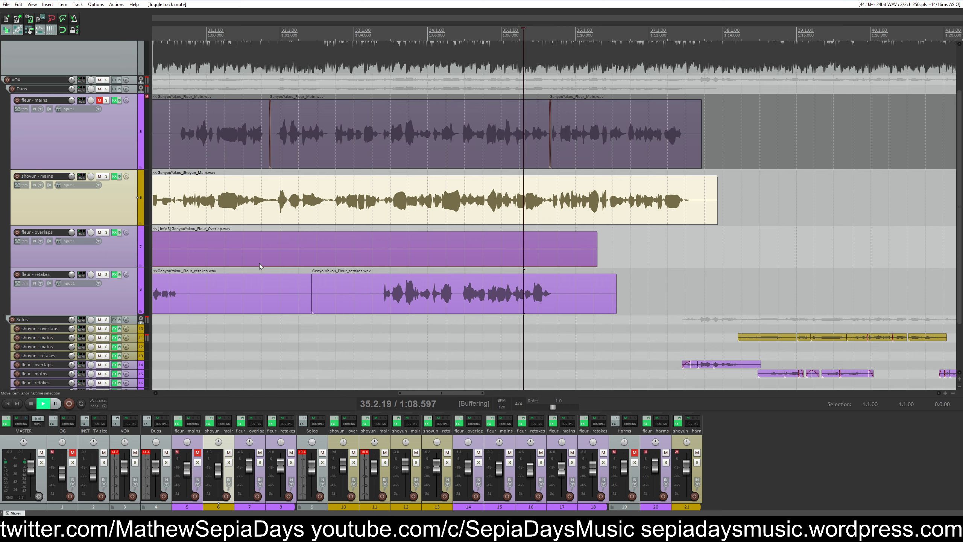
key(space)
Nudge the fleur - retakes item around bar 35 slightly later against the shoyun - mains vocal
scroll(600, 200, up, 8)
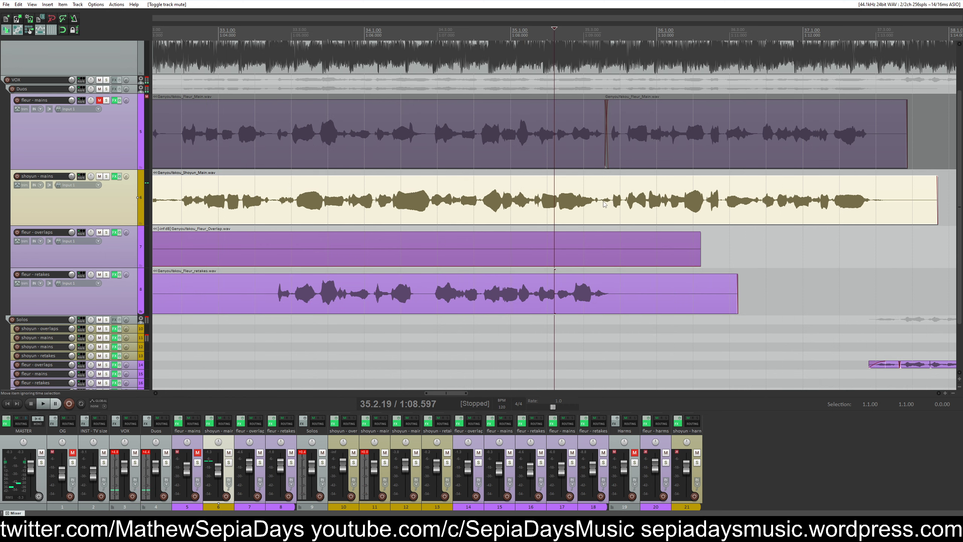
click(574, 204)
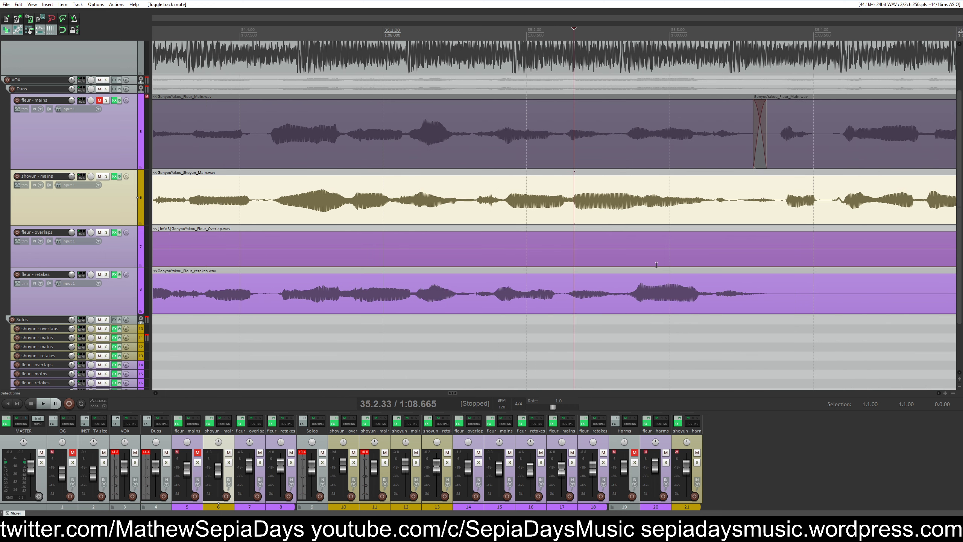
click(716, 219)
drag(713, 306, 720, 302)
Split the fleur - retakes item at 35.1.67, in the gap before the last phrase
click(502, 206)
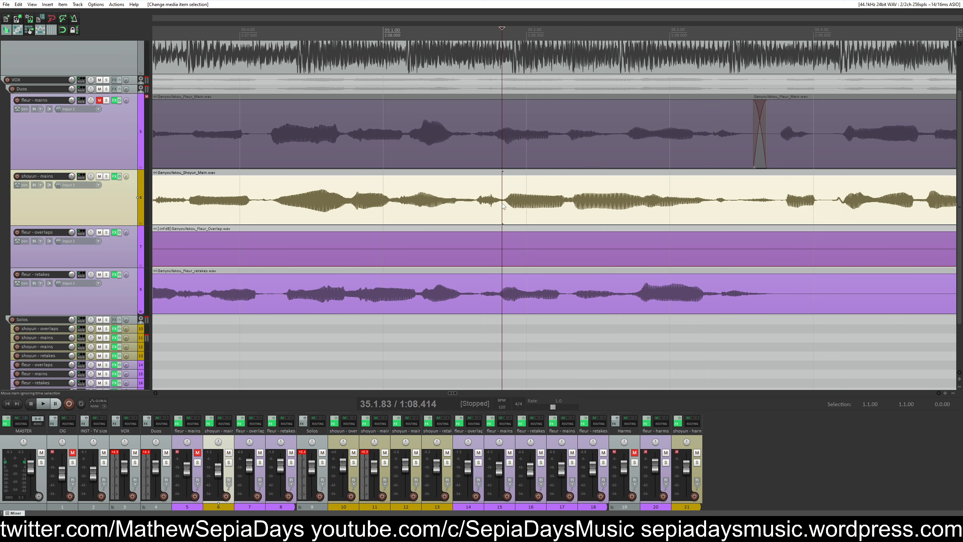
click(477, 201)
click(483, 297)
key(s)
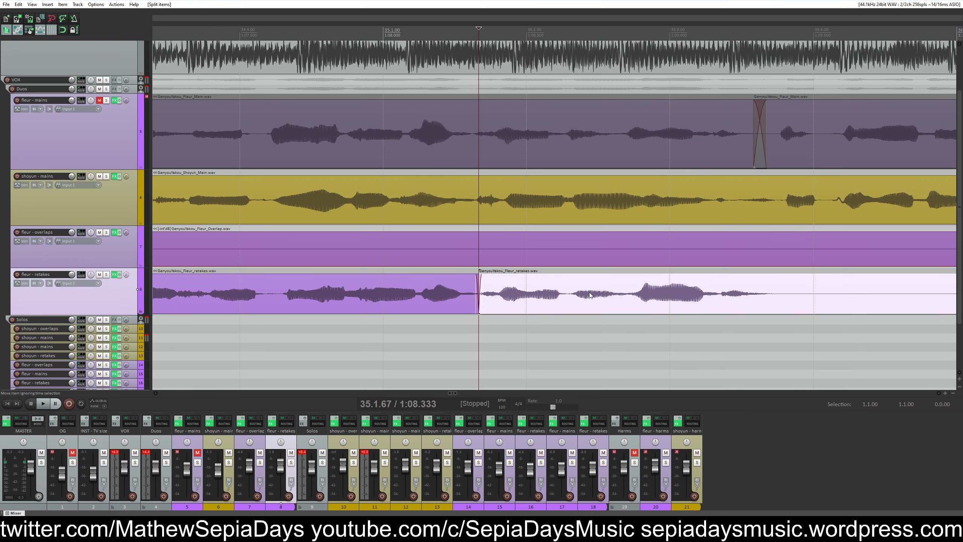
Unmute fleur - mains, mute fleur - retakes, and split the fleur - mains item at 35.1.63
scroll(598, 296, down, 3)
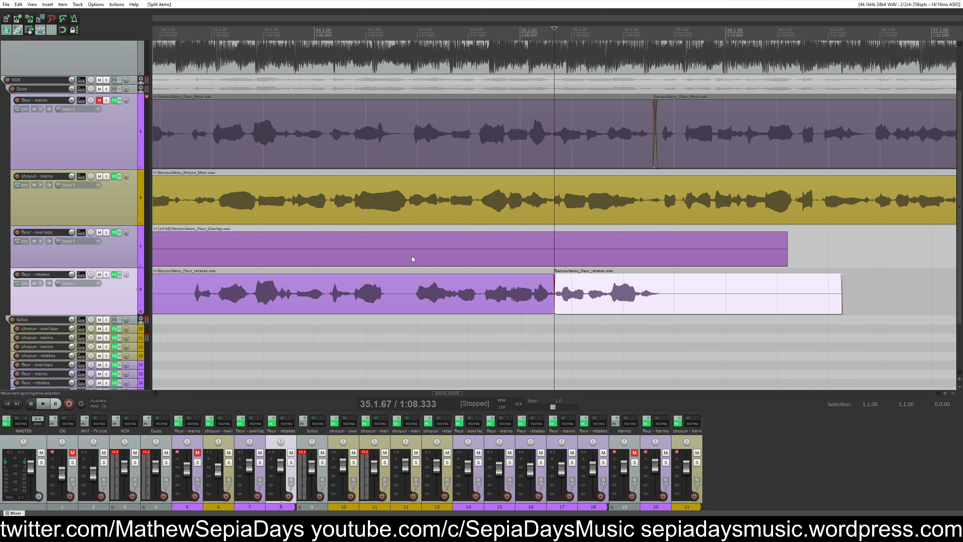
scroll(215, 149, right, 3)
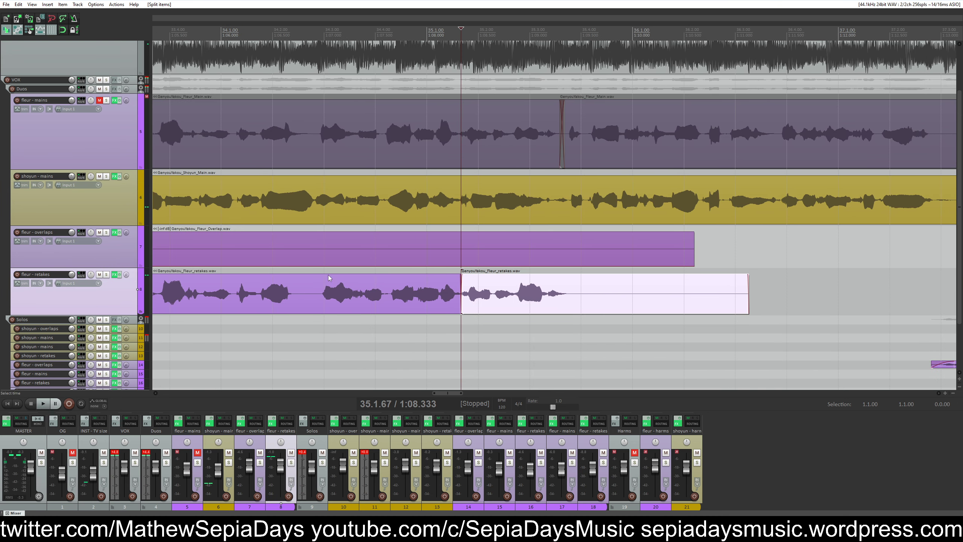
click(394, 288)
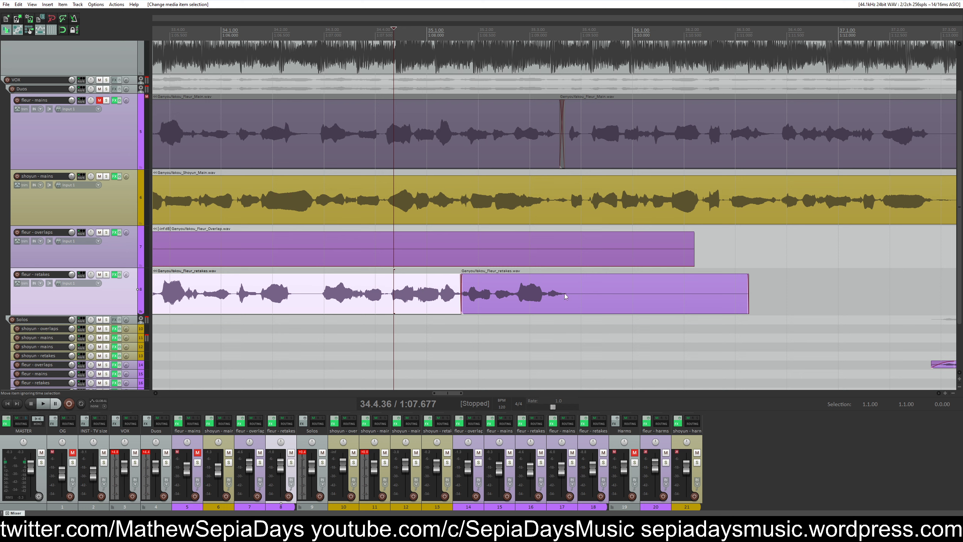
click(99, 100)
click(99, 274)
click(467, 137)
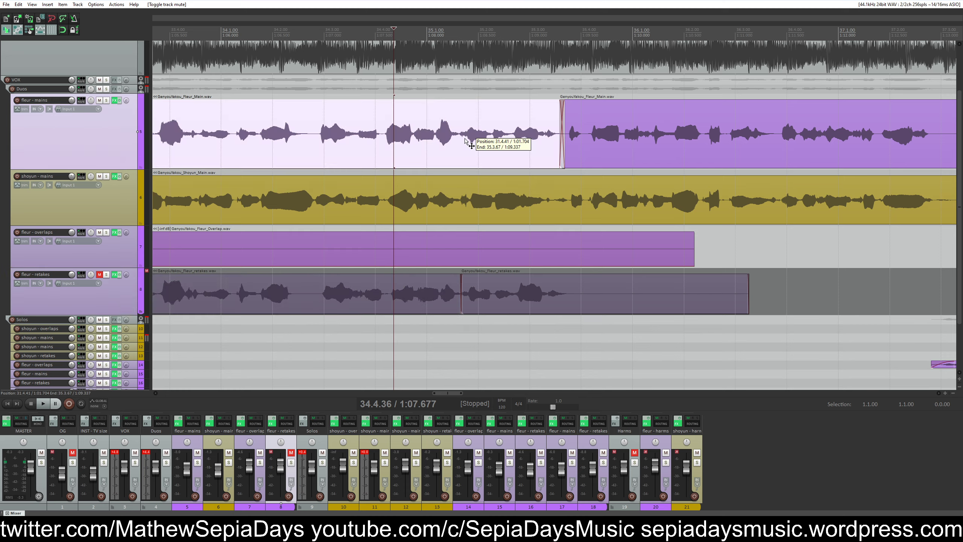
scroll(510, 140, up, 5)
click(522, 135)
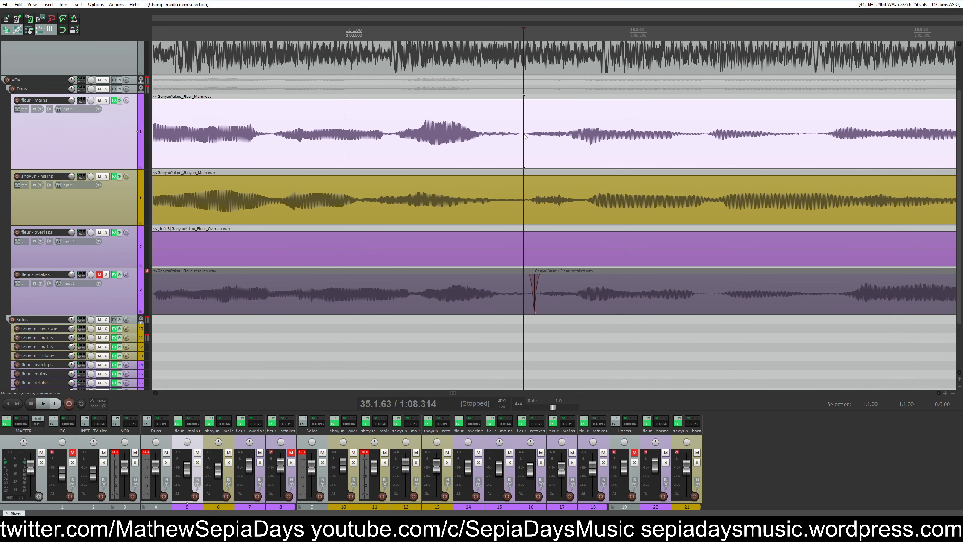
key(s)
Lower the item volume to -inf dB on the short fleur - mains segment after the split and the fleur - retakes segment before it
scroll(523, 131, down, 6)
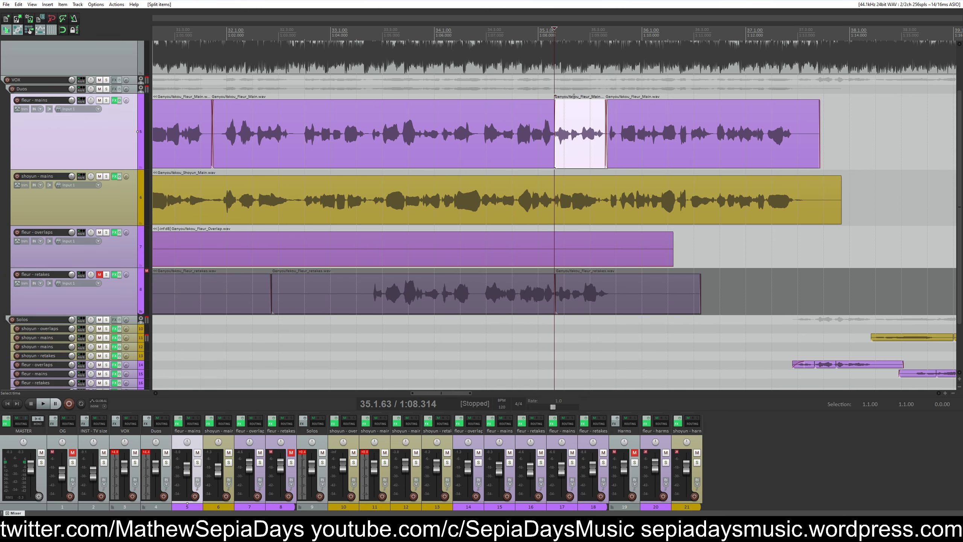
drag(577, 100, 564, 241)
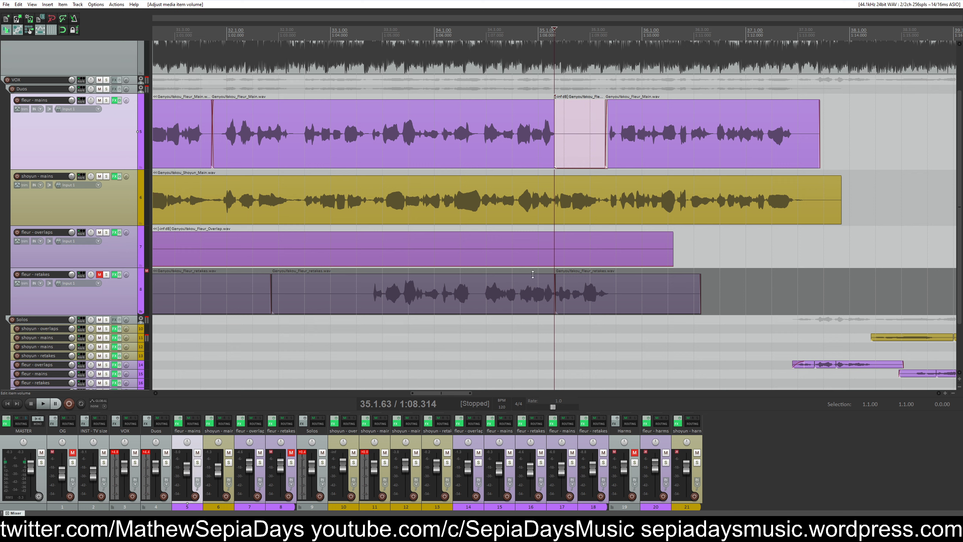
drag(531, 276, 535, 339)
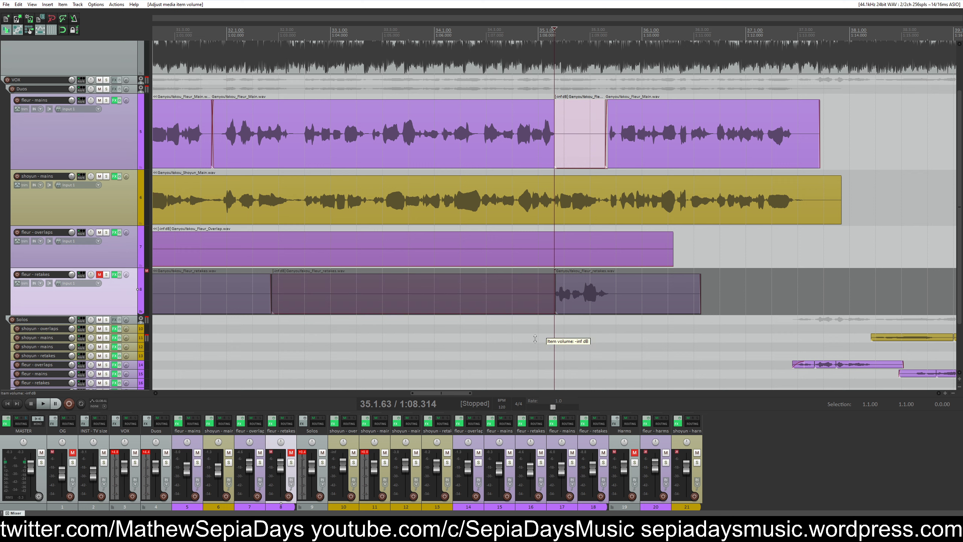
Unmute fleur - retakes and audition the combined fleur takes with shoyun - mains from 31.4.85
click(223, 143)
click(99, 275)
key(space)
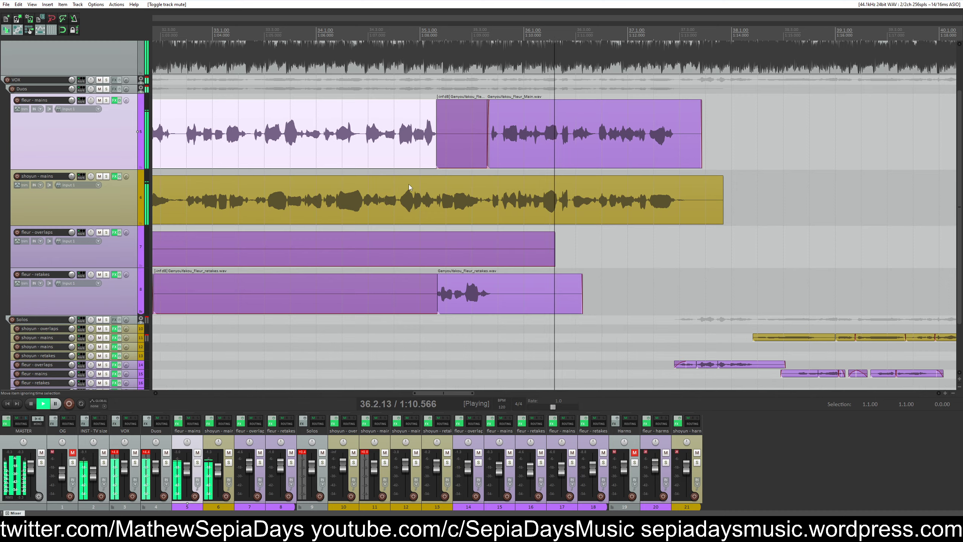
key(space)
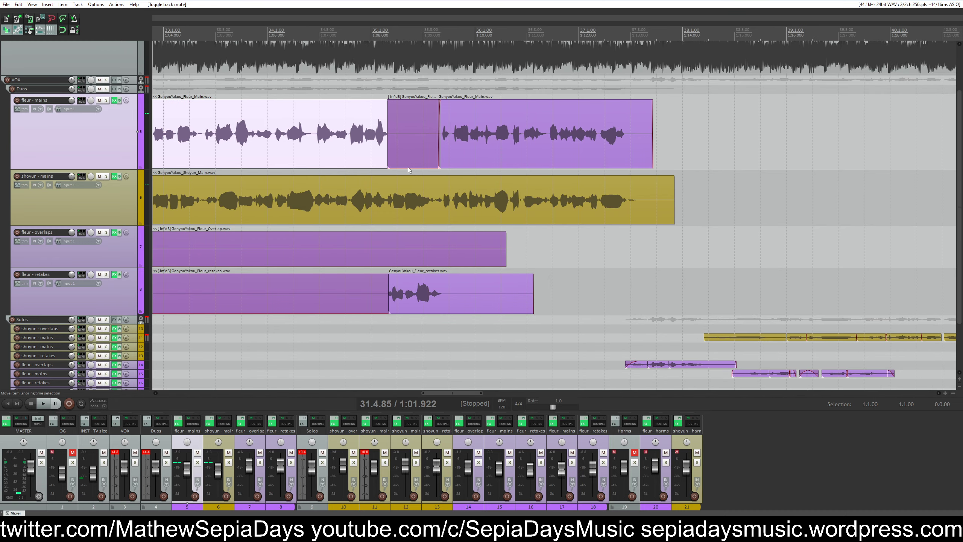
Examine the fleur - mains and shoyun - mains waveforms between bars 31 and 35 for timing alignment
click(358, 138)
scroll(569, 152, down, 2)
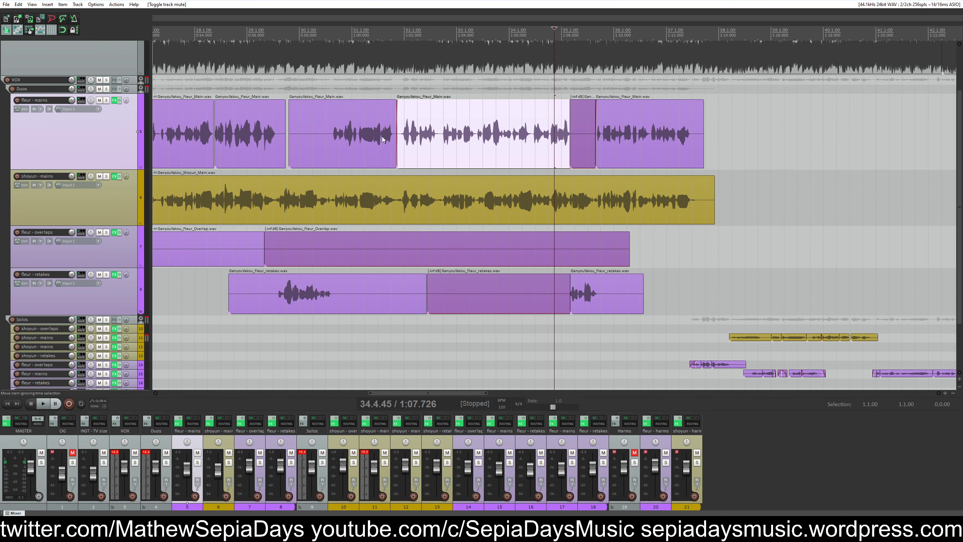
click(401, 139)
scroll(402, 140, up, 2)
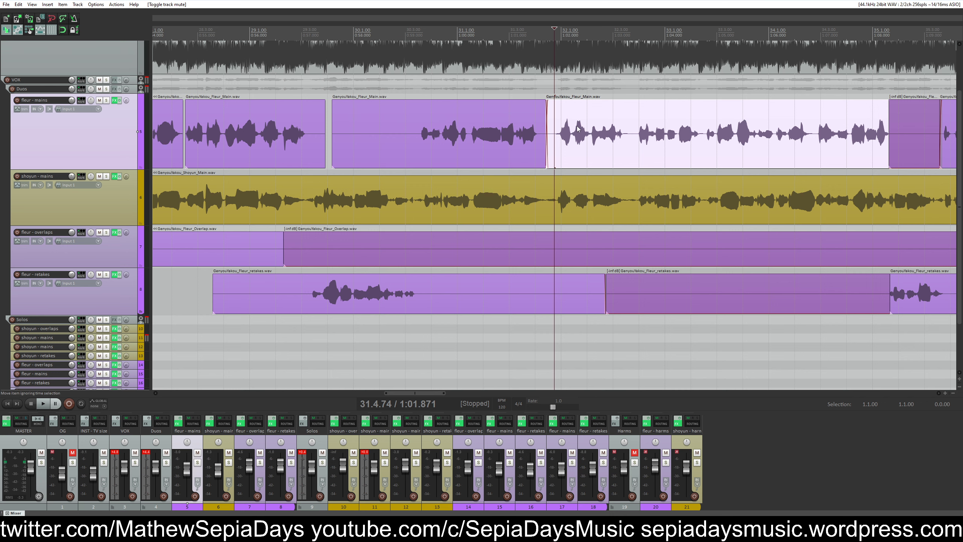
scroll(694, 144, up, 5)
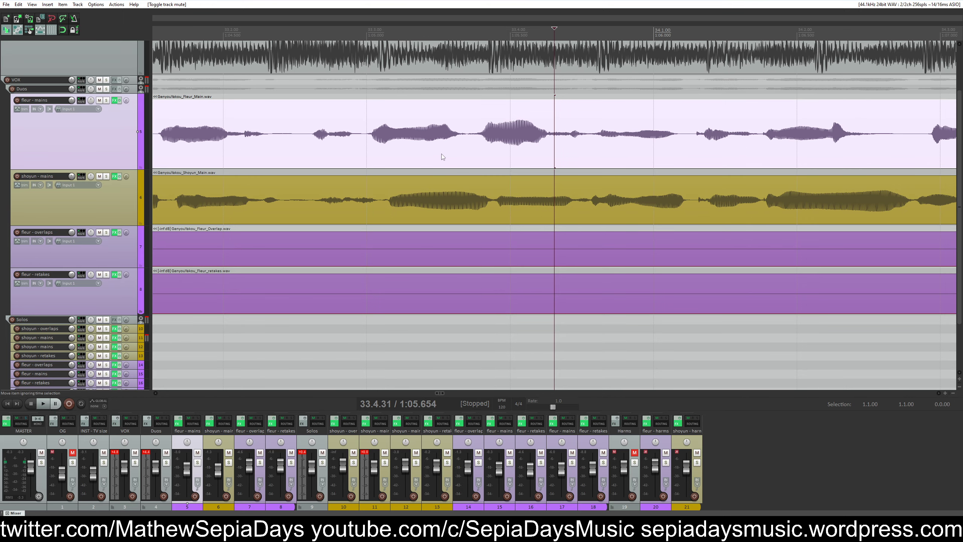
click(491, 77)
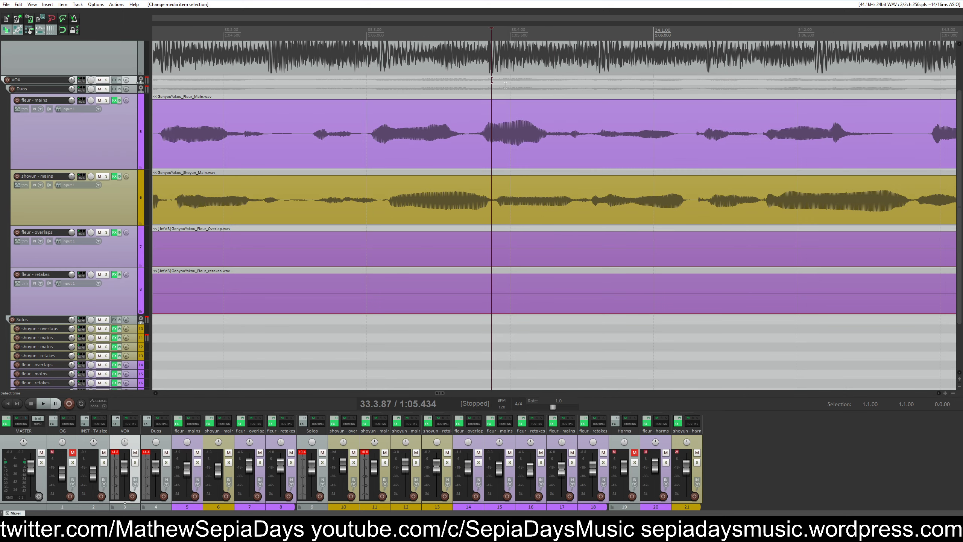
scroll(632, 150, down, 5)
scroll(652, 154, up, 3)
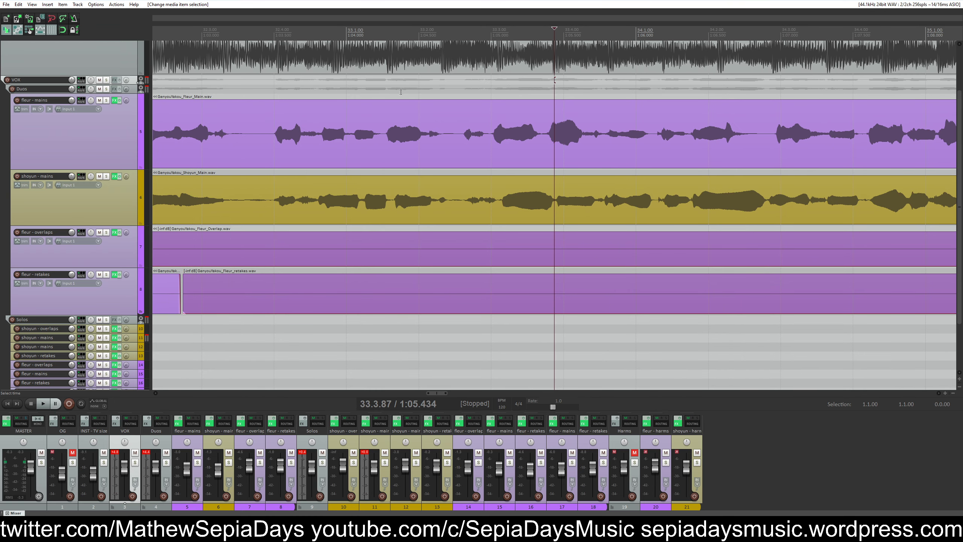
scroll(498, 127, down, 4)
Play the duet from 30.3.25 and inspect the CLA-2A Mono compressor in the fleur - mains effects chain
click(322, 142)
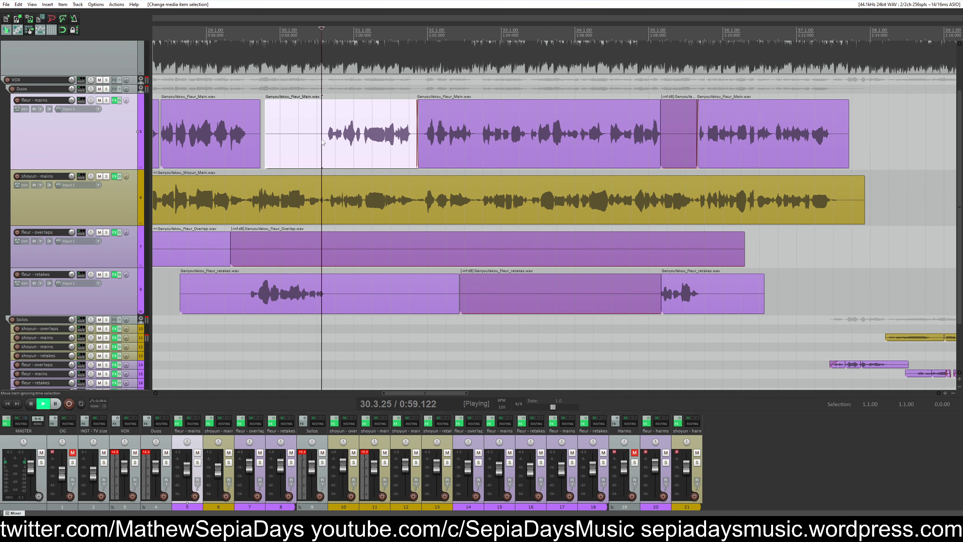
key(space)
key(shift+f)
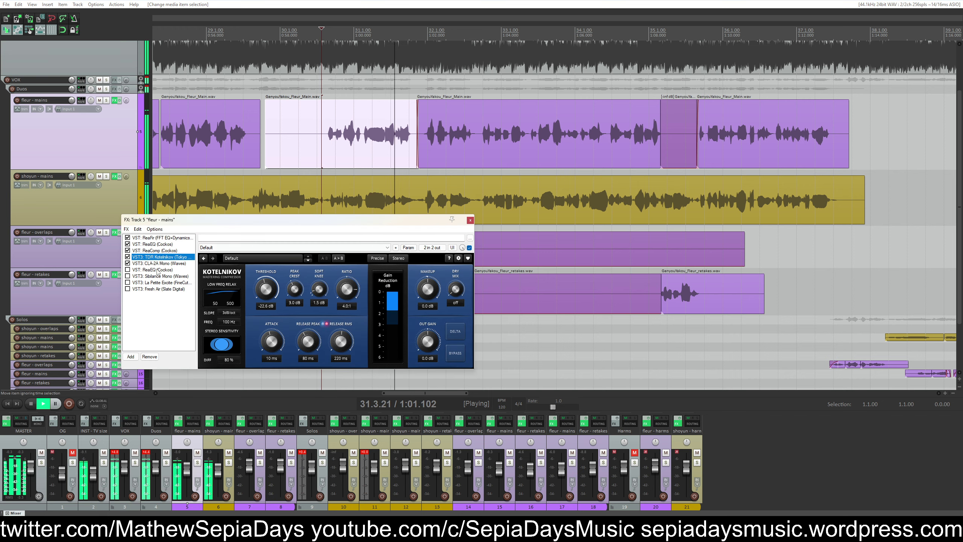
click(167, 263)
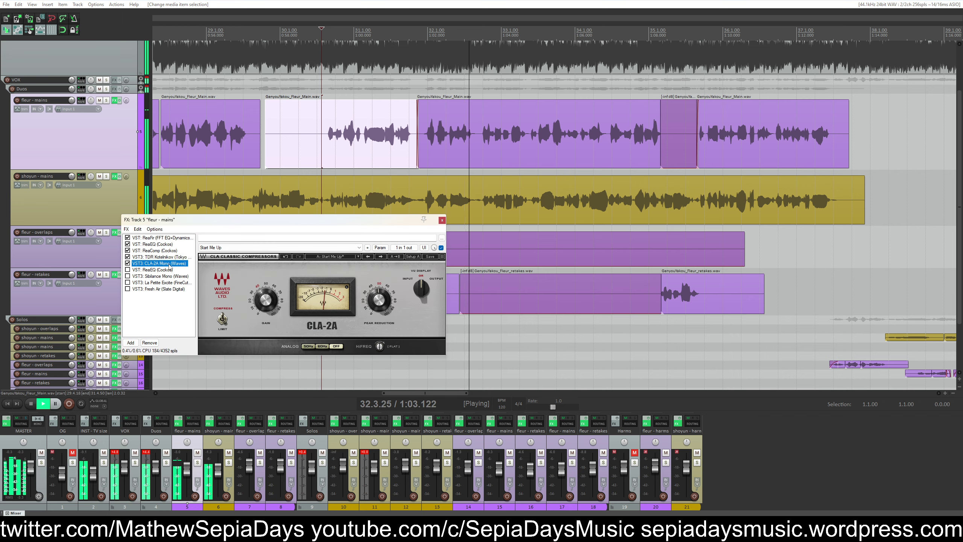
scroll(546, 218, down, 5)
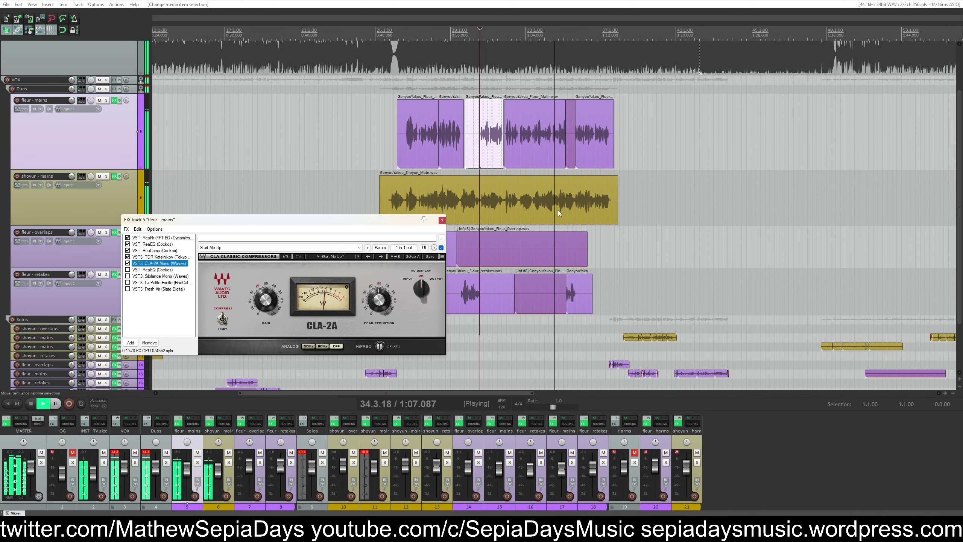
scroll(559, 210, down, 3)
scroll(560, 209, up, 6)
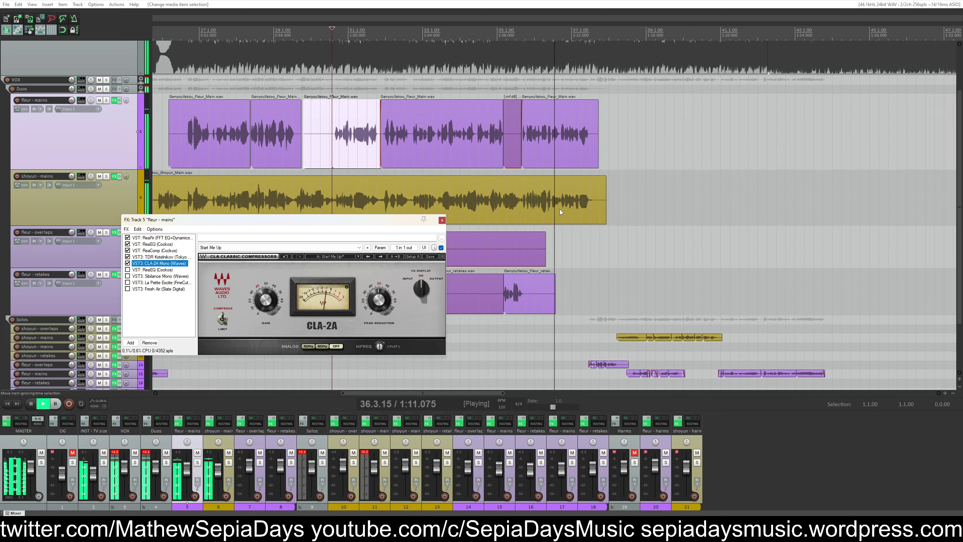
Copy the complete effects chain of the fleur - mains track and stop playback
click(173, 311)
key(ctrl+a)
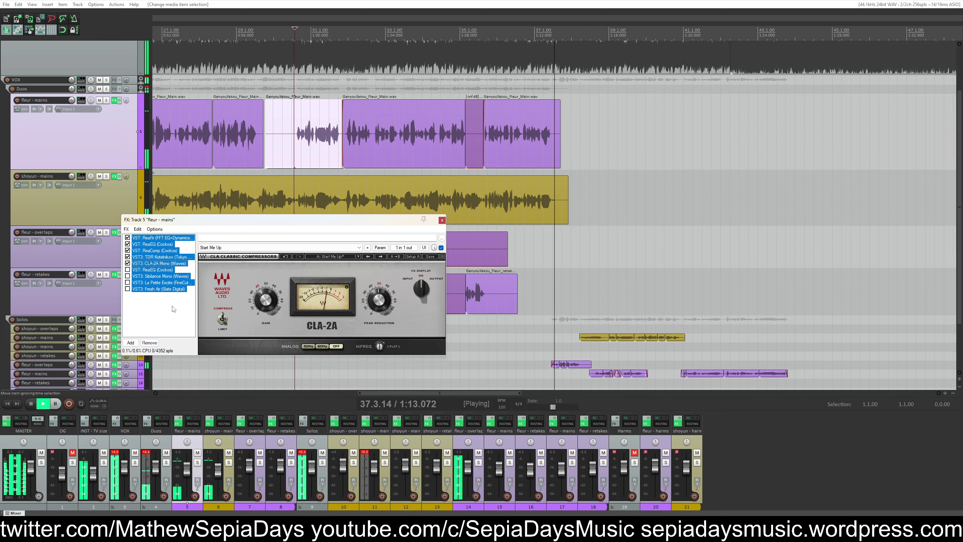
click(442, 220)
scroll(429, 234, down, 4)
key(space)
scroll(548, 223, down, 5)
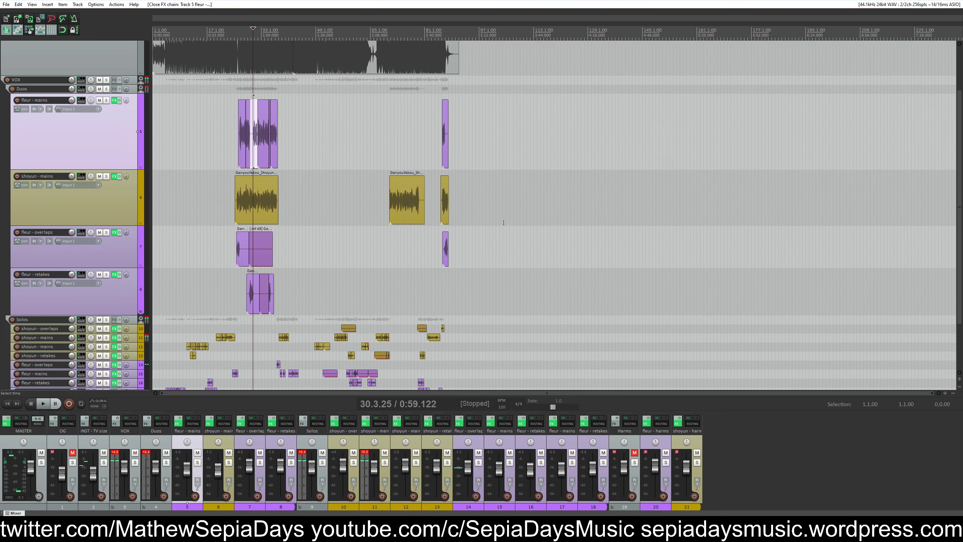
Replace the effects chain on fleur - retakes with the one copied from fleur - mains
scroll(548, 223, up, 2)
click(117, 275)
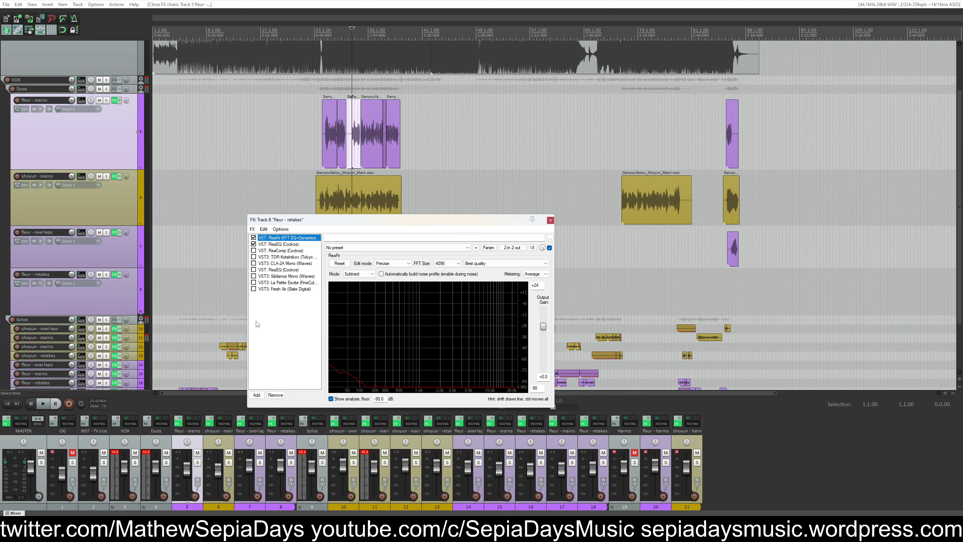
key(ctrl+a)
key(Delete)
key(ctrl+v)
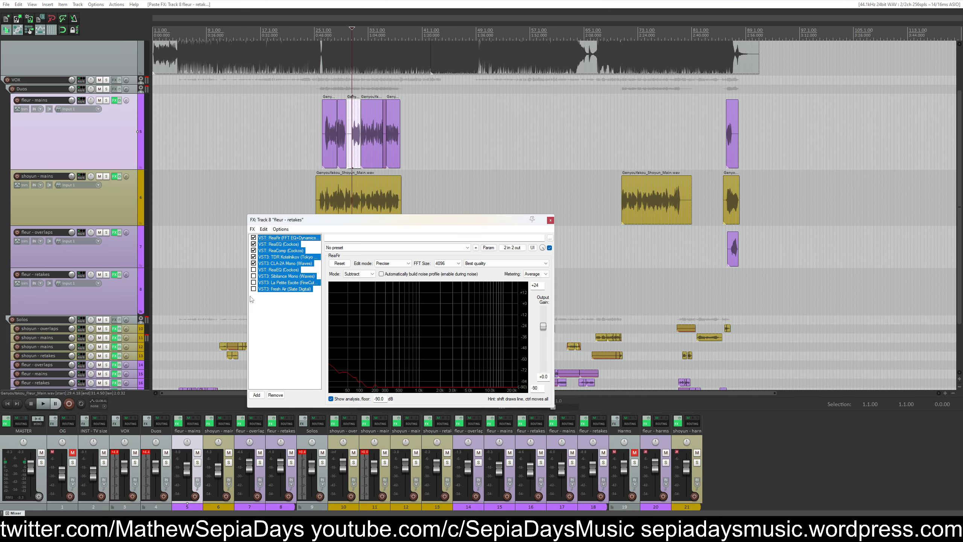
Move the fleur - retakes track above fleur - mains inside the Duos folder
drag(331, 222, 480, 221)
click(127, 292)
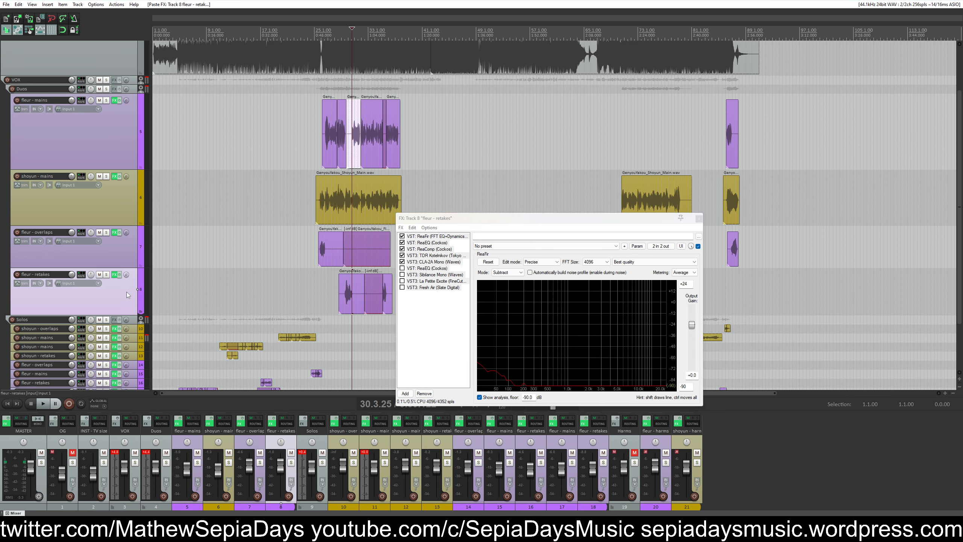
drag(116, 198, 135, 119)
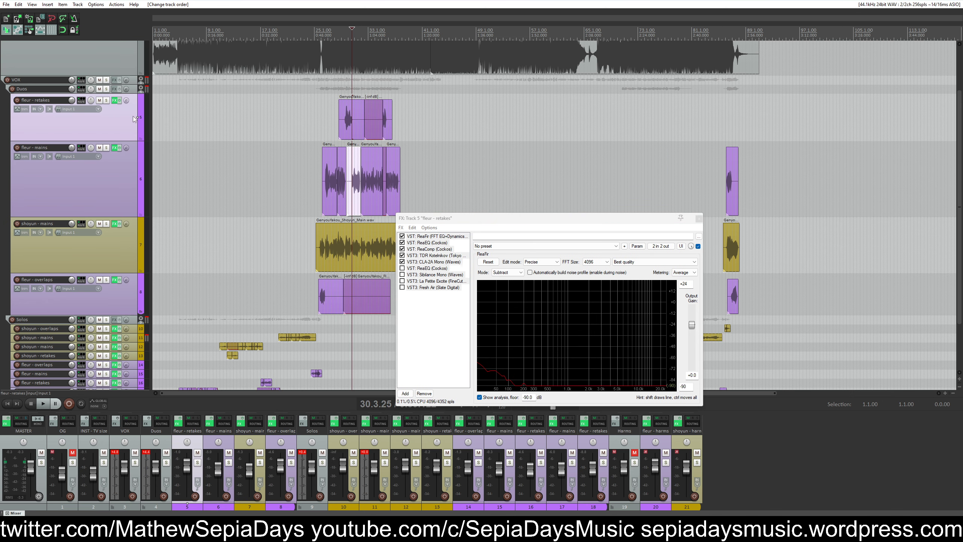
Audition the retakes from 29.1.31 with the CLA-2A Mono showing and reset the fleur - retakes track volume to 0 dB
click(341, 98)
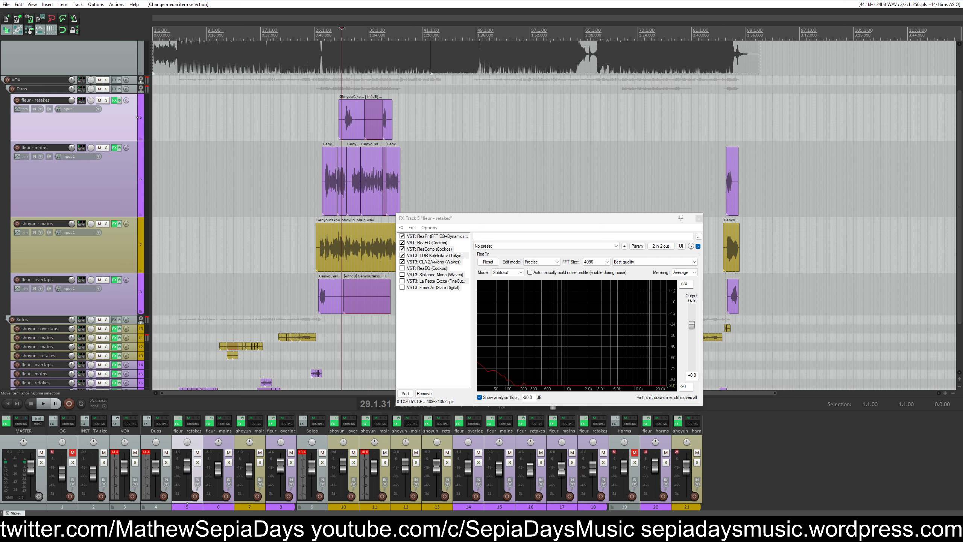
click(433, 262)
key(space)
scroll(536, 130, up, 8)
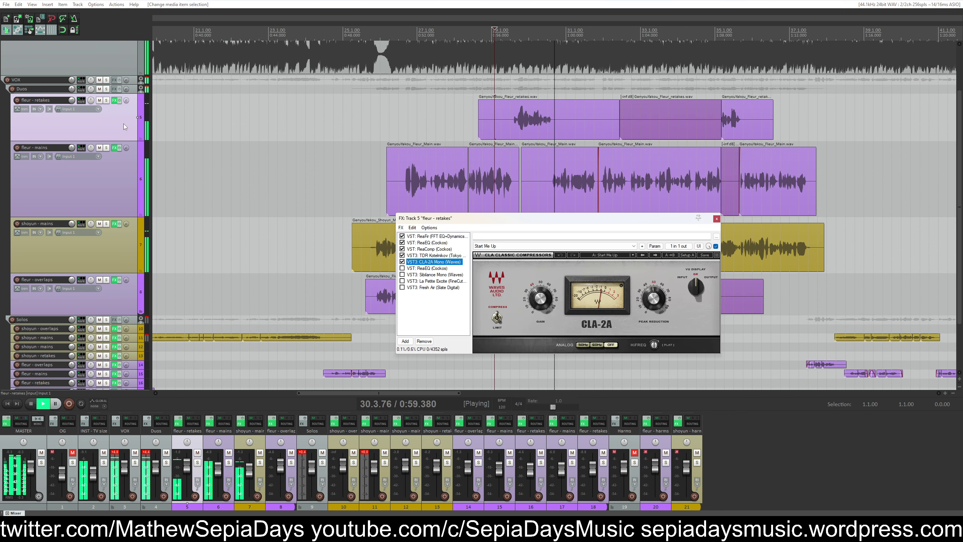
key(space)
double_click(71, 101)
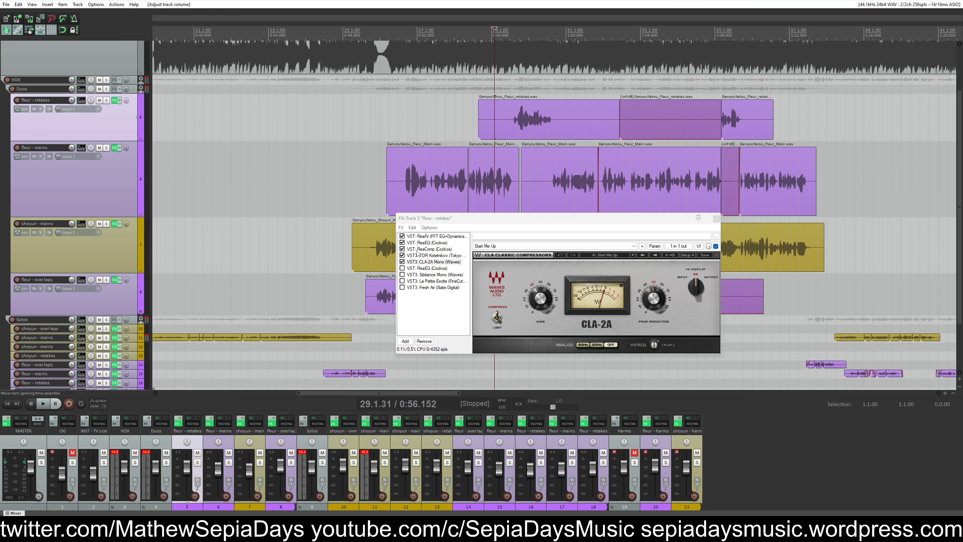
Replay the retakes from 29.1.31 while inspecting ReaComp, TDR Kotelnikov and CLA-2A Mono on fleur - retakes
click(417, 249)
key(space)
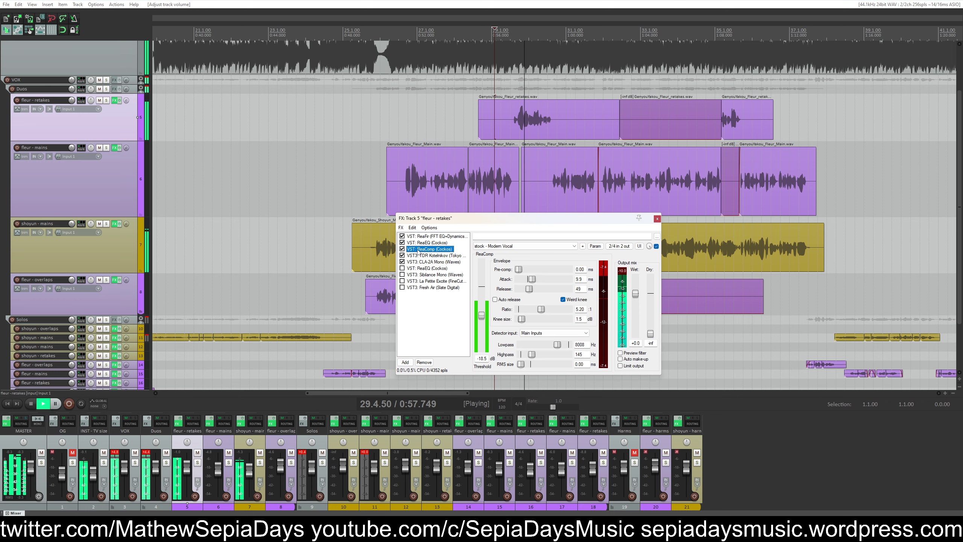
key(space)
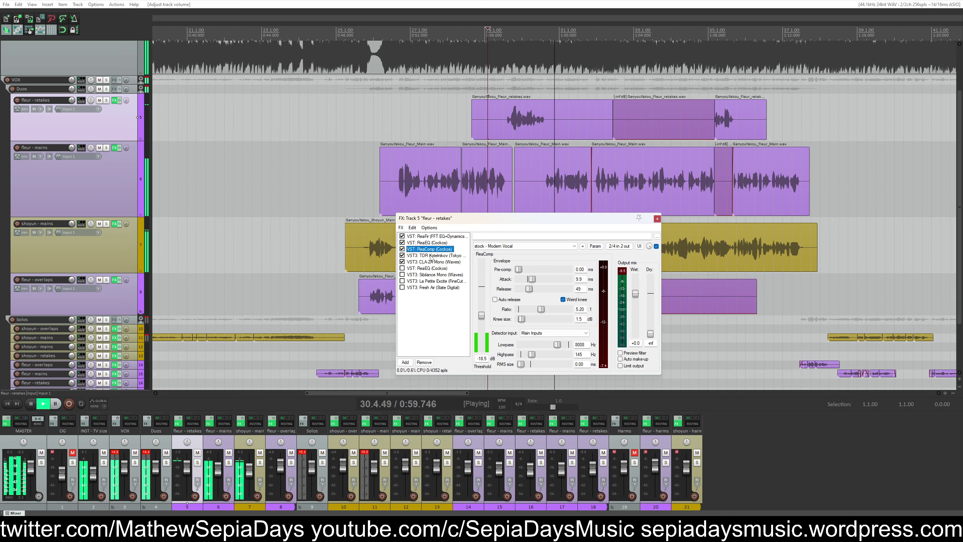
click(435, 256)
key(space)
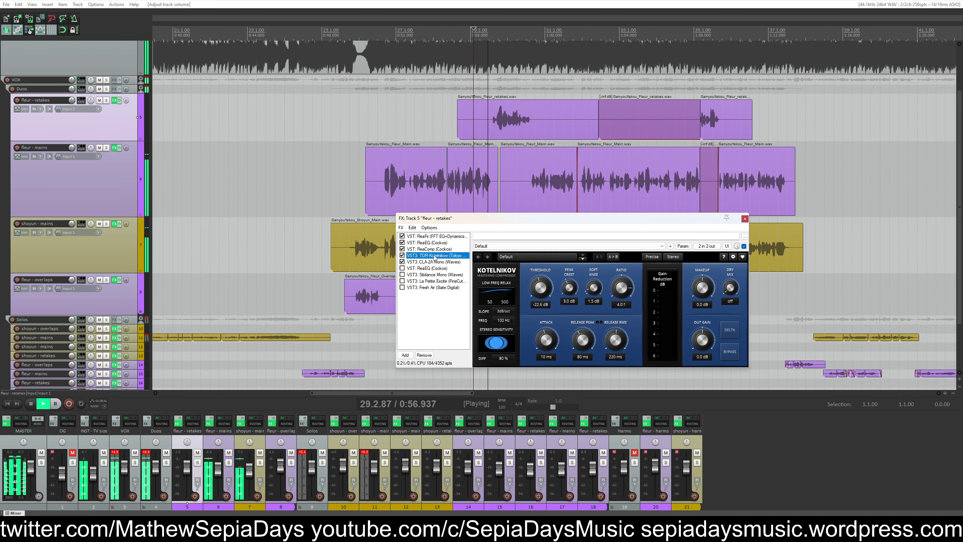
key(space)
click(436, 262)
key(space)
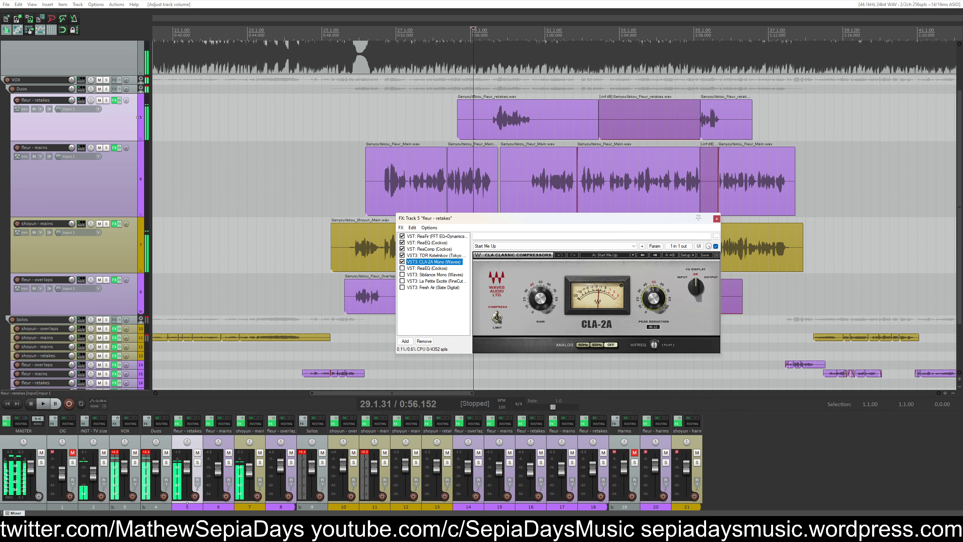
Adjust the Peak Reduction of the fleur - retakes CLA-2A and audition the duet from 35.1.03
click(654, 299)
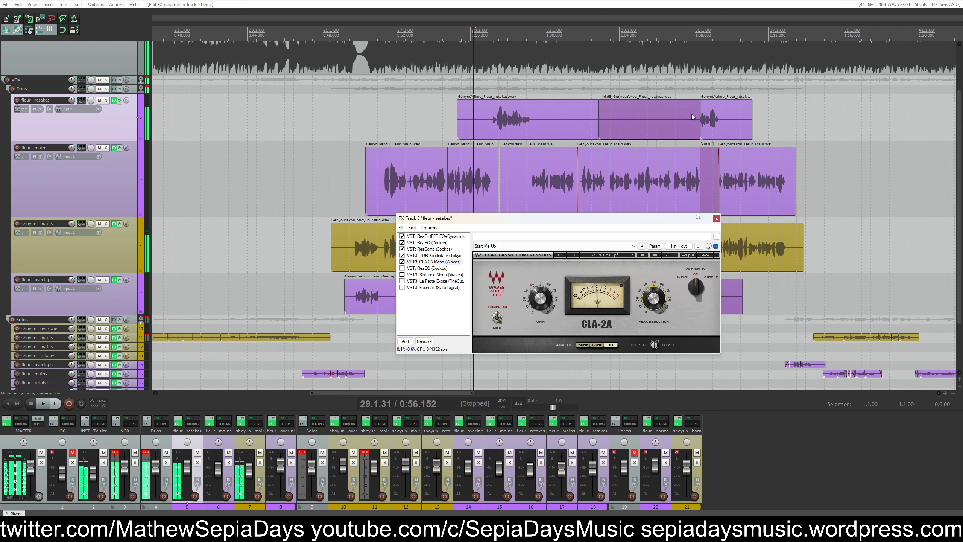
click(690, 170)
key(space)
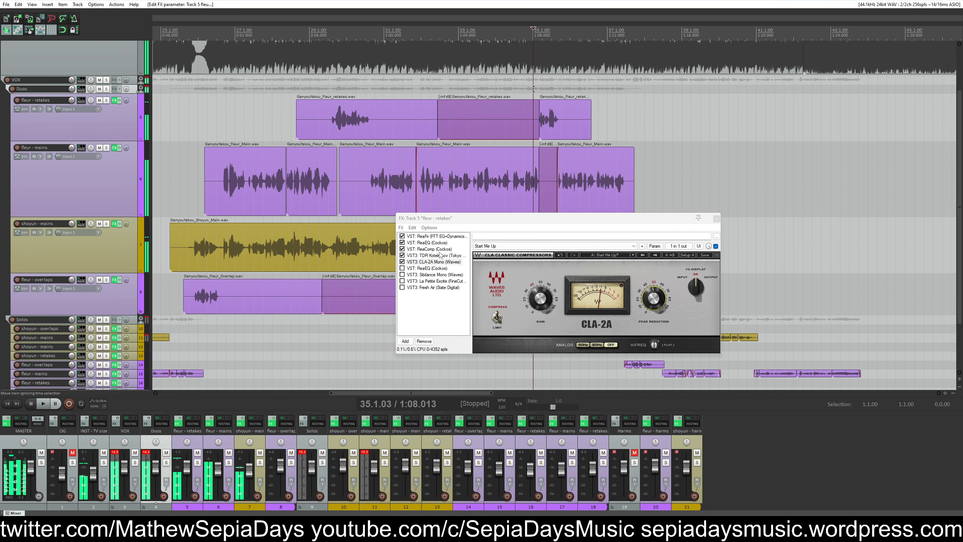
Audition the duet from 28.3.77 and 26.4.01, and lower the fleur - retakes track volume slightly below 0 dB
click(298, 83)
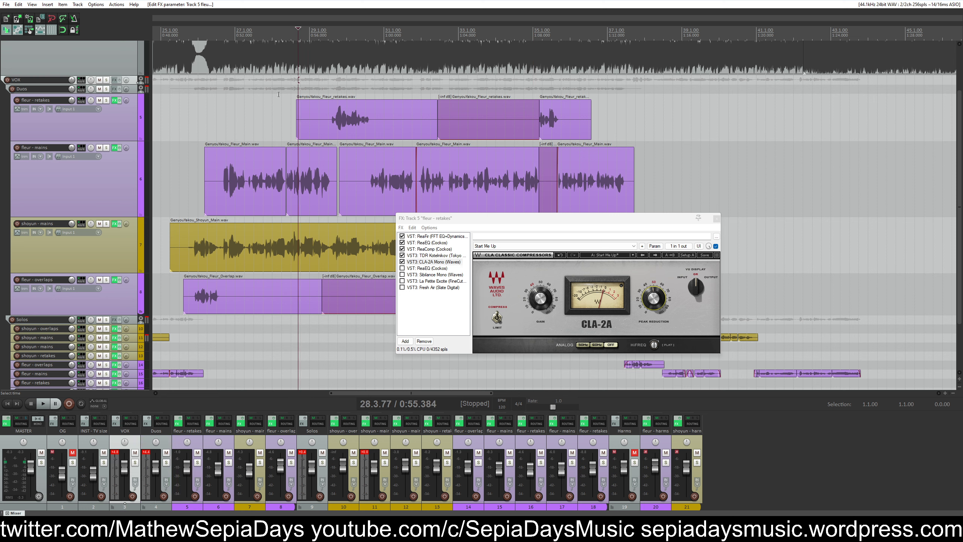
key(space)
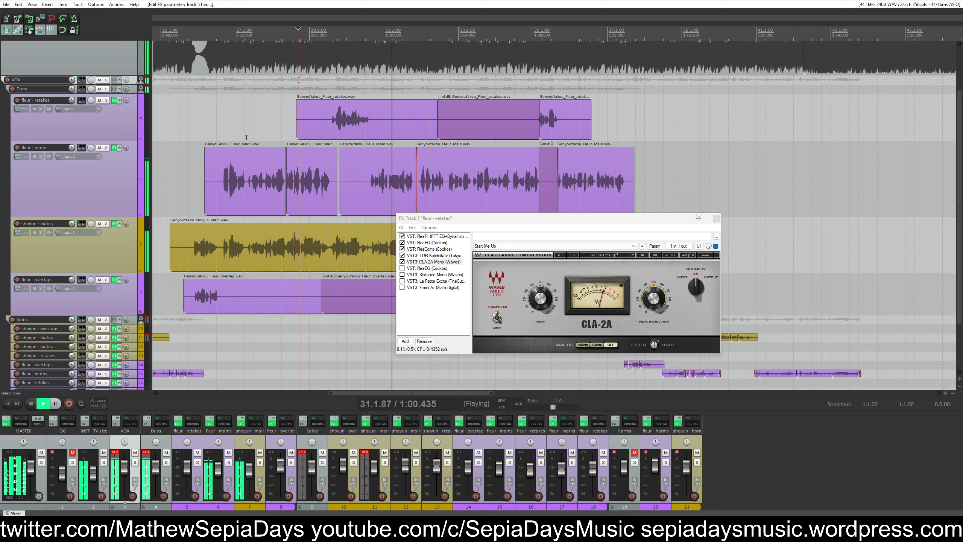
click(226, 123)
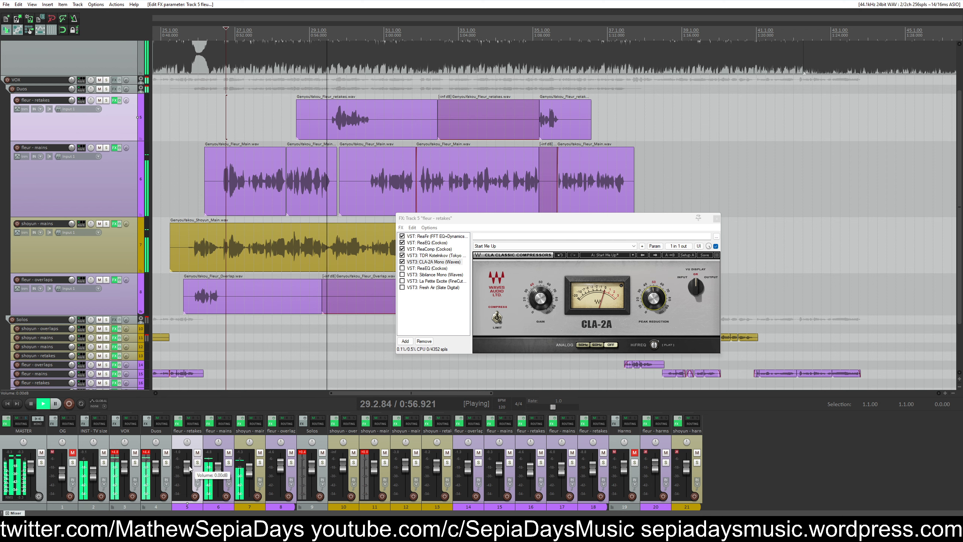
drag(190, 467, 190, 469)
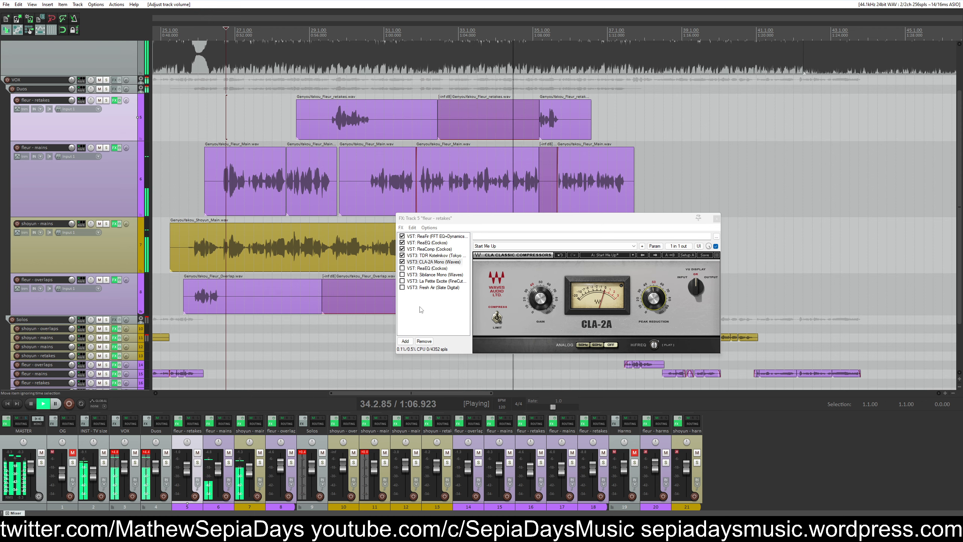
drag(508, 218, 488, 222)
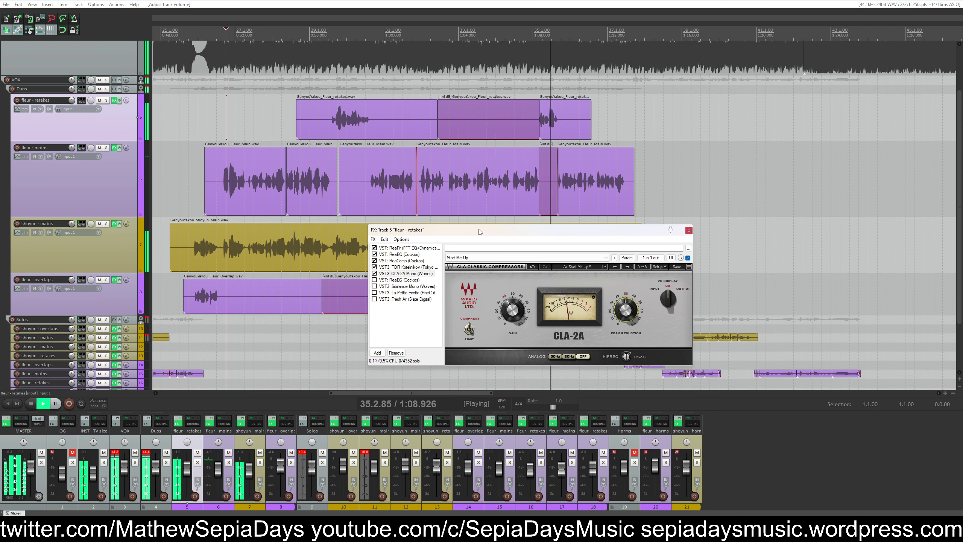
click(695, 222)
key(space)
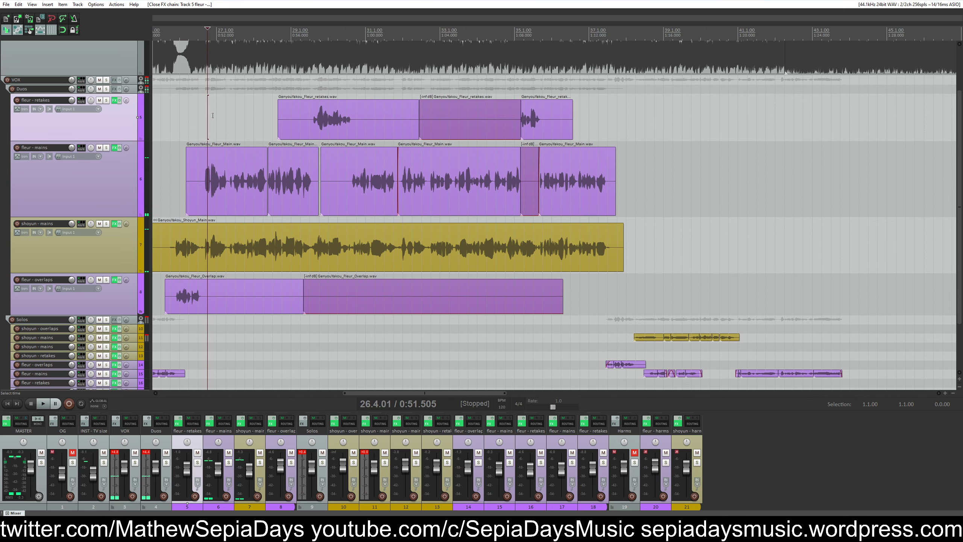
Replace the effects chain on fleur - overlaps with a copy of the complete fleur - retakes chain
click(114, 101)
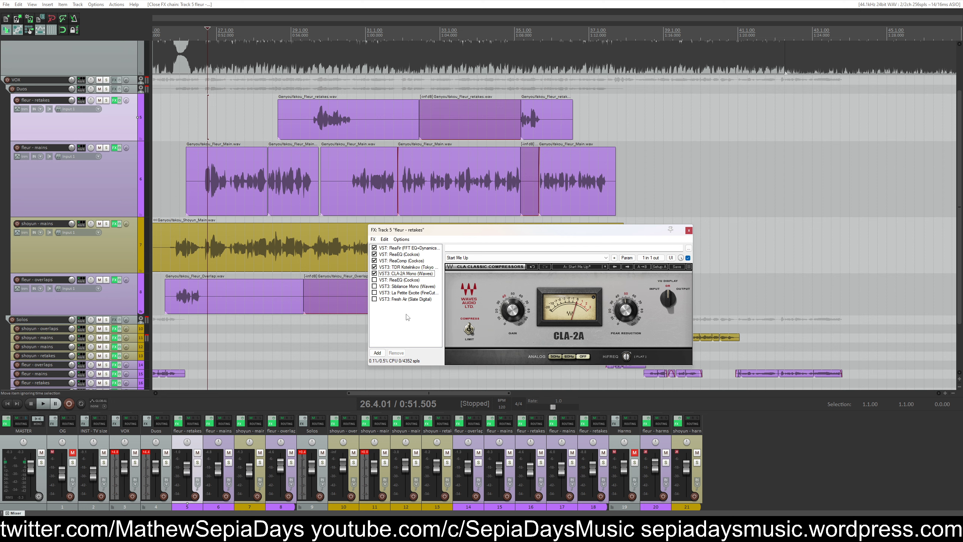
key(ctrl+a)
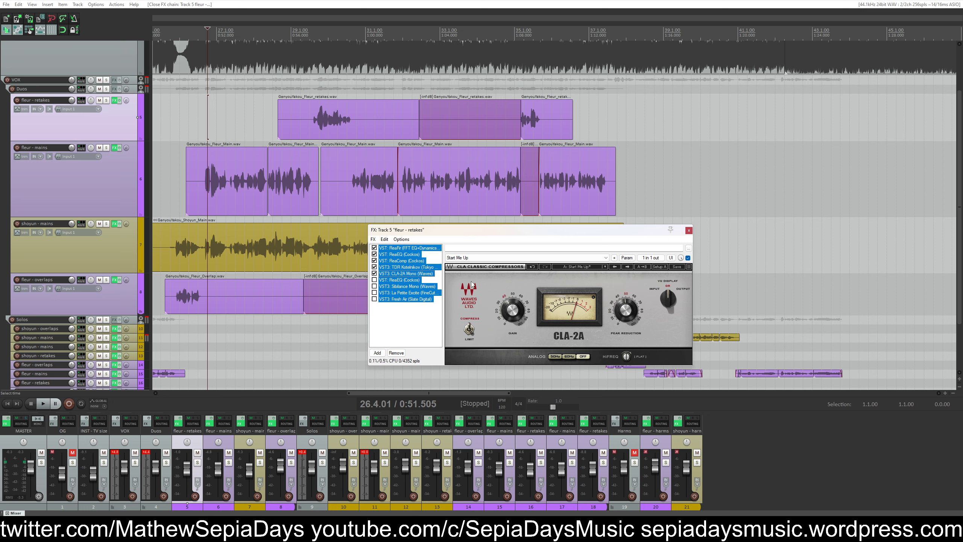
key(Escape)
click(116, 280)
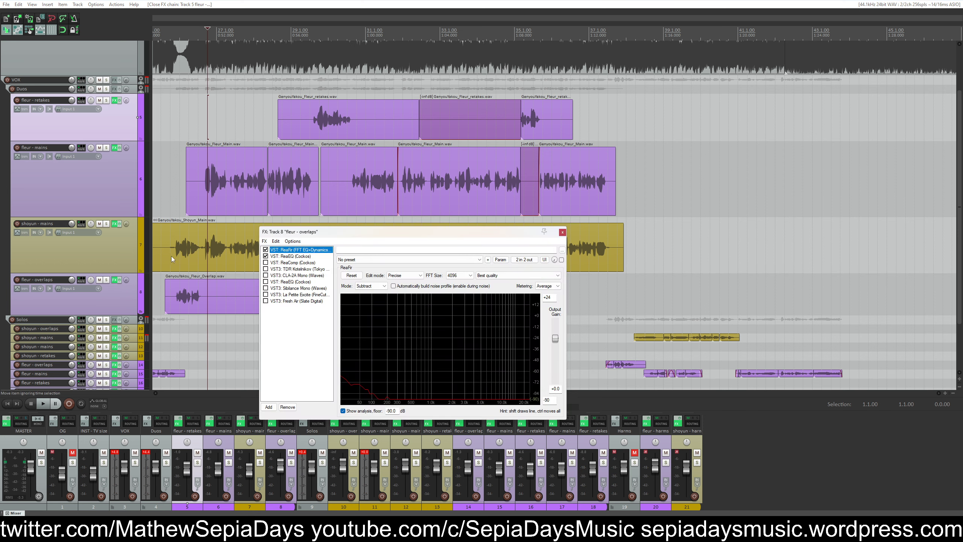
key(ctrl+v)
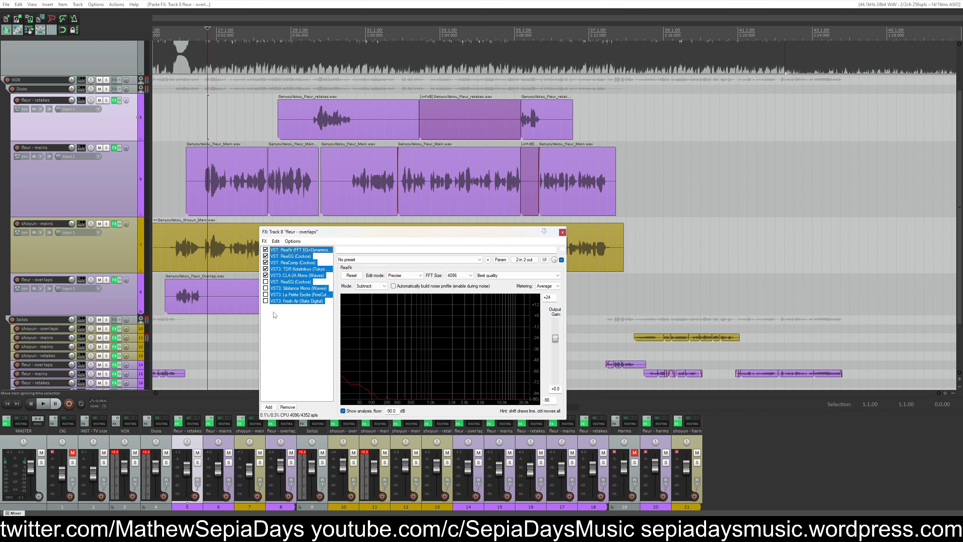
Set the playback start at 25.3.65, show ReaComp in the fleur - overlaps chain and adjust that track's volume
click(167, 170)
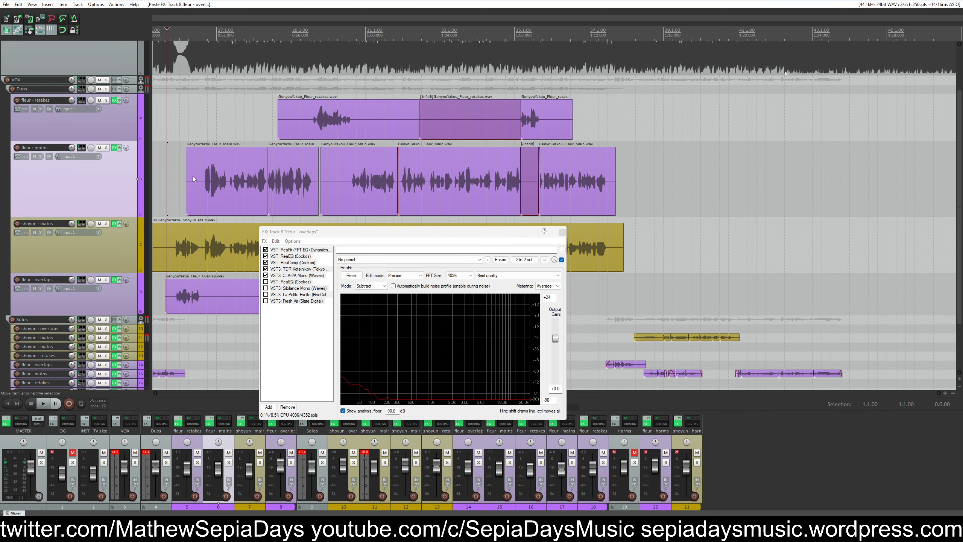
click(290, 276)
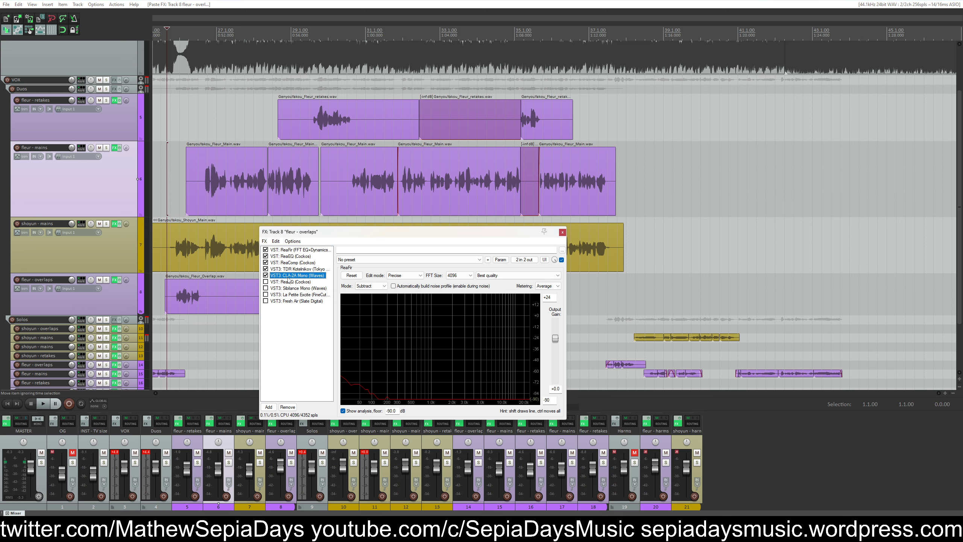
drag(339, 232, 577, 156)
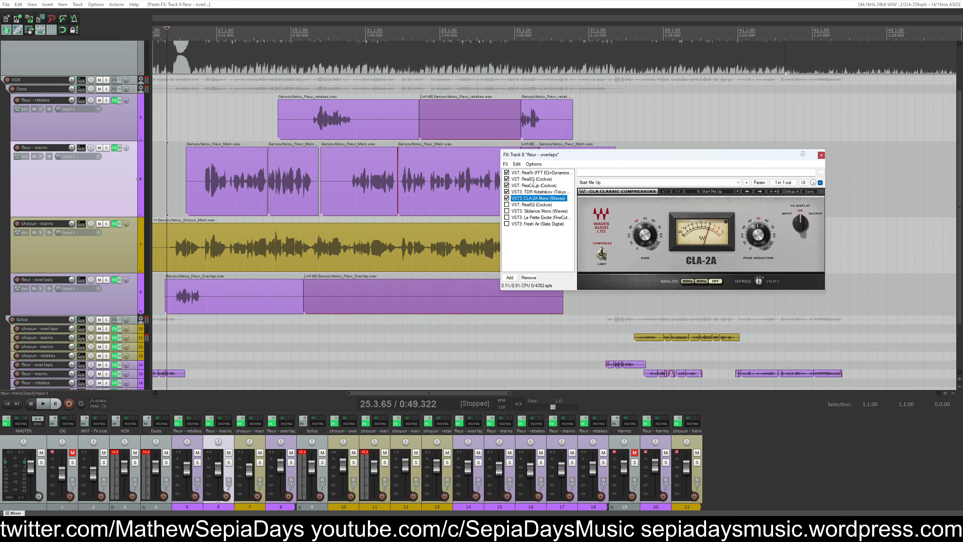
click(533, 179)
click(534, 185)
click(72, 280)
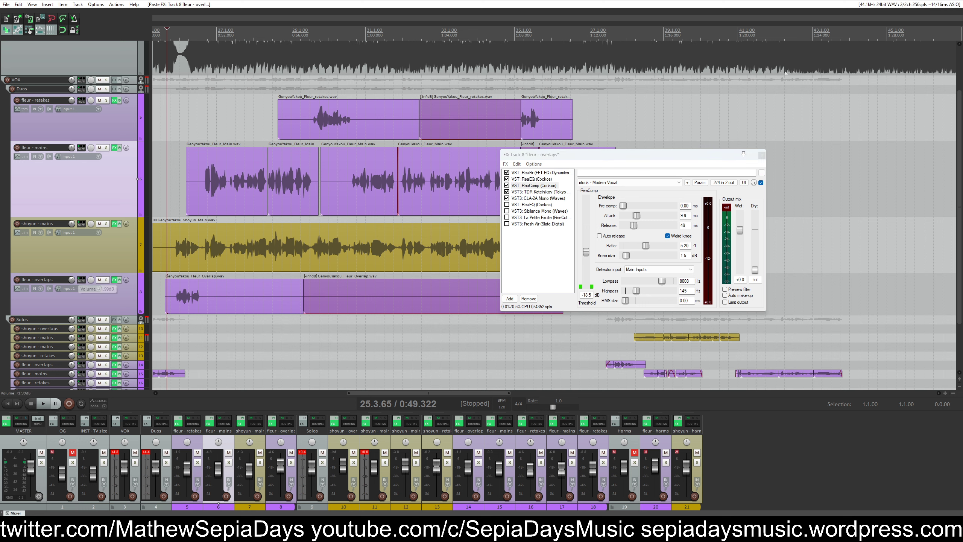
Play the duet from 25.3.65 while inspecting ReaComp, TDR Kotelnikov and CLA-2A Mono on fleur - overlaps
key(space)
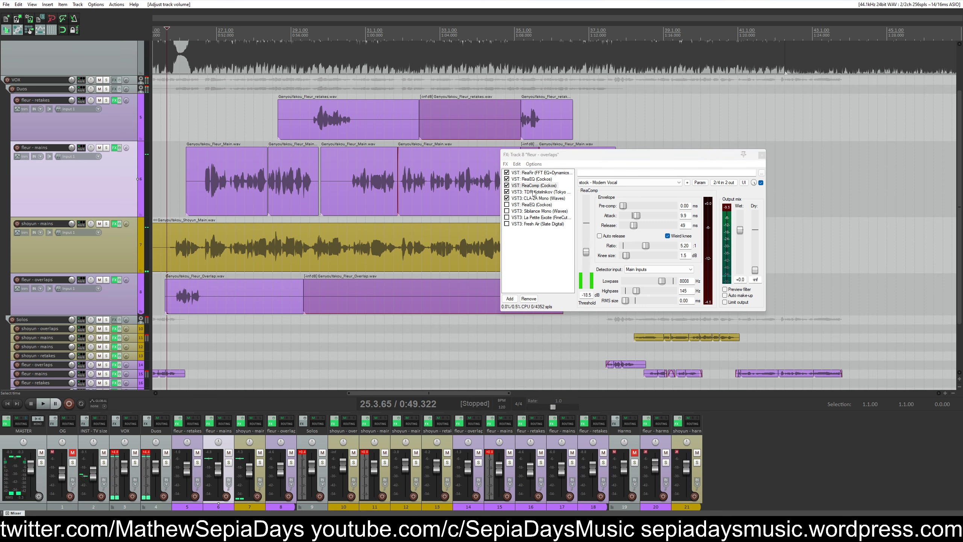
click(533, 192)
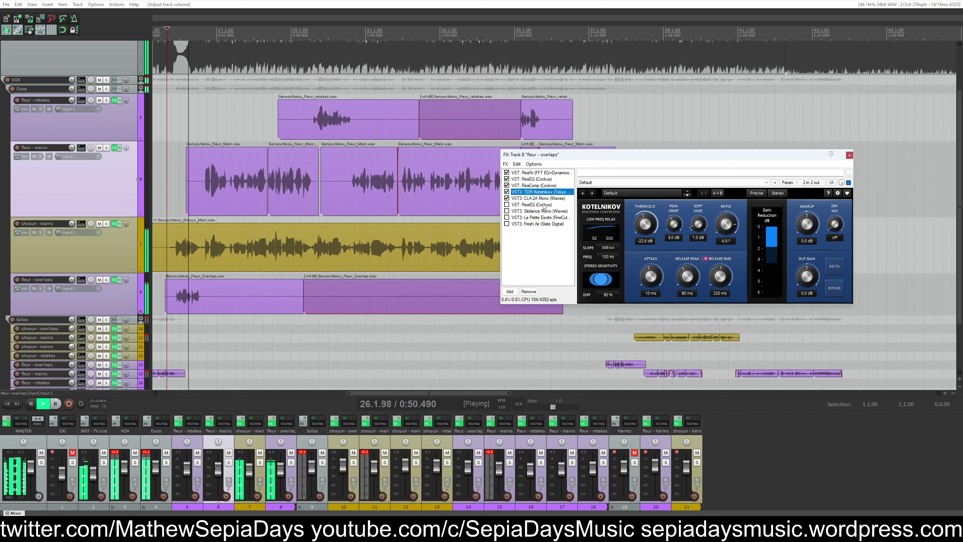
click(541, 198)
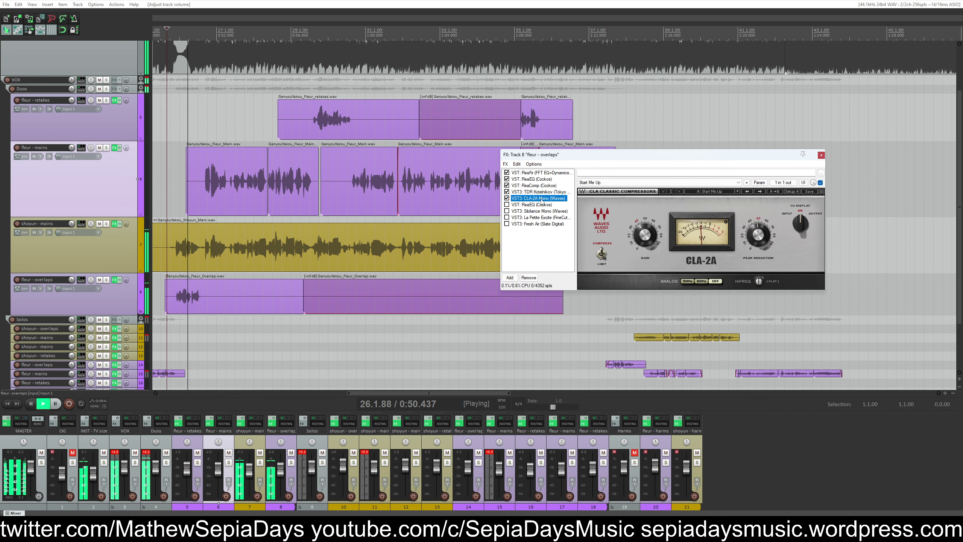
click(518, 249)
key(Escape)
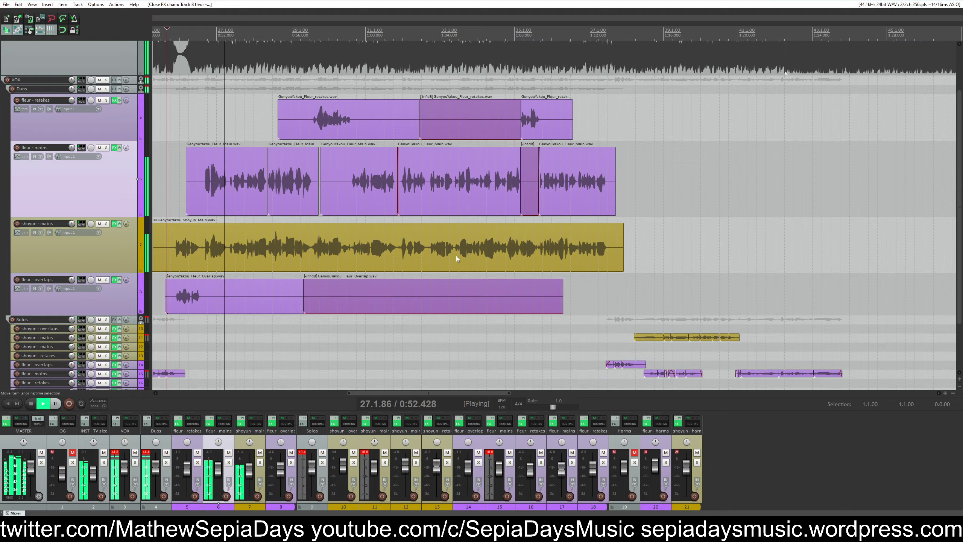
scroll(609, 247, down, 3)
scroll(609, 246, up, 2)
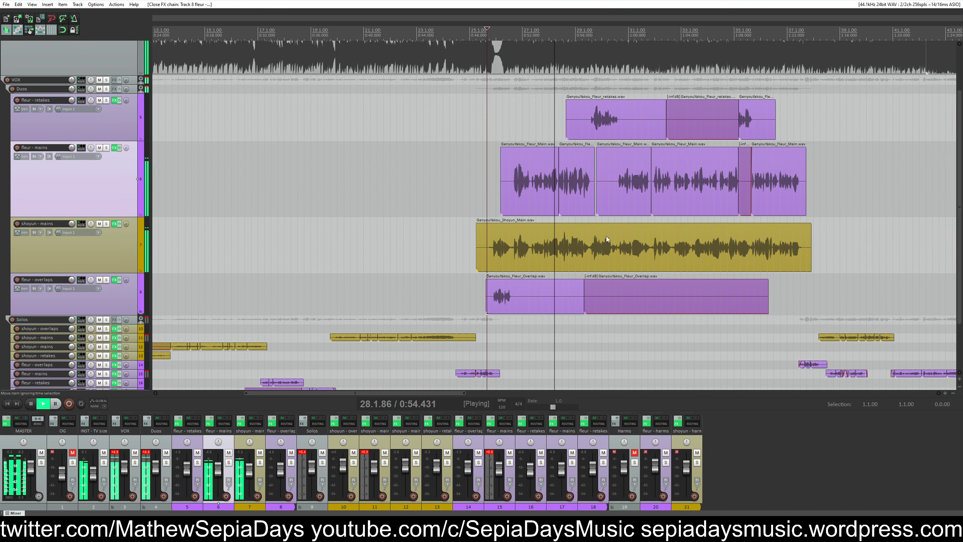
scroll(607, 239, down, 6)
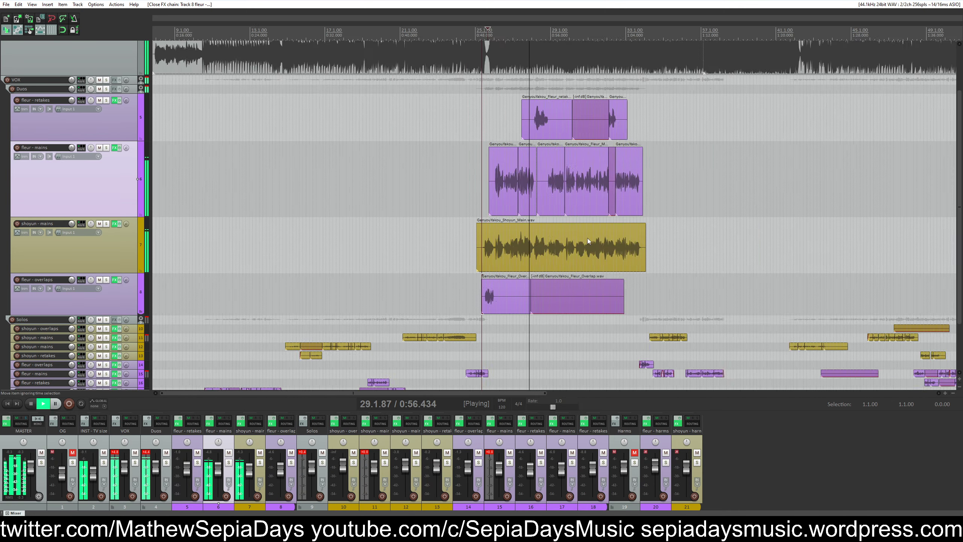
Move the fleur - retakes and fleur - mains tracks below fleur - overlaps in the Duos folder
scroll(314, 211, up, 4)
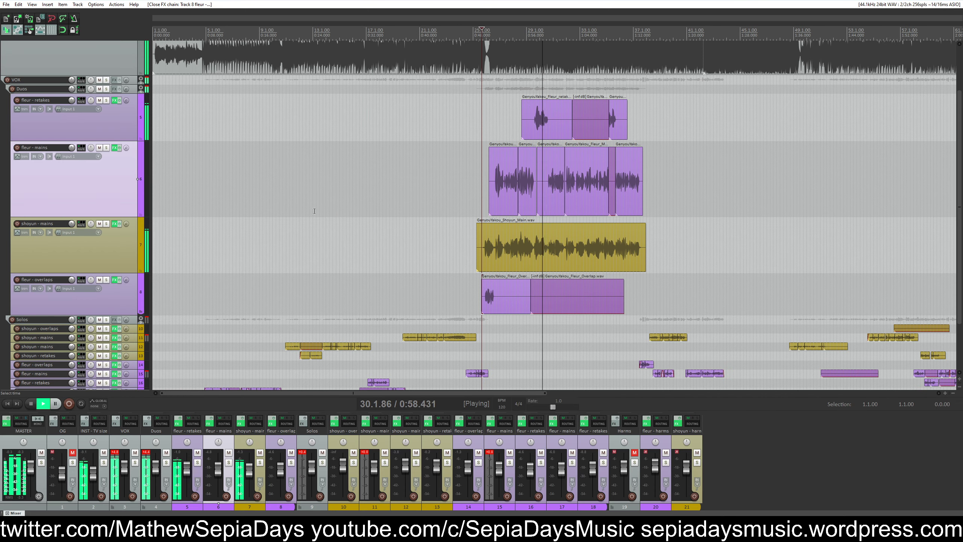
click(110, 122)
shift+click(110, 179)
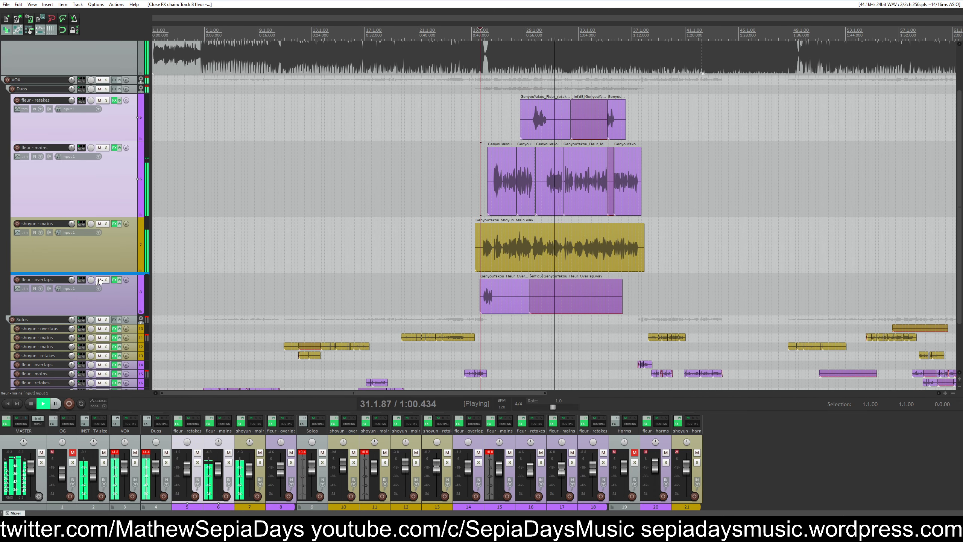
drag(94, 314, 94, 315)
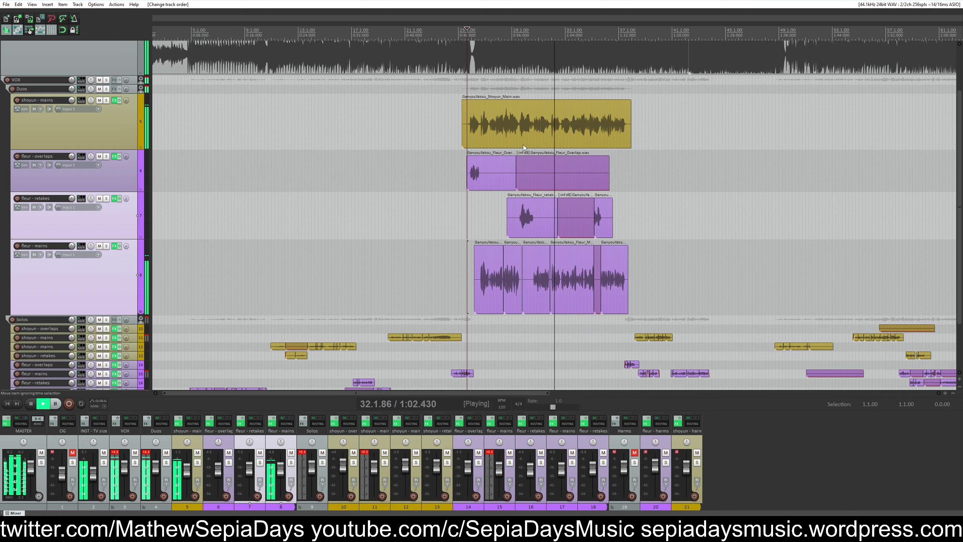
Listen through the end of the duet, check the fleur - retakes volume and stop playback
click(101, 123)
scroll(116, 182, up, 1)
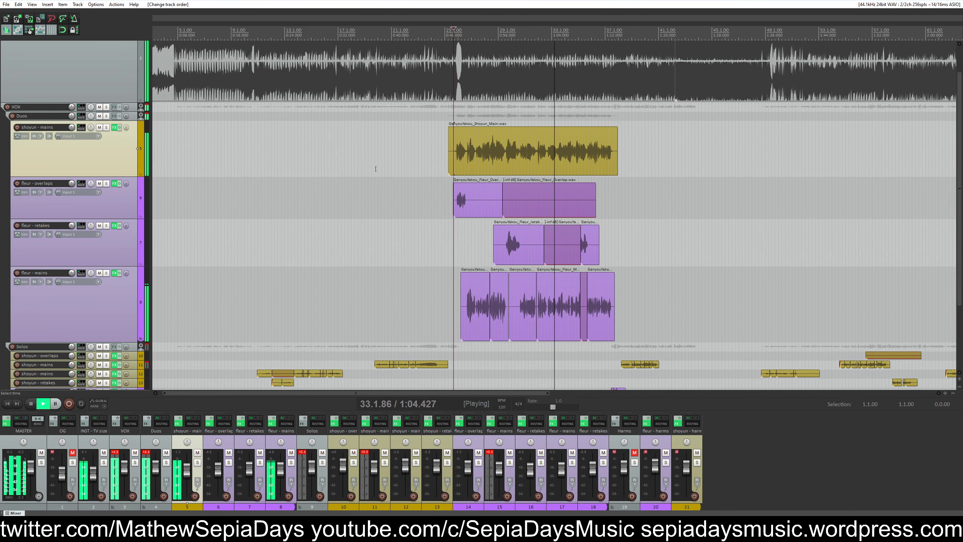
scroll(375, 169, up, 2)
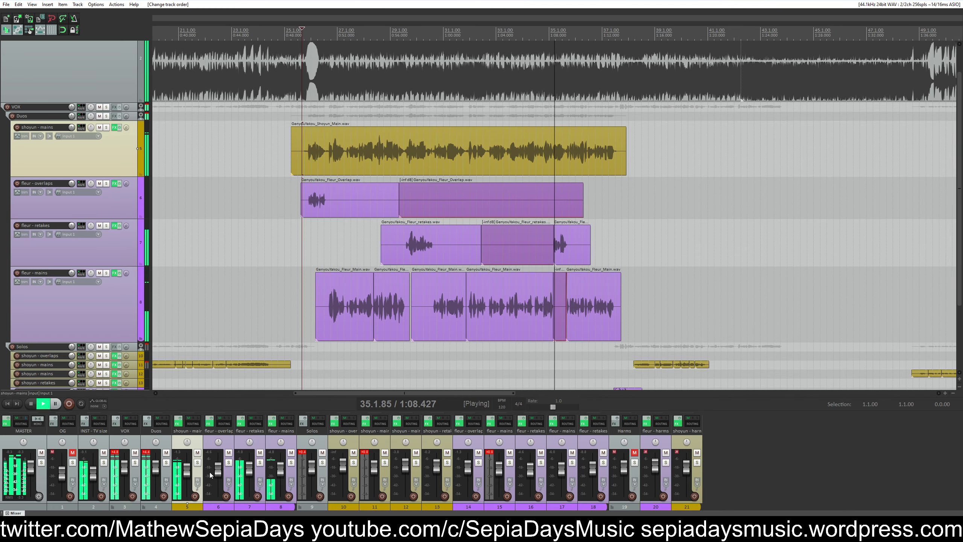
mouse_move(249, 470)
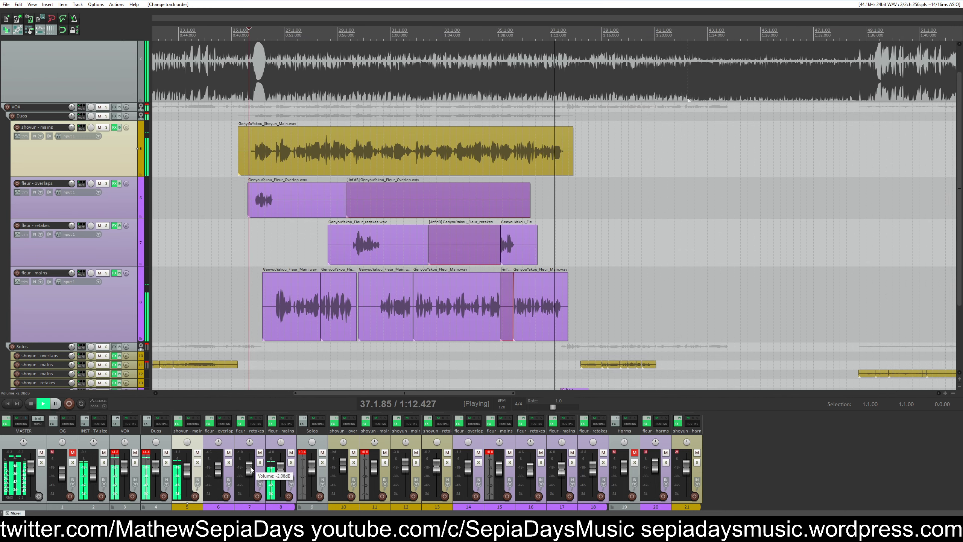
key(space)
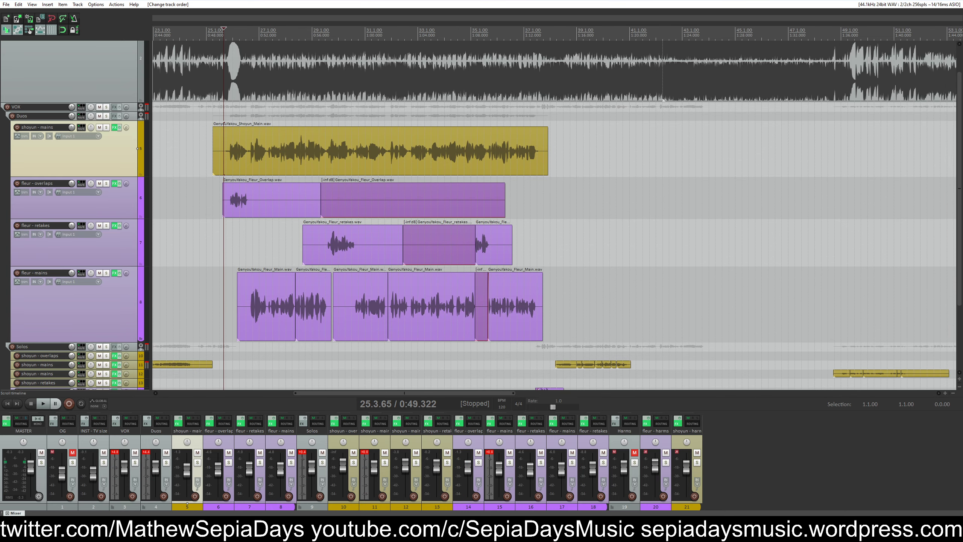
Split the shoyun - mains item just before its second phrase, shortly after 26.3.57
click(236, 153)
scroll(237, 152, up, 5)
click(619, 159)
scroll(622, 160, up, 3)
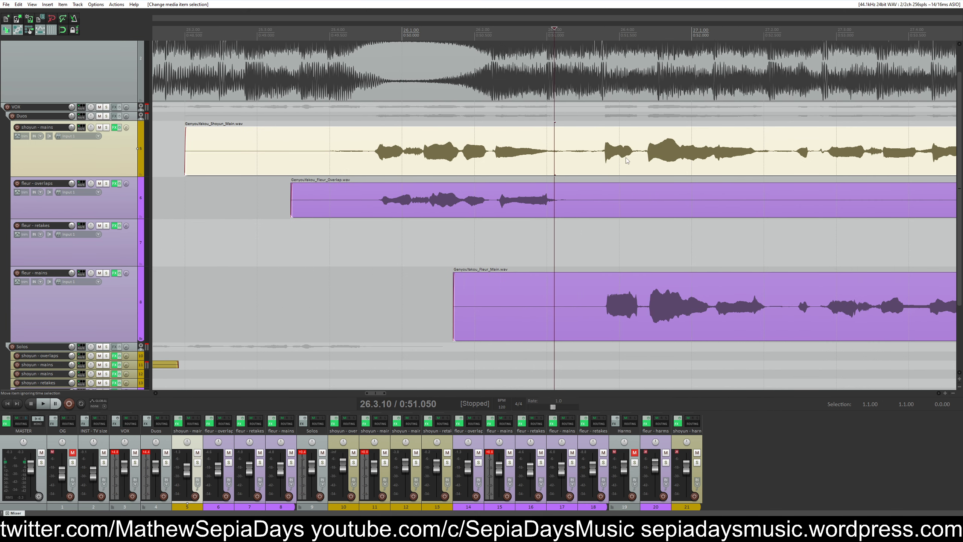
scroll(593, 155, up, 3)
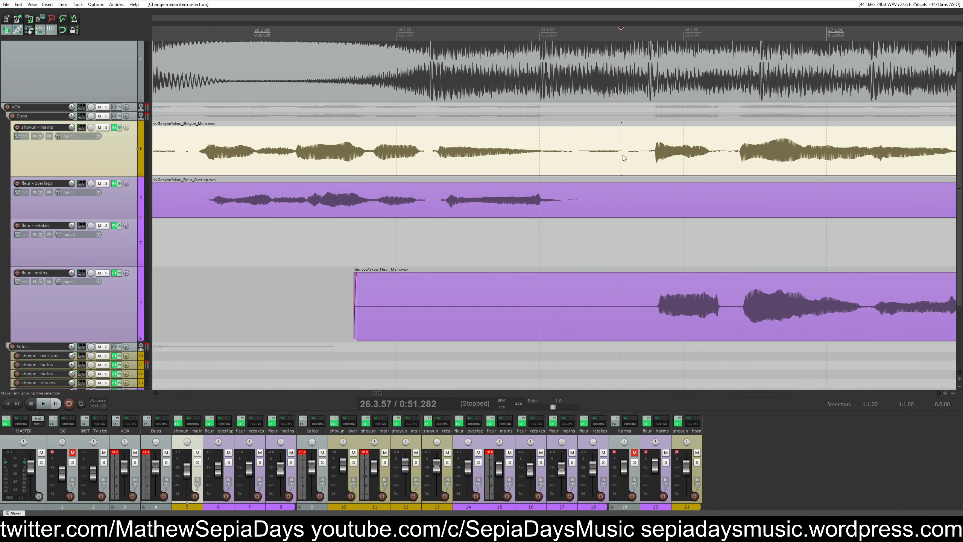
key(s)
Audition the first shoyun - mains phrase, split its item at about 26.3.25 and cut the silent piece before the second phrase
click(575, 154)
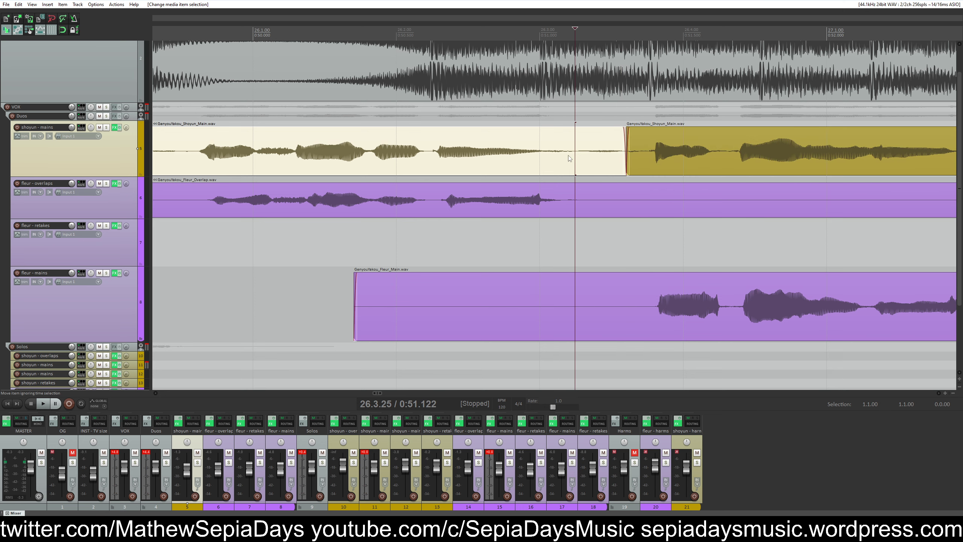
click(196, 166)
scroll(334, 190, up, 1)
key(space)
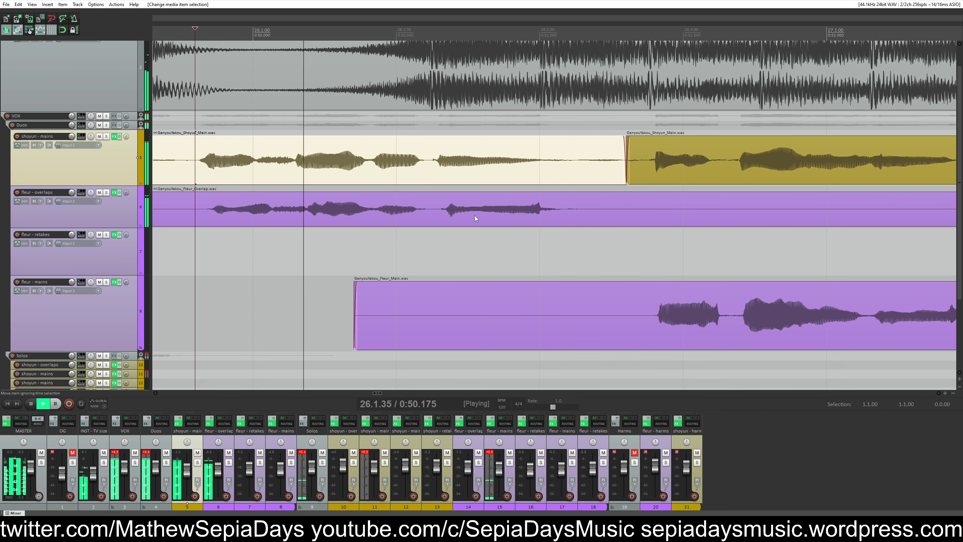
click(503, 174)
key(space)
key(s)
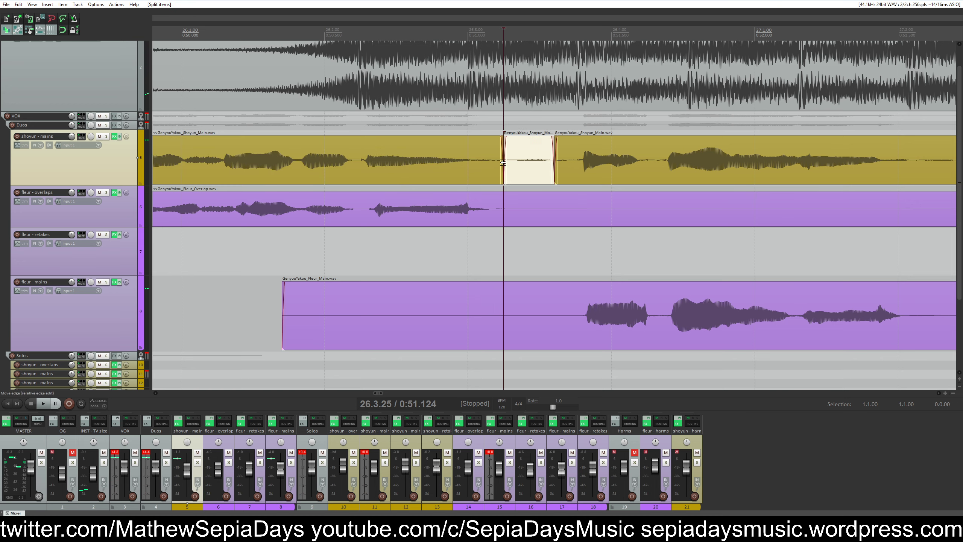
key(ctrl+x)
Play the duet's opening from the instrumental's dip just before bar 26
click(359, 104)
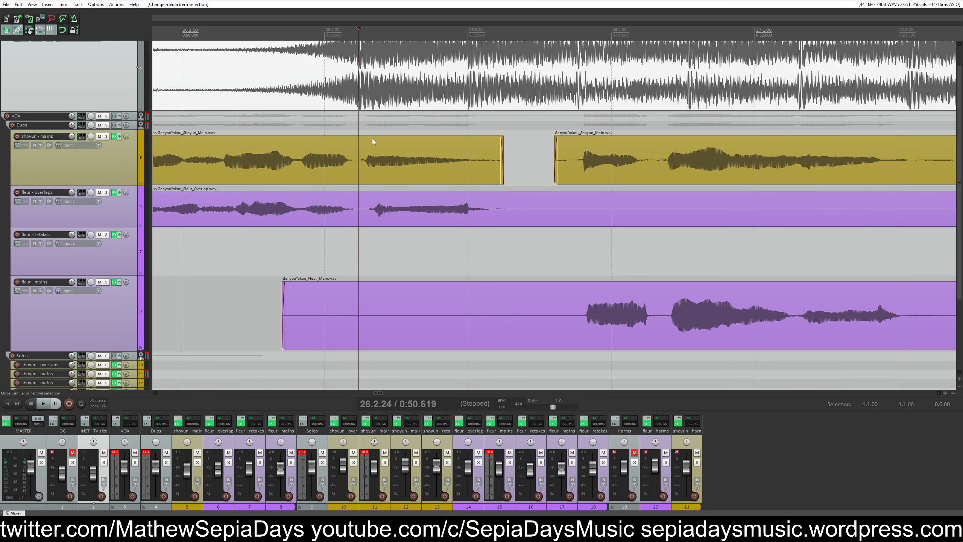
scroll(32, 177, up, 2)
scroll(590, 104, down, 3)
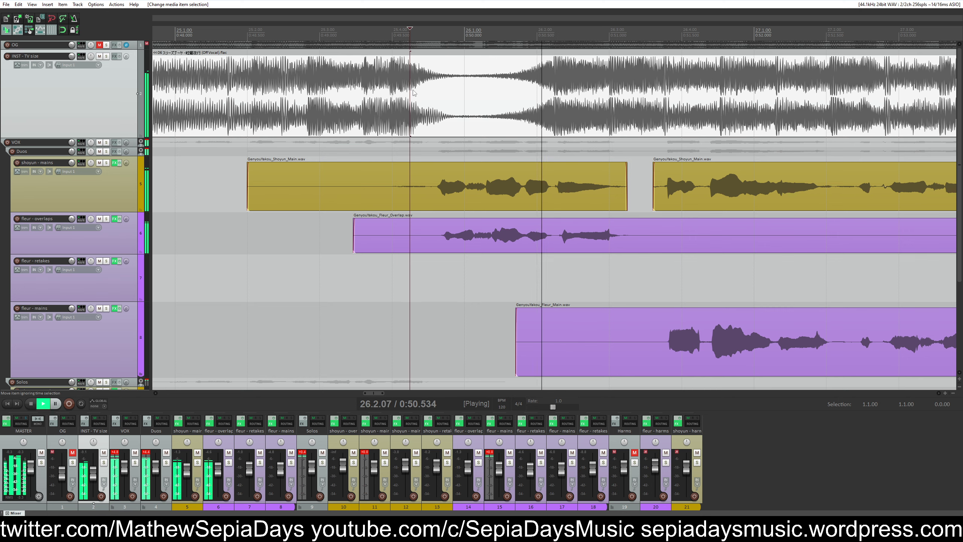
scroll(513, 71, right, 2)
Nudge the first shoyun - mains item and the first fleur - overlaps item slightly earlier against the instrumental
click(513, 71)
drag(535, 192, 532, 191)
scroll(626, 234, up, 6)
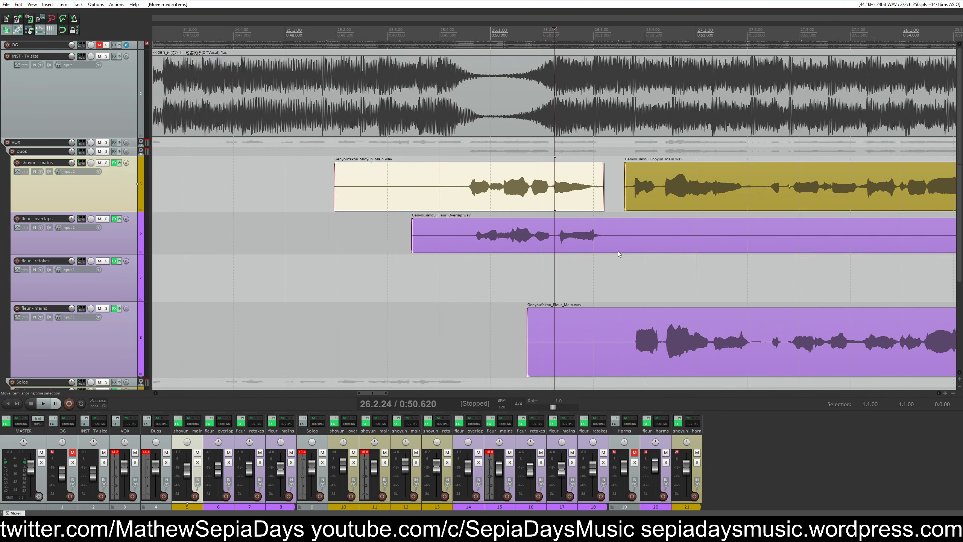
drag(600, 251, 574, 241)
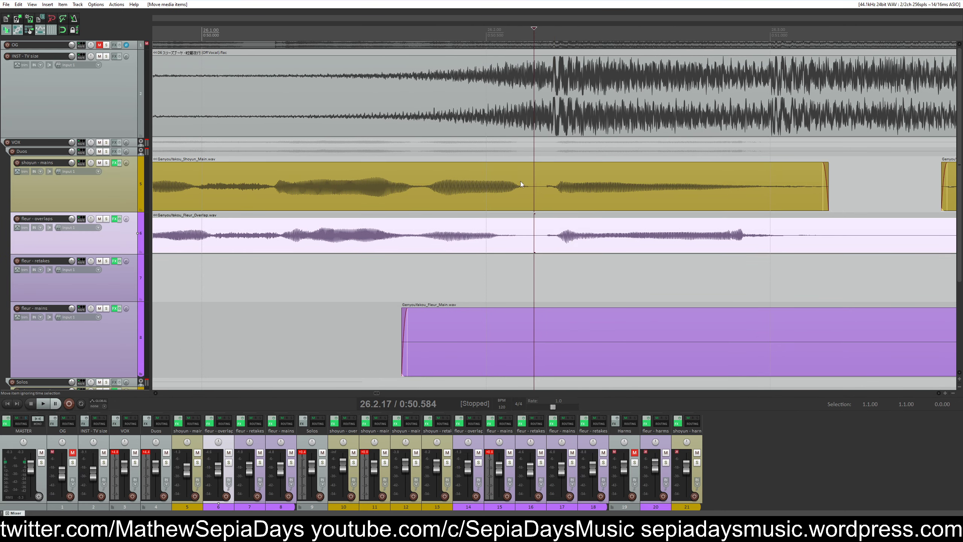
Enlarge the OG track and place the edit cursor at its vocal onsets at 25.4.68, 26.1.27 and 26.1.87
scroll(516, 209, down, 4)
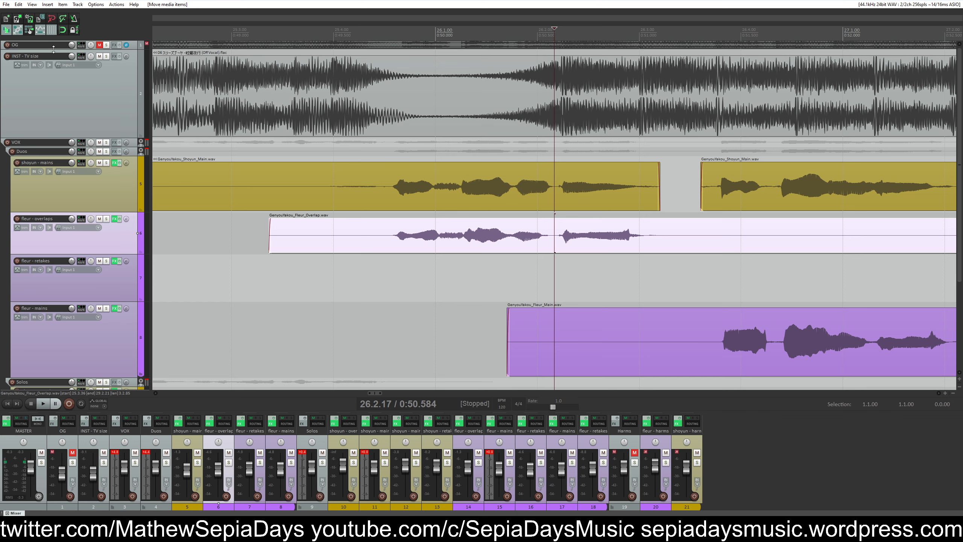
drag(53, 49, 75, 139)
click(410, 106)
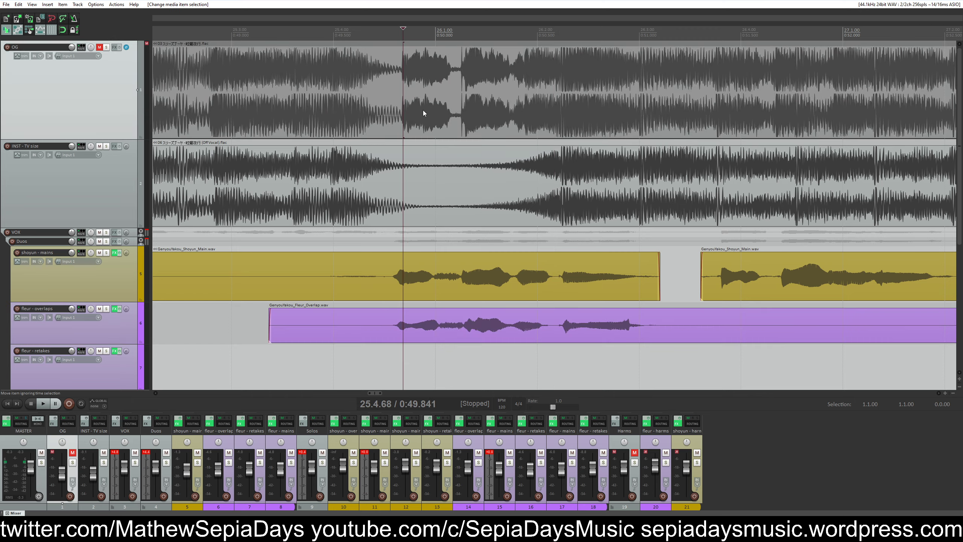
scroll(586, 109, up, 3)
click(672, 107)
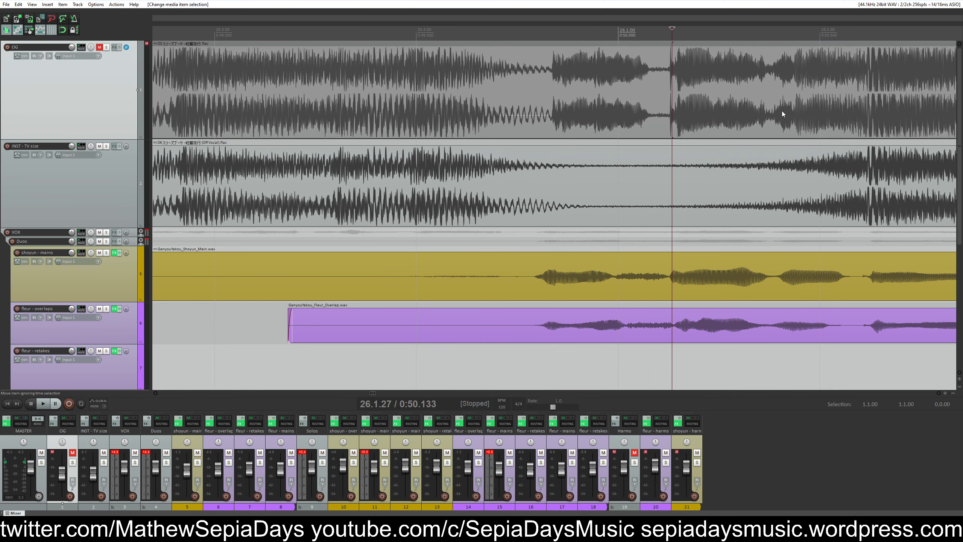
click(797, 108)
scroll(805, 117, up, 1)
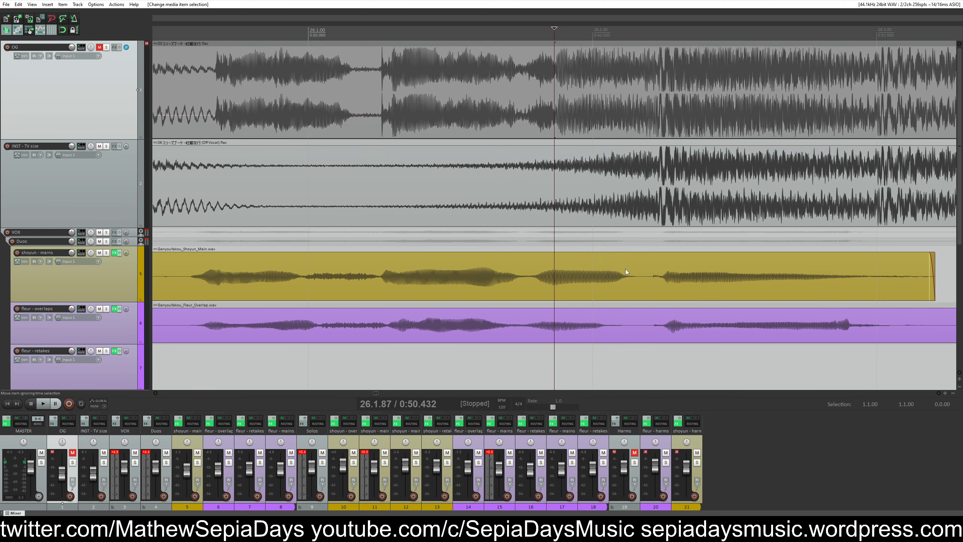
Split the fleur - overlaps item at 26.2.16 and shift the part before the split slightly later, using 26.1.87 as reference
click(639, 323)
key(s)
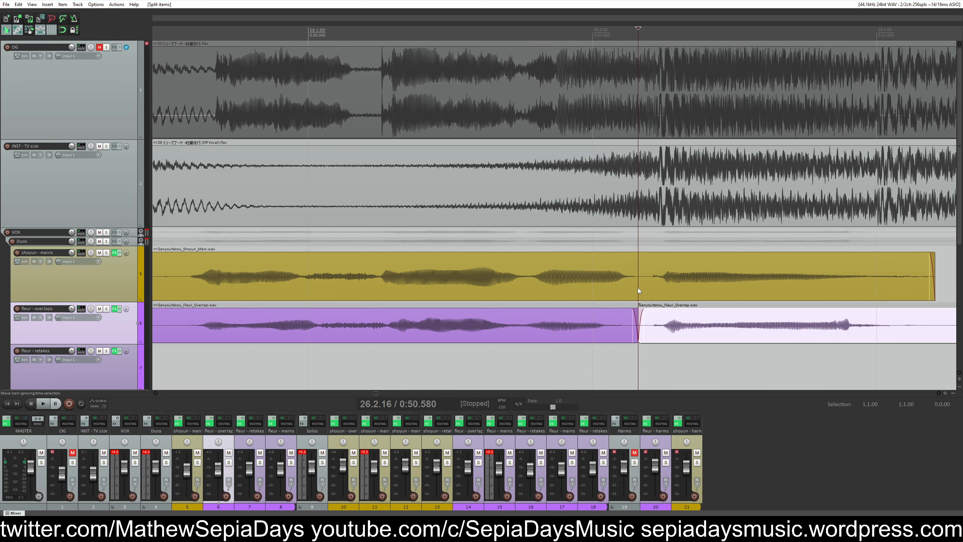
click(535, 278)
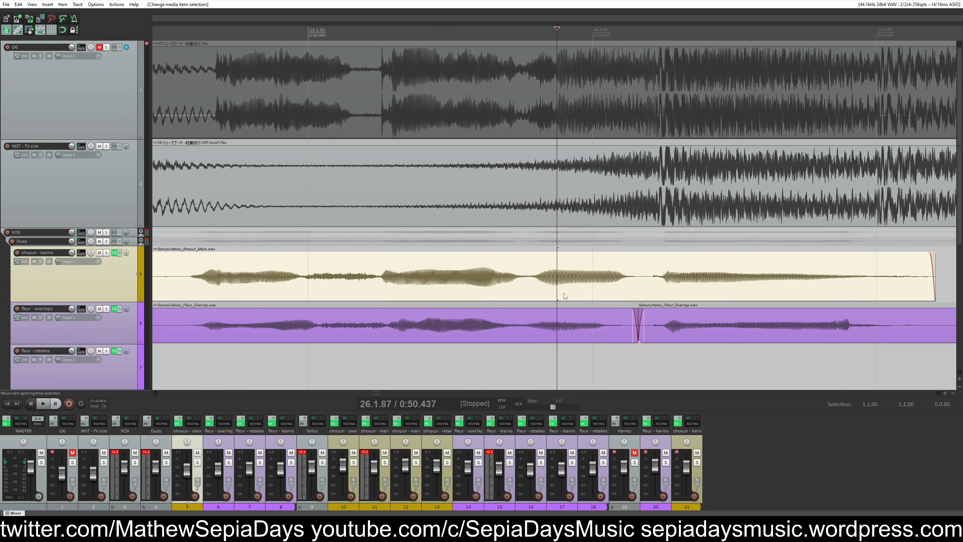
mouse_move(557, 324)
mouse_down()
mouse_move(574, 324)
mouse_move(564, 324)
mouse_up()
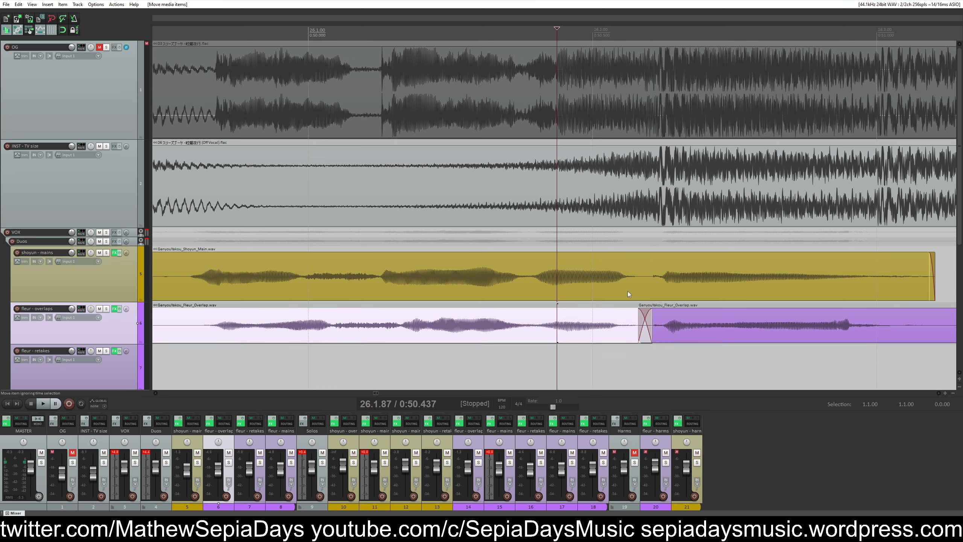
Split the shoyun - mains item at 26.2.17 and shift the part before the split slightly later
click(612, 282)
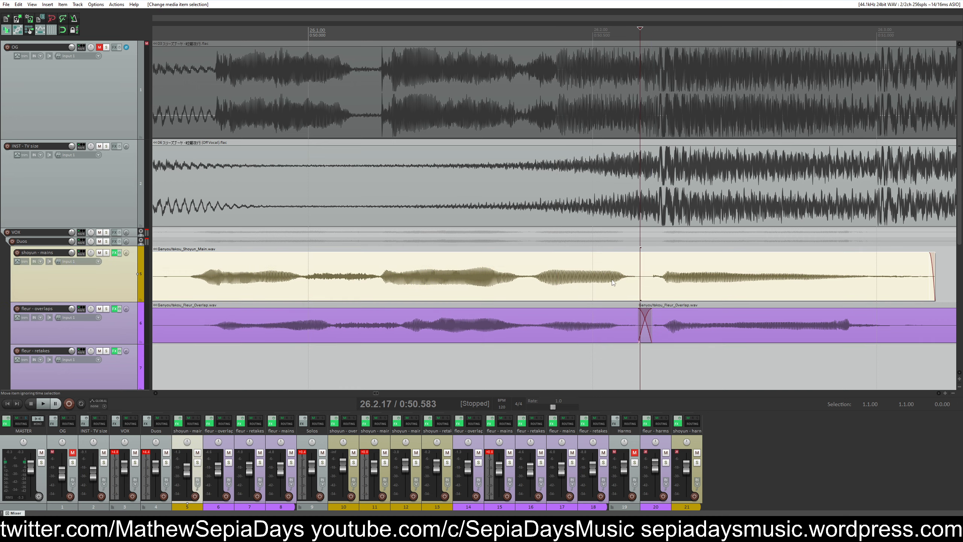
key(s)
drag(555, 277, 562, 277)
Split the fleur - overlaps opening at 26.1.80 and move its first part earlier to match shoyun - mains near 26.1.27
click(230, 121)
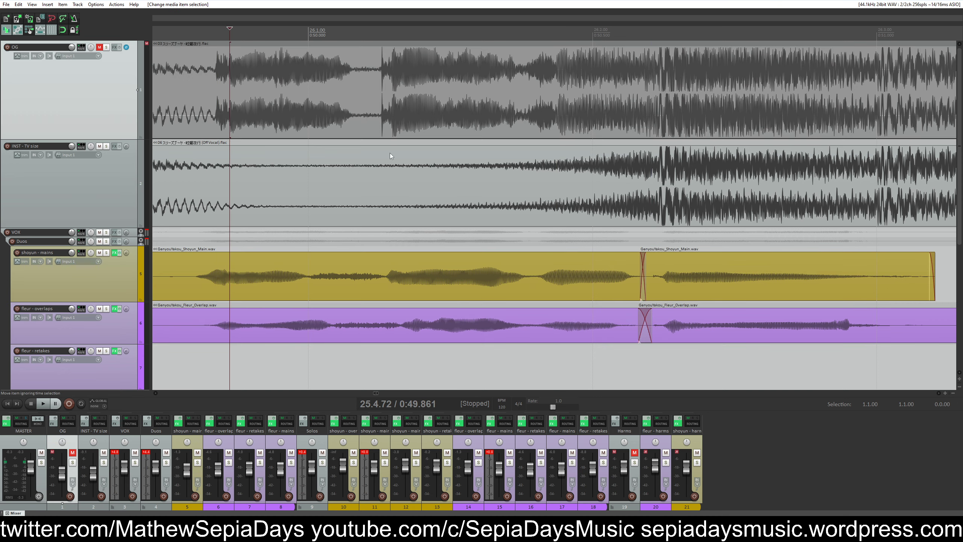
click(390, 113)
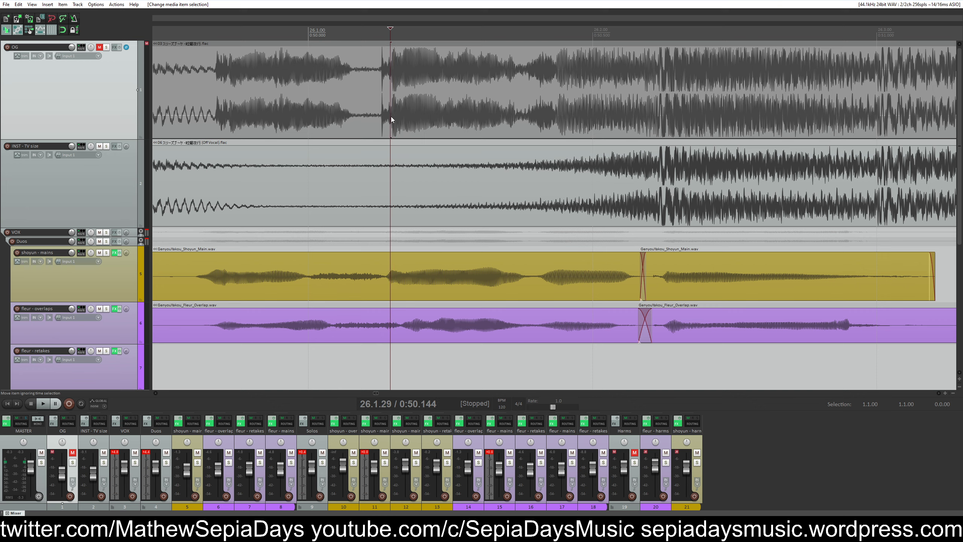
key(s)
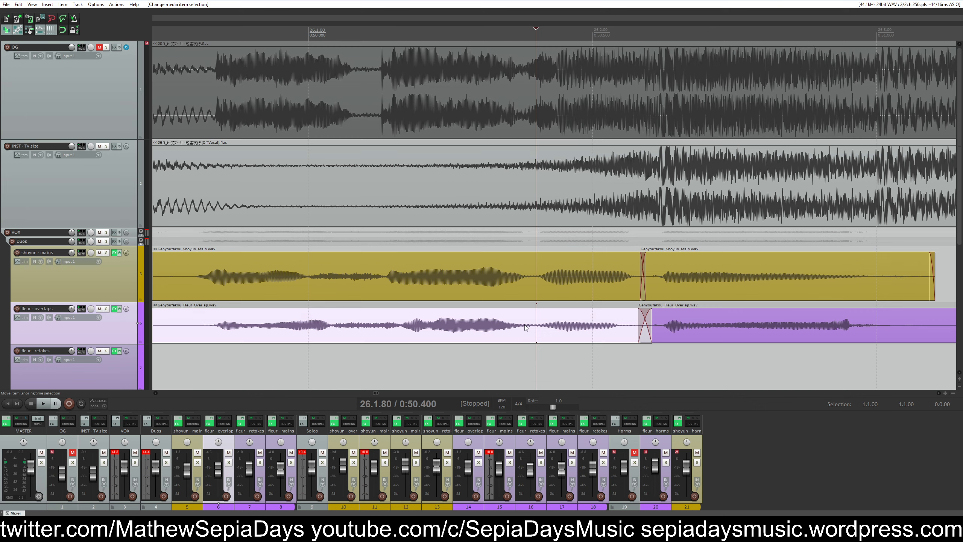
click(390, 283)
click(422, 327)
drag(422, 328, 408, 328)
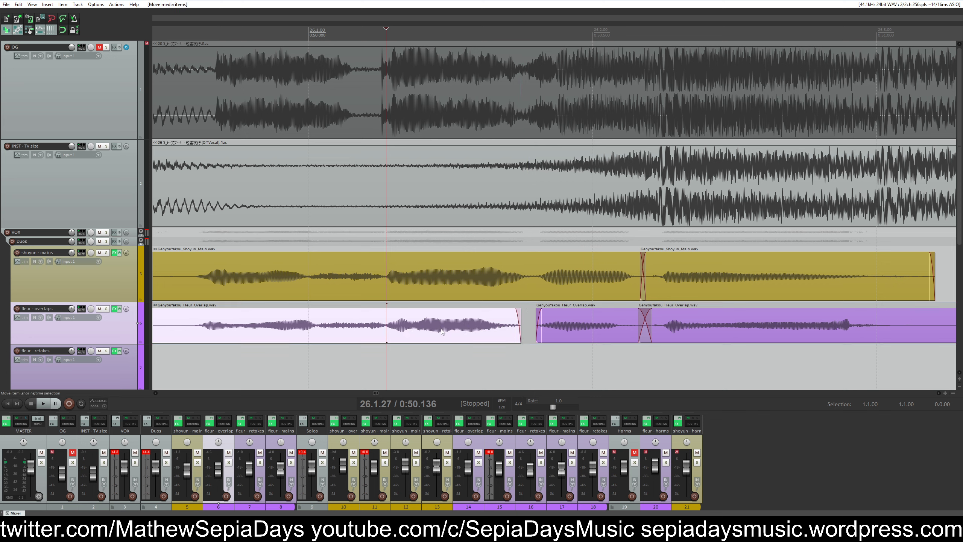
Split the moved fleur - overlaps part at about 26.1.27 and stretch its second piece to rate 0.908, closing the gap
key(s)
drag(518, 325, 535, 314)
scroll(535, 314, down, 3)
Split shoyun - mains and fleur - overlaps just before their first phrase and cut both silent lead-in pieces
click(363, 297)
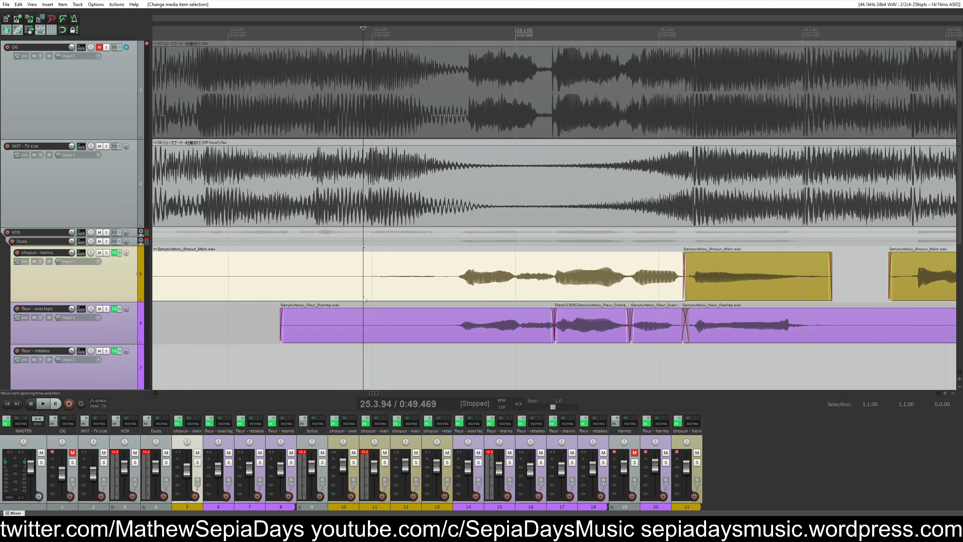
click(448, 280)
key(s)
click(438, 325)
key(s)
drag(421, 288, 394, 327)
scroll(436, 309, down, 3)
key(ctrl+x)
Play the retimed duet opening from 25.1.49 and stop it after the first words
click(402, 298)
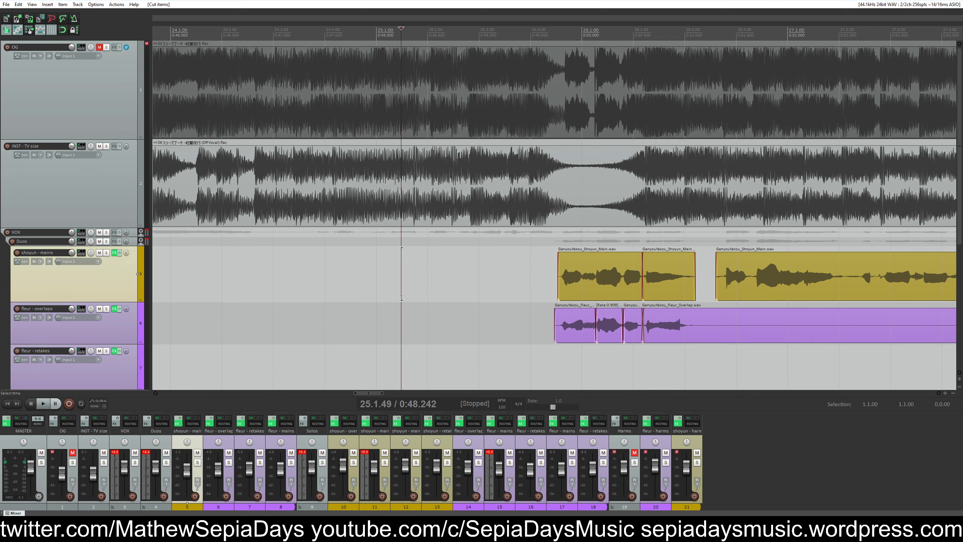
key(space)
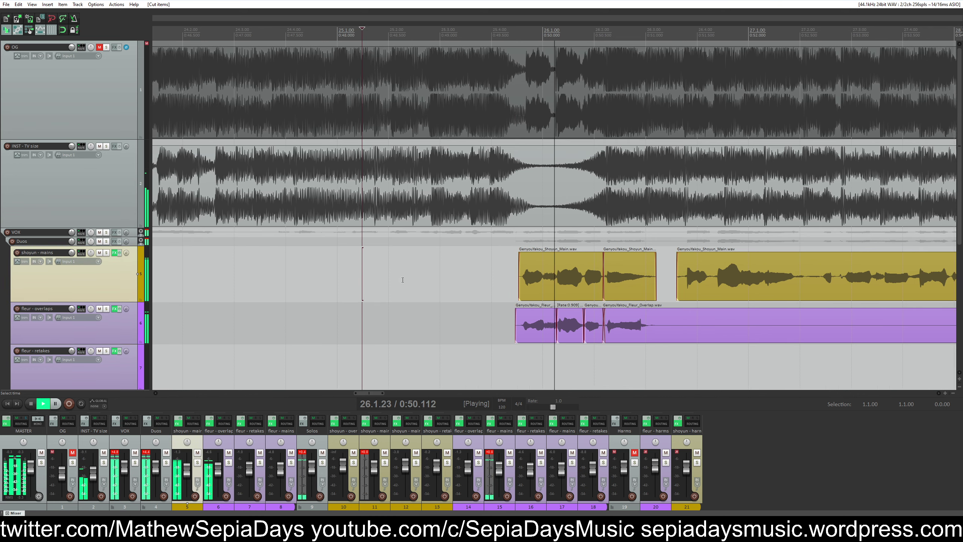
key(space)
Compare OG's vocal onsets, split the first shoyun - mains phrase at 26.1.14 and set the edit cursor to 25.4.69
click(444, 106)
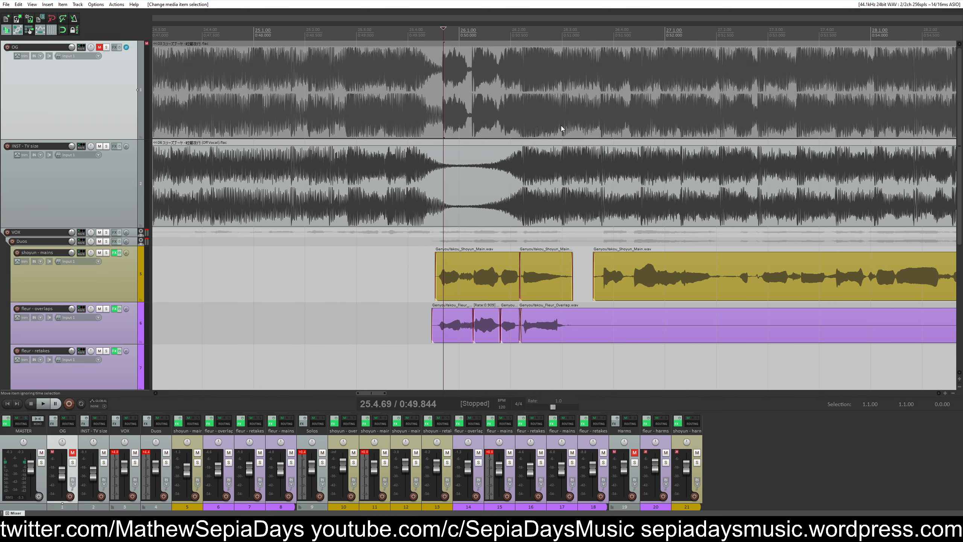
scroll(571, 135, up, 3)
click(516, 112)
scroll(566, 128, up, 2)
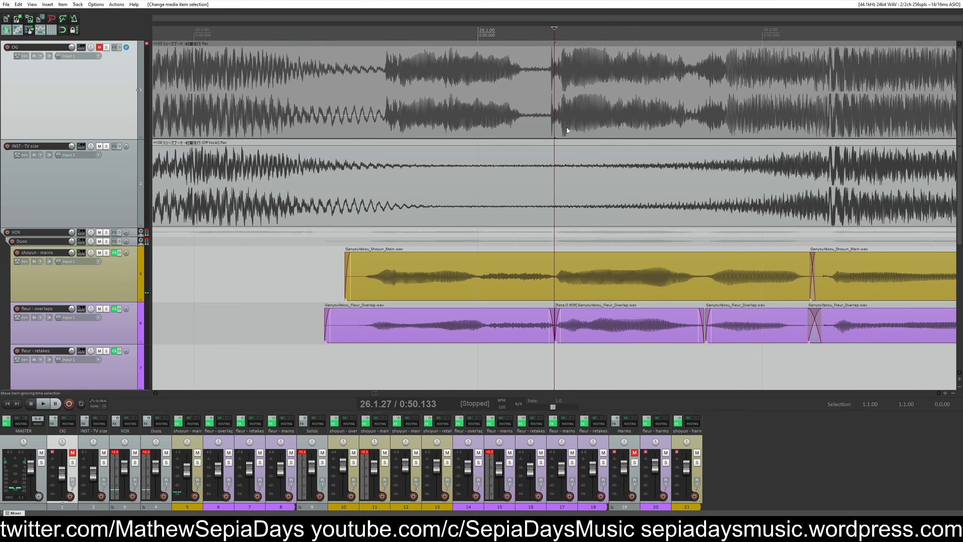
click(399, 110)
click(518, 280)
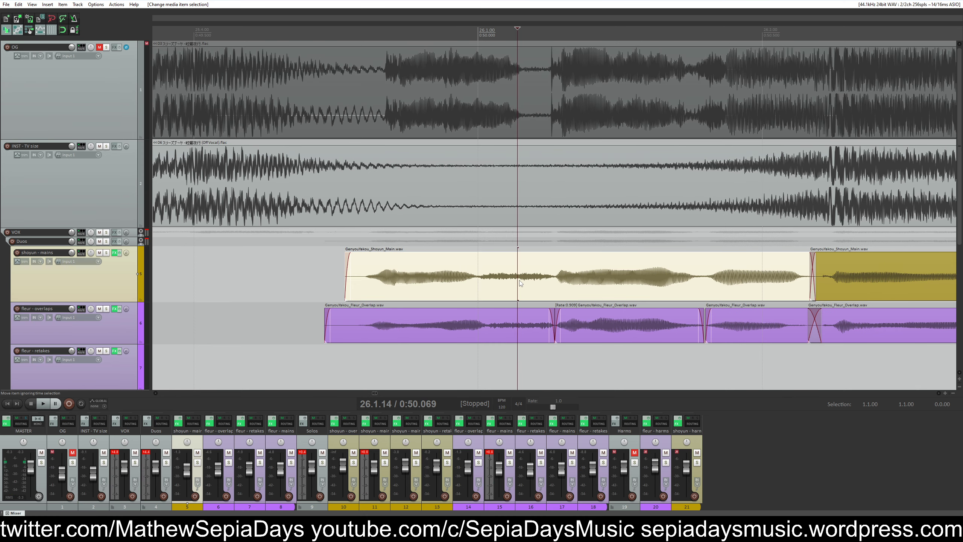
key(s)
click(390, 120)
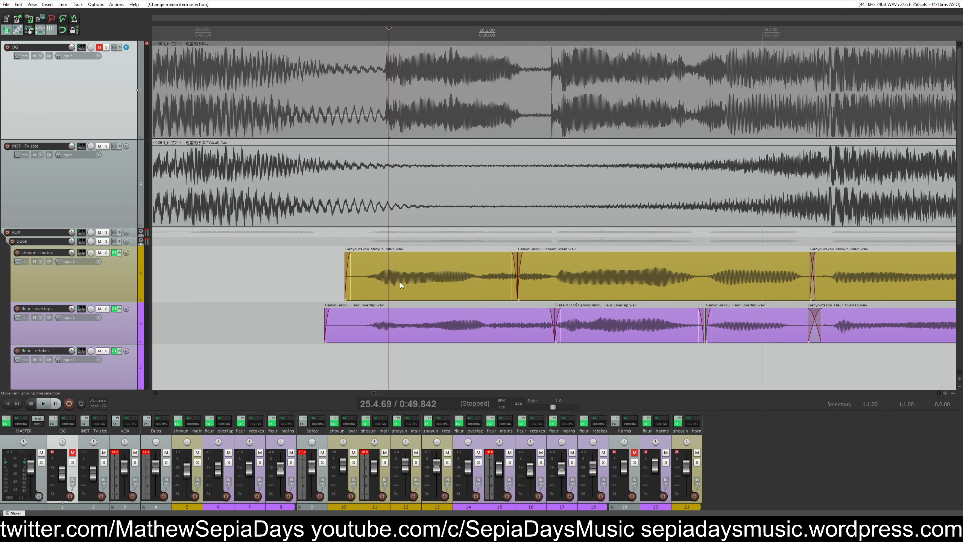
Shift the first shoyun - mains piece slightly later and split the first fleur - overlaps piece at 26.1.17
drag(400, 283, 411, 284)
click(528, 330)
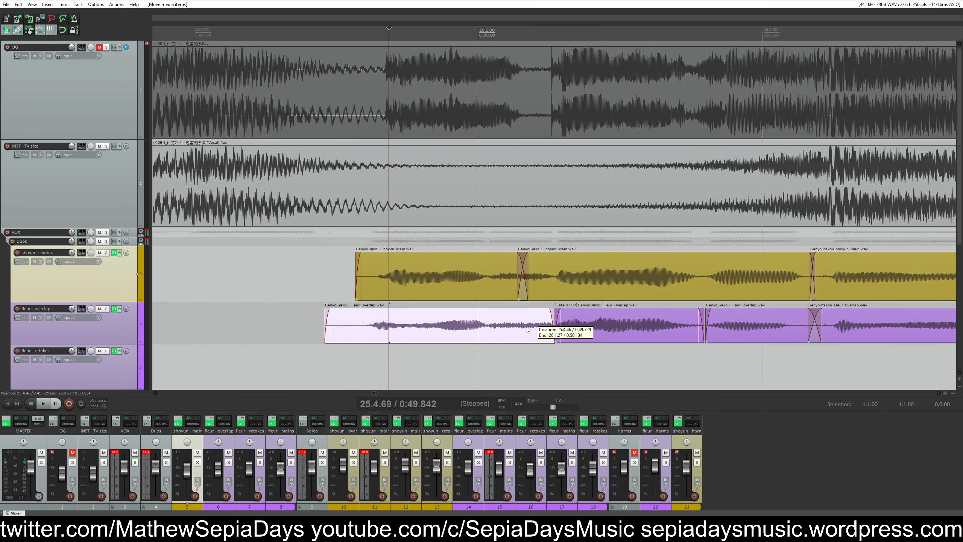
click(527, 330)
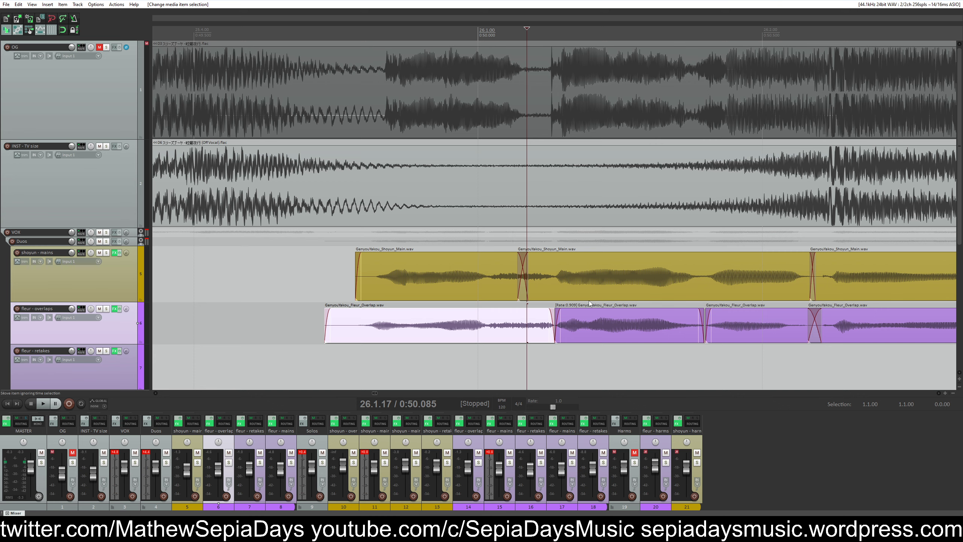
key(s)
Solo OG, listen to its vocal entry from 25.4.26, and take the track out of solo
click(385, 114)
click(396, 109)
click(269, 110)
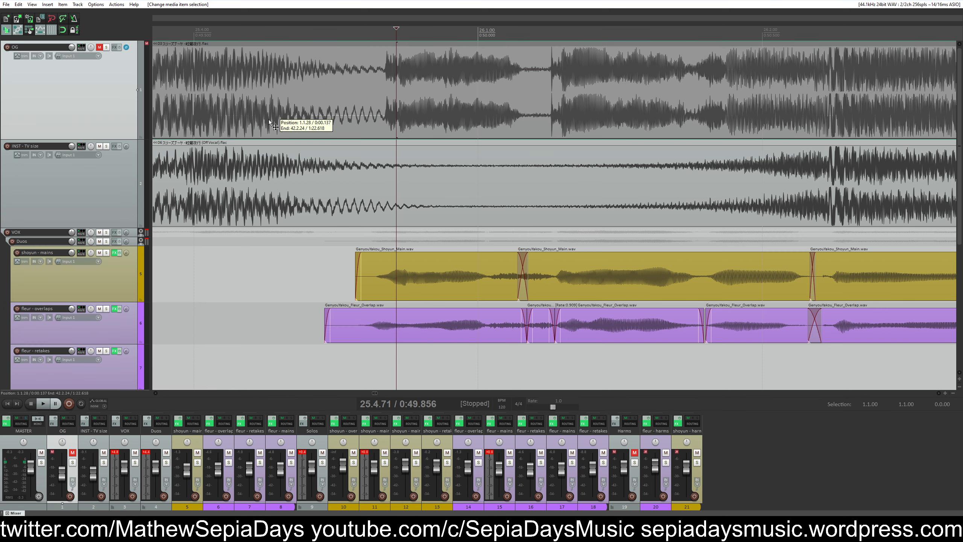
key(space)
key(space)
click(106, 48)
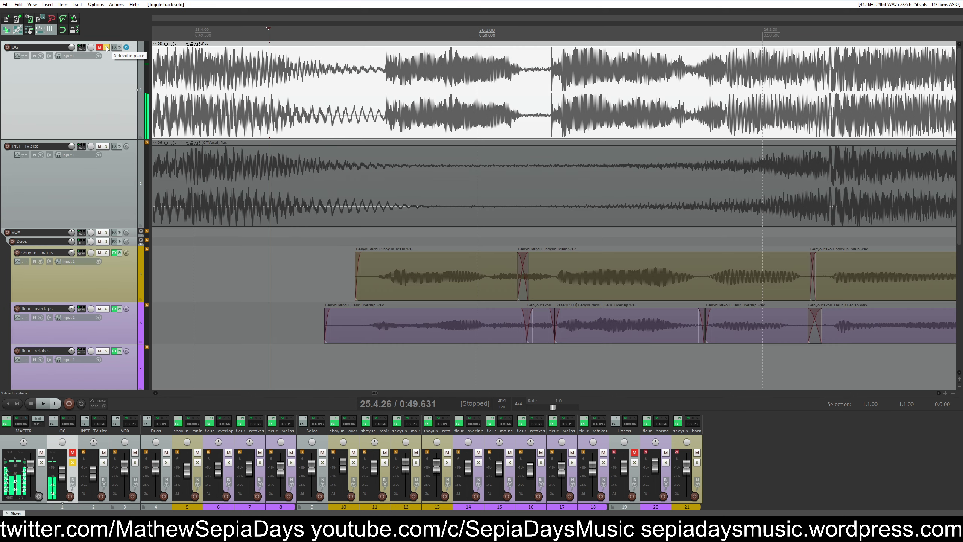
click(106, 47)
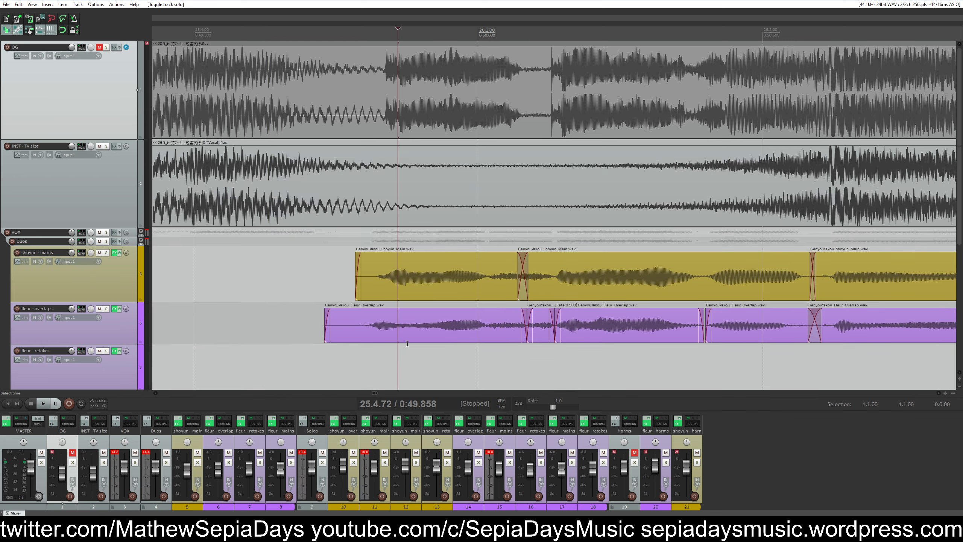
Move the first fleur - overlaps piece slightly later to match OG's vocal onset near 25.4.72 and play the retimed opening
drag(412, 334, 431, 333)
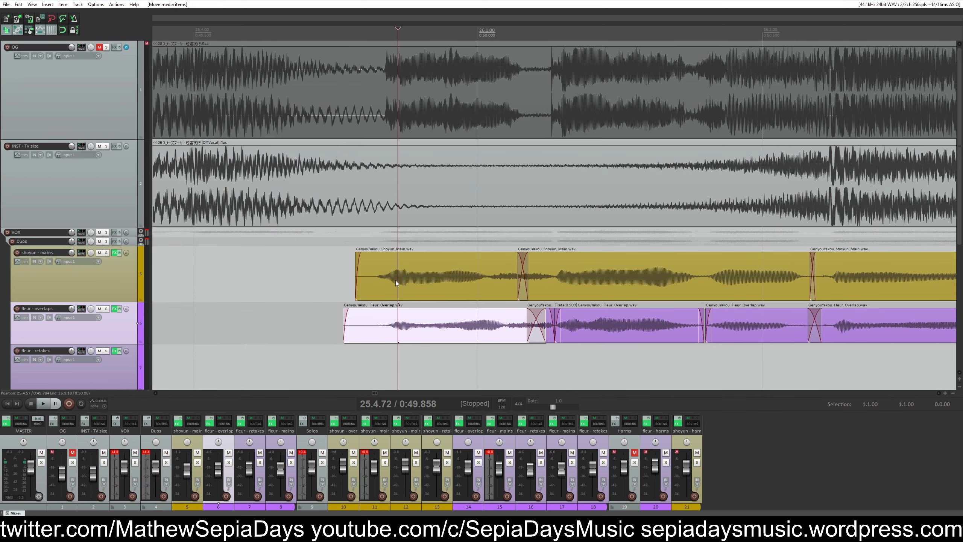
click(396, 280)
click(241, 270)
key(space)
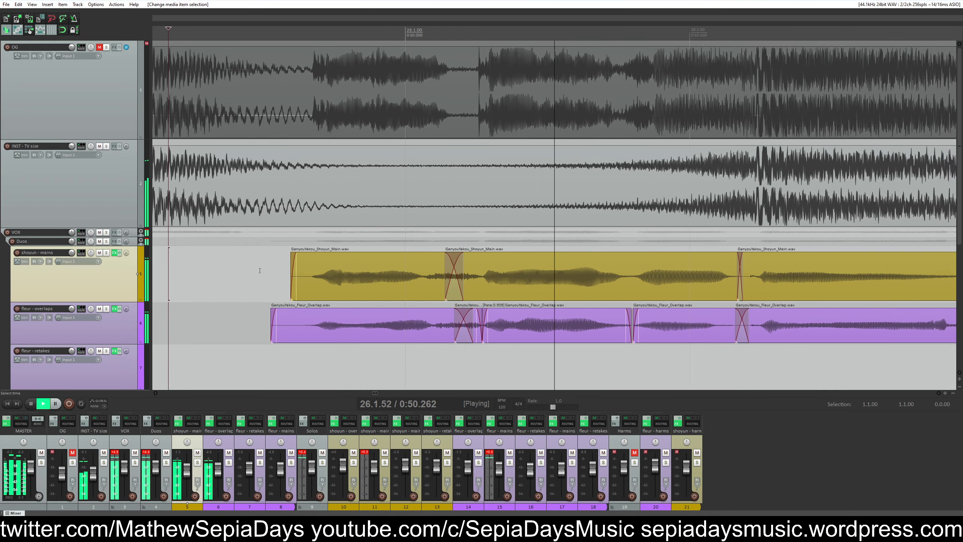
key(space)
Check OG's second vocal onset at 26.1.26 and play the duet opening up to about 26.1.97
click(286, 111)
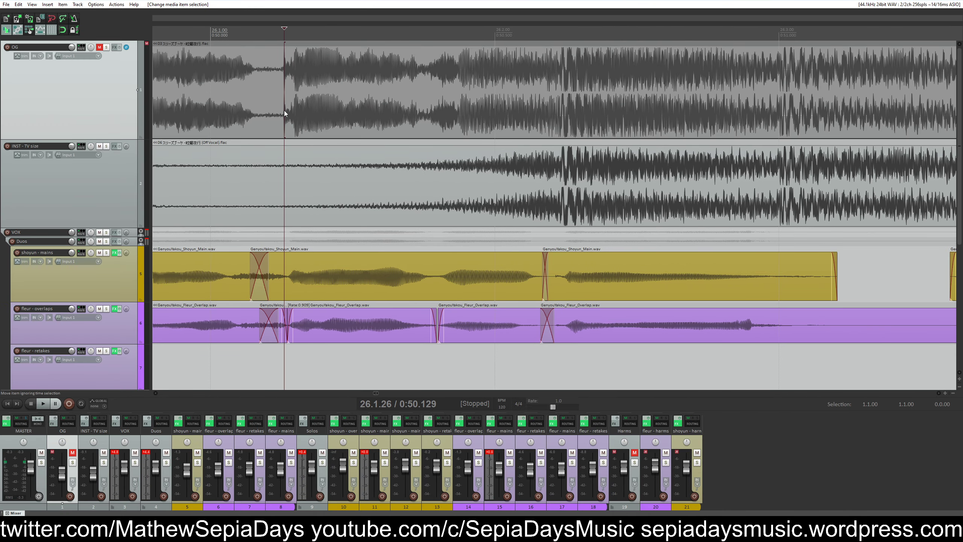
scroll(285, 113, down, 3)
click(362, 273)
key(space)
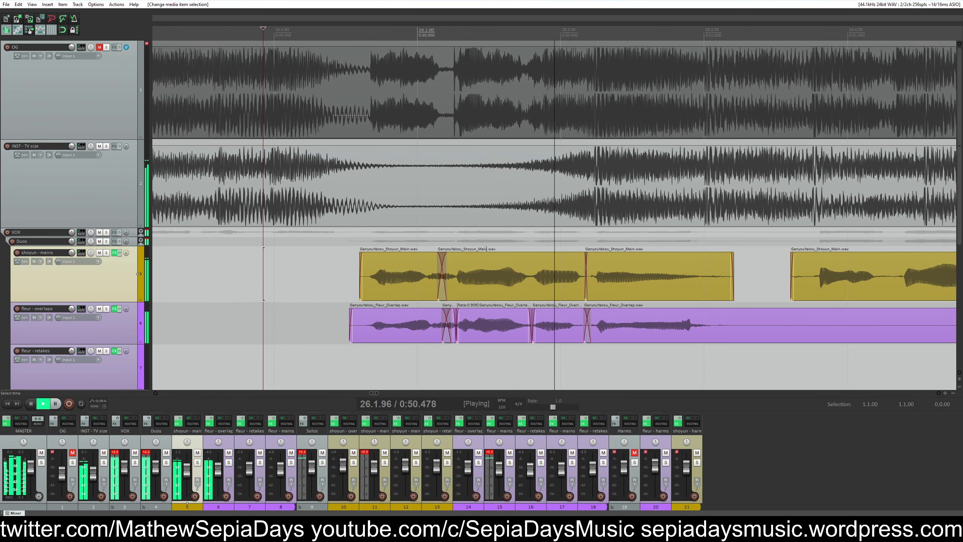
key(space)
key(space)
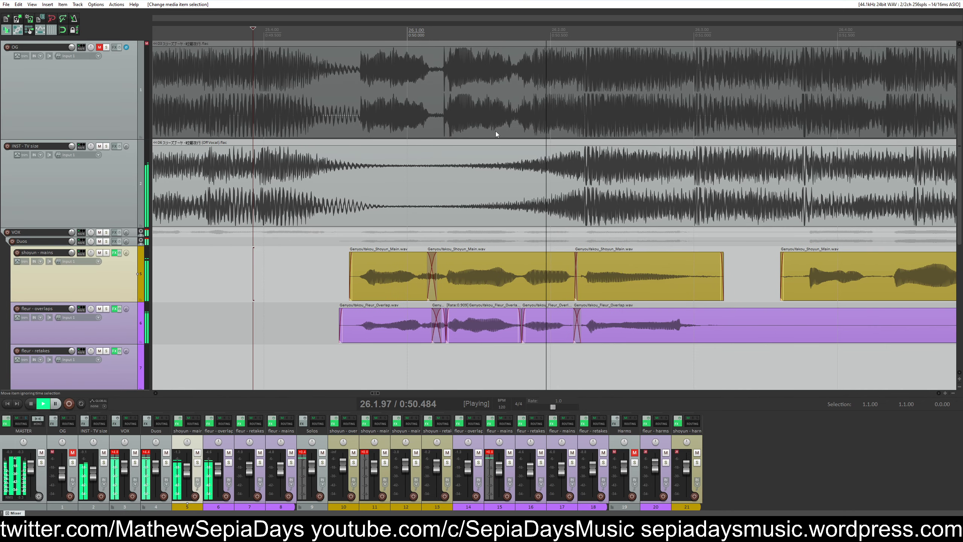
click(489, 120)
key(space)
Shift the second shoyun - mains piece and the fleur - overlaps piece just before 26.2 slightly later
scroll(485, 209, up, 2)
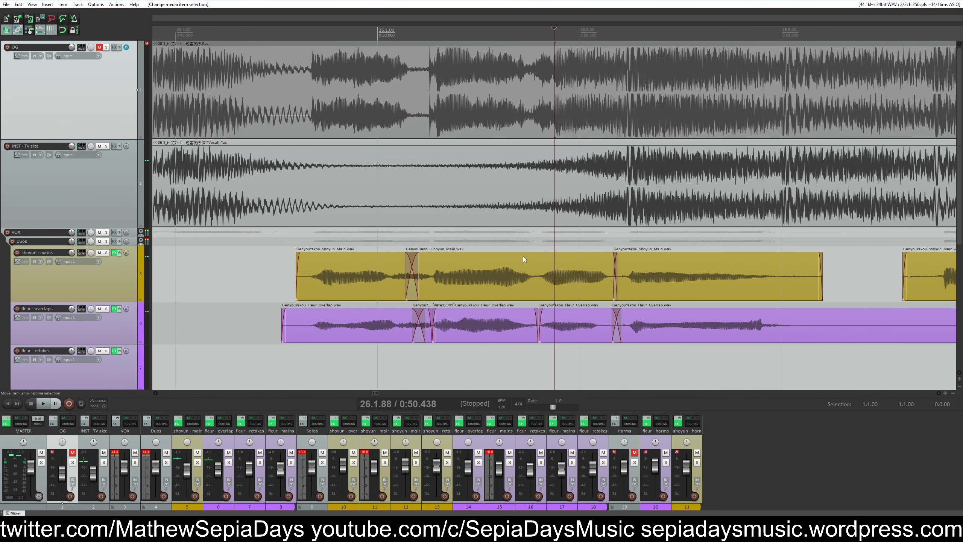
scroll(561, 282, up, 2)
drag(572, 283, 578, 283)
drag(581, 327, 588, 326)
Move the 0.908-rate fleur - overlaps piece slightly later and extend its start back over the short fragment before it
click(392, 138)
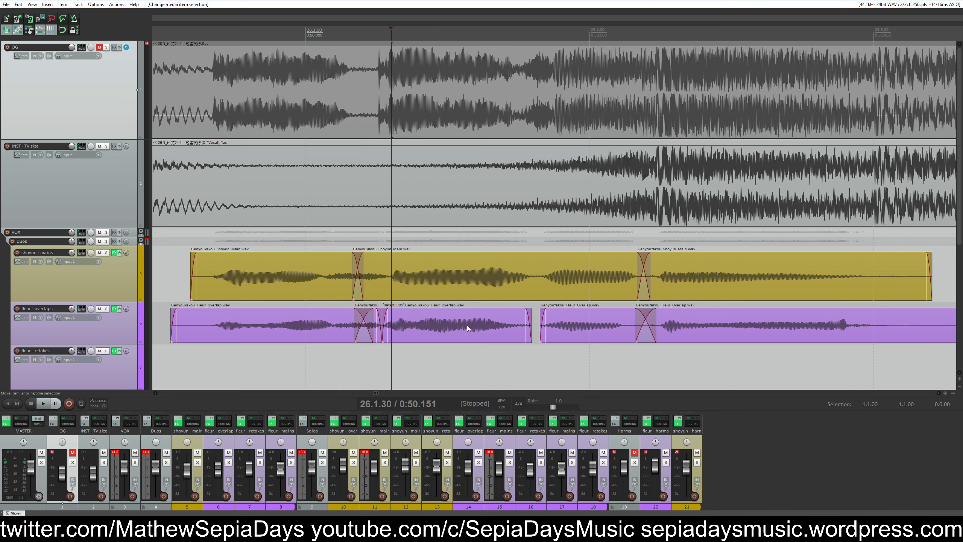
drag(468, 329, 476, 326)
drag(370, 322, 346, 322)
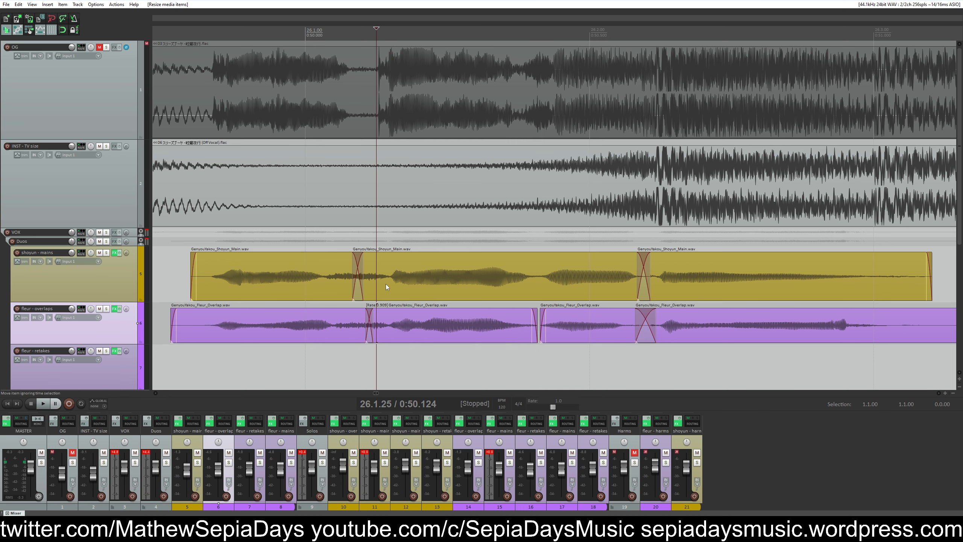
Play the adjusted duet opening repeatedly from about 25.3 to check both voices' timing against the instrumental
click(387, 285)
scroll(541, 285, down, 4)
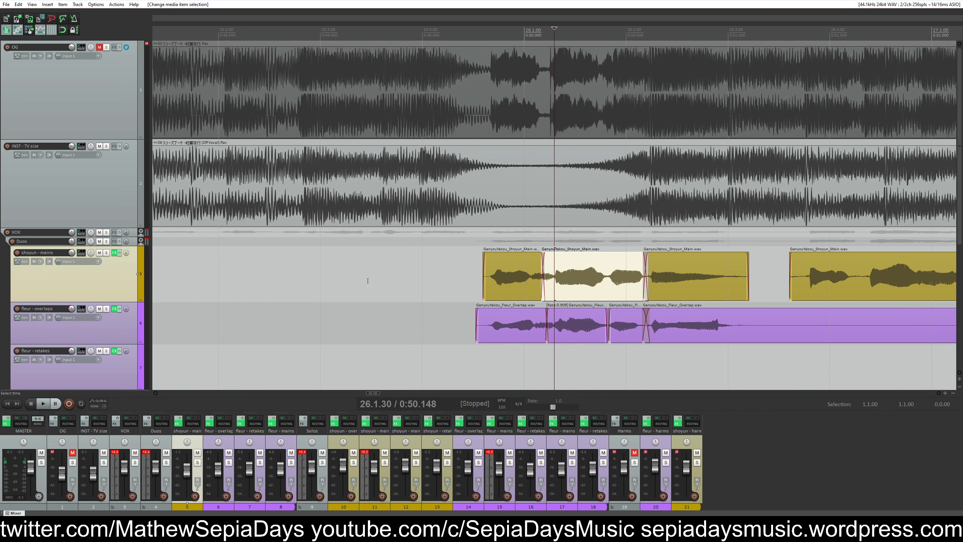
click(320, 278)
key(space)
key(space)
key(space)
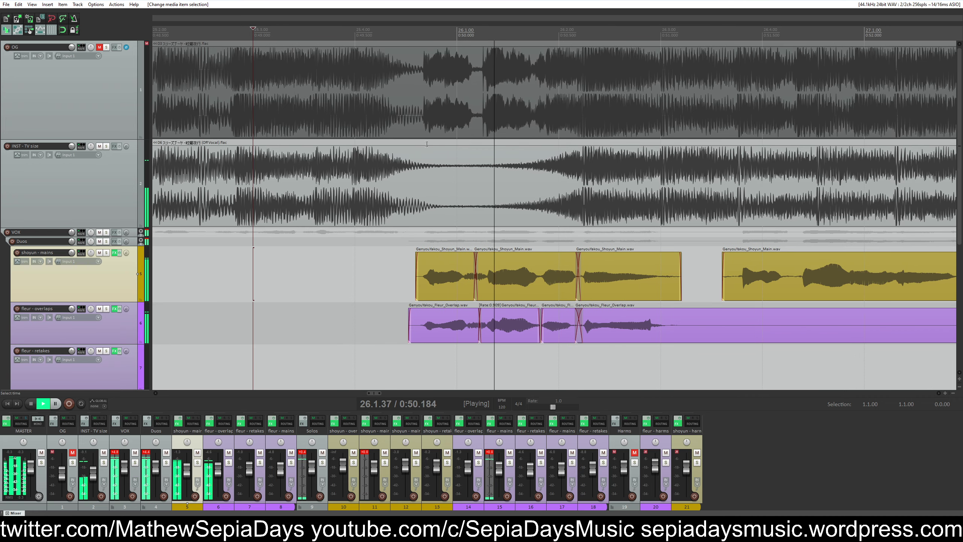
key(space)
key(space)
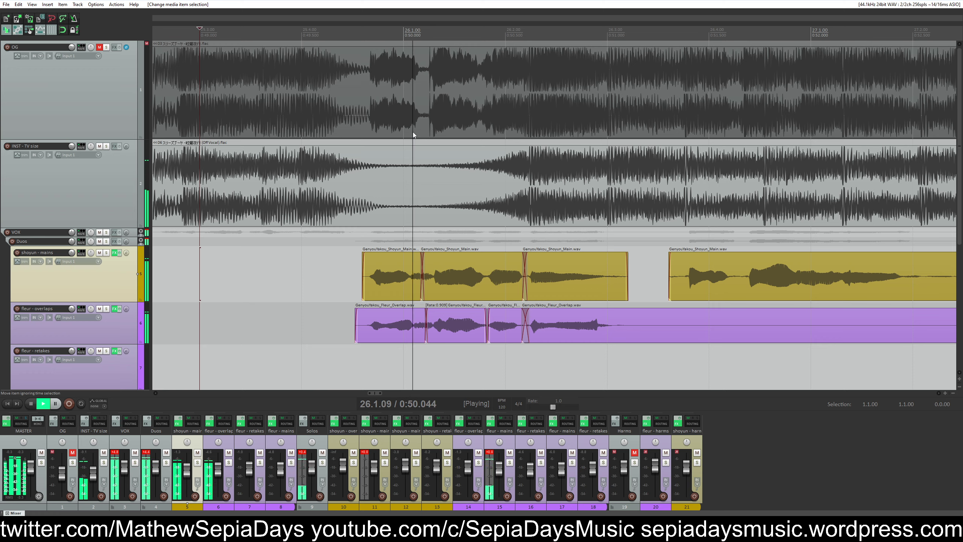
key(space)
Stretch the first fleur - overlaps piece to rate 1.073 at its join with the second piece and play the phrase
click(386, 276)
scroll(469, 314, up, 3)
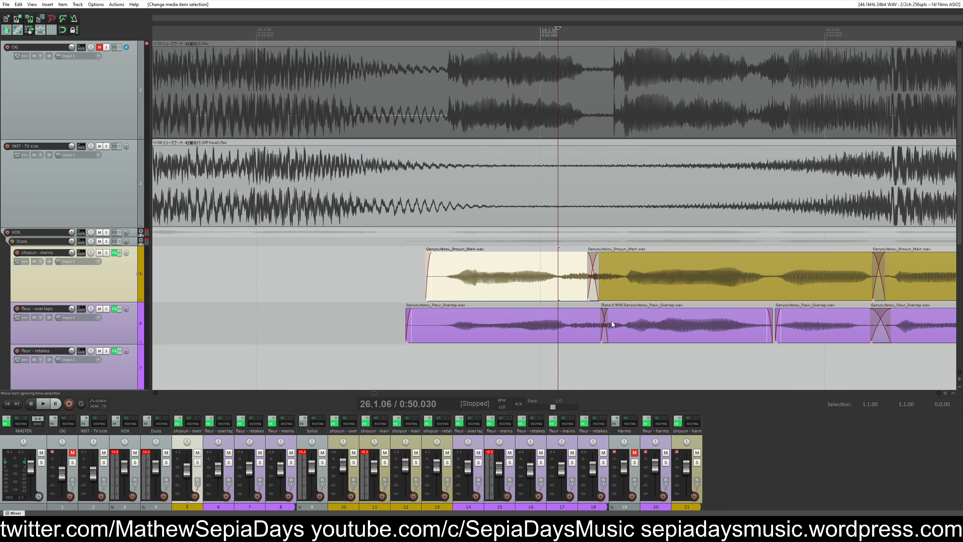
mouse_move(607, 320)
mouse_down()
mouse_move(560, 324)
mouse_move(605, 321)
mouse_up()
click(300, 309)
scroll(127, 82, right, 5)
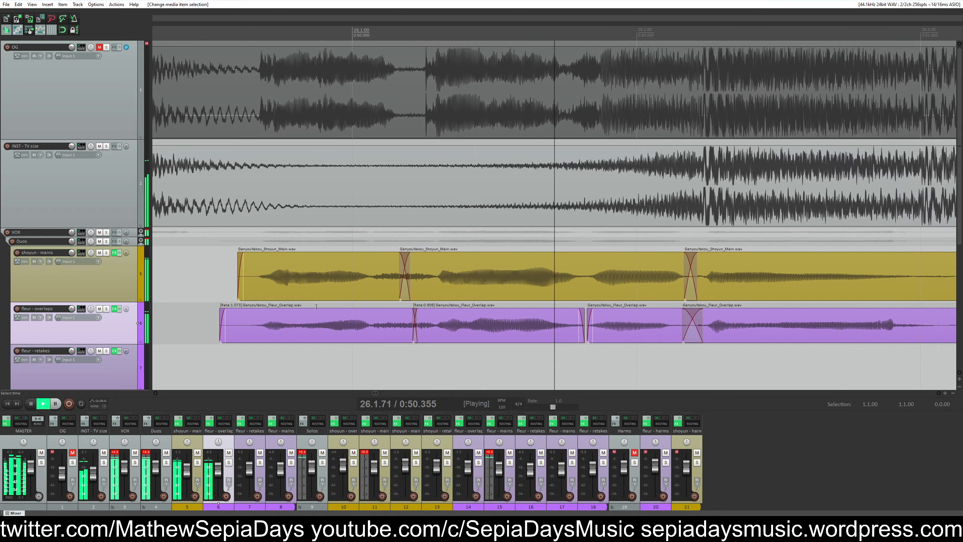
Solo OG, listen to its word onsets around 26.1.26, 26.1.29 and 26.1.87, and take it out of solo
click(107, 47)
key(space)
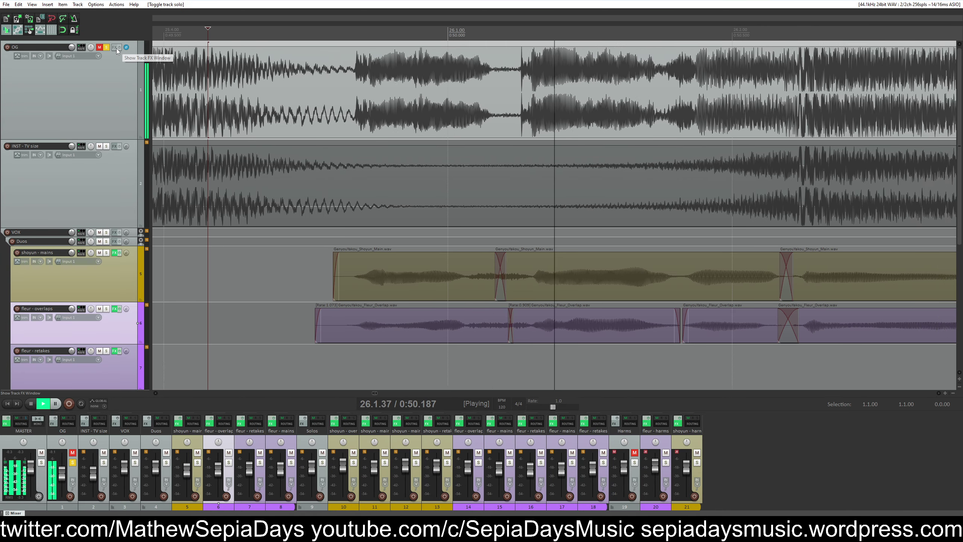
key(space)
click(449, 73)
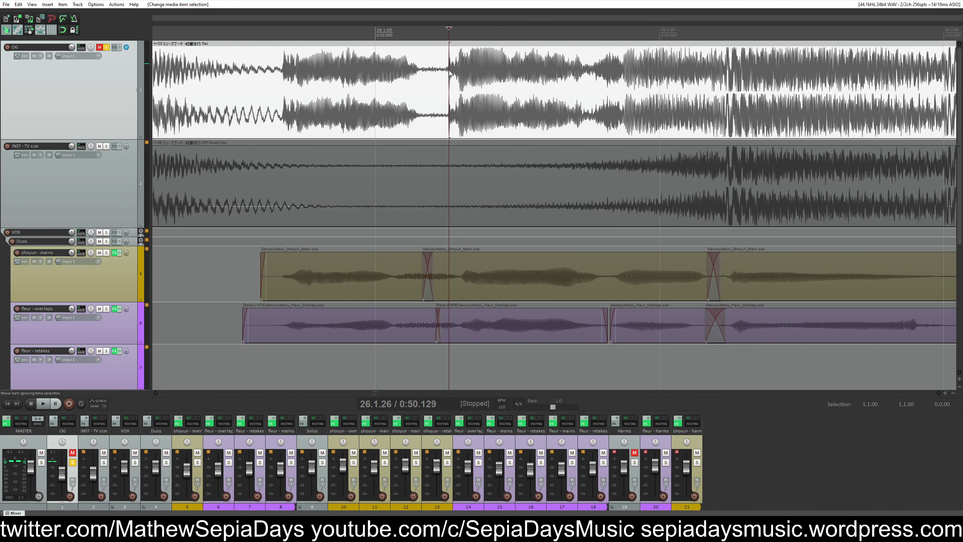
key(space)
key(space)
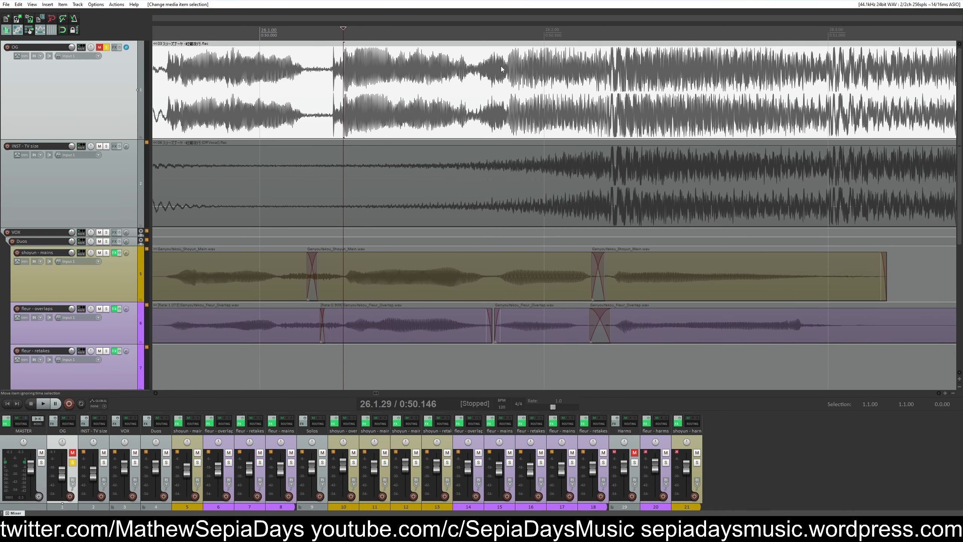
key(space)
key(space)
click(453, 70)
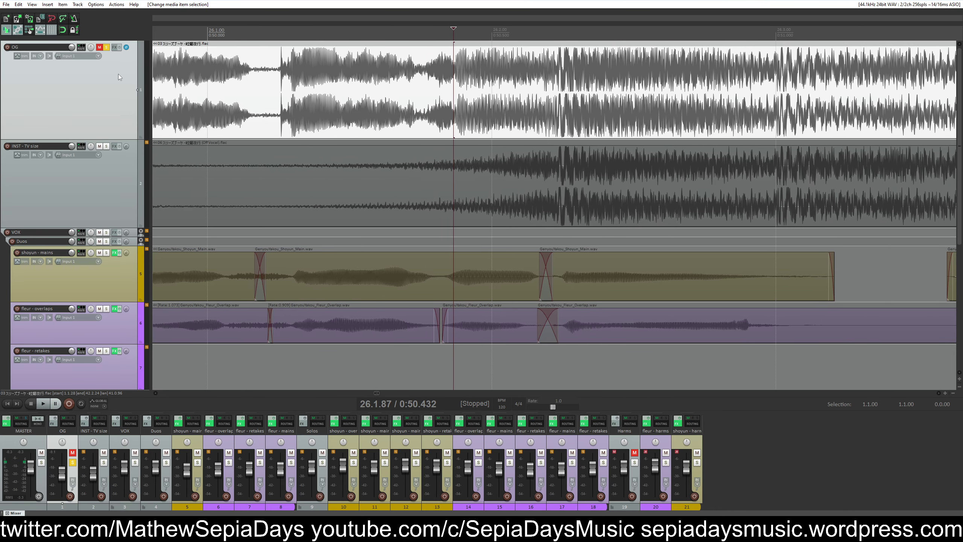
click(105, 47)
Play the retimed duet with the instrumental from 25.4.33, replay it from an earlier point, and stop
scroll(440, 133, down, 2)
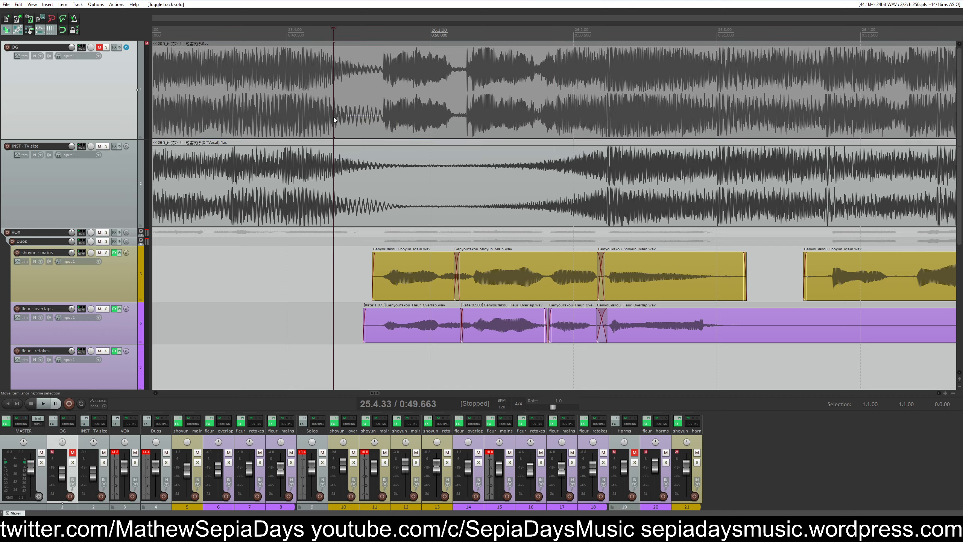
key(space)
scroll(385, 289, down, 4)
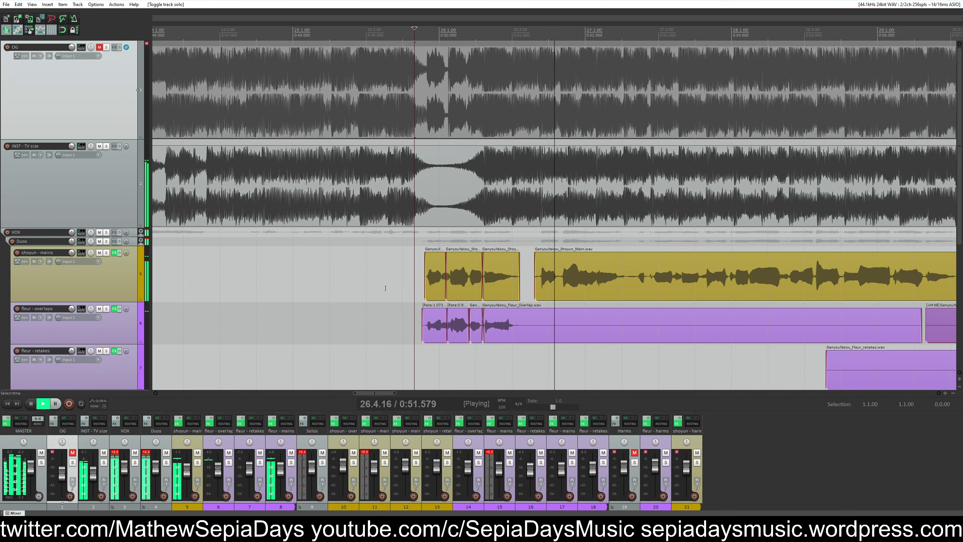
click(328, 323)
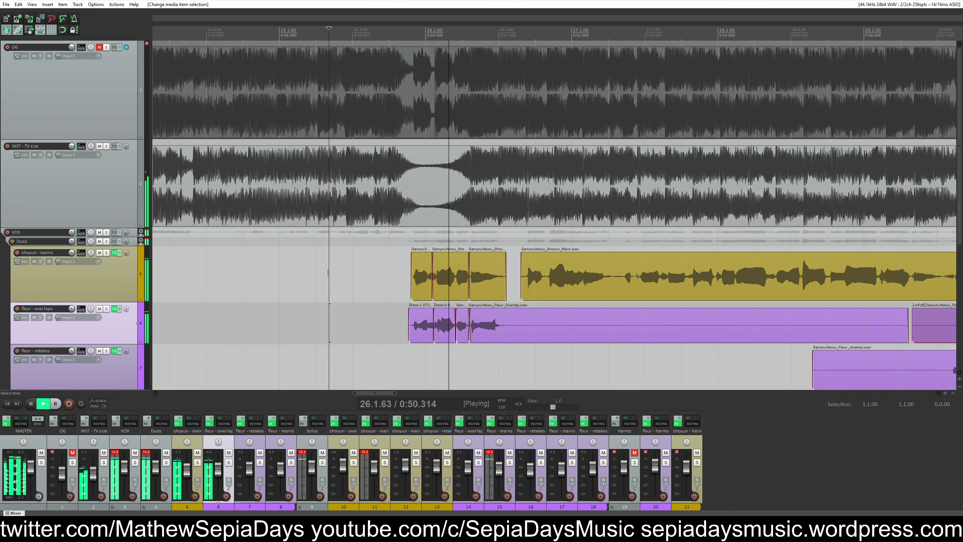
key(space)
Solo the Duos folder and play the retimed phrase without the instrumental, replaying it from 25.3.35
click(106, 241)
key(space)
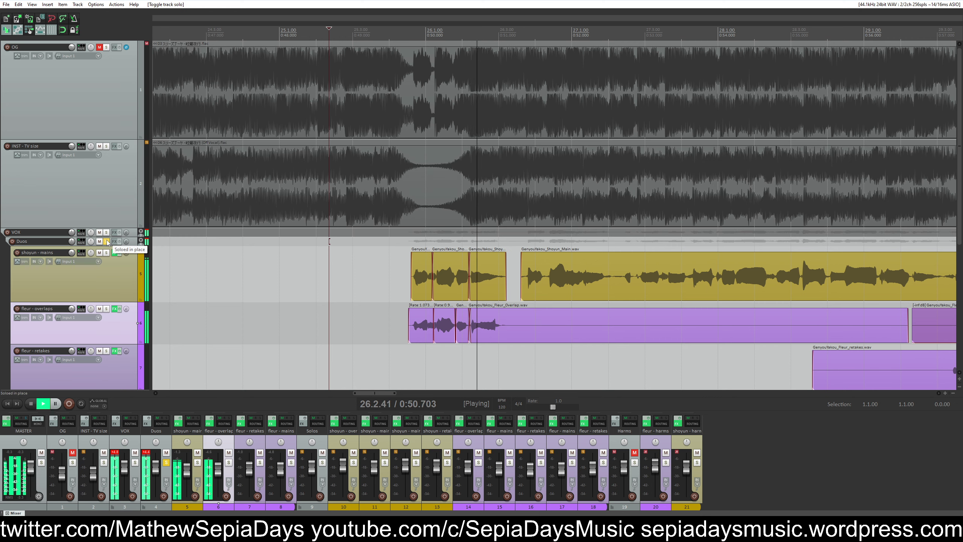
click(374, 277)
scroll(626, 297, up, 3)
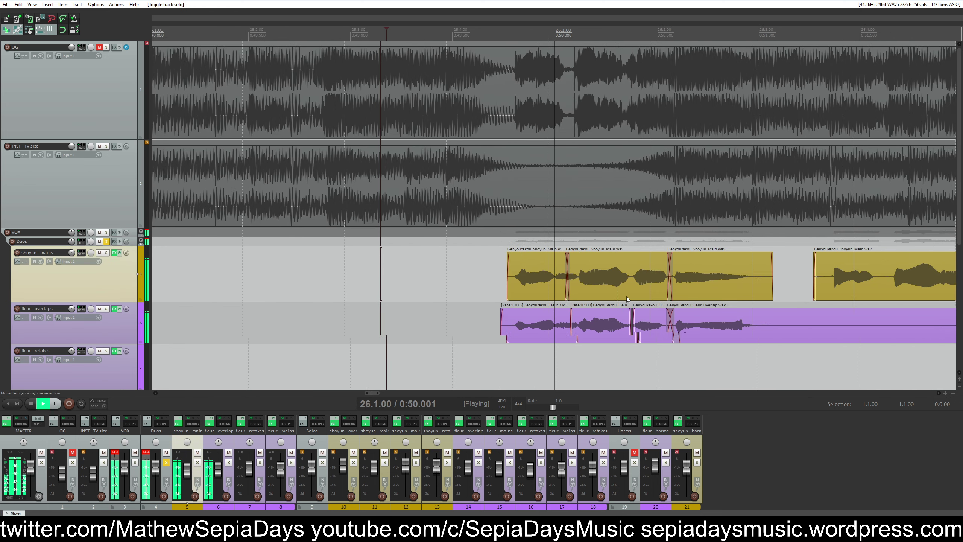
key(space)
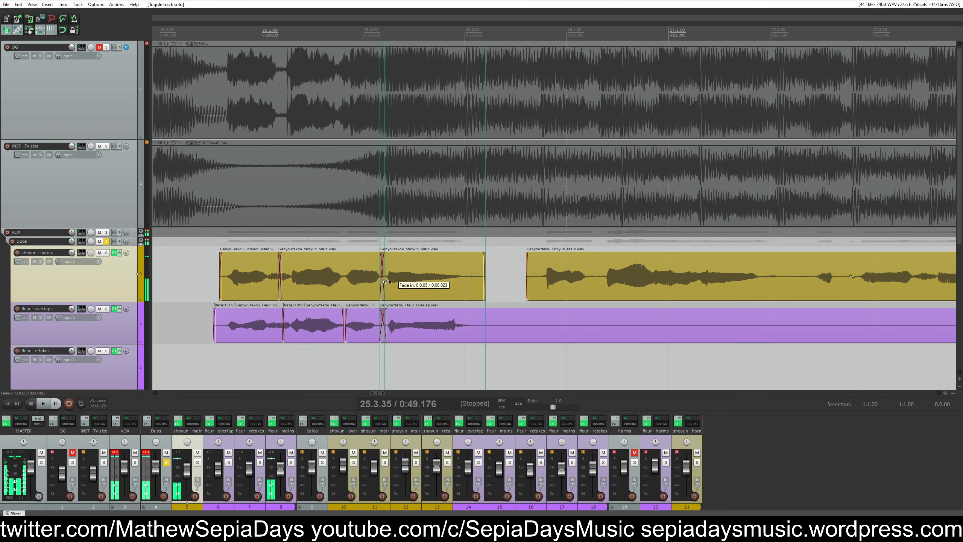
Listen to the held last note and its ending on shoyun - mains and fleur - overlaps
click(386, 282)
scroll(386, 281, up, 4)
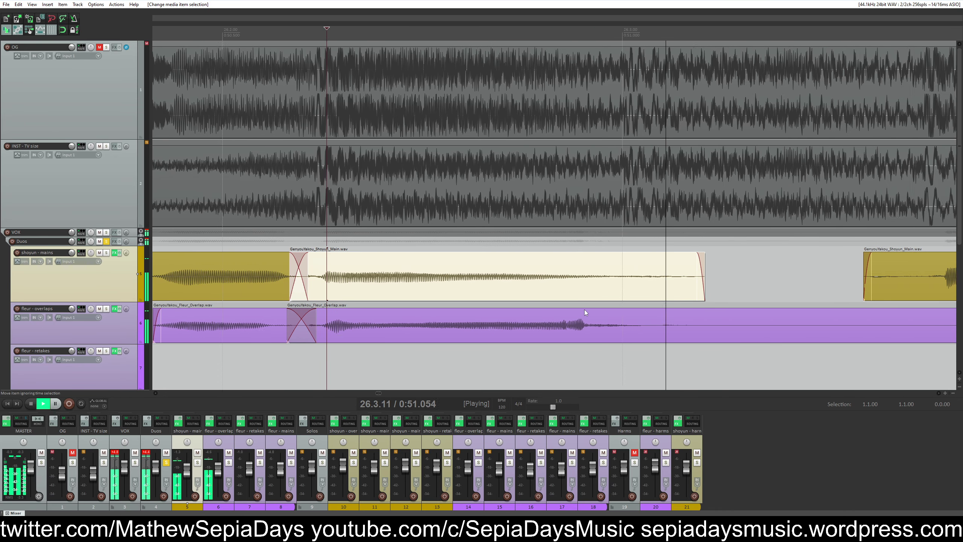
click(393, 334)
key(space)
scroll(394, 334, right, 3)
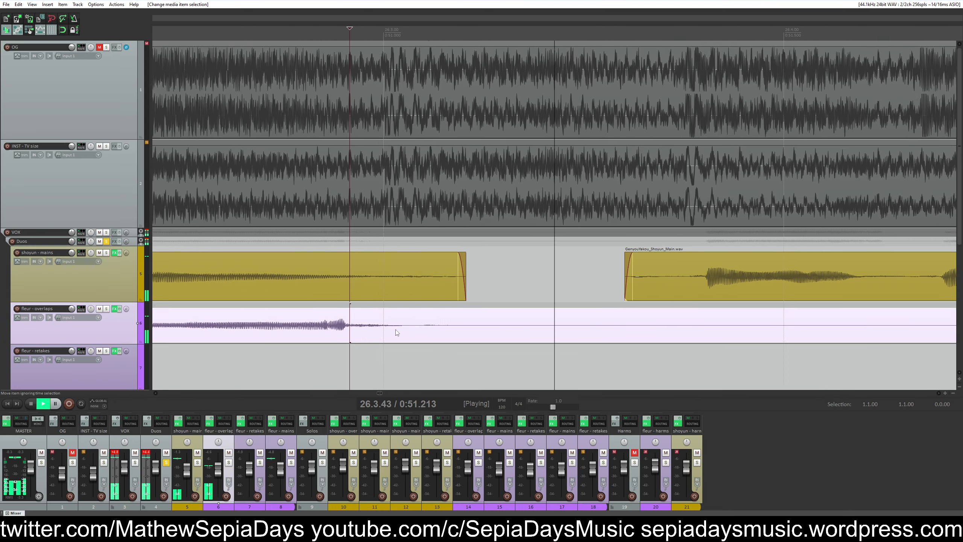
Replay the phrase from 25.4.27, take Duos out of solo to hear it with the instrumental, and stop
scroll(355, 310, down, 4)
click(355, 309)
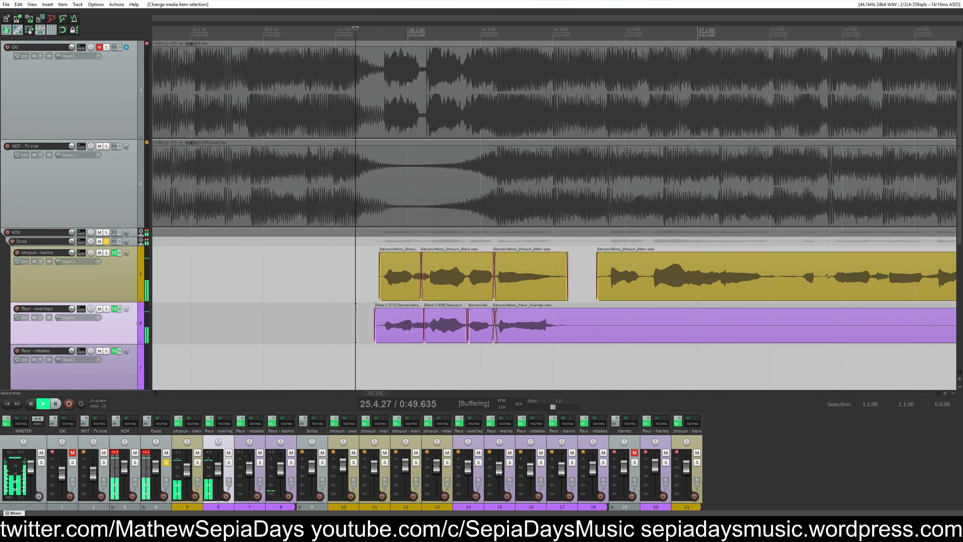
click(107, 241)
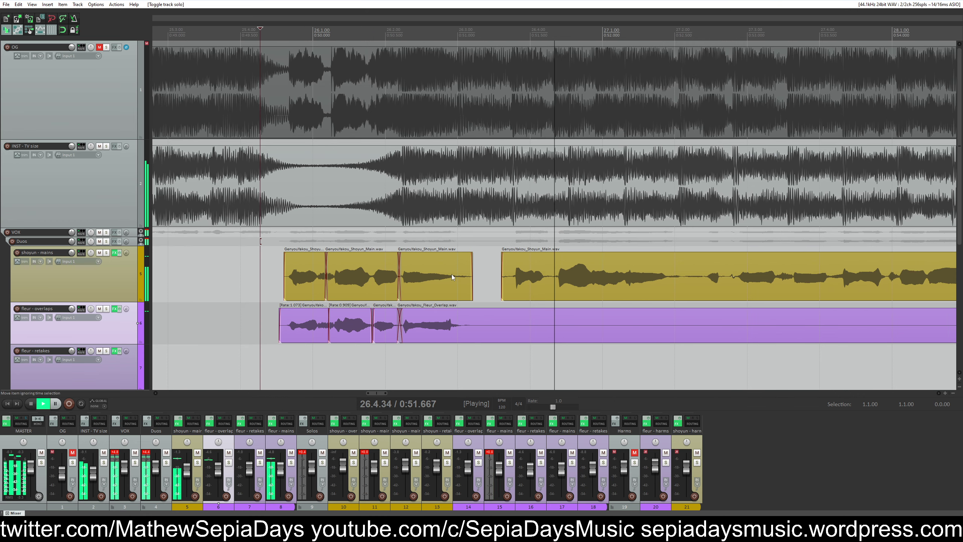
key(space)
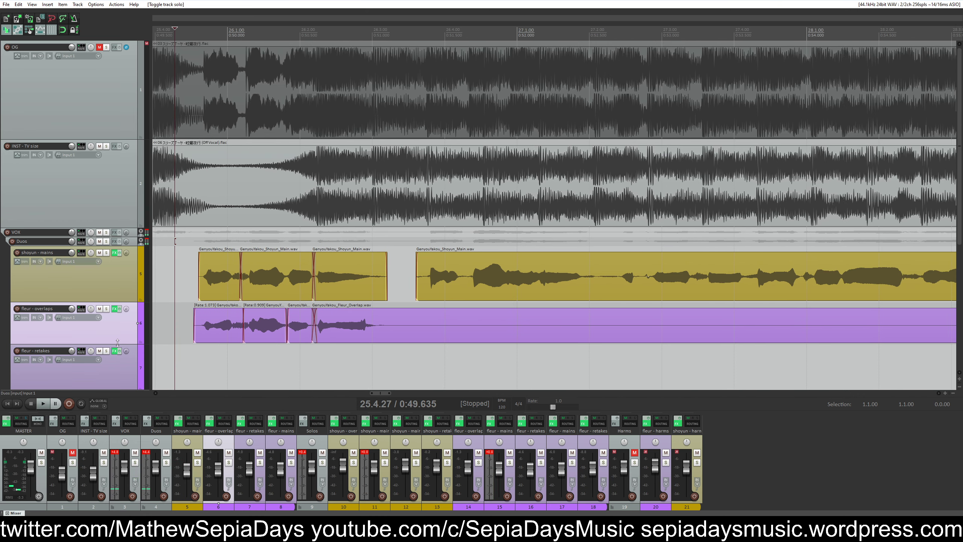
Shrink the fleur - overlaps track's height and move the fleur - mains track directly below shoyun - mains
drag(118, 343, 105, 231)
scroll(116, 284, down, 3)
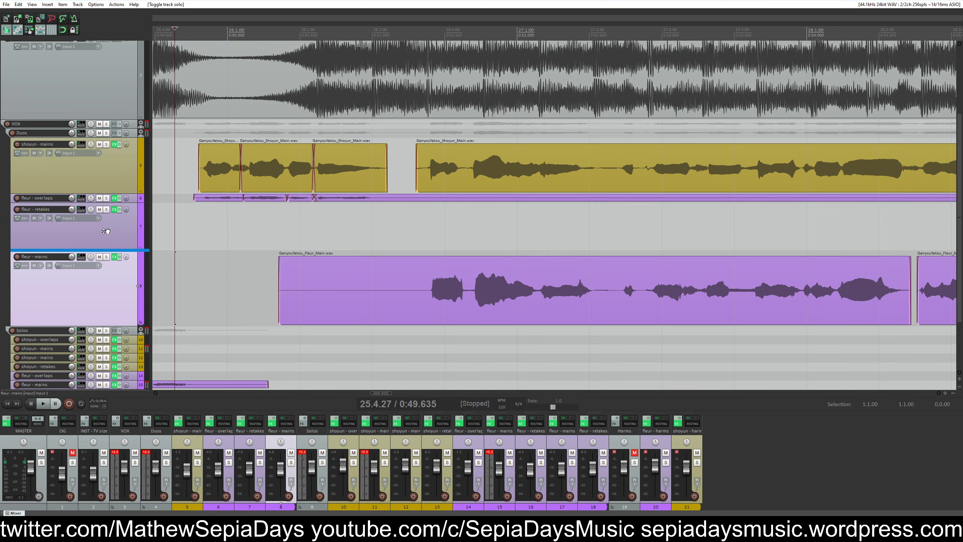
drag(111, 194, 111, 194)
scroll(128, 273, up, 1)
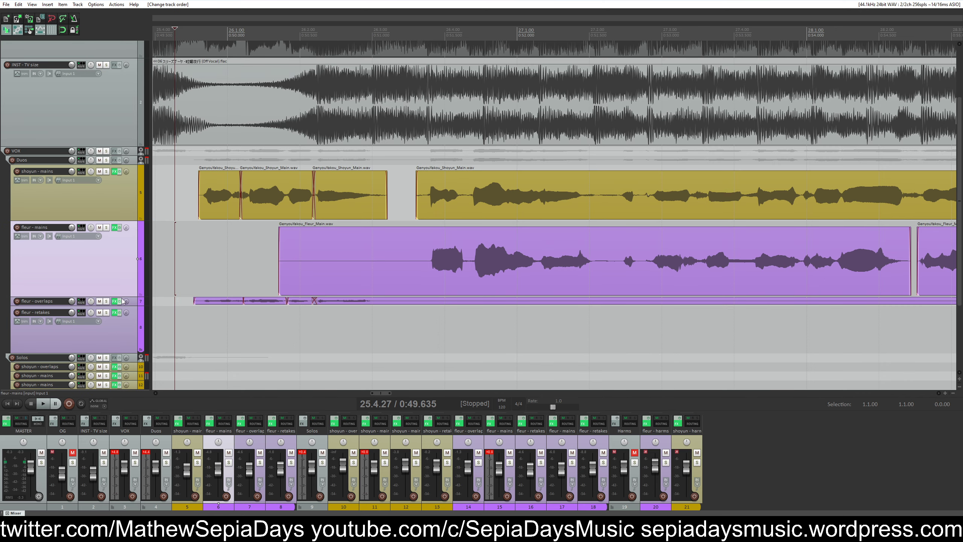
Enlarge the fleur - mains track's height, split its clip at 26.3.69 and remove the silent piece before that point
drag(122, 295, 122, 347)
click(424, 261)
key(s)
click(397, 268)
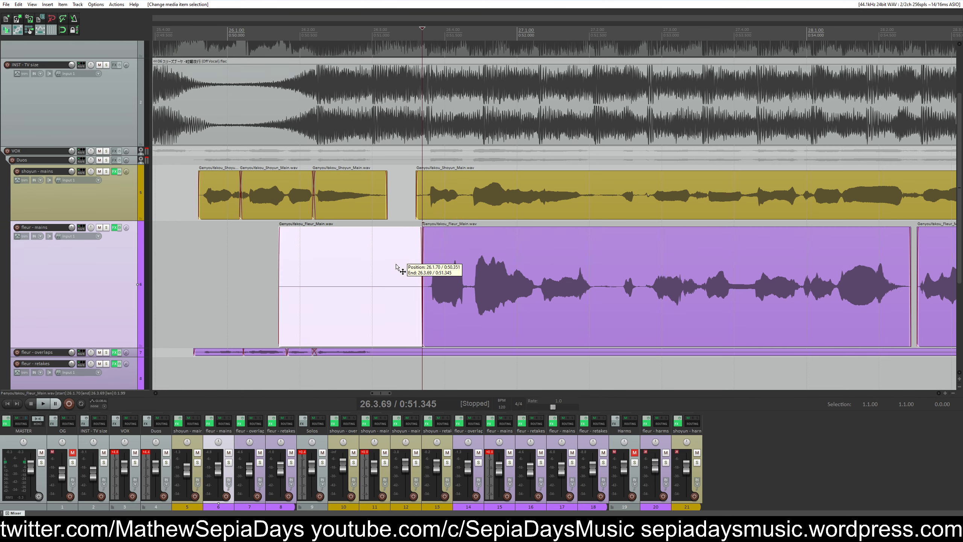
key(ctrl+x)
Lengthen the fade-in of the shoyun - mains clip starting near 26.3.65 and extend the start of fleur's clip back to about the same point
scroll(395, 251, up, 4)
drag(399, 185, 410, 182)
click(407, 186)
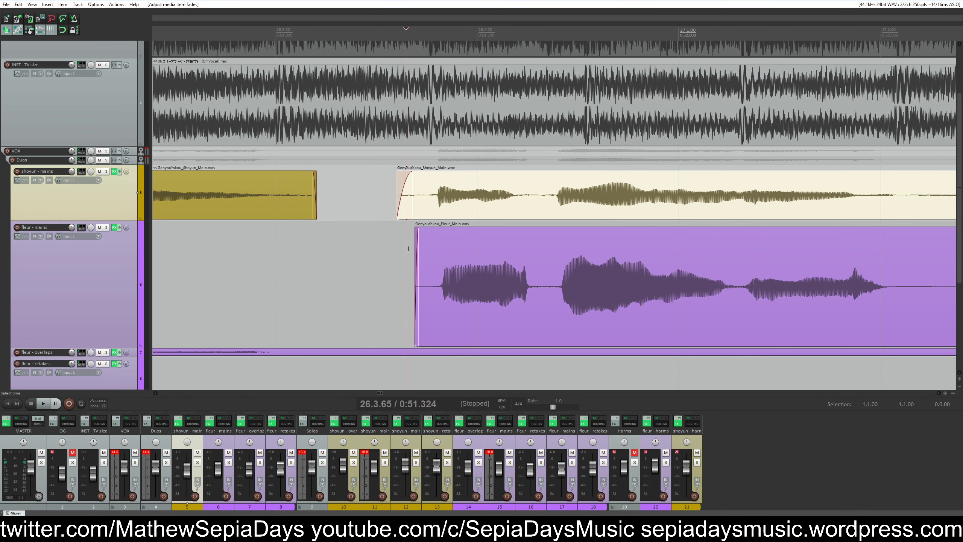
drag(416, 246, 399, 247)
scroll(566, 232, up, 1)
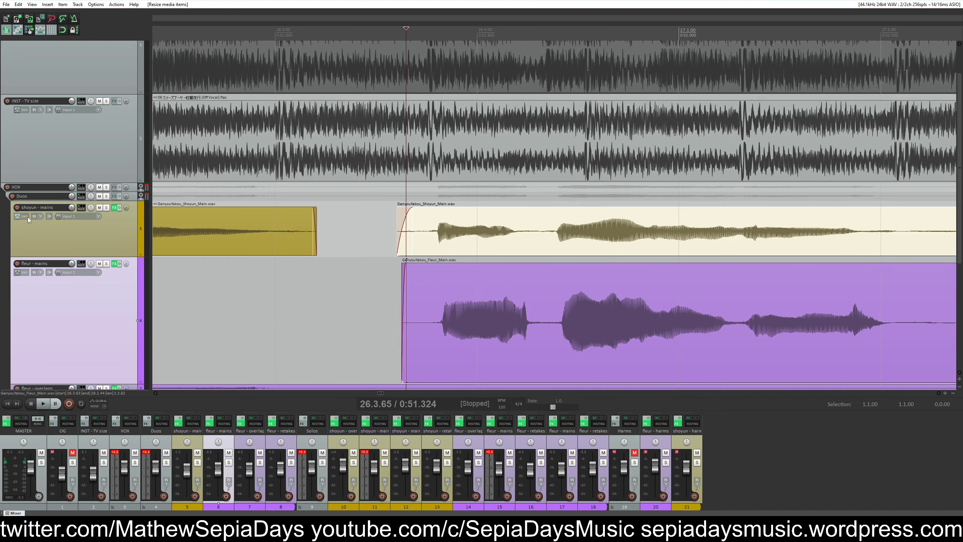
Play the phrase with the instrumental and split the shoyun - mains clip in the quiet gap at 29.3.18
scroll(567, 232, down, 3)
key(space)
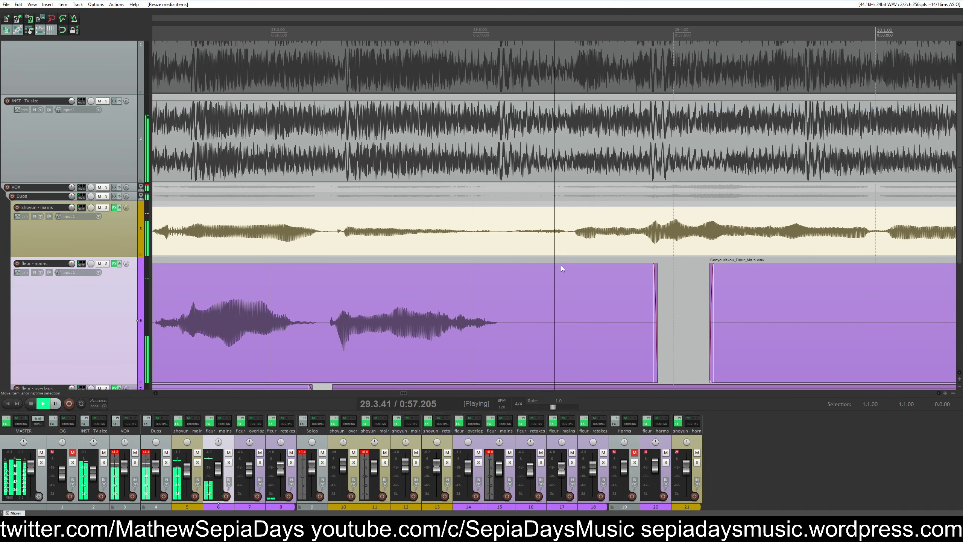
key(space)
click(498, 238)
key(s)
scroll(501, 240, down, 5)
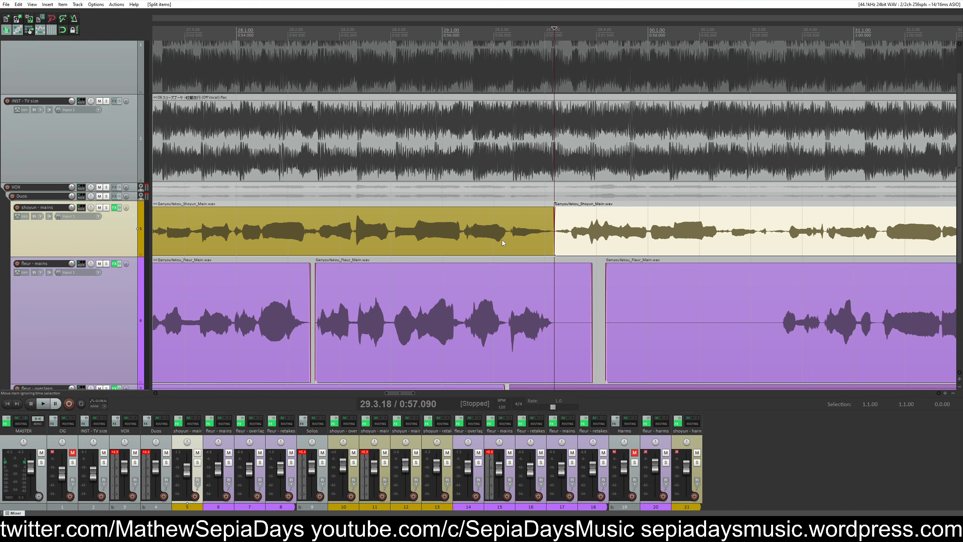
Hide the mixer and shift the shoyun - mains and fleur - mains clips slightly later to meet the instrumental's beat at 29.2.39
click(518, 181)
scroll(531, 179, up, 5)
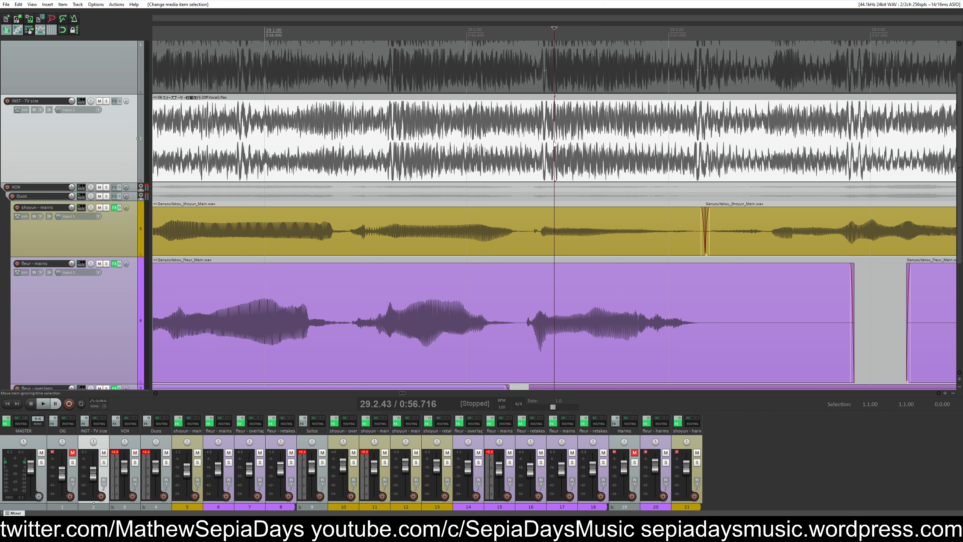
key(ctrl+m)
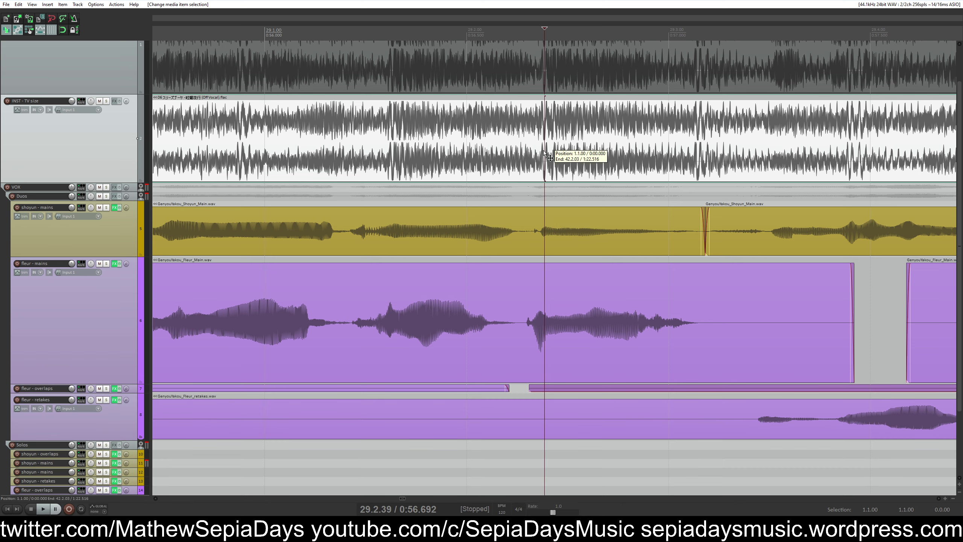
click(551, 232)
drag(548, 308, 559, 313)
click(392, 181)
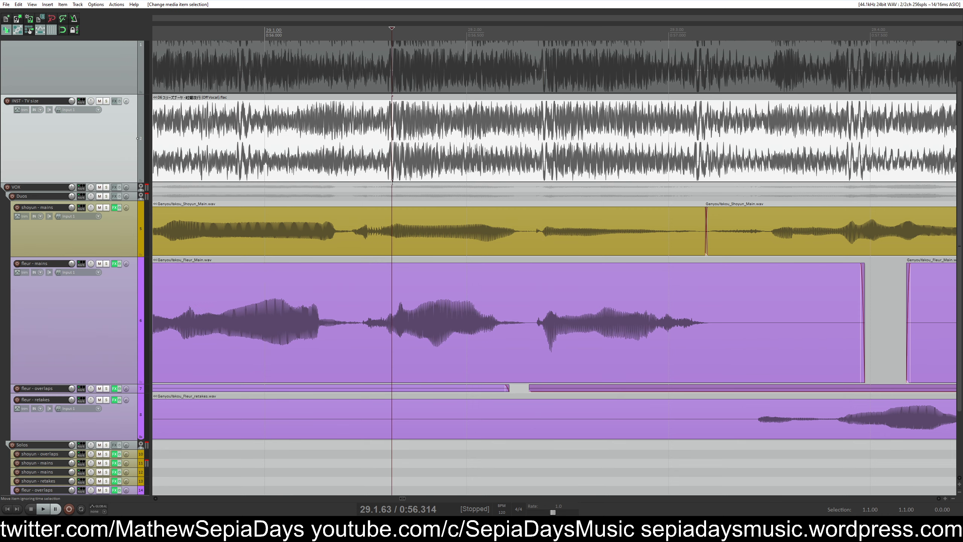
Split shoyun - mains at 29.2.31 and move the piece before the split slightly later, following the instrumental's beats
click(529, 232)
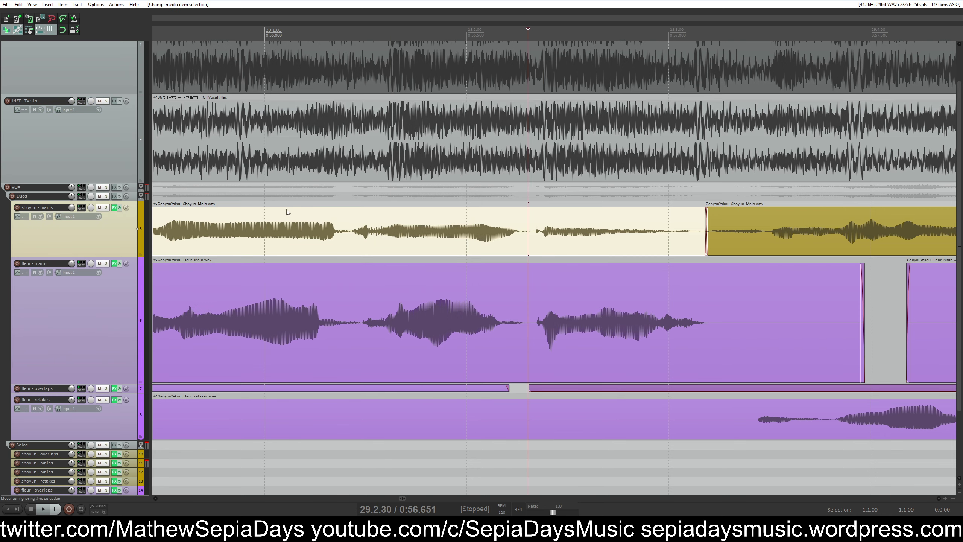
scroll(435, 201, down, 2)
click(243, 161)
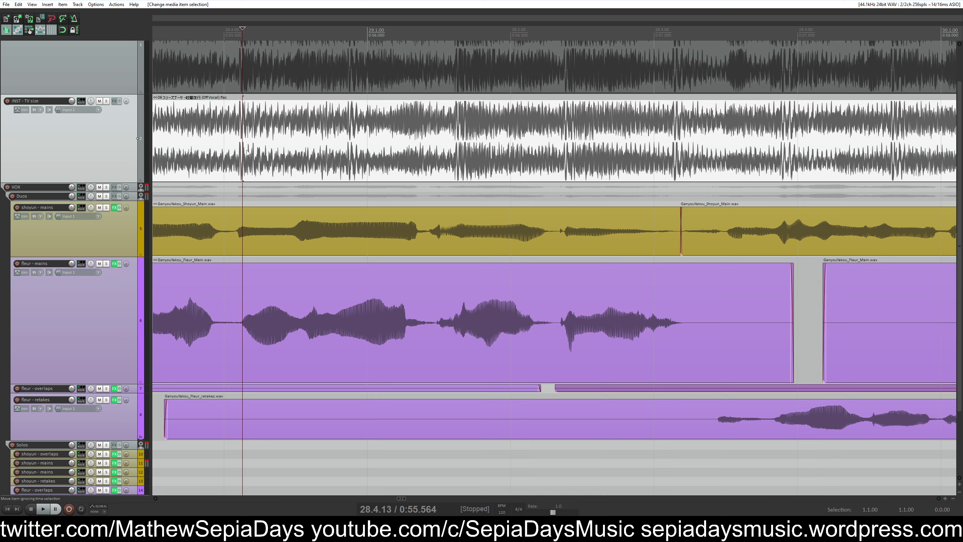
click(243, 155)
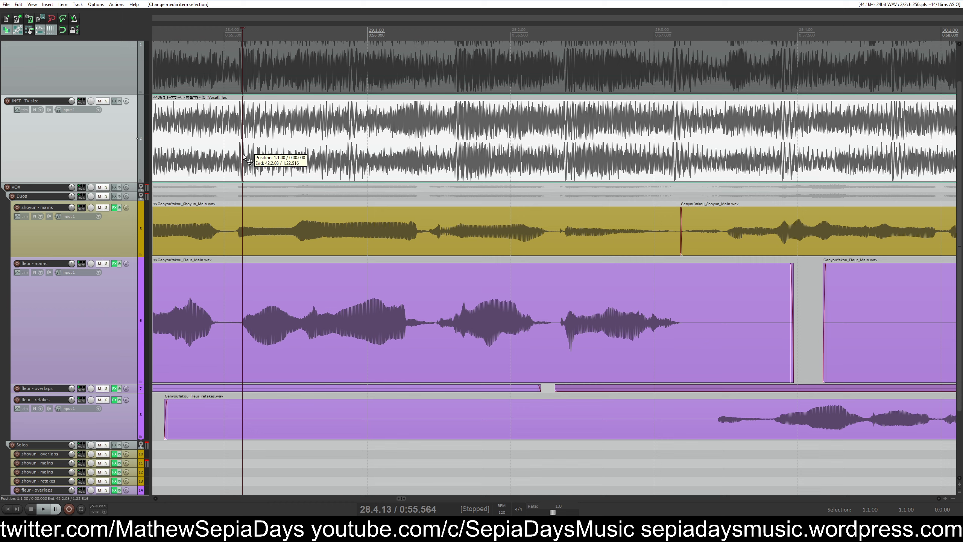
click(459, 156)
click(553, 222)
key(s)
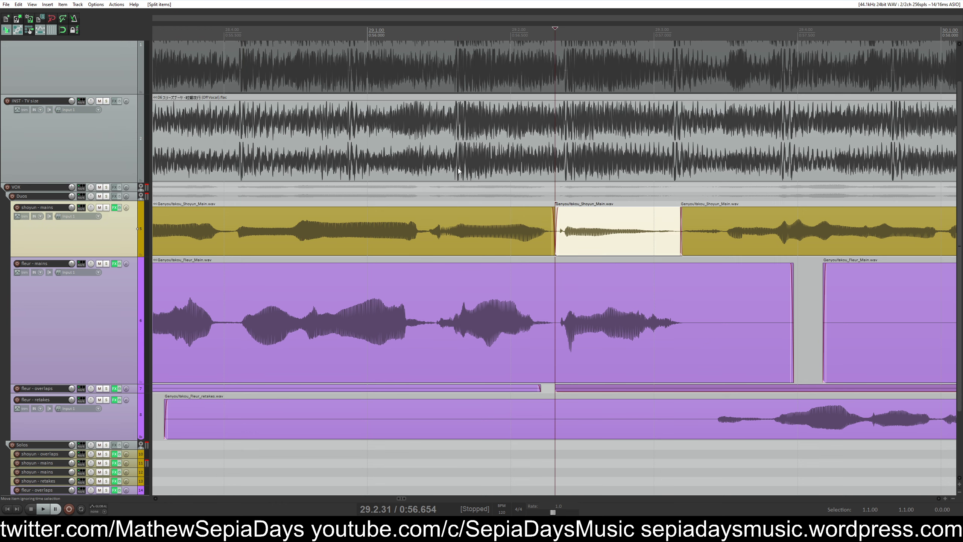
click(458, 230)
drag(458, 230, 466, 229)
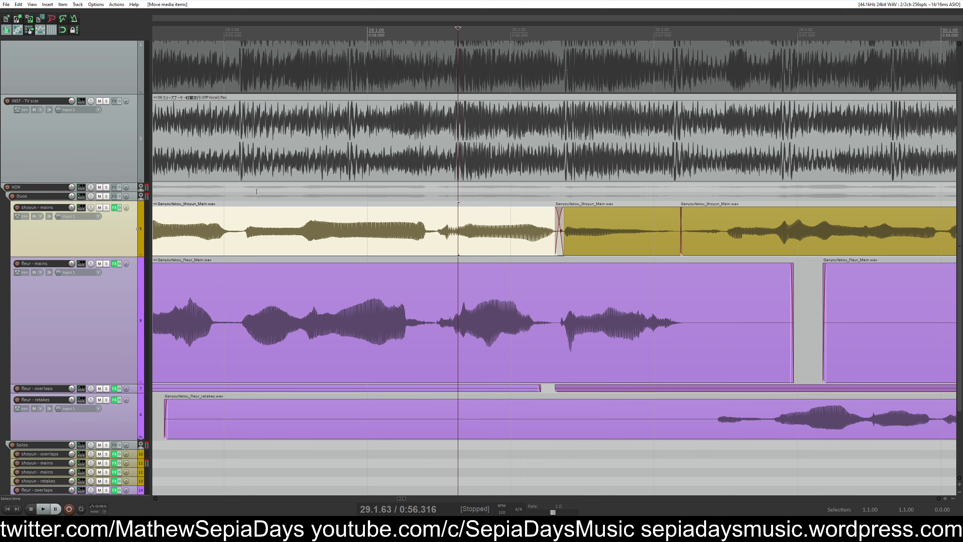
Play the shifted phrase with the instrumental from 28.4.13, then replay it from 29.1.45
click(241, 183)
key(space)
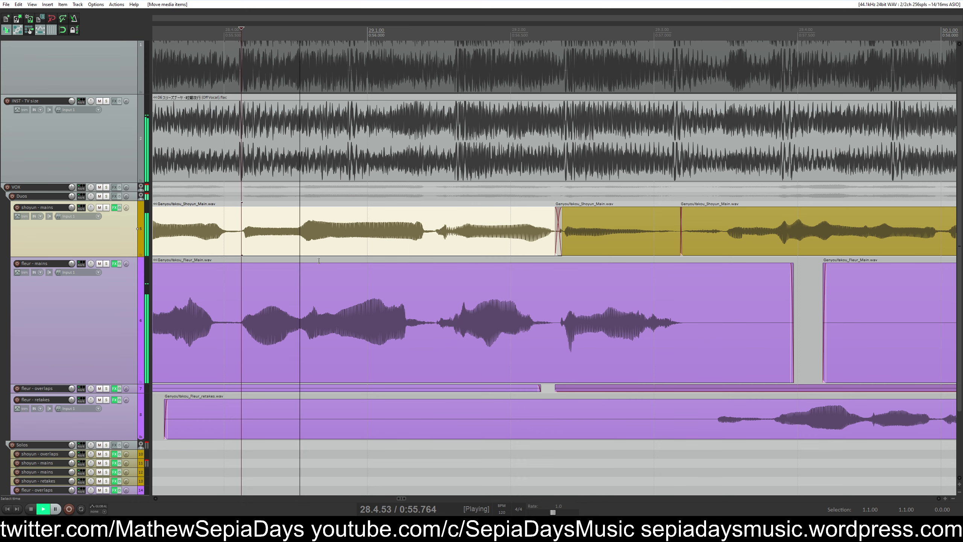
key(space)
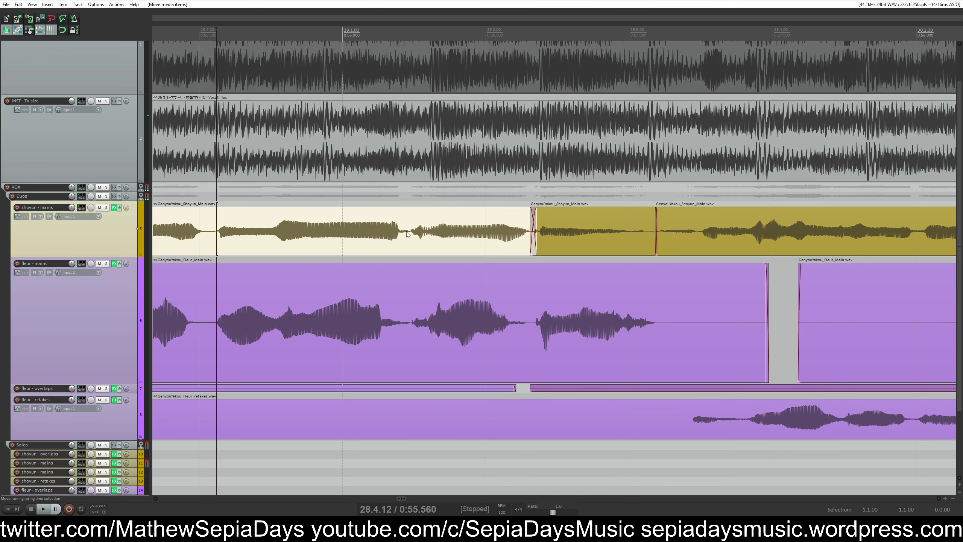
click(407, 232)
key(space)
key(space)
Solo the Duos folder and replay the note without the instrumental from 29.1.45 and 29.1.48
key(alt+s)
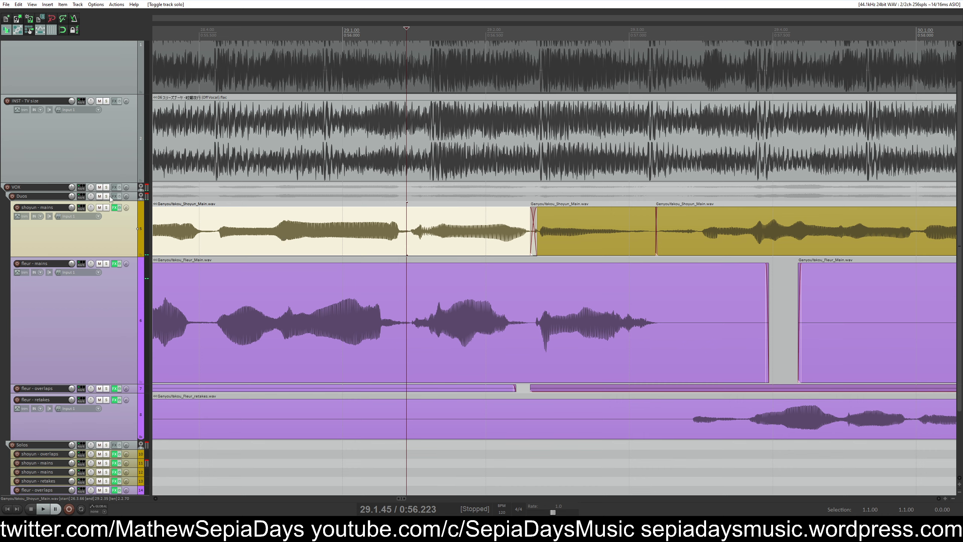
key(space)
key(space)
click(411, 239)
key(space)
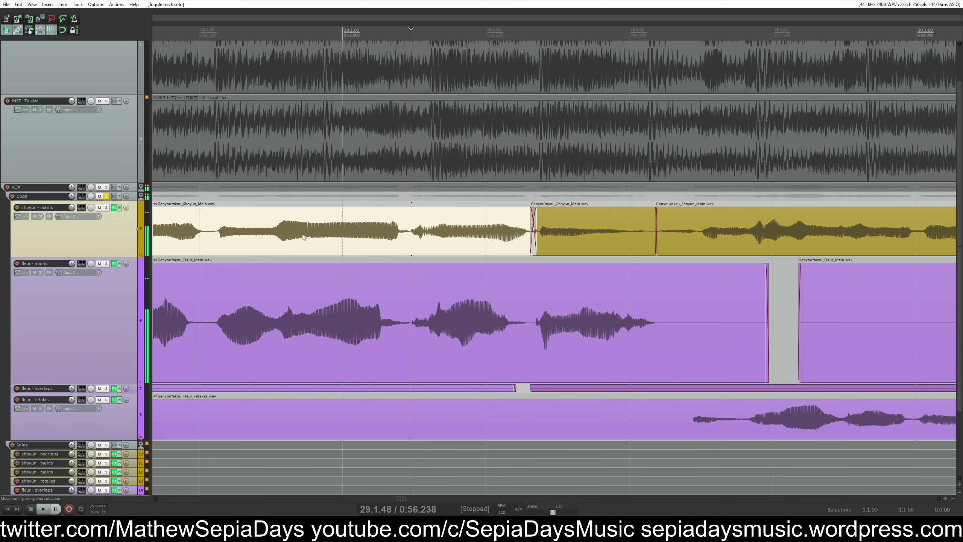
key(space)
Compare the note from 29.1.48 by soloing and playing shoyun - mains, then fleur - mains, releasing each solo after listening
click(106, 207)
key(space)
key(space)
click(106, 208)
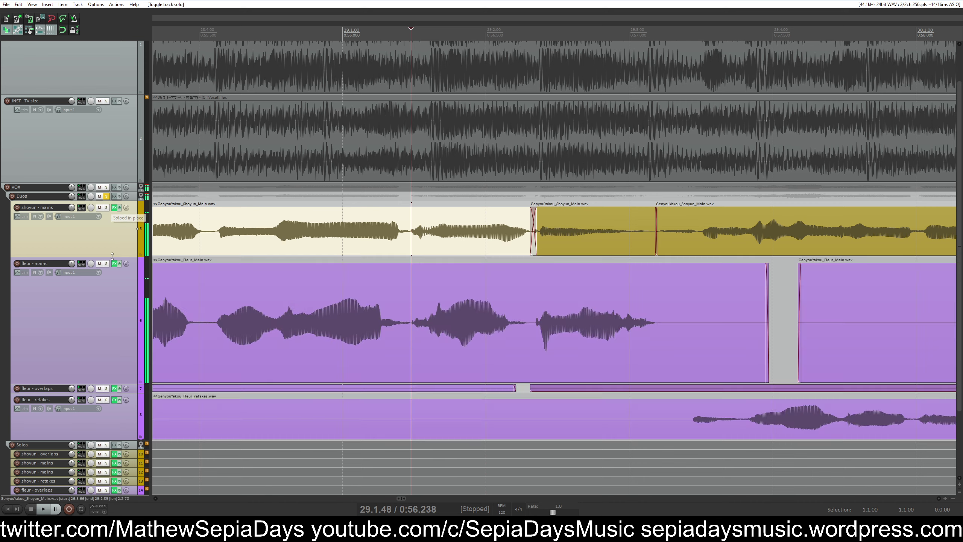
click(106, 263)
key(space)
key(space)
click(106, 264)
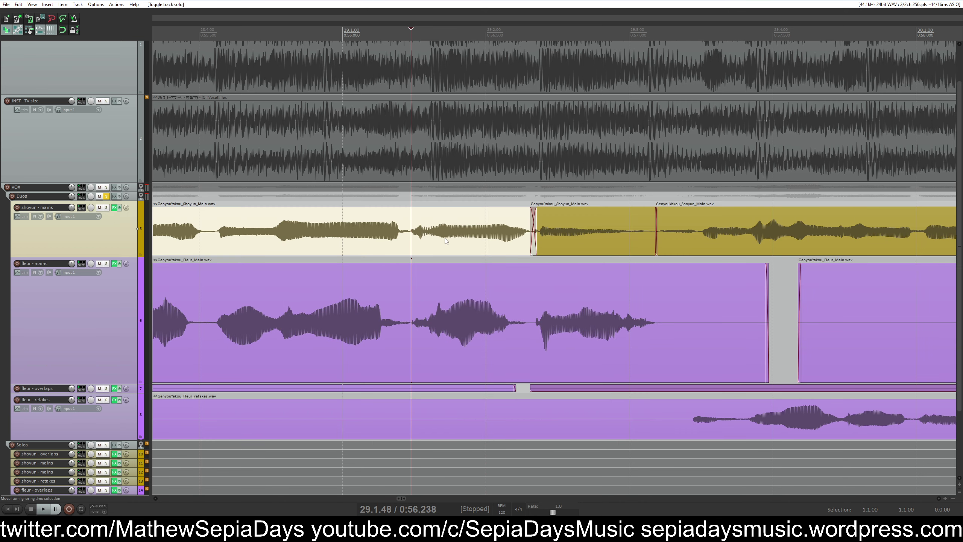
Split shoyun - mains at 29.1.47 and compress the following piece's start to just before the beat at 29.1.61, at rate 1.166
scroll(517, 325, up, 2)
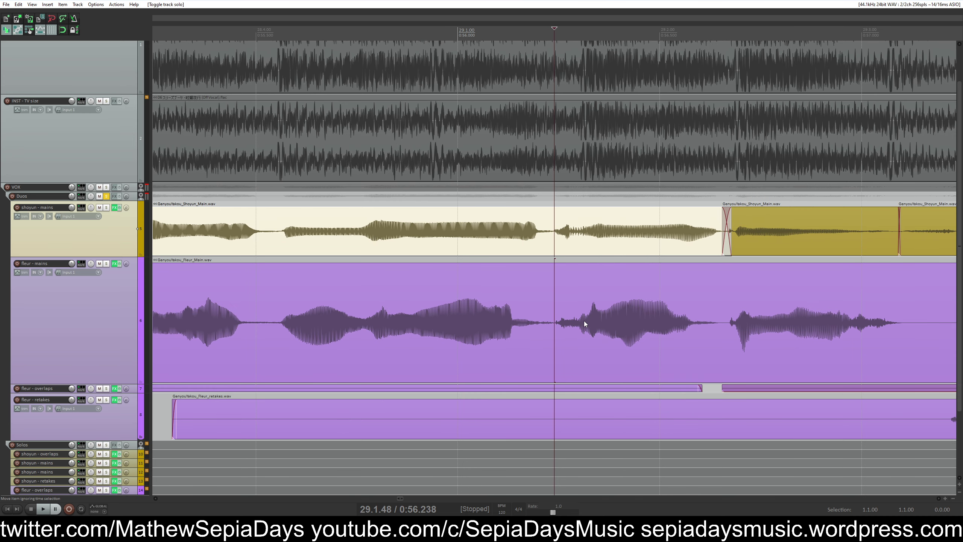
scroll(584, 321, up, 2)
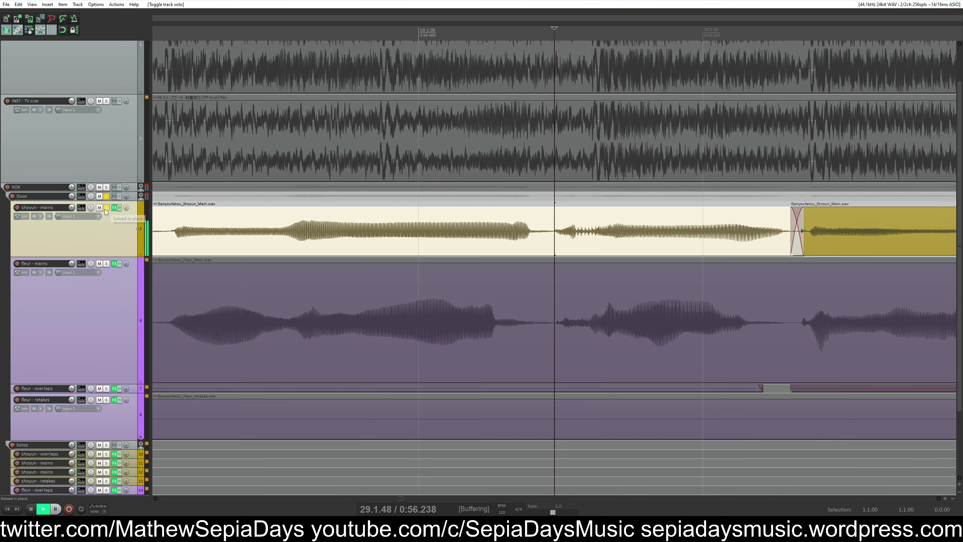
scroll(104, 243, right, 3)
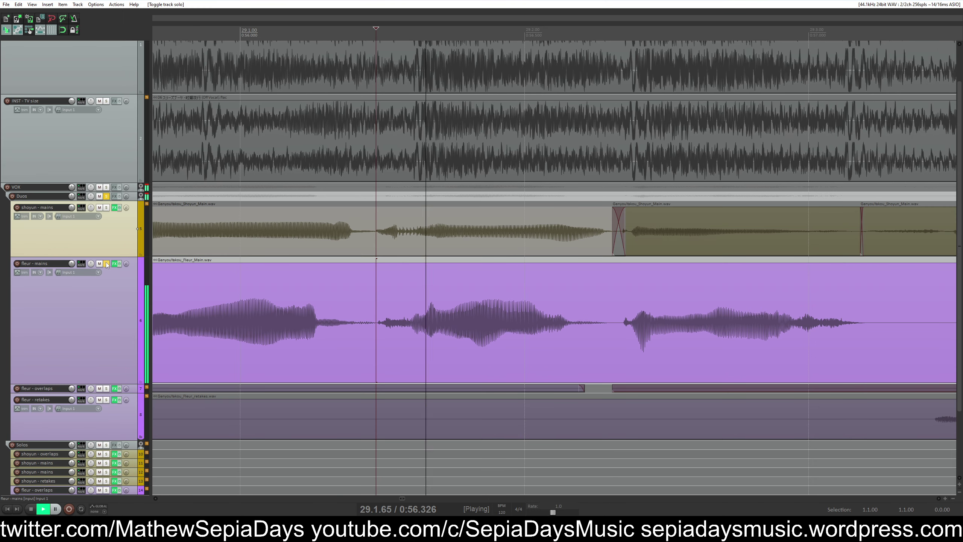
scroll(106, 266, right, 1)
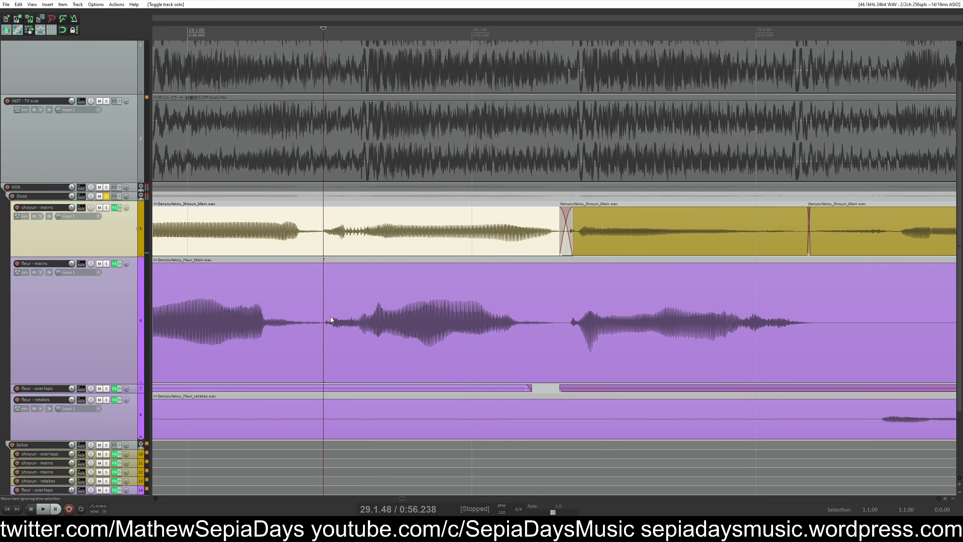
click(357, 322)
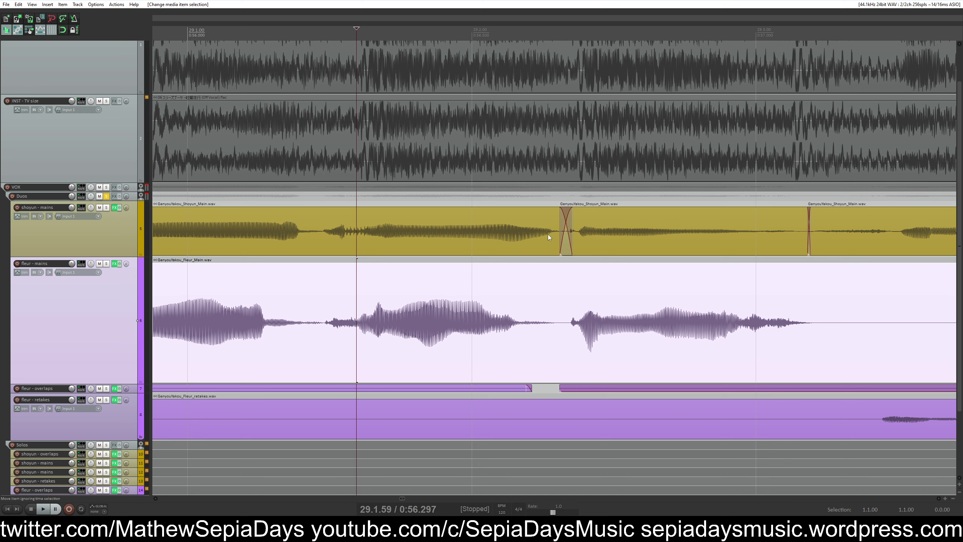
click(322, 233)
key(s)
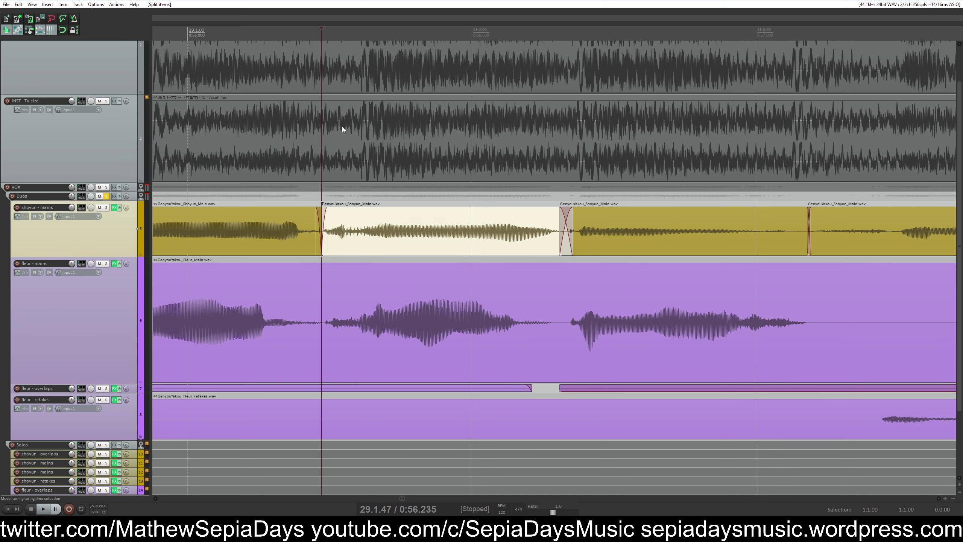
click(362, 149)
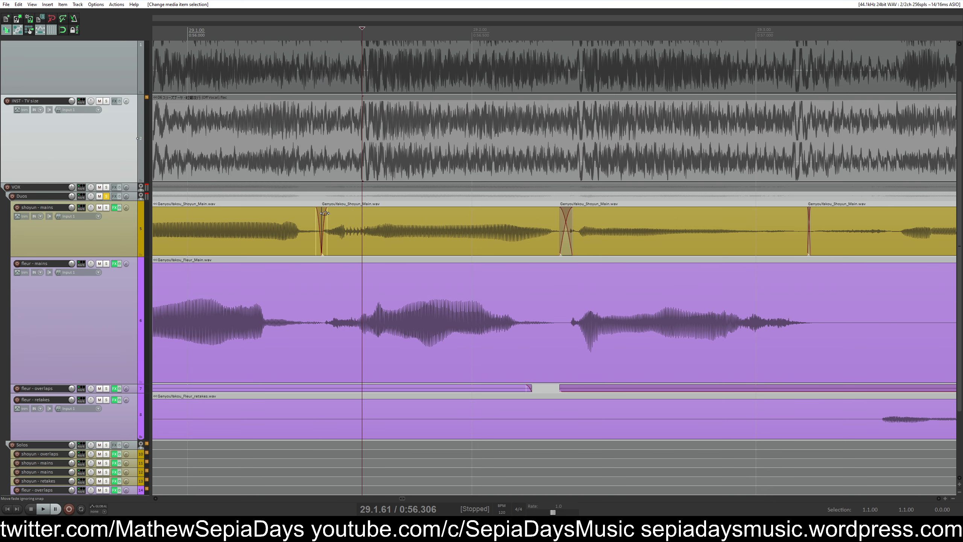
drag(323, 213, 360, 189)
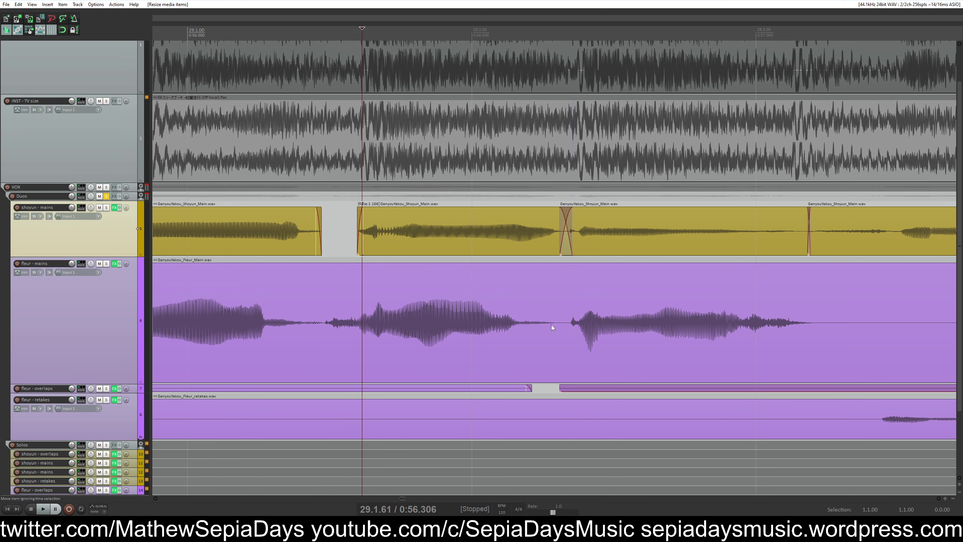
Isolate the matching fleur - mains note with splits at 29.2.29 and 29.1.52, clearing a gap before it and lengthening its fade-in
click(554, 327)
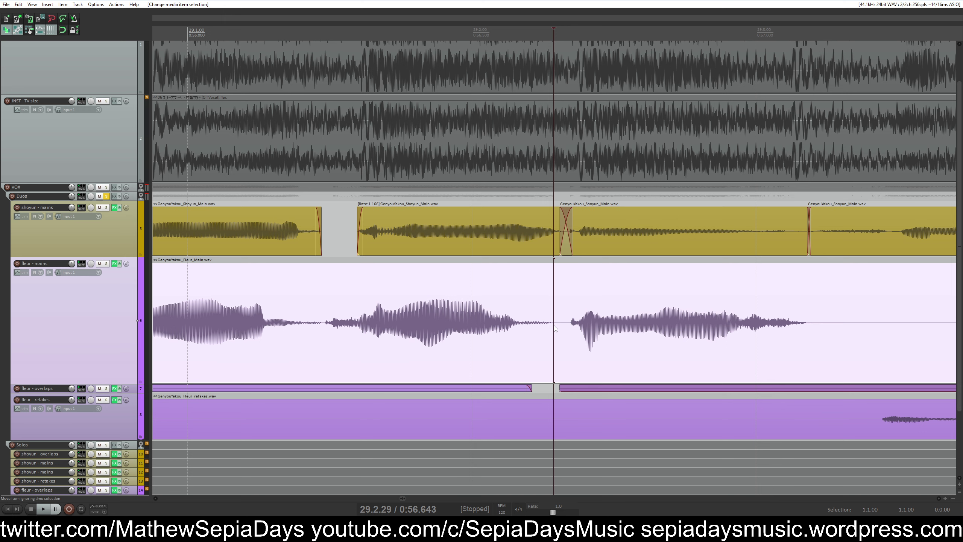
key(s)
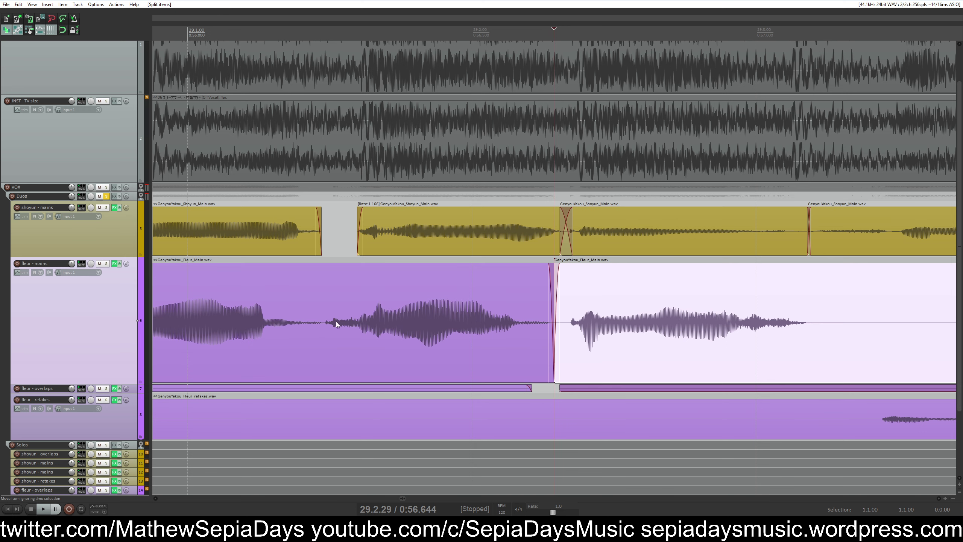
click(324, 324)
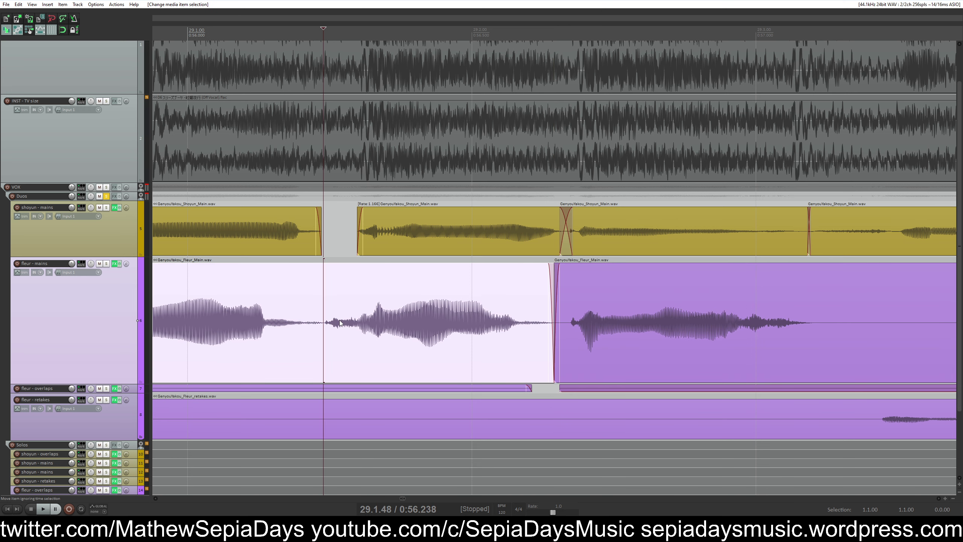
click(325, 323)
key(s)
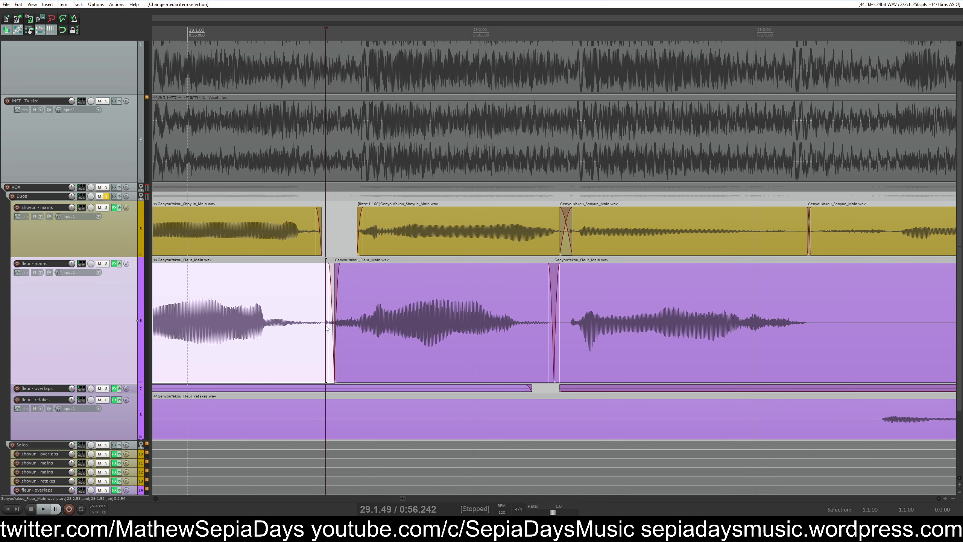
click(324, 329)
mouse_move(344, 274)
mouse_down()
mouse_move(355, 270)
mouse_move(348, 266)
mouse_up()
Stretch the end of the isolated fleur - mains note to about 29.2.40 at rate 0.872 and nudge the clip slightly earlier
click(363, 242)
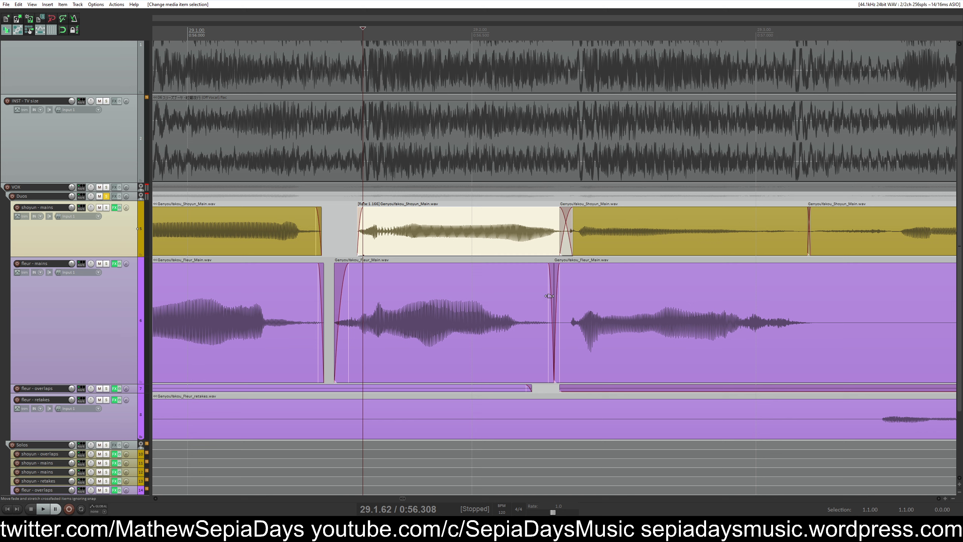
drag(553, 293, 586, 294)
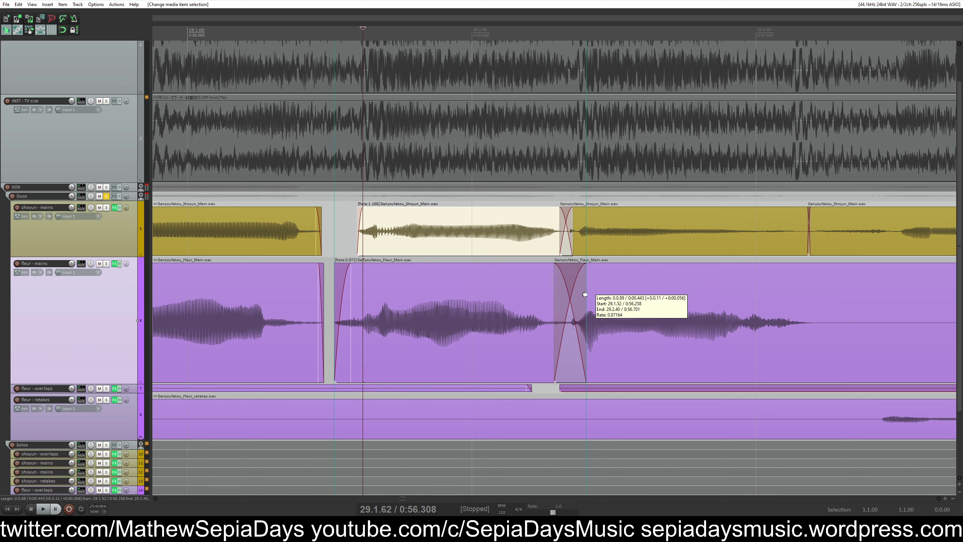
drag(499, 317, 497, 317)
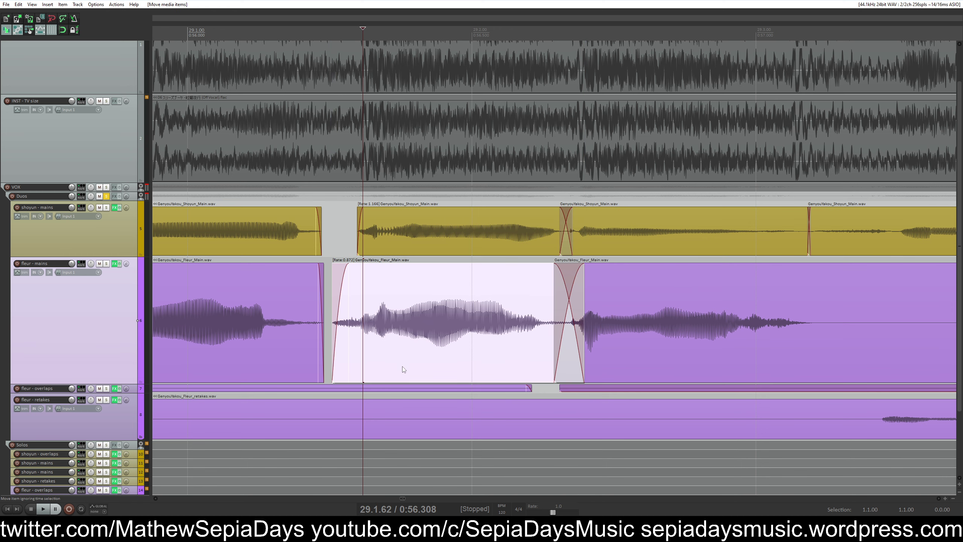
Play the passage before the stretched notes with Duos soloed, then release the solo and play it with the backing
scroll(444, 334, down, 4)
click(444, 334)
key(space)
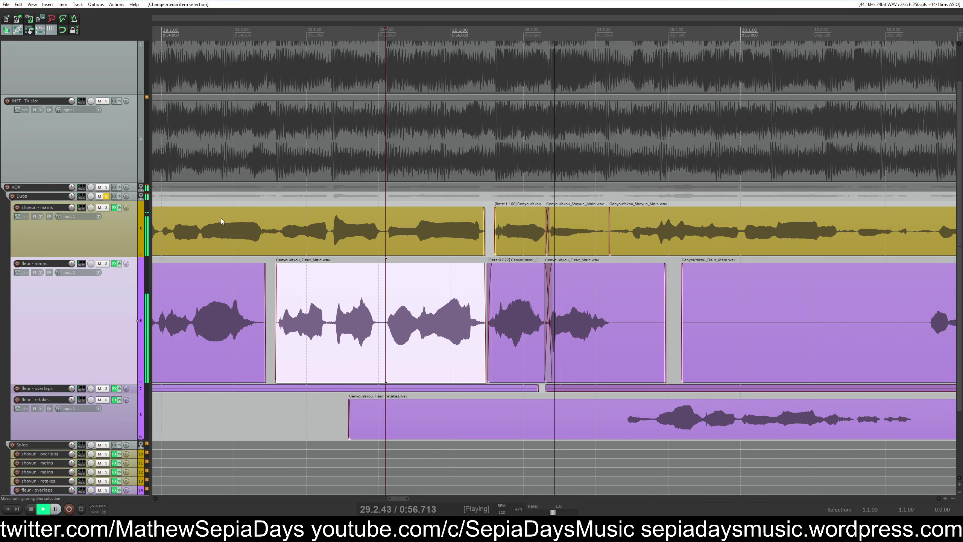
key(space)
click(106, 195)
key(space)
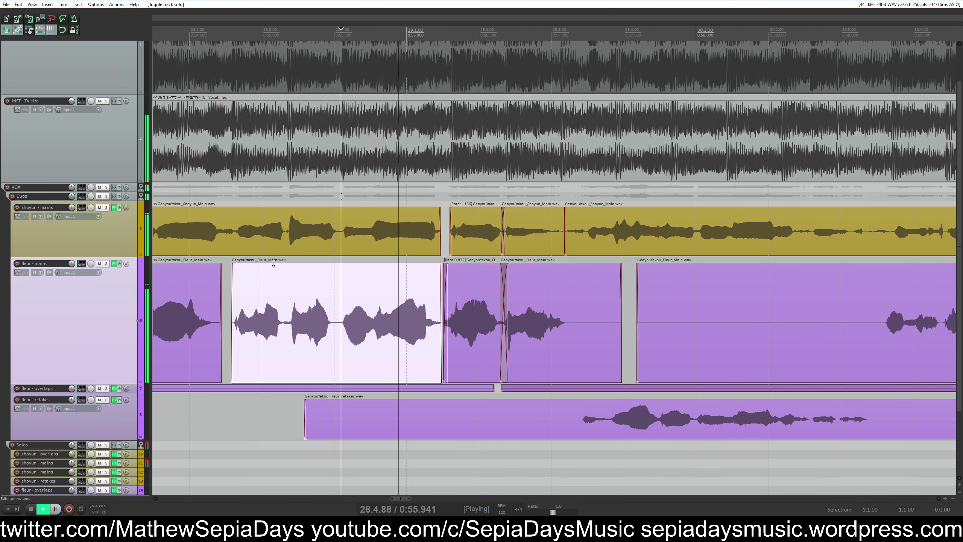
key(space)
click(331, 246)
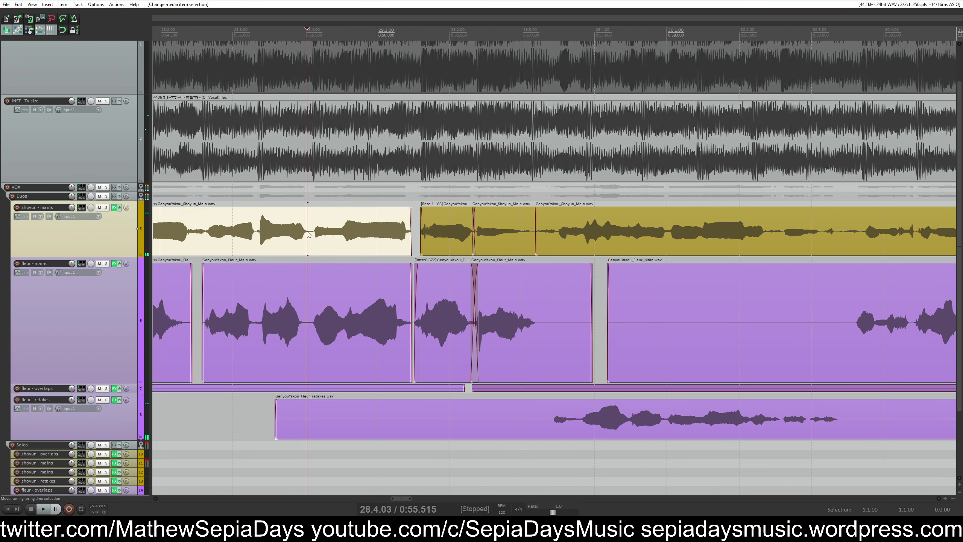
Examine the shoyun - mains onsets around 28.4.10 and 28.4.61 up close, then solo Duos and play from 28.4.52
scroll(331, 246, up, 3)
click(554, 239)
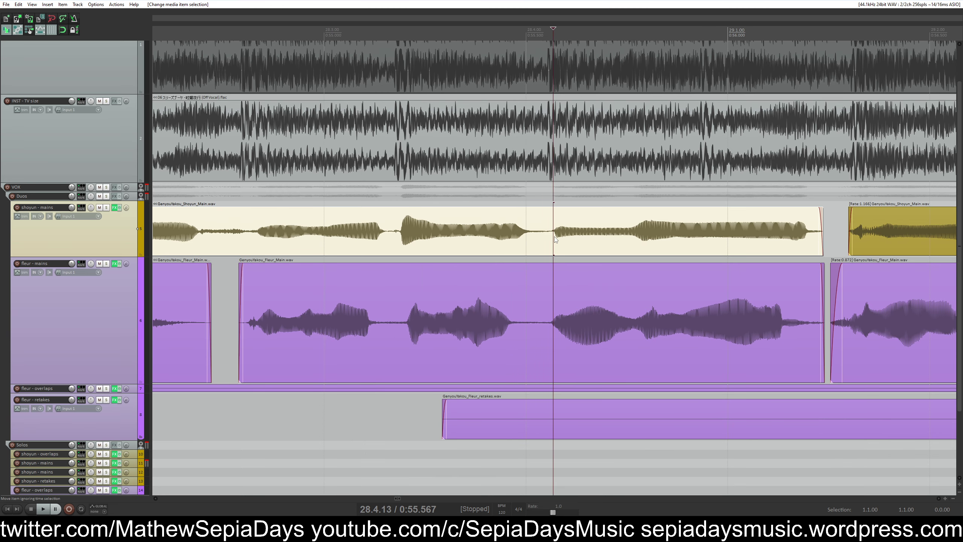
scroll(474, 212, right, 4)
click(422, 229)
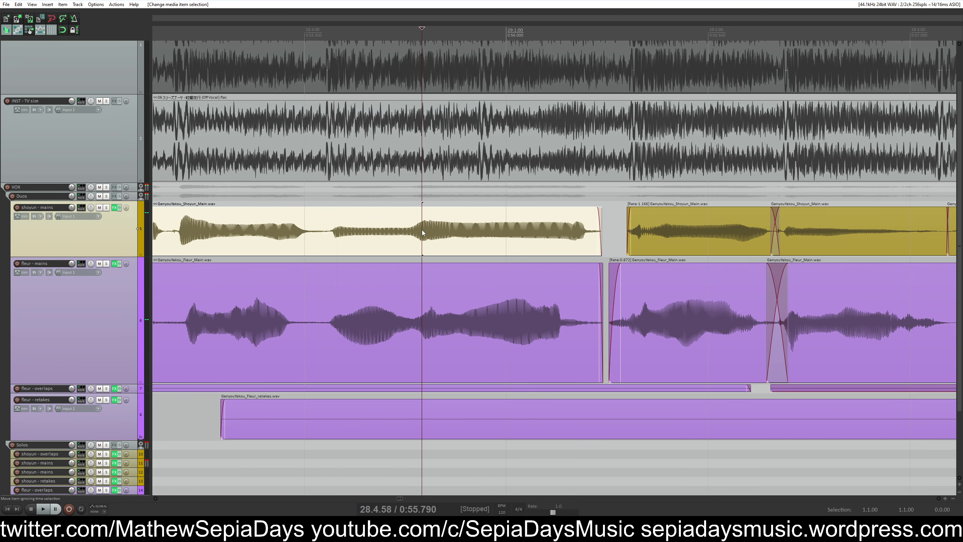
click(427, 234)
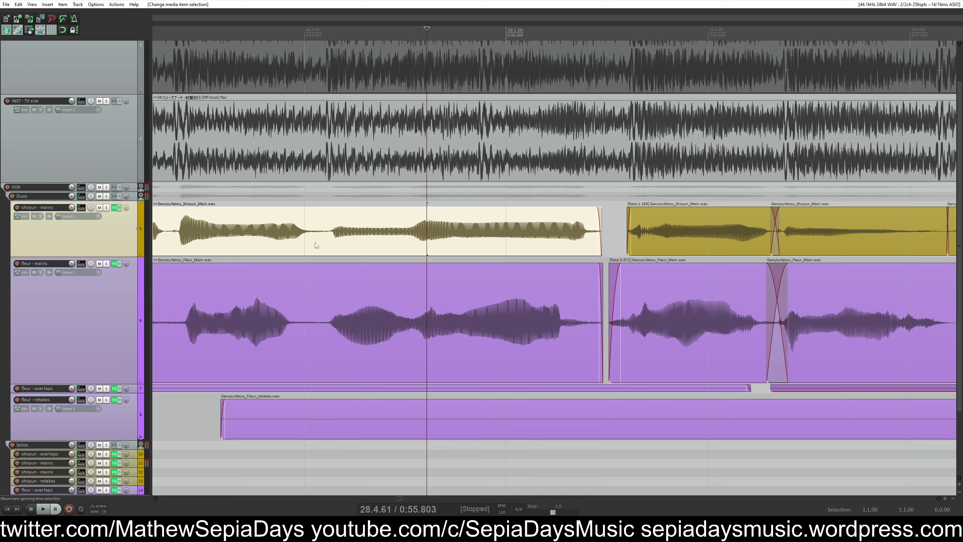
click(326, 245)
scroll(326, 244, right, 1)
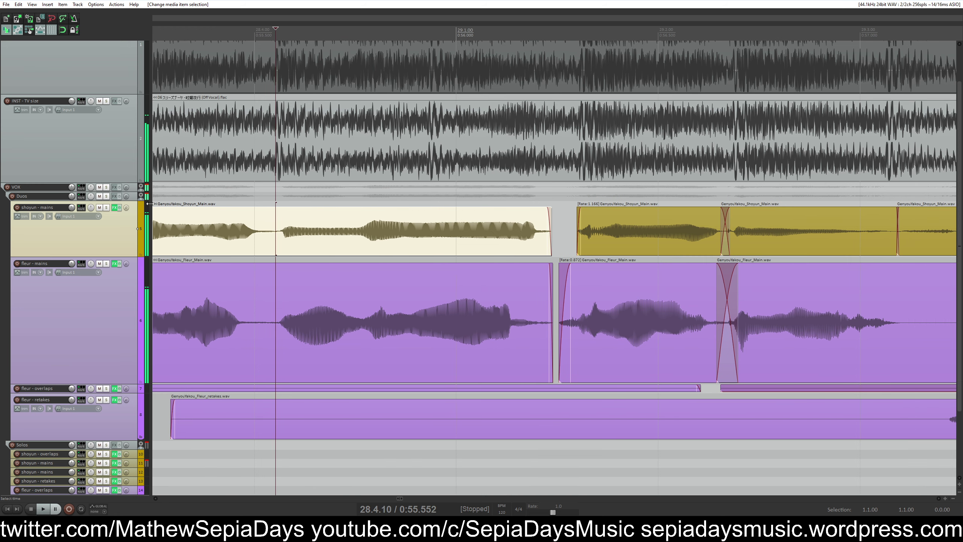
click(106, 196)
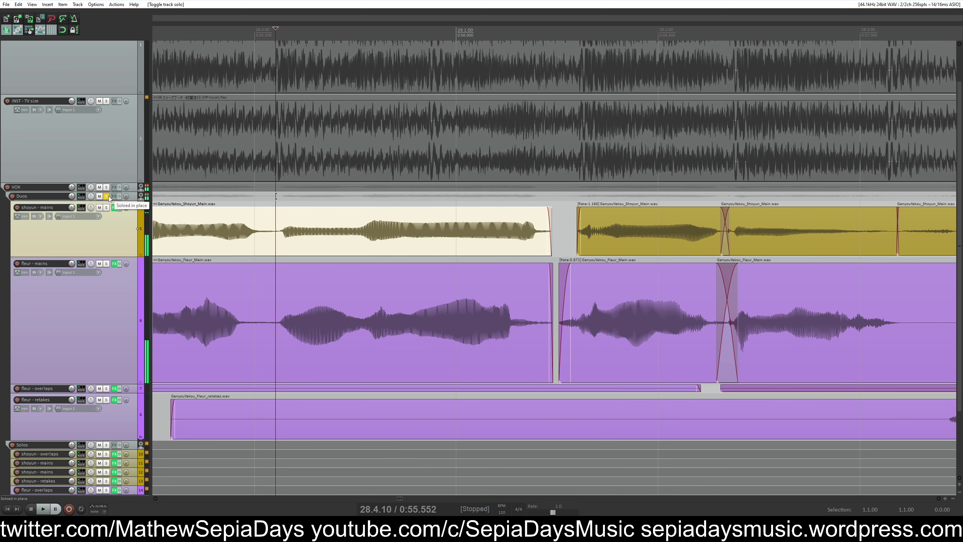
click(360, 229)
key(space)
key(space)
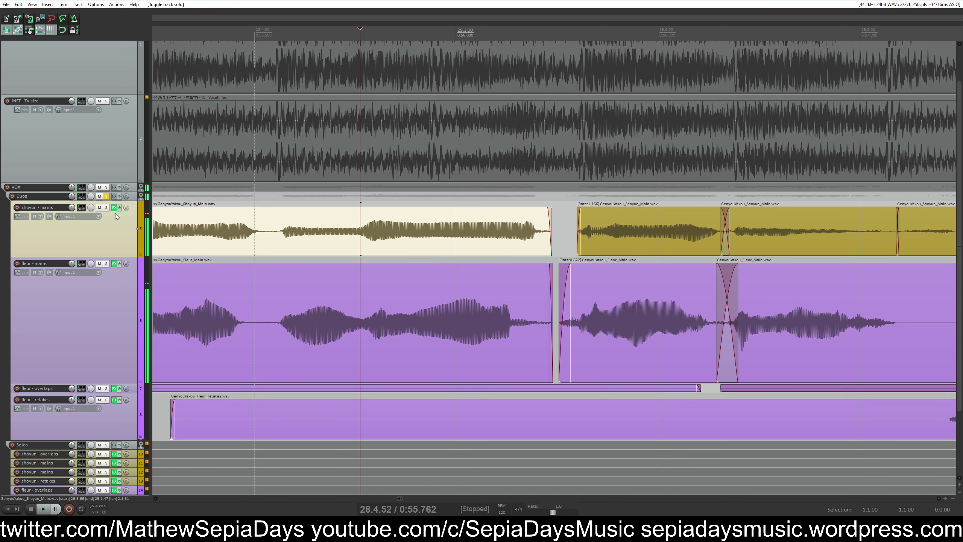
Listen to the notes around 28.4.14 to 28.4.61 on soloed shoyun - mains, then release its solo
click(107, 208)
key(space)
click(281, 239)
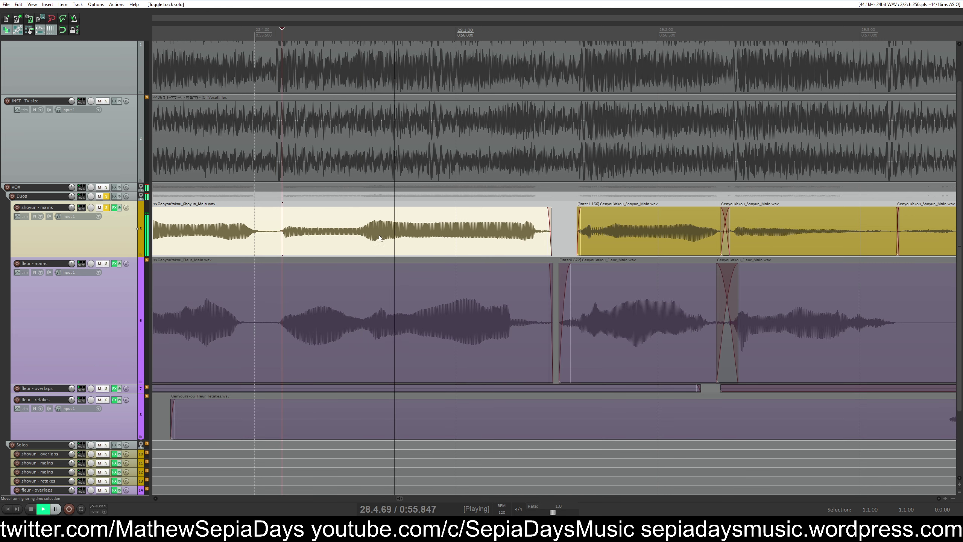
click(378, 229)
key(space)
click(107, 209)
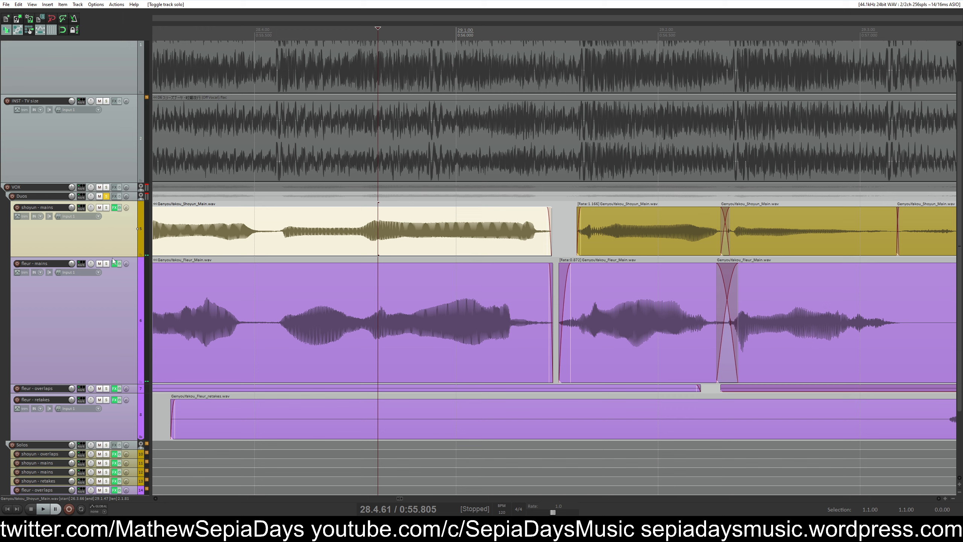
Listen to the matching fleur - mains notes from 28.4.56 and 28.4.16 with that track soloed, then release its solo
click(107, 263)
click(367, 322)
key(space)
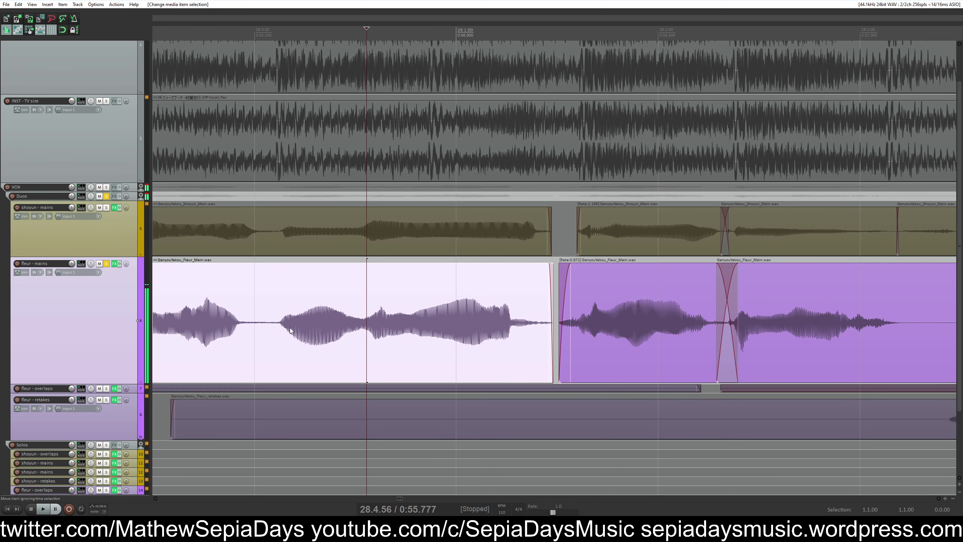
click(288, 322)
click(288, 322)
key(space)
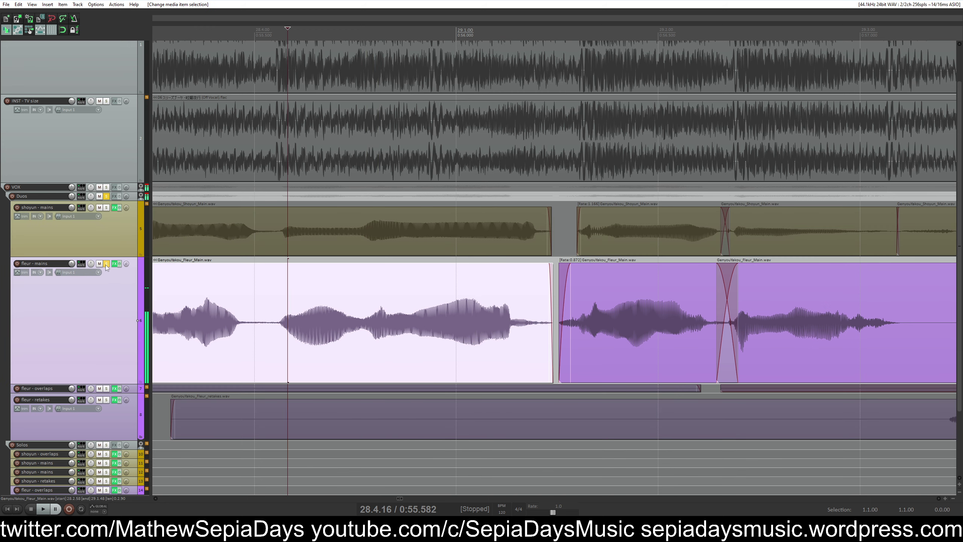
click(107, 263)
Compare the onsets again by soloing shoyun - mains at 28.4.52 and fleur - mains at 28.4.13, releasing each solo
click(106, 208)
click(359, 235)
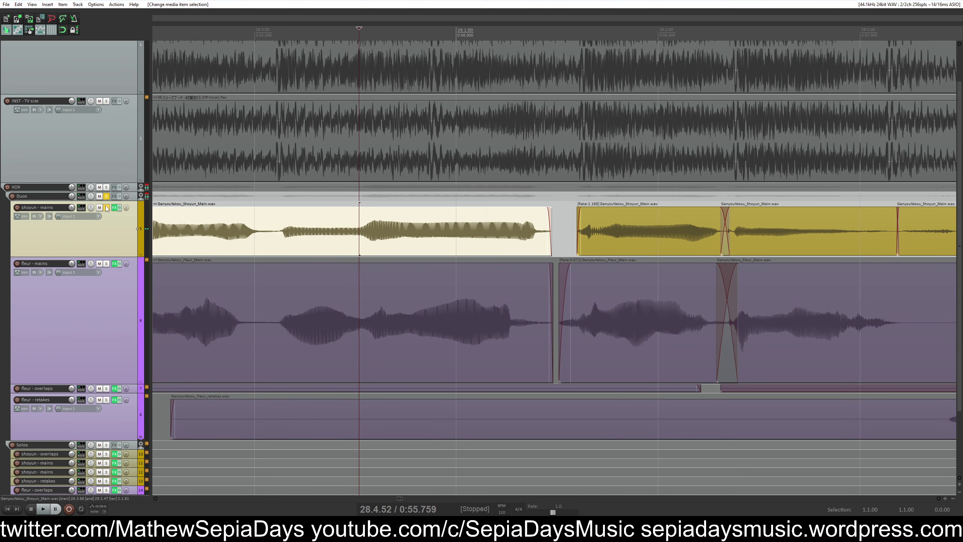
key(F6)
click(362, 230)
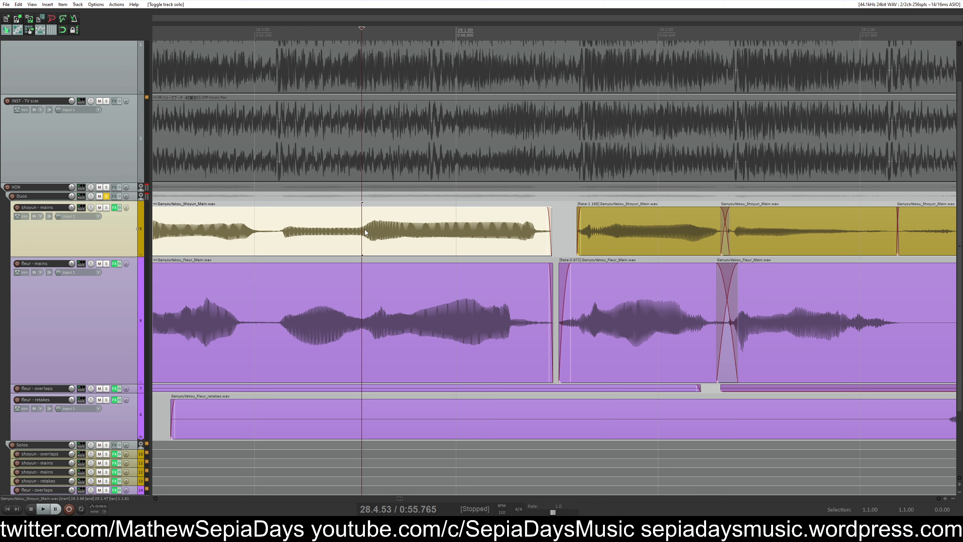
click(280, 307)
click(106, 264)
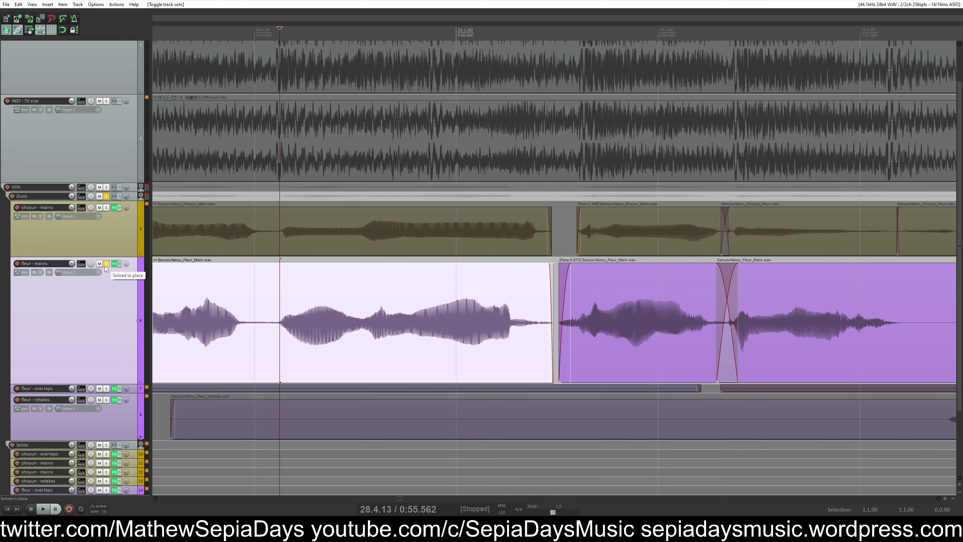
click(106, 264)
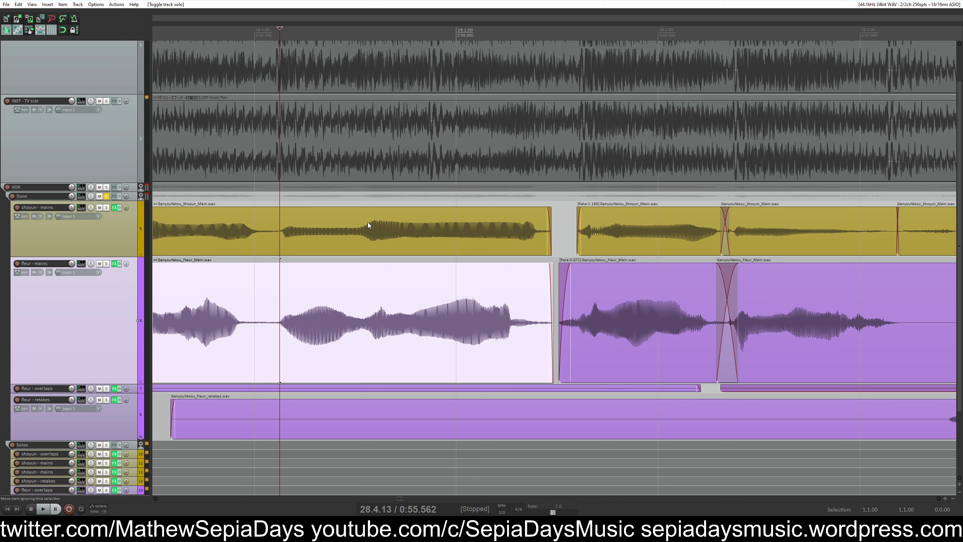
Split shoyun - mains at 28.4.62 and lengthen the fades at the split, with the fade-out about 0.096 s
click(379, 226)
key(s)
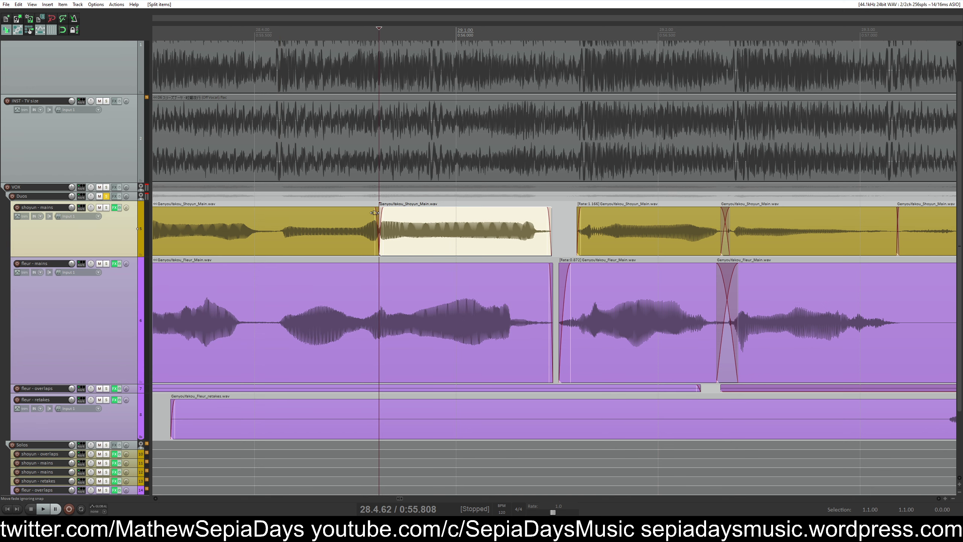
mouse_move(379, 209)
mouse_down()
mouse_move(330, 216)
mouse_move(401, 213)
mouse_move(364, 217)
mouse_up()
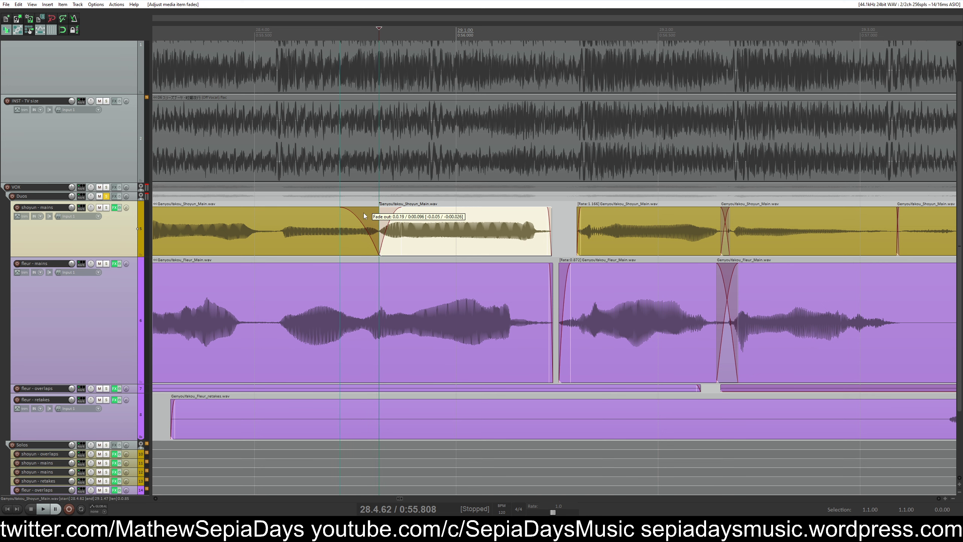
Play the newly split shoyun - mains passage with the backing, then with Duos soloed
click(106, 195)
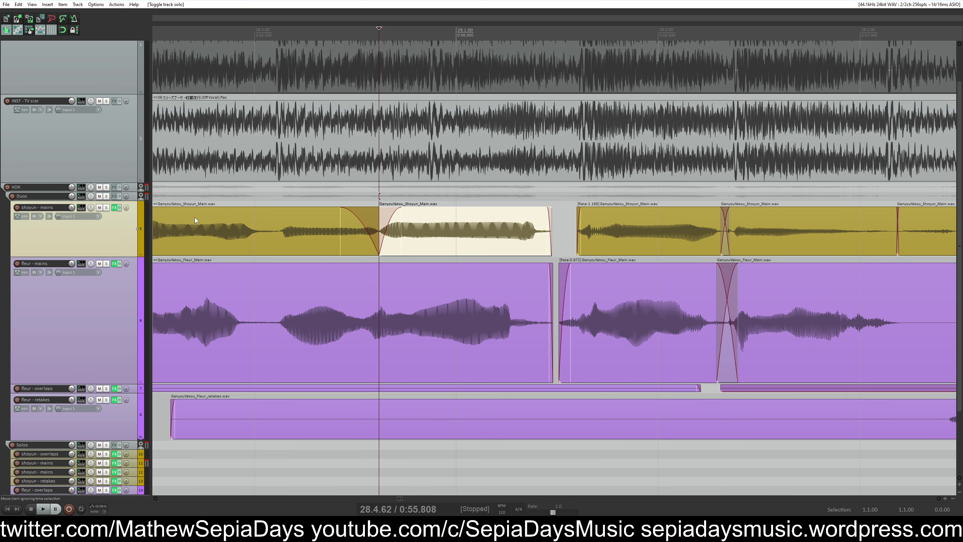
click(196, 220)
key(space)
click(245, 232)
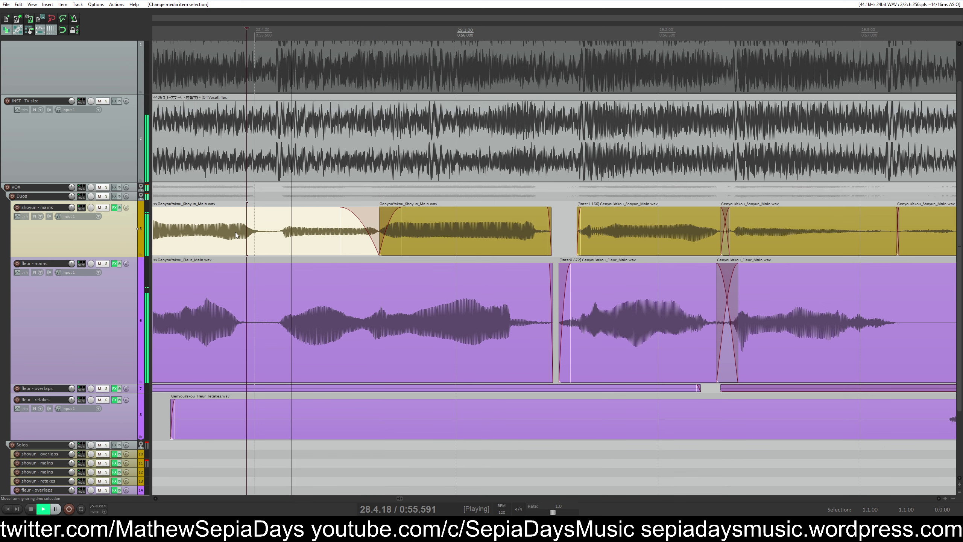
click(106, 196)
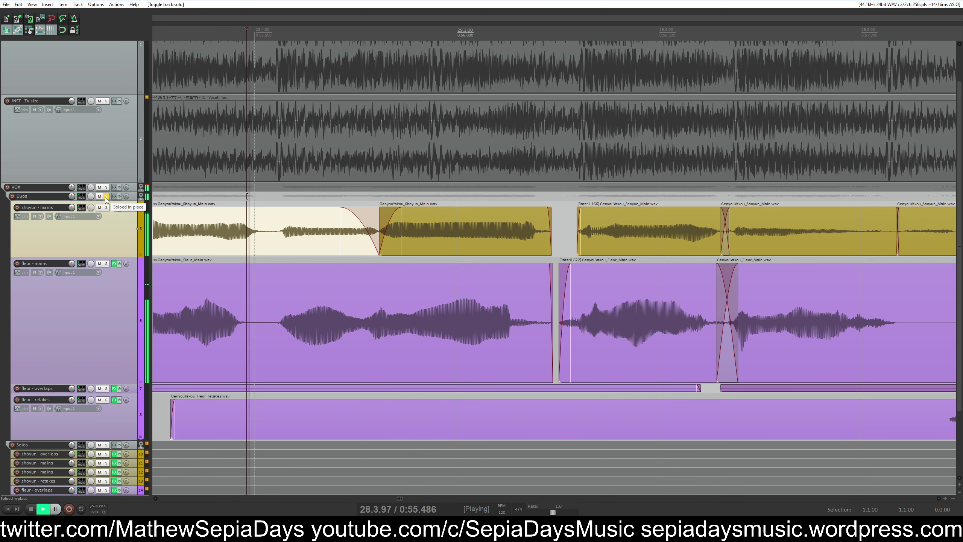
key(space)
Release the Duos solo, split shoyun - mains at 28.4.12 and stretch the following join earlier, at rates 1.132 and 0.937
click(107, 196)
key(s)
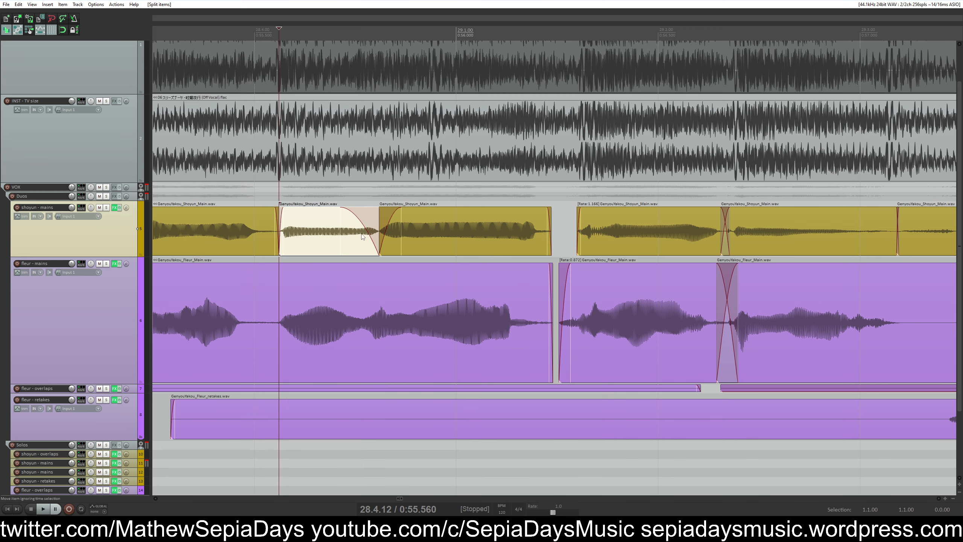
drag(378, 217, 368, 217)
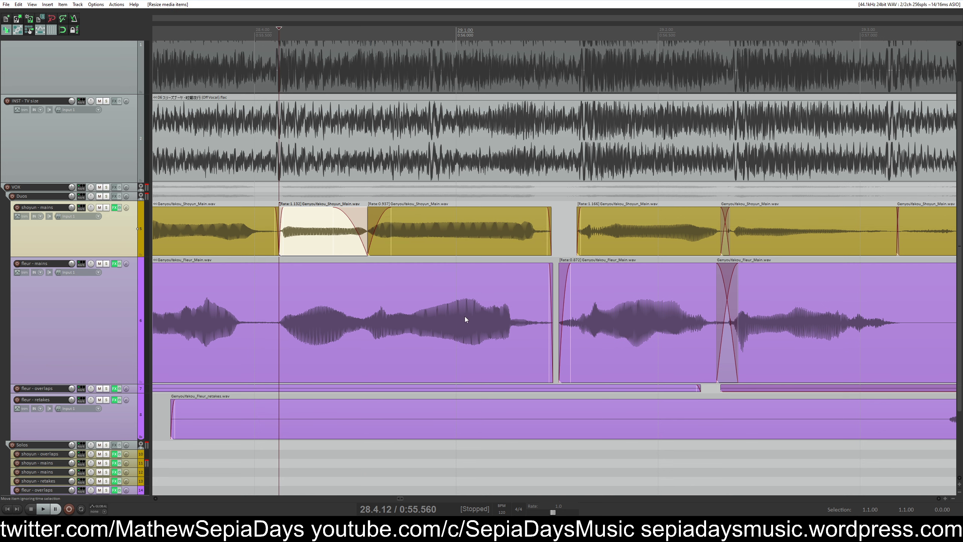
Split fleur - mains at 28.4.53 and widen the gap near 29.1.48 between the new piece and the next stretched clip
click(363, 323)
key(s)
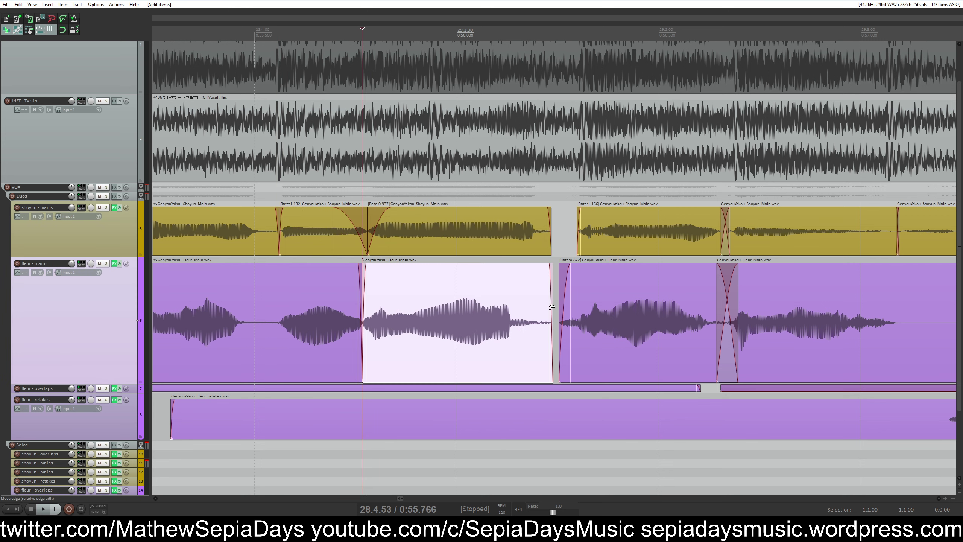
click(533, 246)
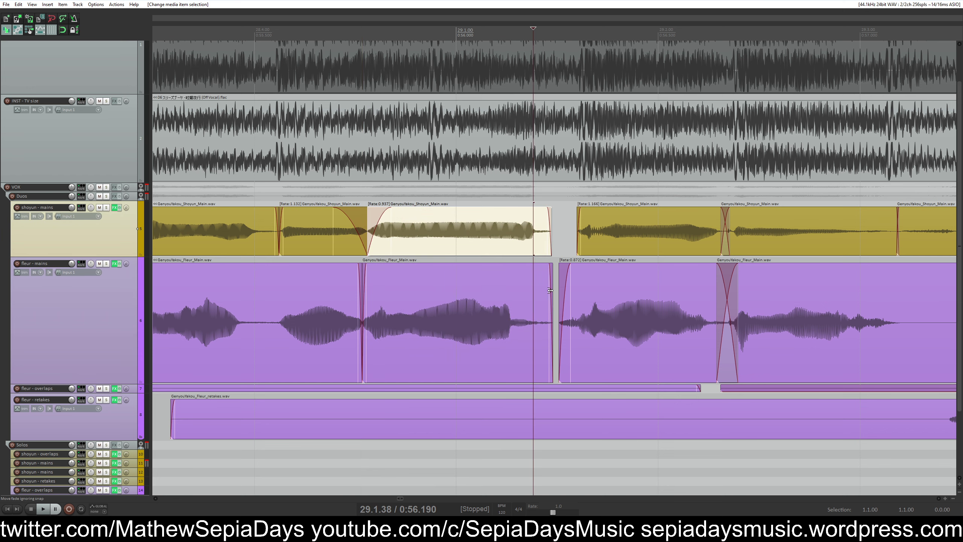
click(551, 312)
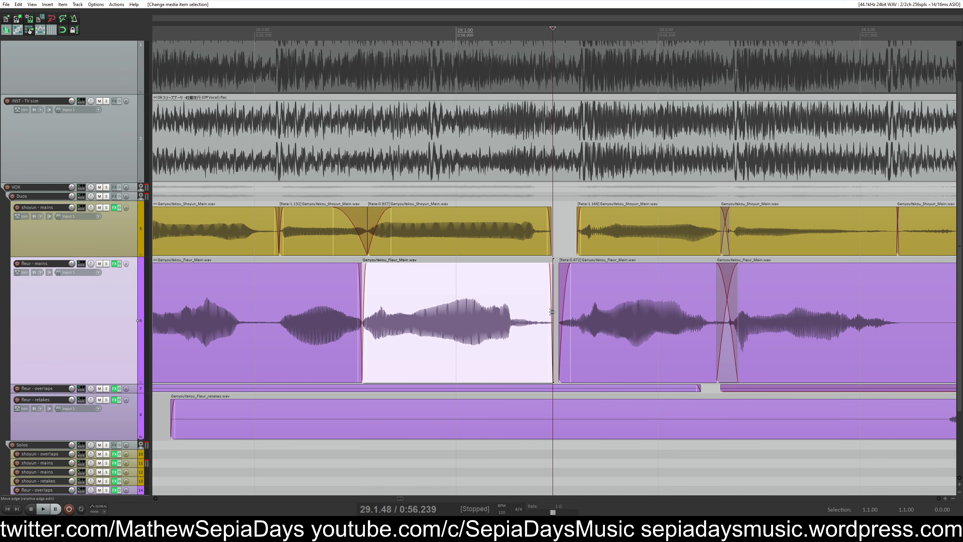
click(560, 311)
drag(560, 311, 546, 308)
Check shoyun's note end at 29.1.38 and stretch the end of fleur's new piece out to the next clip at rate 0.878
click(553, 250)
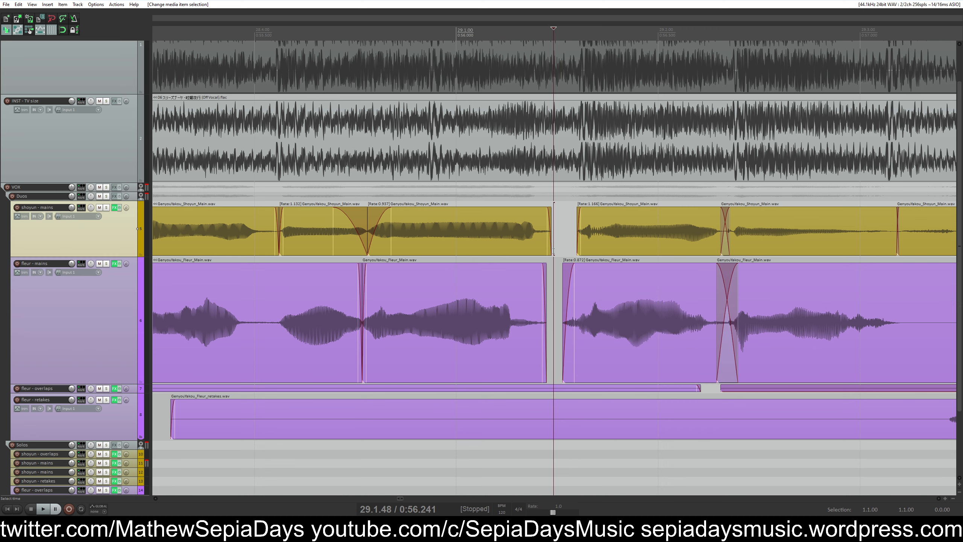
click(537, 243)
click(534, 245)
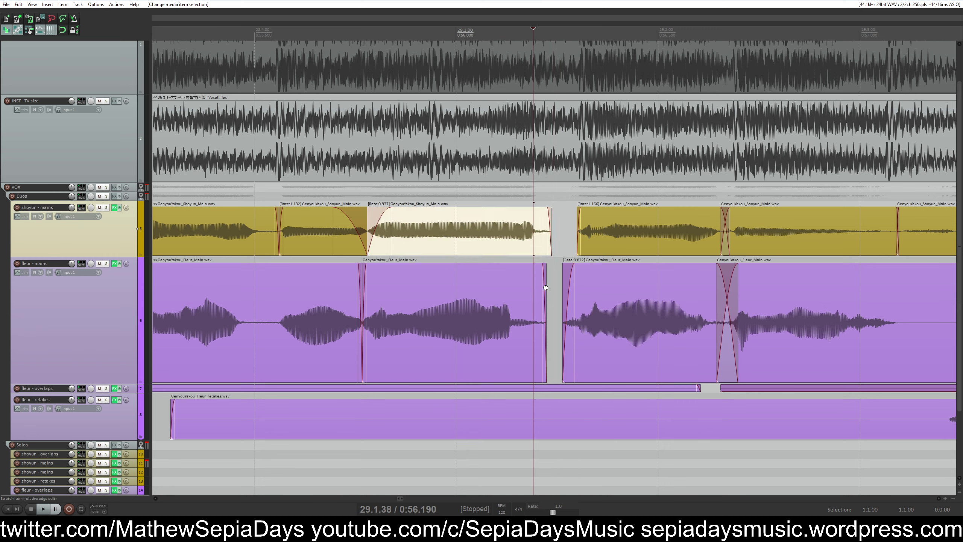
drag(545, 287, 569, 280)
Play the stretched passage from 28.4.09 with the backing, then listen from 29.1.32 on the instrumental
scroll(569, 281, down, 3)
click(425, 304)
key(space)
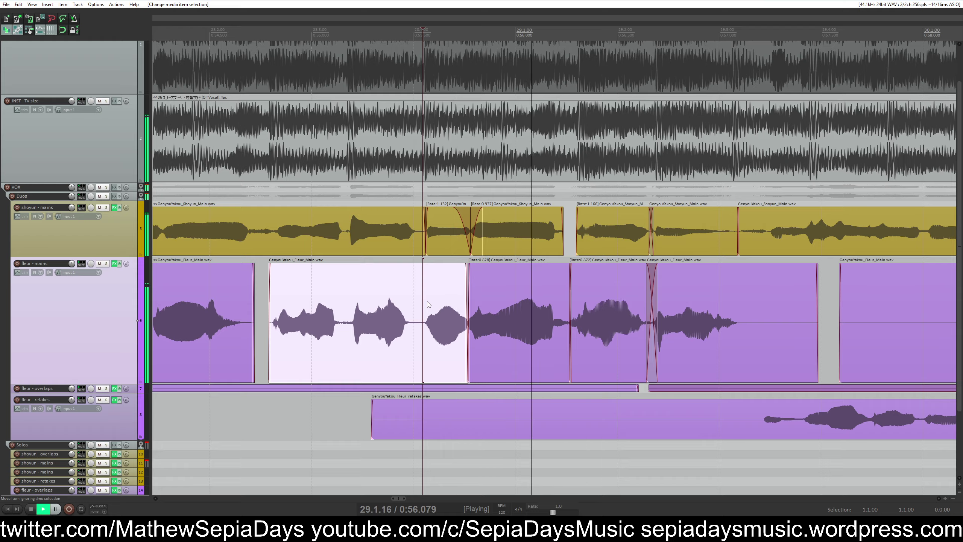
key(space)
key(space)
key(space)
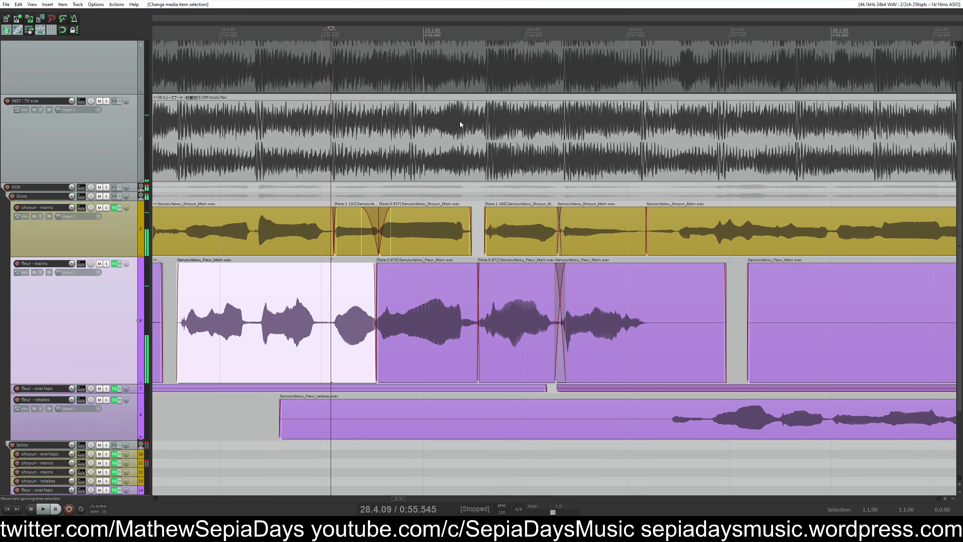
click(458, 124)
key(space)
key(space)
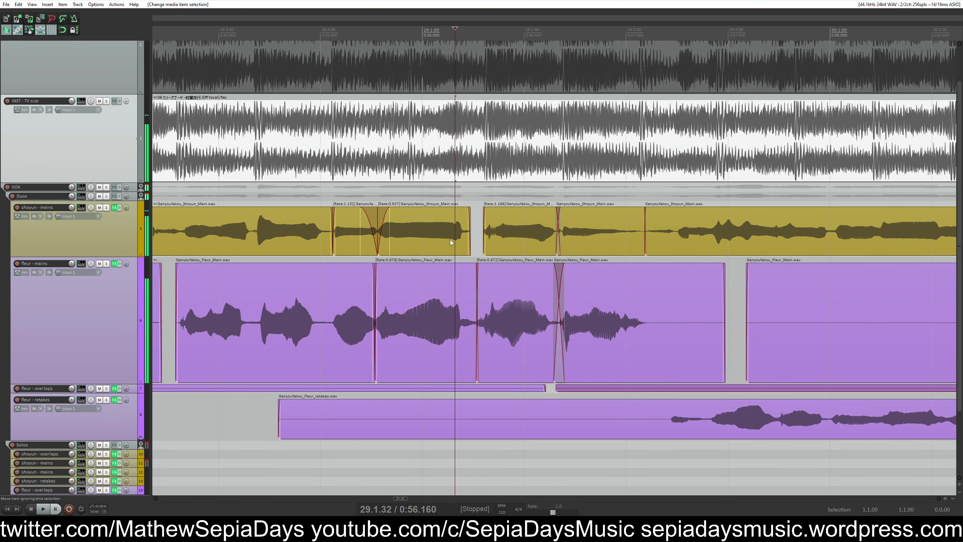
Shorten the ends of the notes before the gap, fleur - mains to rate 0.940 and shoyun - mains to rate 1.009
scroll(451, 242, up, 3)
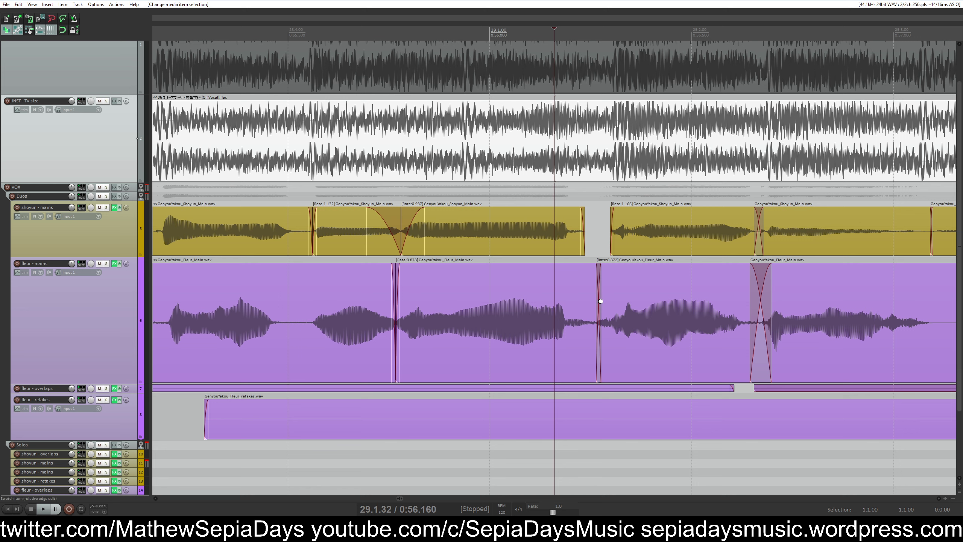
drag(600, 301, 587, 304)
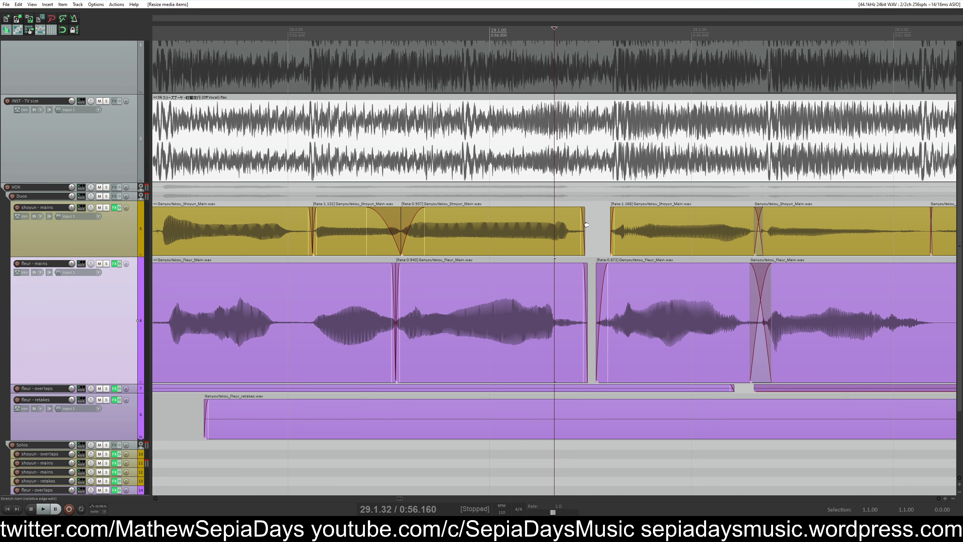
drag(585, 226, 572, 227)
Play the shortened notes from 28.3.94 with the backing to judge where they end
scroll(501, 304, down, 2)
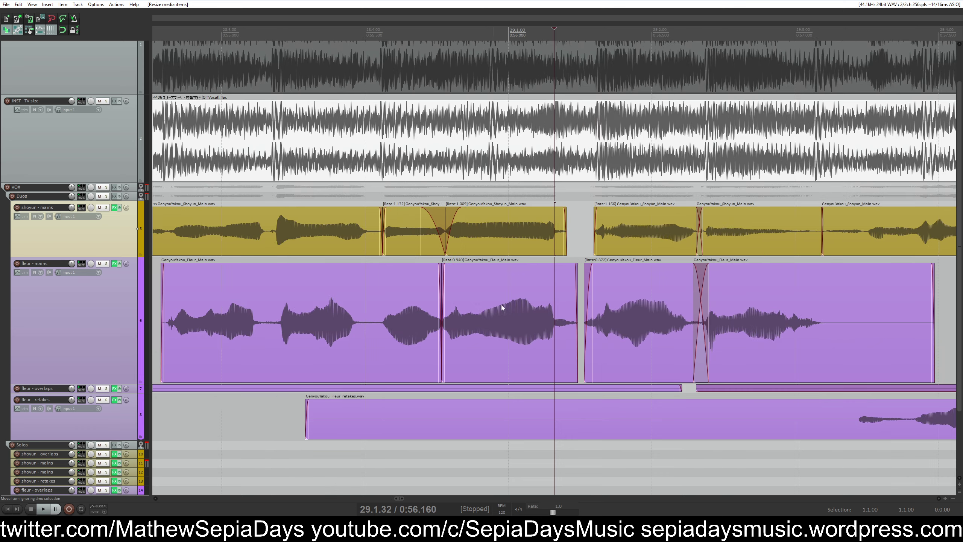
click(357, 282)
key(space)
key(space)
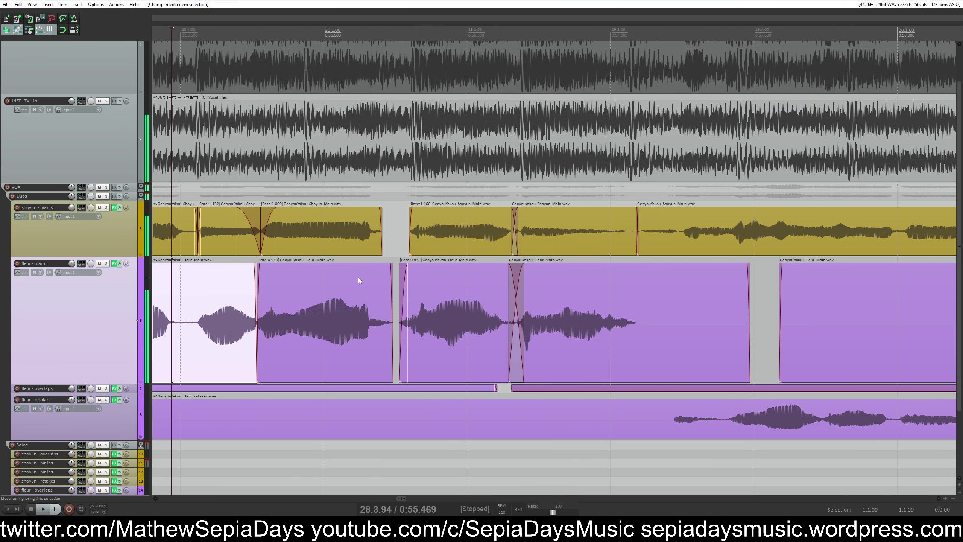
key(space)
key(space)
Stretch the shoyun - mains note's end later at rate 0.957 and the fleur - mains note's end out to the next clip
click(375, 160)
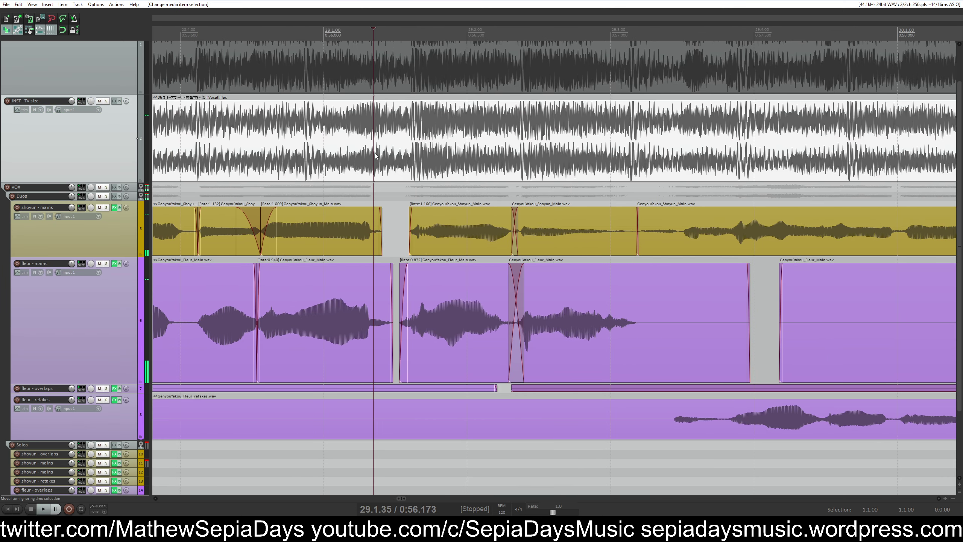
drag(382, 224, 388, 226)
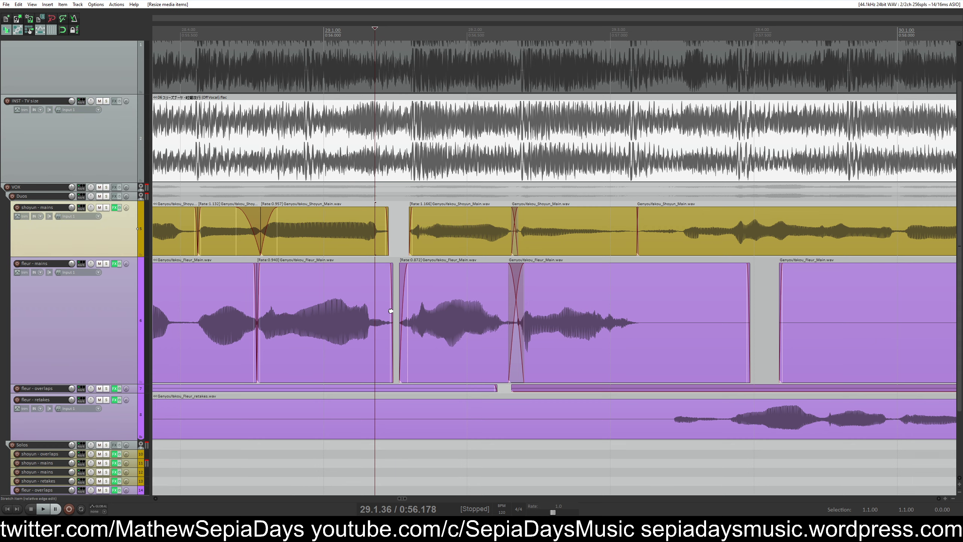
drag(393, 311, 398, 304)
Play the retimed phrase from 28.2.44 with the backing
scroll(398, 303, down, 2)
click(342, 302)
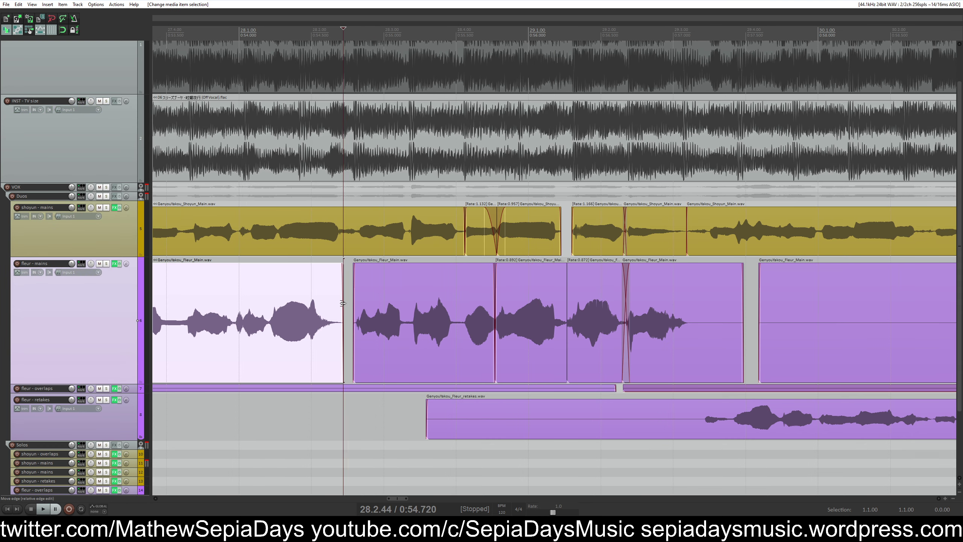
key(space)
key(space)
Split fleur - mains at 28.4.12 to isolate the short note before the stretched piece
scroll(435, 322, up, 5)
click(435, 322)
key(s)
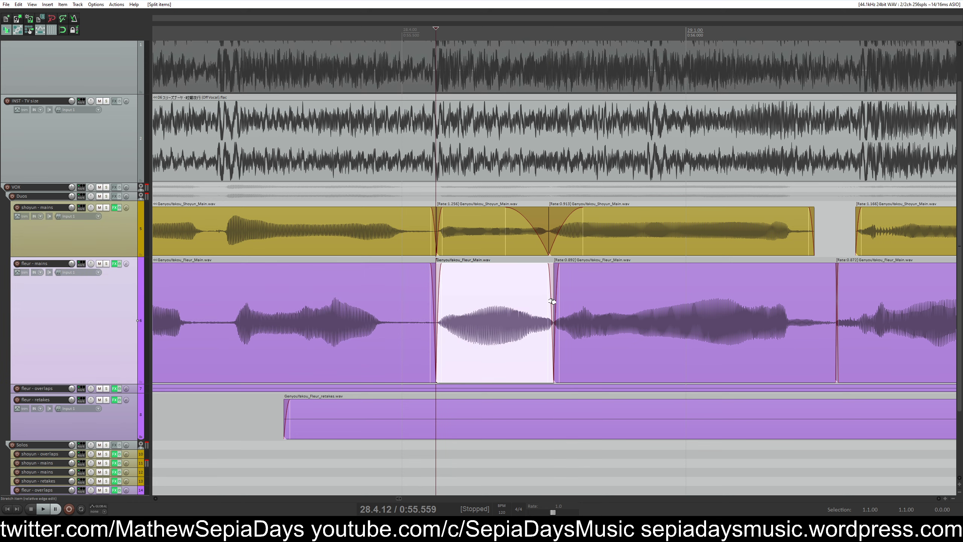
Time-stretch the shared edge after the short fleur - mains note at 28.4.12 slightly earlier, and play back the phrase from about 28.2.86
drag(552, 301, 540, 301)
click(550, 317)
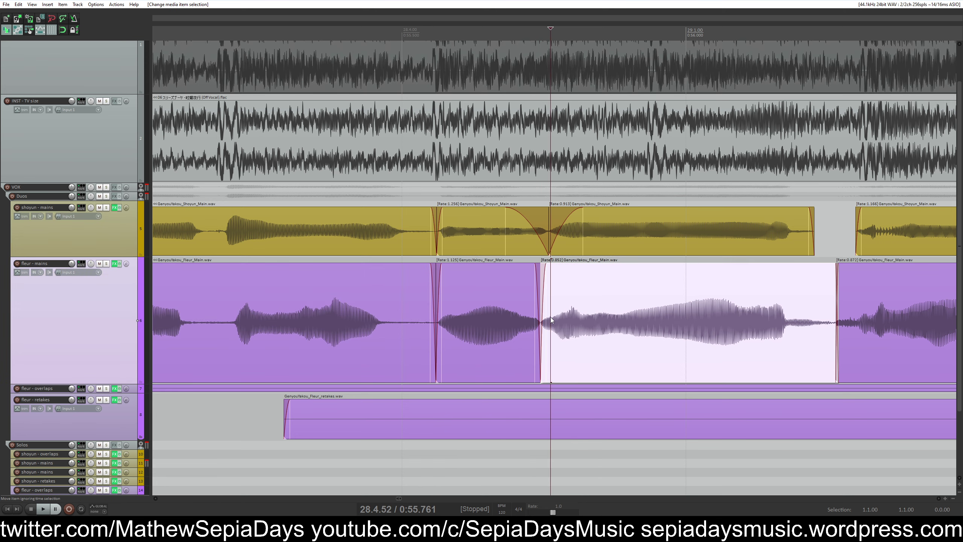
click(371, 325)
scroll(371, 325, right, 5)
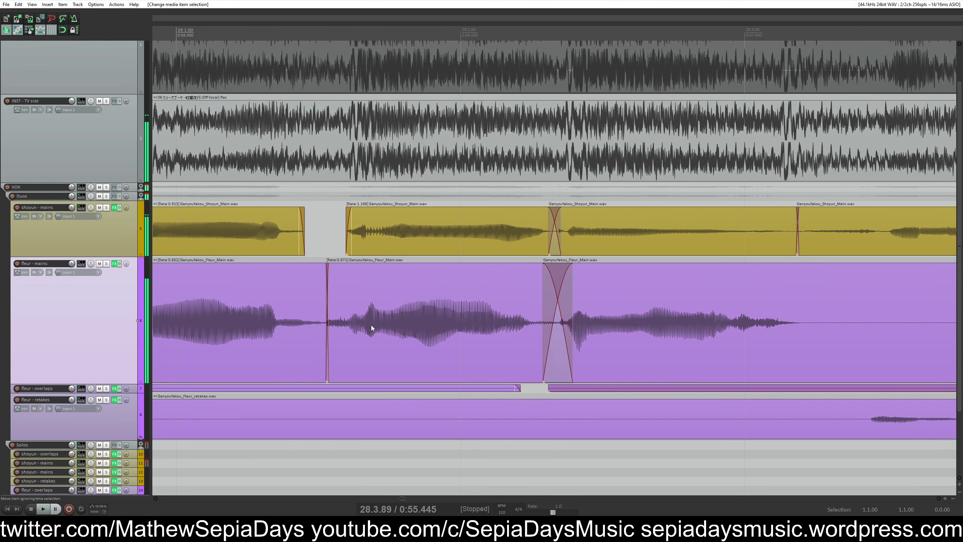
scroll(470, 316, down, 6)
click(277, 282)
key(space)
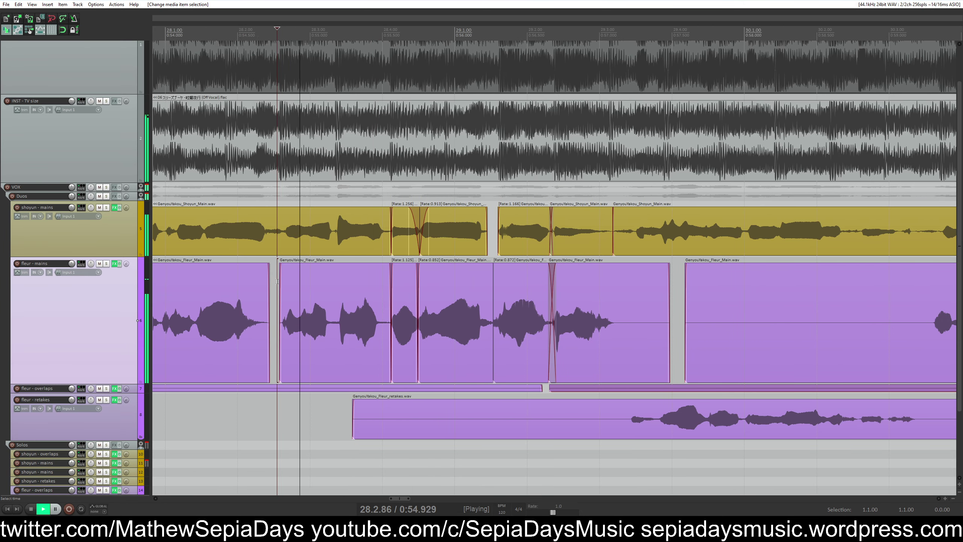
key(space)
Split the shoyun - mains item at 28.3.34 and move the part before the cut slightly earlier, onto the backing track's beat
click(284, 179)
scroll(579, 182, up, 3)
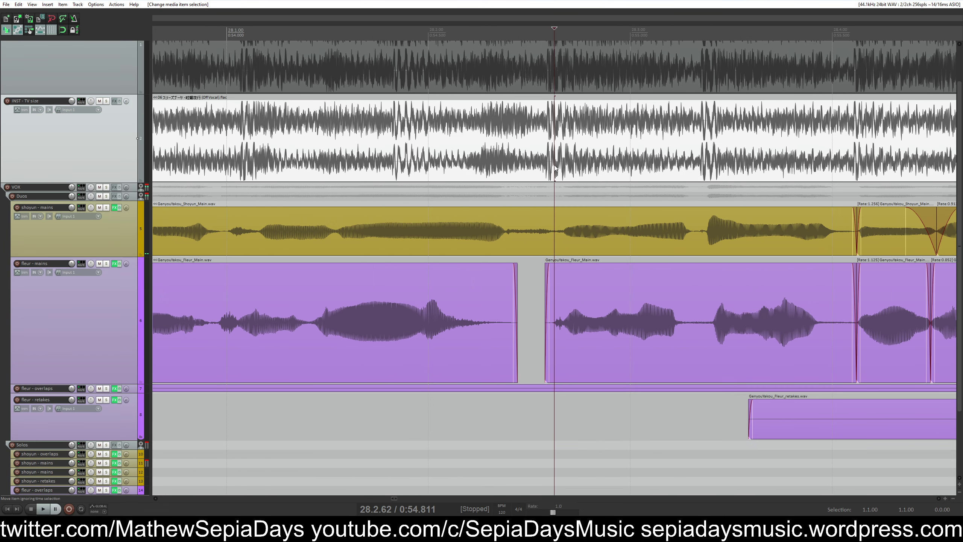
scroll(555, 167, right, 2)
click(539, 235)
key(s)
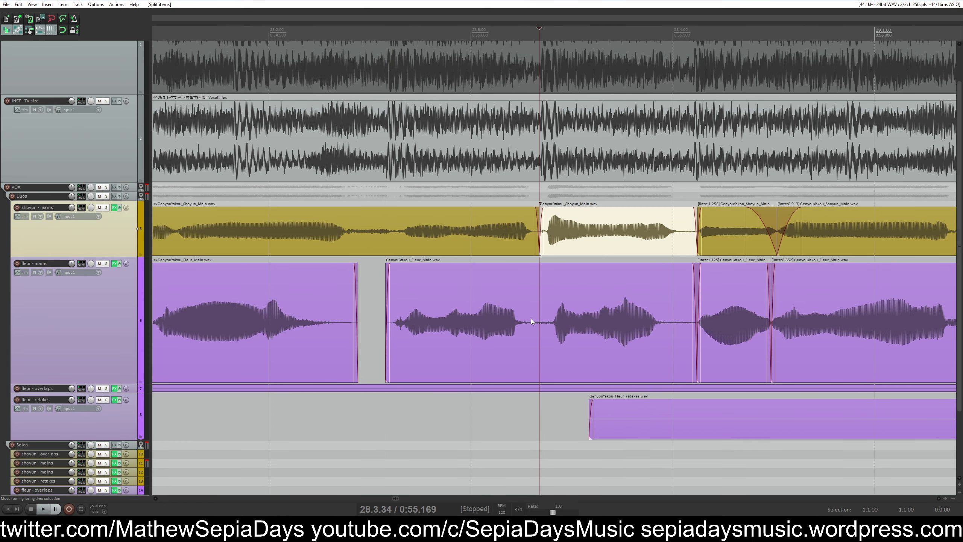
click(534, 325)
mouse_move(391, 234)
mouse_down()
mouse_move(407, 234)
mouse_move(395, 237)
mouse_up()
Split the fleur - mains item at 28.3.34 and move the segment before the cut earlier to line up with shoyun's note at 28.2.61
click(533, 332)
key(s)
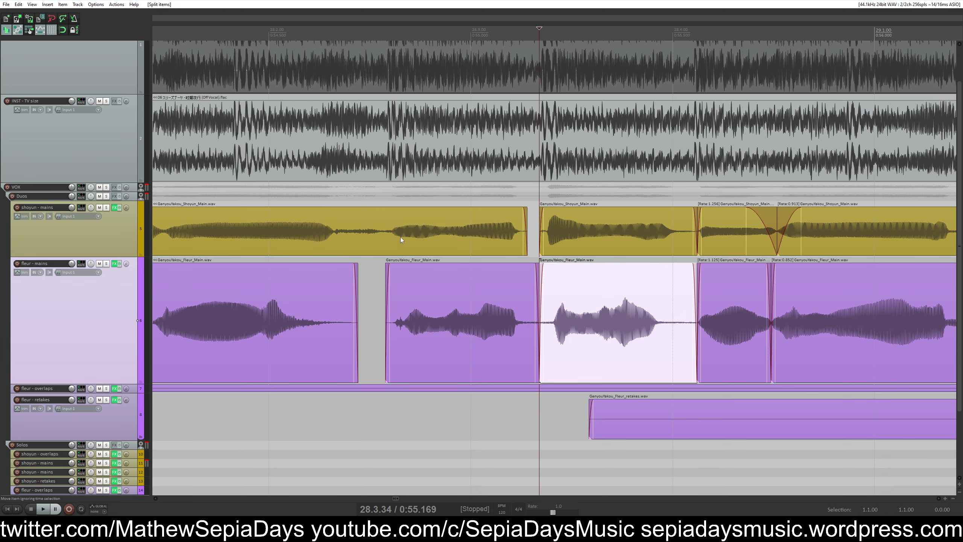
click(394, 235)
drag(412, 305, 403, 305)
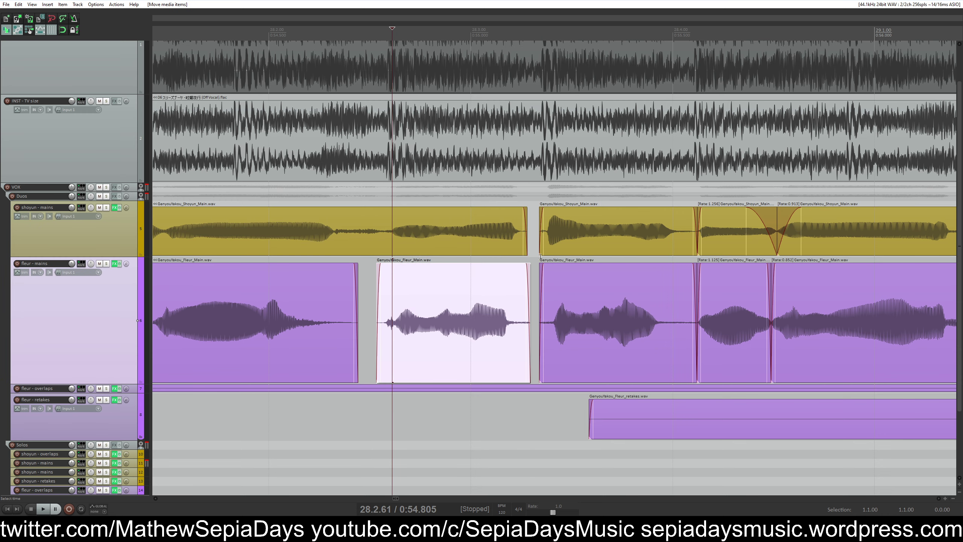
Extend the fleur and shoyun item edges around 28.3.34 to narrow the gaps, and play back the passage
drag(539, 270, 526, 265)
drag(527, 232, 532, 227)
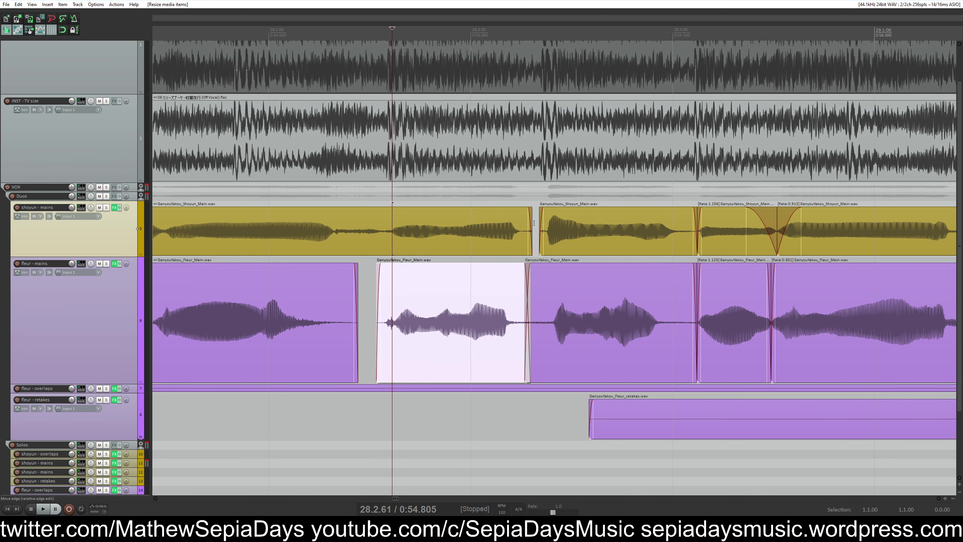
click(446, 232)
key(space)
scroll(466, 279, down, 3)
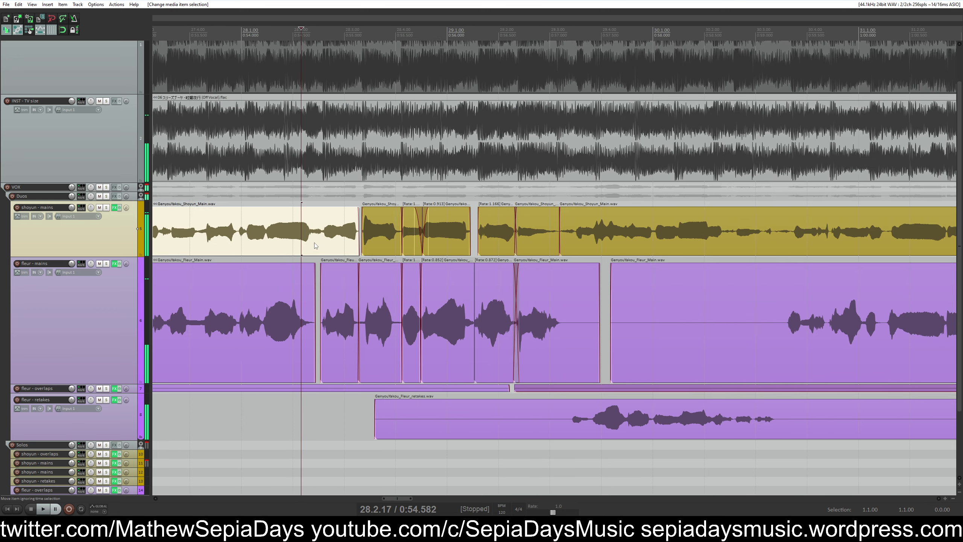
key(space)
Split fleur - mains just before the long note after 28.1 and stretch that note's end later to match shoyun, overlapping the next segment
scroll(329, 234, up, 3)
scroll(329, 235, down, 4)
scroll(399, 244, up, 5)
click(563, 366)
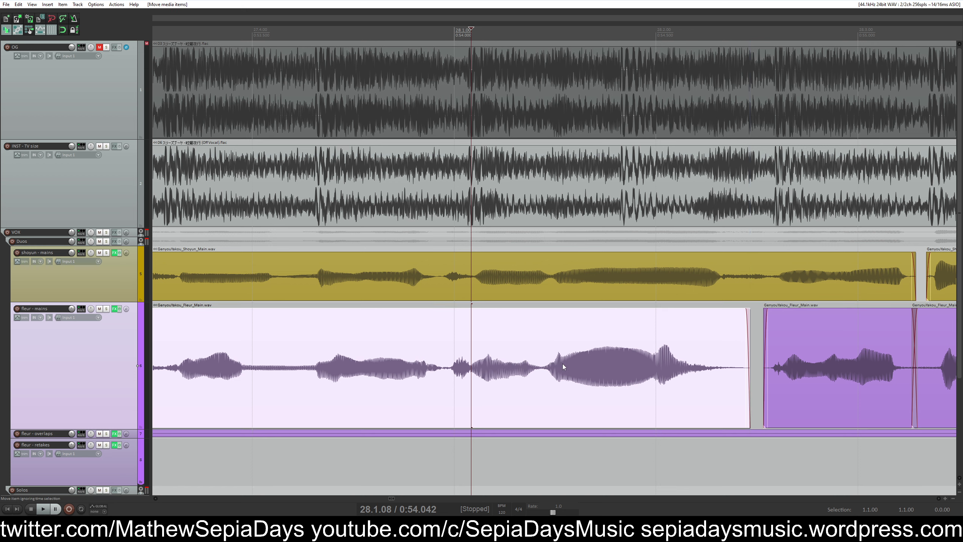
click(546, 371)
key(s)
click(719, 280)
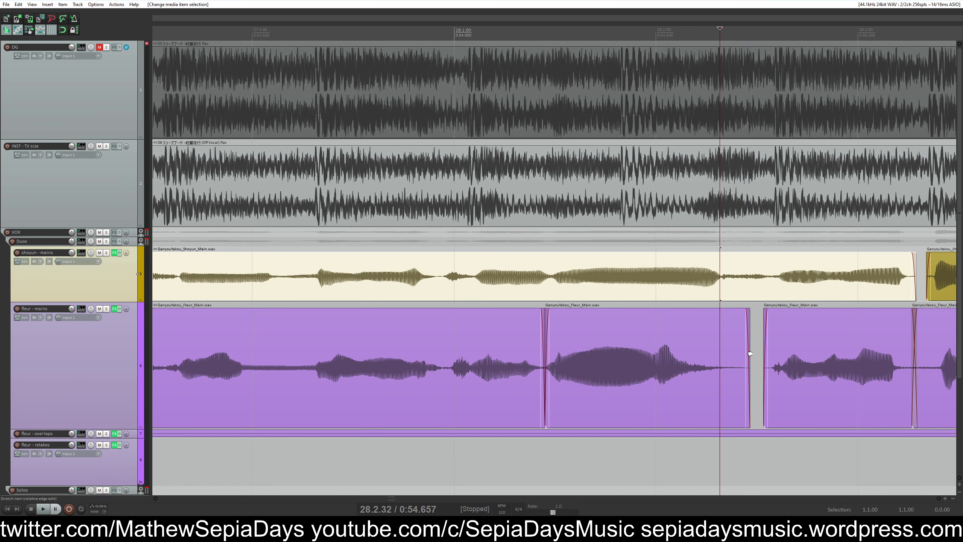
drag(748, 359, 777, 334)
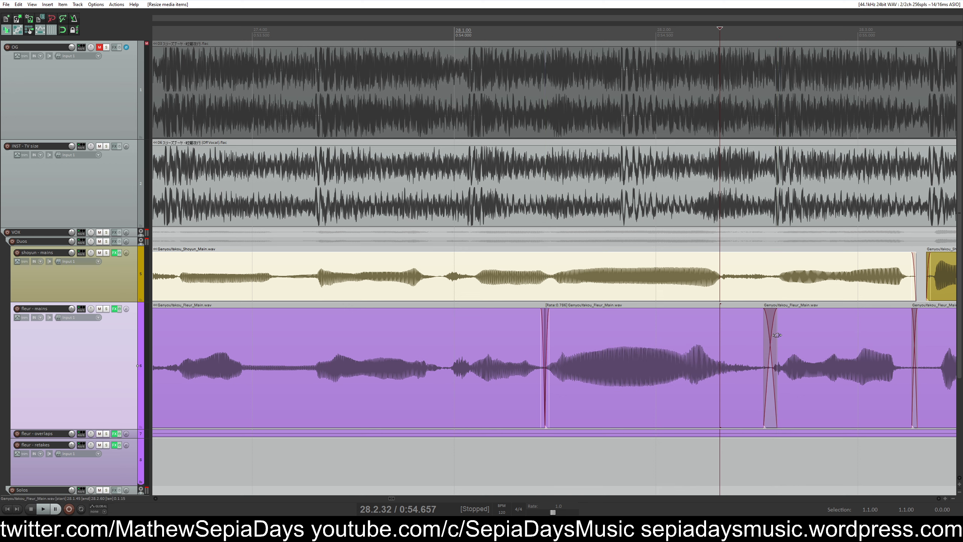
Split shoyun - mains at 28.1.48 and move the part before the cut slightly earlier, onto the beat
click(554, 281)
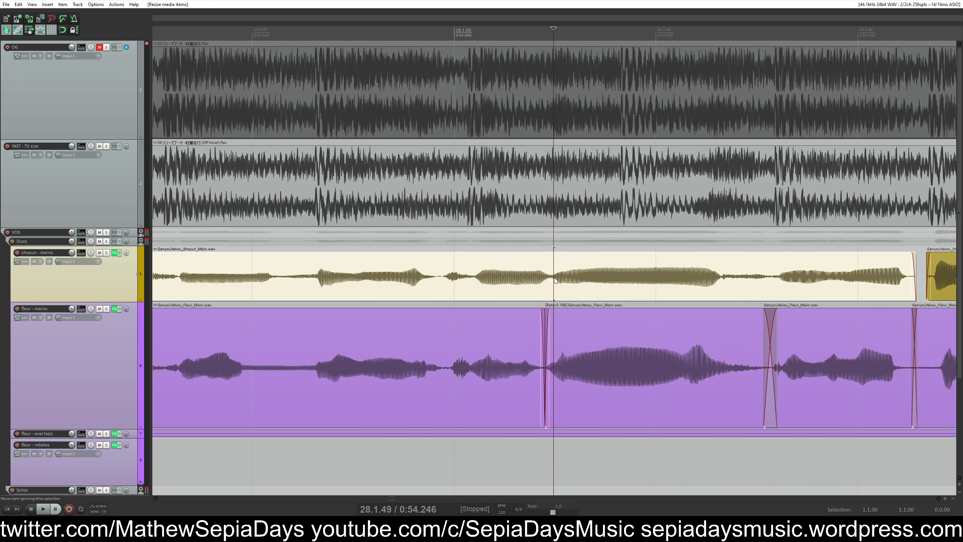
click(474, 285)
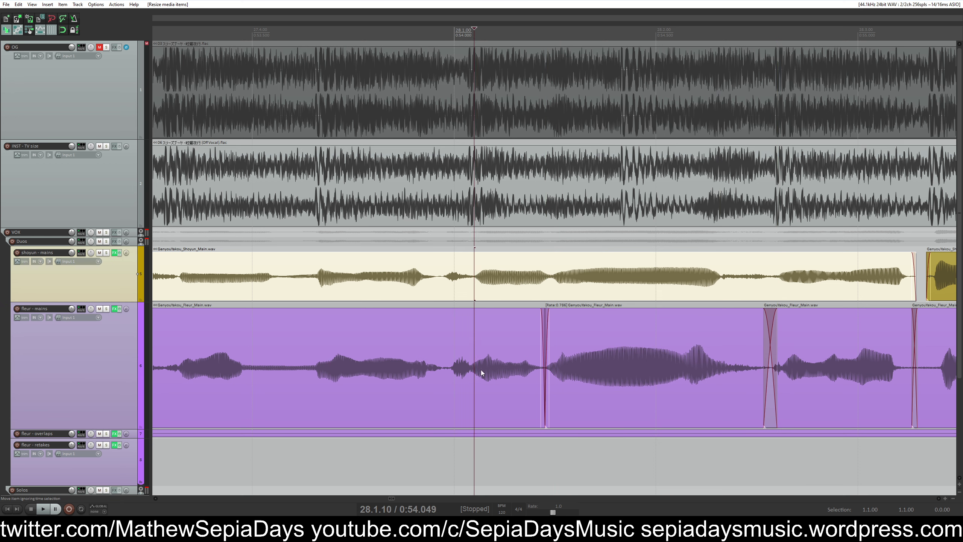
click(472, 271)
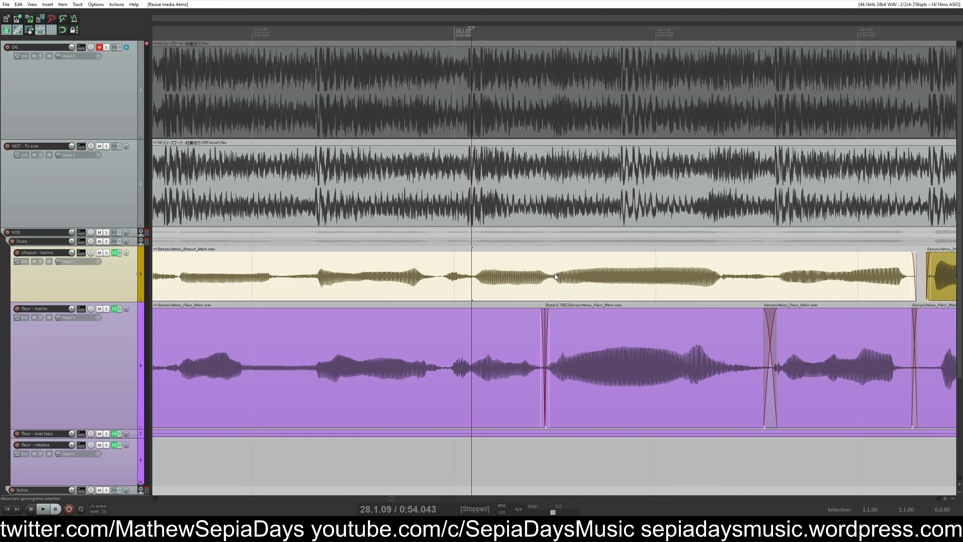
click(552, 279)
key(s)
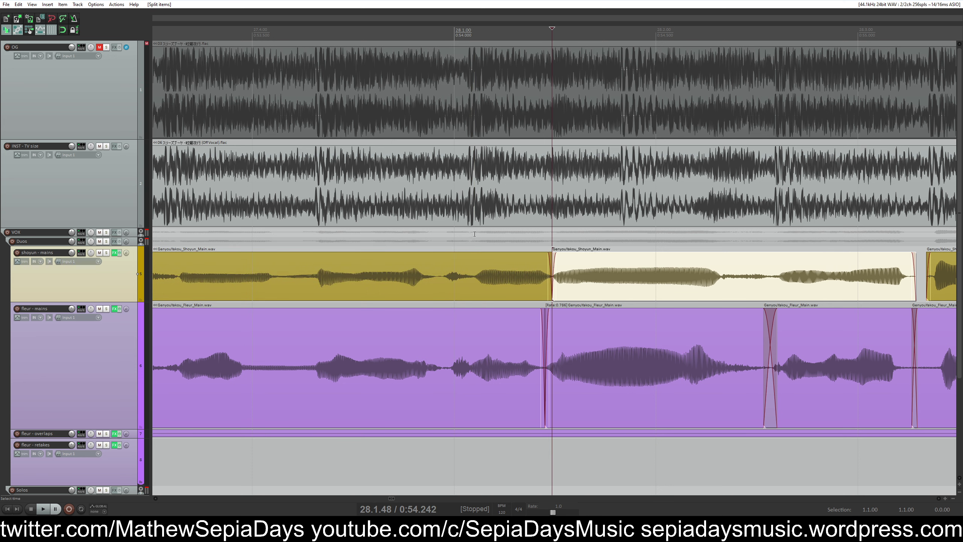
click(474, 243)
click(474, 255)
drag(495, 283, 489, 285)
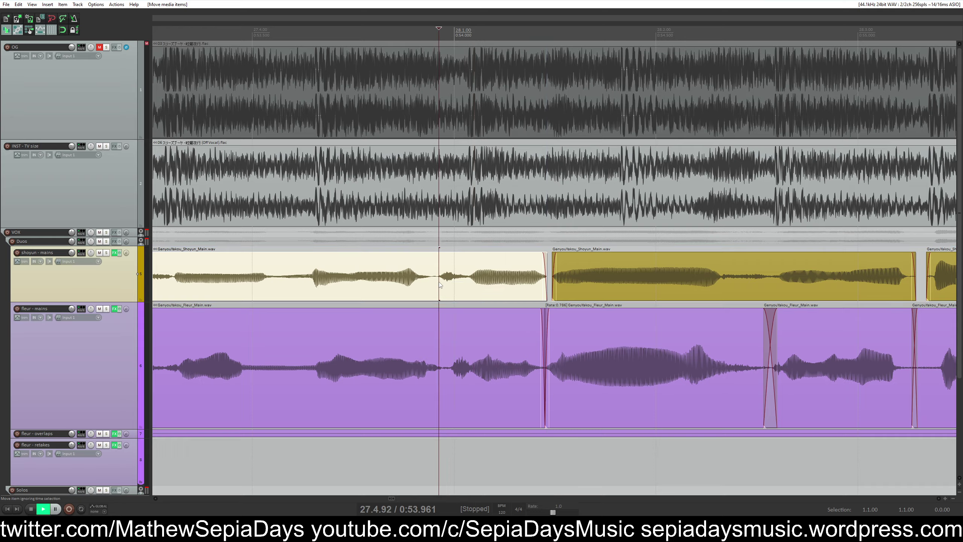
Play back the vocals around bar 28 to check the timing of the moved shoyun part
scroll(438, 282, down, 4)
scroll(511, 310, down, 4)
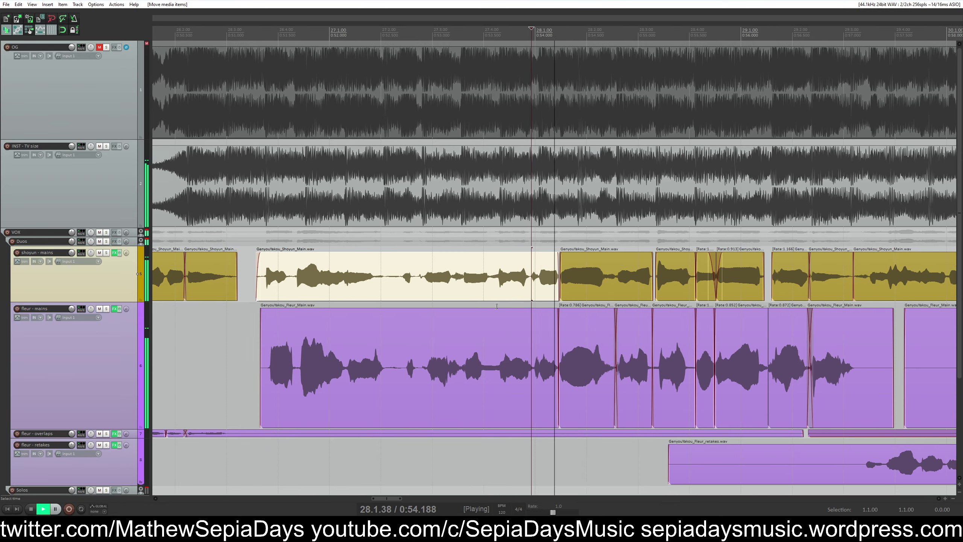
key(space)
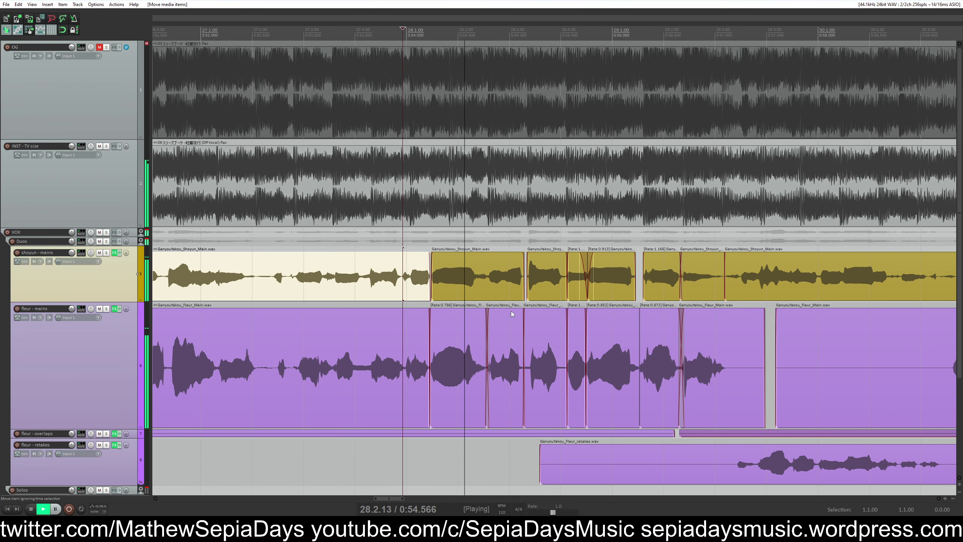
key(space)
Cut the short shoyun - mains section between 27.4.90 and 27.4.96 and lengthen the fade-in of the segment following it
scroll(522, 342, up, 4)
scroll(523, 343, up, 3)
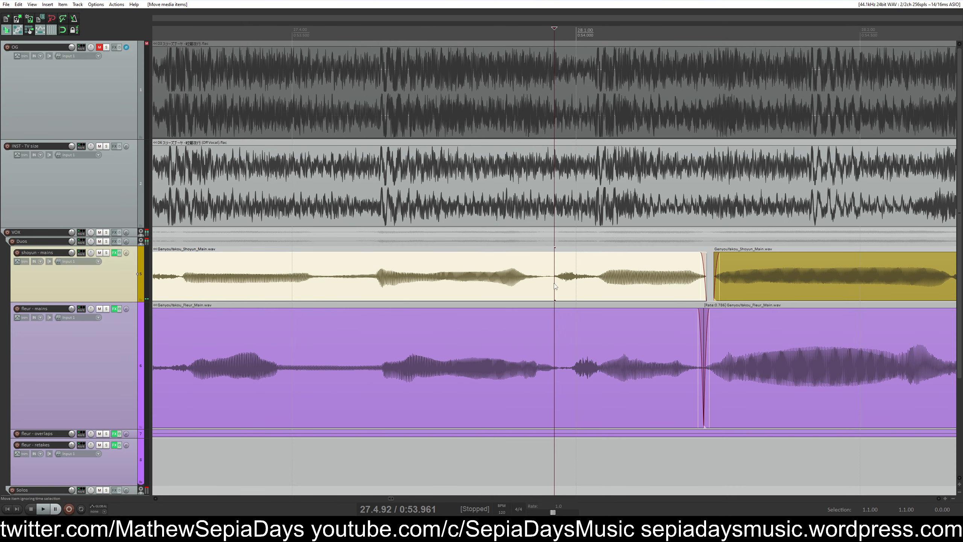
click(563, 280)
click(566, 283)
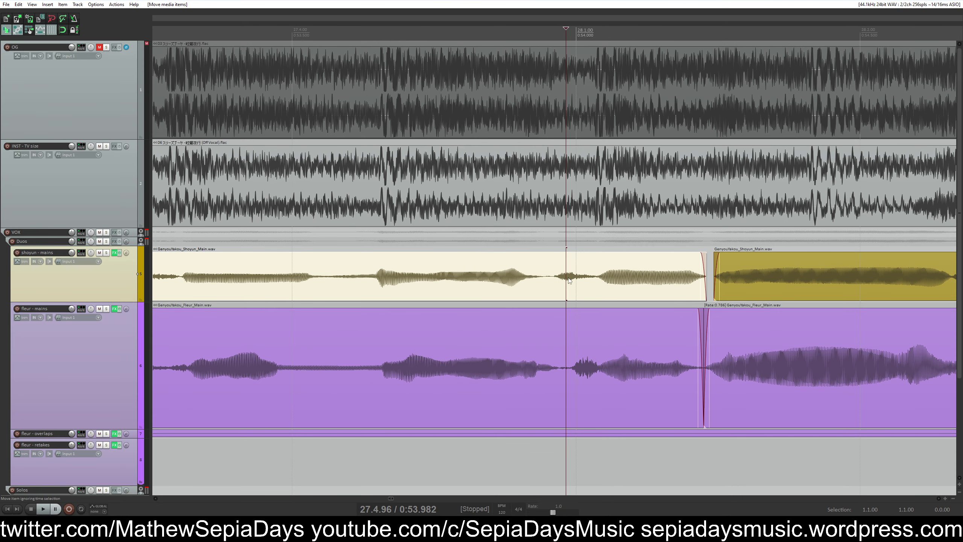
key(s)
click(548, 276)
key(s)
key(ctrl+x)
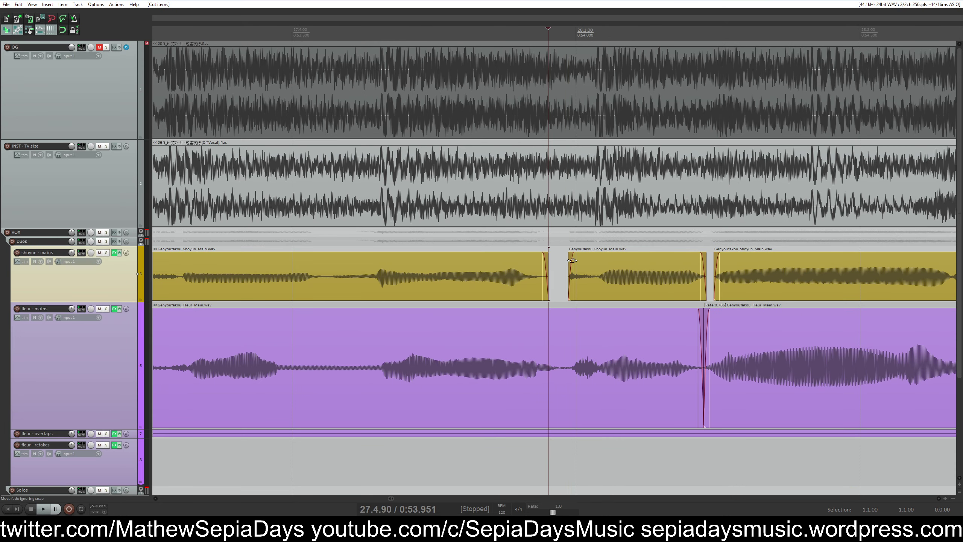
drag(572, 261, 574, 263)
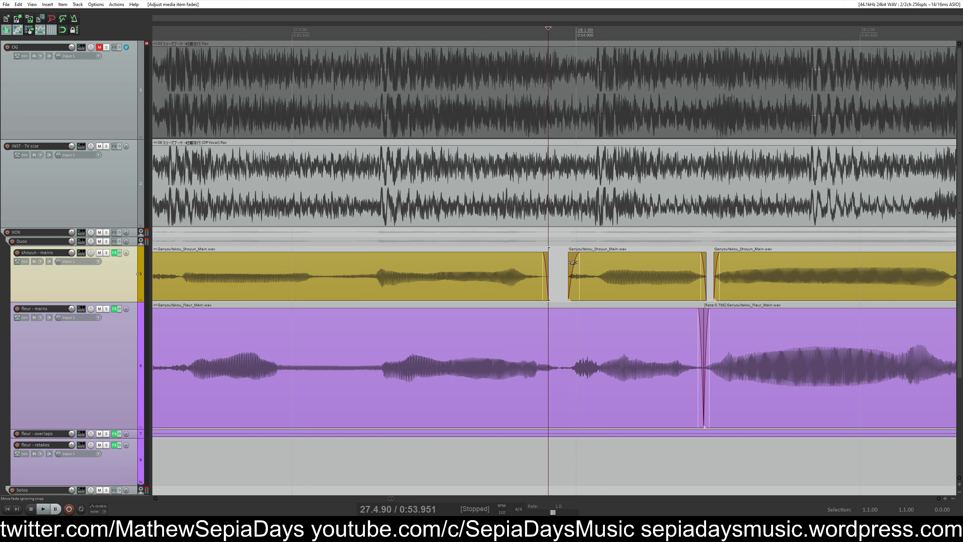
Move the shoyun - mains item ending at 27.4.90 slightly later so its last note starts on the beat at 27.4.32
click(384, 213)
drag(395, 273, 403, 273)
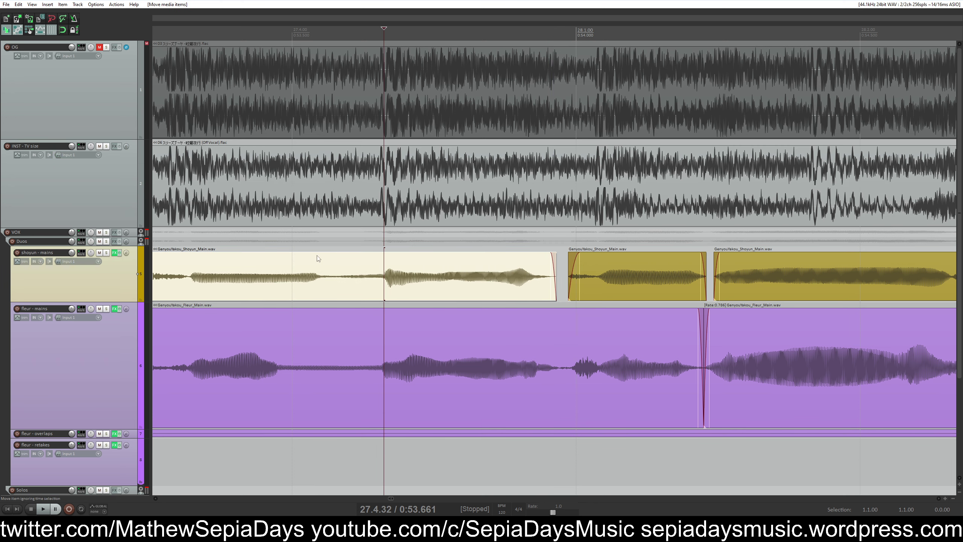
click(196, 280)
Play back the vocals from 27.2.47 to check their timing against the instrumental
scroll(535, 285, down, 2)
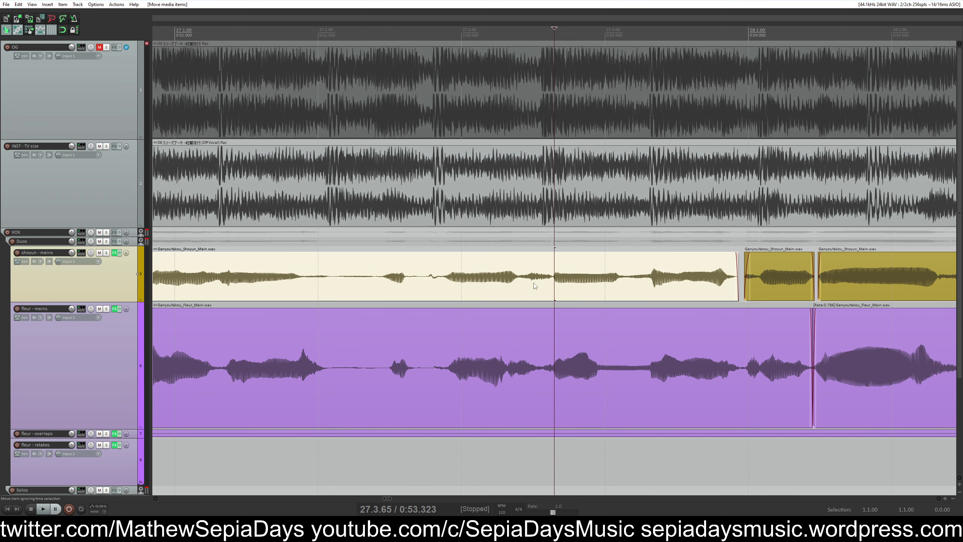
click(438, 224)
click(380, 222)
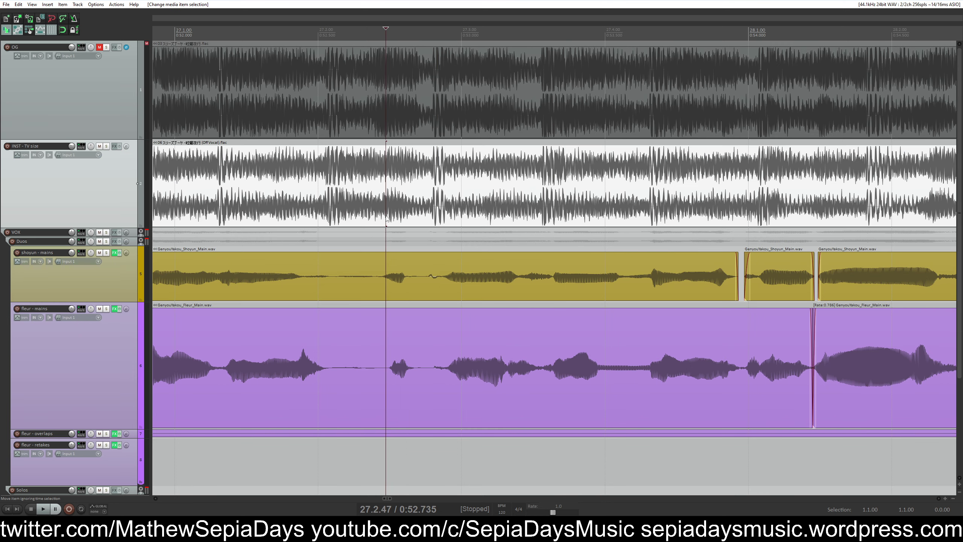
key(space)
scroll(483, 290, right, 1)
key(space)
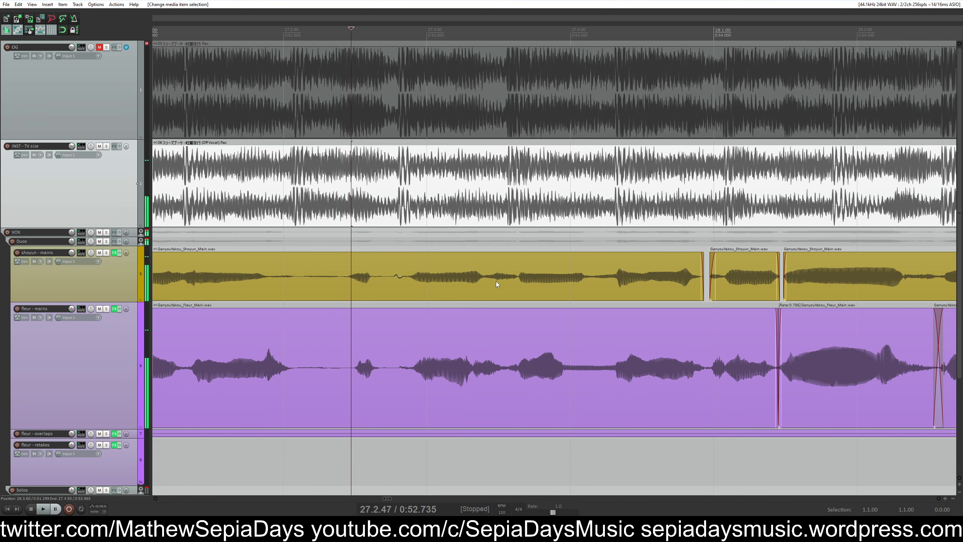
Split shoyun - mains in the quiet spot before the note near 27.3.65, and split fleur - mains at 27.3.40
click(496, 282)
key(s)
click(485, 336)
key(s)
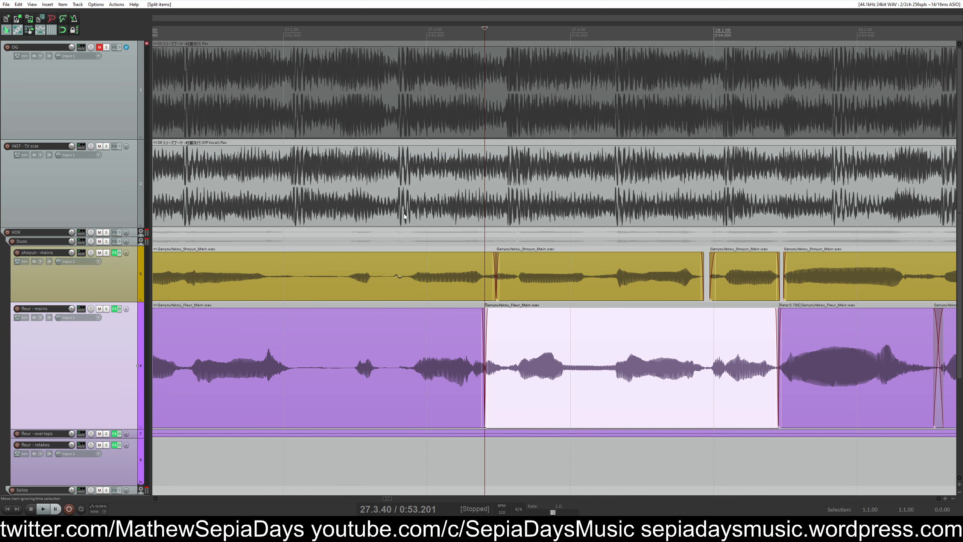
Move the shoyun and fleur items before the new cuts slightly earlier, toward the instrumental beat at 27.2.81
click(400, 217)
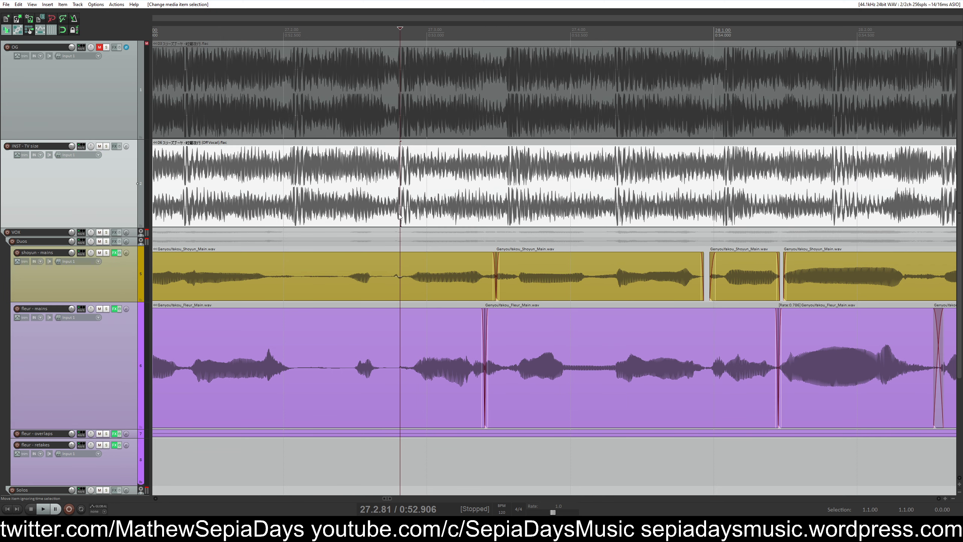
scroll(540, 254, up, 3)
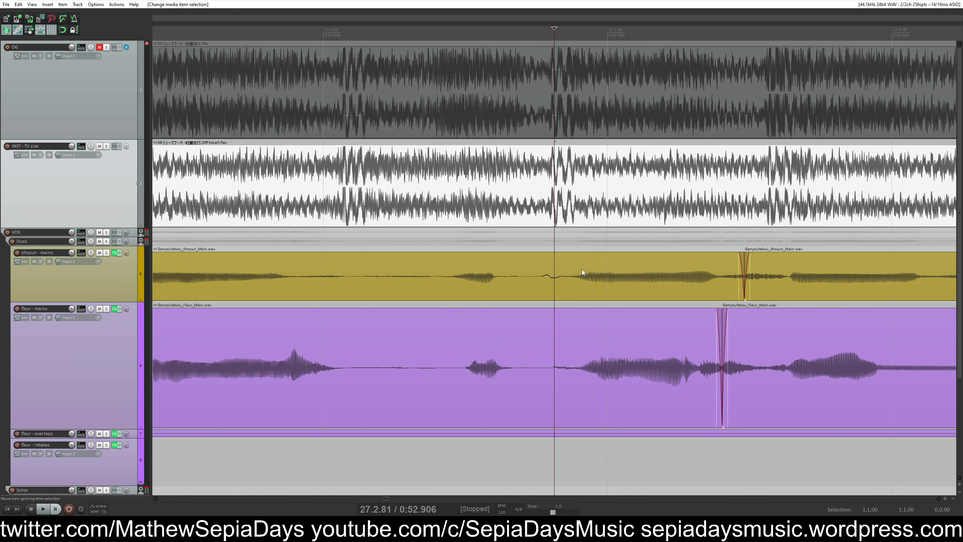
drag(582, 270, 565, 269)
drag(638, 383, 619, 383)
Split fleur - mains at 27.2.67 and move the part before the cut earlier so its short note aligns with shoyun's at 27.2.41
click(438, 114)
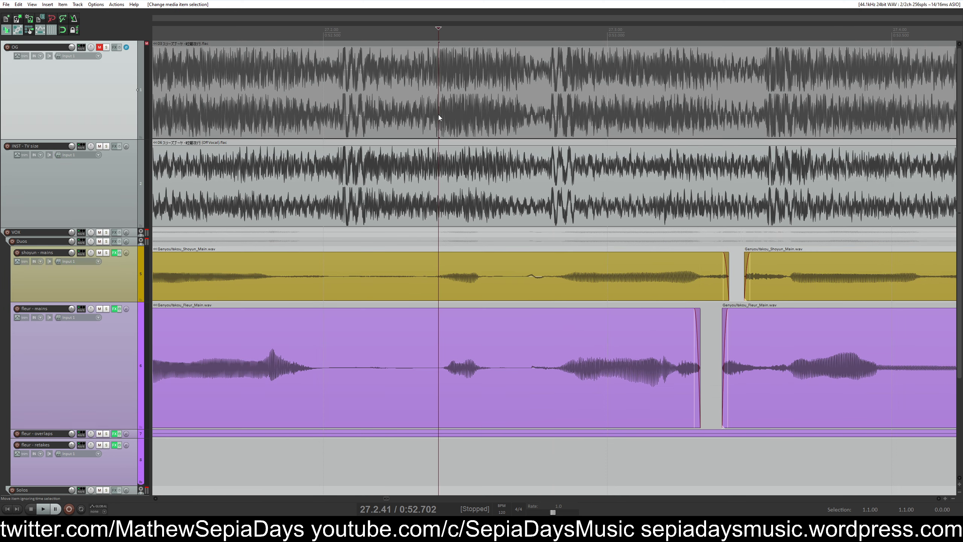
click(504, 374)
key(s)
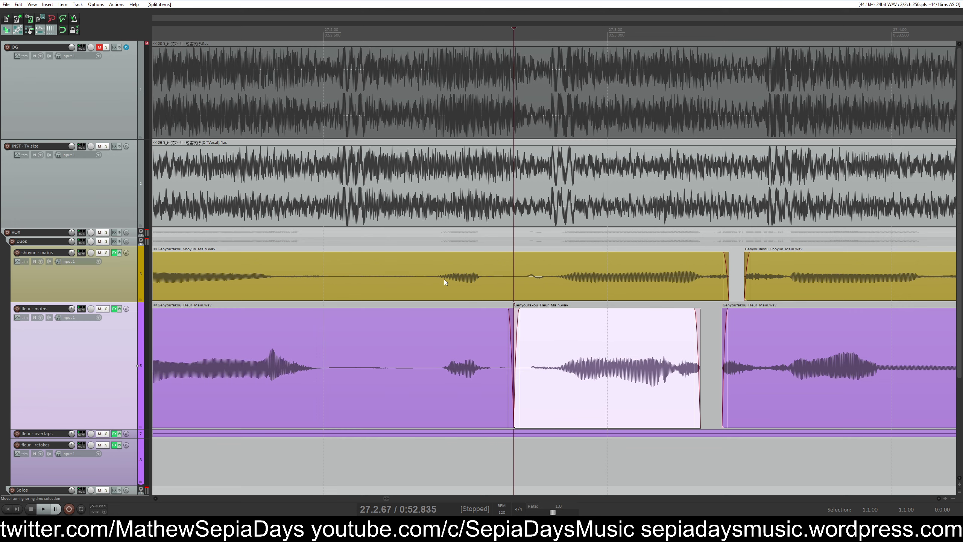
click(444, 279)
click(438, 370)
During playback from 27.2.41, extend the next fleur segment's start over the gap, and close the gap between the first two shoyun segments
key(space)
scroll(478, 370, right, 3)
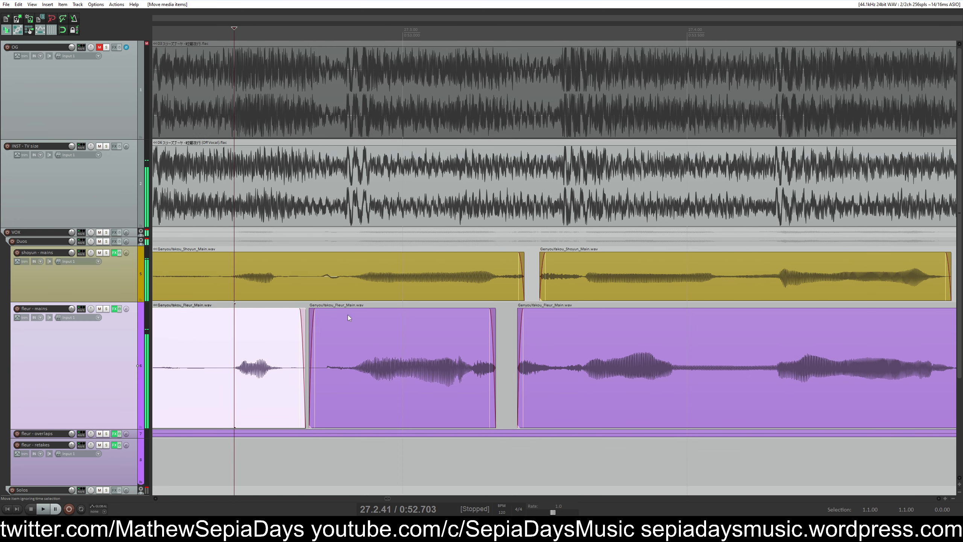
drag(309, 365, 299, 364)
key(space)
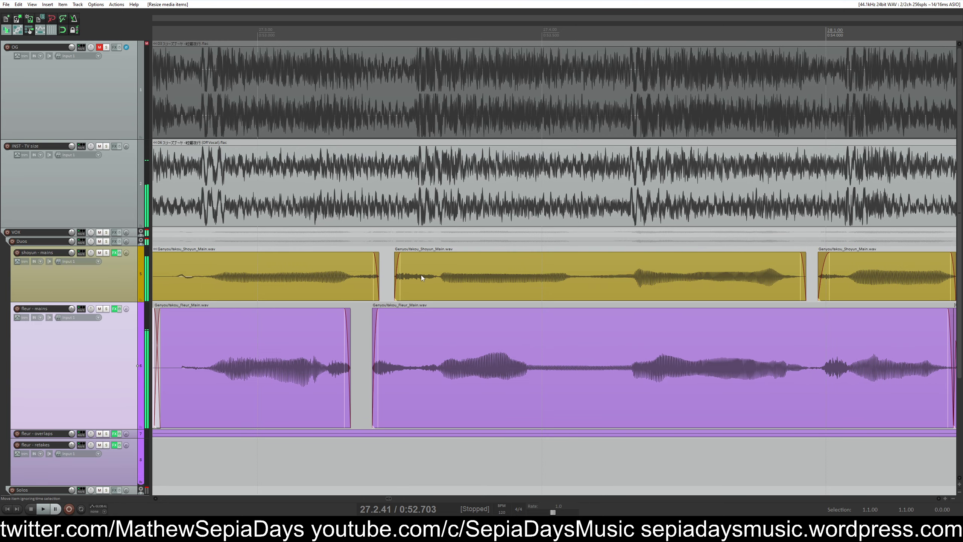
drag(380, 271, 395, 265)
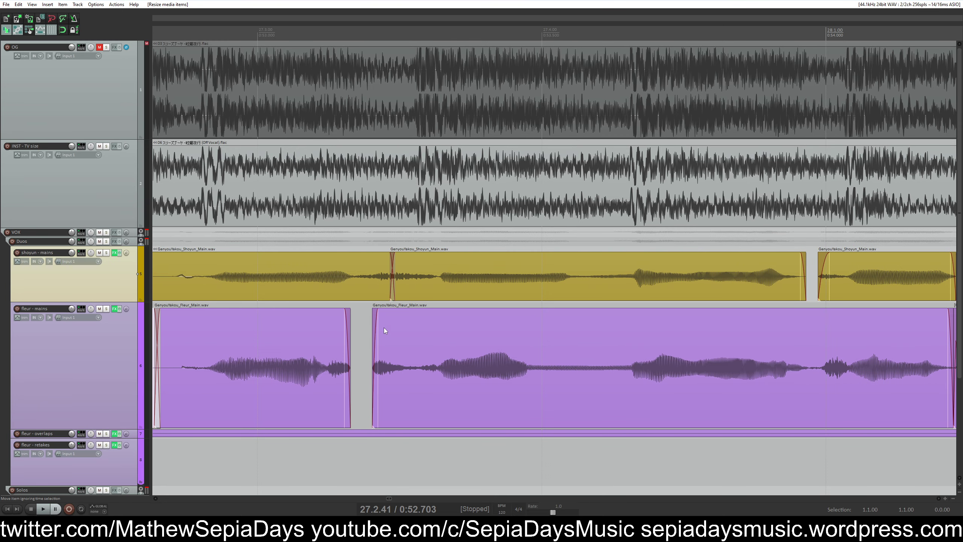
Split fleur - mains at 27.3.25, remove the short piece after the cut, and extend the next segment's start earlier over part of the gap
click(328, 368)
key(s)
key(ctrl+x)
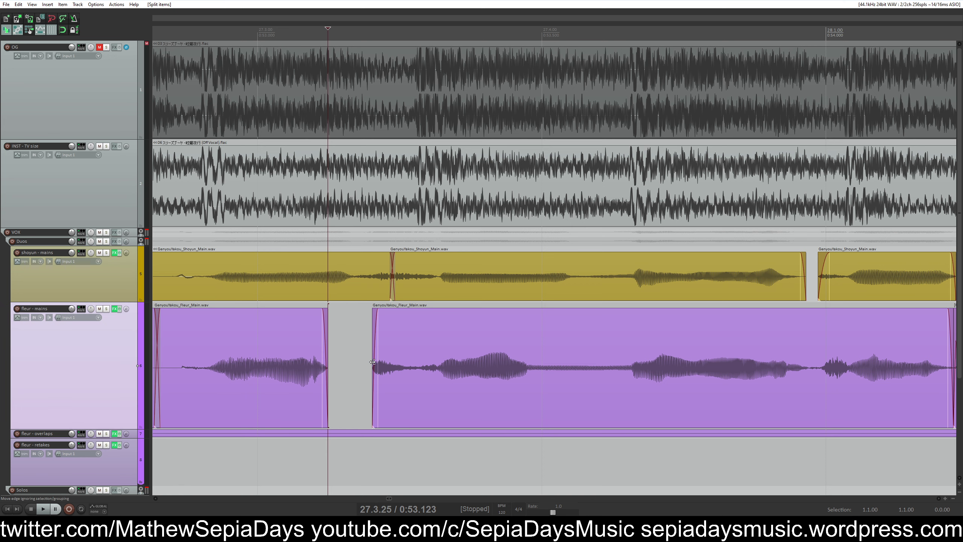
drag(373, 353, 347, 333)
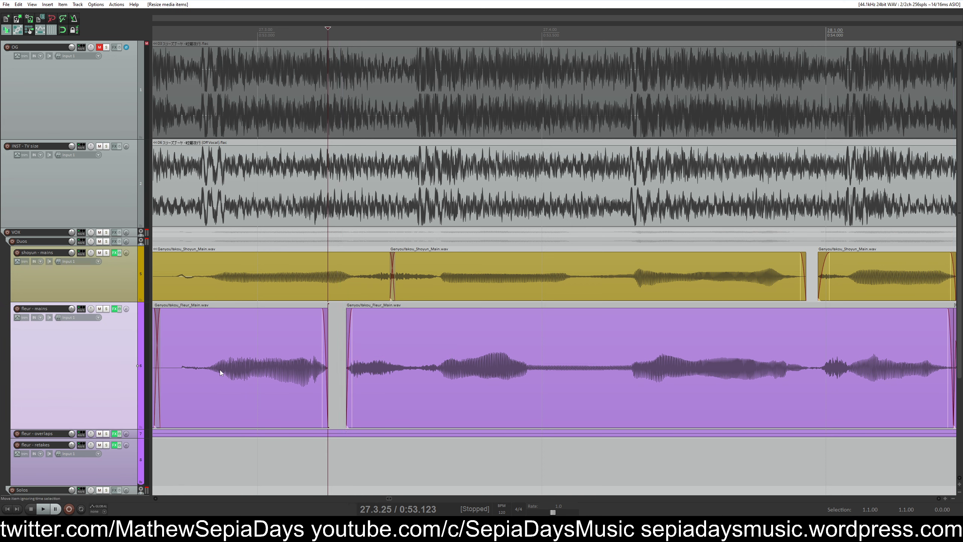
Split fleur - mains at 27.2.82 and stretch the segment after the cut until it meets the start of the next one
click(206, 370)
key(s)
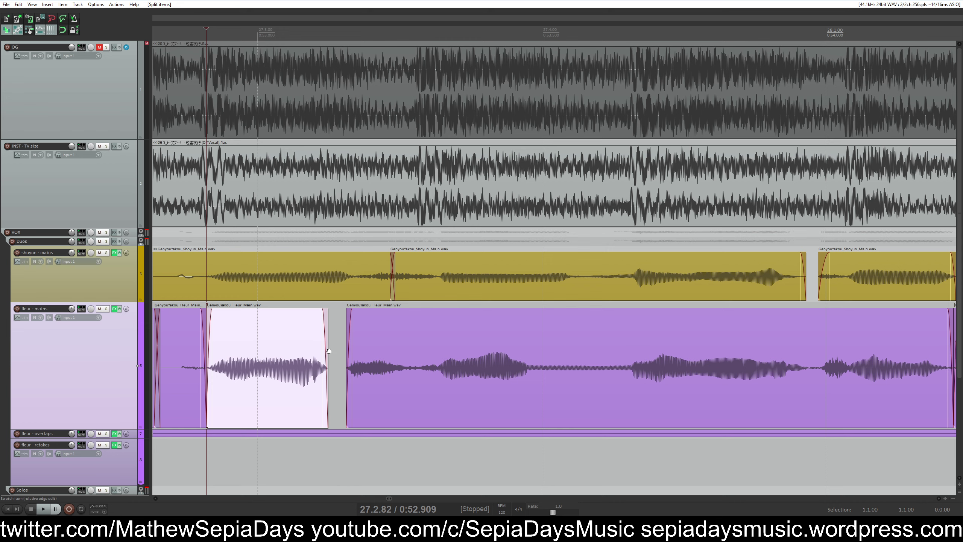
drag(328, 351, 345, 351)
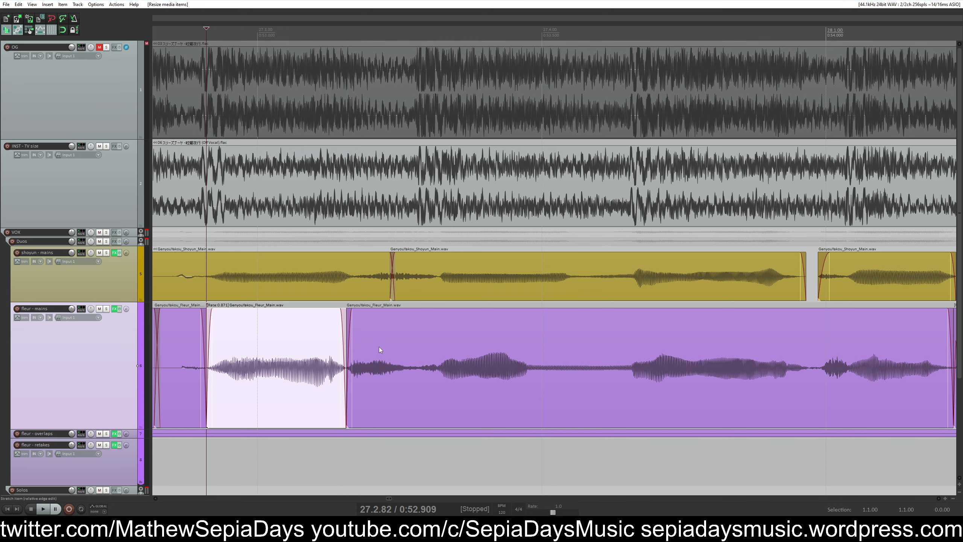
Play the duet over the edited items from 27.1.69, and again from the phrase start at 26.3.75
scroll(380, 349, down, 2)
click(392, 355)
key(space)
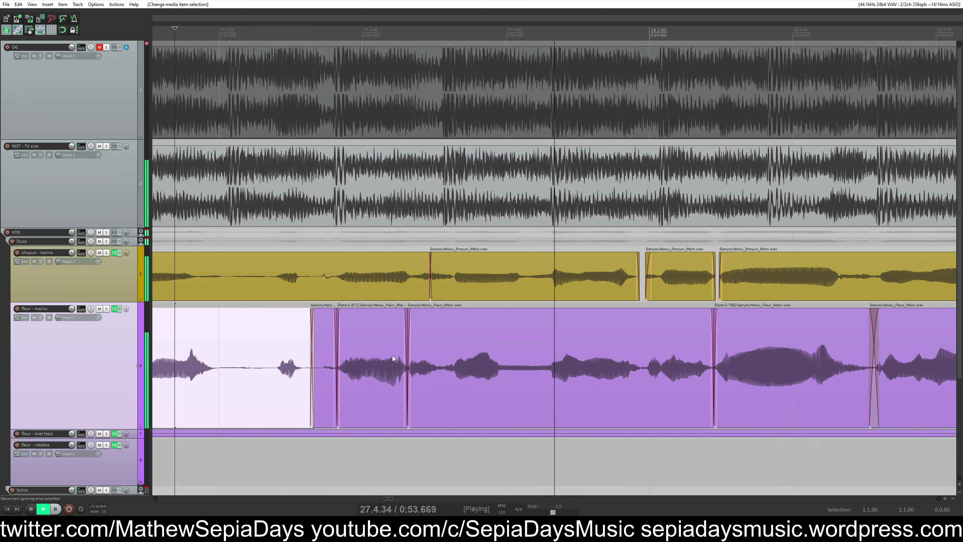
scroll(393, 355, down, 3)
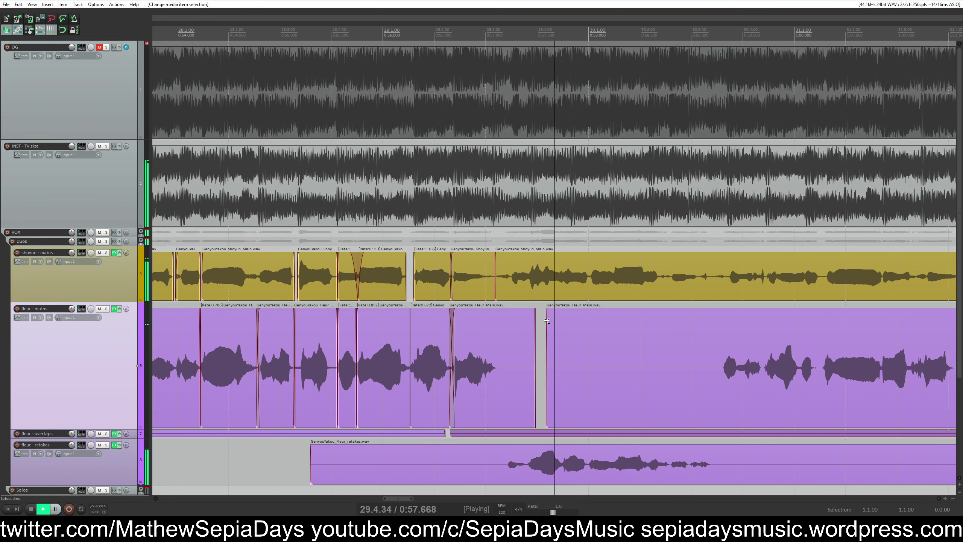
key(space)
scroll(492, 354, up, 4)
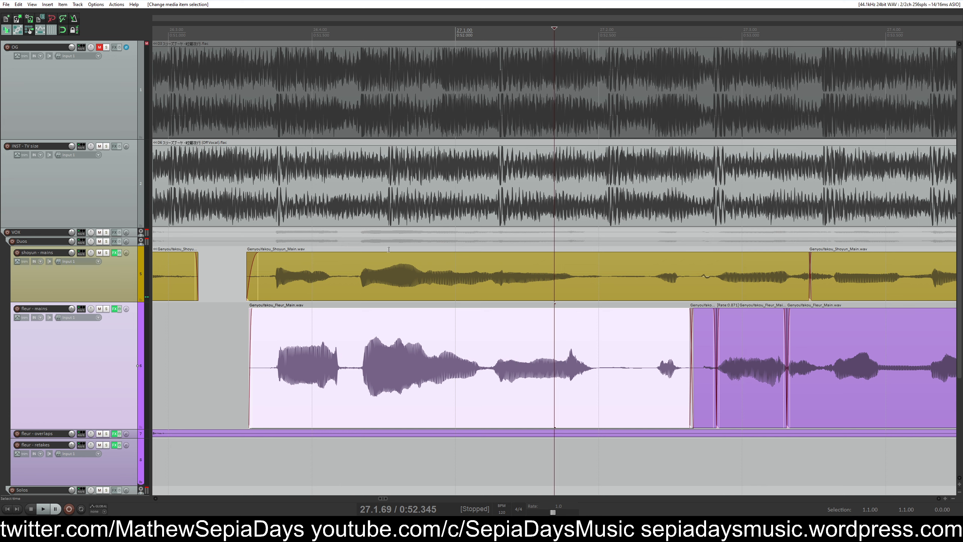
click(276, 214)
key(space)
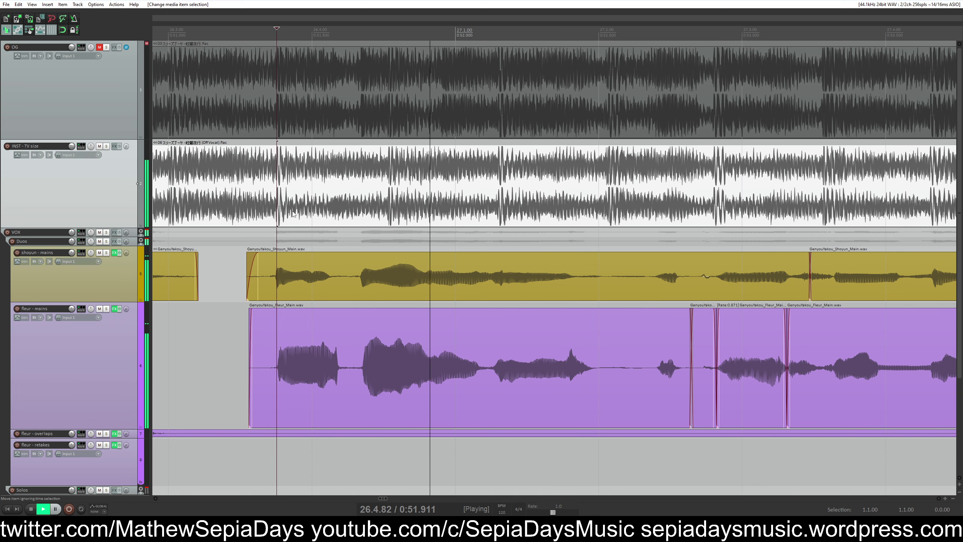
key(space)
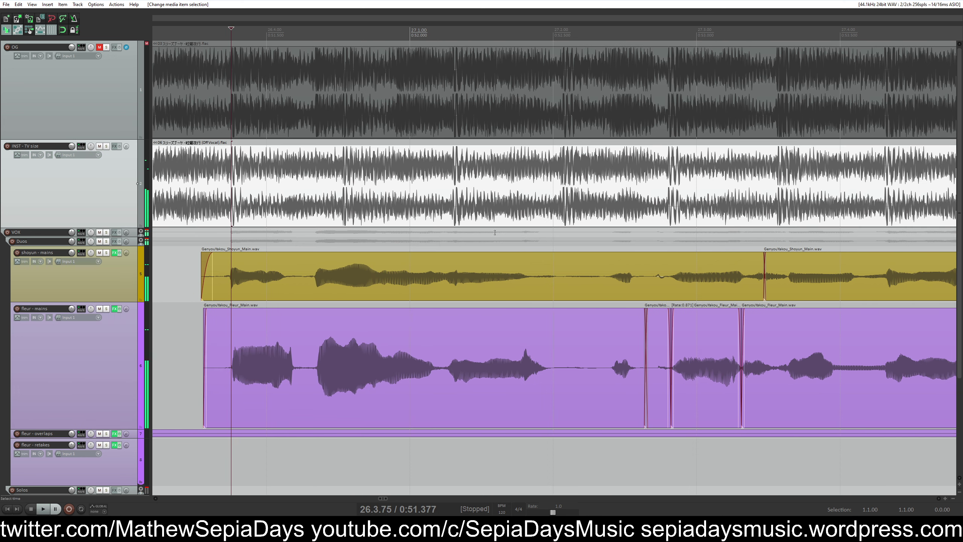
Split shoyun - mains at 27.2.08 and split fleur - mains in the quiet spot just before that point
click(566, 280)
key(s)
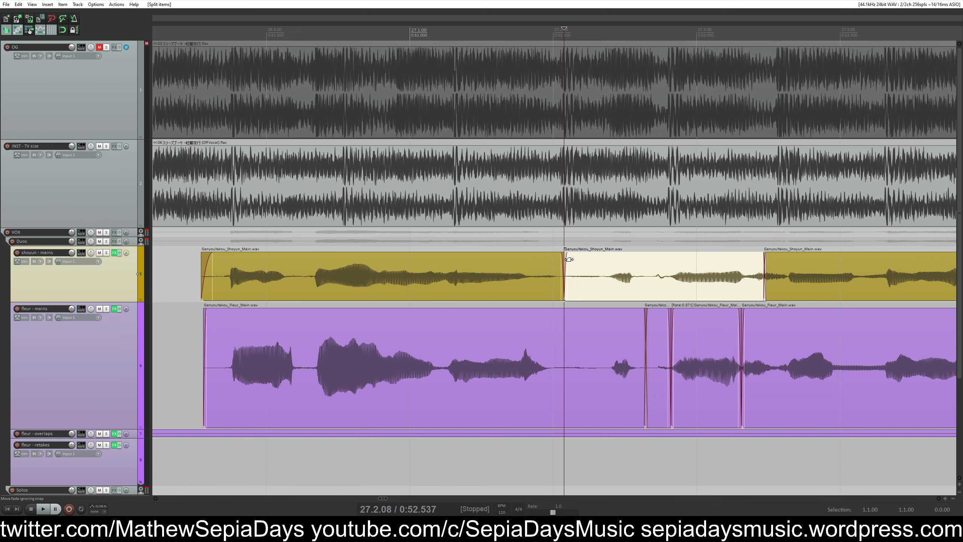
drag(569, 260, 567, 319)
click(554, 367)
key(s)
Move the shoyun - mains item before the new cut slightly earlier, using the instrumental beat at 27.1.32 as reference
click(455, 225)
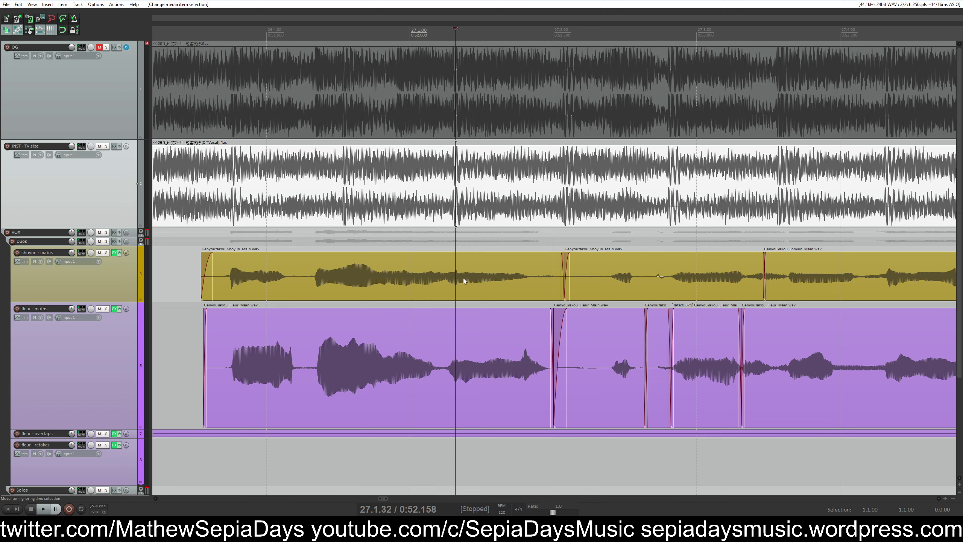
drag(463, 281, 464, 301)
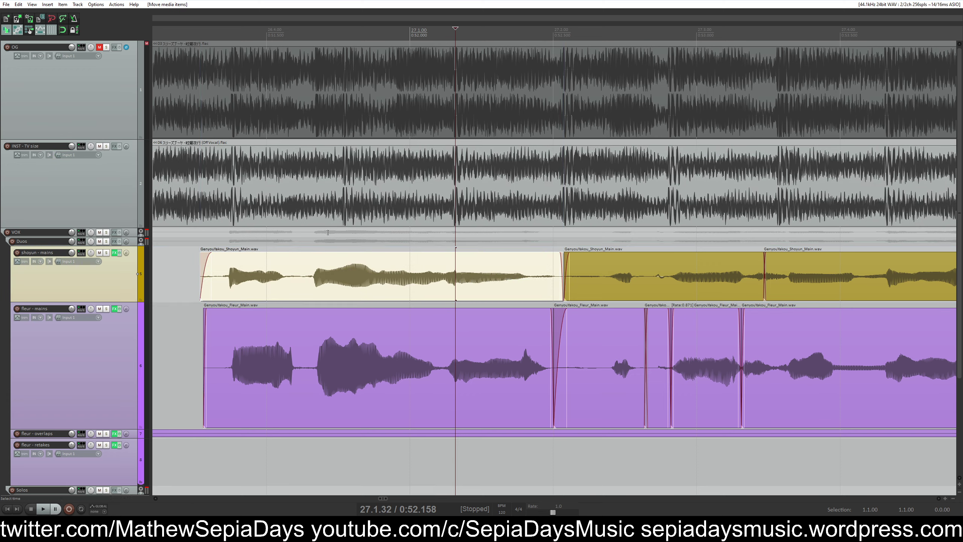
click(316, 126)
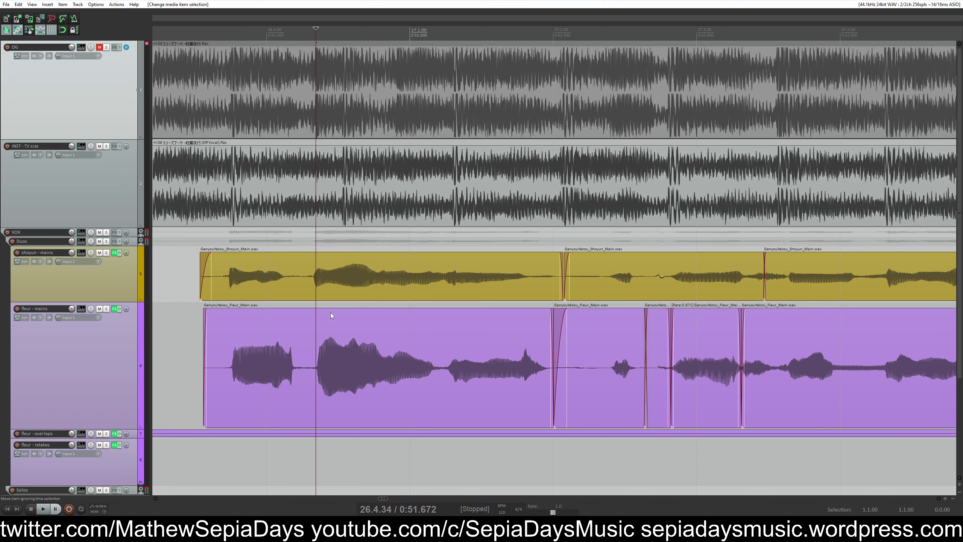
Split fleur - mains before the note near 27.1.32 and move the part before the cut slightly earlier to align with shoyun's note at 26.4.33
click(440, 368)
key(s)
click(319, 267)
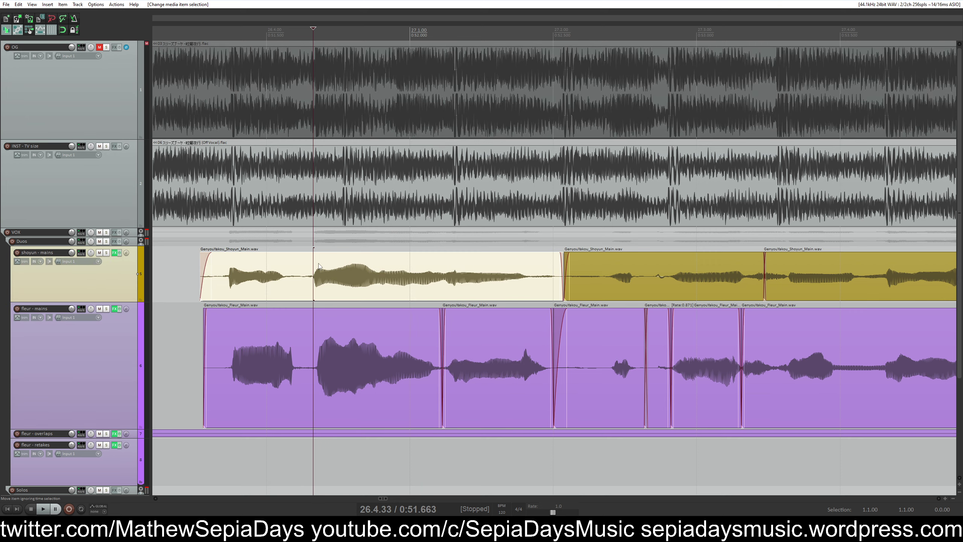
drag(346, 341, 344, 342)
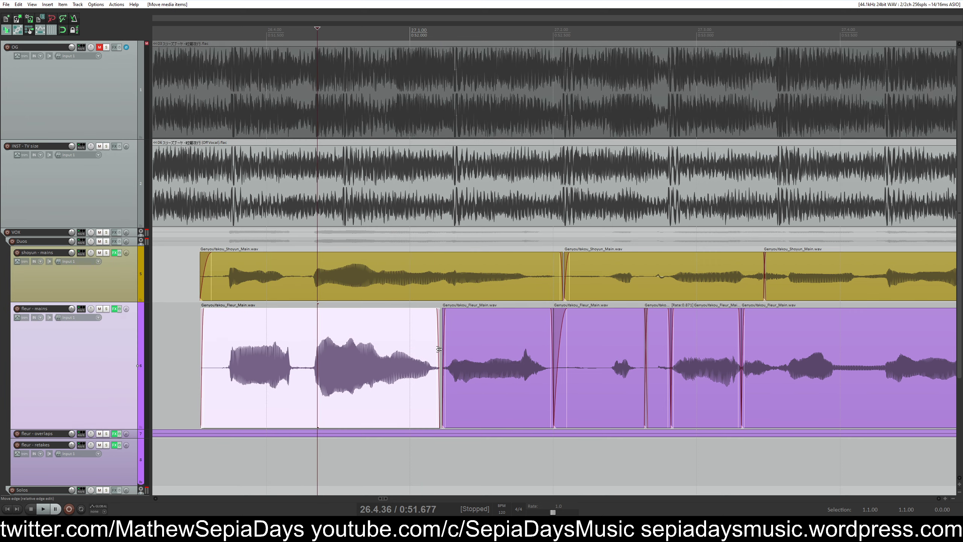
Split fleur - mains at 26.4.24 and stretch the segment after the cut so its end overlaps the start of the next one
scroll(489, 354, up, 2)
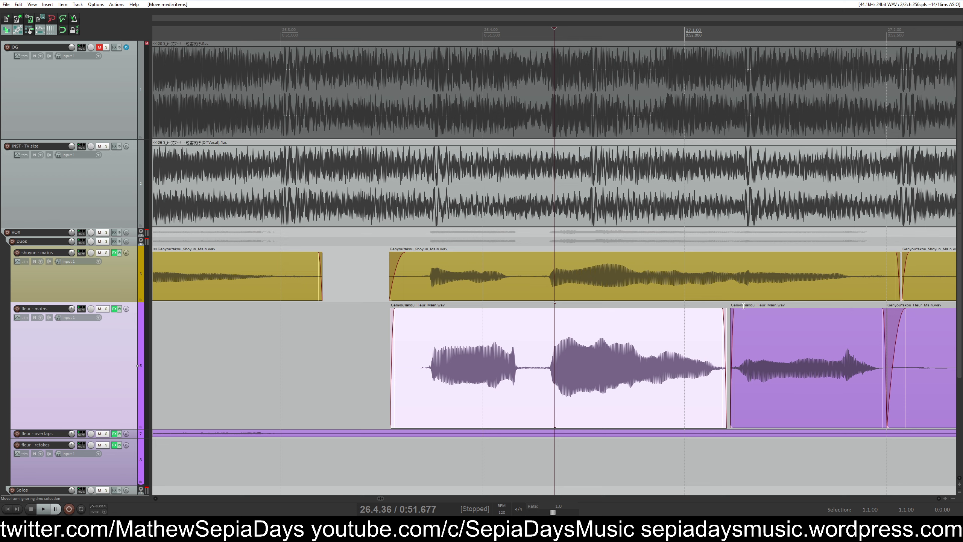
click(736, 280)
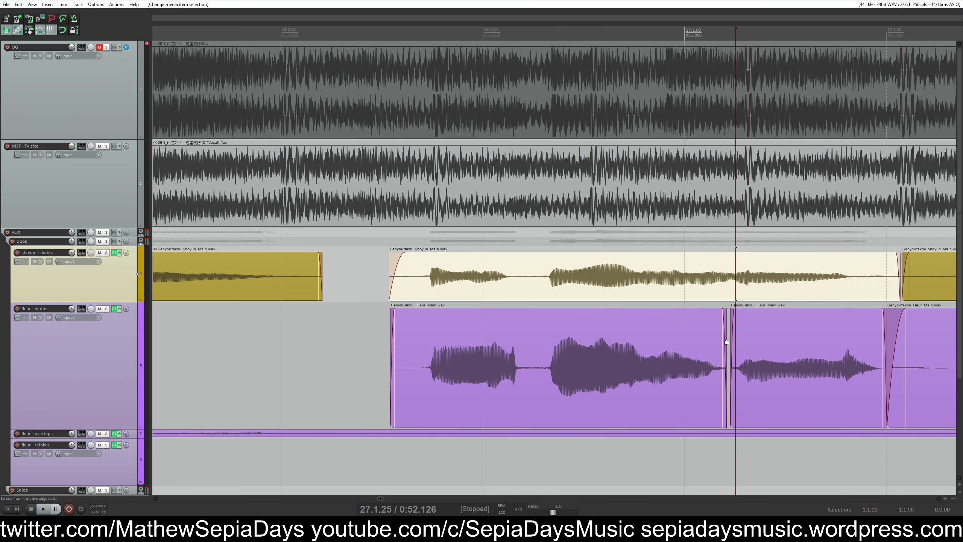
click(531, 368)
key(s)
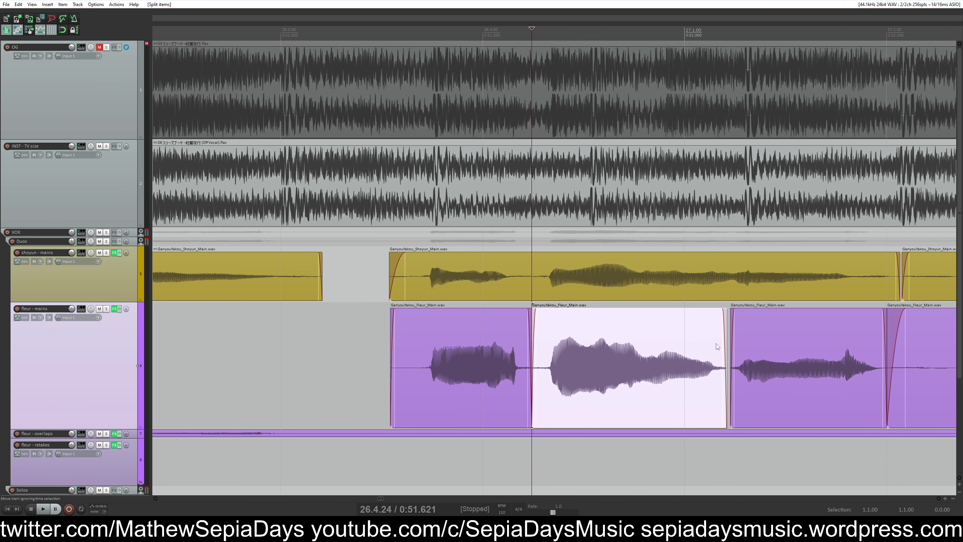
drag(726, 339, 737, 334)
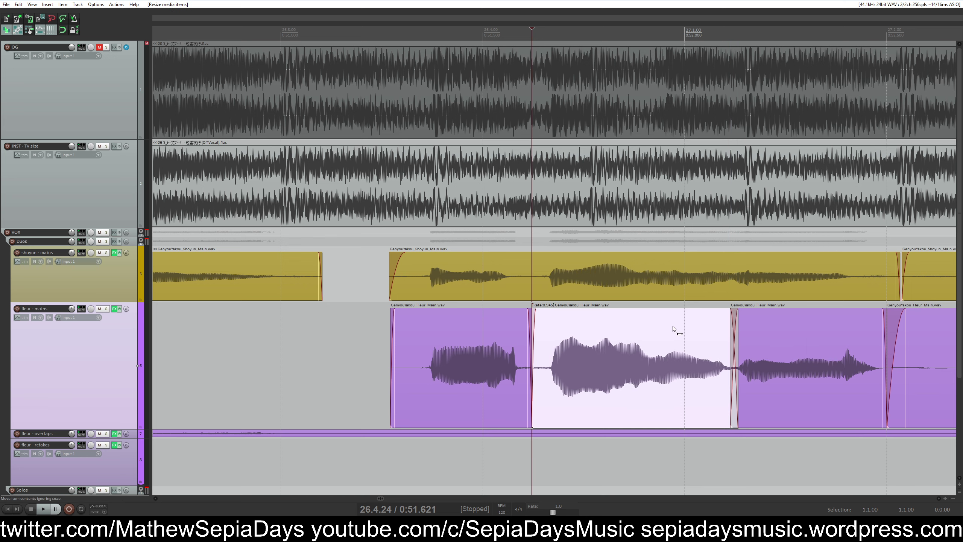
Split shoyun - mains in the silence before 26.4.33 and move the part before the cut slightly later, to the instrumental beat at 26.3.77
click(436, 221)
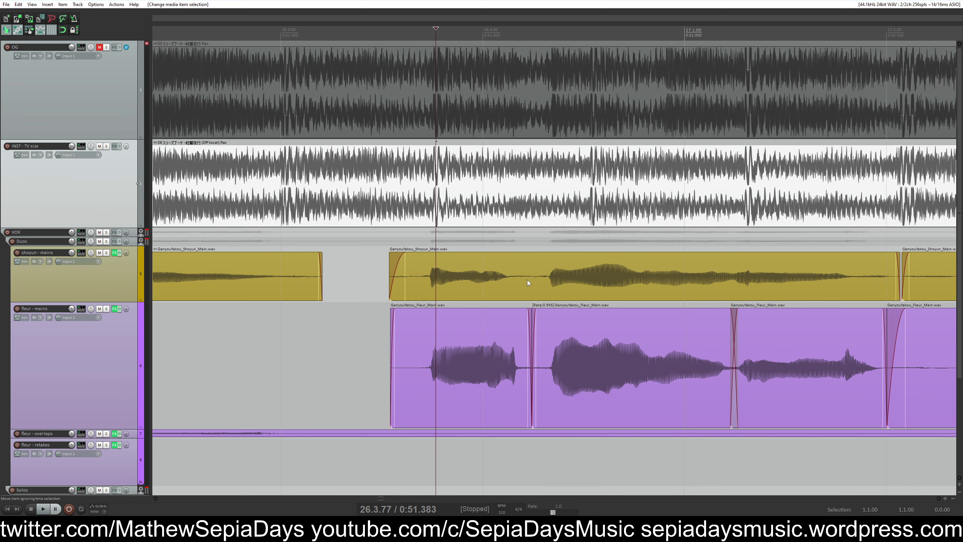
click(528, 282)
key(s)
click(435, 208)
drag(440, 275, 445, 272)
Play back the duet from before the opening phrase, including from 25.2.79, through the realigned items
click(307, 286)
key(space)
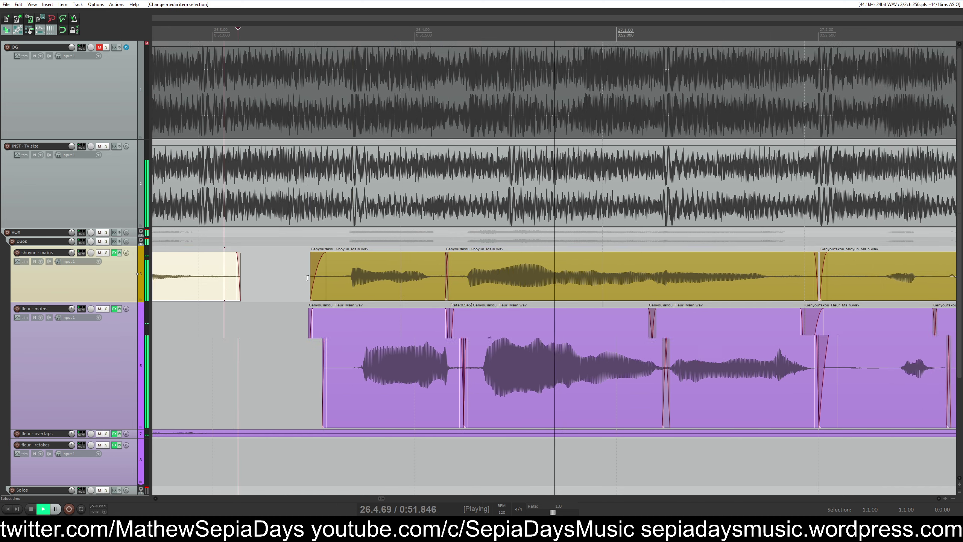
scroll(402, 306, down, 8)
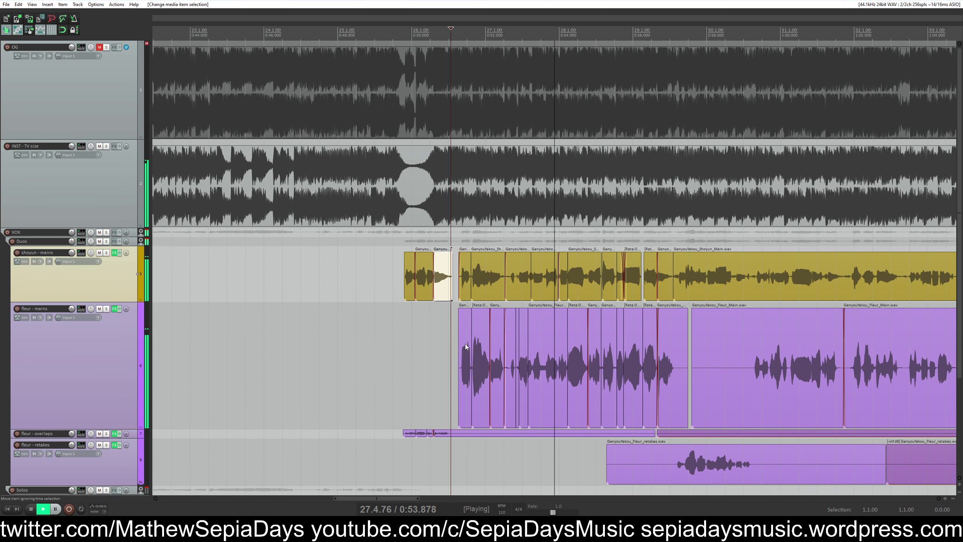
click(360, 347)
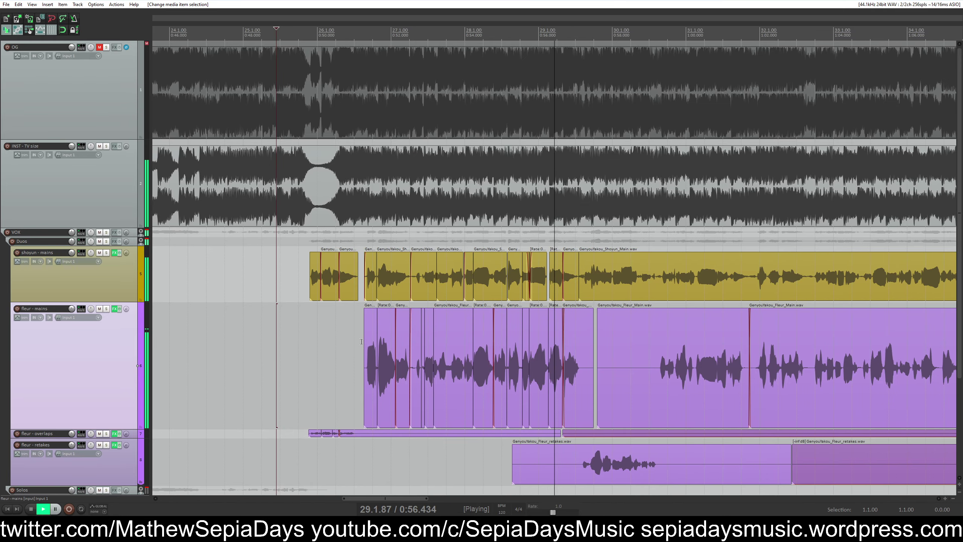
scroll(418, 330, up, 2)
key(space)
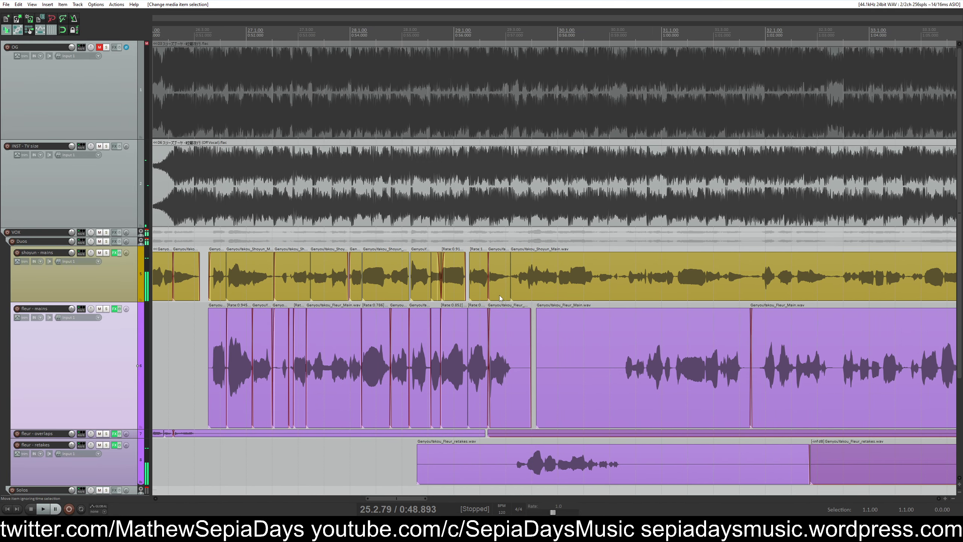
Split fleur - mains at 29.3.26 and remove the silent piece after the cut
click(501, 341)
scroll(570, 368, up, 4)
click(587, 371)
key(s)
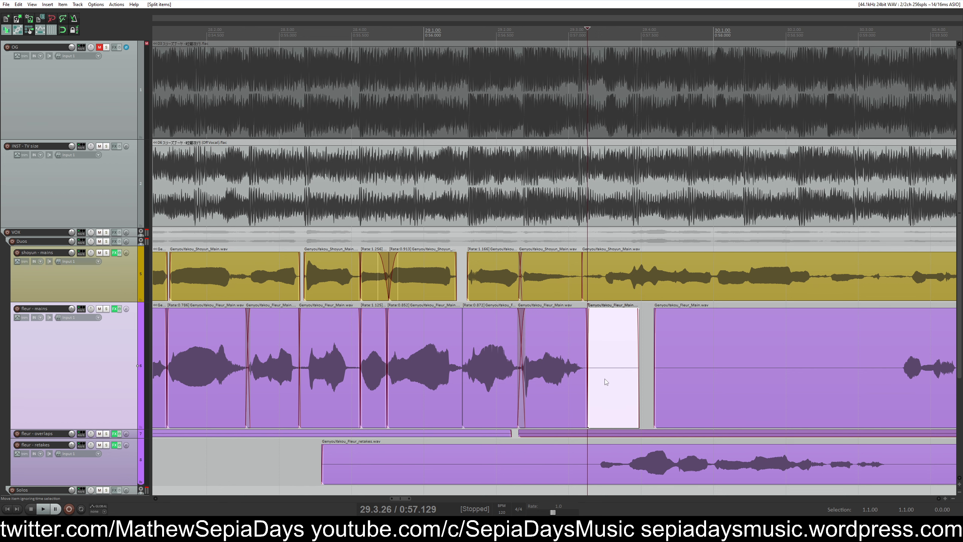
key(ctrl+x)
Move the fleur - retakes track above fleur - mains, and trim the retake item's silent lead-in just before its first note
drag(115, 458, 101, 321)
click(584, 328)
key(s)
key(ctrl+x)
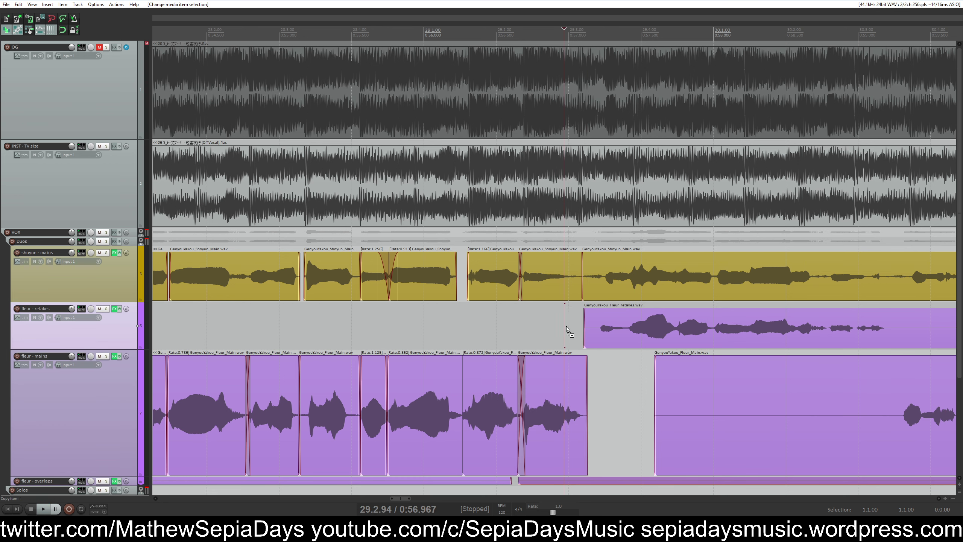
Split out the quiet stretch of fleur - mains around 27.2.27, between two sung notes, and copy it
click(565, 330)
scroll(538, 340, right, 5)
scroll(515, 350, down, 4)
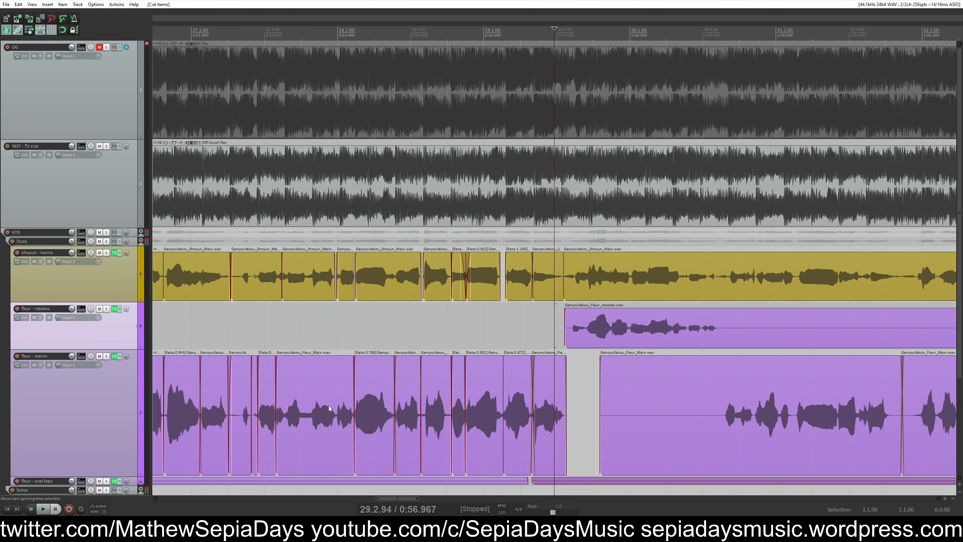
click(214, 413)
key(space)
scroll(583, 416, up, 3)
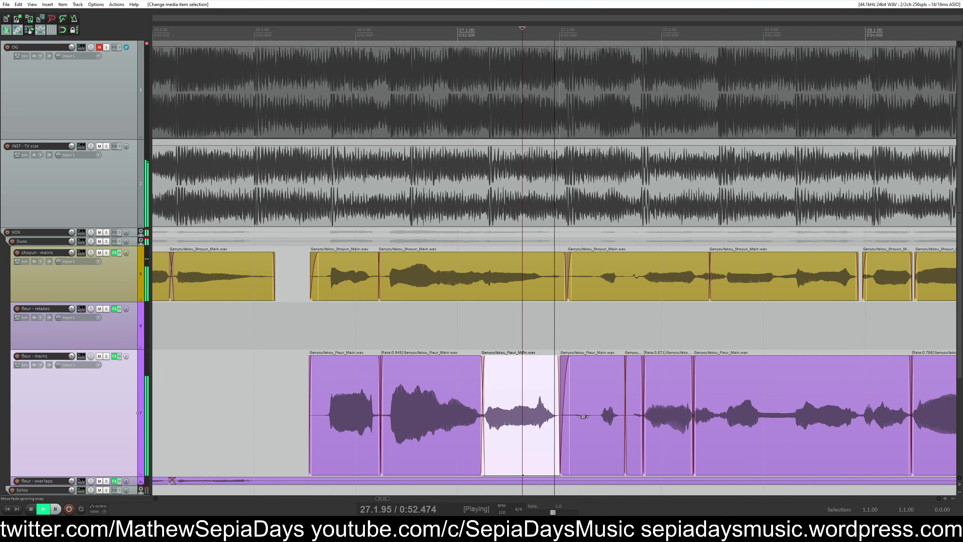
key(space)
click(521, 424)
key(s)
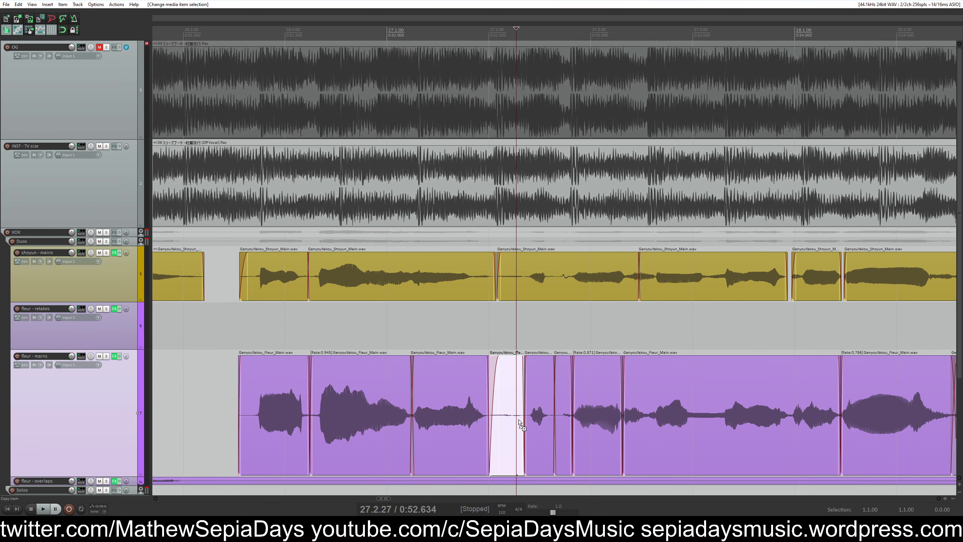
Paste the copied quiet segment after the fleur - mains phrase ending near 29.3.06 and move it earlier to crossfade with that phrase
scroll(704, 410, down, 8)
click(783, 410)
scroll(783, 410, up, 8)
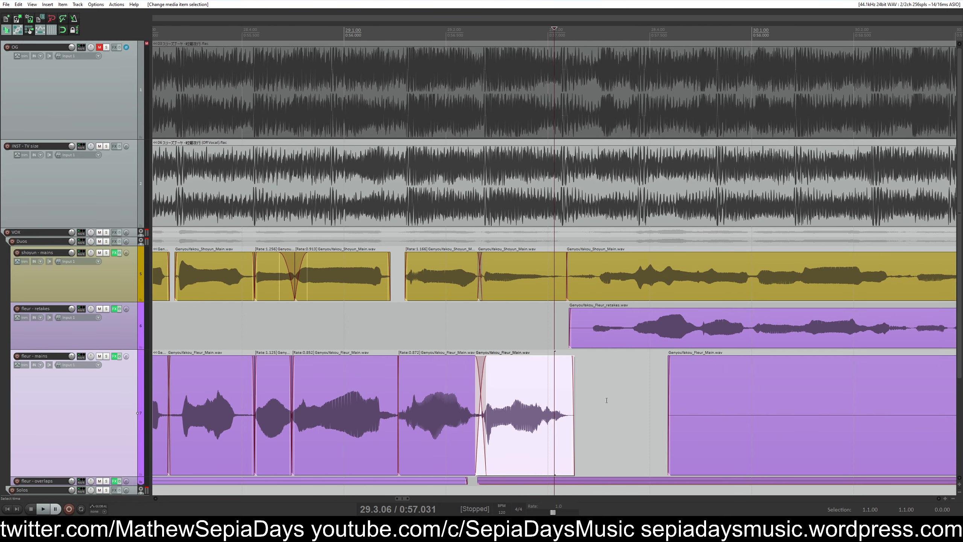
click(575, 396)
key(ctrl+v)
drag(597, 406, 587, 406)
Move the fleur - retakes item slightly later so its first note aligns with shoyun's note at 29.3.52
click(600, 278)
scroll(607, 278, up, 4)
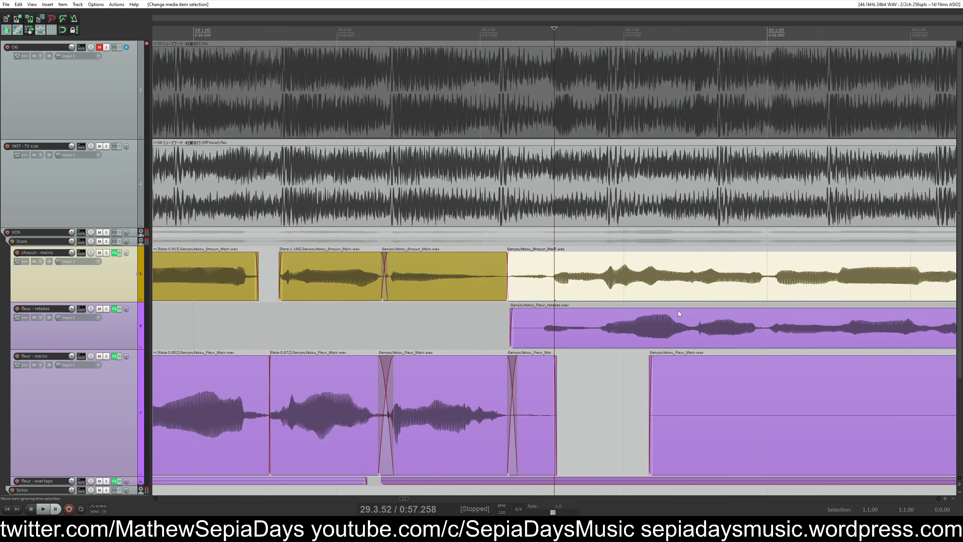
drag(582, 309, 591, 324)
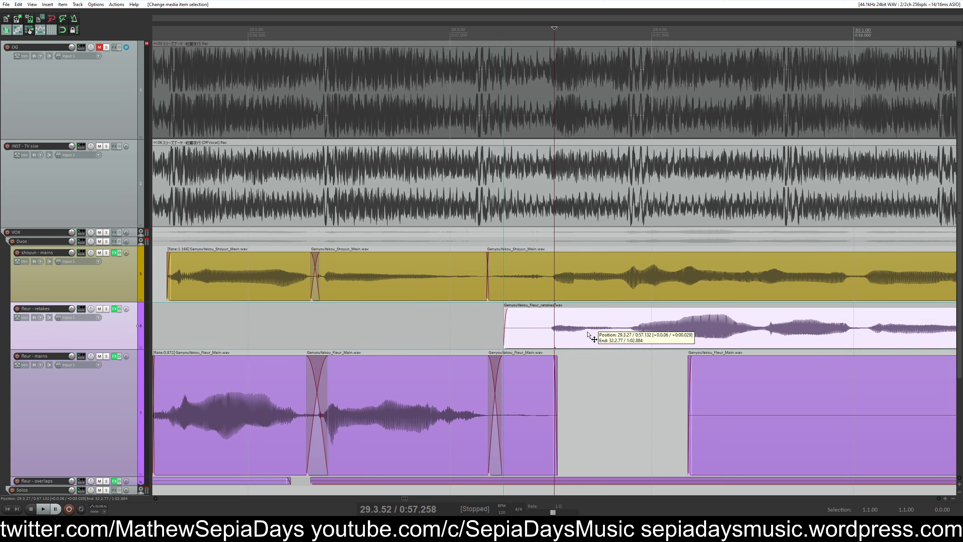
Play the retake phrase, split fleur - retakes in the silence after its last note, and remove the remainder of the item
scroll(628, 366, down, 5)
key(space)
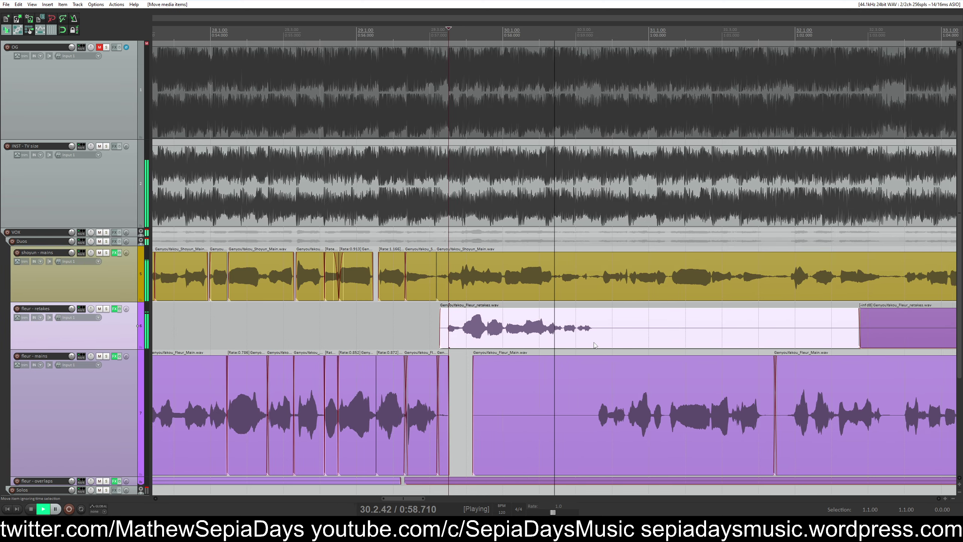
key(space)
key(s)
key(ctrl+x)
Split shoyun - mains at 30.3.35, in the quiet spot between the two phrases
click(554, 297)
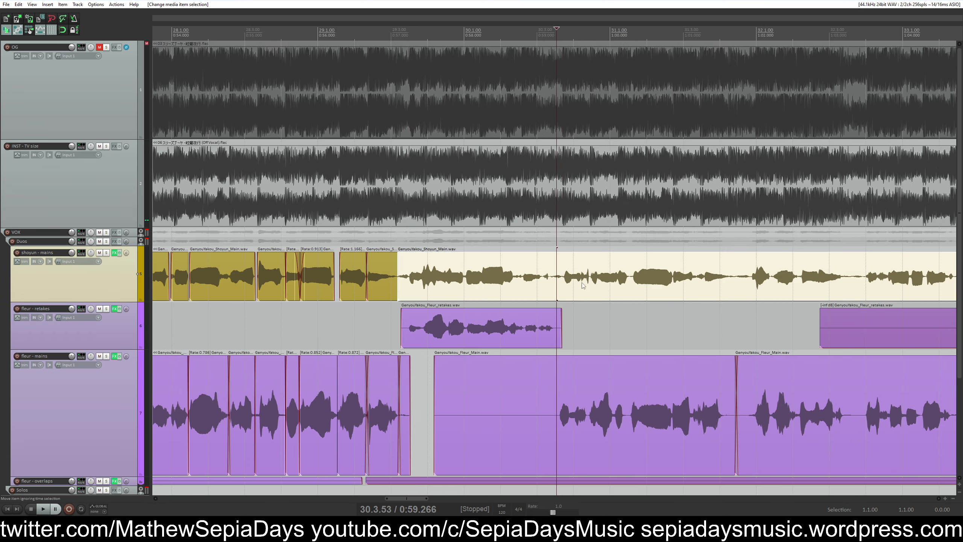
scroll(605, 296, up, 8)
click(480, 279)
key(s)
scroll(576, 296, down, 6)
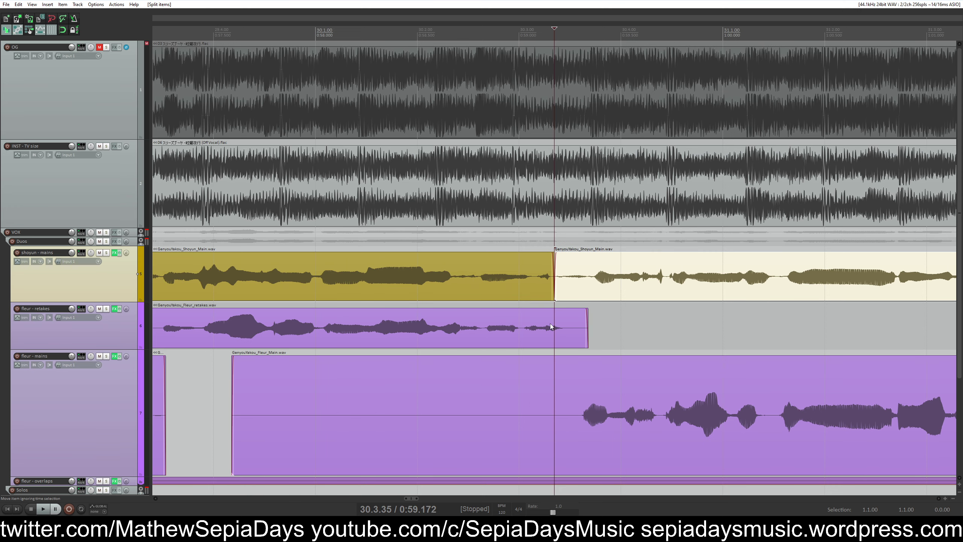
Split fleur - retakes at 30.3.44, just after its last note, and remove the remainder
click(564, 326)
key(s)
key(ctrl+x)
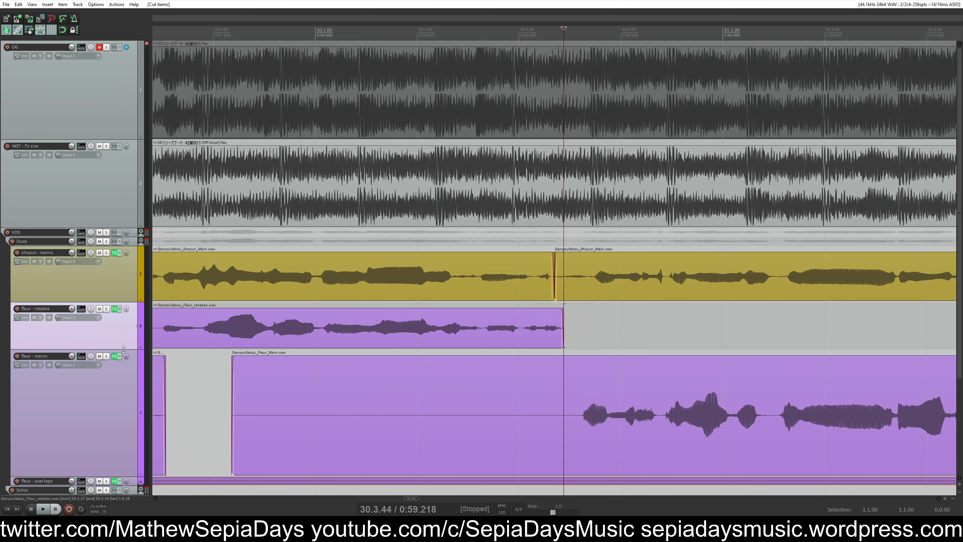
Make the fleur - retakes track taller, then extend the item's end back out and retrim it at 30.3.45, right after the last note
drag(123, 349, 118, 393)
drag(564, 356, 588, 358)
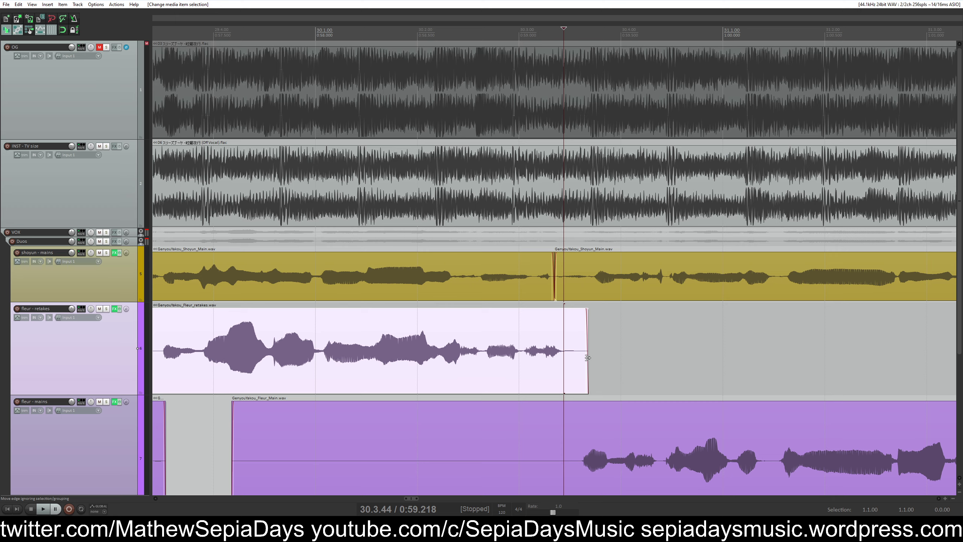
scroll(633, 358, up, 3)
scroll(266, 350, right, 4)
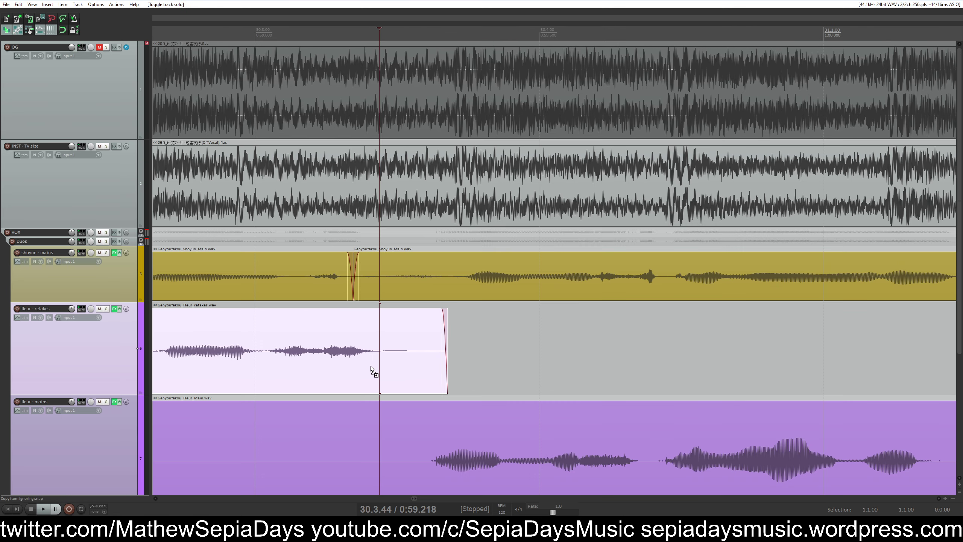
key(s)
key(ctrl+x)
scroll(353, 332, down, 3)
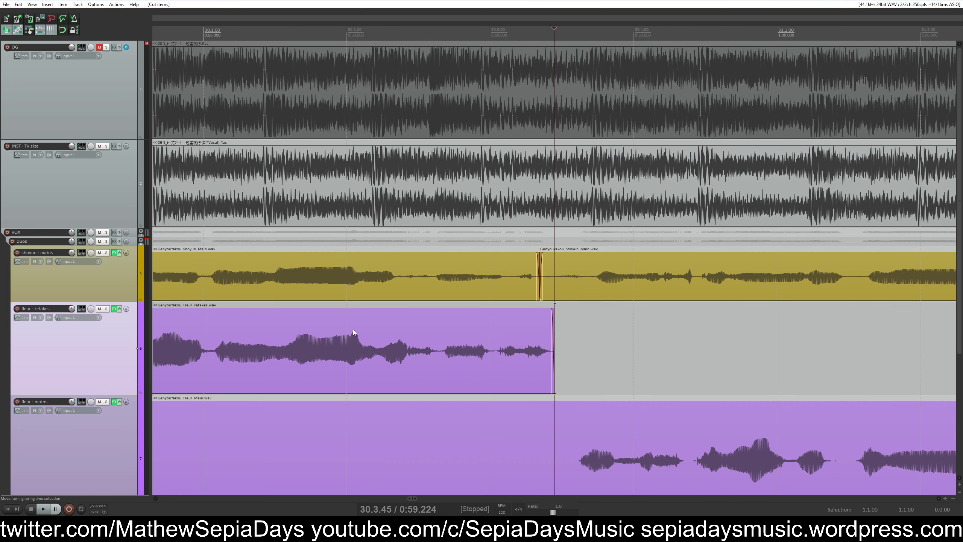
Mark the accent in the INST - TV size waveform at 30.2.61 and play the duet passage to judge its timing
click(436, 205)
scroll(489, 228, up, 2)
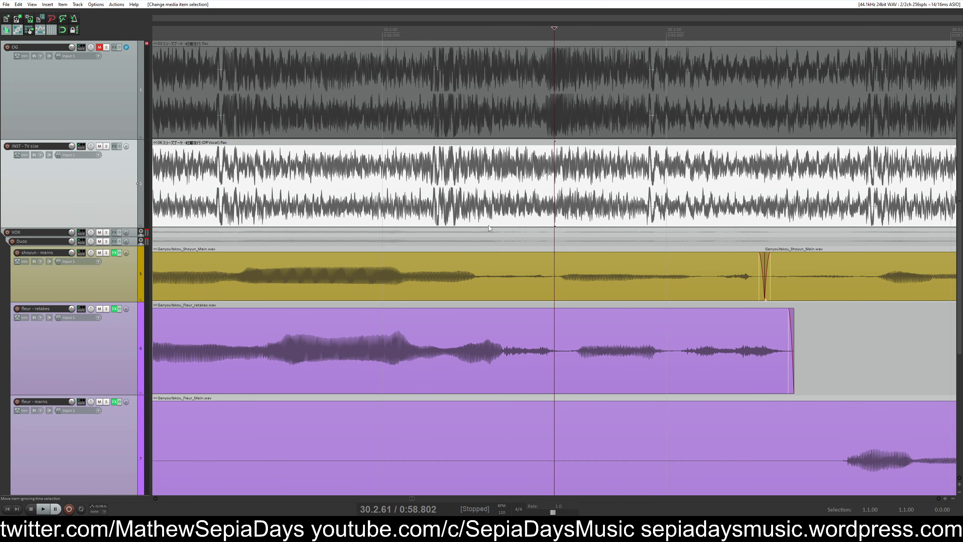
click(554, 205)
click(549, 200)
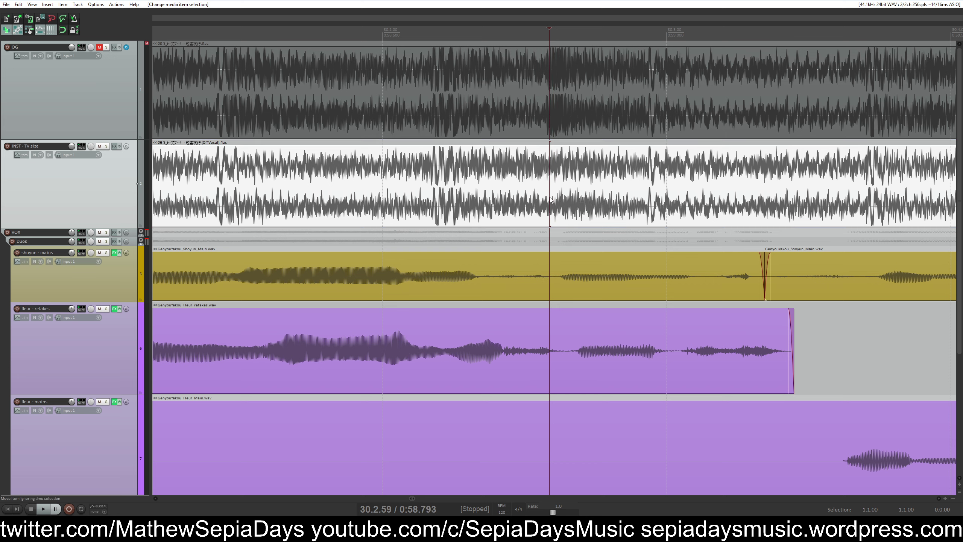
click(555, 195)
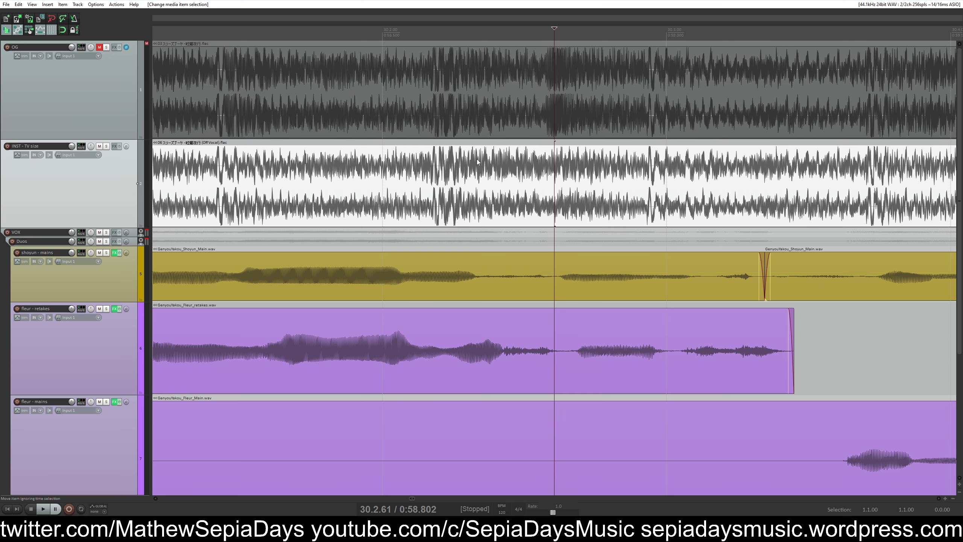
scroll(568, 197, down, 3)
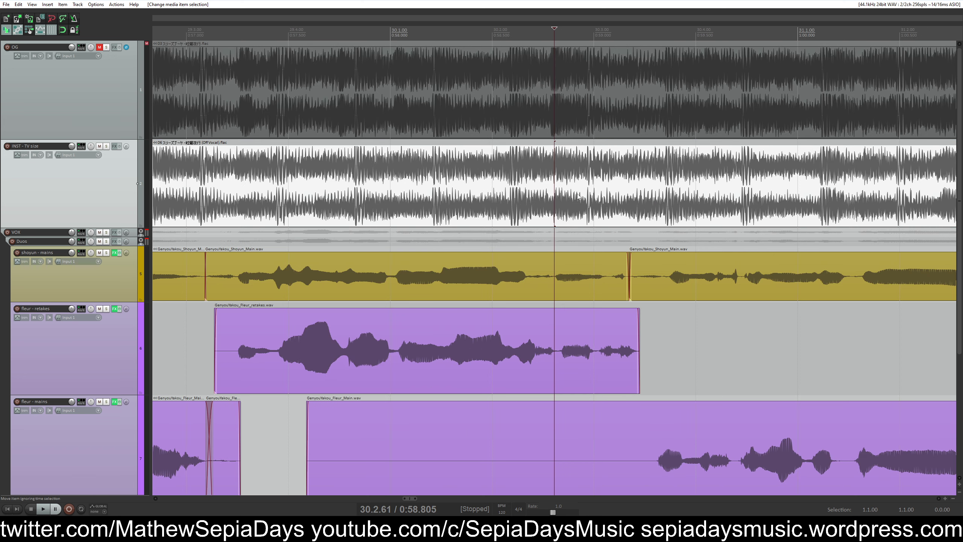
scroll(588, 228, up, 2)
scroll(522, 224, down, 3)
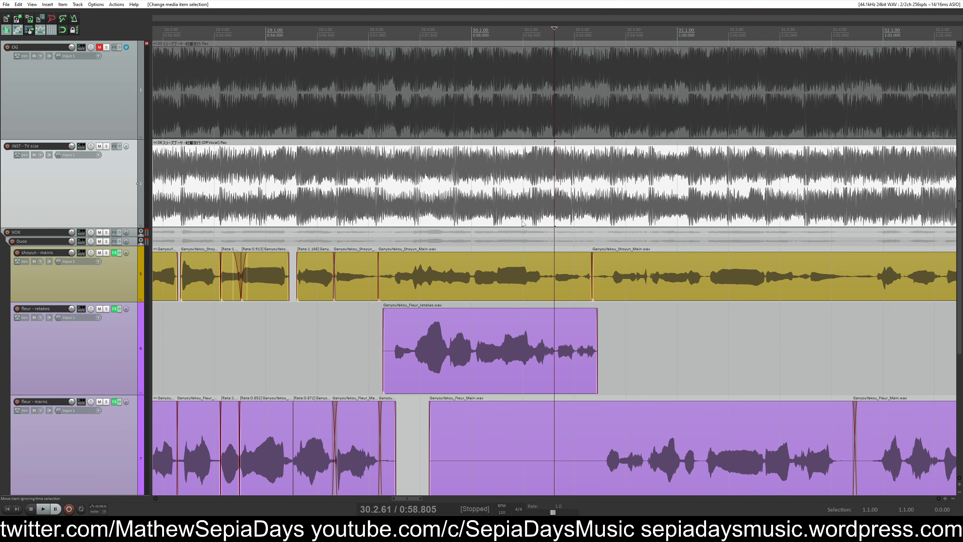
click(369, 217)
key(space)
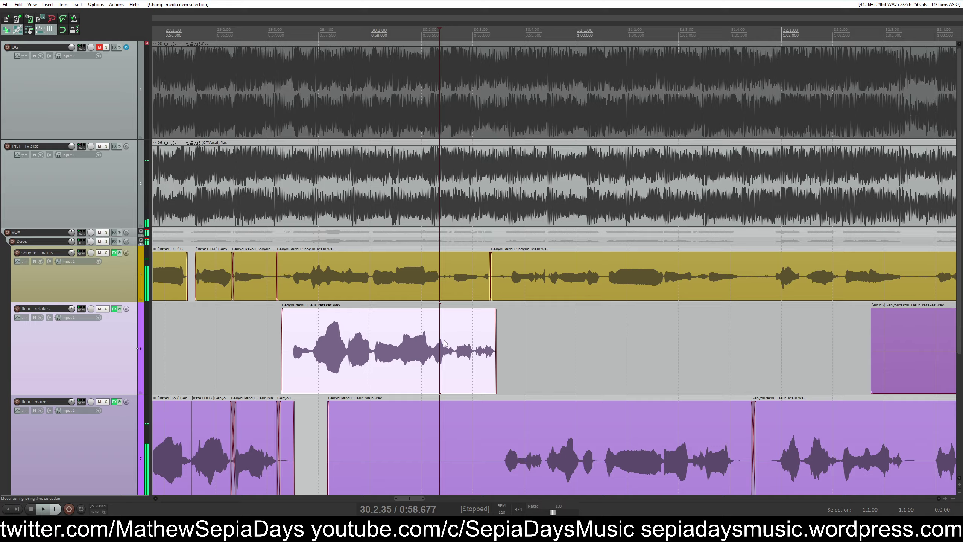
key(space)
Move the fleur - retakes item and the shoyun - mains phrase slightly earlier so their notes start at the 30.2.61 accent
click(587, 338)
scroll(587, 337, up, 2)
click(583, 224)
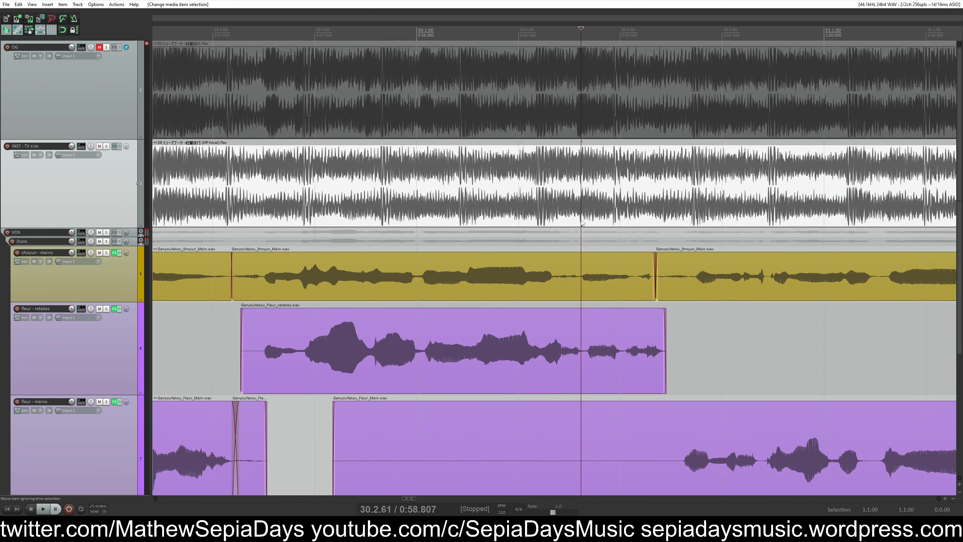
scroll(583, 224, up, 4)
click(588, 277)
drag(575, 356, 563, 355)
click(669, 281)
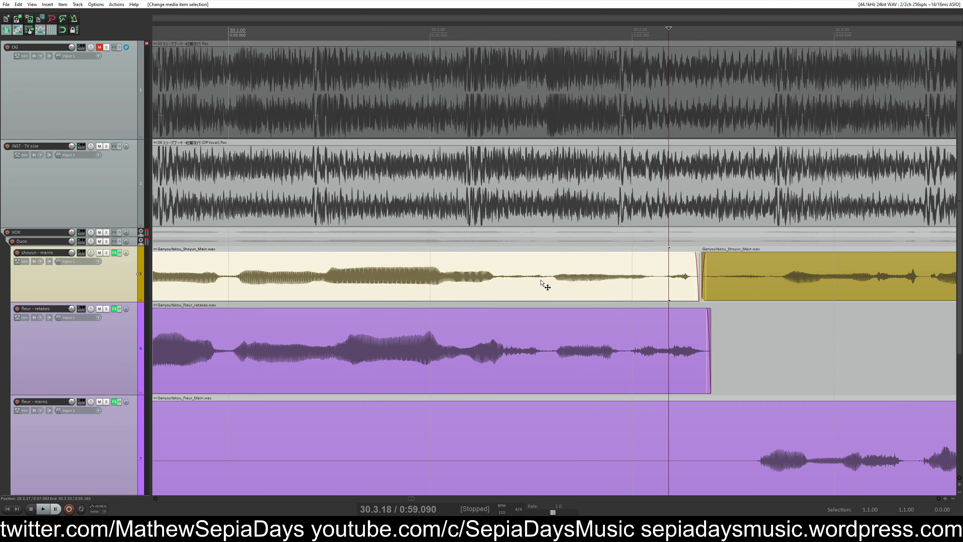
click(541, 282)
Play the moved phrase with the instrumental and with the Duos folder soloed, then clear the solo
key(space)
key(space)
click(107, 241)
key(space)
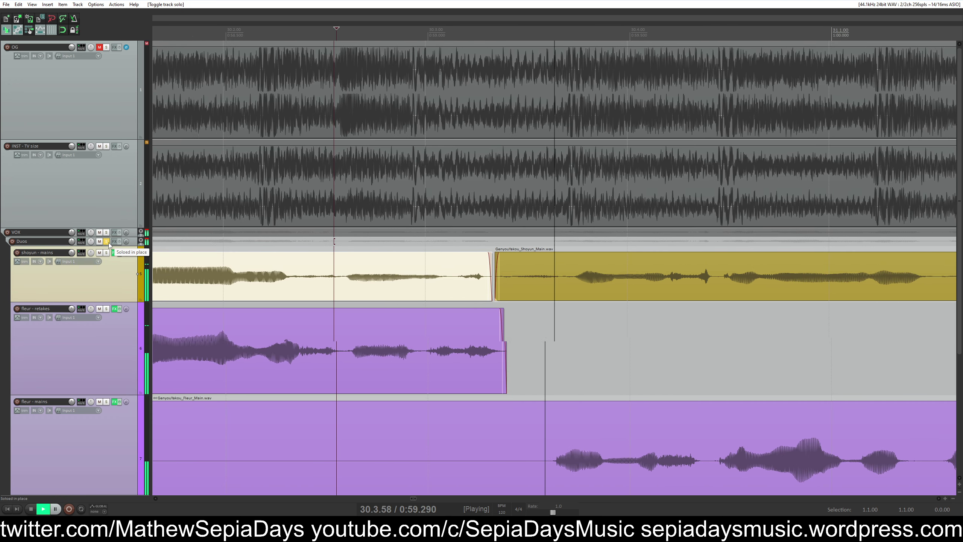
key(space)
click(109, 243)
scroll(207, 353, left, 5)
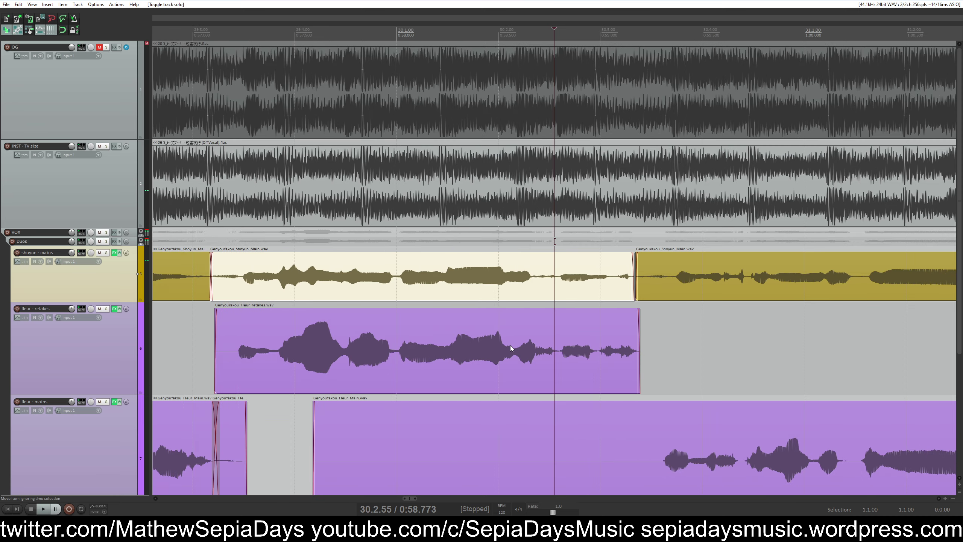
Compare the note starts around 30.1.00 across the tracks and play the Duos folder soloed from 30.1.01
click(252, 116)
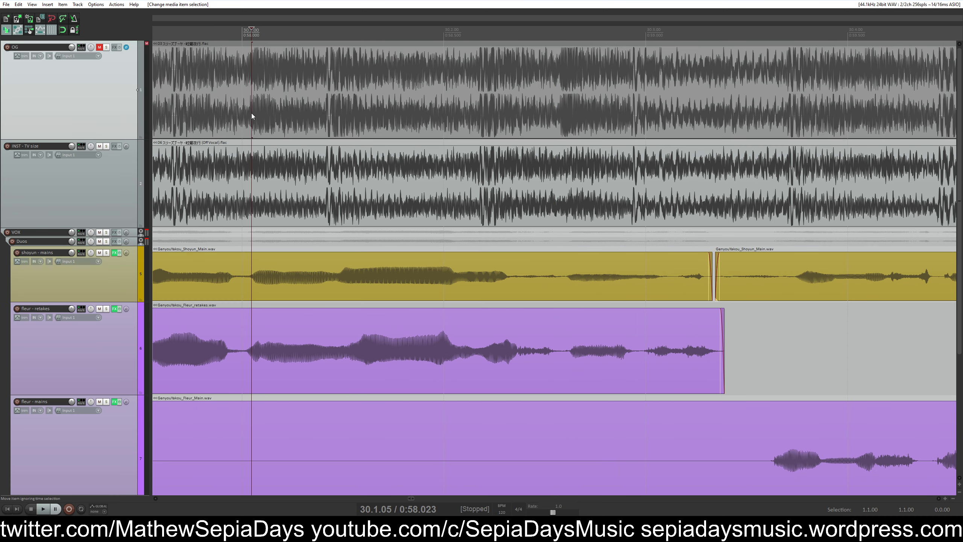
click(331, 270)
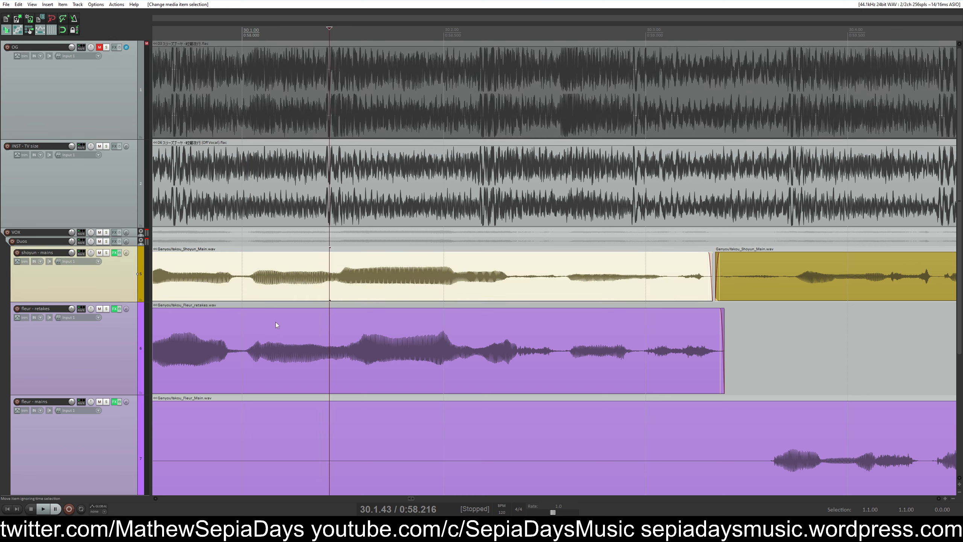
click(245, 333)
click(106, 241)
key(space)
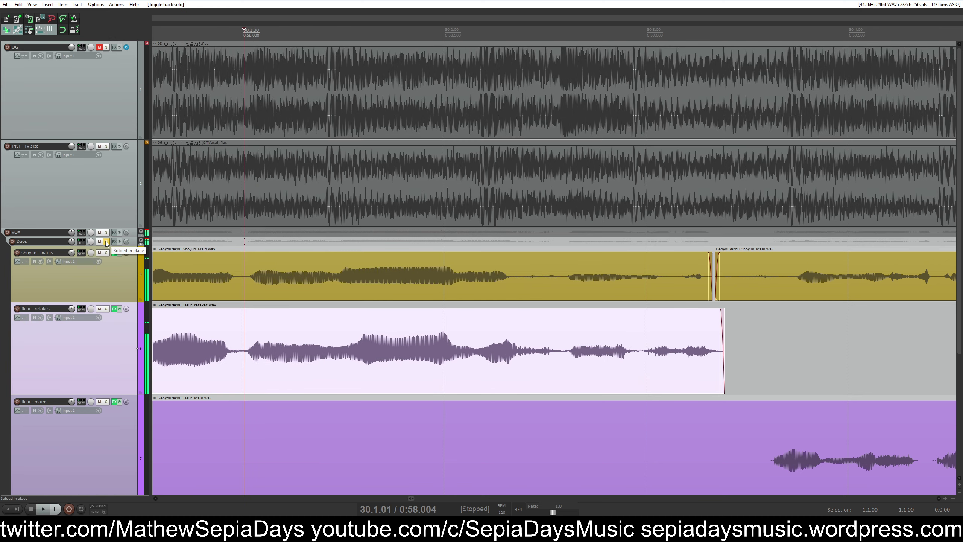
click(106, 241)
key(space)
Split fleur - retakes at 30.1.33 and 30.2.46 to isolate the middle of the phrase
click(473, 351)
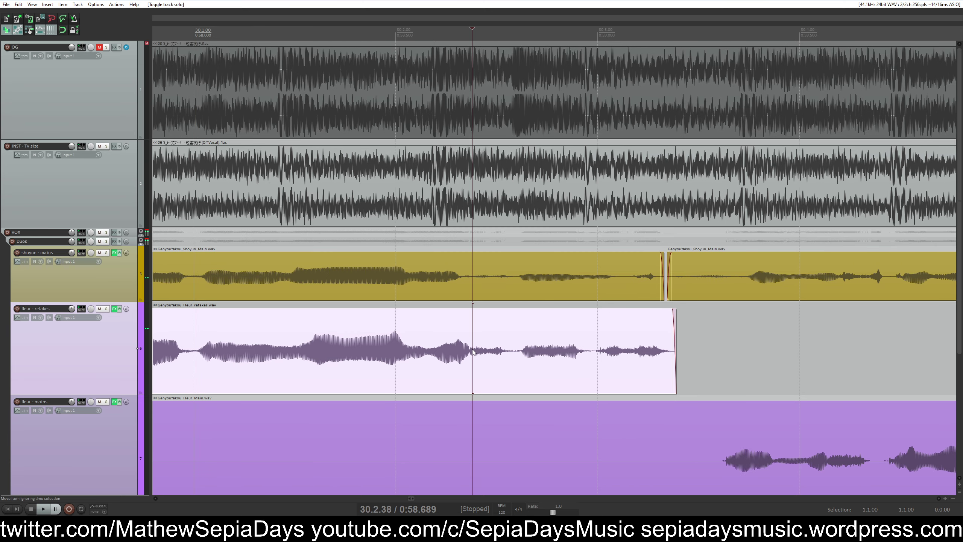
click(260, 353)
key(s)
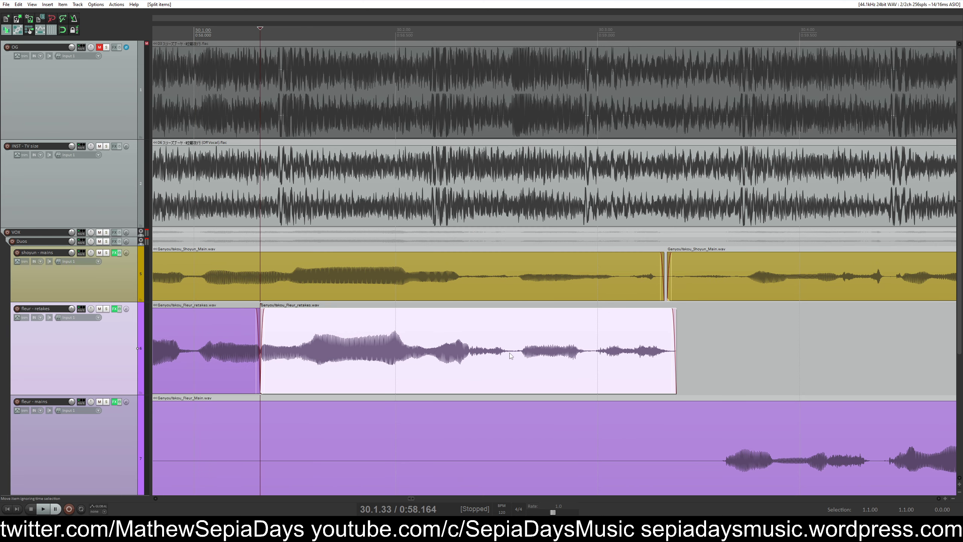
key(s)
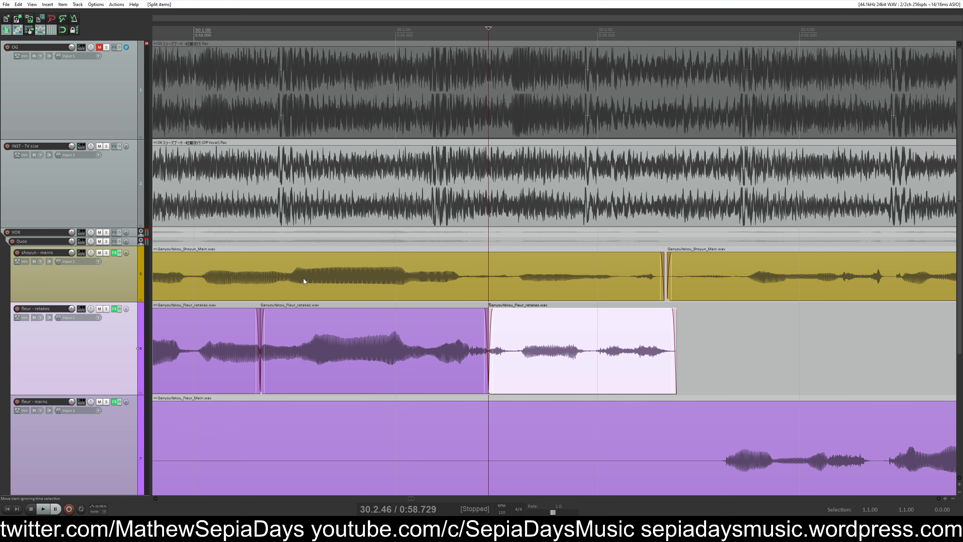
Move the middle fleur - retakes segment earlier to match shoyun's note at 30.1.51, and extend its end to meet the following segment
click(303, 281)
drag(314, 352, 306, 351)
click(470, 295)
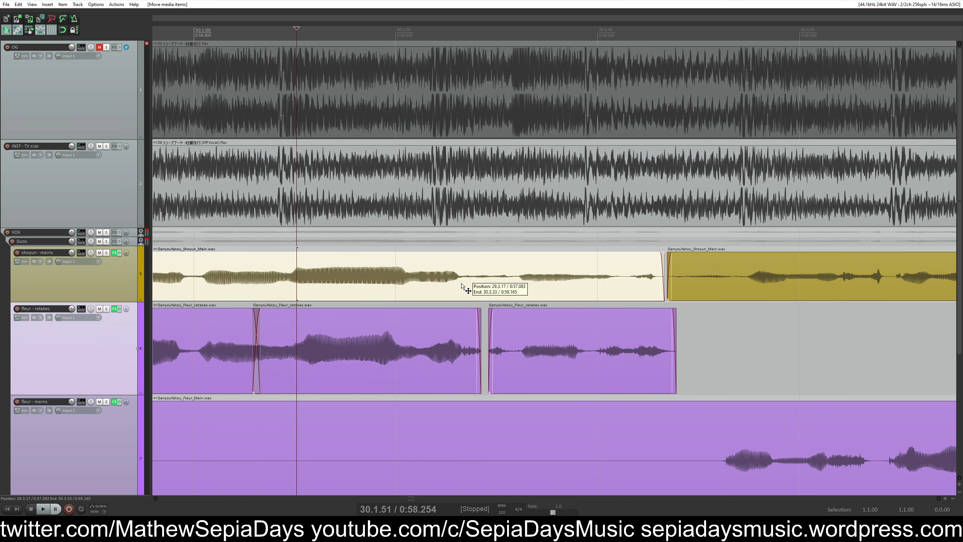
drag(481, 328, 489, 328)
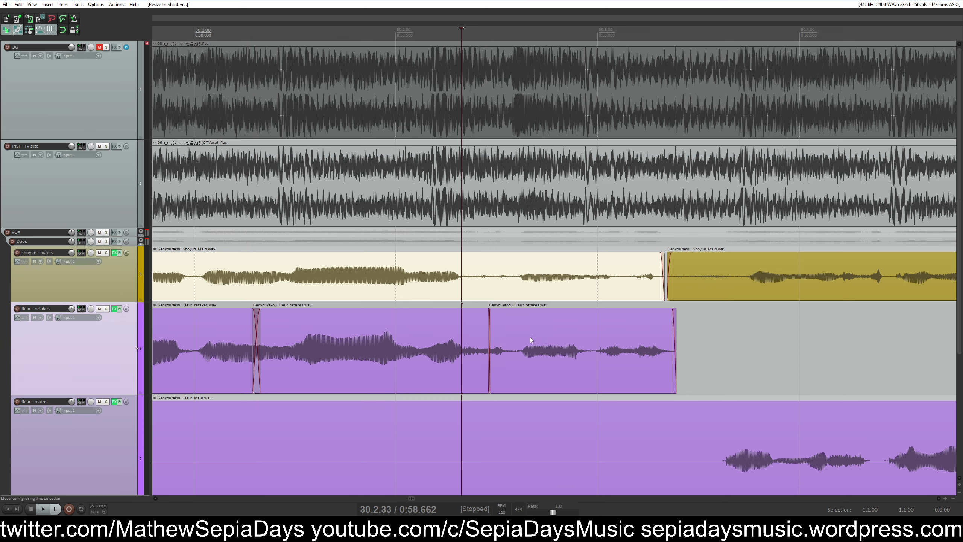
Play the edited fleur - retakes phrase from 29.3.41 against shoyun - mains and the instrumental
scroll(530, 340, down, 4)
click(364, 339)
click(344, 343)
scroll(343, 343, up, 3)
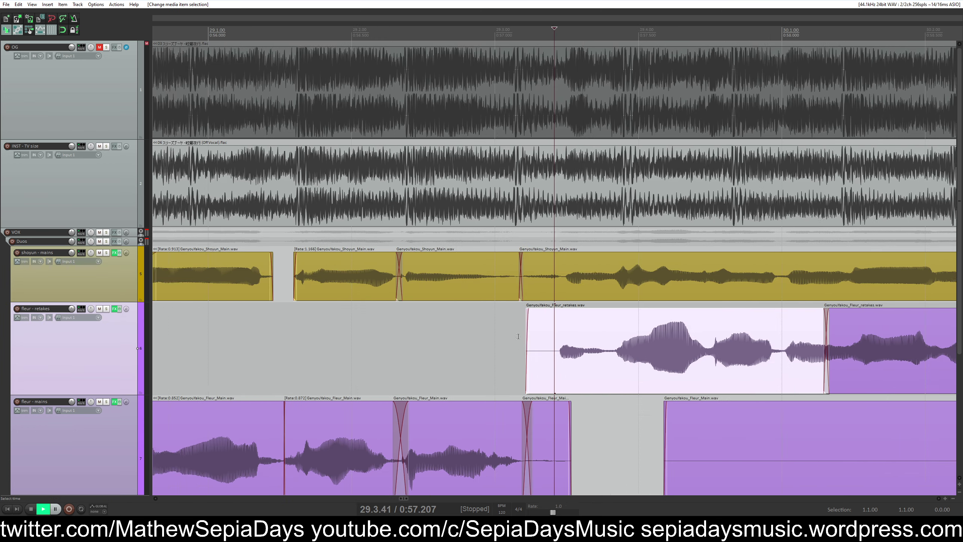
scroll(317, 274, right, 8)
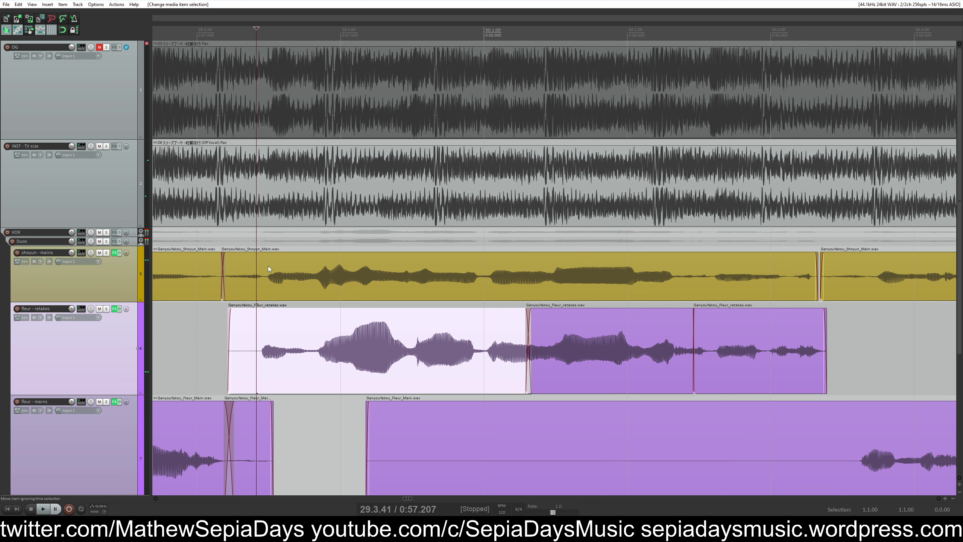
click(268, 269)
key(space)
click(323, 186)
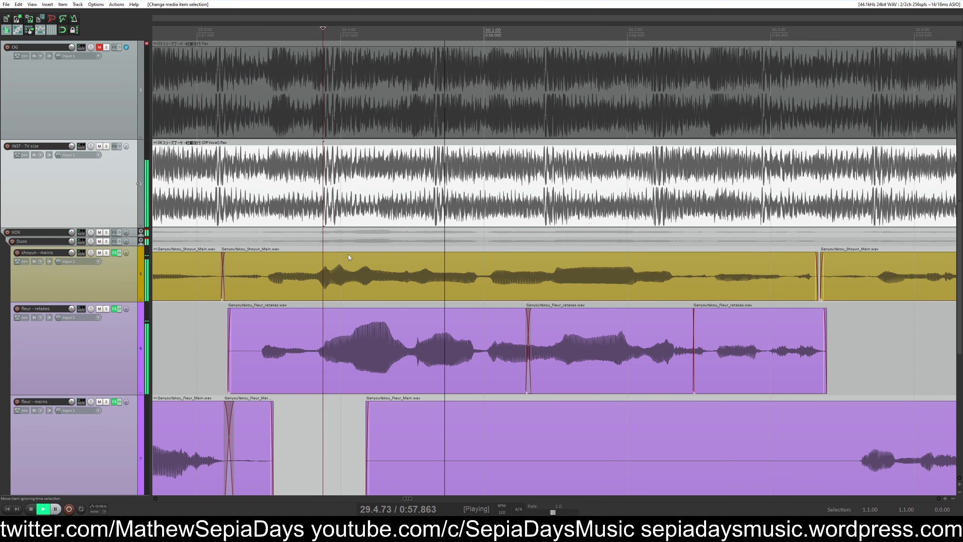
Split fleur - retakes at 29.3.62 and time-compress the first piece from its start so its note begins with shoyun's at 29.3.50
click(325, 279)
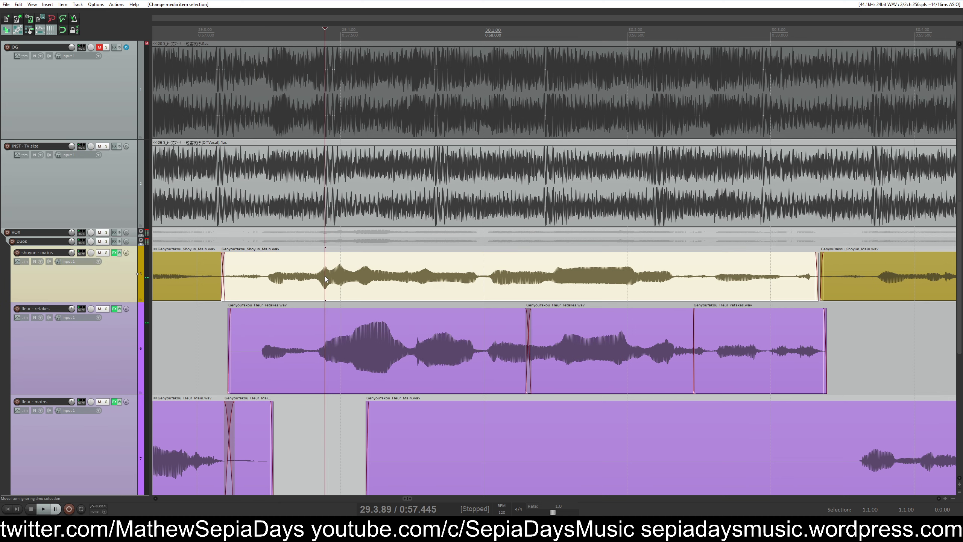
click(314, 351)
scroll(454, 362, up, 3)
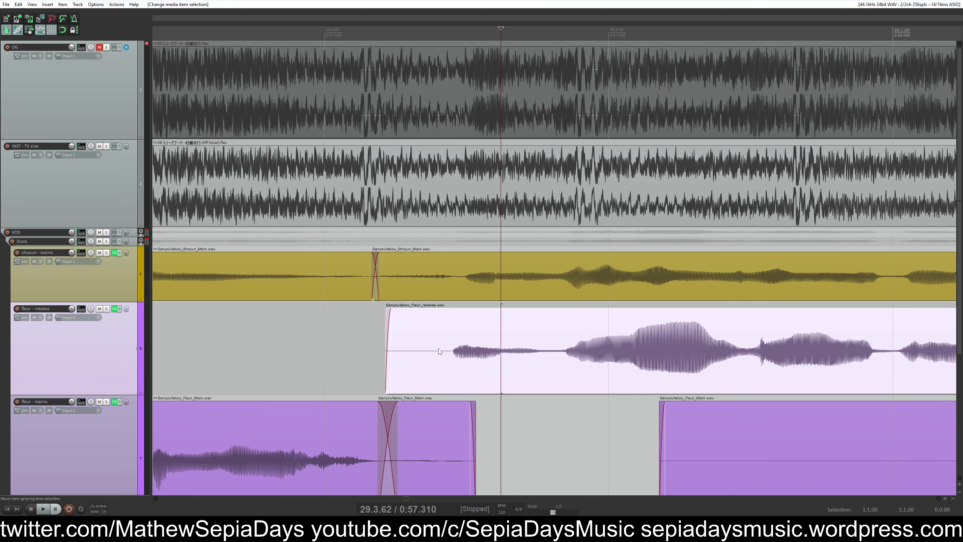
key(s)
click(464, 281)
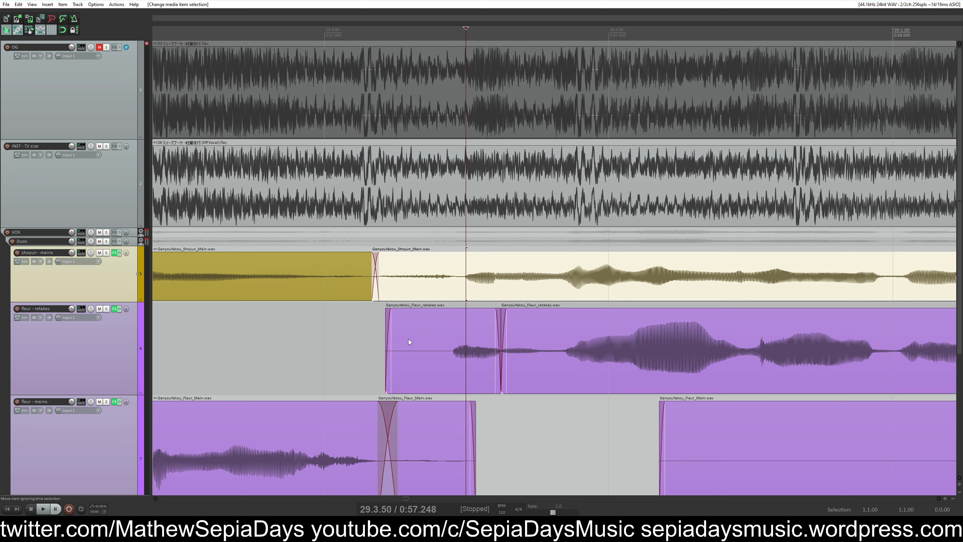
drag(384, 337, 409, 338)
Play the whole adjusted fleur - retakes phrase from just before its start to check it against shoyun - mains
click(352, 329)
scroll(464, 309, right, 8)
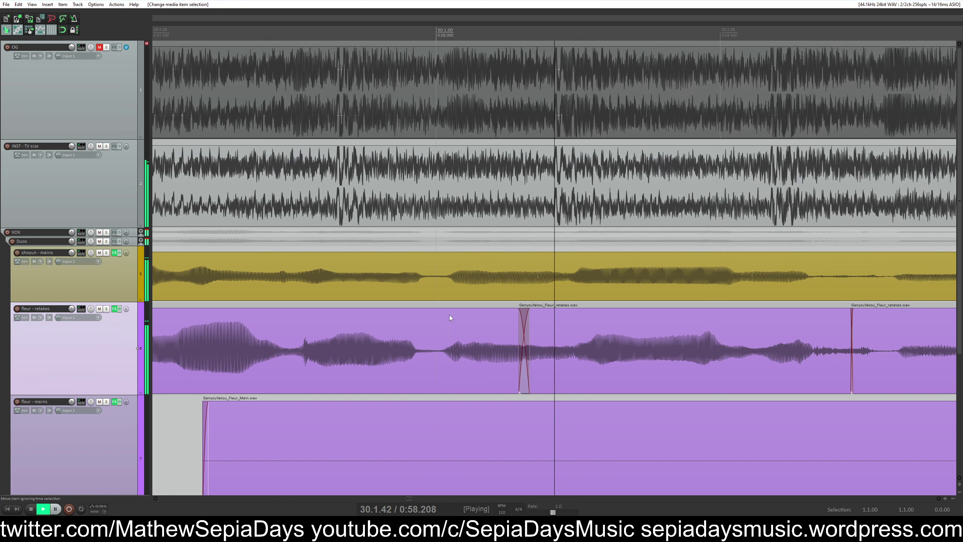
key(space)
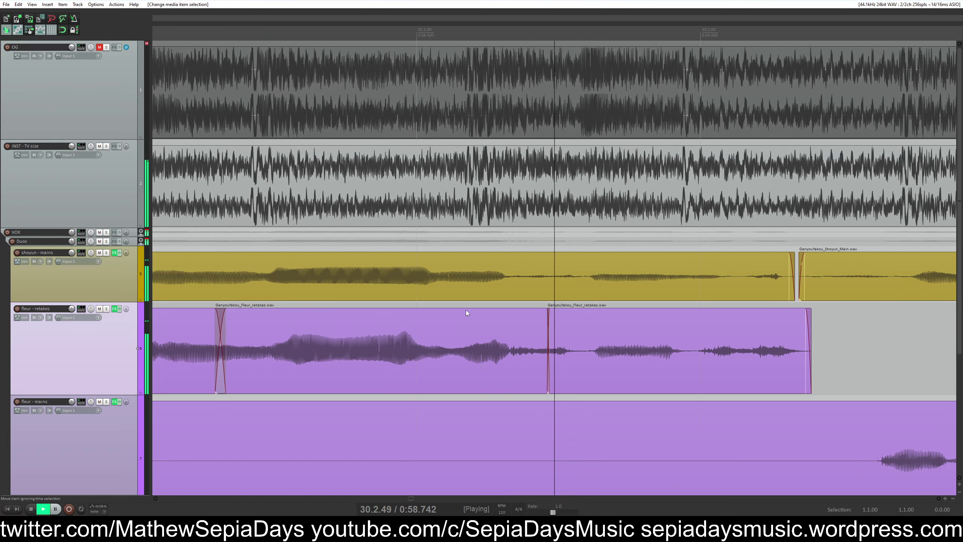
key(space)
key(space)
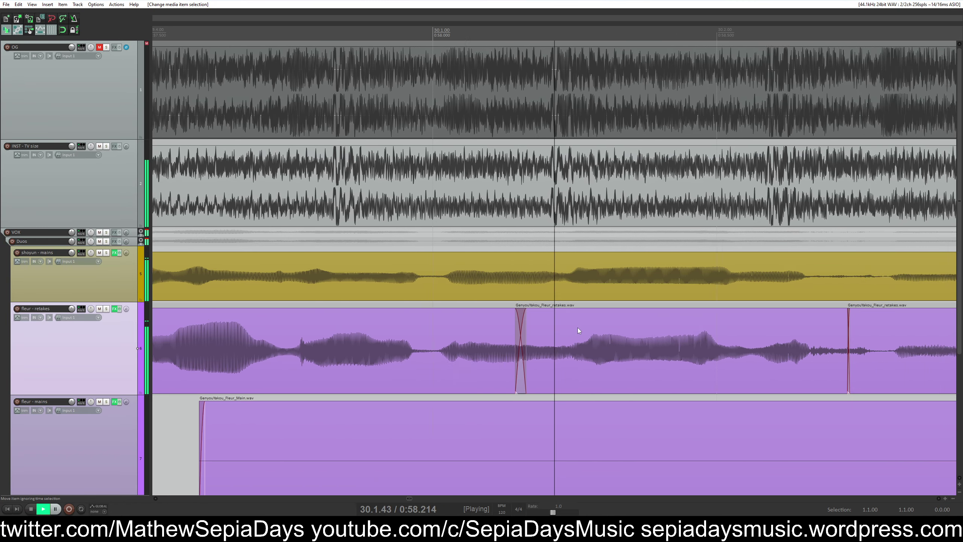
key(space)
Replay the end of the phrase repeatedly from shoyun's note at 30.2.61
click(465, 296)
key(space)
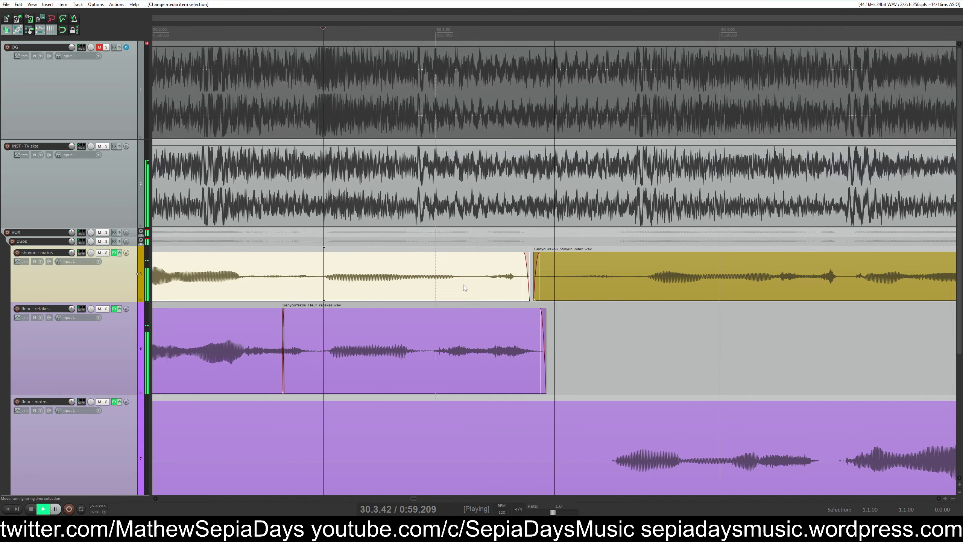
key(space)
key(space)
key(space)
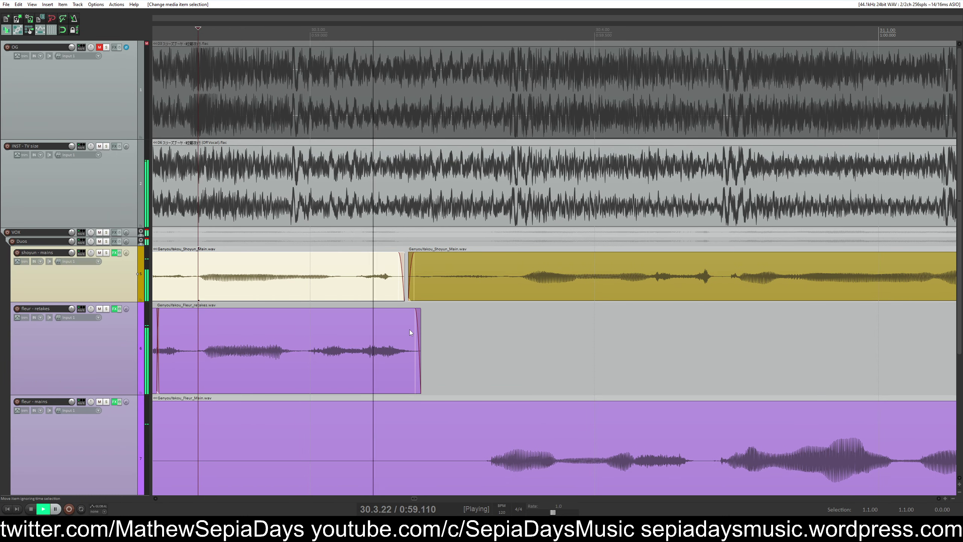
key(space)
Solo the Duos folder track to check the vocals without the instrumental
click(106, 242)
scroll(447, 287, down, 2)
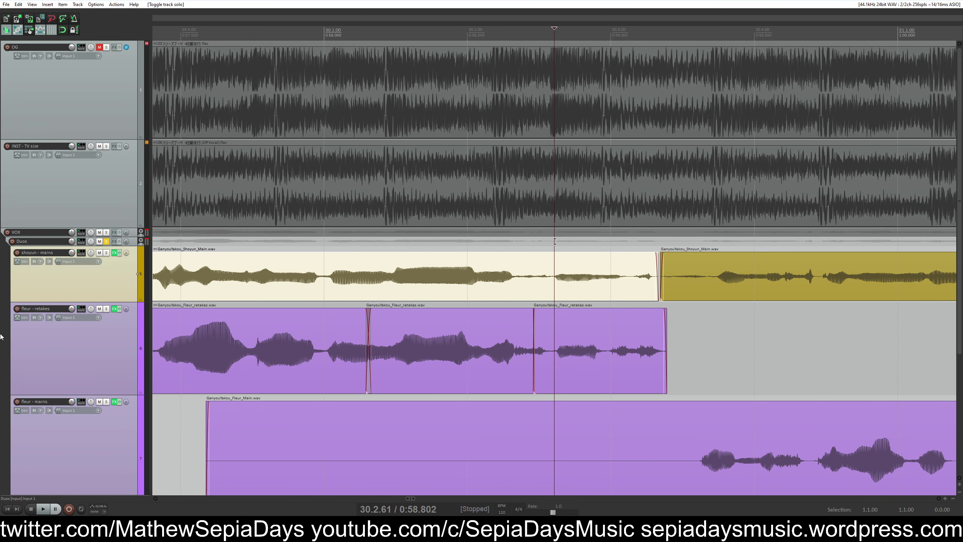
scroll(369, 302, down, 3)
scroll(410, 199, down, 3)
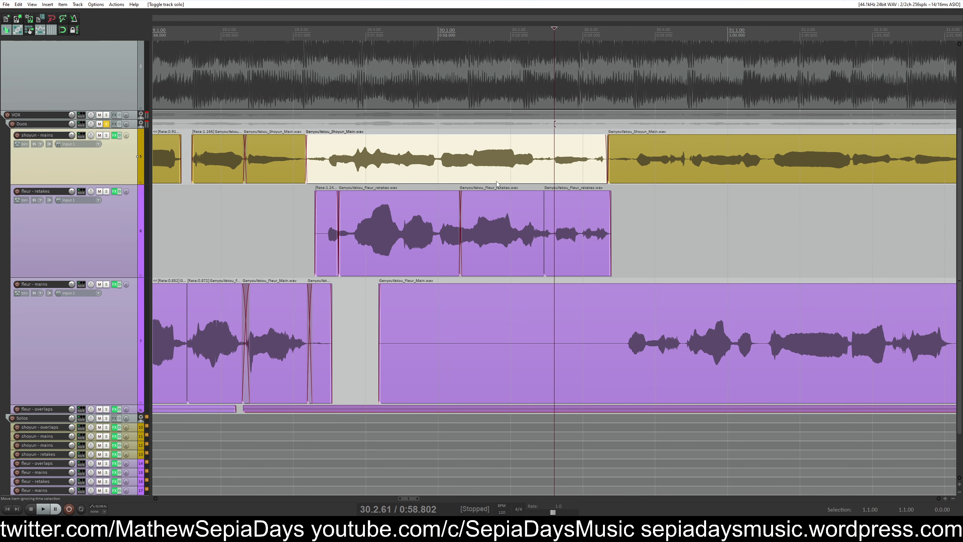
Replay the vocals from 29.3.17 and the phrase end from 30.2.61, soloing shoyun - mains on and off
key(space)
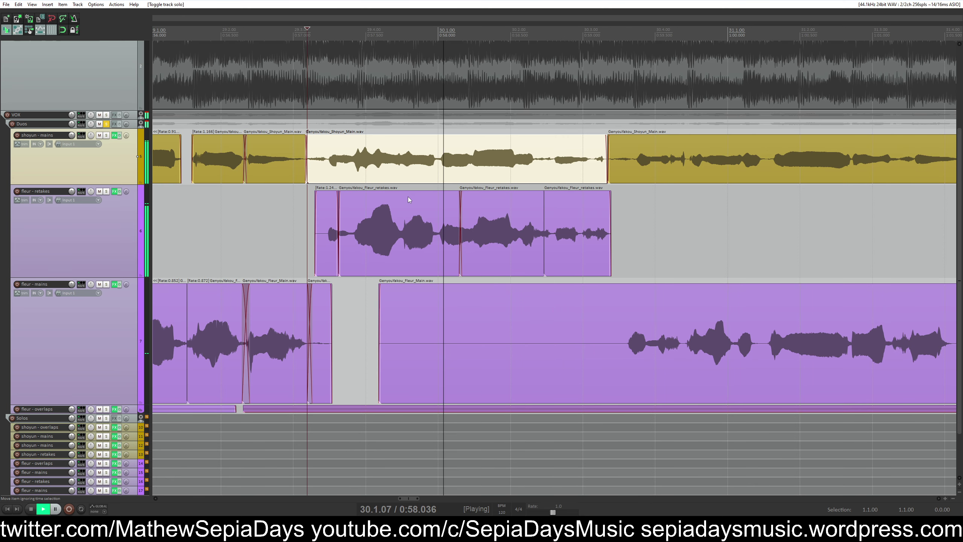
key(space)
key(space)
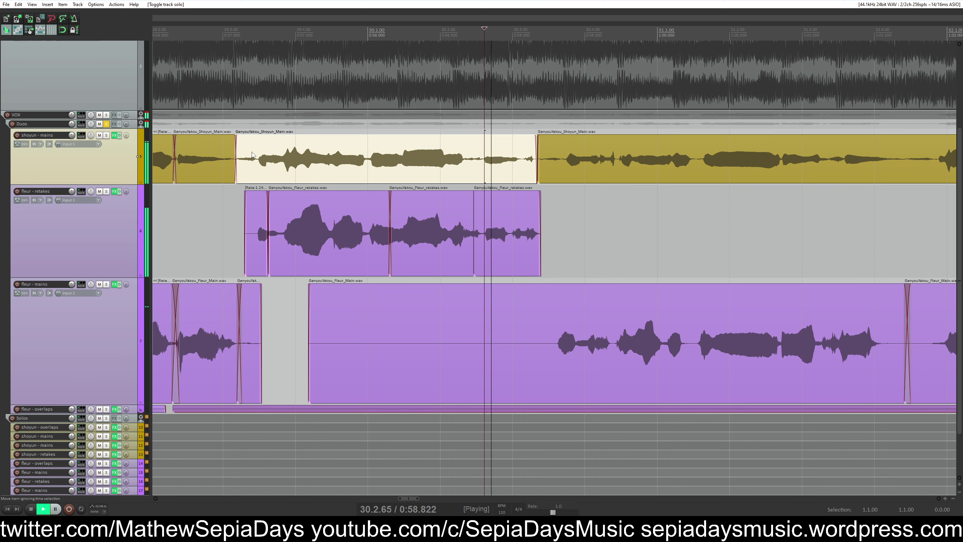
click(106, 135)
key(space)
click(106, 135)
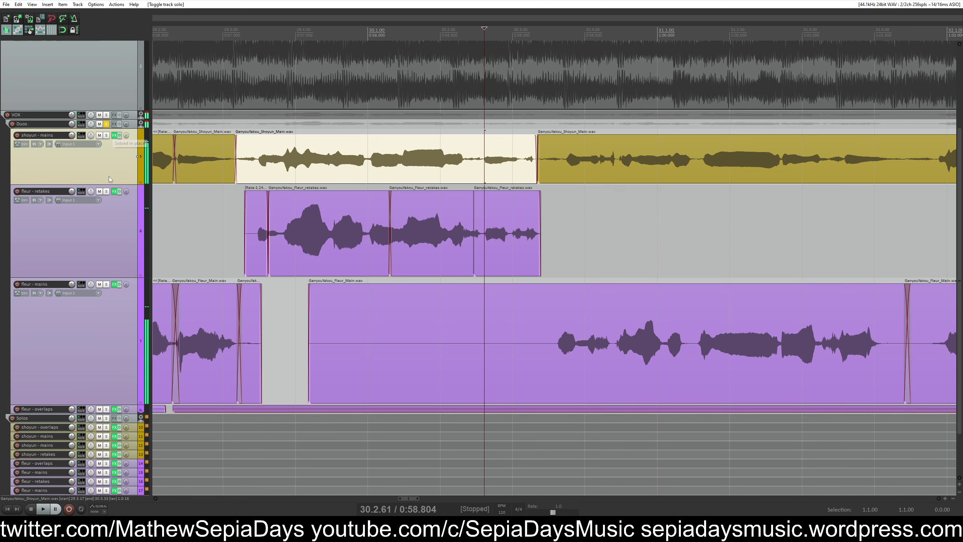
click(106, 135)
key(space)
key(space)
click(106, 135)
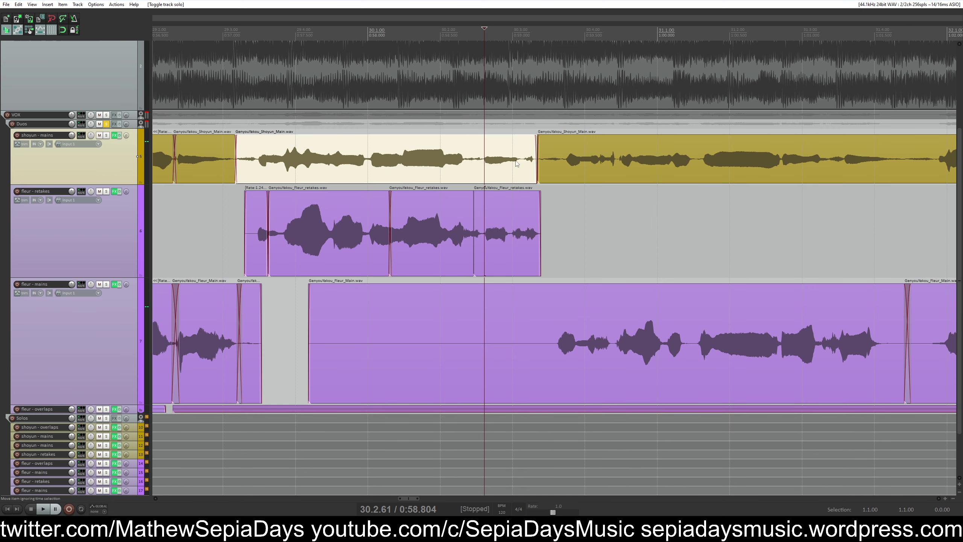
Split shoyun - mains at 30.3.11 and 30.2.58 around the short note and time-compress that piece to end near beat 30.3
scroll(520, 164, up, 3)
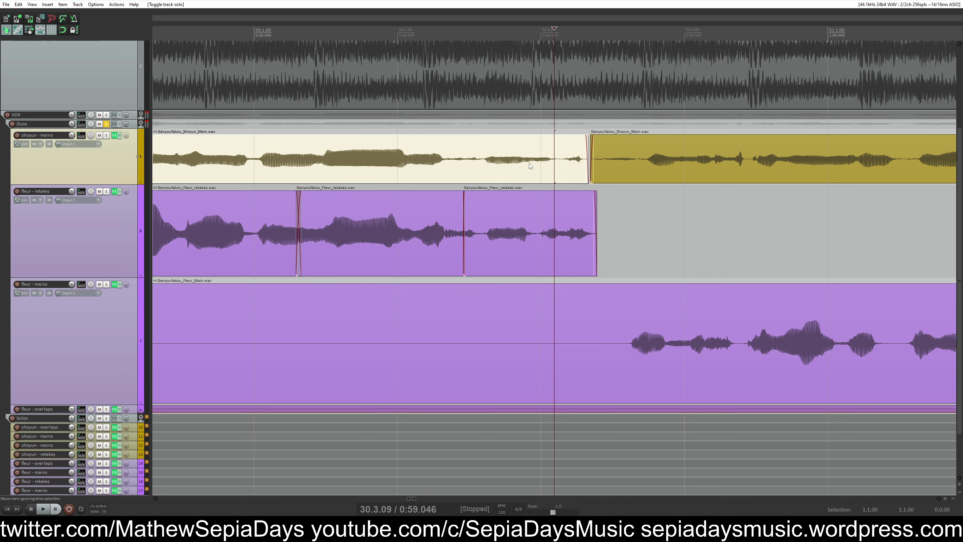
click(557, 165)
key(s)
click(482, 160)
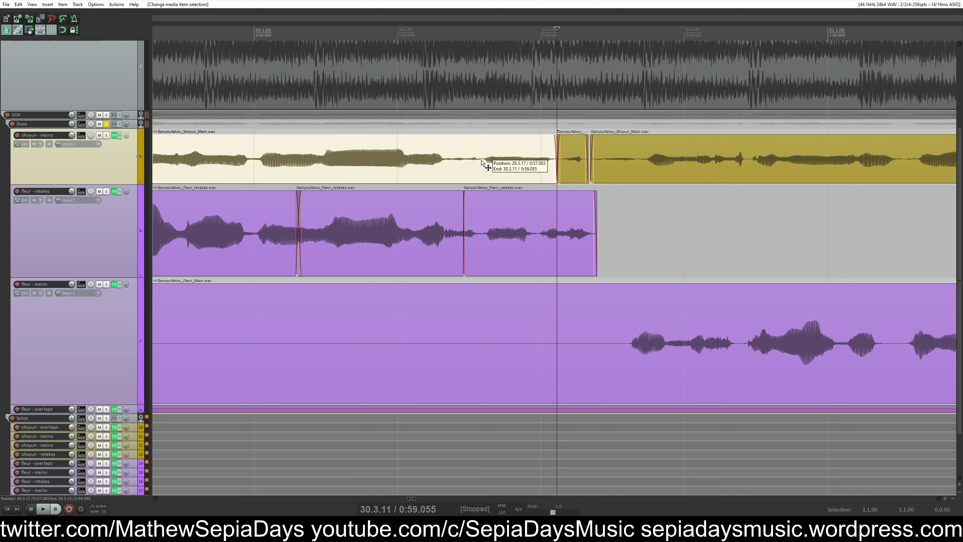
scroll(482, 160, up, 3)
key(s)
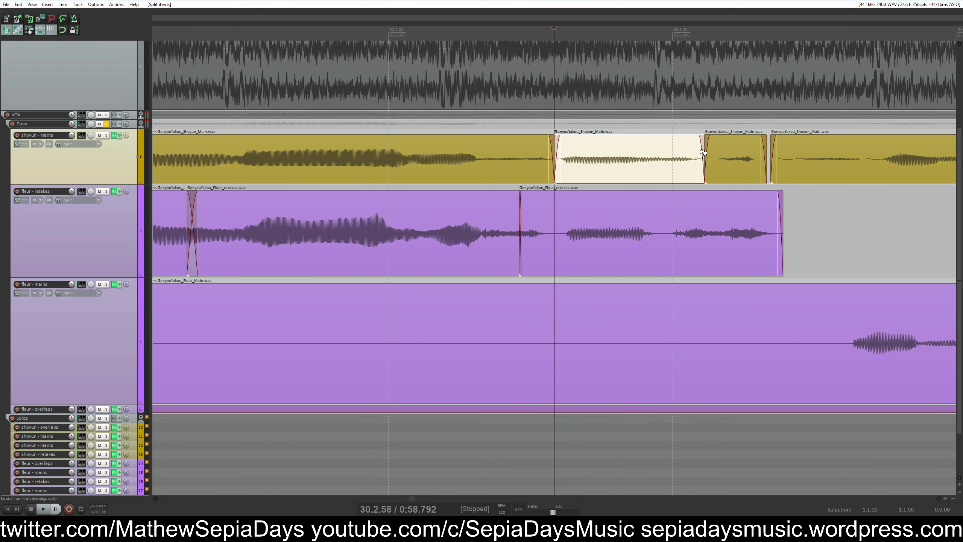
drag(704, 152, 674, 152)
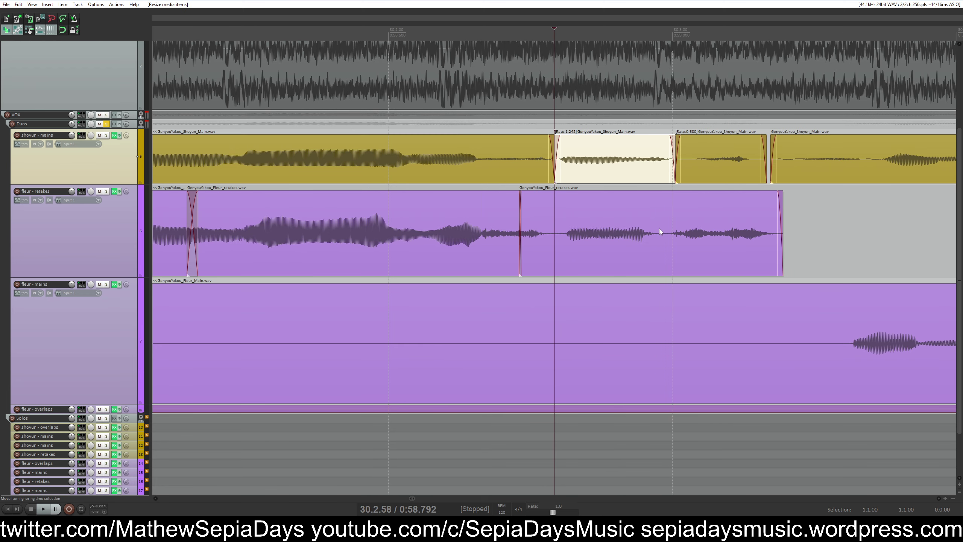
Split fleur - retakes on both sides of the matching note from 30.2.59 and stretch that piece to end slightly after beat 30.3
click(660, 232)
key(s)
click(659, 220)
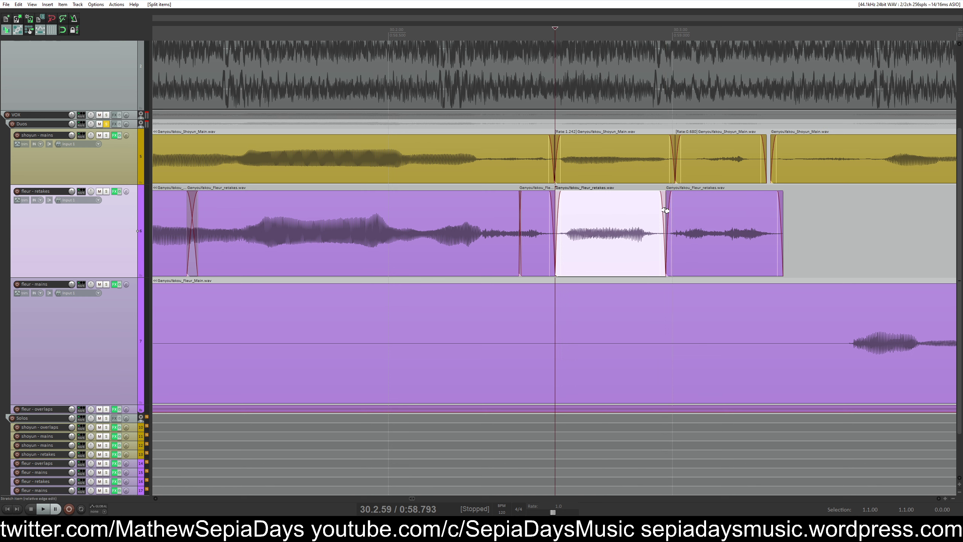
drag(664, 210, 687, 210)
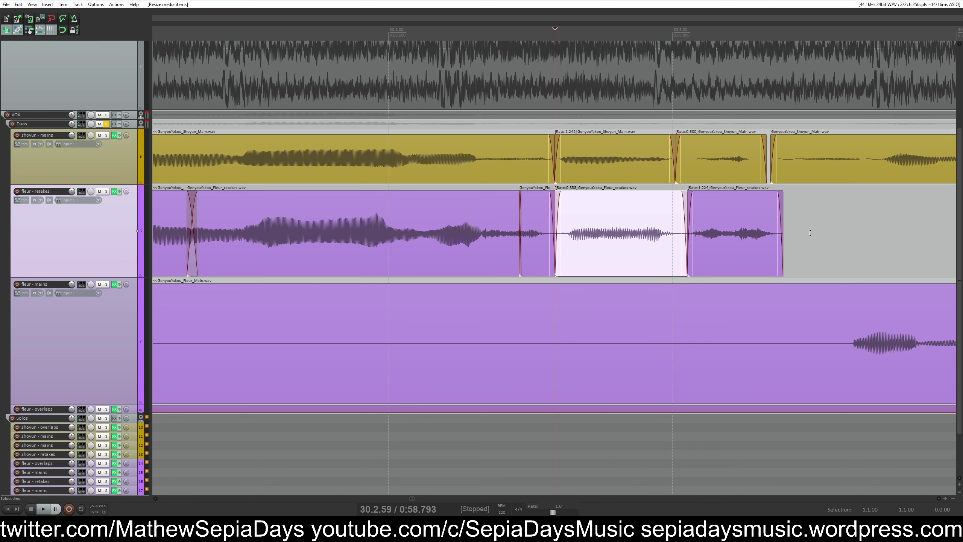
Trim the fleur - retakes phrase at 30.3.31 with a fade-out and tidy the item joins near 30.2.58 on both vocals
click(761, 230)
key(s)
key(Delete)
drag(758, 205, 741, 210)
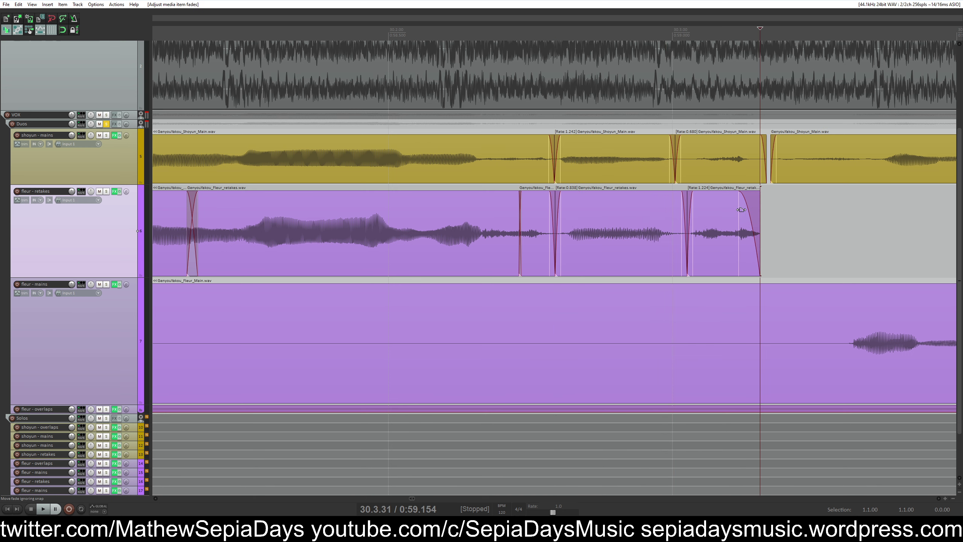
drag(555, 206, 551, 206)
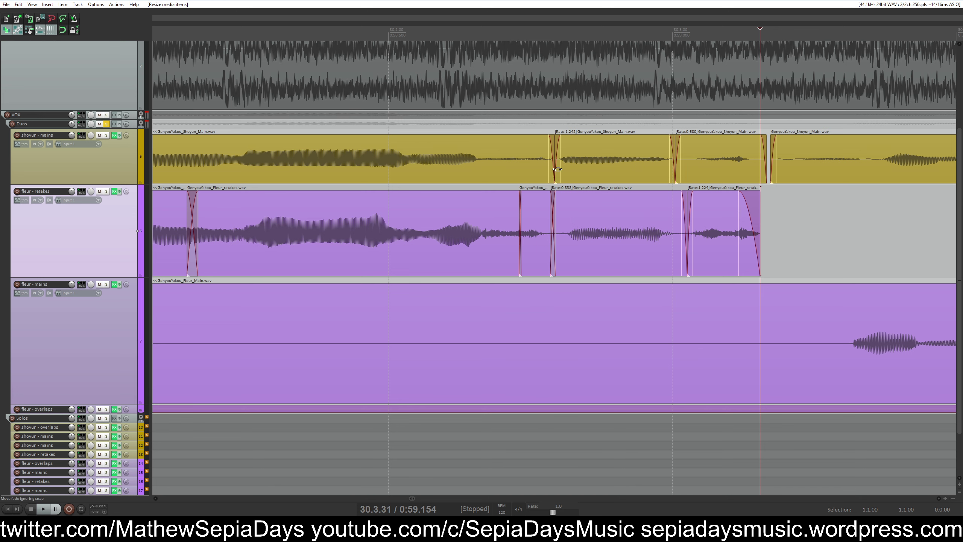
drag(552, 166, 554, 164)
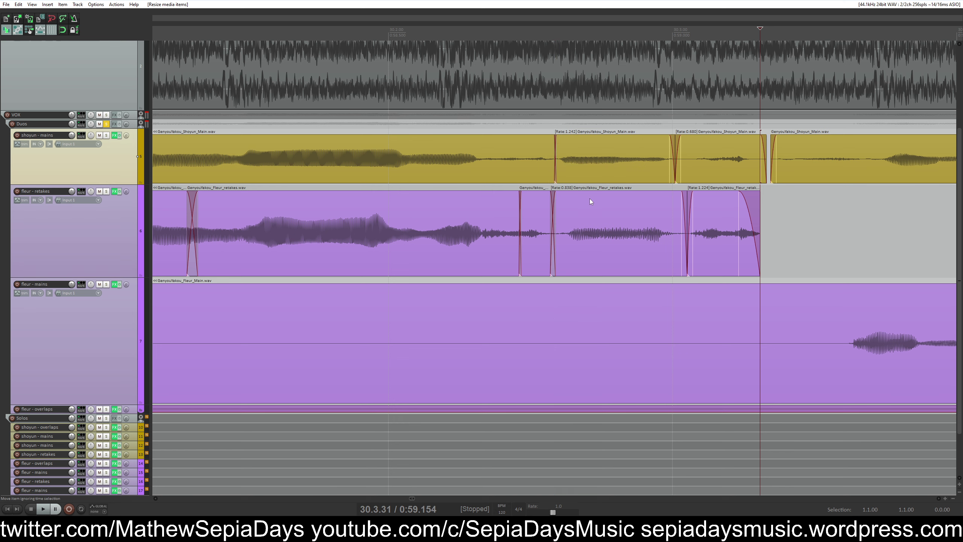
Play the adjusted phrase from 29.2.81 and unsolo the Duos folder to hear it with the instrumental
scroll(664, 165, down, 5)
click(324, 195)
key(space)
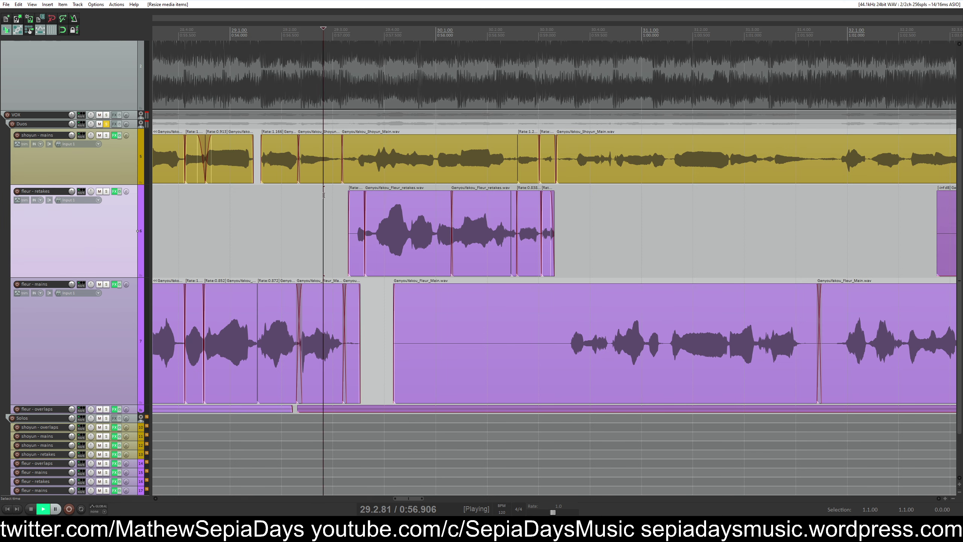
click(107, 124)
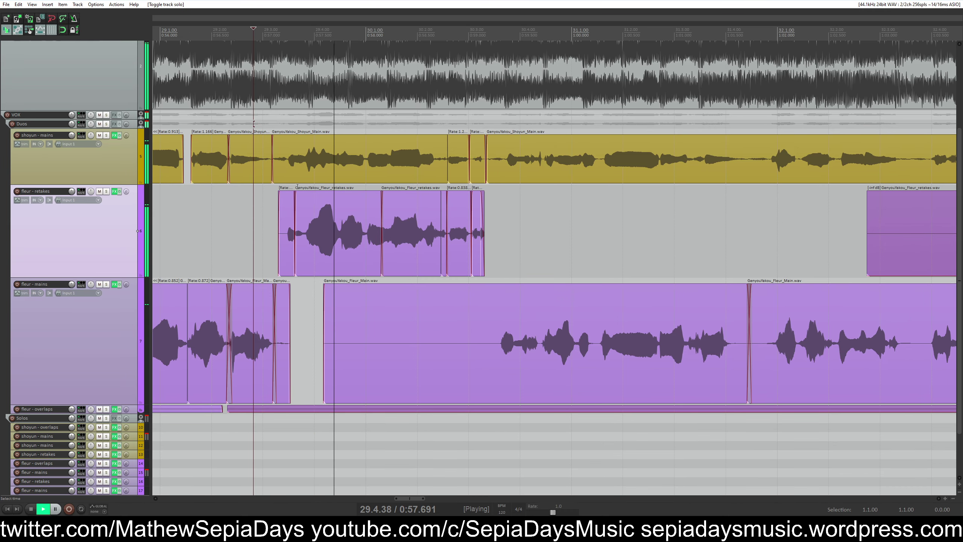
key(space)
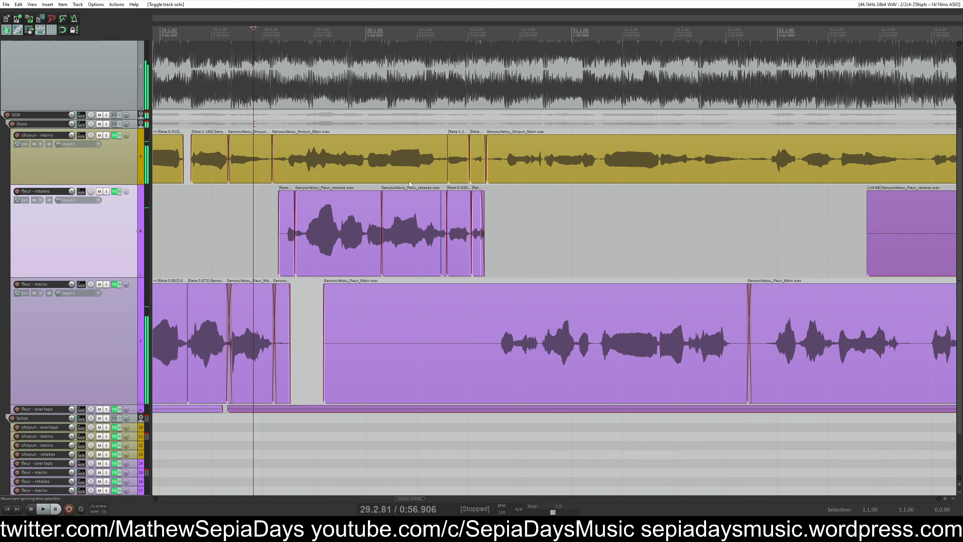
Cut the silent lead-in of the fleur - mains item so it starts at 30.3.30, and play on from there
click(473, 307)
key(s)
key(ctrl+x)
key(space)
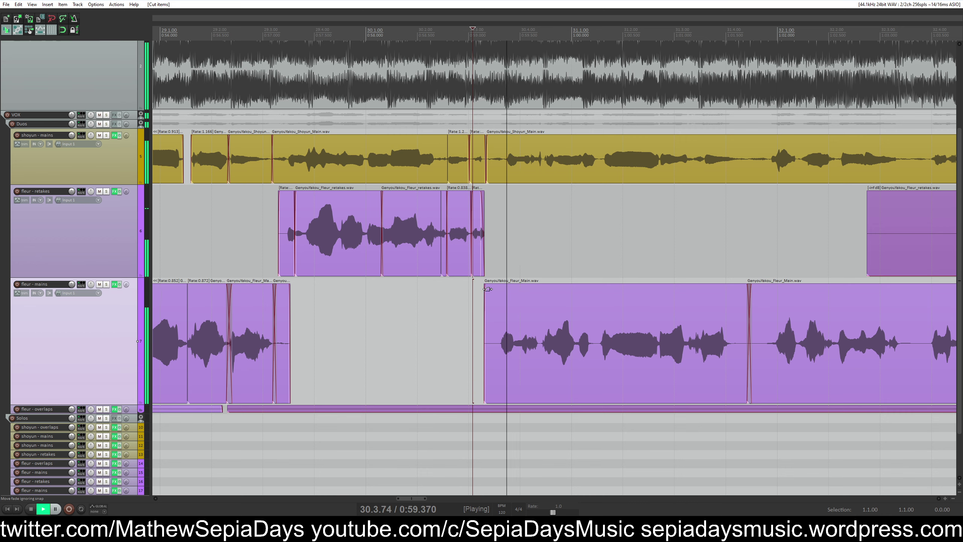
scroll(498, 285, down, 3)
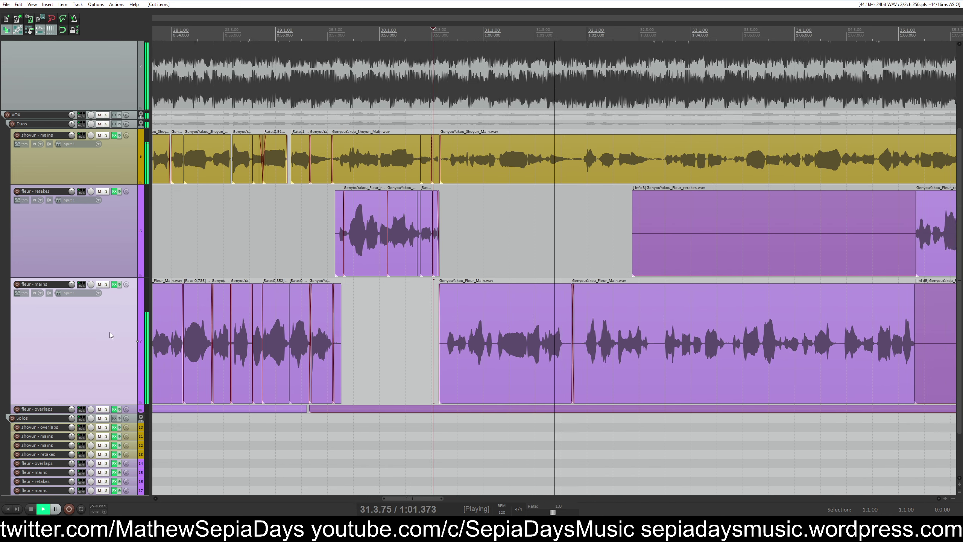
Move the fleur - mains track above fleur - retakes, directly below shoyun - mains, and play the following phrase from 30.3.50
drag(110, 332, 97, 199)
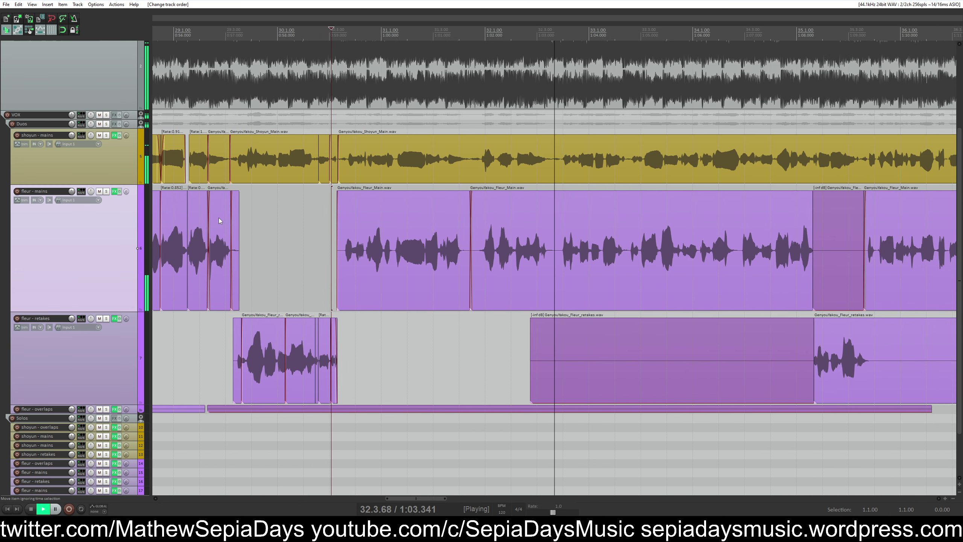
key(space)
click(269, 162)
key(space)
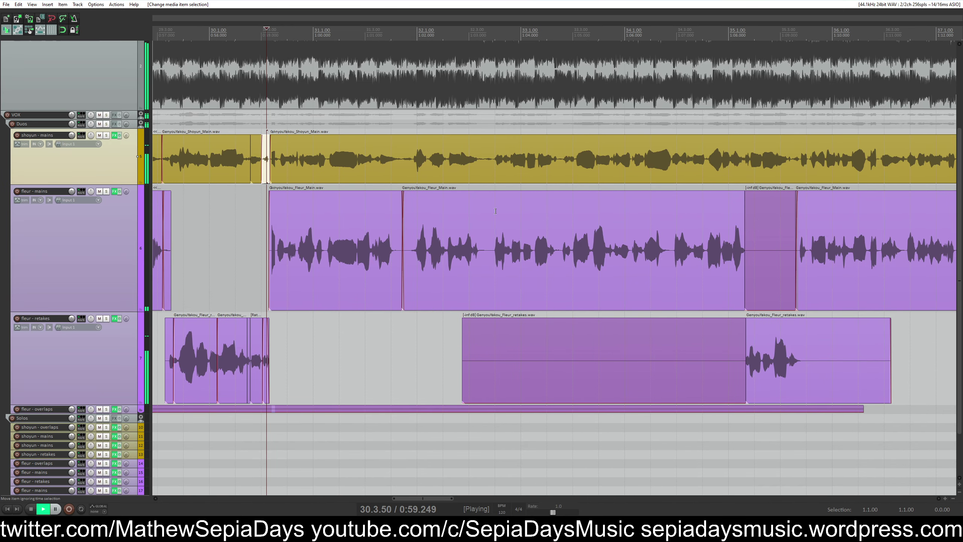
scroll(497, 206, up, 3)
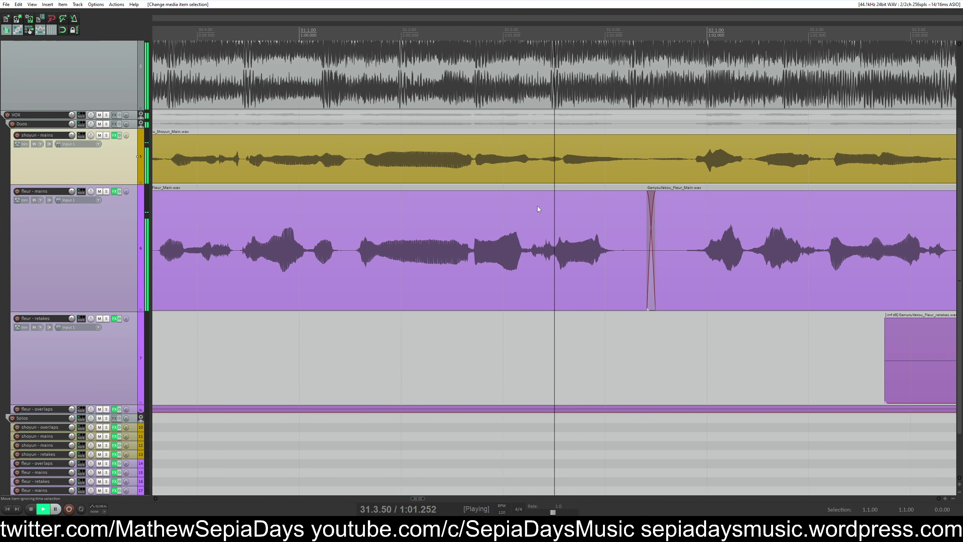
Split shoyun - mains at 31.4.45 and shift the preceding item earlier so its last note starts on the instrumental beat at 31.3.49
key(space)
click(513, 162)
key(s)
scroll(517, 165, down, 3)
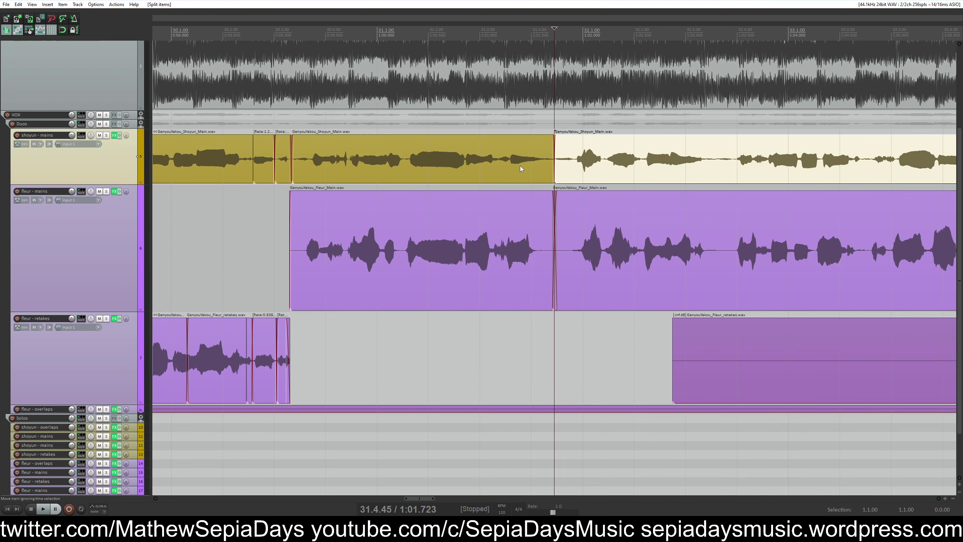
click(505, 101)
scroll(531, 107, up, 5)
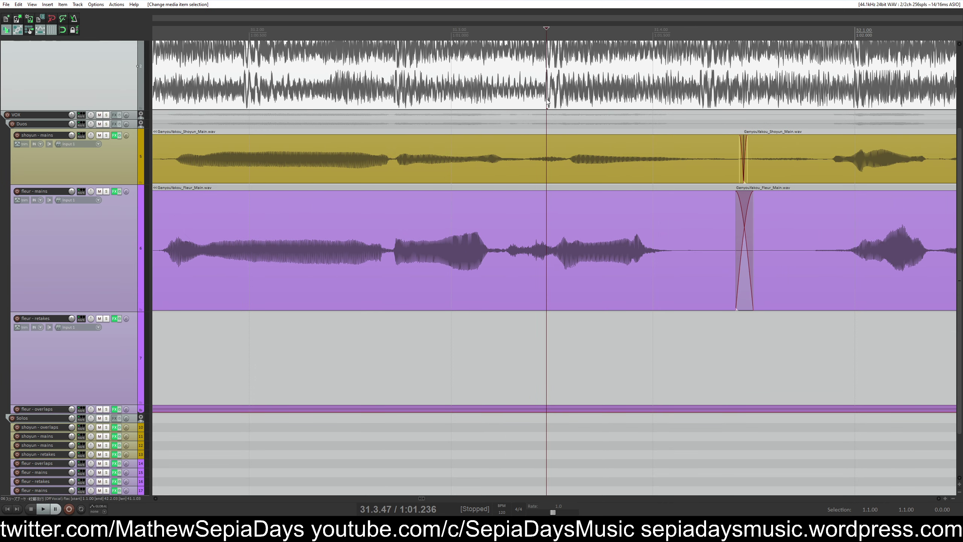
drag(575, 165, 553, 166)
click(566, 249)
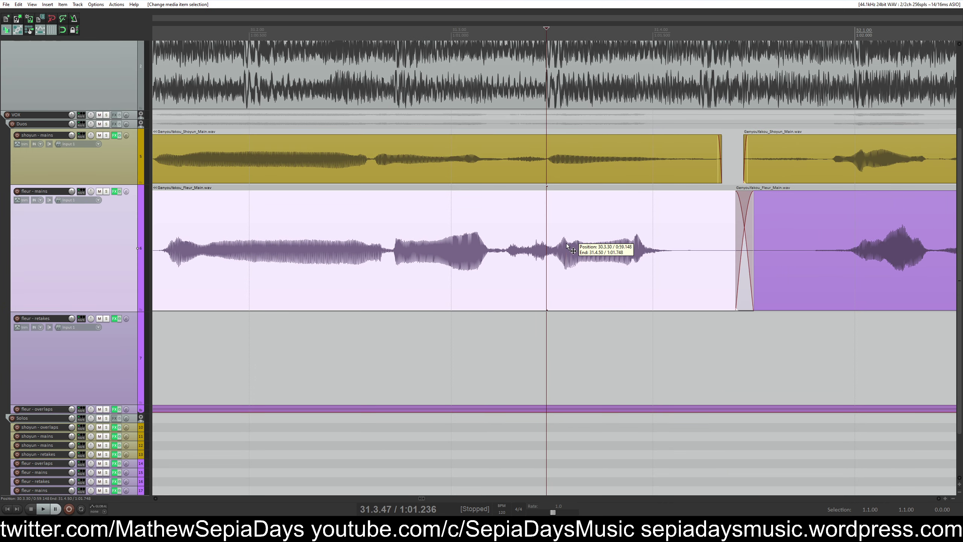
click(550, 107)
drag(568, 237, 569, 243)
click(578, 165)
Play the shifted shoyun - mains phrase with the instrumental from 31.3.49 and again from 31.2.74
key(space)
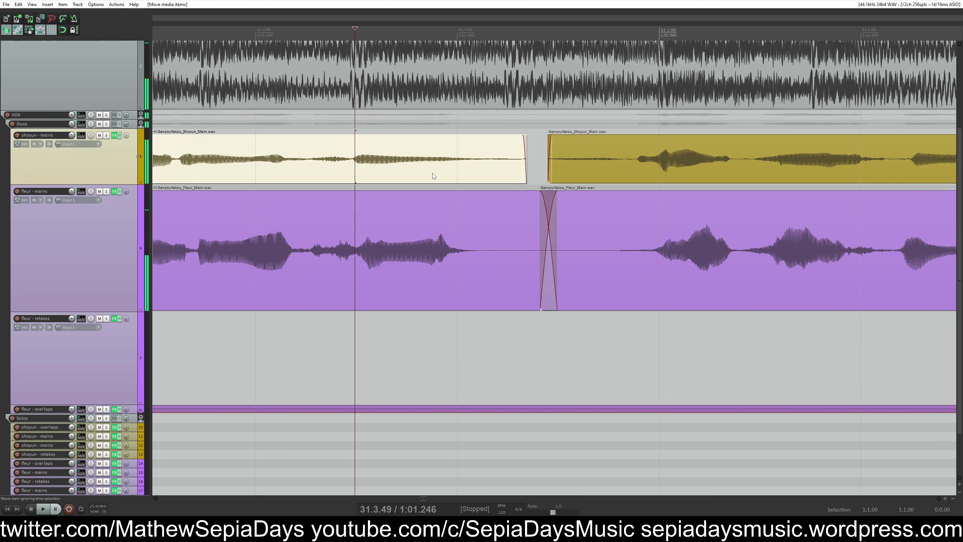
key(space)
scroll(499, 186, down, 2)
click(445, 104)
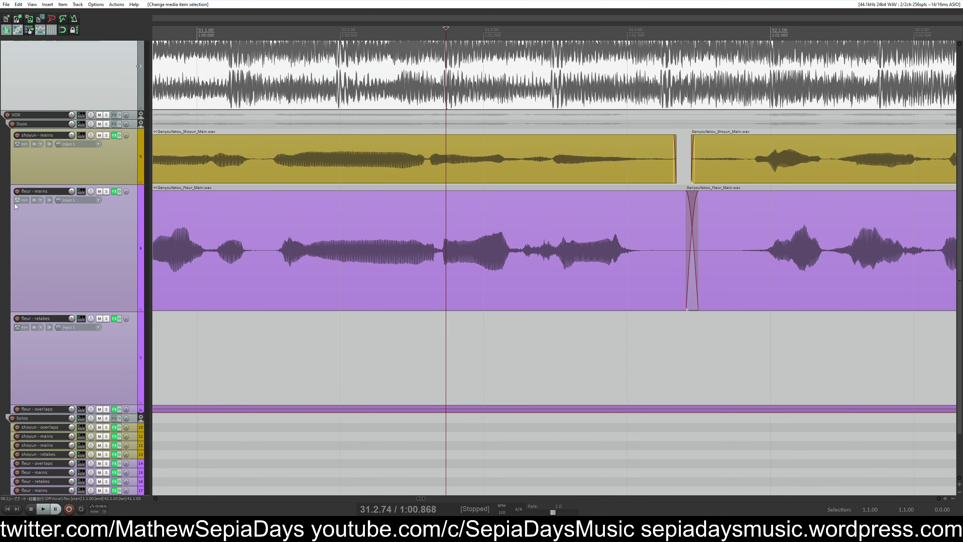
scroll(14, 203, up, 1)
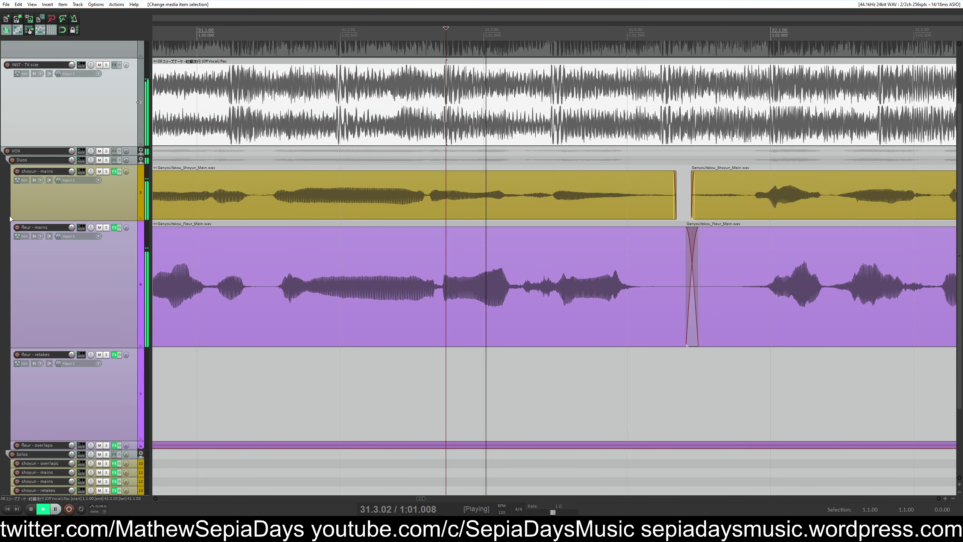
Split shoyun - mains around the note before 31.3.26 and time-compress that piece from its start to begin on the beat at 31.2.72
click(531, 199)
scroll(539, 201, up, 2)
click(536, 197)
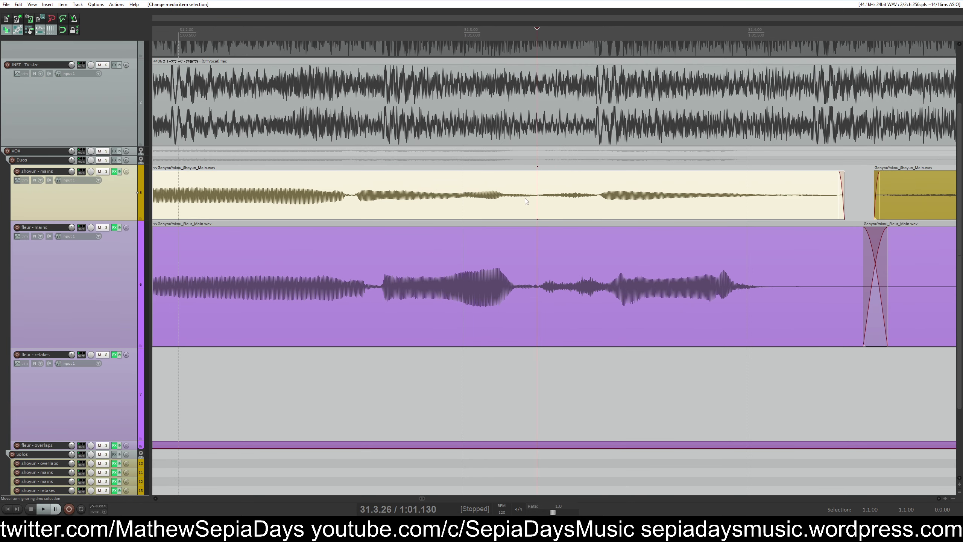
key(s)
click(350, 194)
key(s)
click(384, 132)
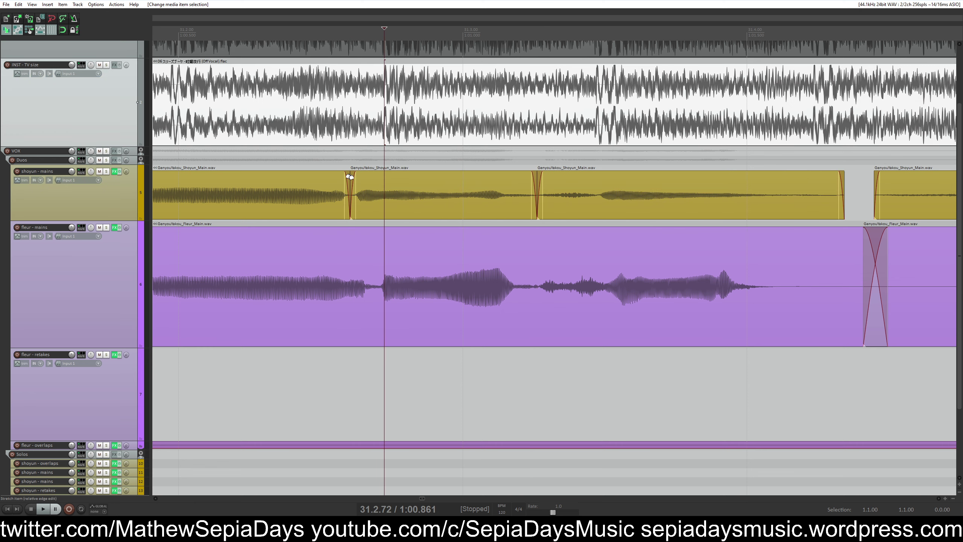
drag(351, 175, 376, 176)
Move the preceding shoyun - mains item later so its long held note starts on the beat at 31.1.64
scroll(427, 201, down, 2)
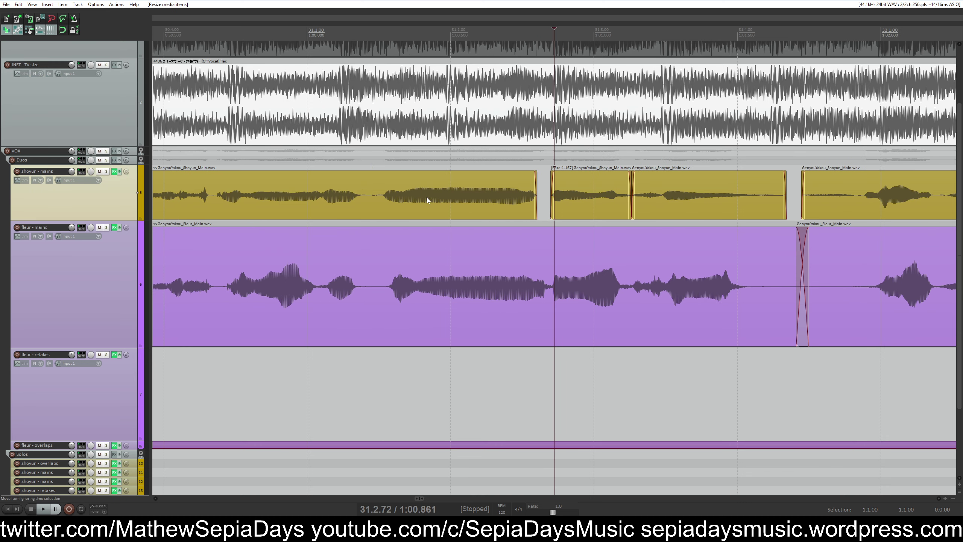
click(398, 138)
drag(414, 205, 426, 207)
Split fleur - mains at 31.2.22 inside the held note and move the first part later so the note starts at 31.1.64
scroll(456, 279, up, 2)
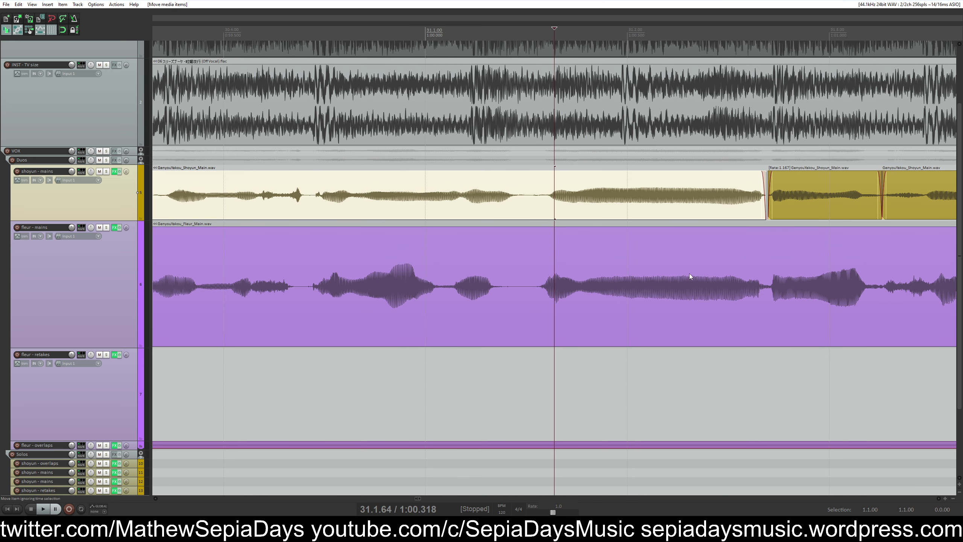
click(763, 295)
scroll(645, 288, up, 2)
click(429, 289)
key(s)
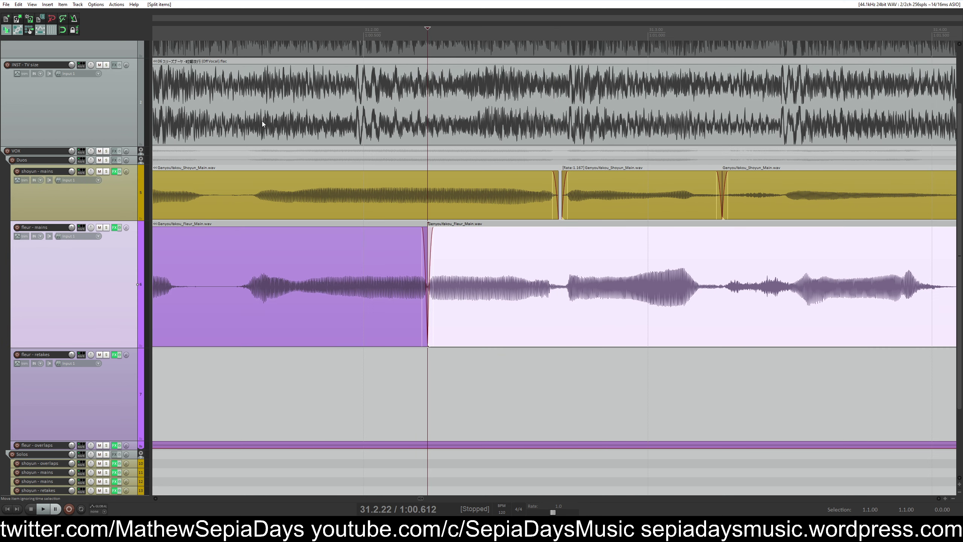
click(261, 288)
drag(433, 289, 403, 288)
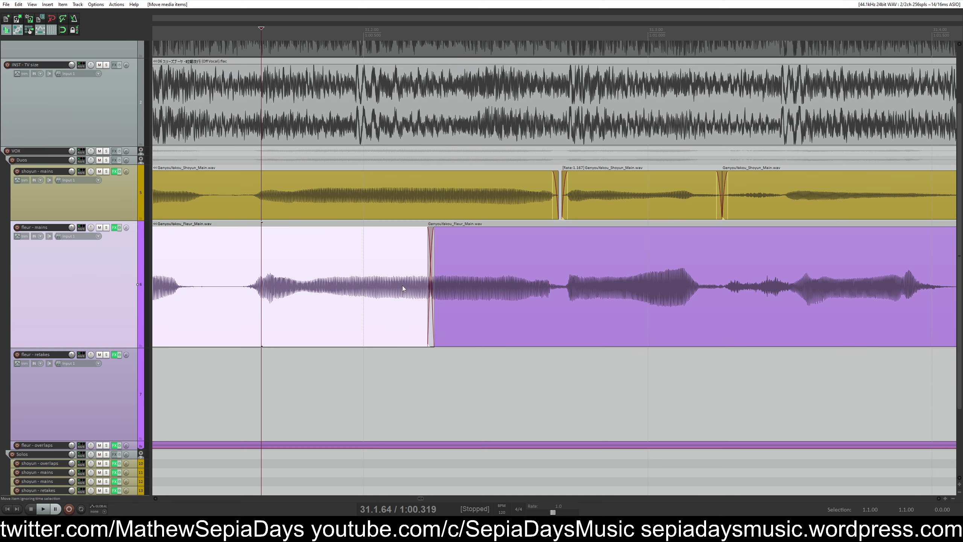
Split both fleur - mains and shoyun - mains at 31.1.52, in the silence before the held note
click(430, 278)
click(436, 278)
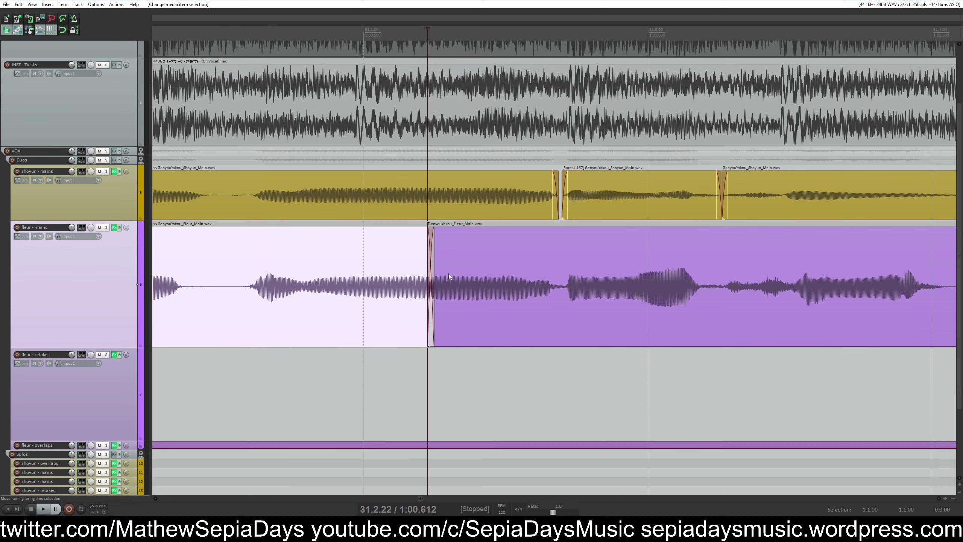
scroll(598, 291, down, 4)
click(453, 288)
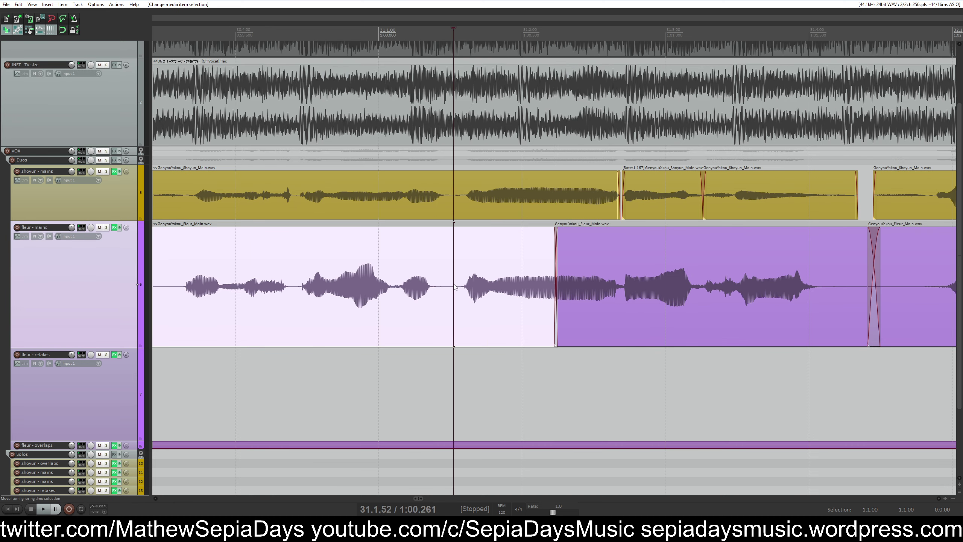
key(s)
click(453, 201)
key(s)
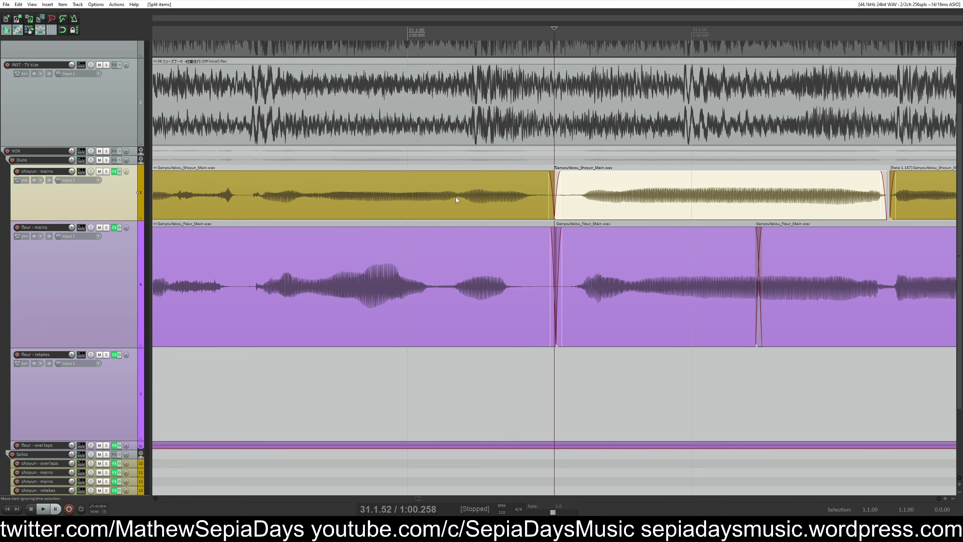
Split fleur - mains at 31.1.09 and move the short note after the split later onto the instrumental's beat
scroll(455, 202, up, 2)
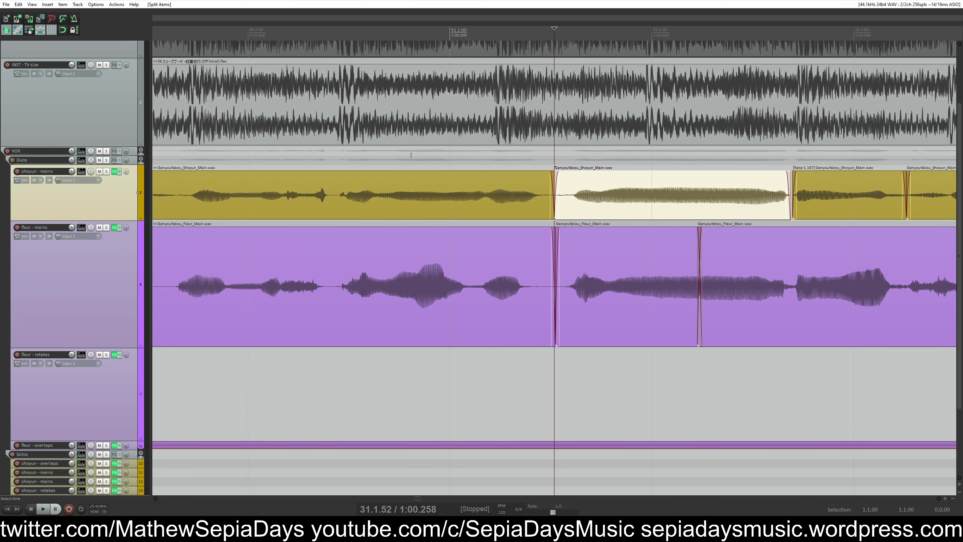
click(343, 131)
click(385, 265)
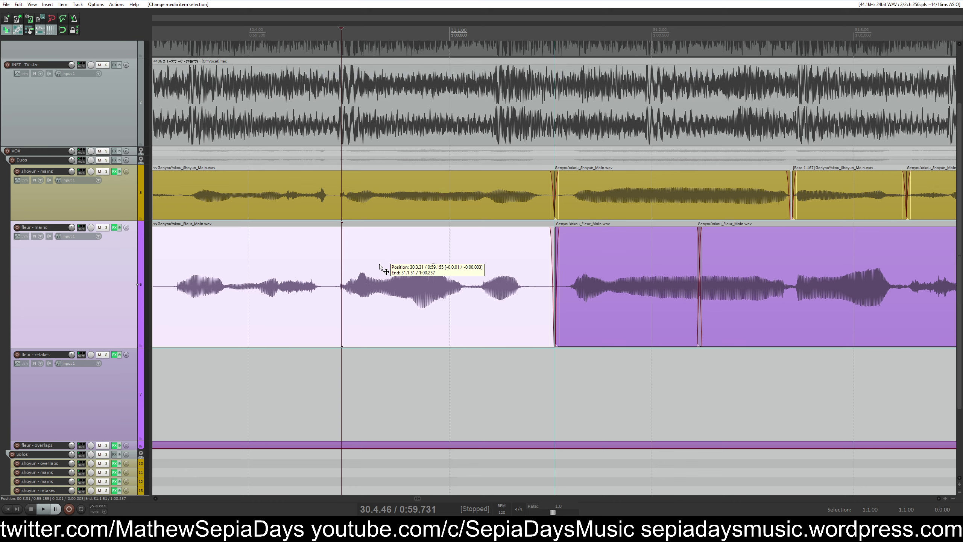
click(493, 191)
click(468, 291)
key(s)
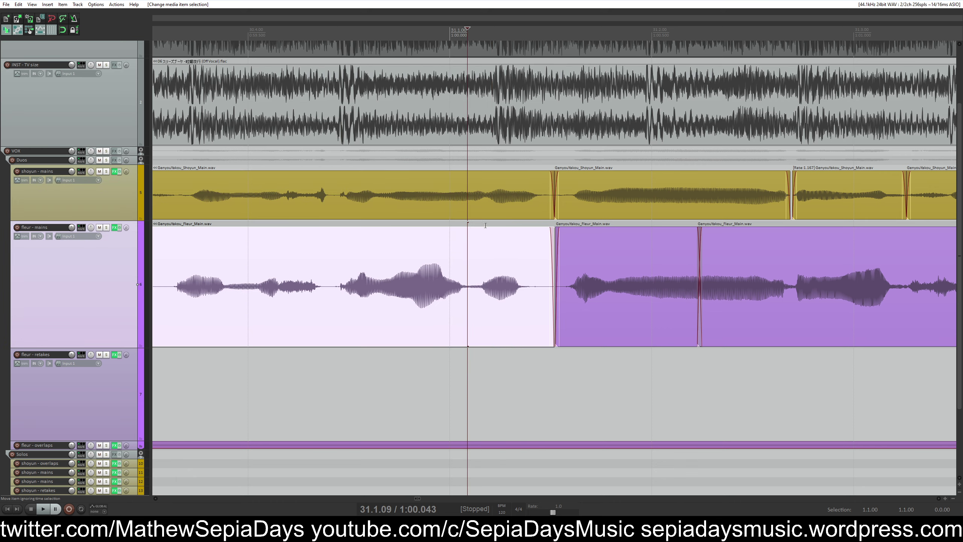
click(497, 103)
drag(488, 247, 500, 247)
Split fleur - mains just before the note at 30.4.46 and move the first part later so its phrase starts at 30.3.73
click(193, 141)
scroll(734, 290, left, 3)
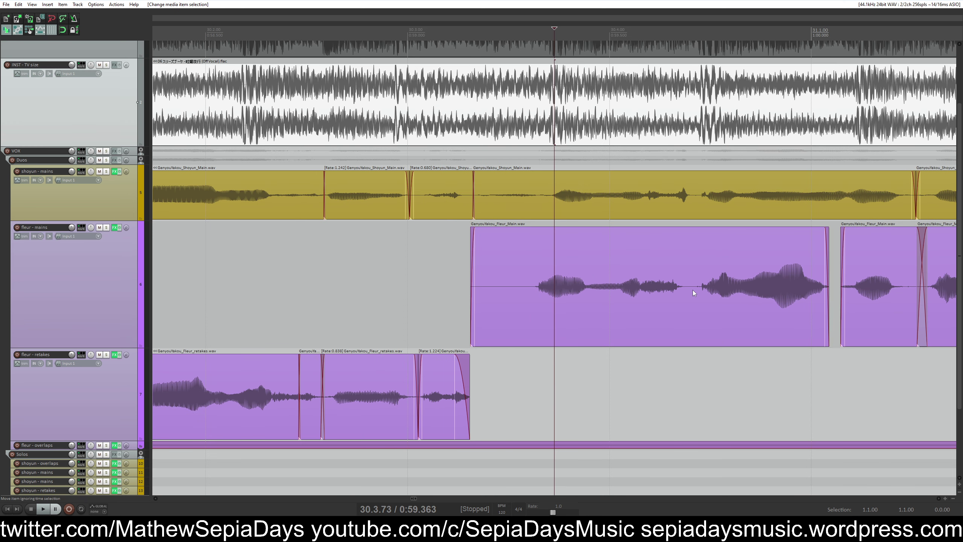
click(693, 293)
key(s)
click(553, 110)
drag(562, 285, 575, 285)
Play the shifted fleur - mains phrase against shoyun - mains and the instrumental, starting before 30.3.00
click(635, 201)
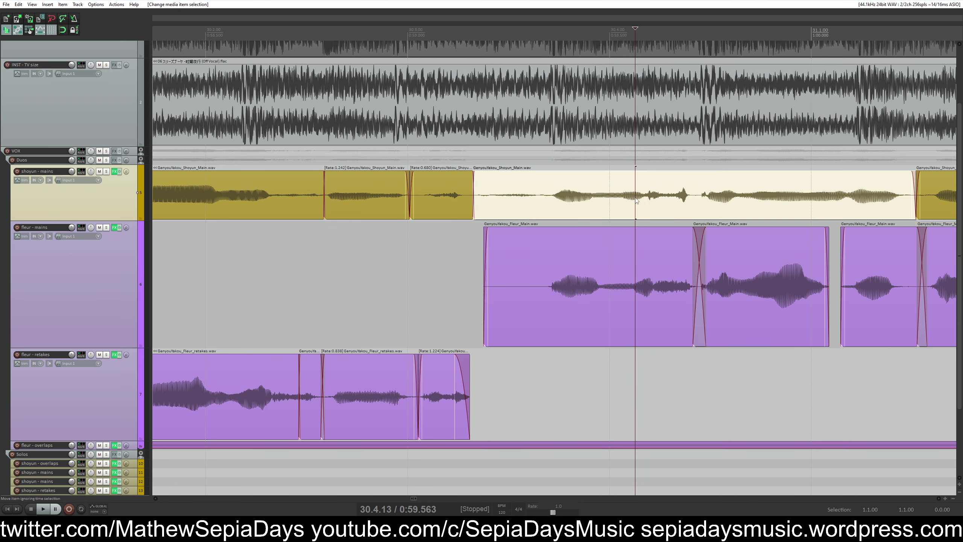
scroll(441, 179, up, 2)
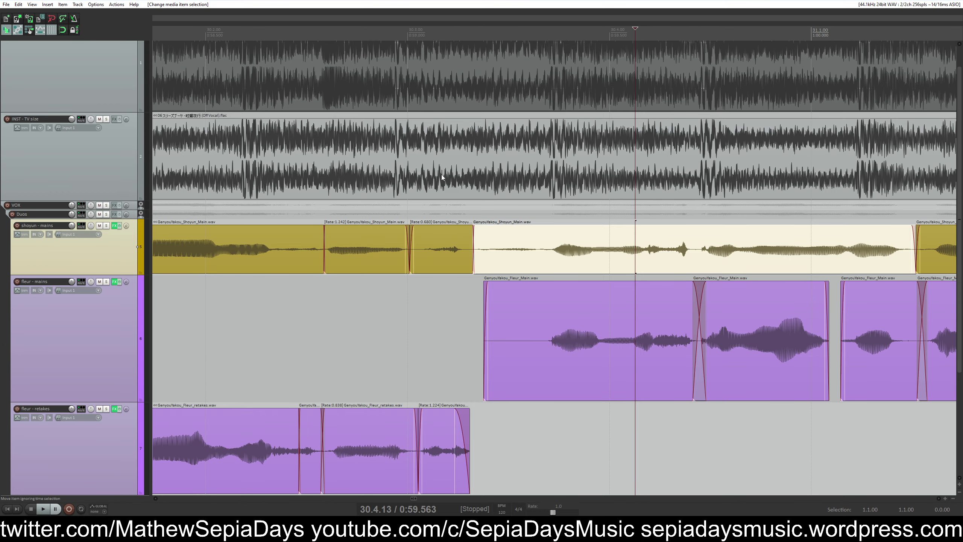
click(353, 299)
scroll(364, 288, right, 3)
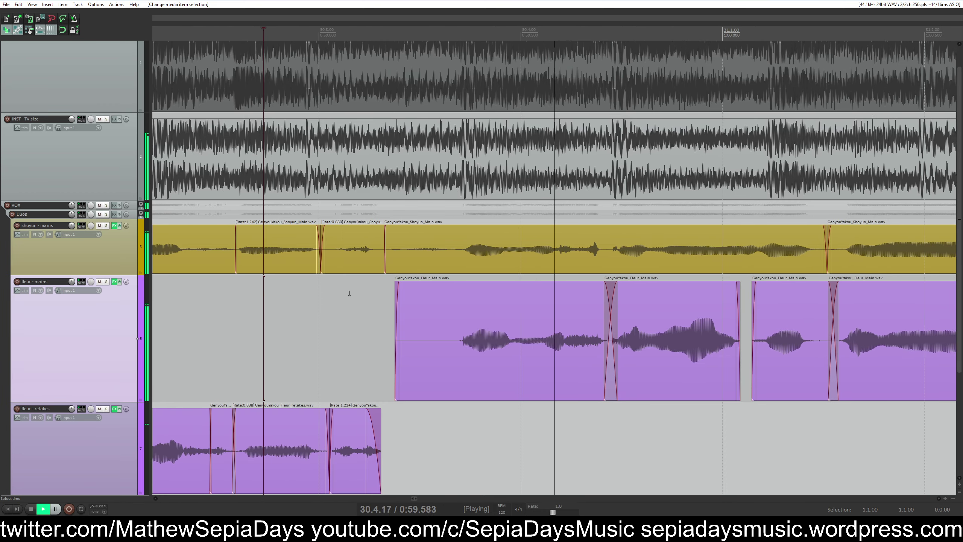
click(427, 197)
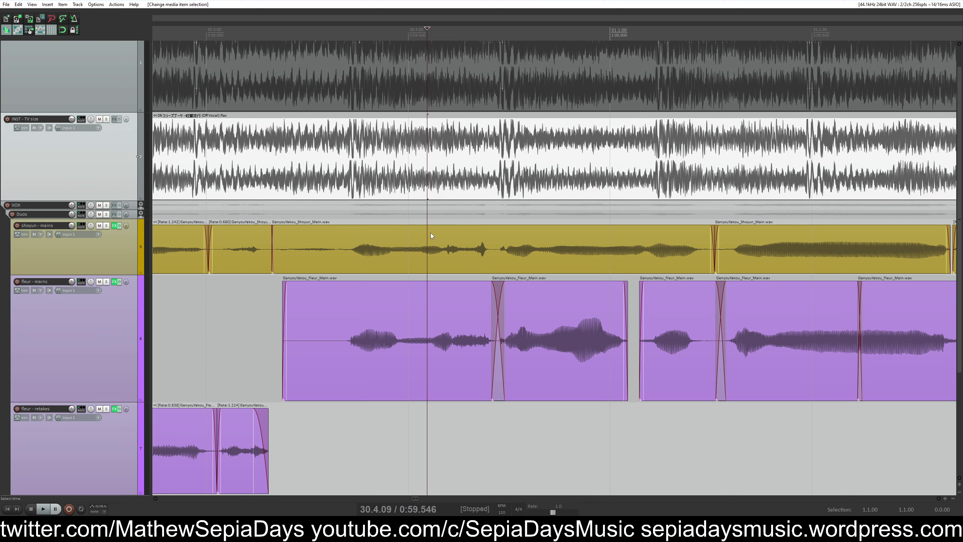
Split fleur - mains at 30.3.95 and time-compress the first piece slightly from its end
scroll(463, 294, up, 2)
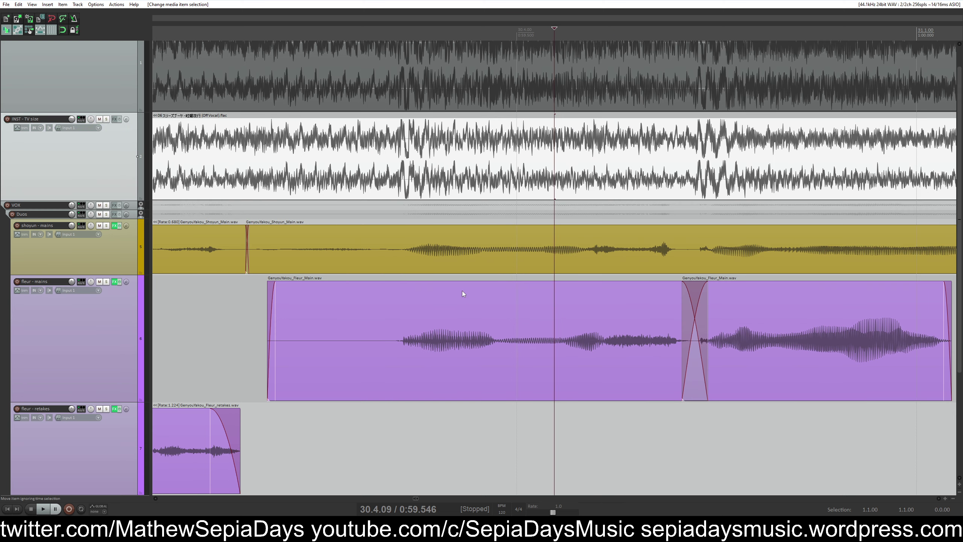
click(565, 346)
click(499, 344)
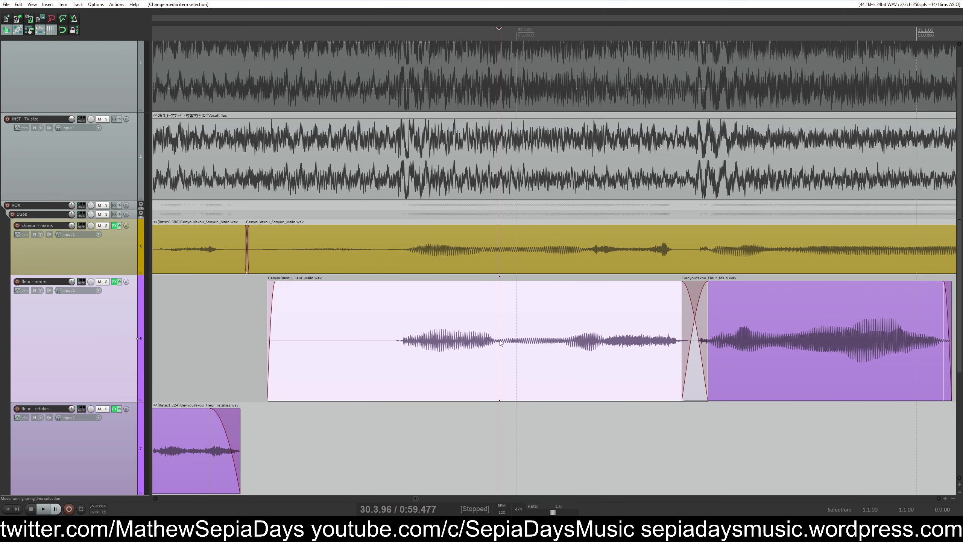
key(s)
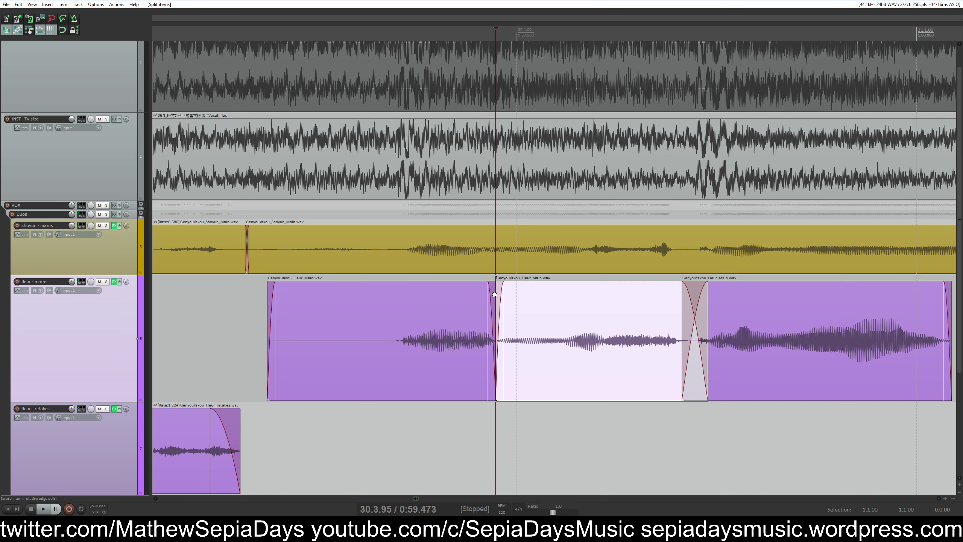
drag(495, 294, 484, 294)
Move the following fleur - mains piece earlier to close the gap, and split it at 30.4.18
click(544, 254)
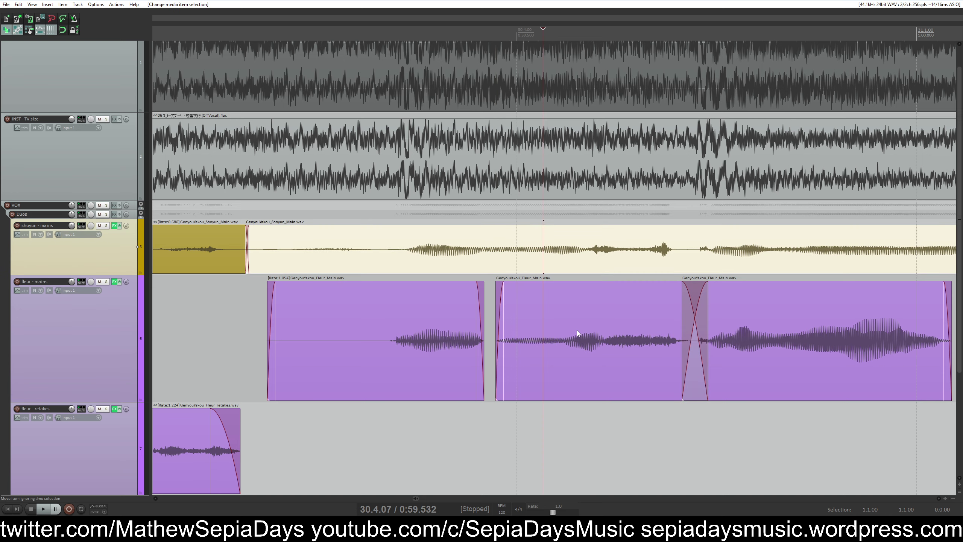
drag(586, 327, 615, 344)
click(591, 341)
key(s)
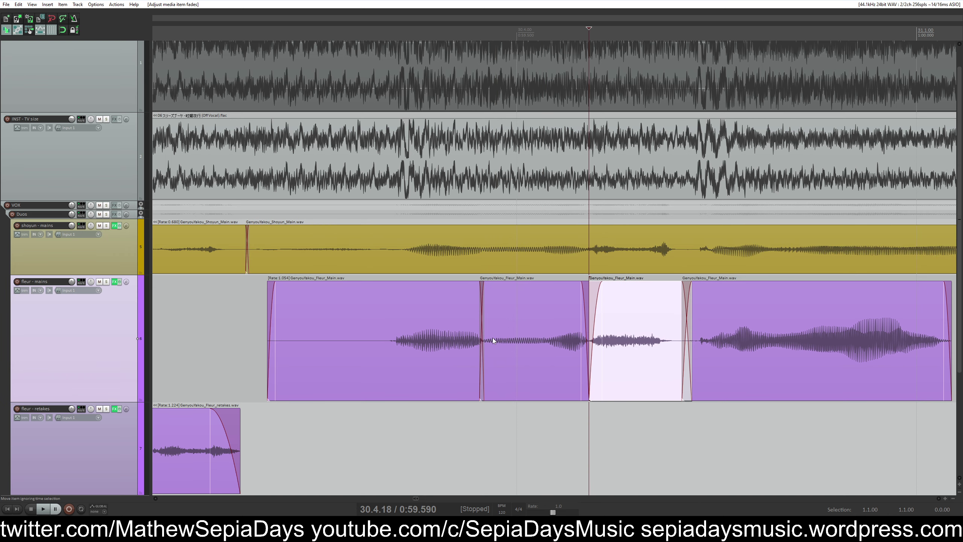
Play the edited duet phrase with the instrumental and listen on through the fleur - retakes section after 35.1.00
click(309, 340)
key(space)
scroll(477, 359, down, 5)
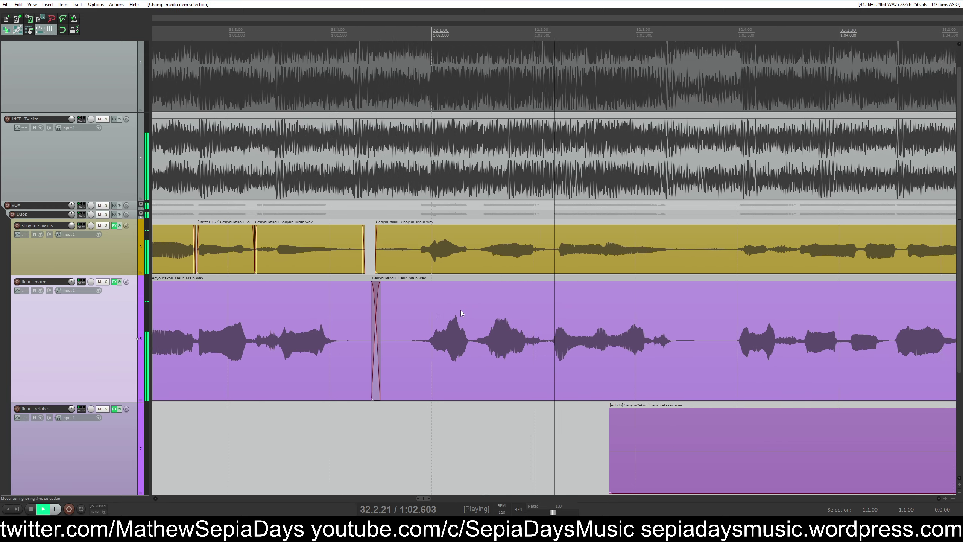
click(308, 249)
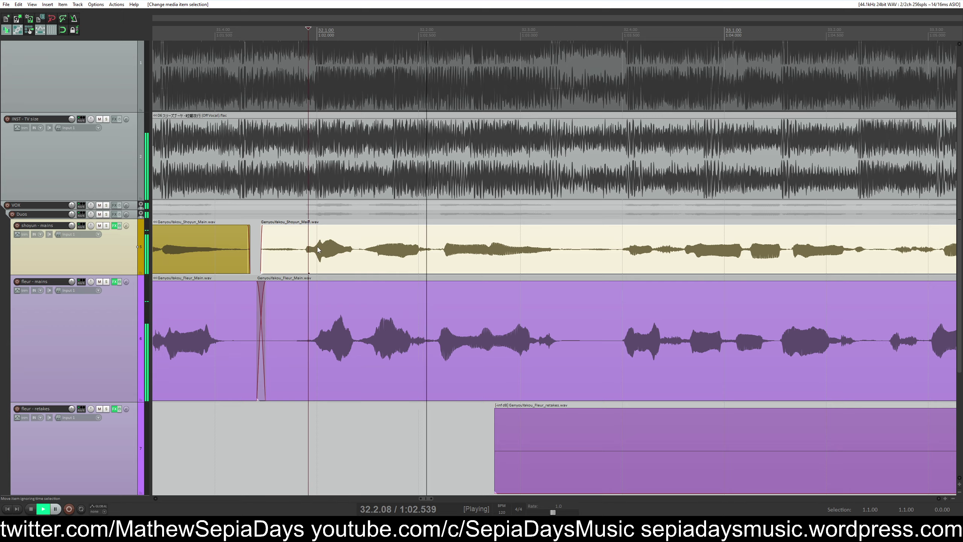
scroll(318, 250, down, 4)
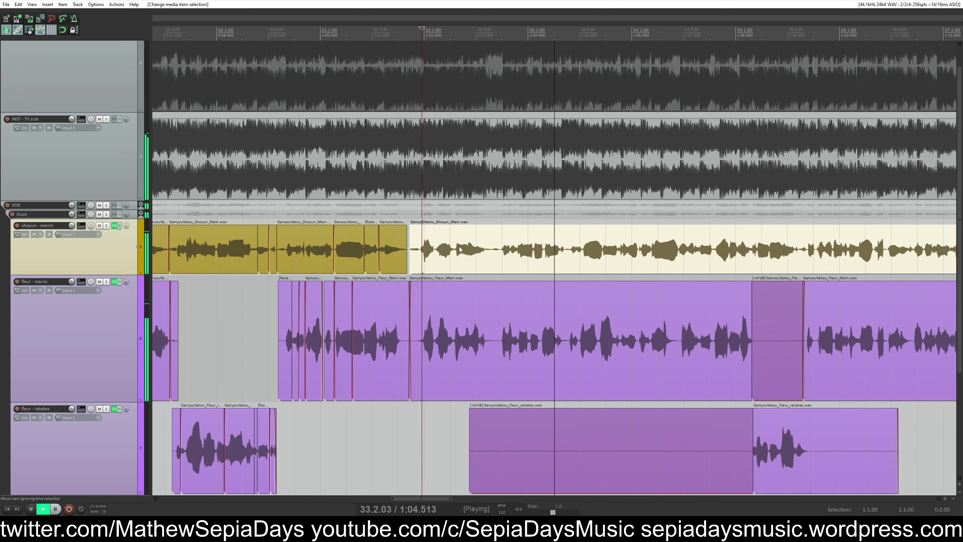
scroll(493, 262, up, 3)
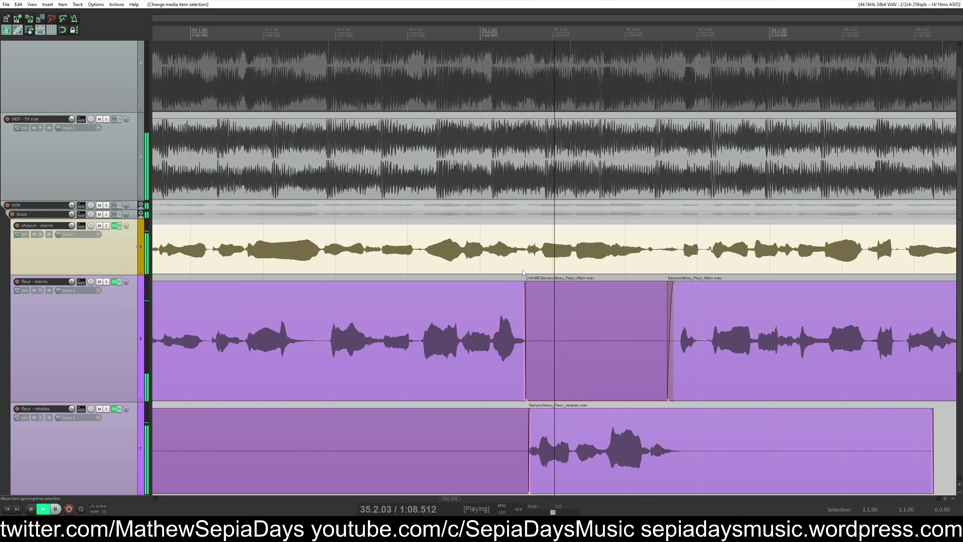
key(space)
Split shoyun - mains at 35.3.46 and reorder the tracks so fleur - retakes sits directly below shoyun - mains
scroll(530, 261, up, 2)
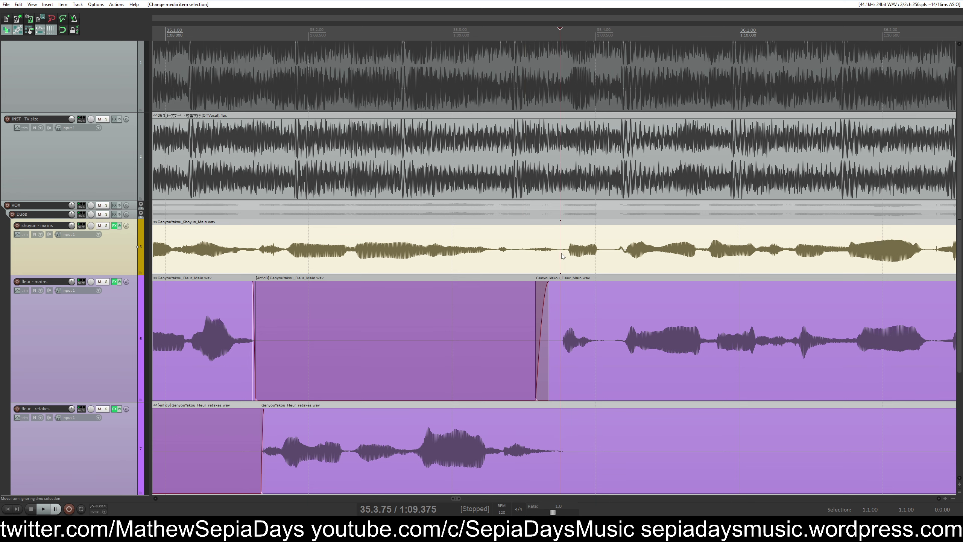
scroll(523, 251, down, 5)
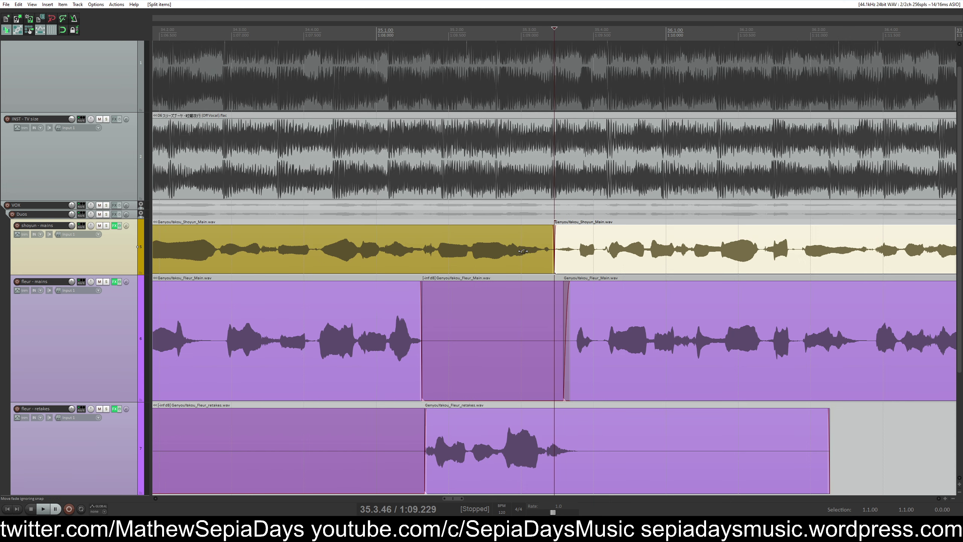
drag(112, 438, 102, 301)
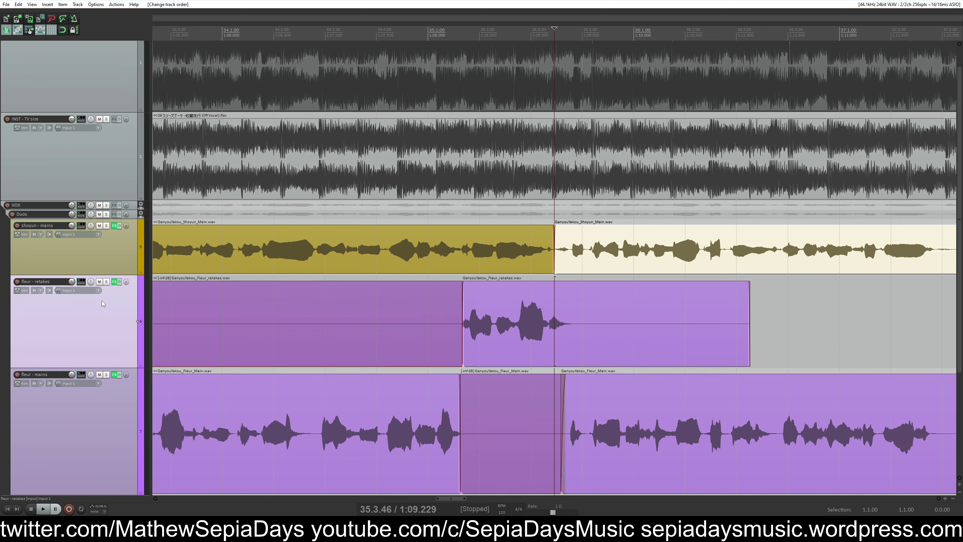
Play the duet from bar 34 into the start of the fleur - retakes phrase
click(322, 266)
key(space)
scroll(485, 274, up, 3)
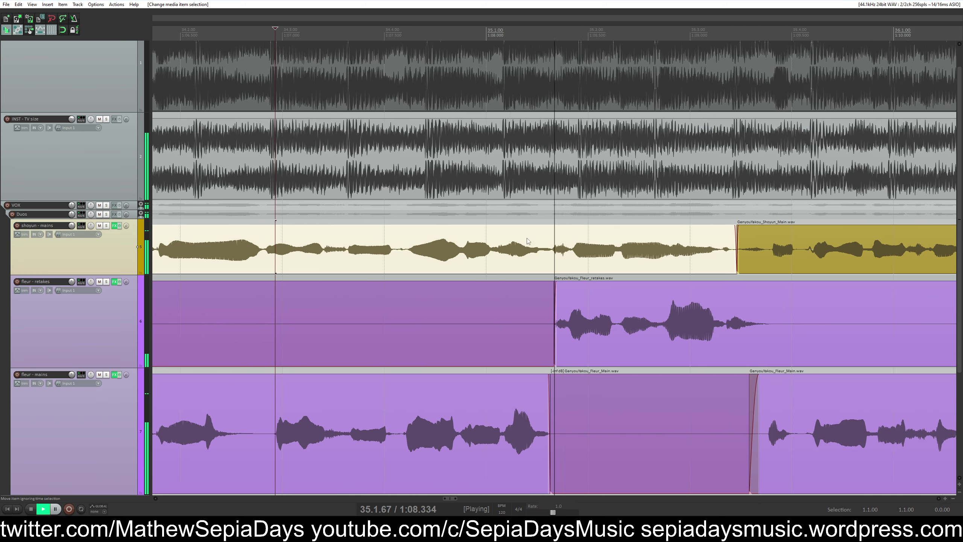
key(space)
Shift the fleur - retakes phrase slightly earlier to start at 35.1.65, and shoyun - mains earlier so its note starts at 35.2.29
click(459, 56)
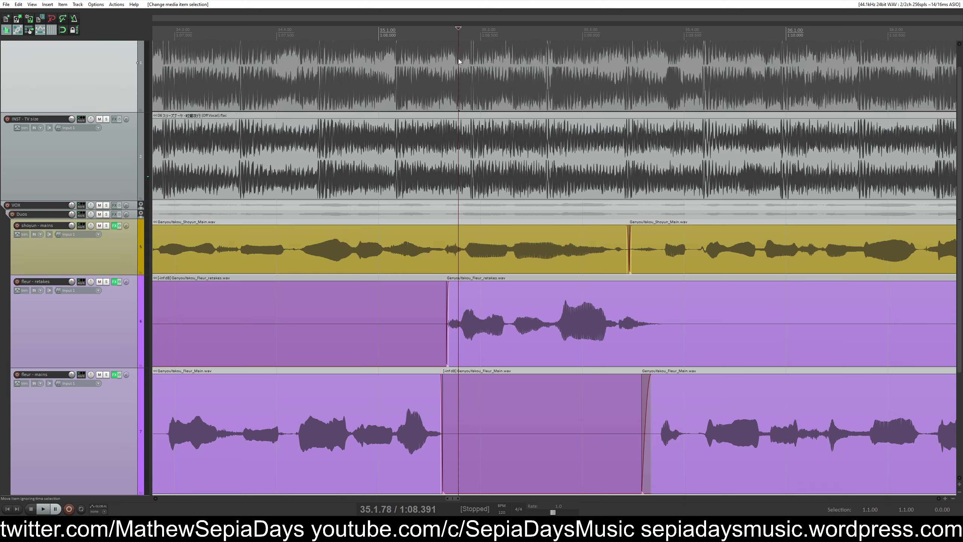
click(497, 84)
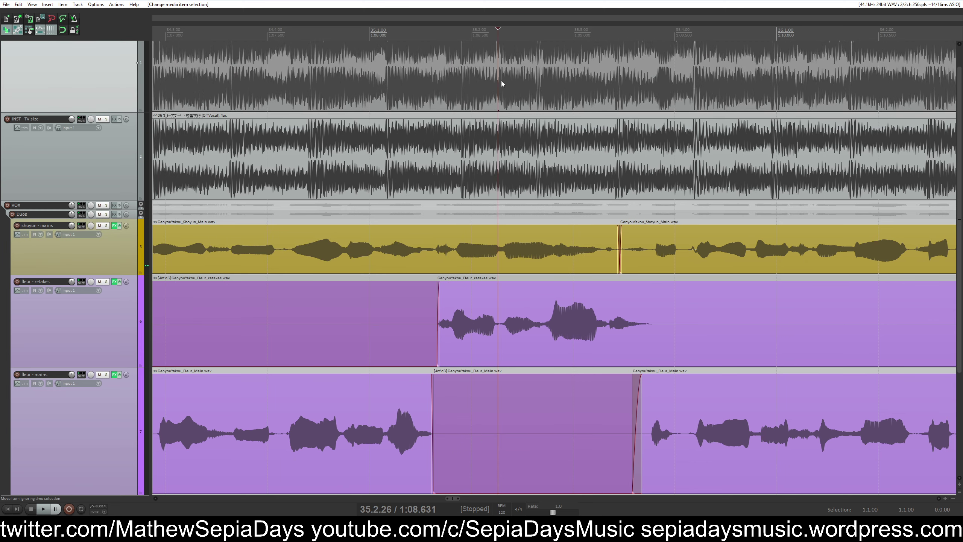
scroll(508, 228, up, 2)
click(523, 321)
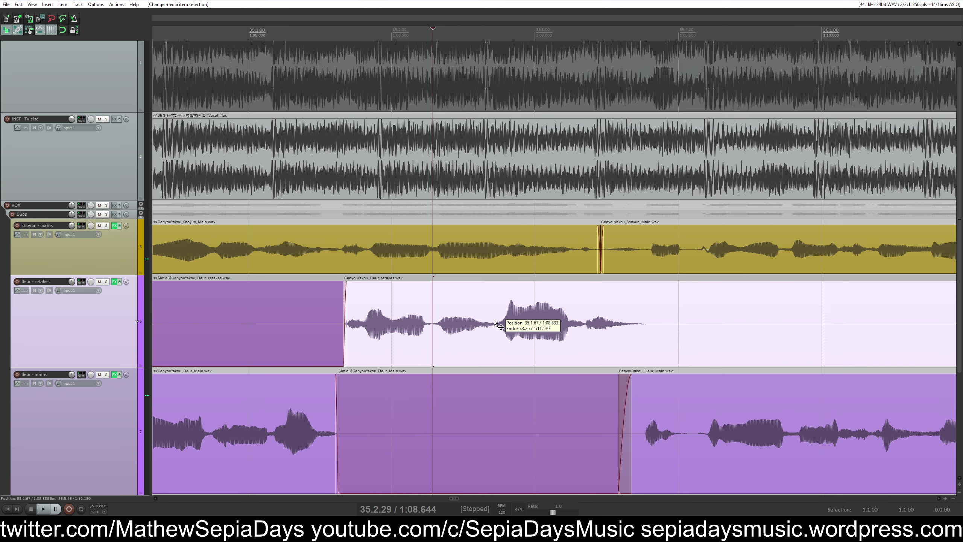
click(478, 268)
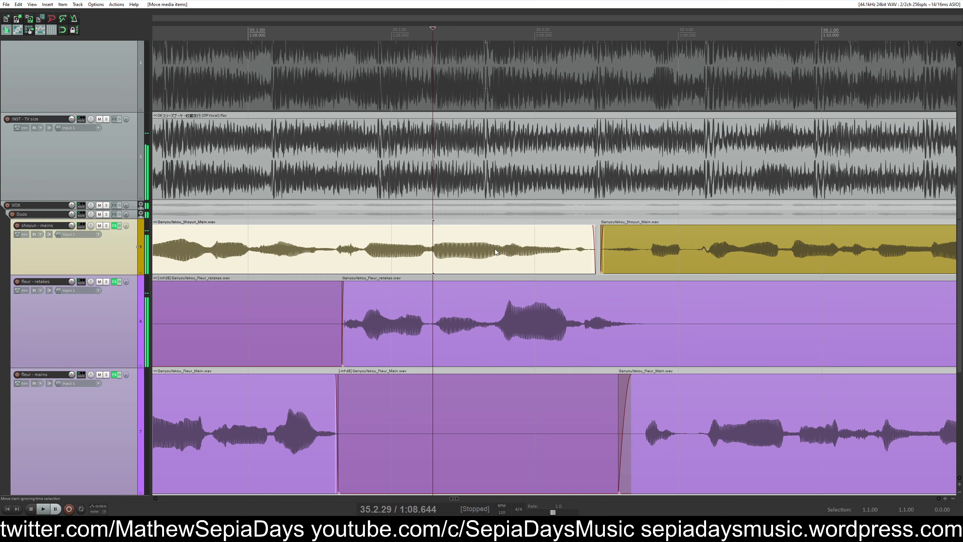
Play the shifted phrase from 35.2.79 and compare the note positions in shoyun - mains and fleur - retakes
click(504, 251)
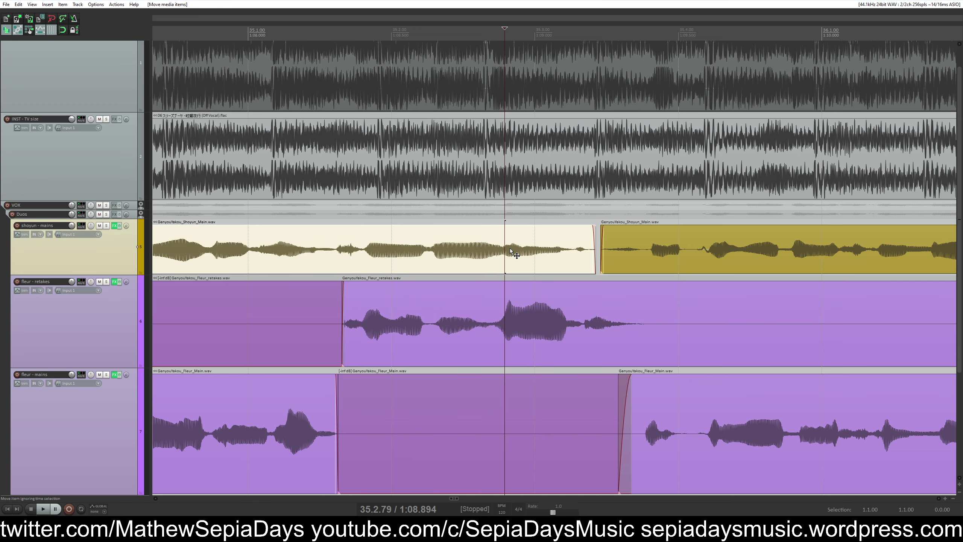
key(space)
key(space)
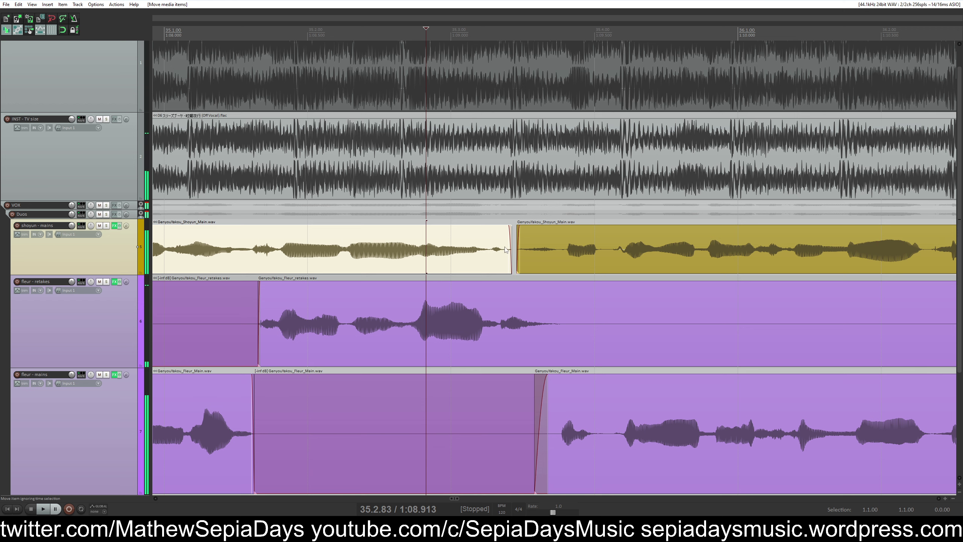
click(493, 258)
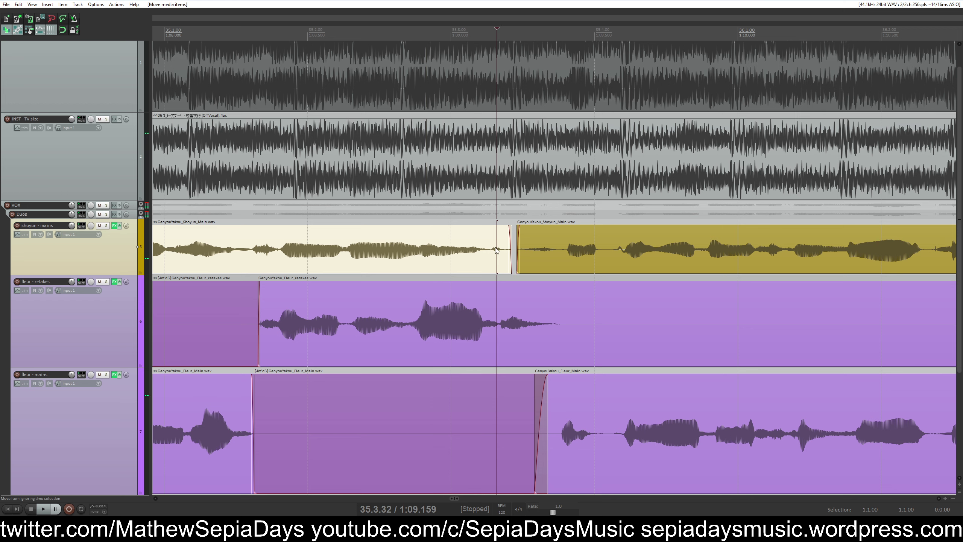
click(421, 255)
Split fleur - retakes at 35.2.28 and move the second part earlier so its note starts at 35.2.29
scroll(442, 260, up, 1)
click(451, 327)
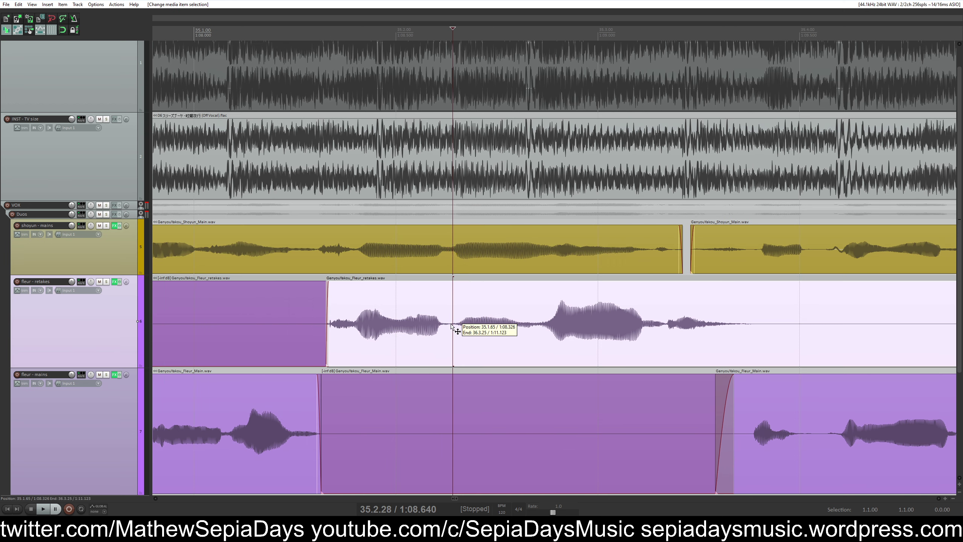
key(s)
click(454, 250)
drag(476, 313, 469, 313)
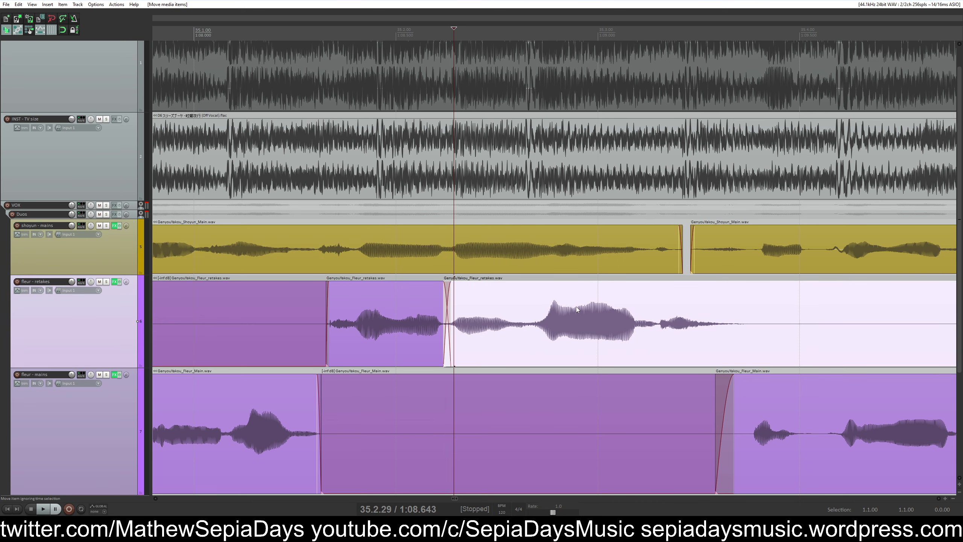
Solo fleur - retakes and play from 35.2.29 to locate the ending of its phrase at 35.3.34
click(656, 266)
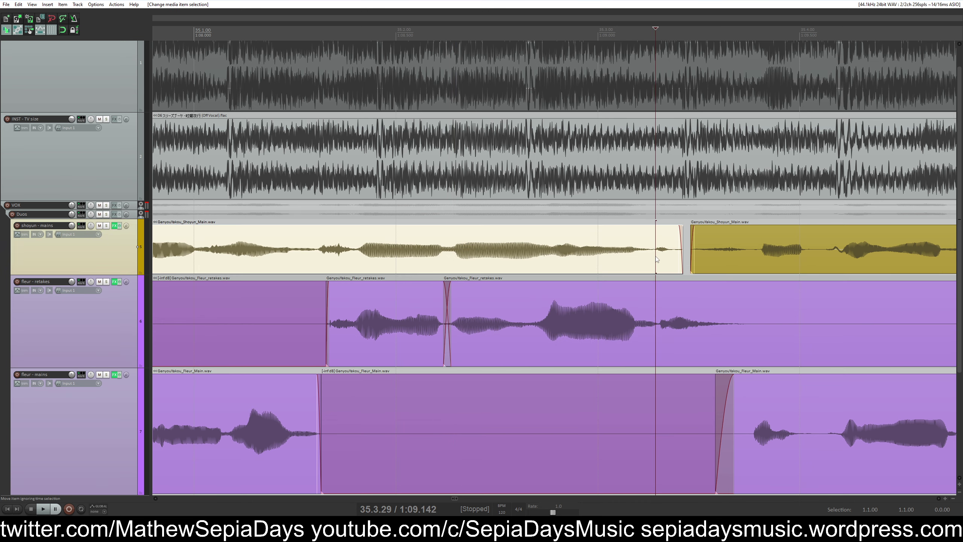
click(712, 326)
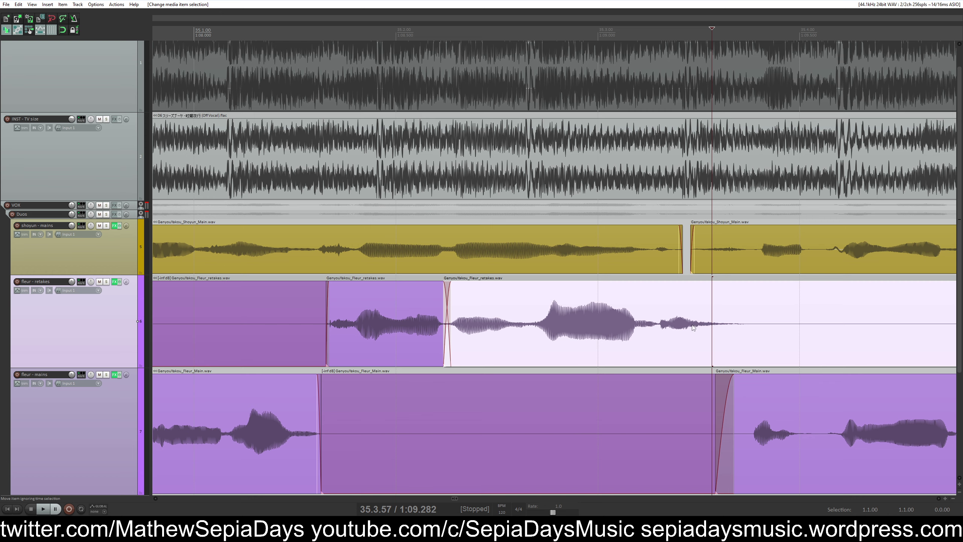
click(105, 282)
click(459, 324)
scroll(451, 323, right, 4)
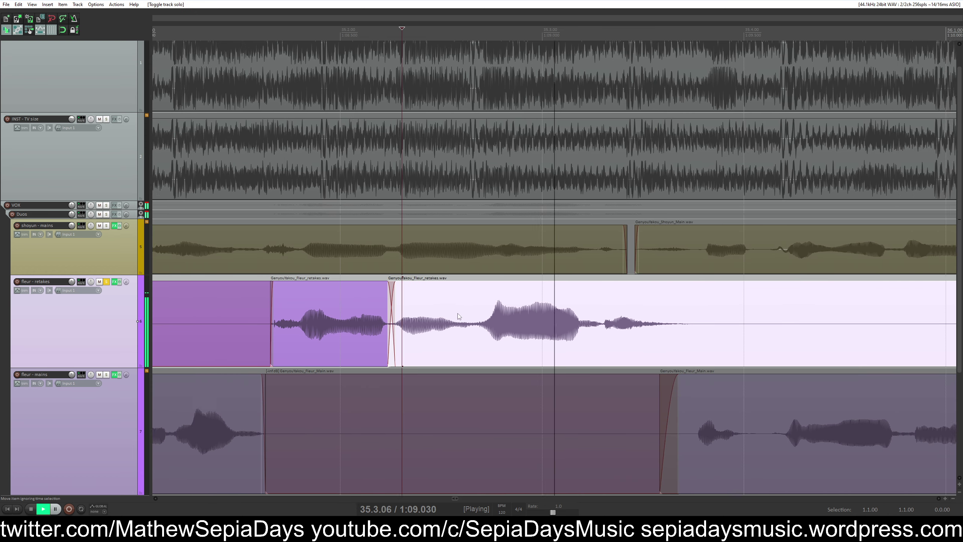
click(446, 323)
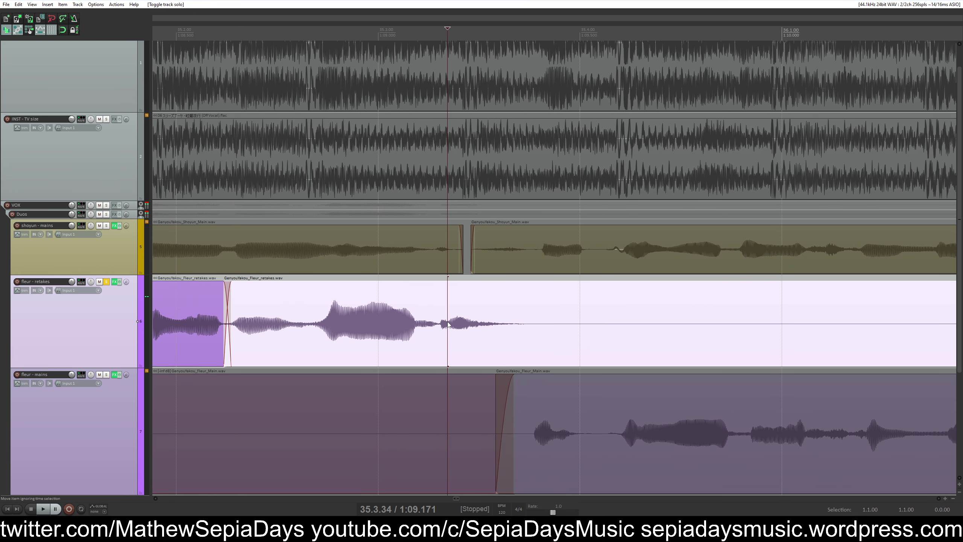
Unsolo fleur - retakes, split it at 35.3.34, and trim the trailing piece's start with a long fade-in
click(107, 283)
key(s)
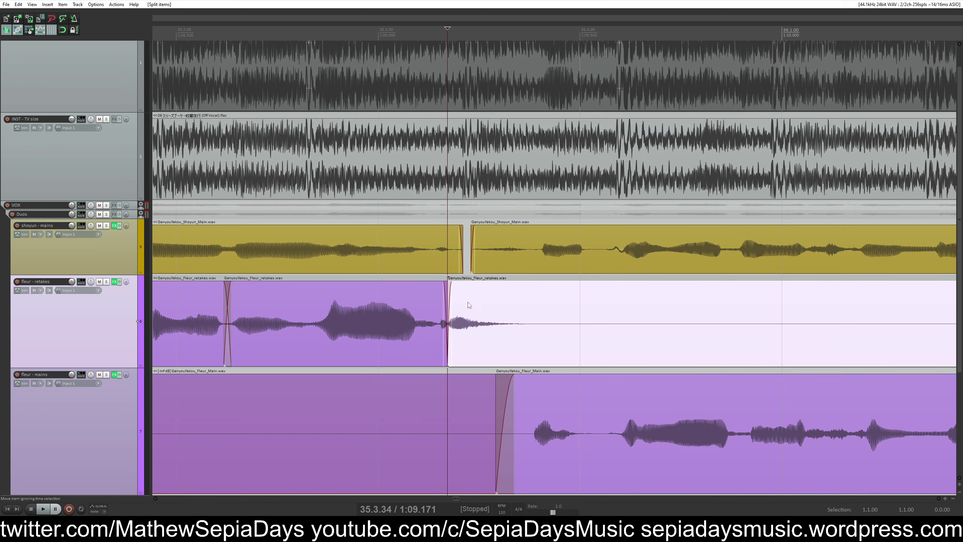
drag(453, 288, 552, 312)
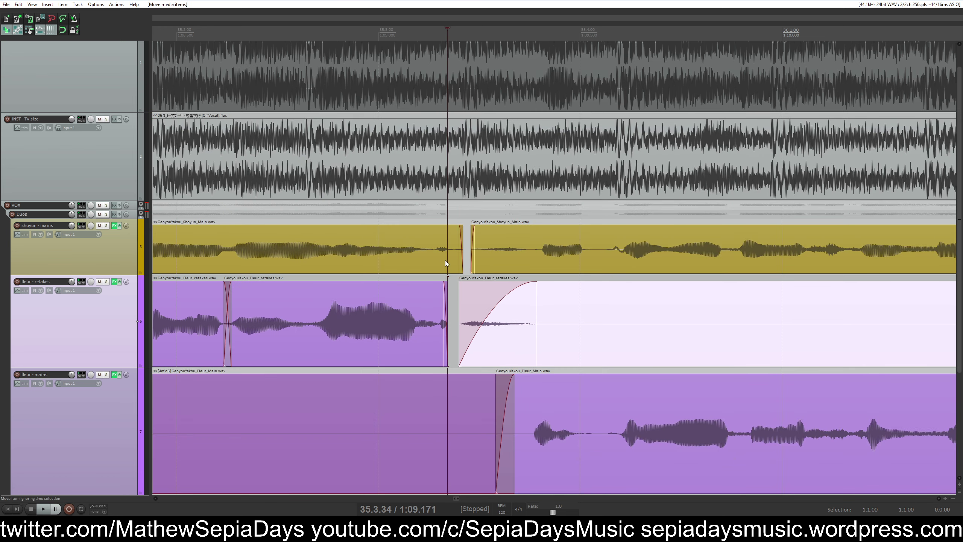
Split shoyun - mains just before the note ahead of 35.4, and play the phrase from 35.2.27
click(531, 258)
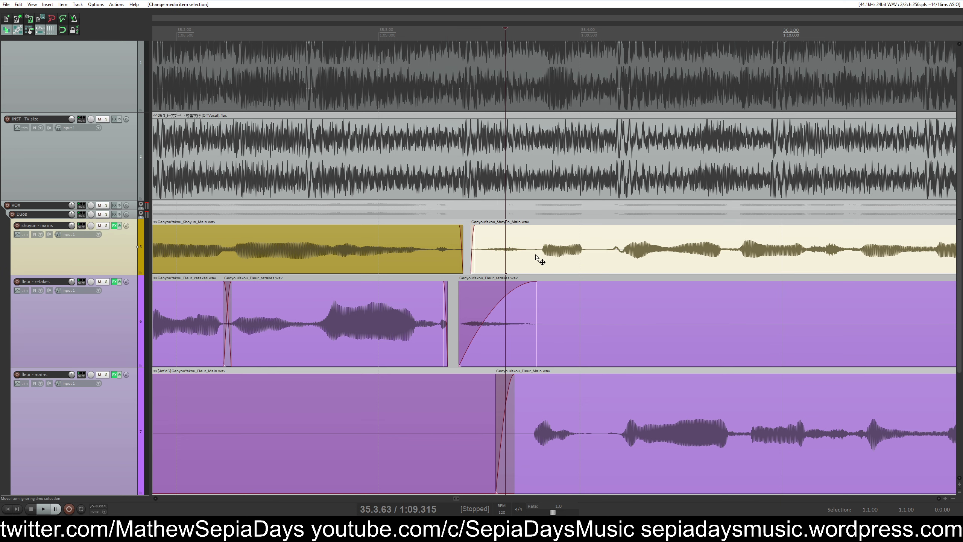
key(s)
click(442, 255)
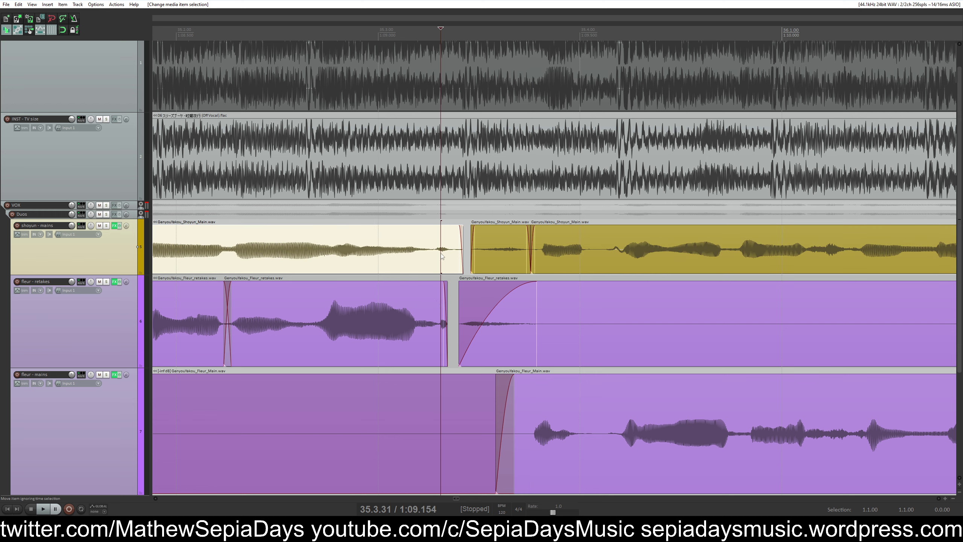
click(434, 308)
click(232, 258)
key(space)
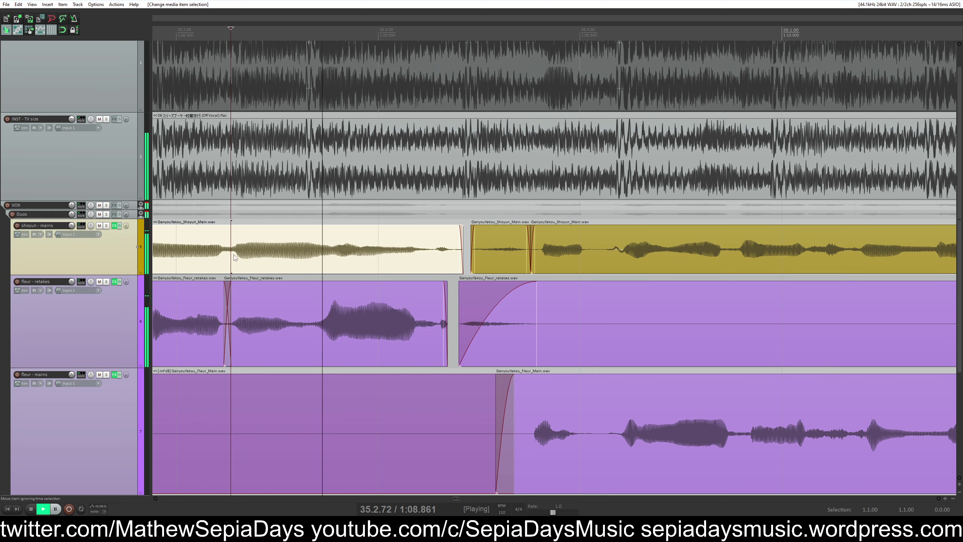
key(space)
Split fleur - retakes at 35.3.79 and delete the silent remainder
scroll(477, 340, down, 2)
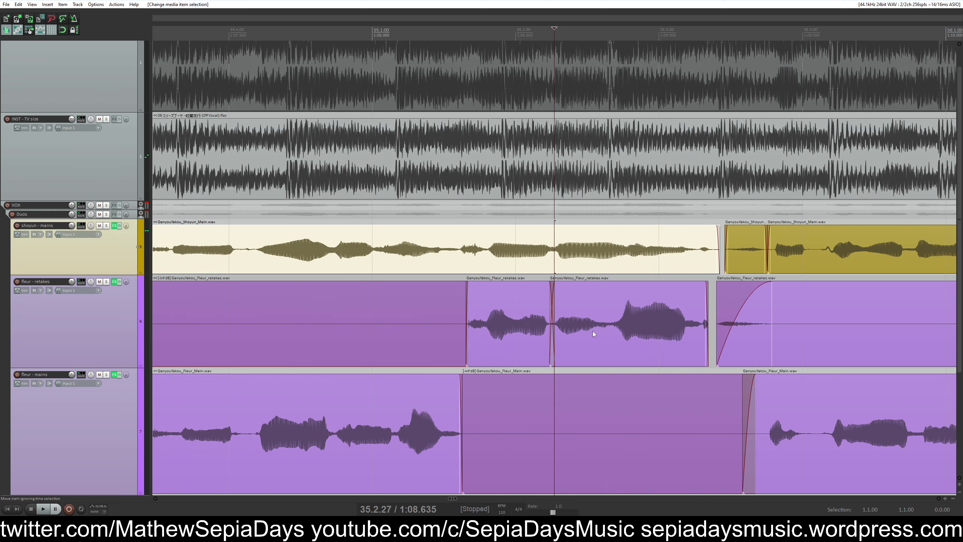
click(773, 323)
key(s)
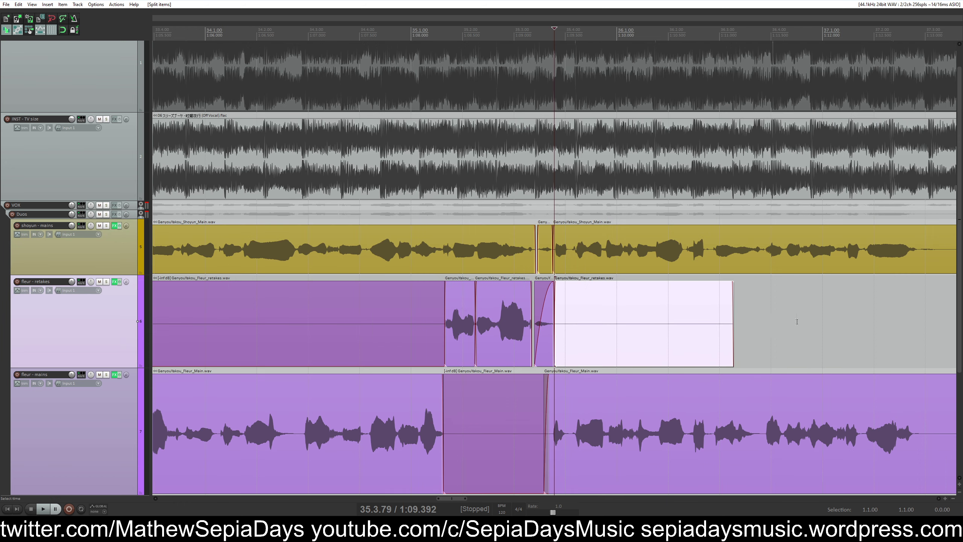
key(Delete)
Play the duet into the fleur - retakes phrase, checking it from 35.1 and again from 34.3.67
click(434, 323)
key(space)
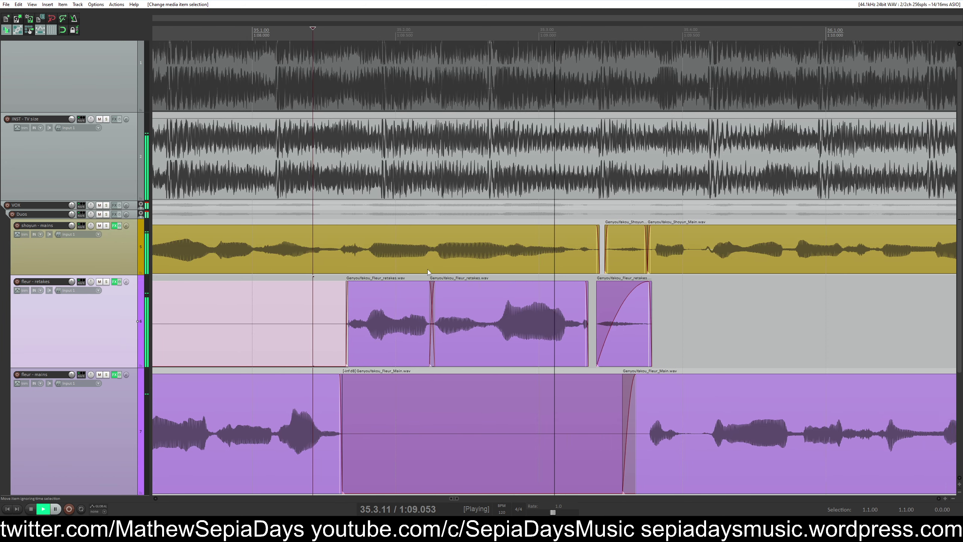
click(372, 186)
scroll(372, 185, down, 3)
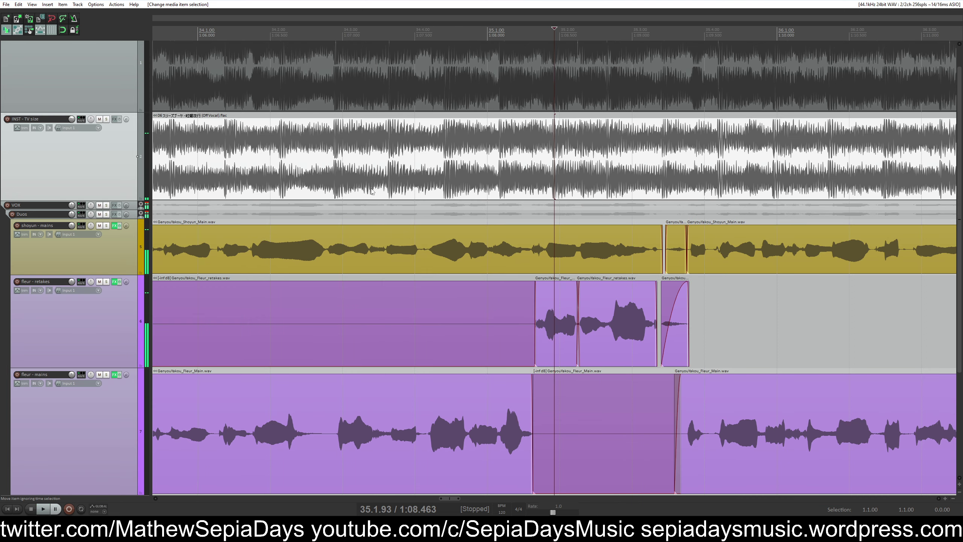
click(391, 185)
scroll(113, 198, up, 1)
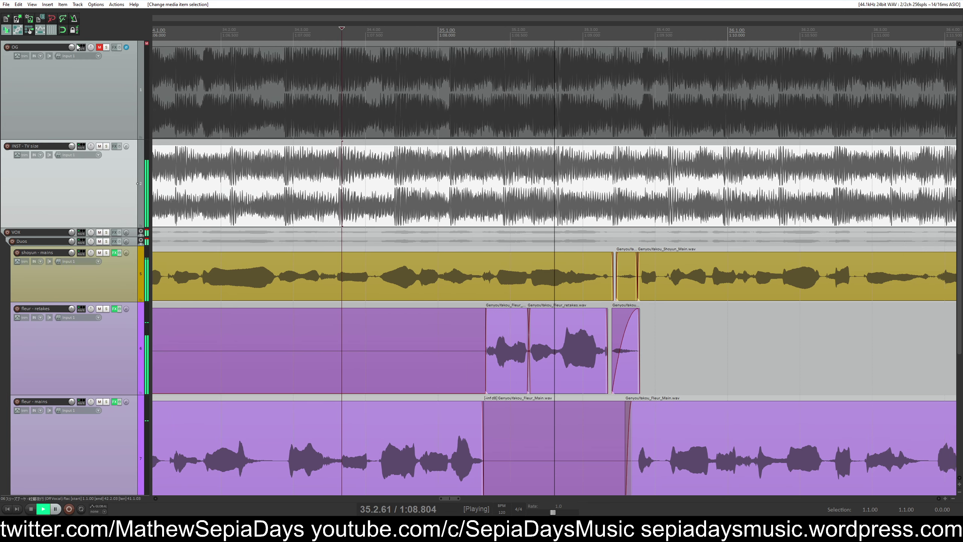
Solo the OG track to find the phrase's note onset at 35.1.77, and unsolo it
click(106, 47)
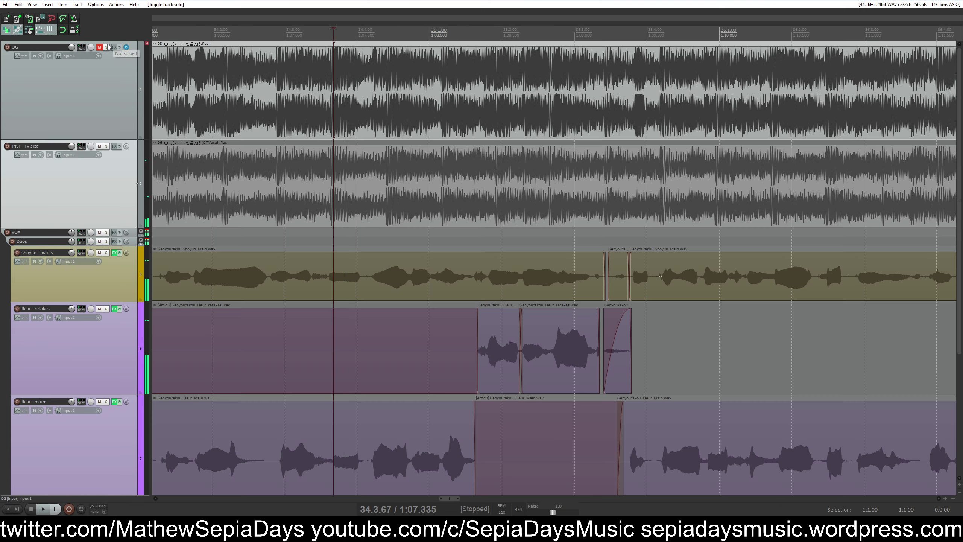
click(485, 95)
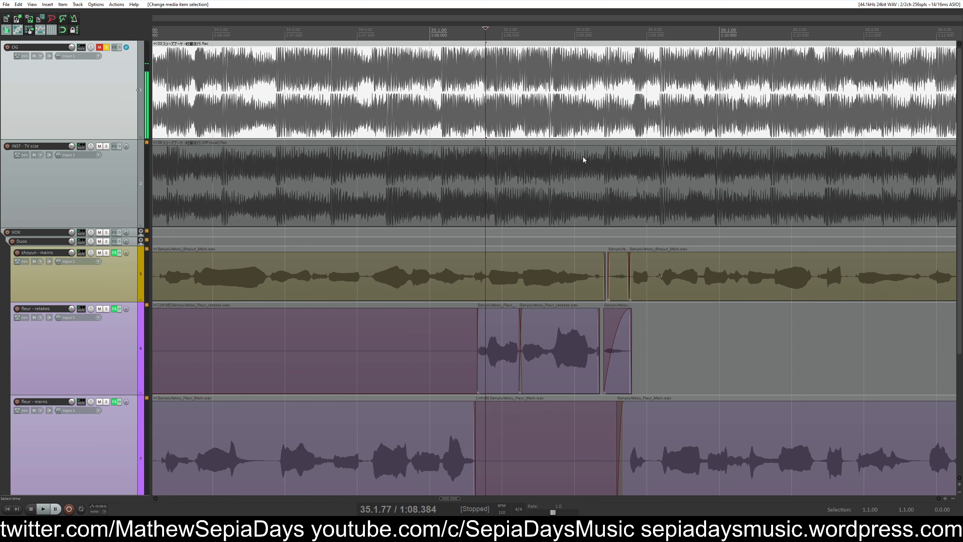
scroll(582, 157, up, 2)
click(106, 47)
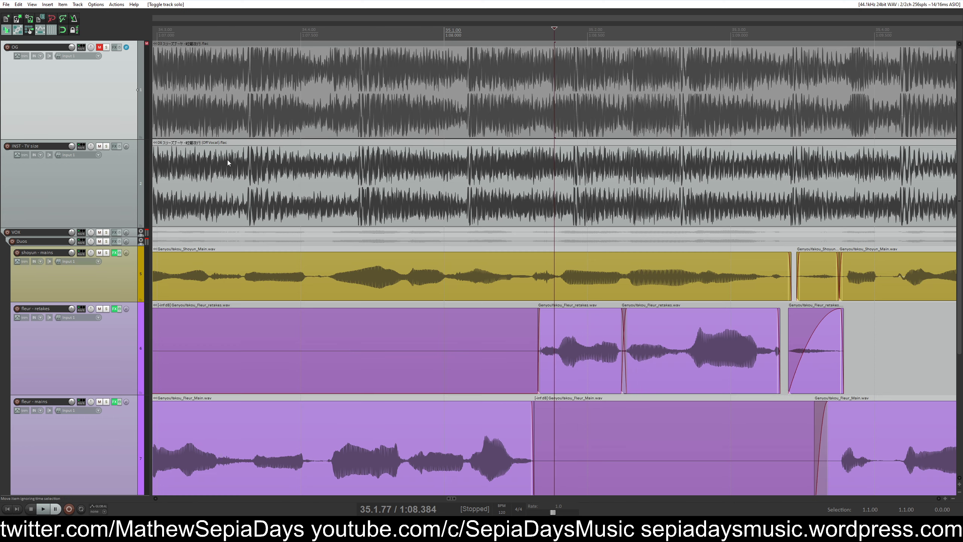
Move the first fleur - retakes piece earlier so its note starts at 35.1.77, and split shoyun - mains before its next note, shifting the earlier part forward
scroll(559, 330, up, 2)
drag(603, 353, 577, 349)
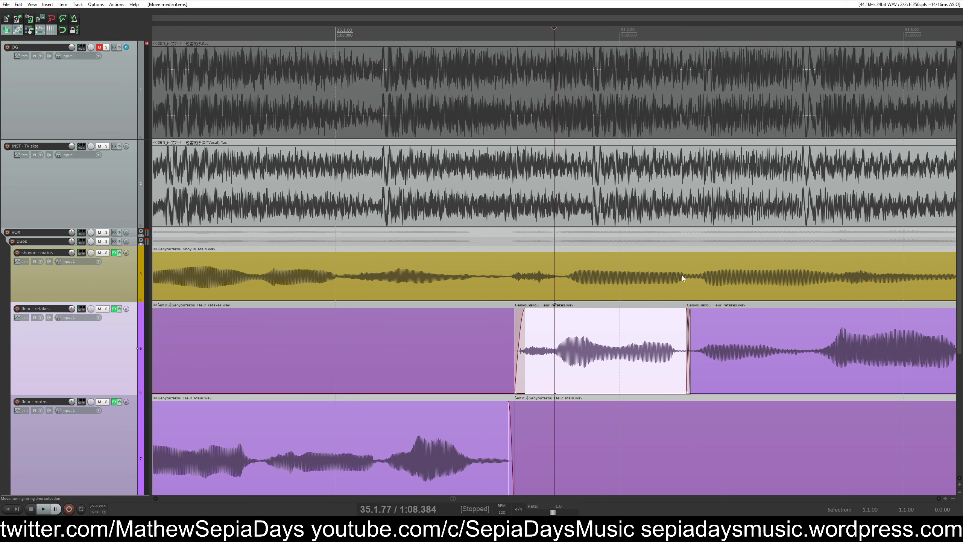
key(s)
drag(577, 294, 569, 294)
Split shoyun - mains at 35.1.59 and trim the start of the piece after the split
click(486, 284)
key(s)
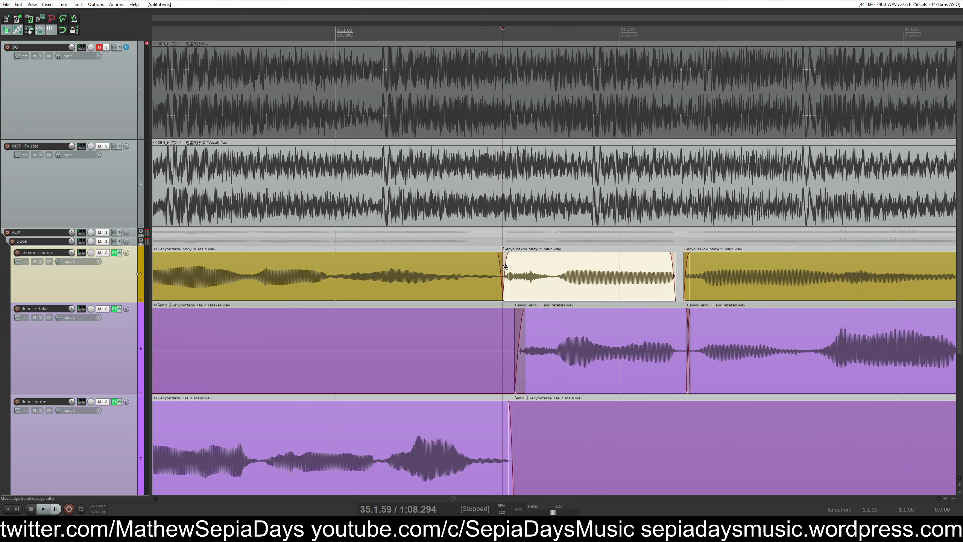
drag(504, 266, 511, 266)
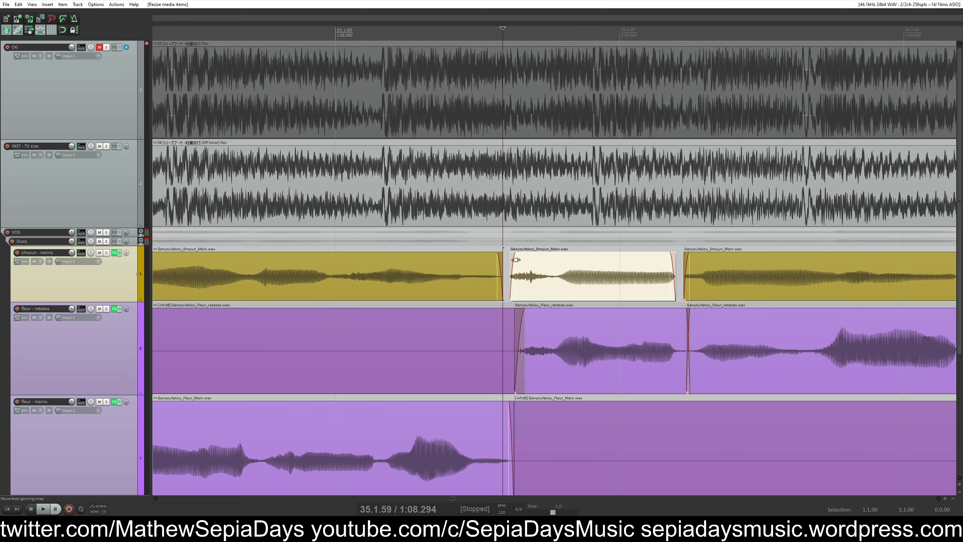
Play the duet from just before the new shoyun - mains split into bar 36
click(445, 265)
scroll(447, 260, right, 5)
scroll(447, 261, down, 1)
key(space)
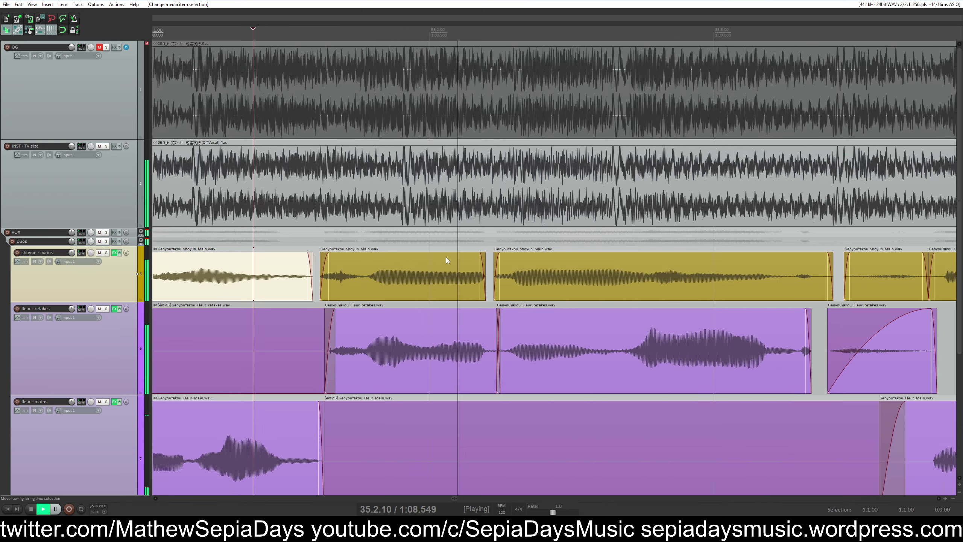
scroll(438, 275, down, 3)
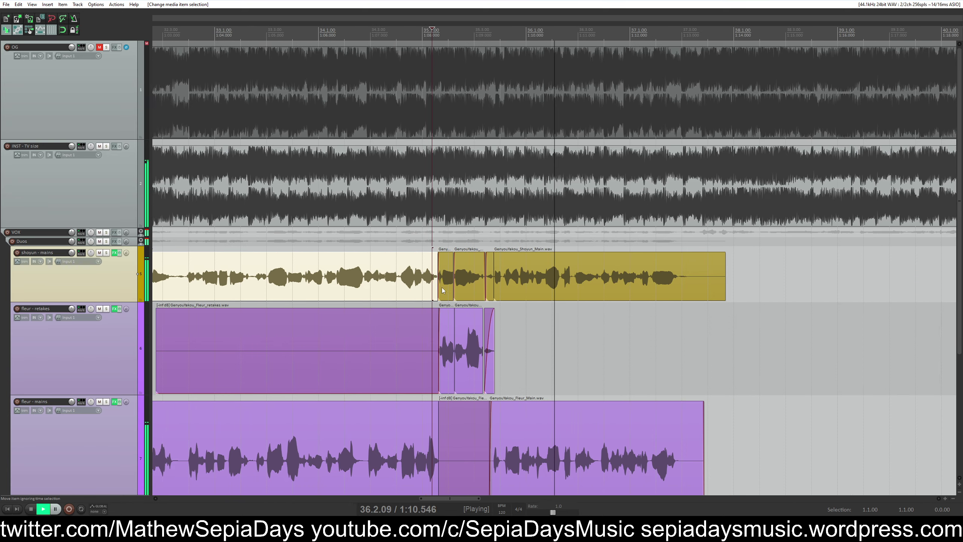
key(space)
Move the fleur - mains track above fleur - retakes, and play the duet from 34.1.68
drag(76, 448, 76, 326)
click(316, 286)
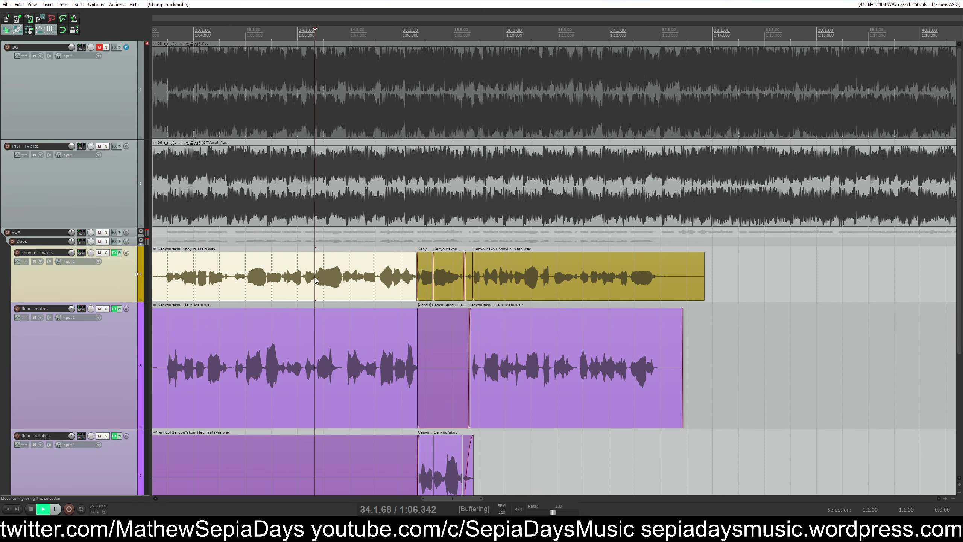
key(space)
scroll(466, 320, up, 3)
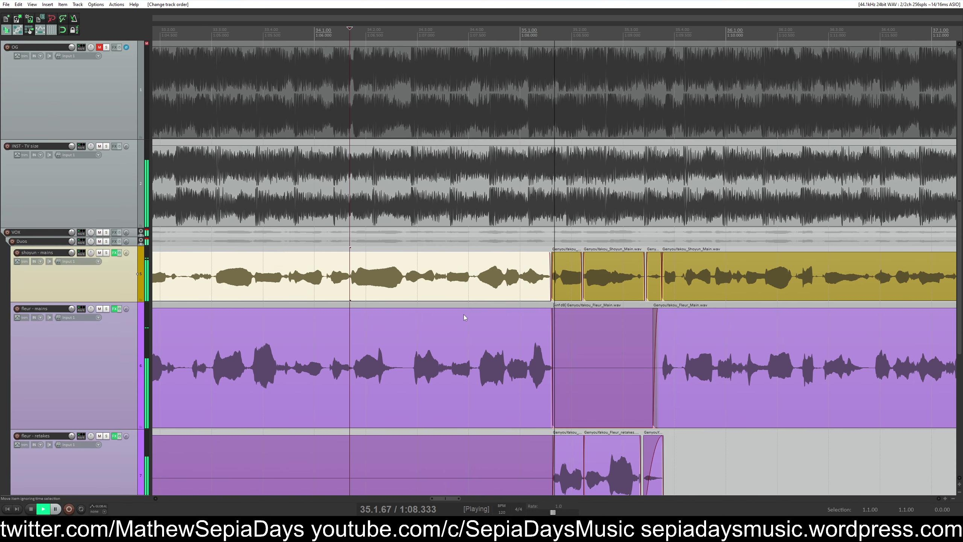
key(space)
scroll(357, 218, up, 3)
click(357, 218)
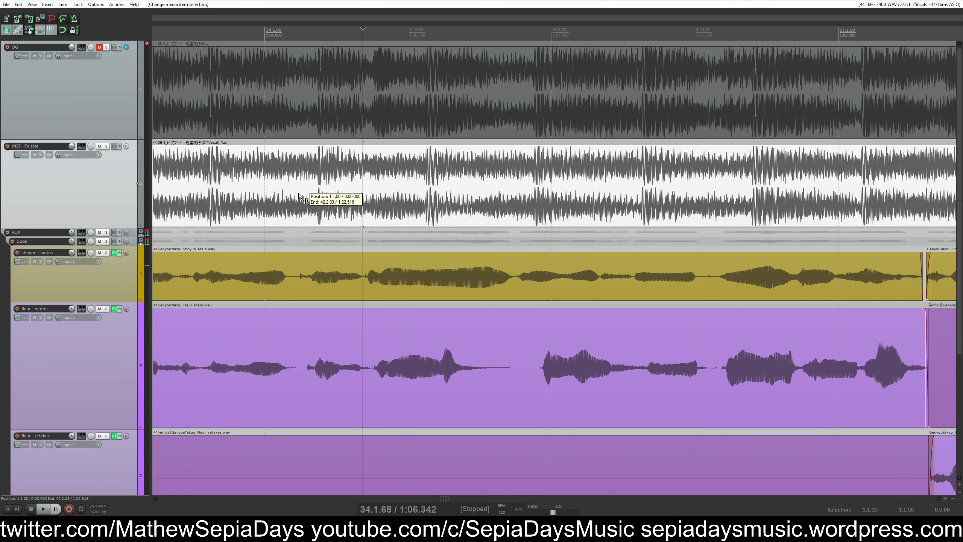
key(space)
key(space)
Solo the OG track, play its long note from 34.1.78 for reference, and unsolo it
click(376, 102)
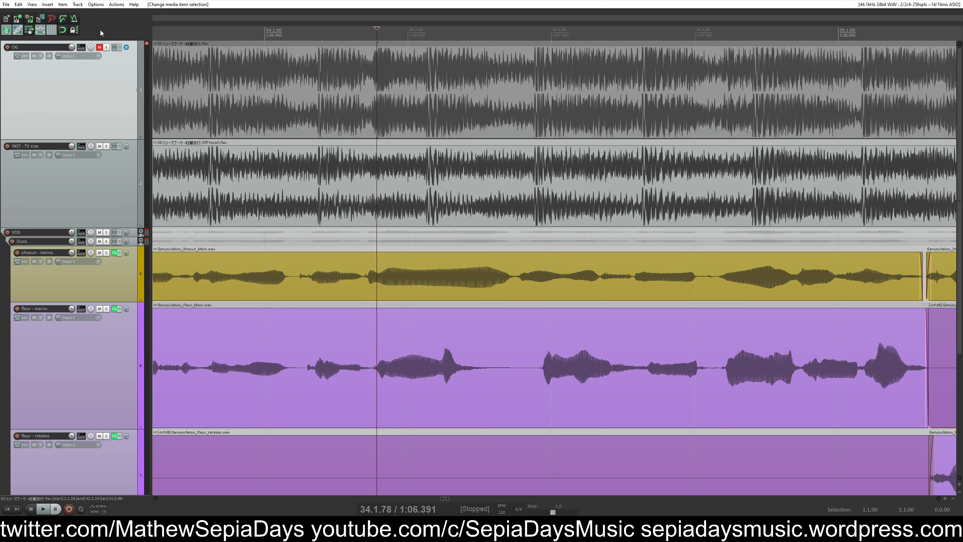
click(107, 47)
key(space)
key(space)
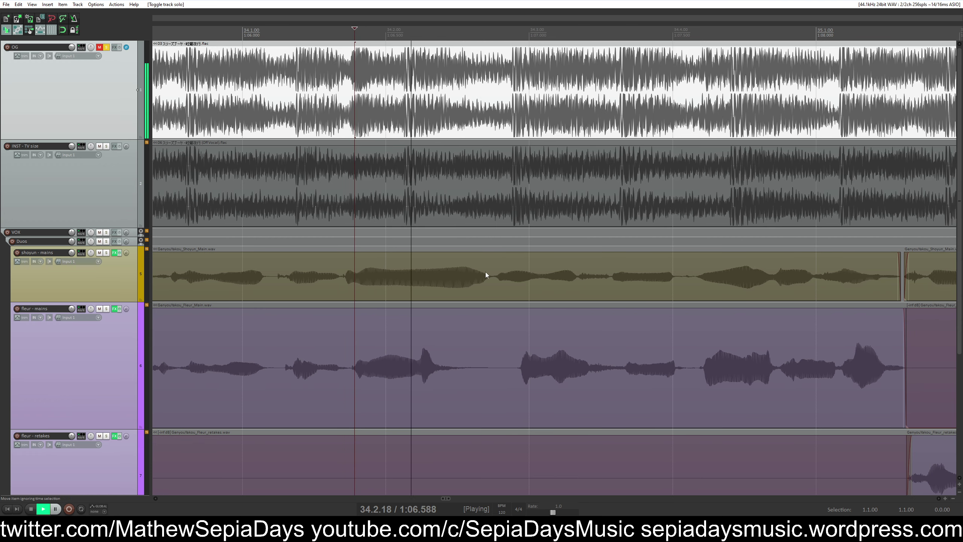
click(459, 274)
key(space)
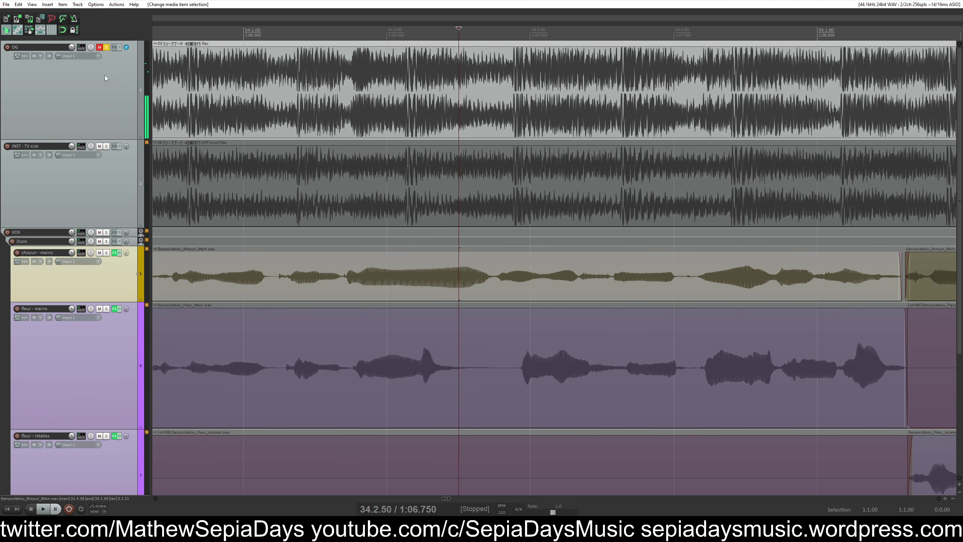
click(107, 48)
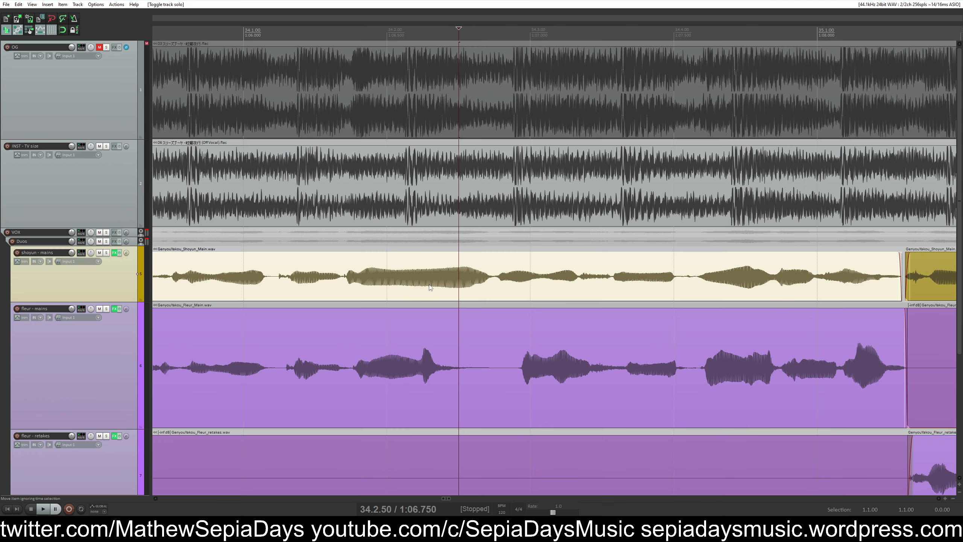
Place the edit cursor at the OG note onset at 34.1.77 and play the duet from there
click(355, 121)
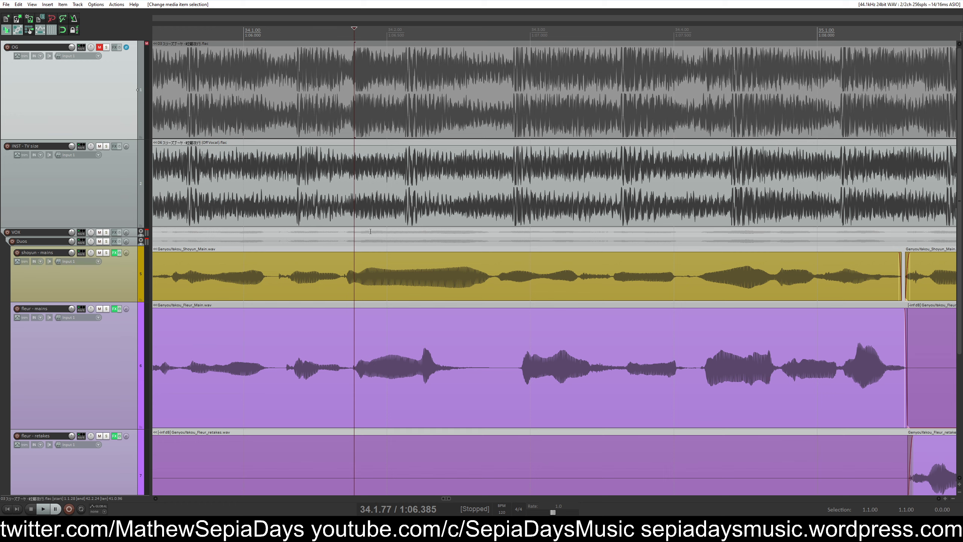
scroll(370, 231, left, 3)
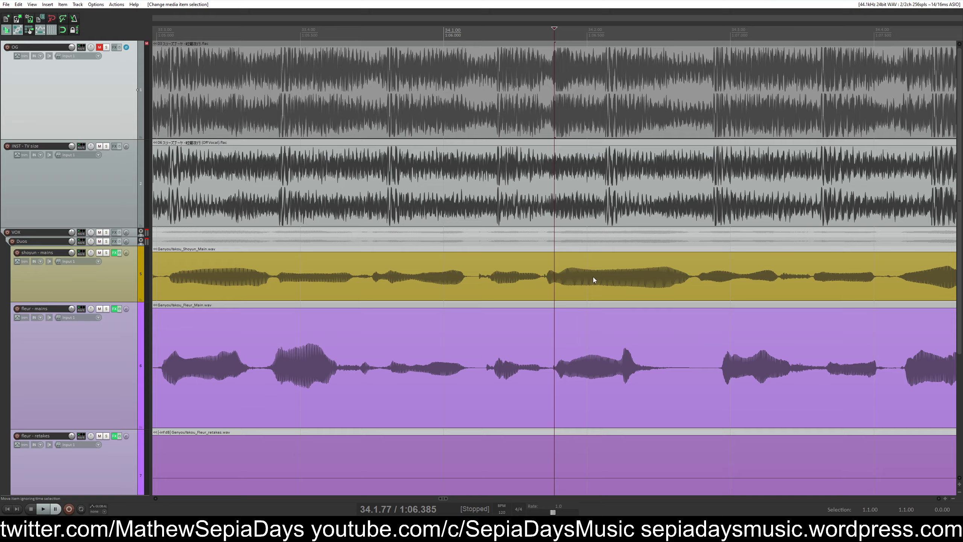
scroll(593, 280, down, 3)
scroll(666, 271, up, 3)
key(space)
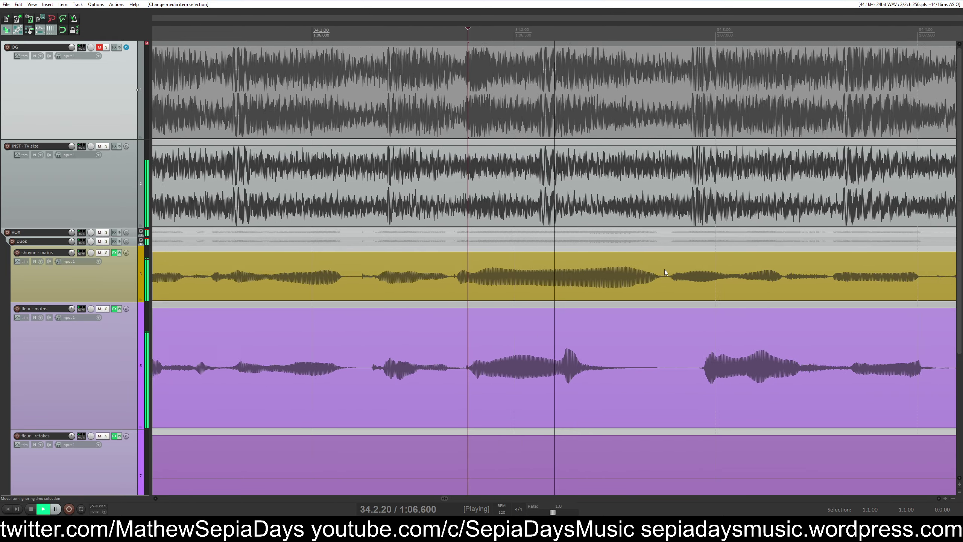
scroll(531, 273, down, 3)
key(space)
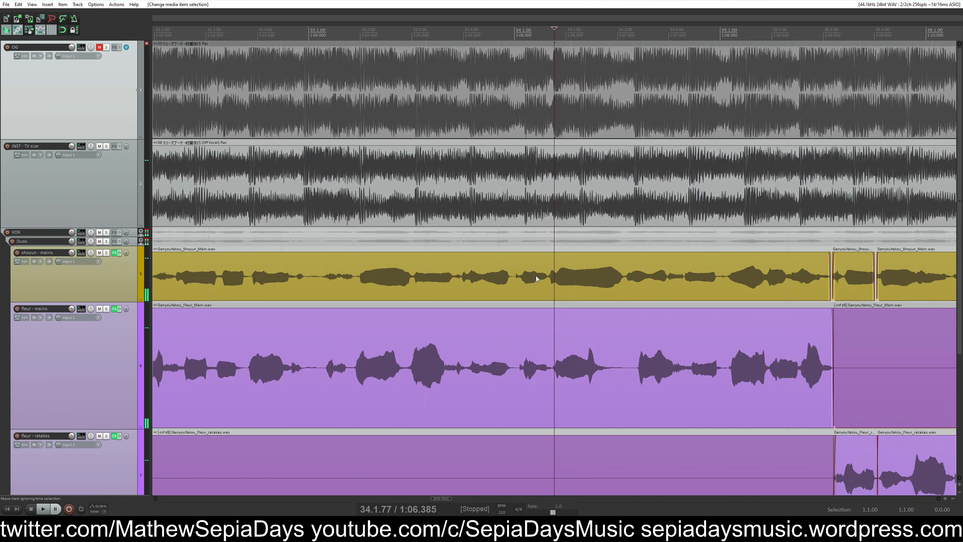
Shift shoyun - mains slightly later and nudge fleur - mains so their long notes start at 34.1.77, and play the result
scroll(574, 275, up, 3)
drag(580, 278, 585, 278)
drag(588, 381, 588, 382)
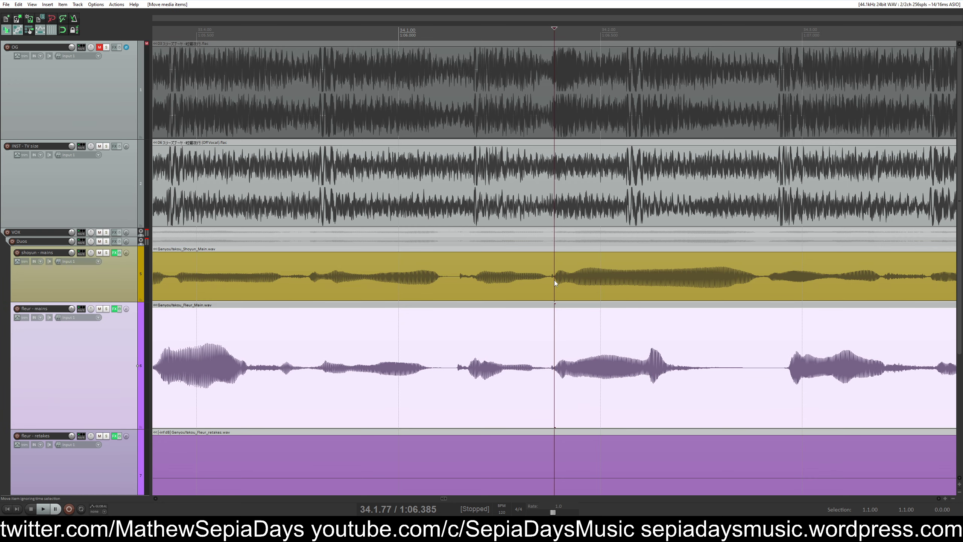
key(space)
click(432, 279)
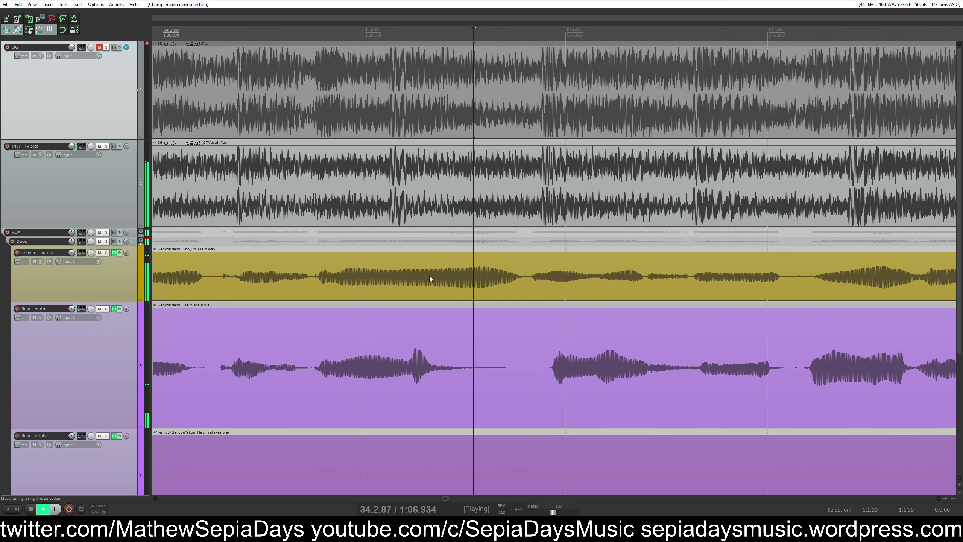
Split shoyun - mains within the long note and at its end at 34.2.80, and slide the middle piece earlier into a crossfade
key(space)
click(428, 279)
key(s)
click(516, 279)
key(s)
click(470, 192)
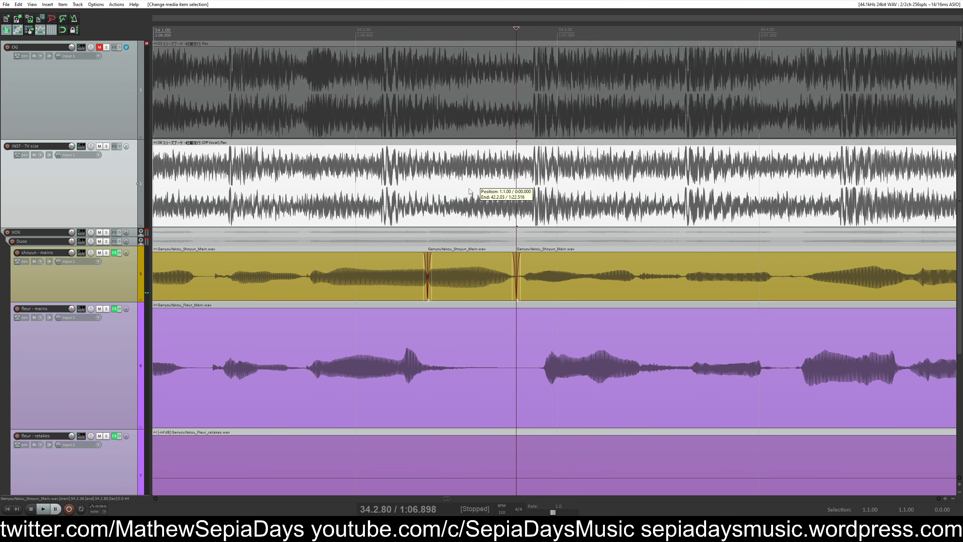
drag(470, 273, 433, 272)
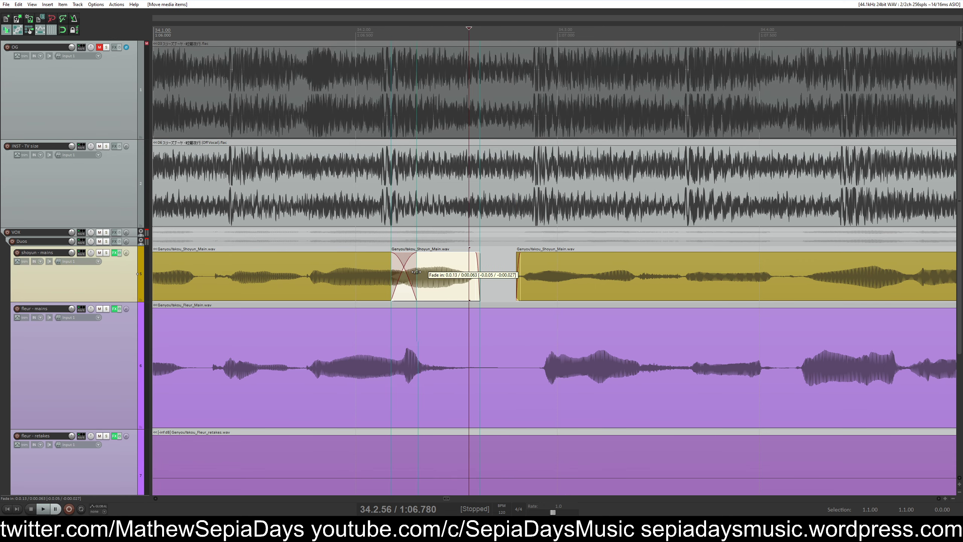
Cut the silent stretch after the long note from fleur - mains, starting at 34.2.57, and lengthen the fade-out before it
click(519, 370)
key(s)
click(472, 368)
key(s)
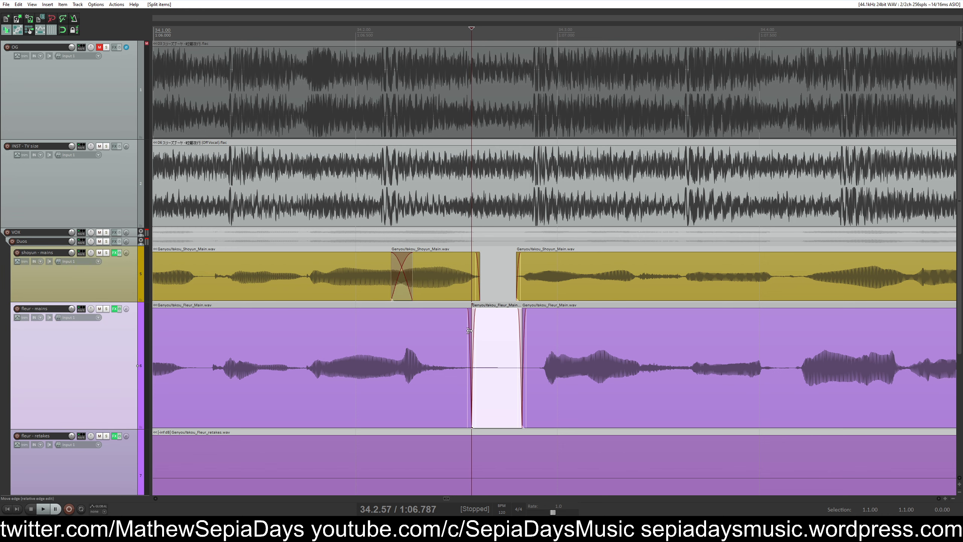
key(ctrl+x)
drag(459, 315, 458, 315)
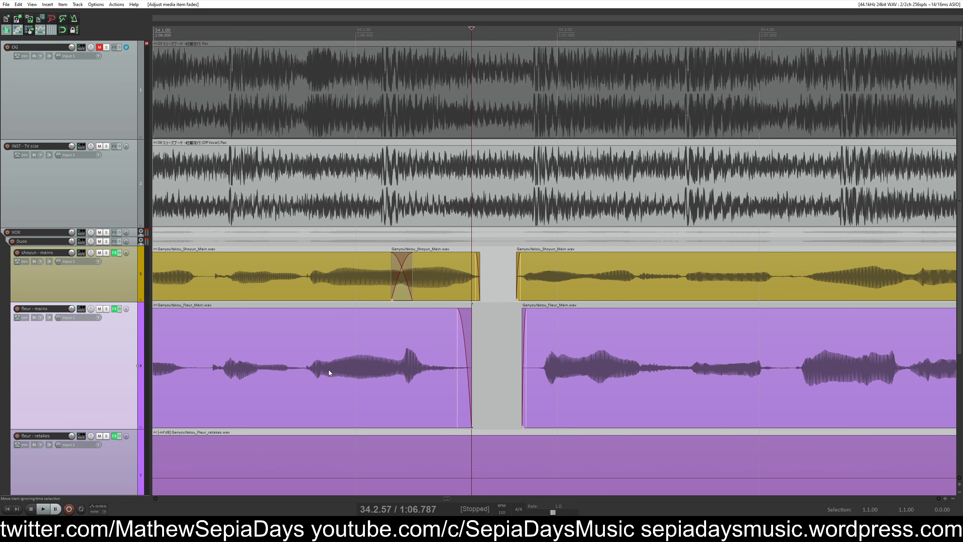
Split fleur - mains just before the long note and stretch that piece to a rate of 0.781, nearly closing the gap after it
click(369, 365)
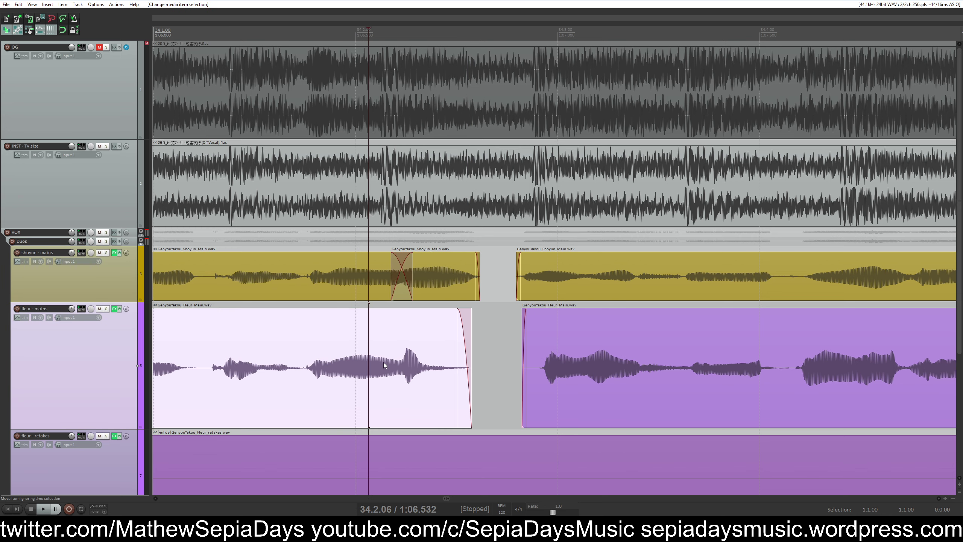
click(306, 370)
key(s)
click(476, 299)
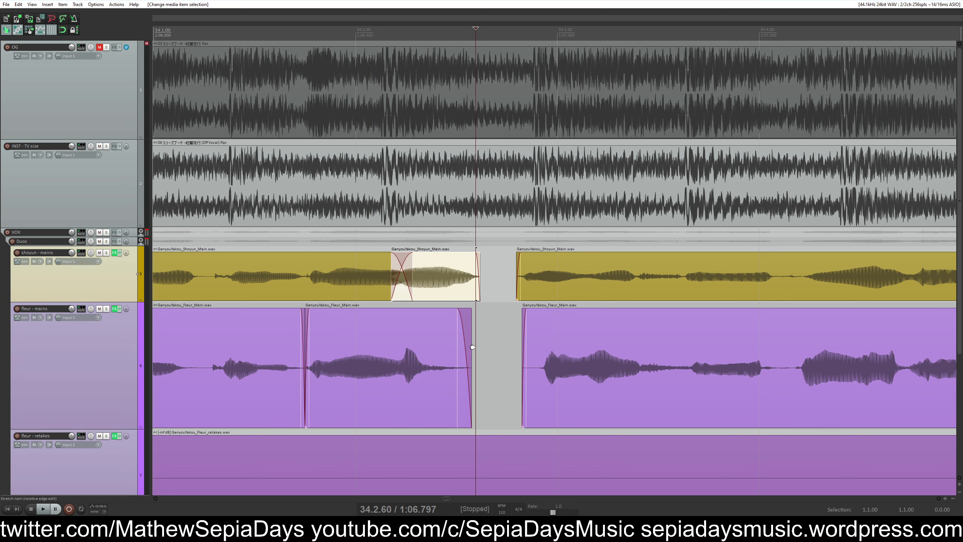
drag(472, 347, 513, 331)
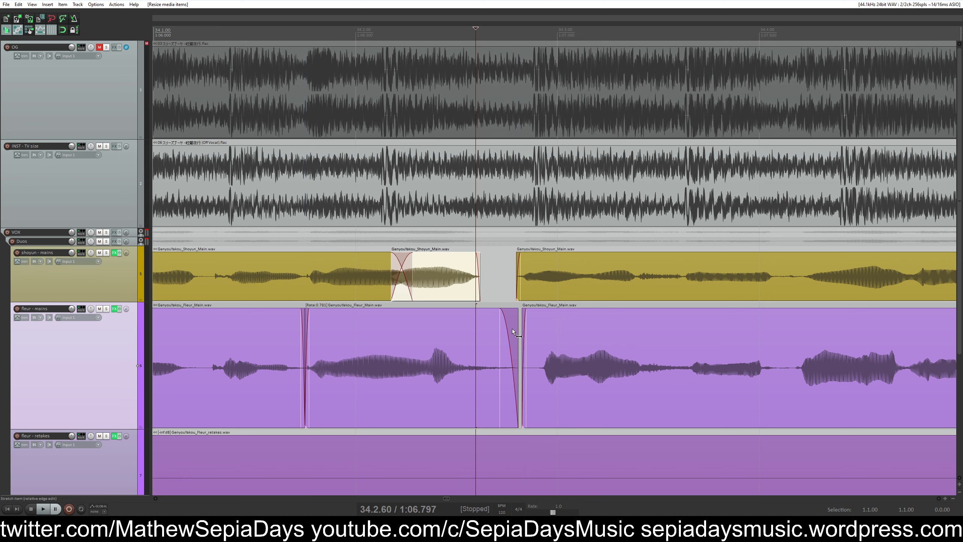
Play the duet across the stretched fleur long note to check its length against shoyun
click(269, 342)
key(space)
scroll(291, 346, right, 3)
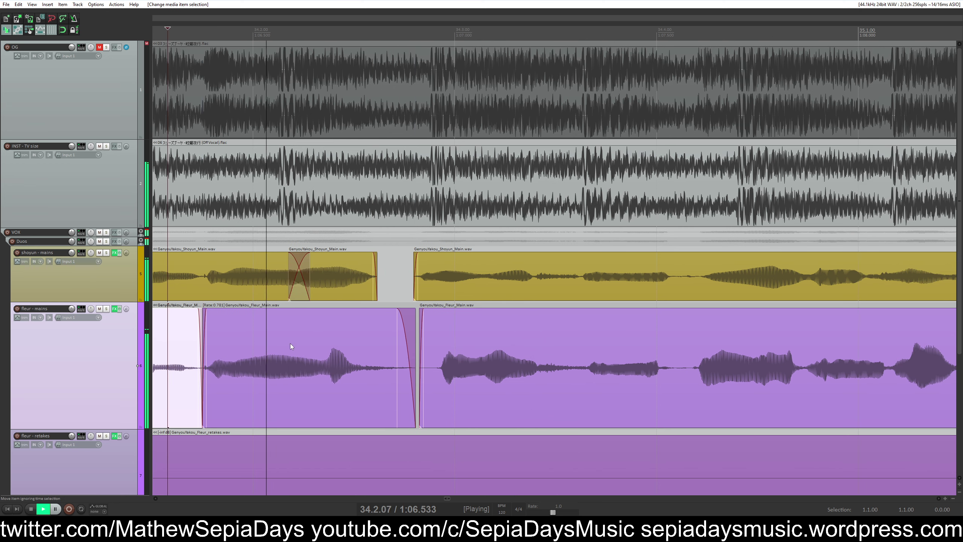
key(space)
Solo the OG track to hear its long note, mark the note's end at 34.2.59, and unsolo the track
click(107, 48)
key(space)
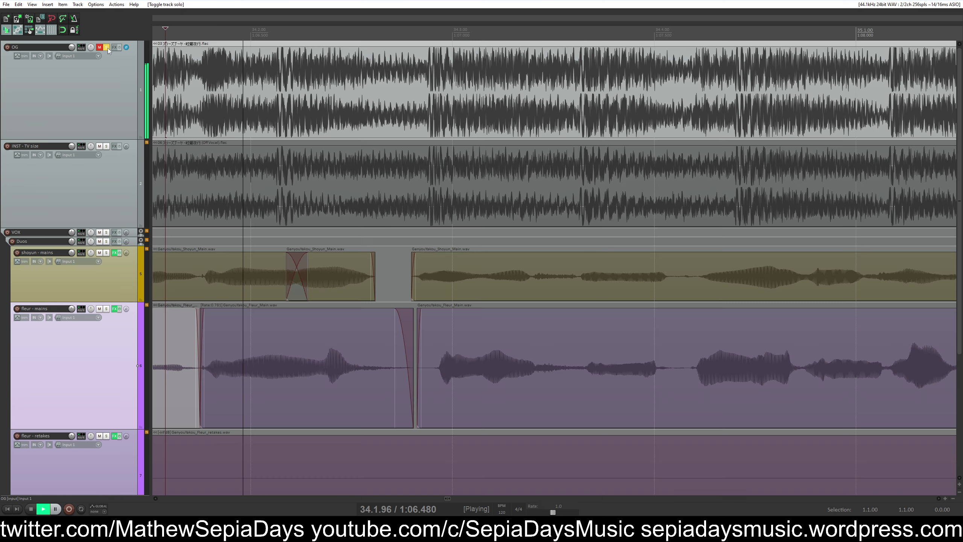
click(370, 248)
key(space)
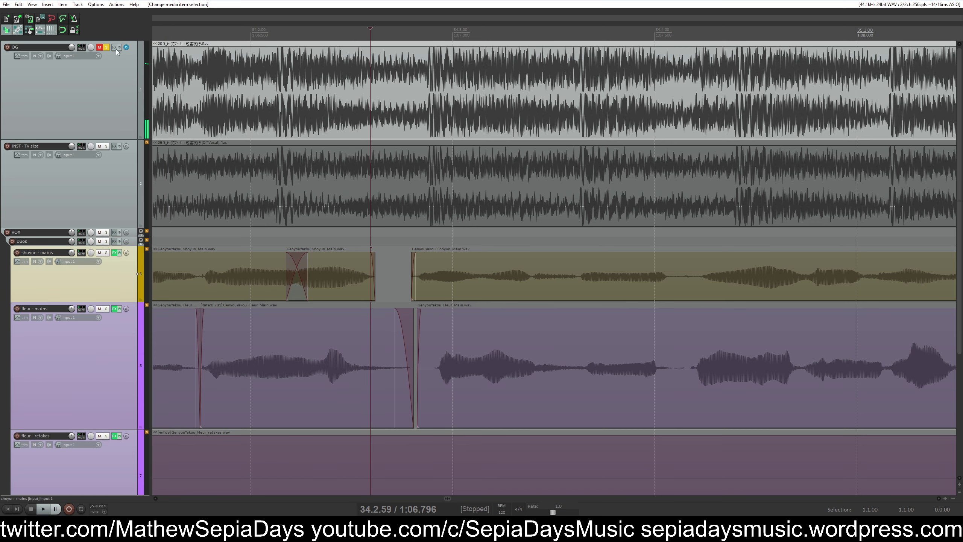
click(106, 47)
Move the shoyun - mains piece after the gap slightly later and its fleur - mains counterpart slightly earlier, overlapping fleur's previous piece
scroll(316, 209, right, 3)
click(316, 209)
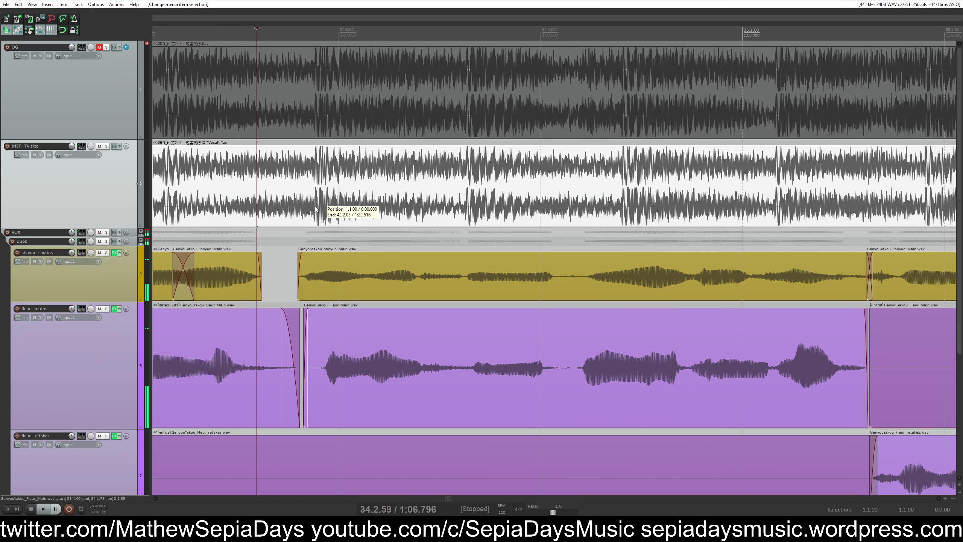
drag(326, 273, 332, 273)
drag(362, 365, 349, 364)
Split shoyun - mains before the note near 34.3.64 and nudge the following piece earlier so the note starts there
scroll(442, 228, right, 1)
click(453, 217)
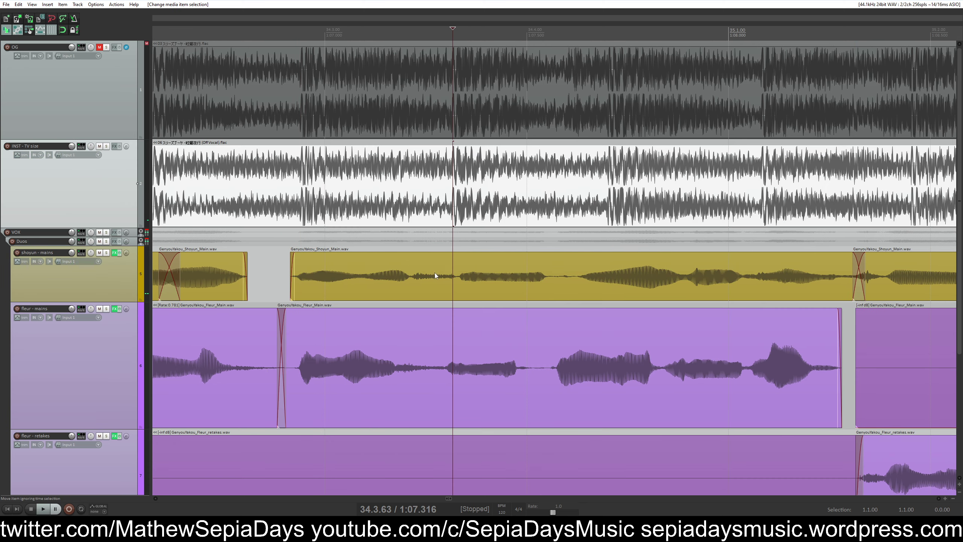
click(457, 277)
click(457, 218)
drag(470, 277, 465, 278)
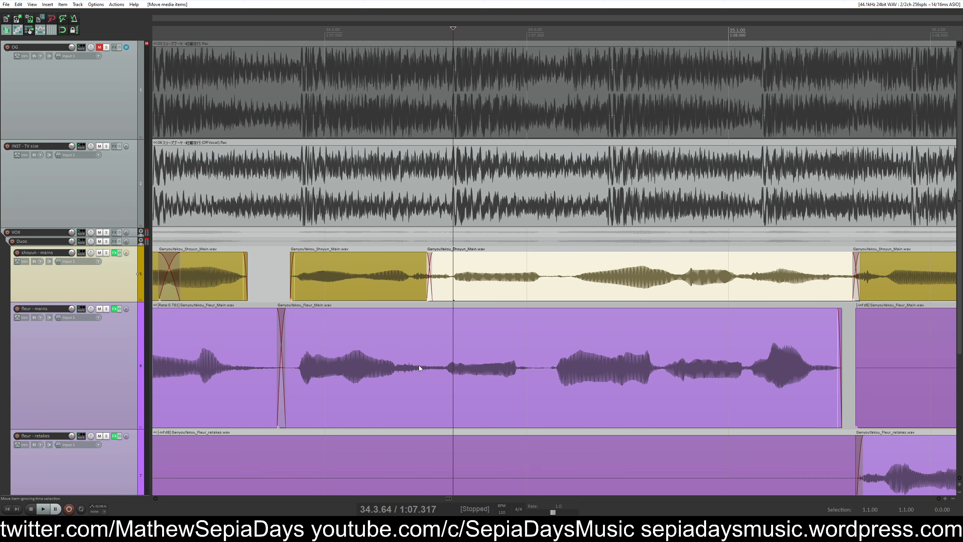
Split fleur - mains before the same note, move the piece later to start the note at 34.3.64, and lengthen its fade-in
click(400, 368)
key(s)
click(454, 213)
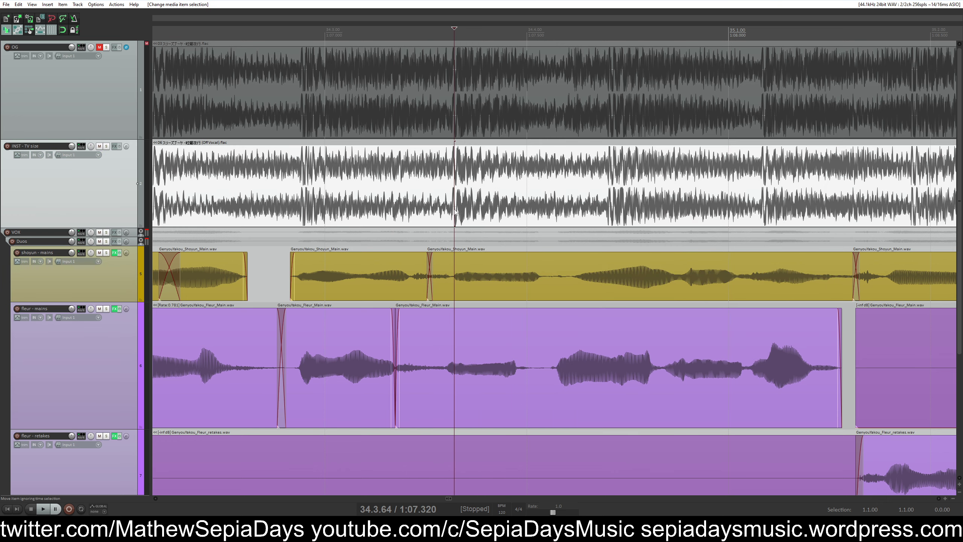
drag(469, 363, 471, 363)
click(229, 322)
key(space)
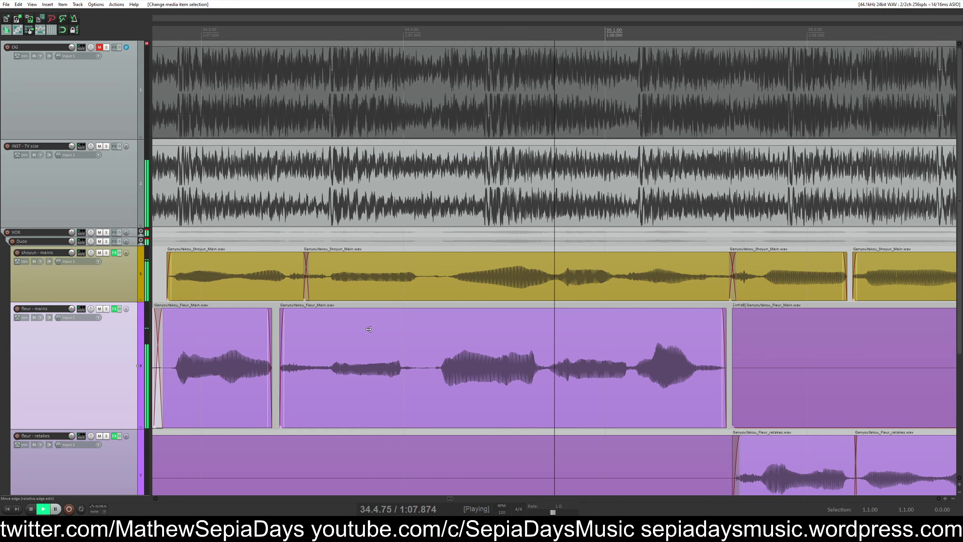
key(space)
drag(211, 322, 216, 322)
Play the duet from just before bar 34 and again from the note near 34.3.64 to check the aligned pieces
scroll(275, 334, down, 2)
scroll(275, 333, down, 1)
click(275, 333)
key(space)
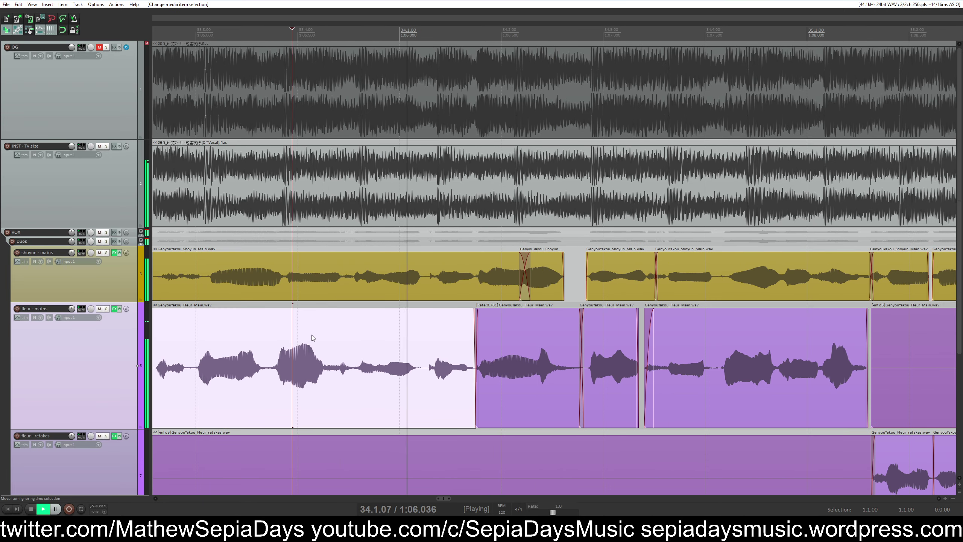
scroll(469, 282, up, 2)
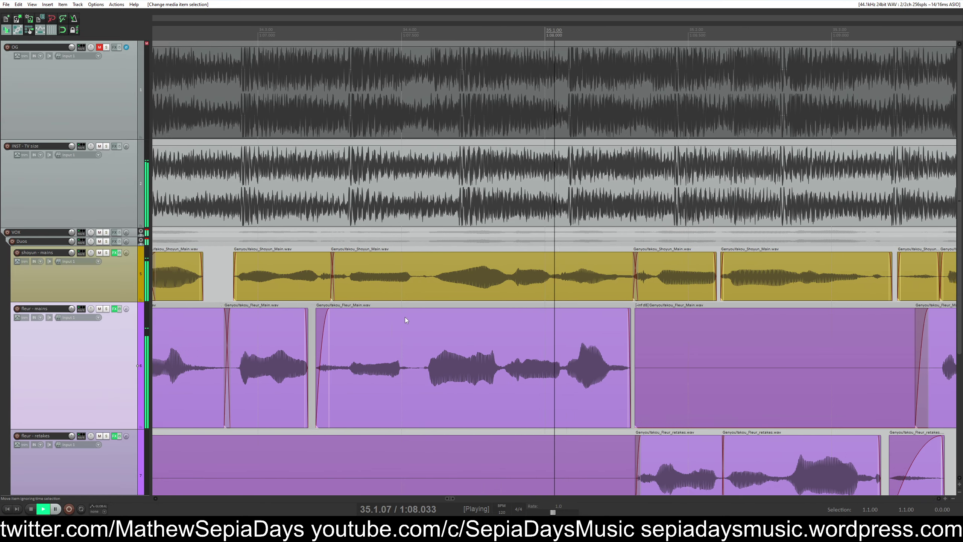
key(space)
key(space)
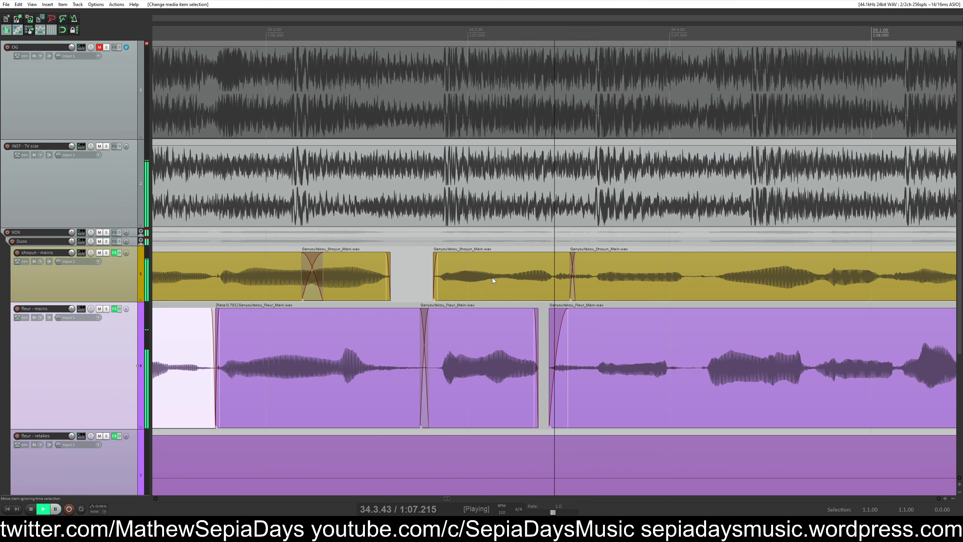
key(space)
click(436, 192)
scroll(429, 144, right, 3)
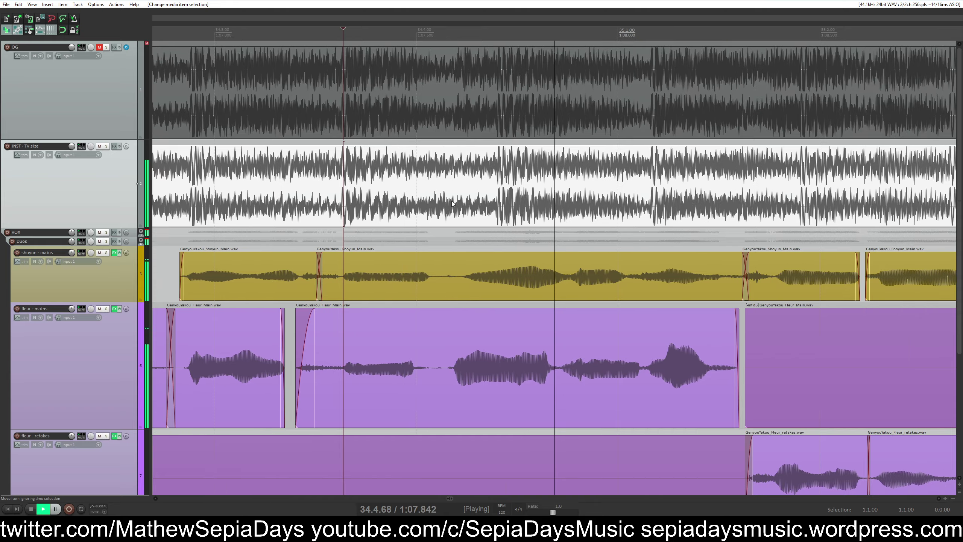
Find the next OG note onset, split fleur - mains before its matching note, and nudge that piece later to about 34.4.21
click(436, 104)
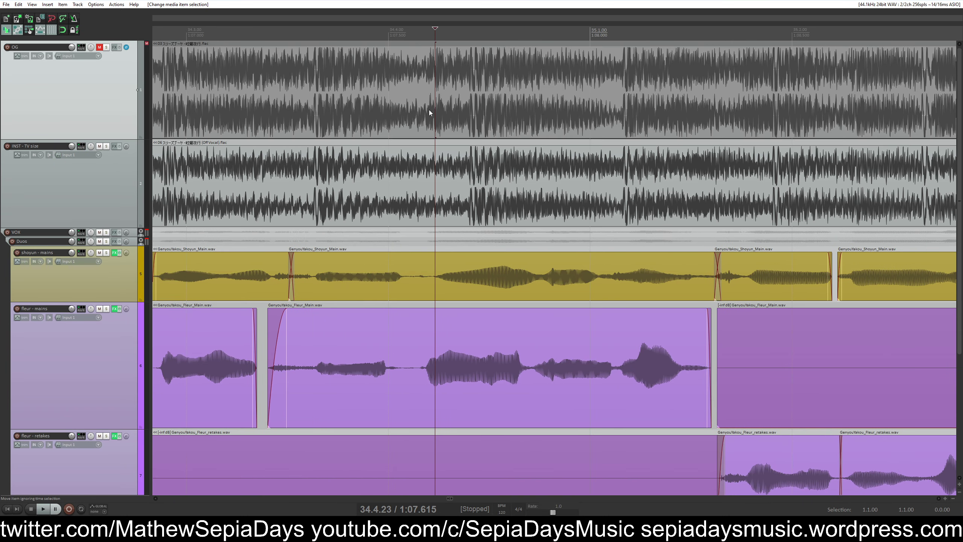
click(430, 113)
click(417, 368)
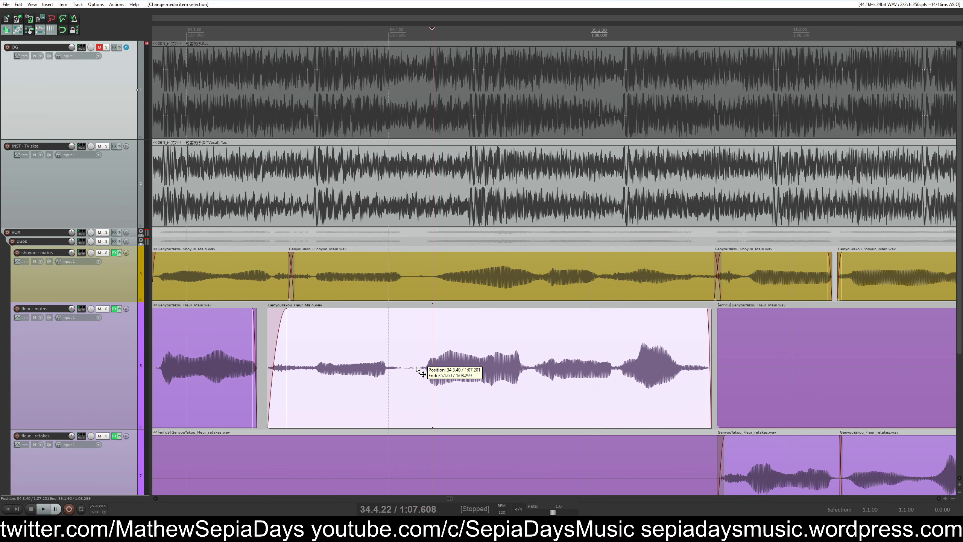
key(s)
click(431, 281)
drag(454, 366, 456, 366)
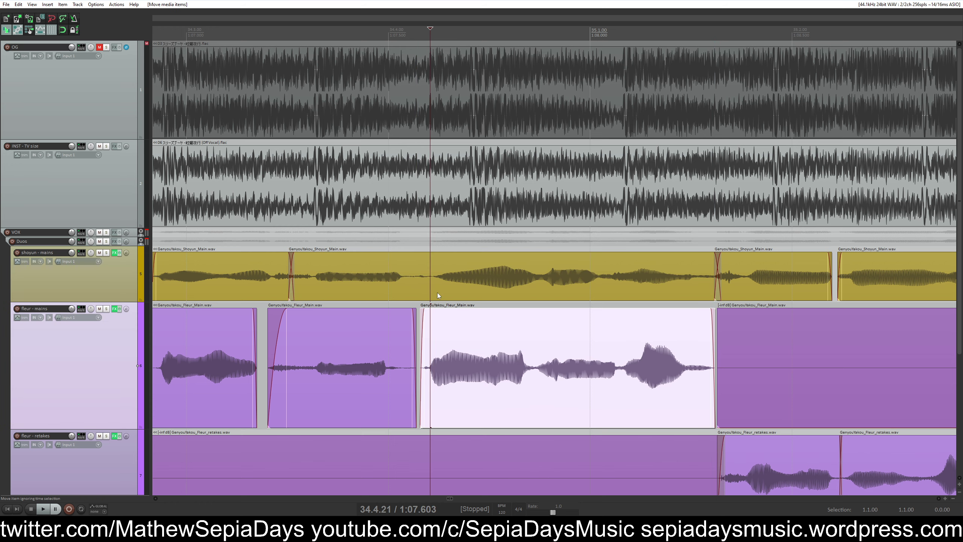
Split shoyun - mains before the note near 34.4.21 and nudge the piece earlier to line up with fleur - mains
click(418, 287)
key(s)
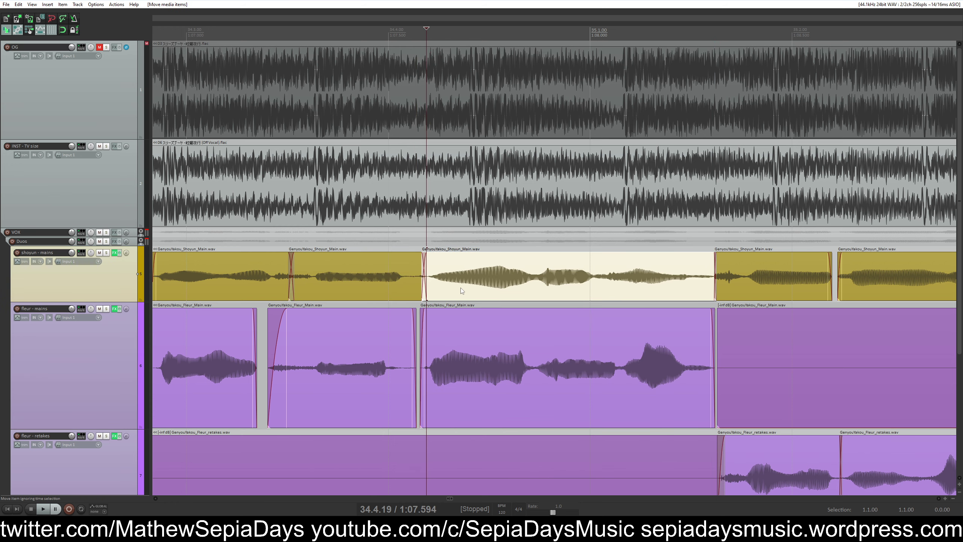
drag(544, 276, 551, 277)
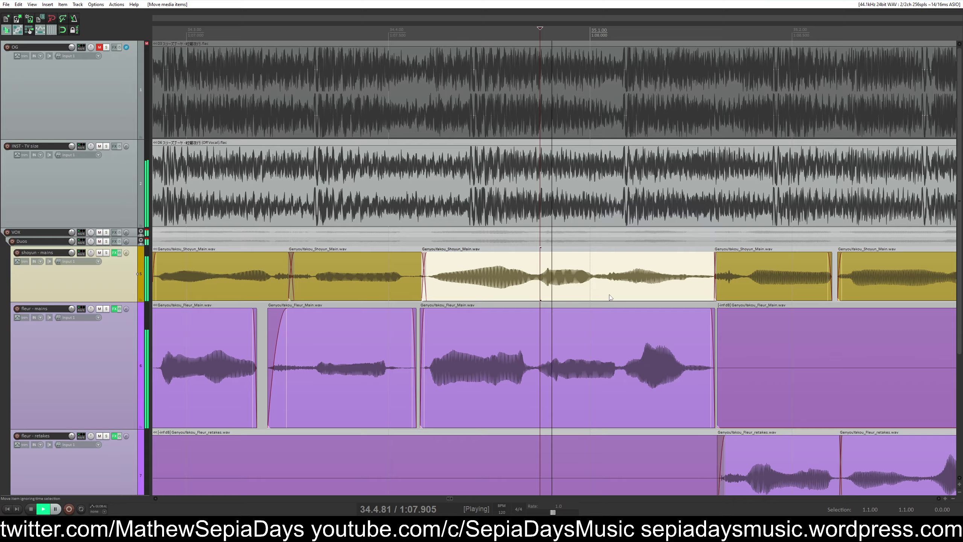
Play the realigned phrase into bar 35, including once more from 34.4.76, to check the timing of both voices
scroll(518, 281, right, 3)
click(505, 278)
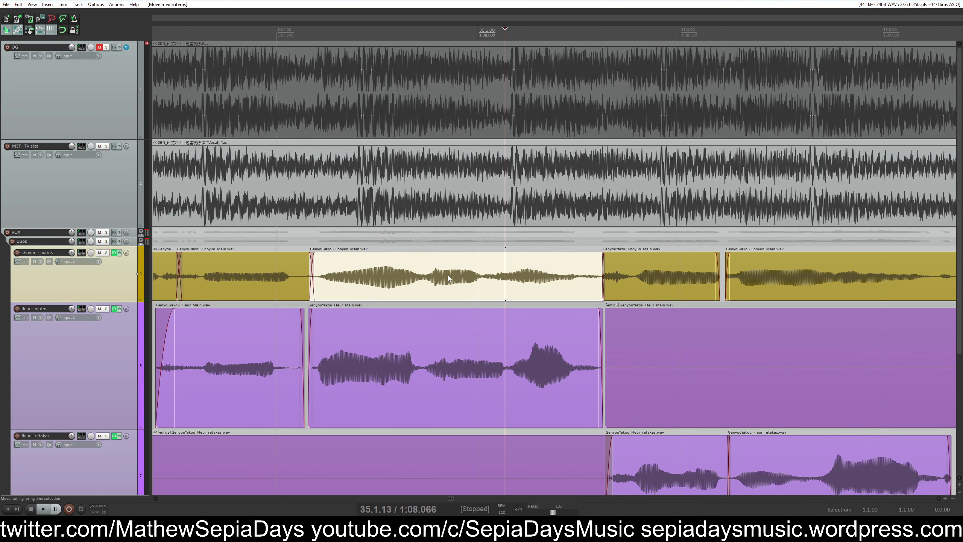
key(ctrl+Left)
key(space)
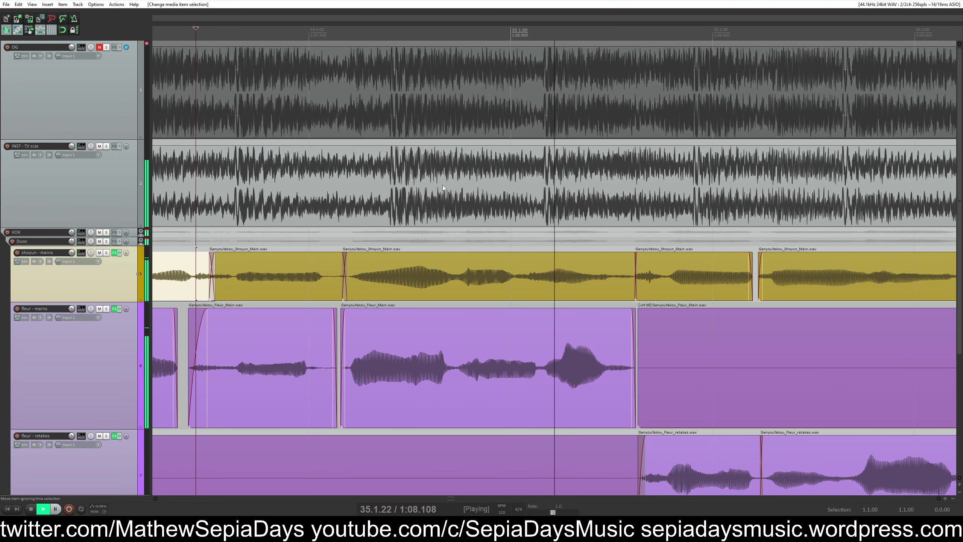
key(space)
click(440, 104)
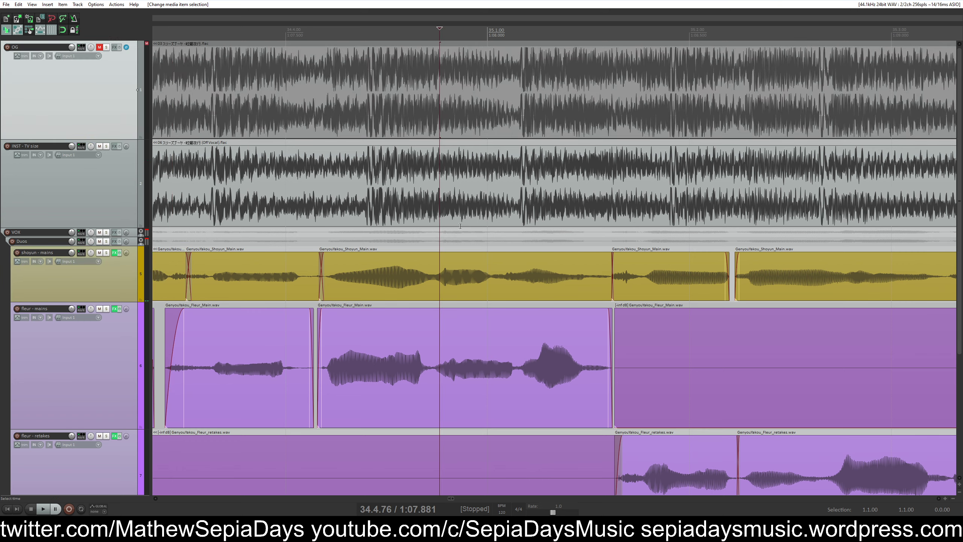
key(space)
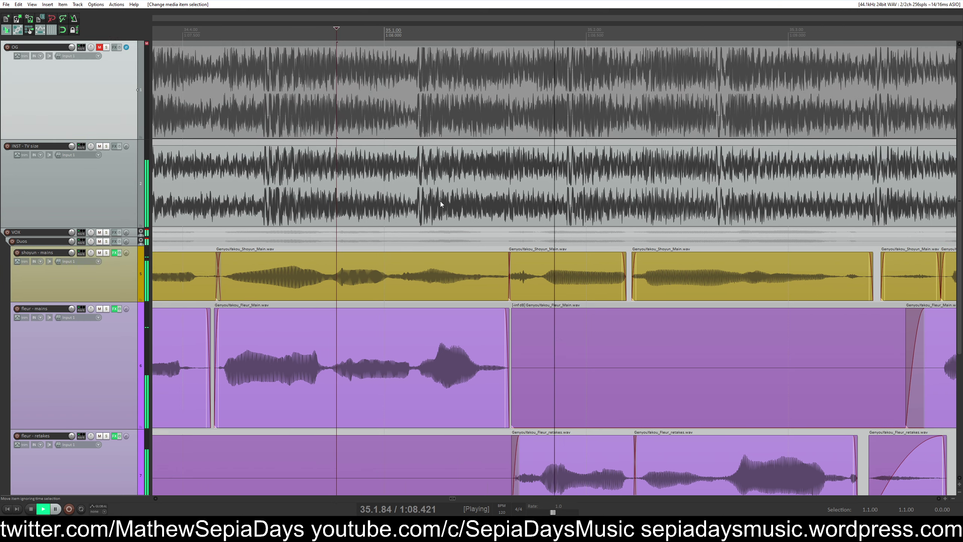
key(space)
Solo the duet folder track and play both voices without the instrumental from 34.2.53
scroll(425, 244, down, 3)
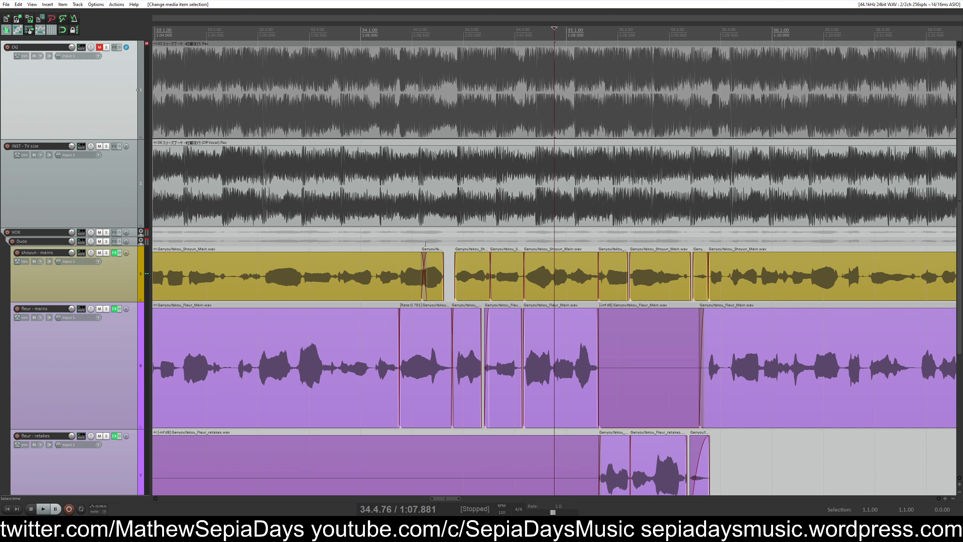
click(107, 242)
click(440, 260)
key(space)
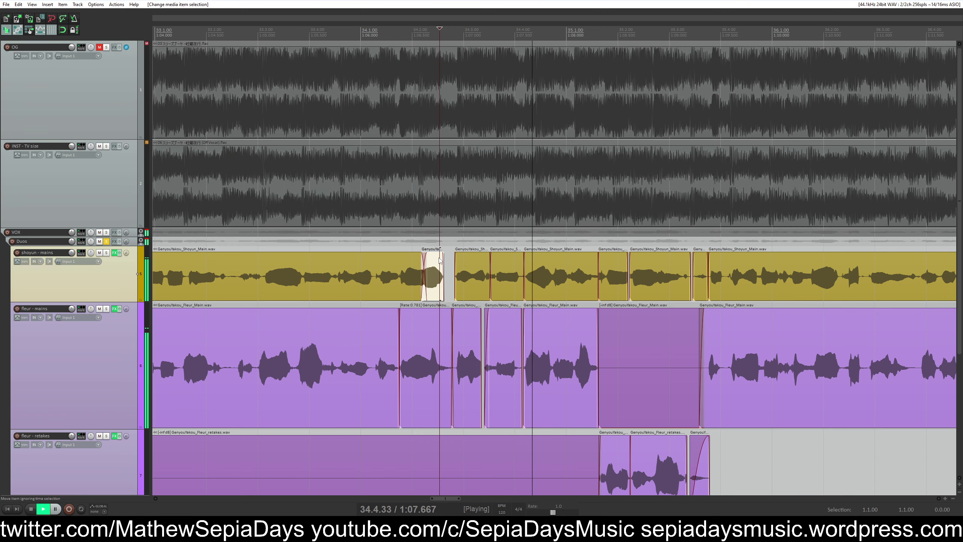
key(space)
key(space)
Check the phrase from 34.2.53 by briefly muting shoyun - mains, then soloing and playing fleur - mains alone
click(100, 253)
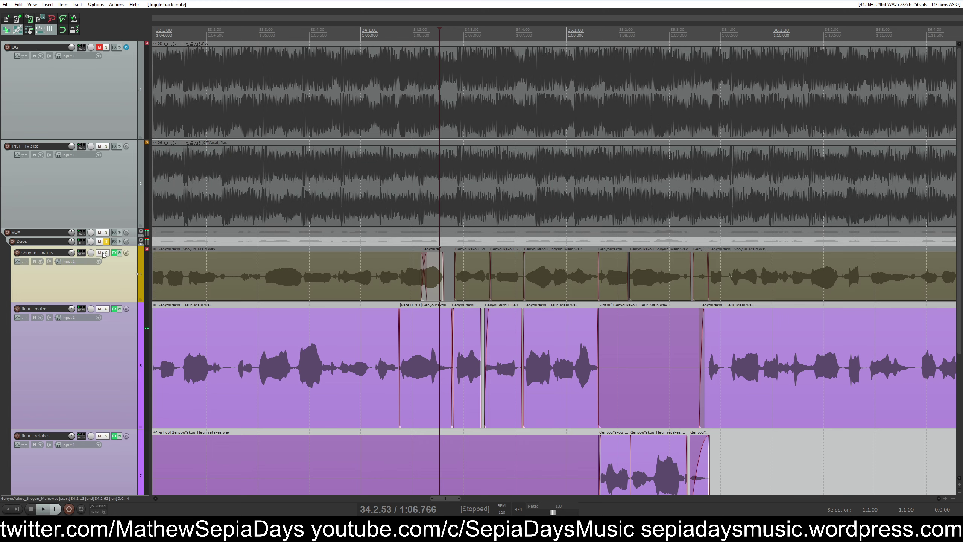
click(100, 253)
key(space)
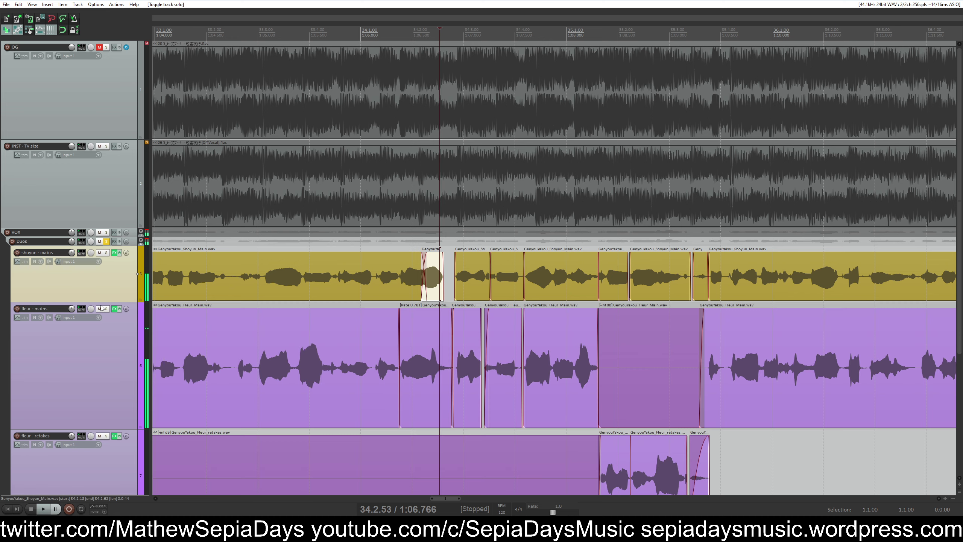
click(107, 310)
click(107, 309)
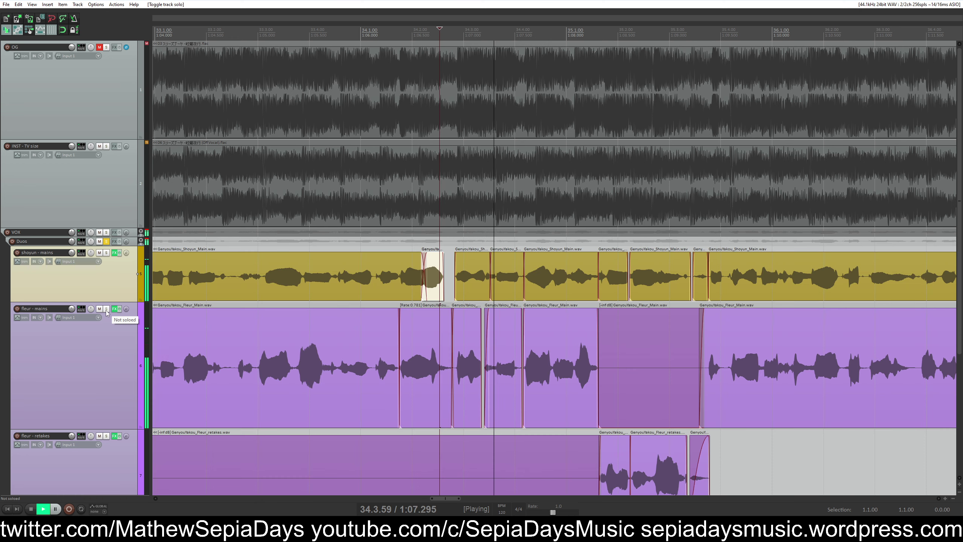
click(106, 309)
key(space)
key(space)
click(107, 309)
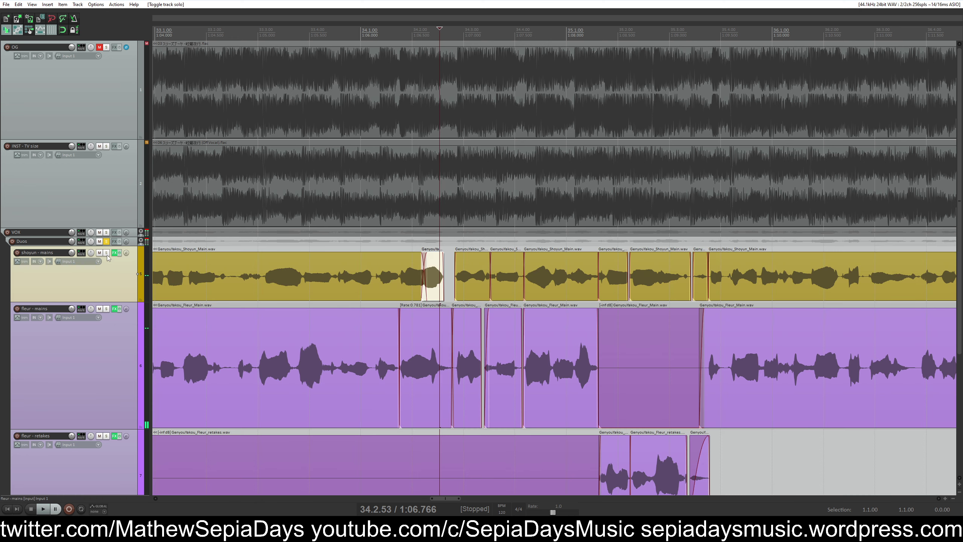
Solo and play shoyun - mains from 34.2.53, then clear the solos so the instrumental sounds again
click(107, 254)
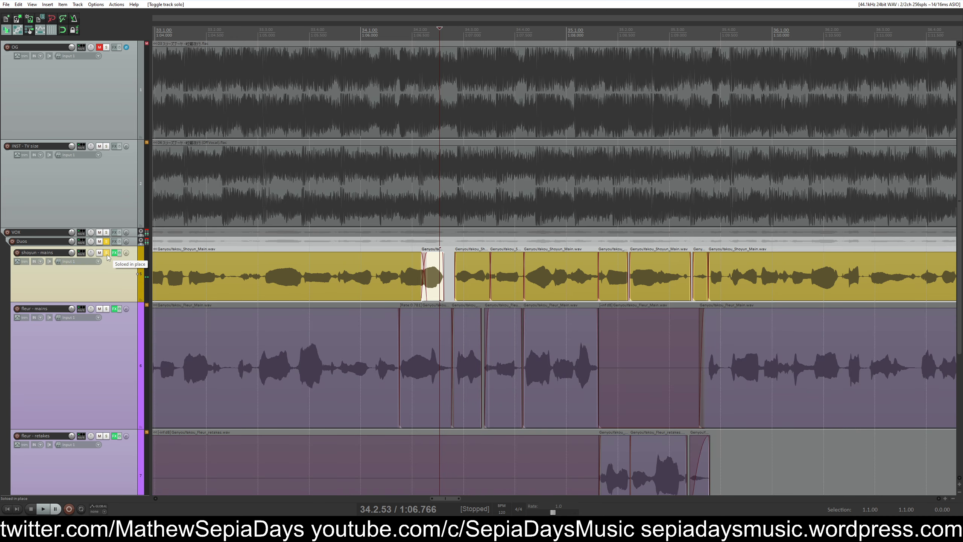
click(107, 253)
click(107, 253)
key(space)
key(space)
click(107, 253)
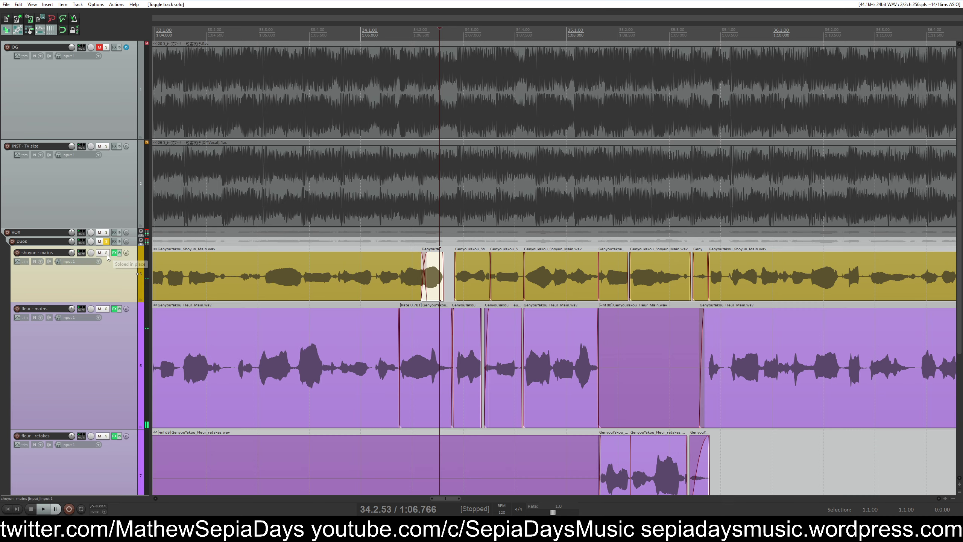
click(107, 253)
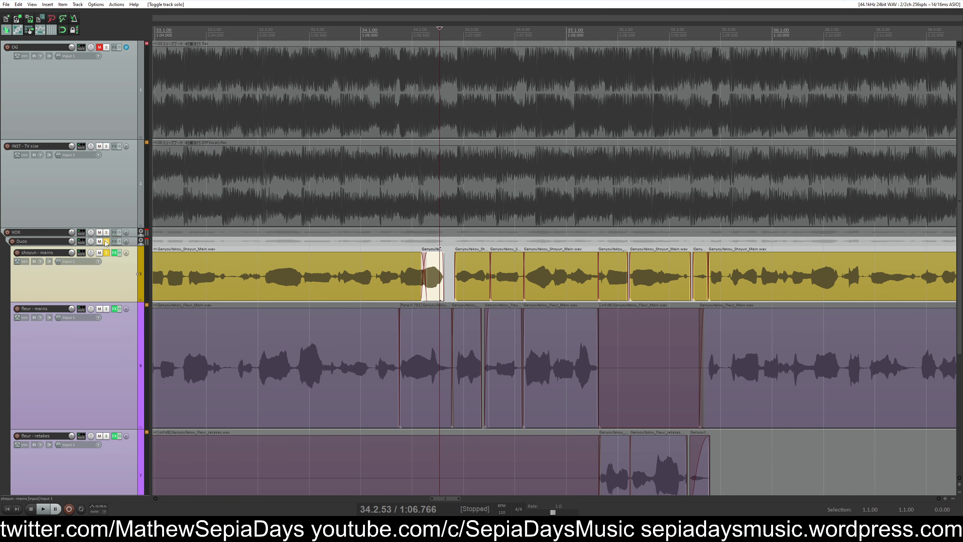
click(107, 253)
Add a marker at 34.2.96 named re-tune "I'll see through it"
click(462, 262)
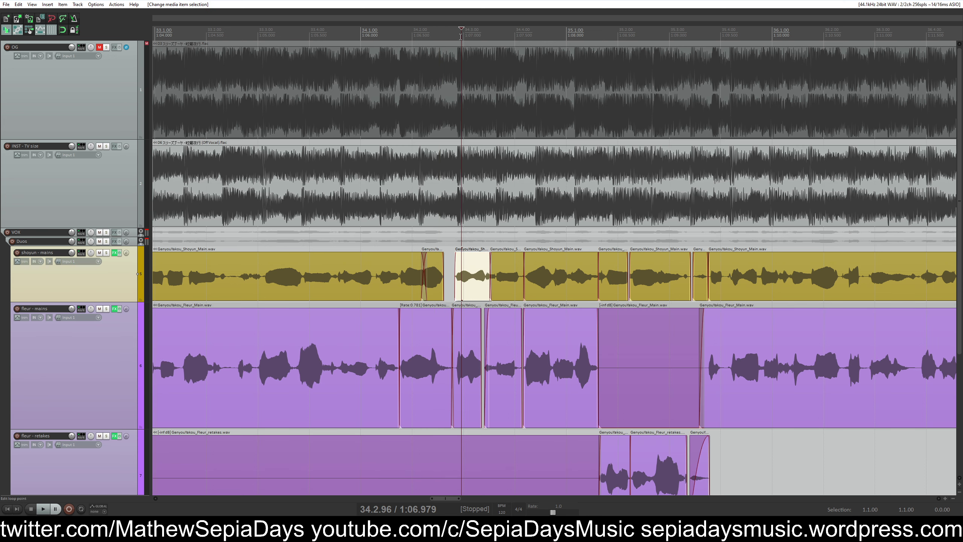
right_click(460, 37)
click(486, 72)
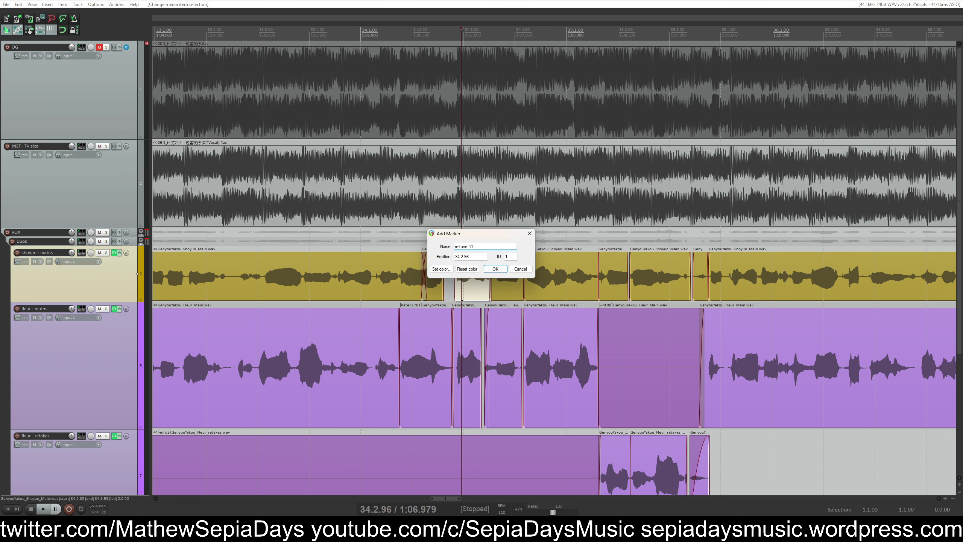
text(")
key(Return)
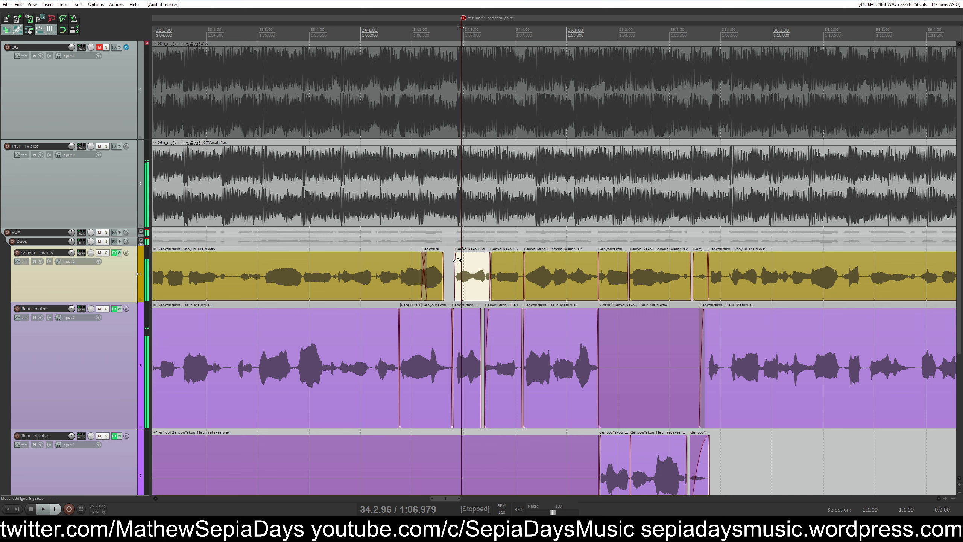
Solo the duet folder, play both voices from 34.1.31 past the marker, and turn the folder solo off again
click(442, 273)
click(107, 241)
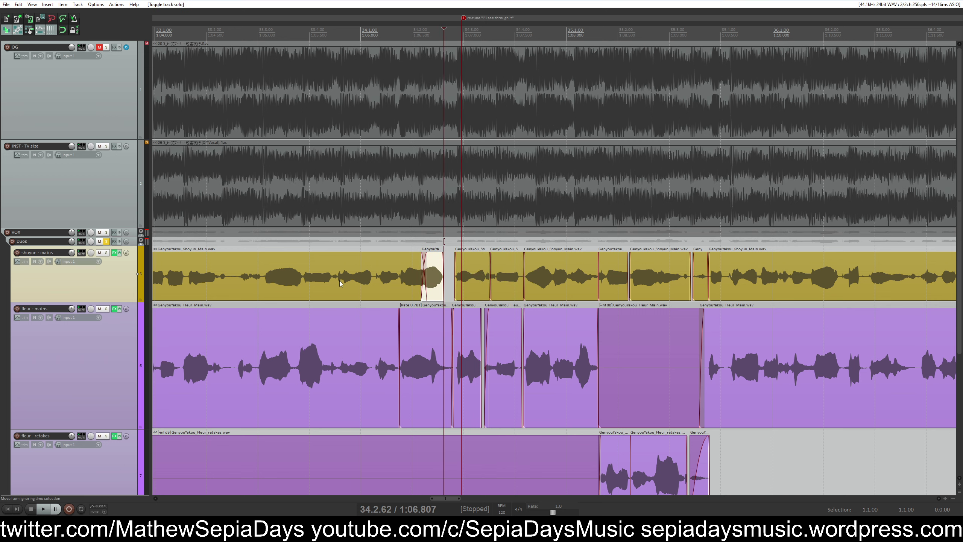
click(377, 275)
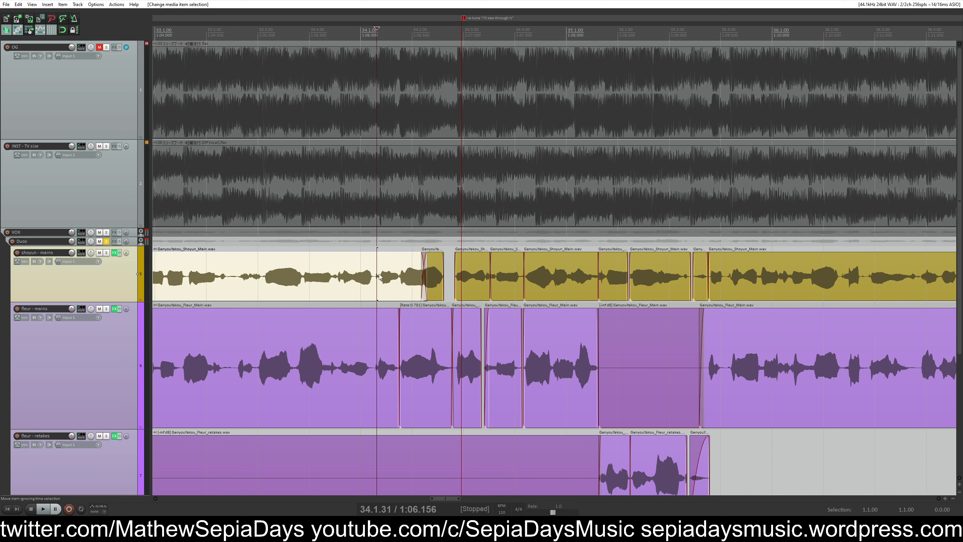
key(space)
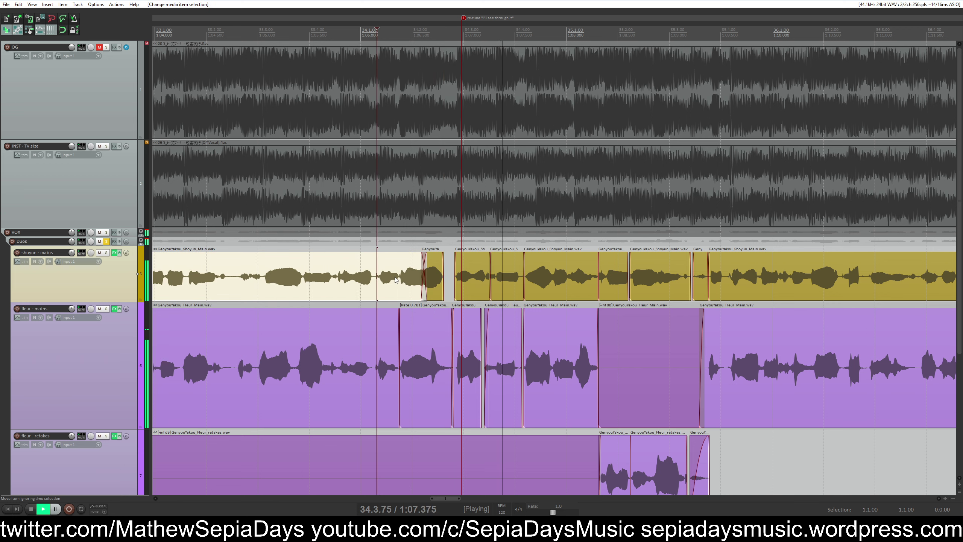
click(452, 275)
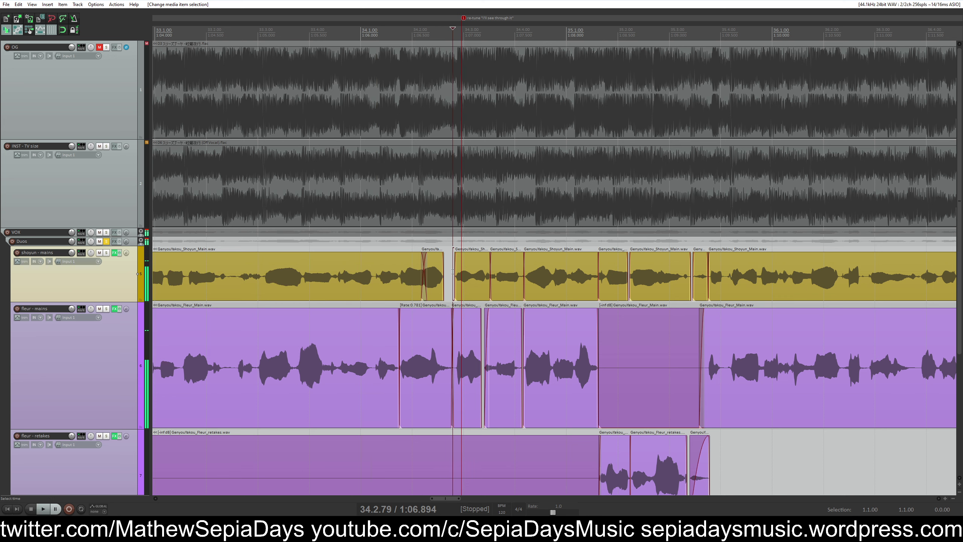
click(106, 242)
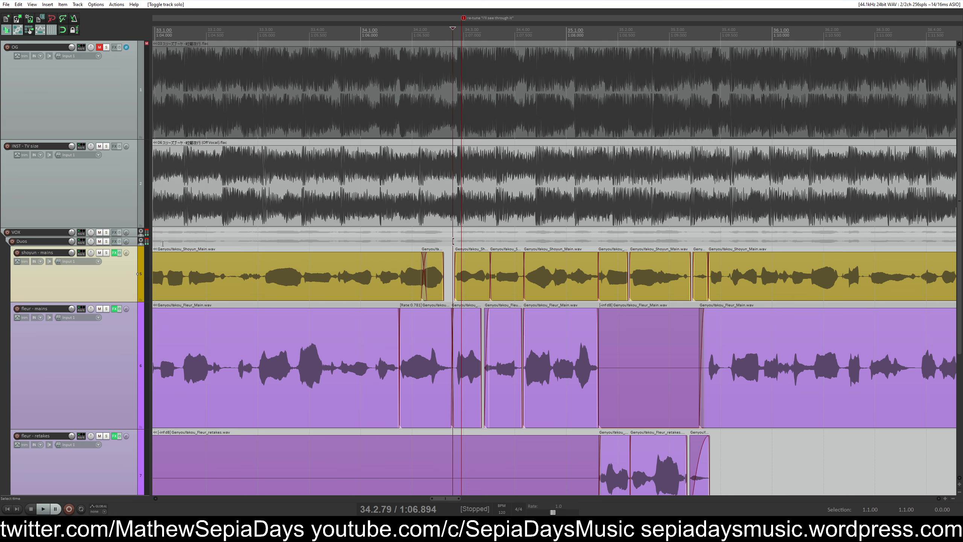
Solo the duet folder, split shoyun - mains around the note before 35.1.02, and stretch that note's end later to match fleur - mains
scroll(349, 275, up, 3)
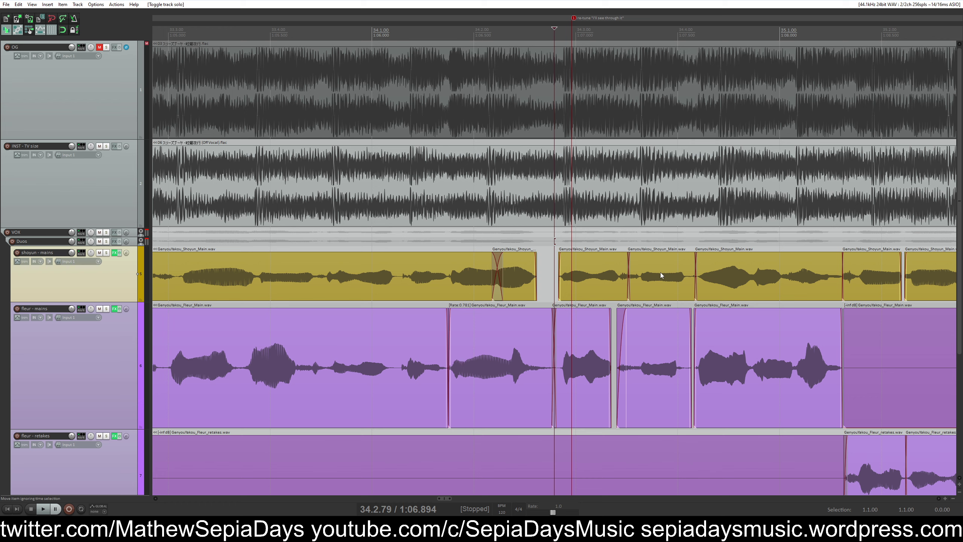
scroll(662, 268, right, 5)
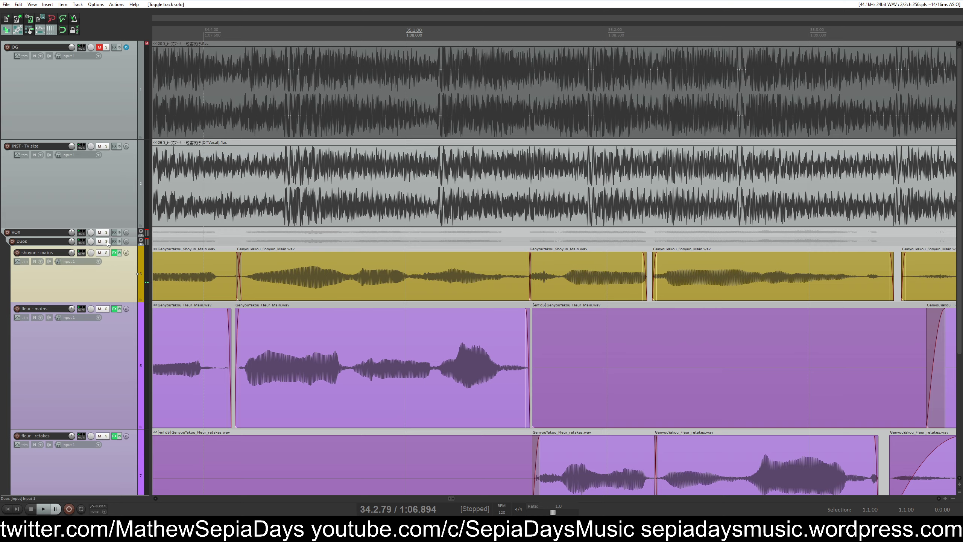
click(106, 241)
key(space)
key(space)
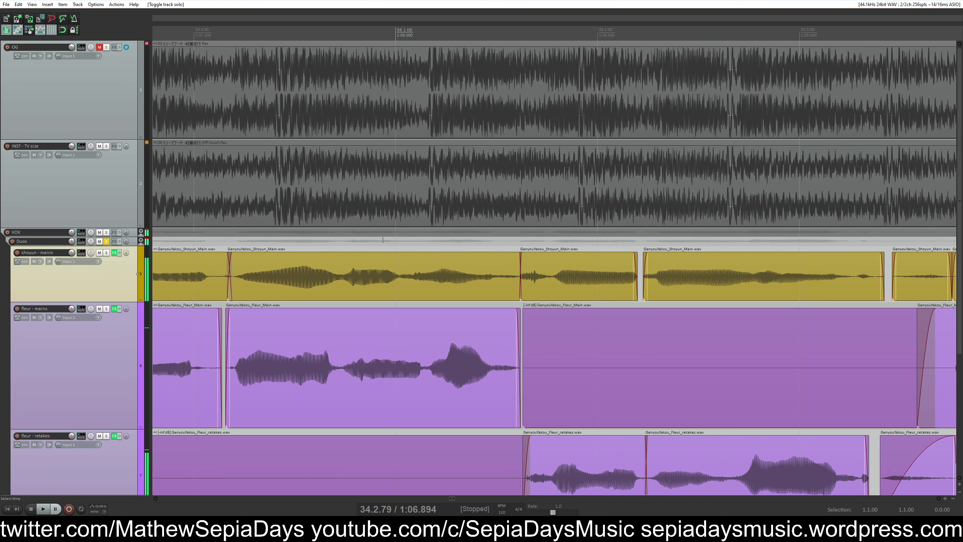
click(401, 275)
key(s)
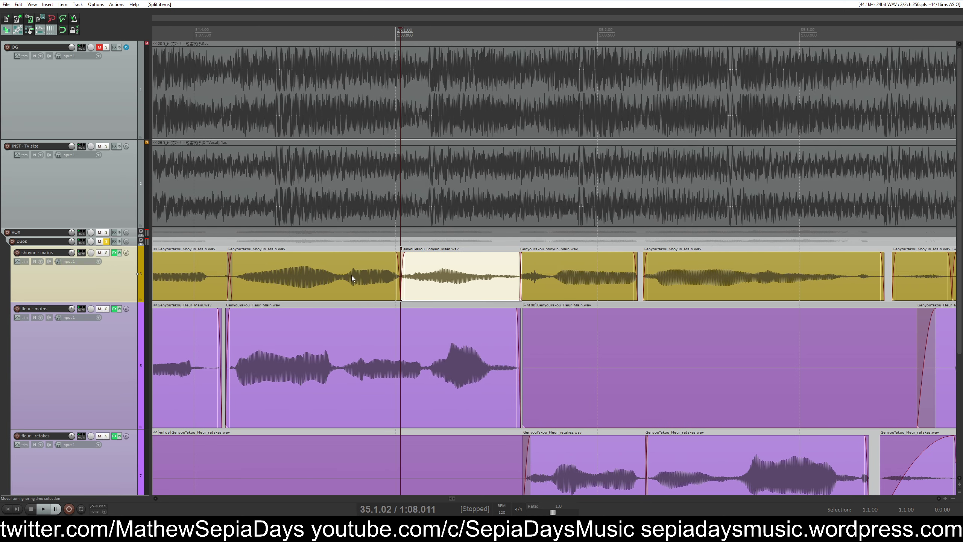
click(338, 282)
key(s)
drag(401, 266, 421, 268)
click(433, 269)
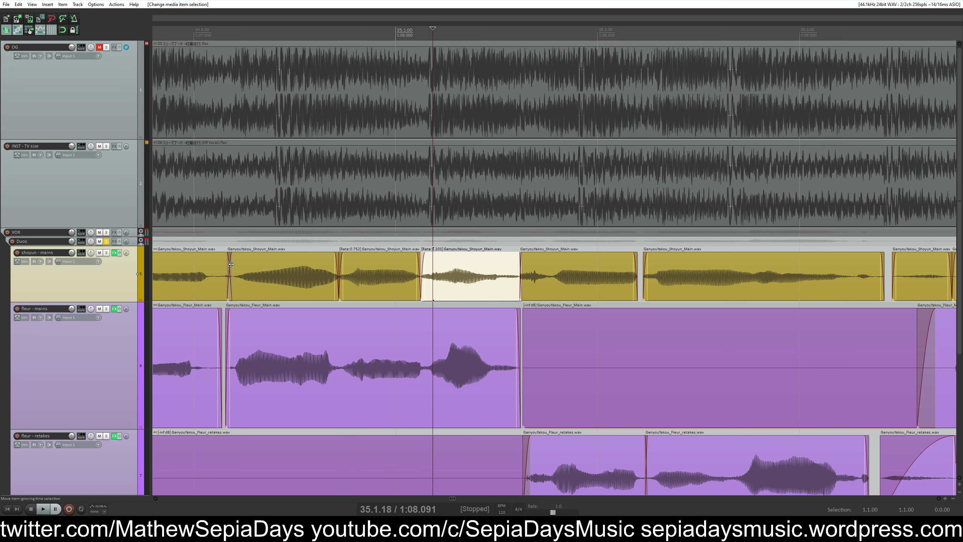
Unsolo the duet folder and play the adjusted phrase with the instrumental from 34.2.74 and from an earlier point
click(106, 241)
scroll(472, 301, down, 2)
click(304, 300)
key(space)
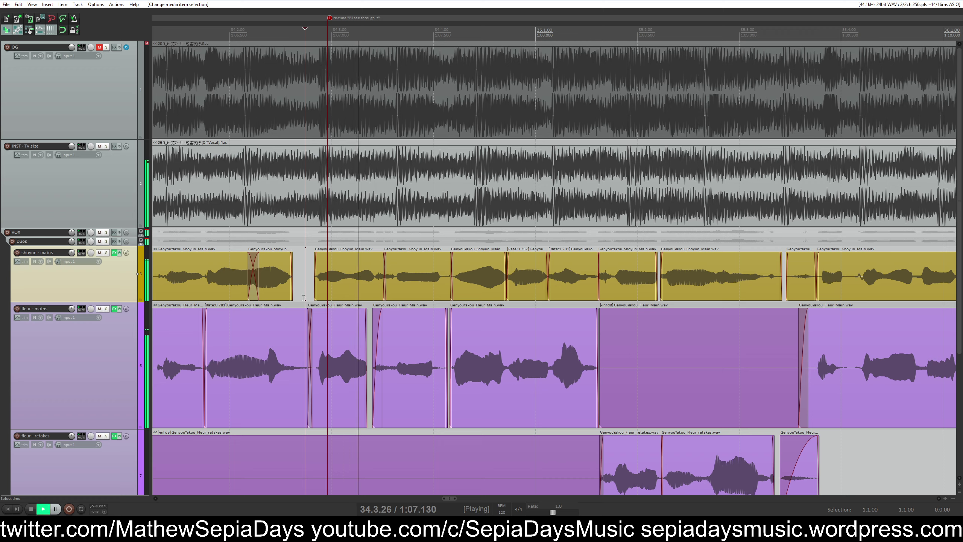
scroll(335, 310, down, 5)
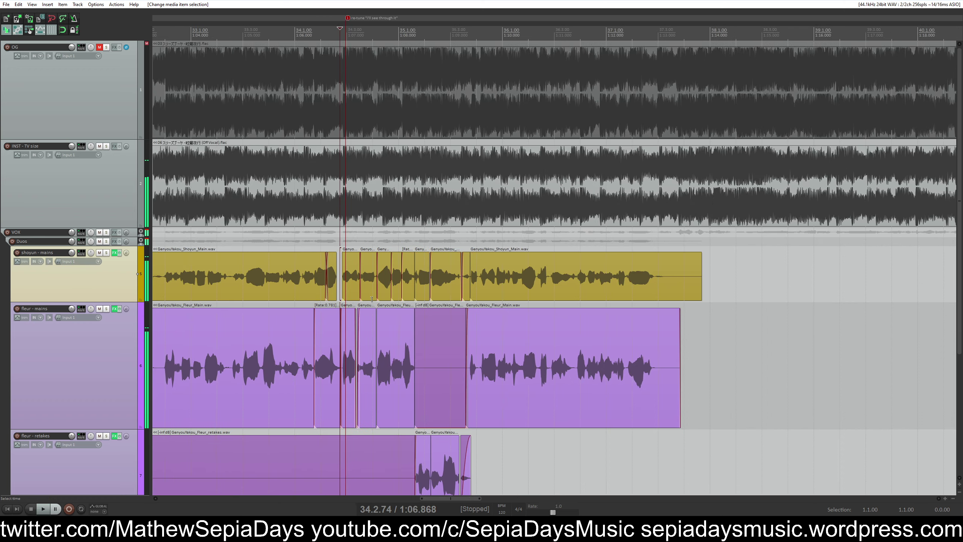
scroll(473, 279, up, 4)
click(472, 280)
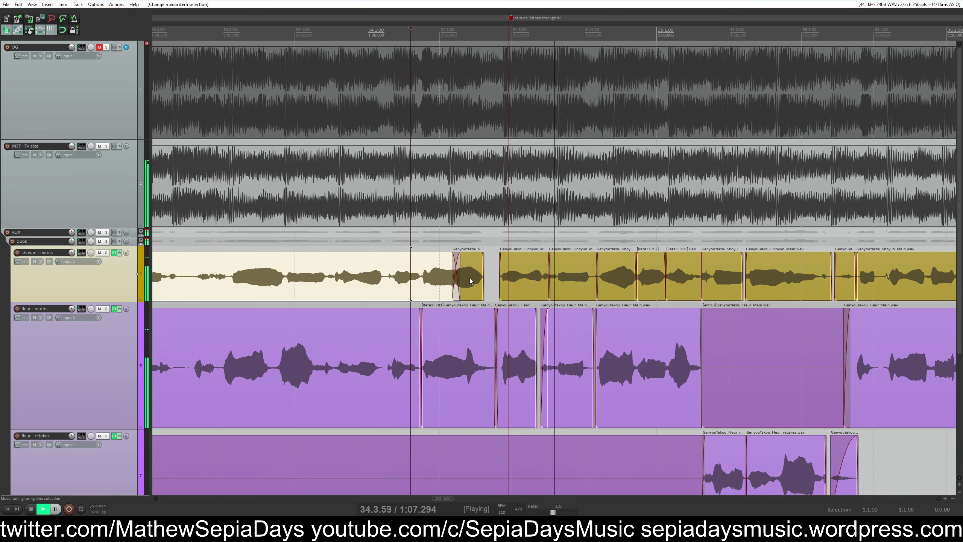
Listen to the earlier phrase from 33.2.70 and split both shoyun - mains and fleur - mains before its first note, near 33.2.52
click(168, 285)
scroll(340, 299, up, 3)
key(space)
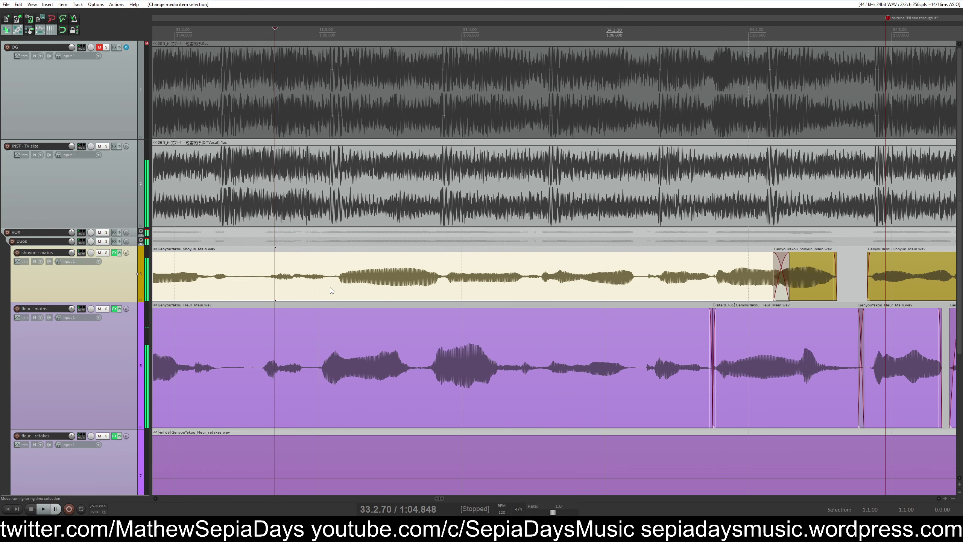
click(259, 279)
key(s)
click(249, 356)
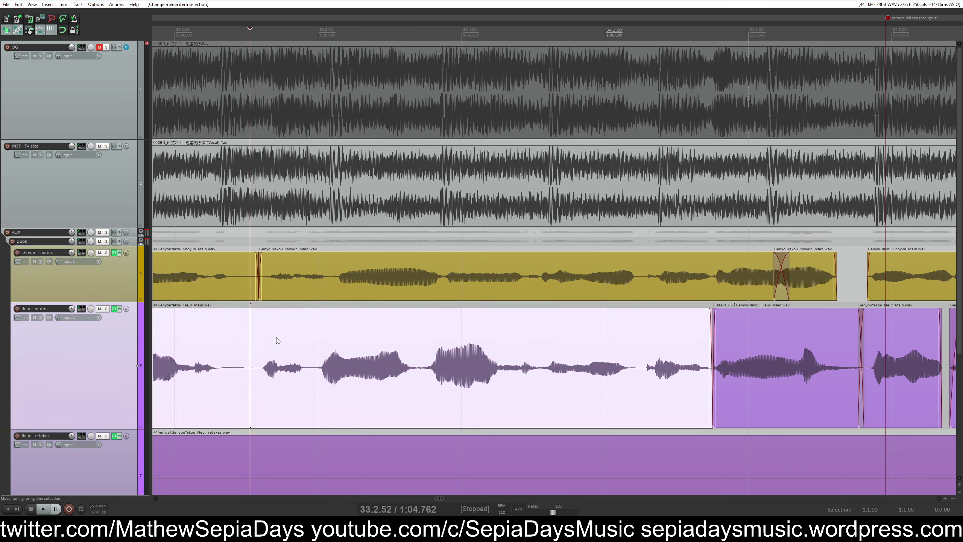
key(s)
key(space)
Set a time selection from 33.2.73 to 33.3.09 marking the target onsets of the phrase's first notes
click(280, 117)
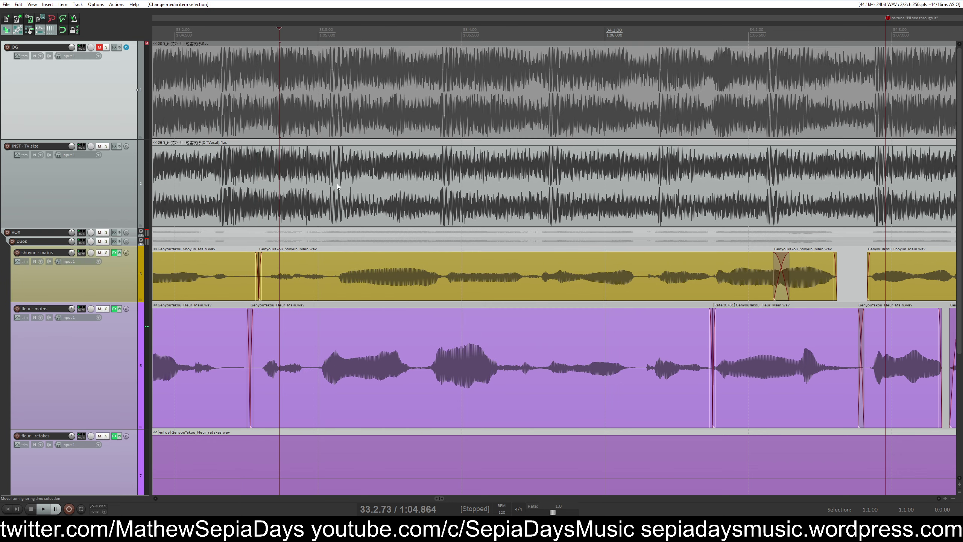
click(337, 186)
drag(331, 237, 279, 237)
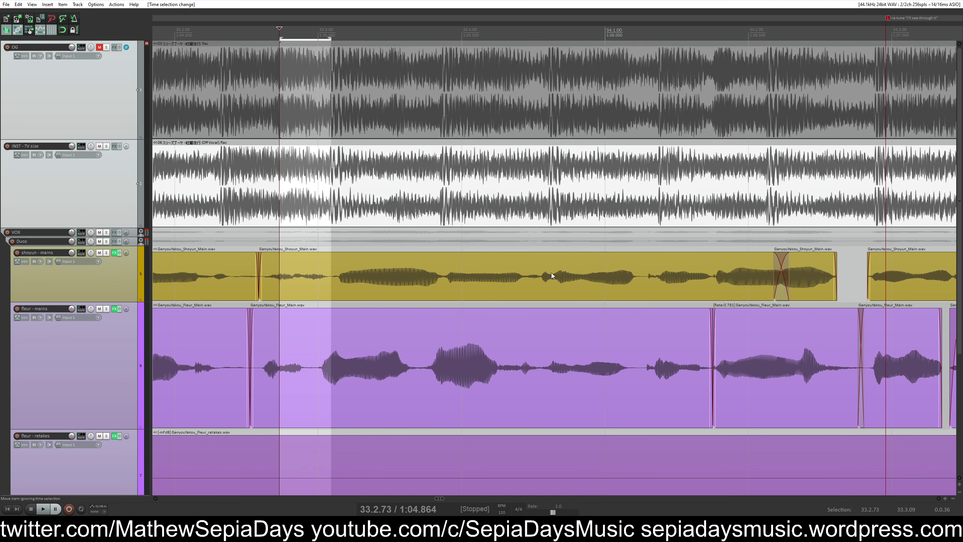
Split both voices near 34.1.24 and move shoyun's phrase slightly earlier and fleur's later so the long notes meet 33.3.09
click(639, 283)
key(s)
click(640, 352)
key(s)
drag(366, 272, 358, 280)
drag(353, 373, 323, 371)
Split fleur - mains at 33.3.01 and shoyun - mains beside it, nudge both short opening pieces later to 33.2.73, and play the result
key(s)
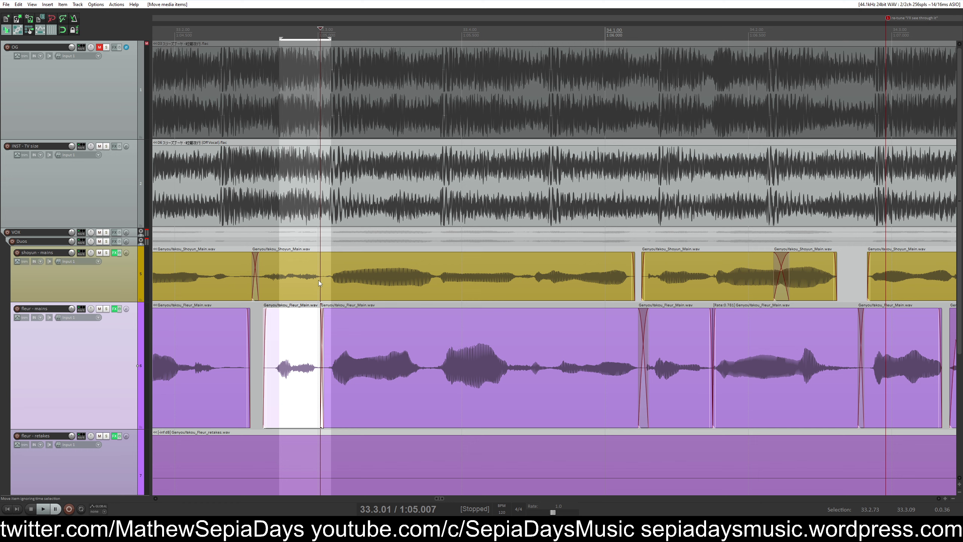
click(314, 283)
key(s)
drag(302, 281, 309, 279)
click(227, 281)
key(space)
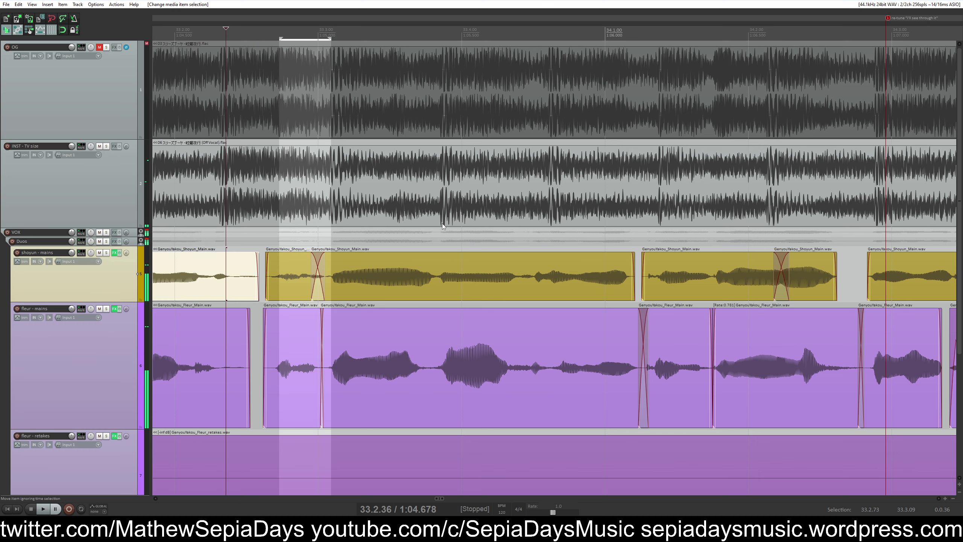
Clear the time selection and trim the start of fleur's long phrase item to just before its first note, about 33.3.08
click(443, 223)
click(428, 366)
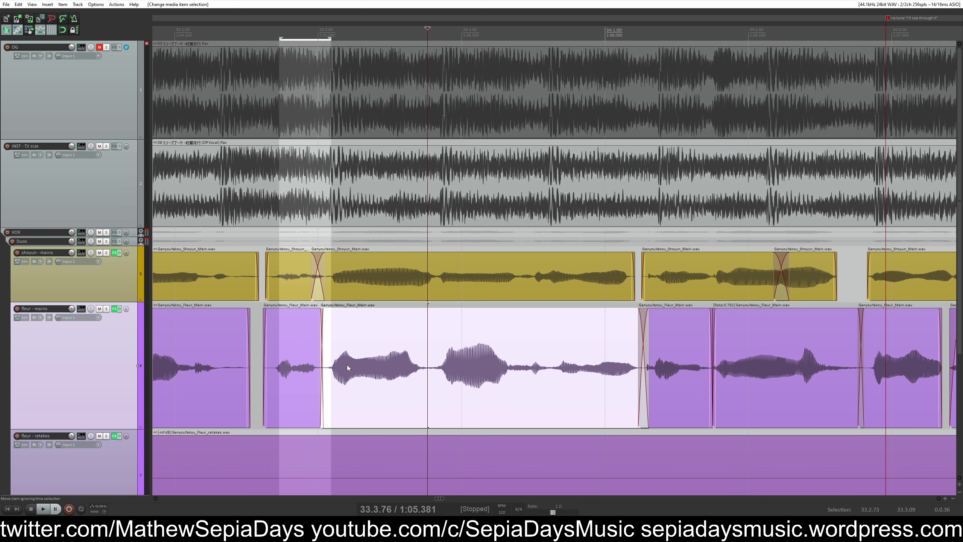
key(Escape)
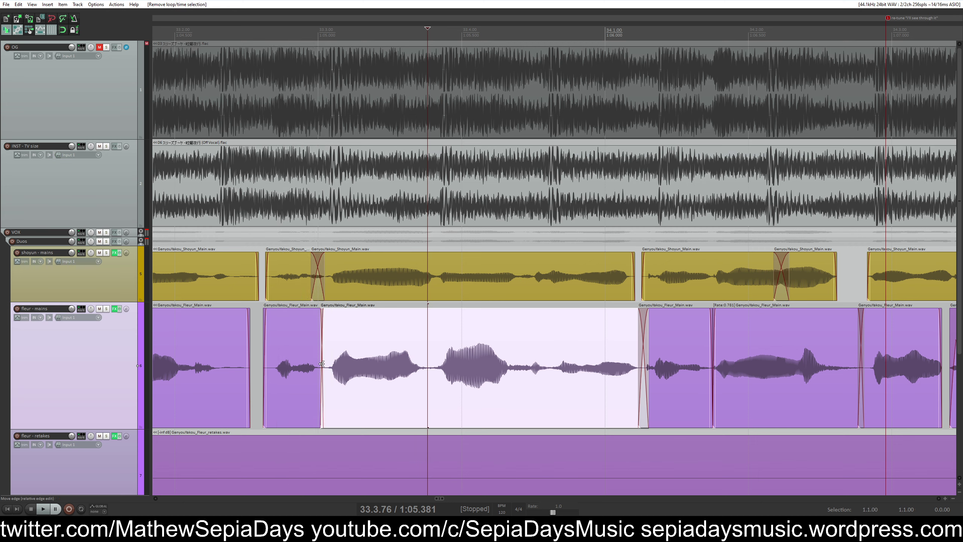
drag(321, 362, 330, 355)
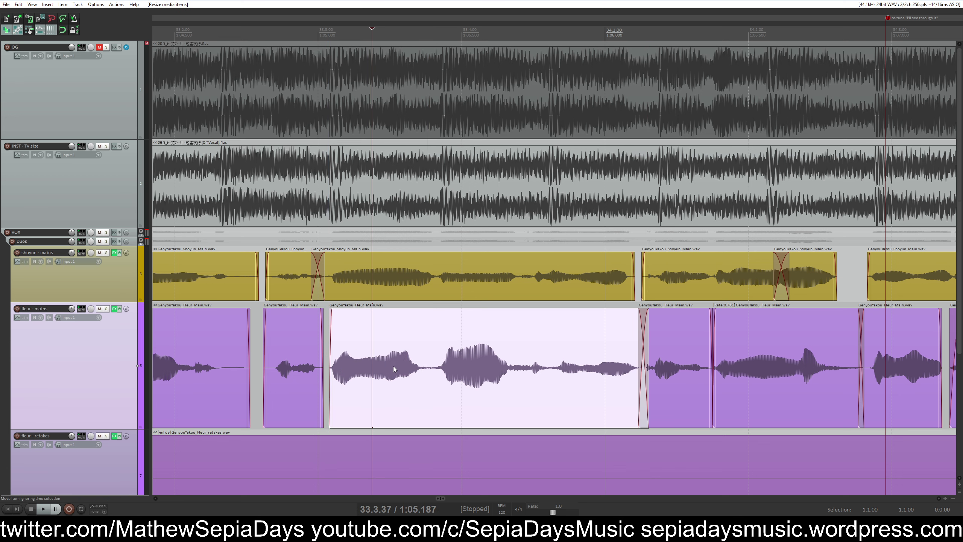
Split fleur - mains at 33.3.37 and before the next note, shift the middle piece later to lengthen the held note, and play it
key(s)
click(425, 371)
key(s)
click(430, 286)
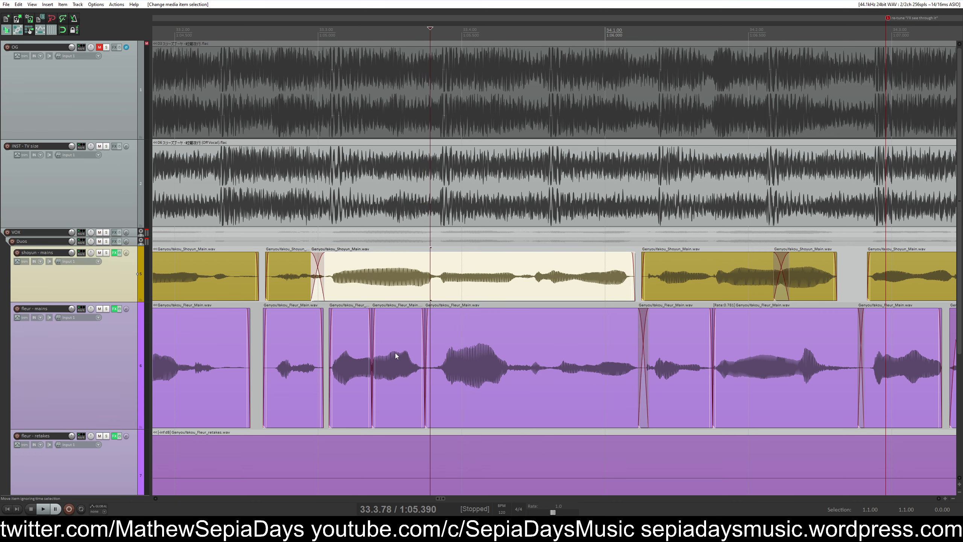
drag(396, 356, 376, 346)
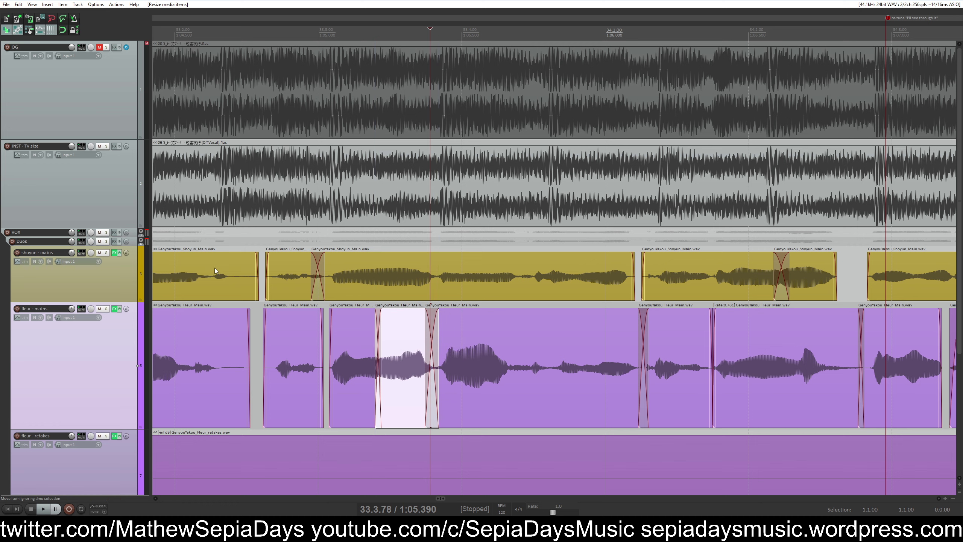
click(214, 268)
key(space)
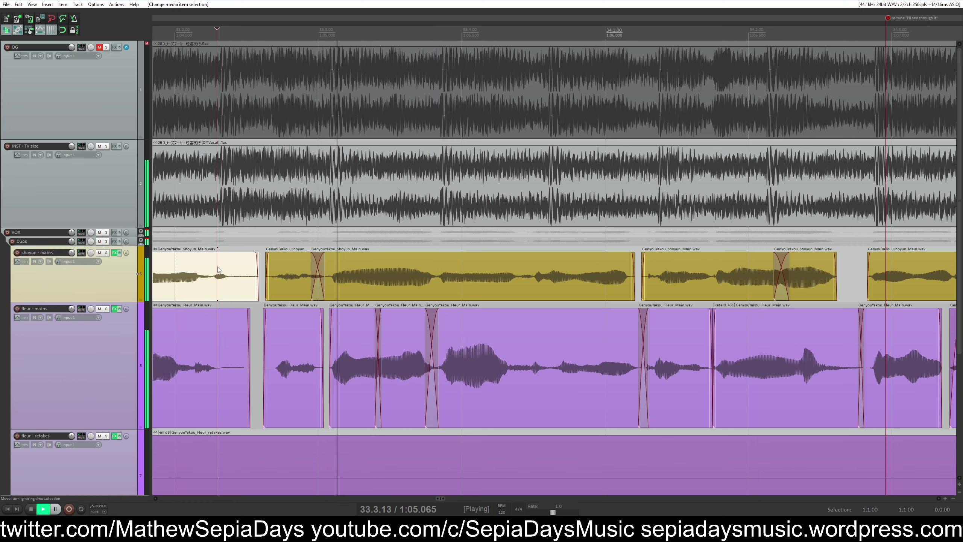
Move fleur - mains' loud note item slightly earlier to meet 33.3.86, shift the short piece before it earlier too, and play the join
key(space)
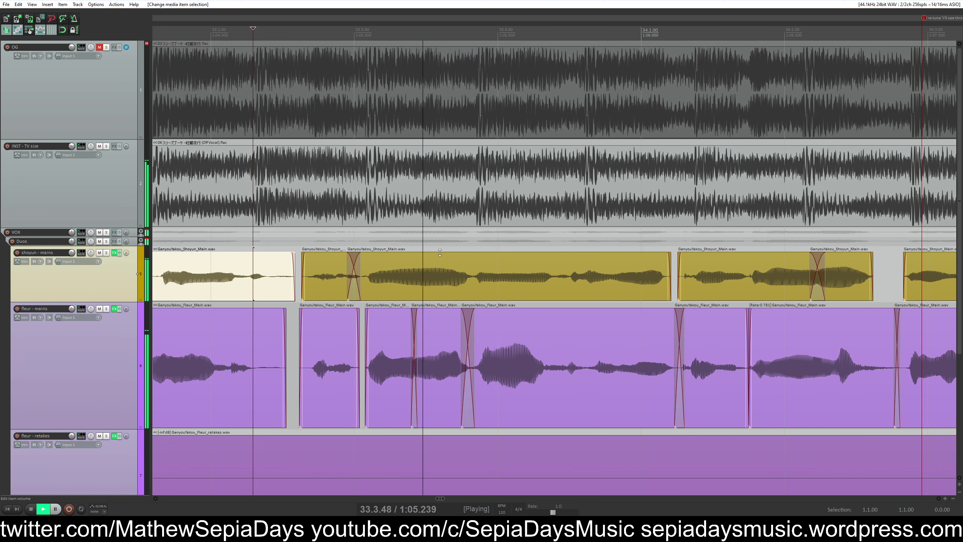
click(478, 220)
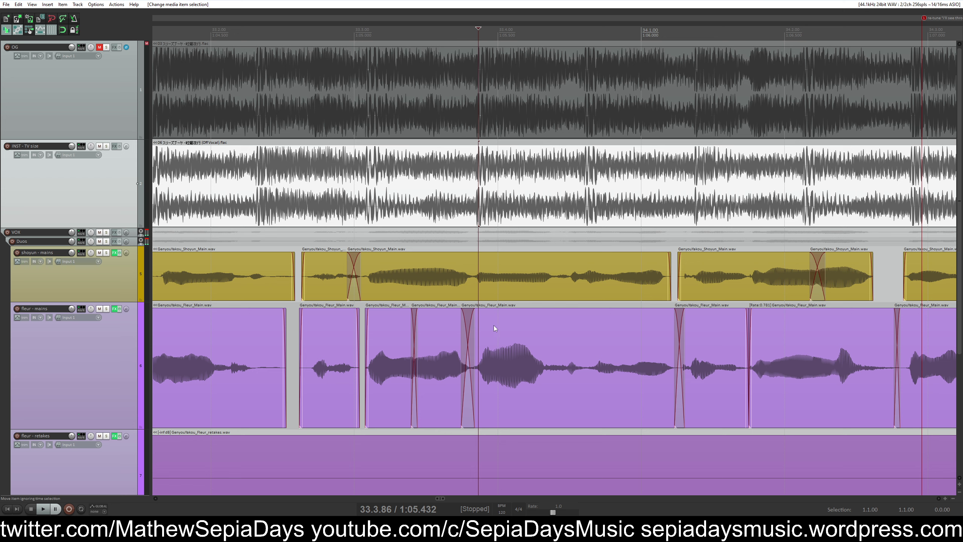
drag(495, 326, 497, 340)
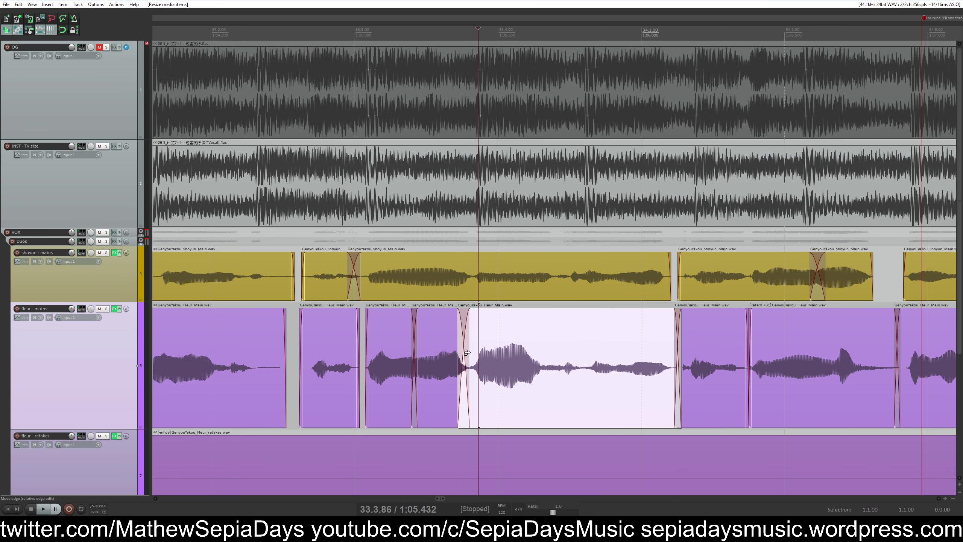
drag(436, 359, 433, 356)
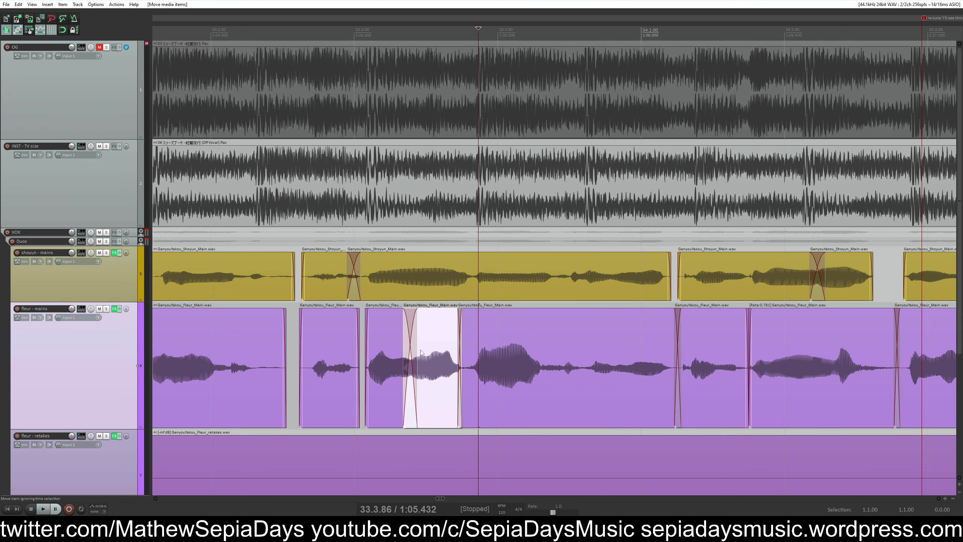
click(343, 352)
key(space)
key(space)
Nudge the short middle piece of fleur's held note slightly later and play the phrase again with shoyun's
click(435, 294)
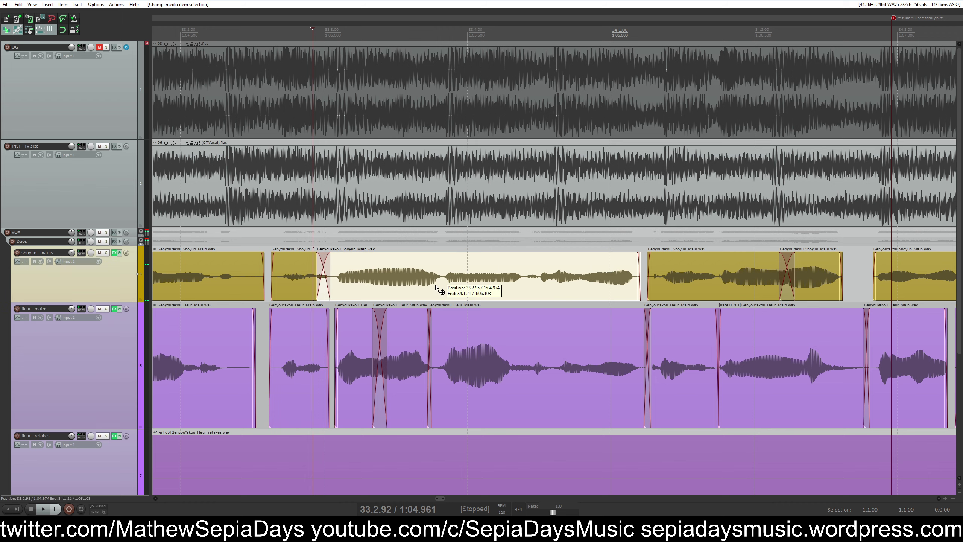
drag(421, 333, 419, 336)
click(297, 342)
key(space)
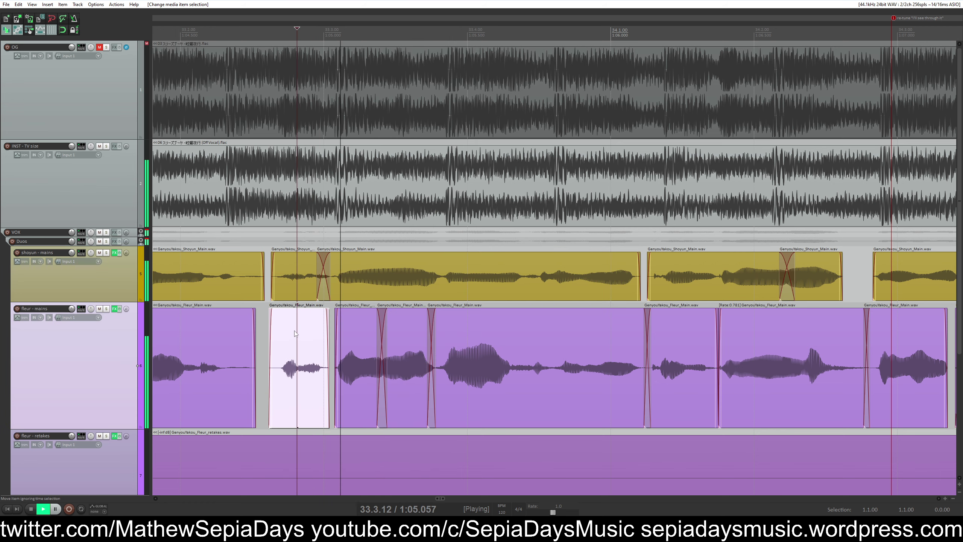
key(space)
click(454, 278)
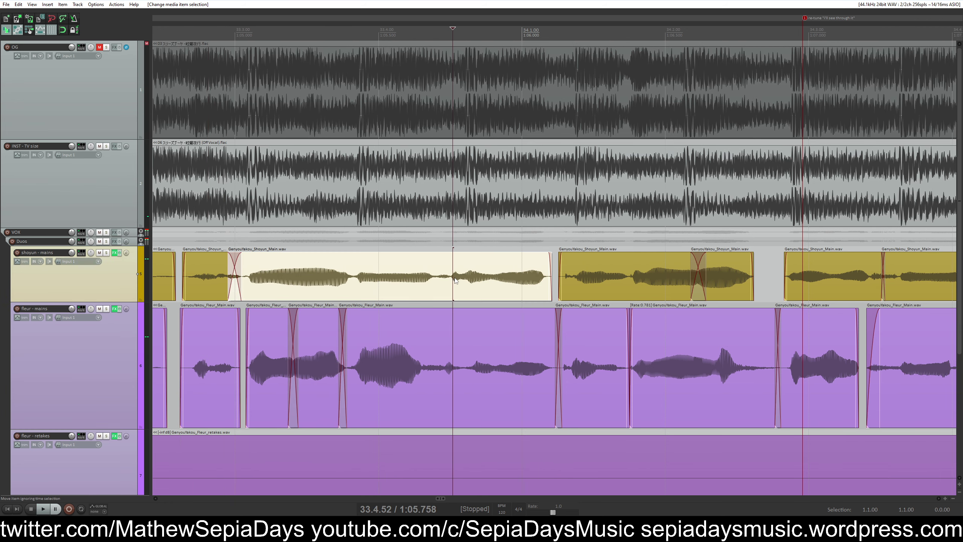
click(283, 286)
key(space)
key(space)
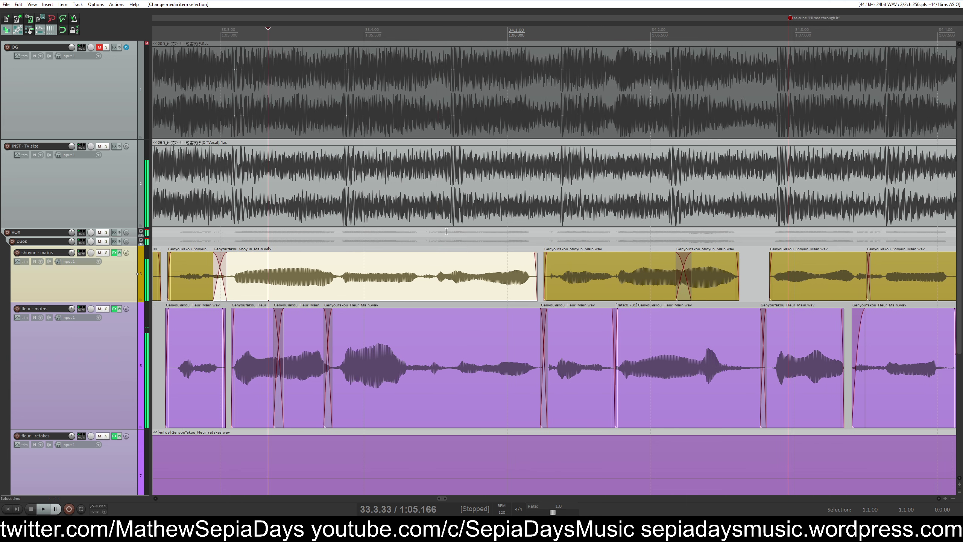
Split fleur - mains at 33.4.30, shift the ending piece slightly later, and stretch the loud note before it to a 0.917 rate
click(454, 218)
key(space)
key(space)
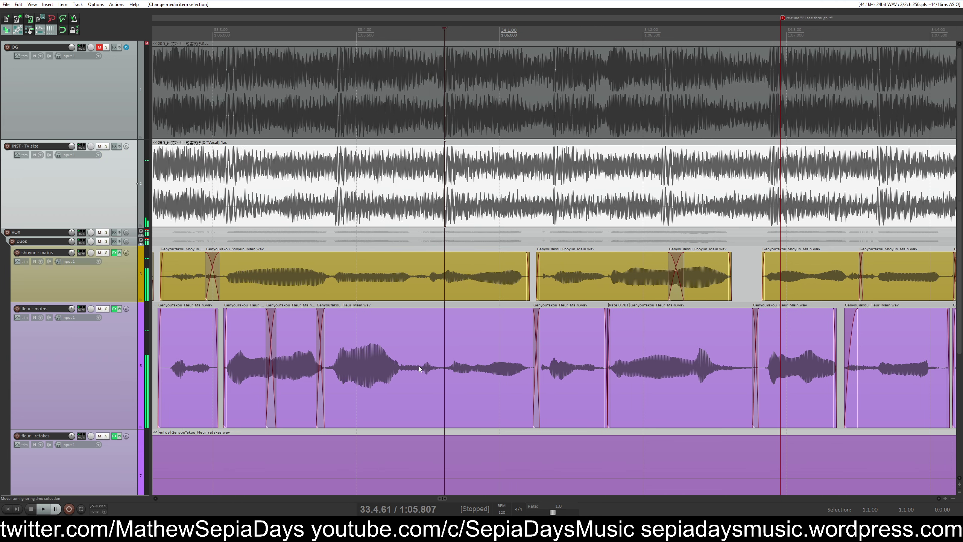
click(426, 374)
key(s)
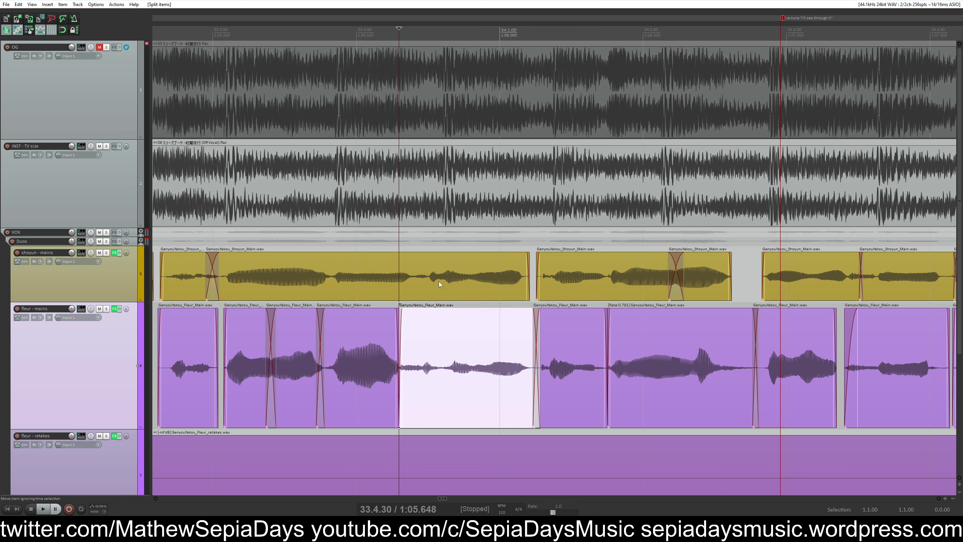
click(439, 281)
drag(432, 348, 404, 349)
click(375, 351)
Split fleur - mains before the next soft note, move the ending piece earlier so the note starts at 33.4.63, and play the phrase
click(448, 281)
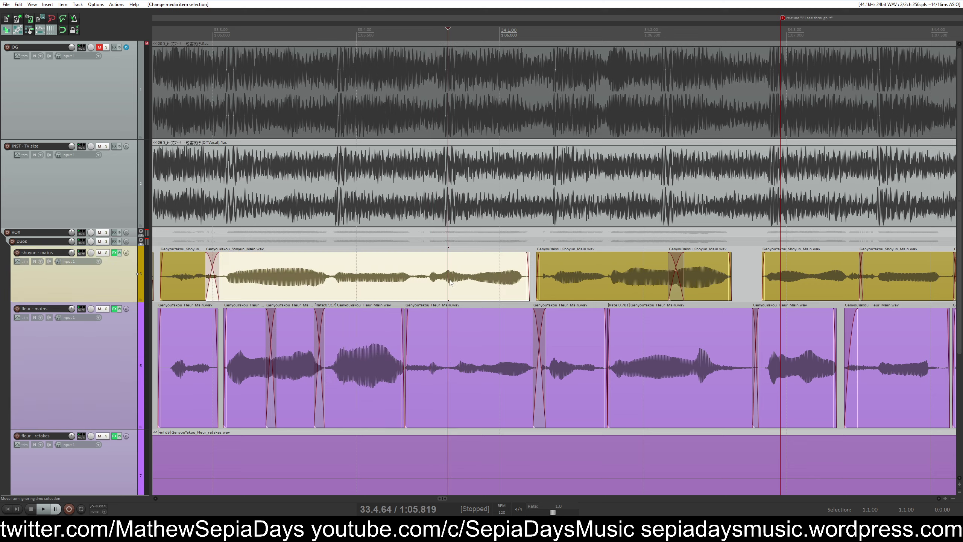
scroll(549, 347, up, 2)
click(559, 373)
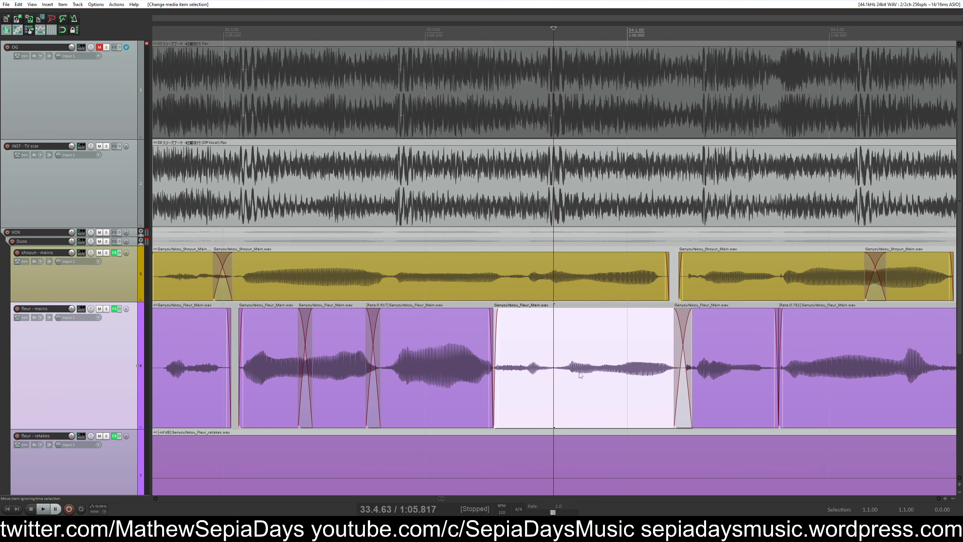
drag(601, 370, 571, 334)
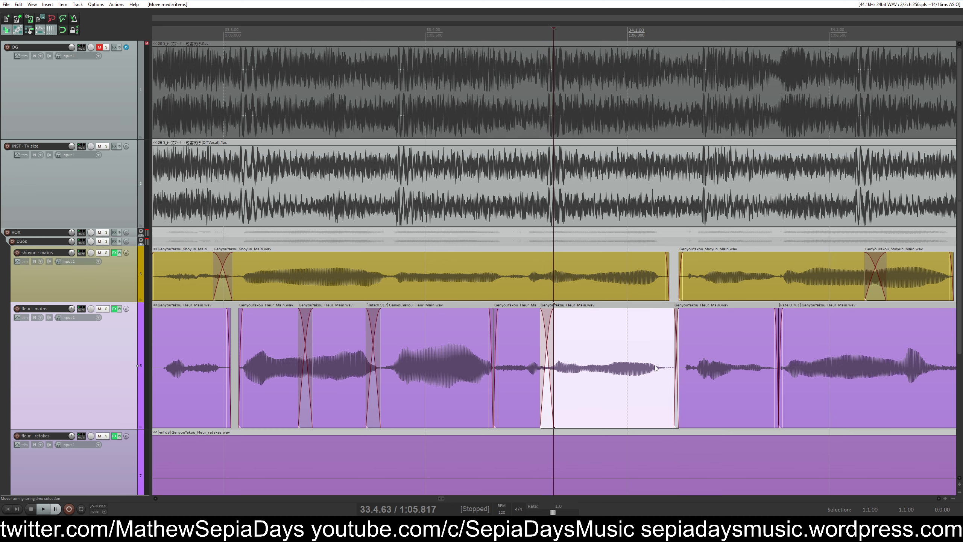
scroll(619, 355, down, 3)
click(380, 356)
key(space)
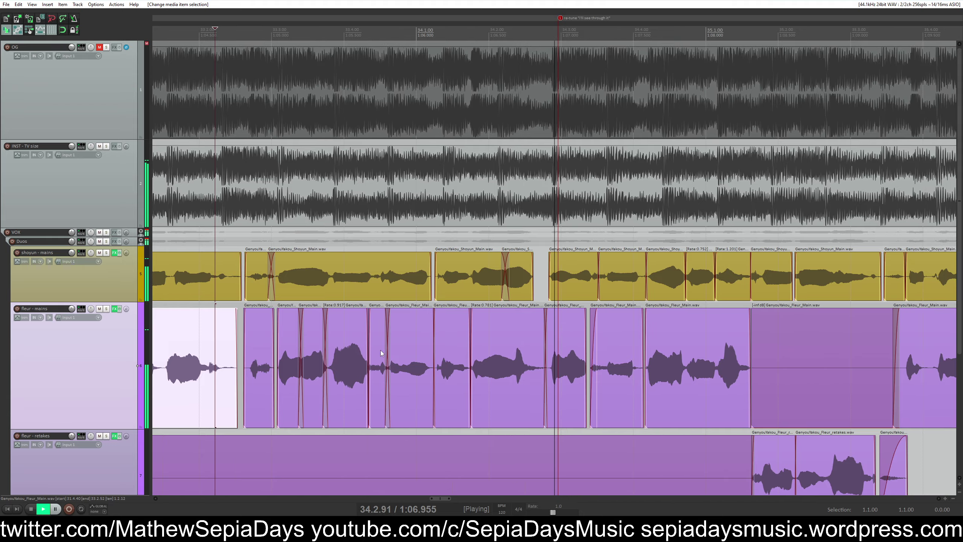
key(space)
key(space)
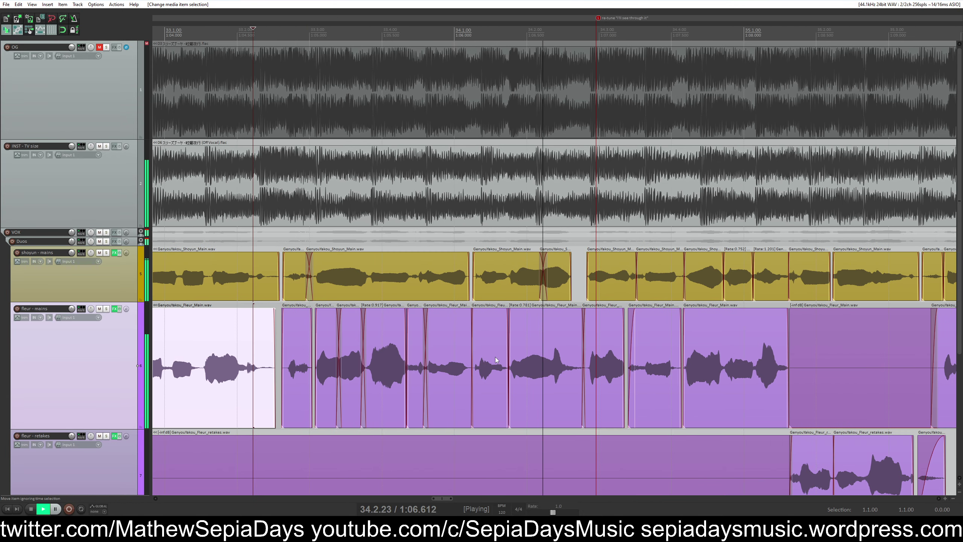
Split fleur - mains inside its soft held note and shift the end piece later so the note finishes near 34.4.06, overlapping the pieces
click(472, 276)
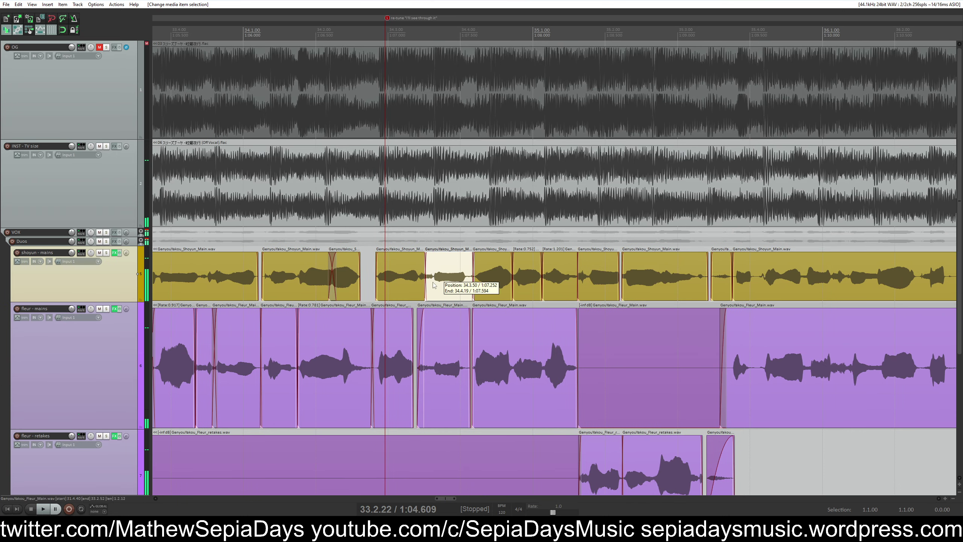
key(space)
scroll(565, 357, up, 3)
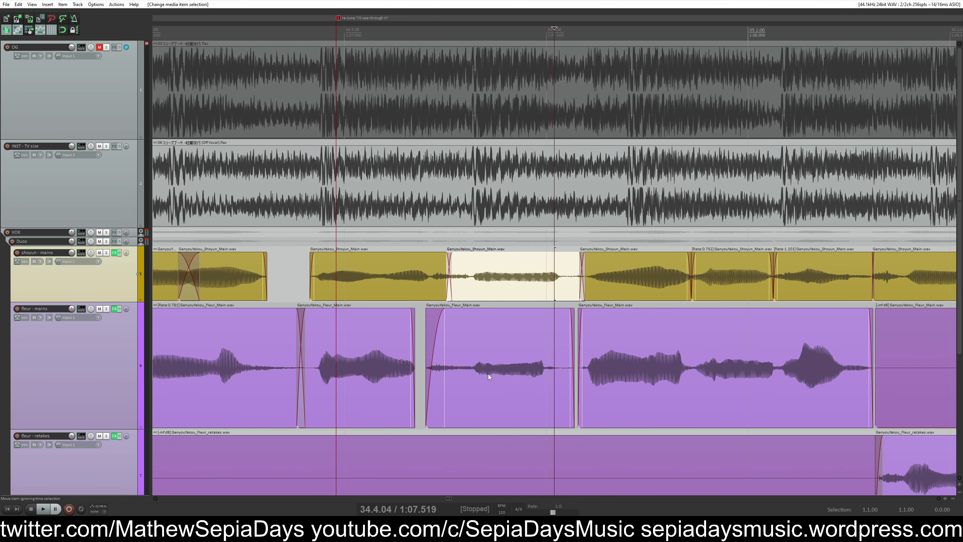
click(513, 367)
key(s)
click(558, 281)
drag(554, 355, 513, 341)
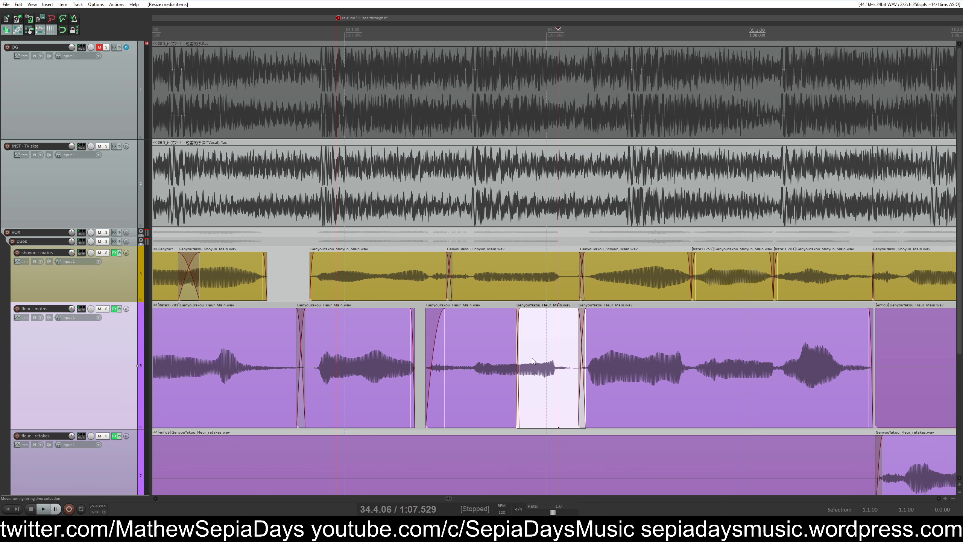
Play the edited phrases in the full mix, with the duo vocals soloed, and with the instrumental again to check the timing
scroll(516, 341, down, 3)
click(280, 364)
key(space)
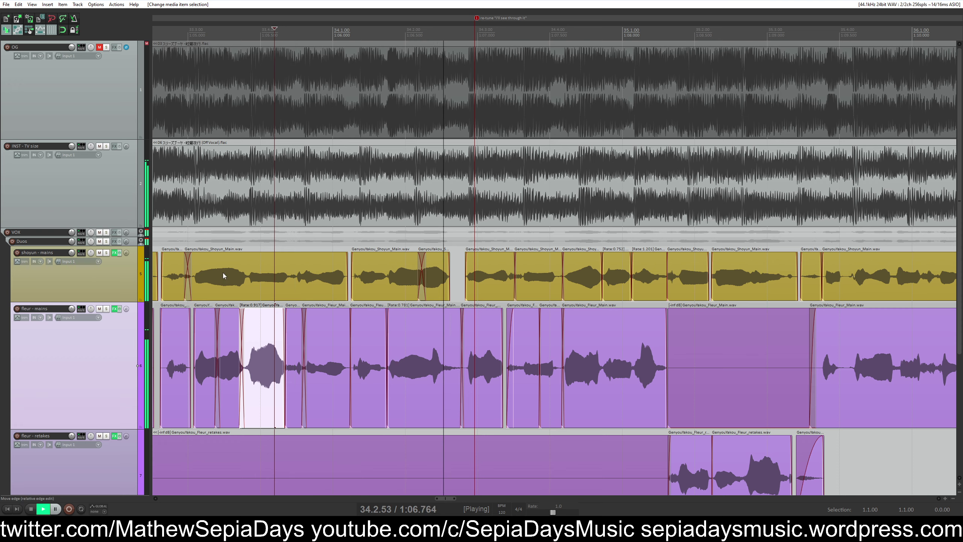
scroll(440, 334, down, 5)
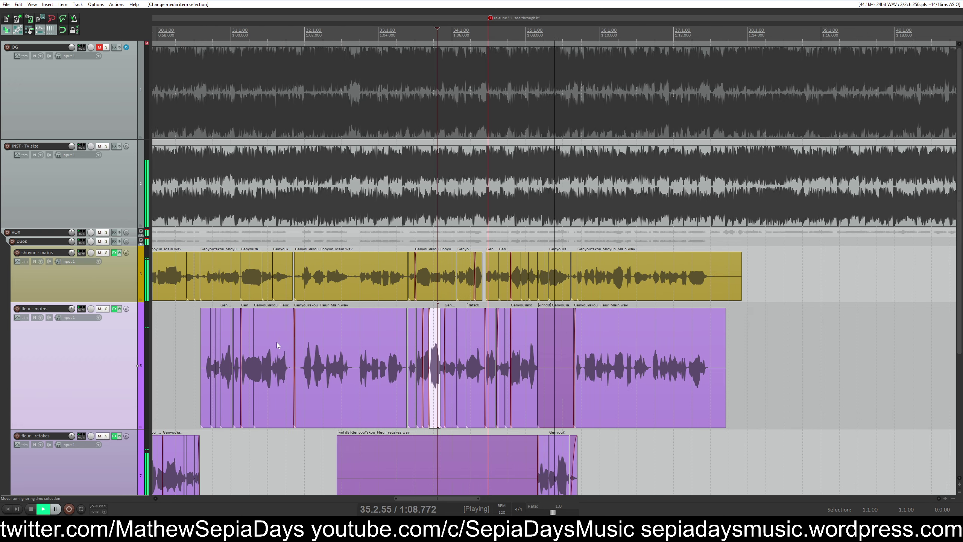
key(space)
click(106, 242)
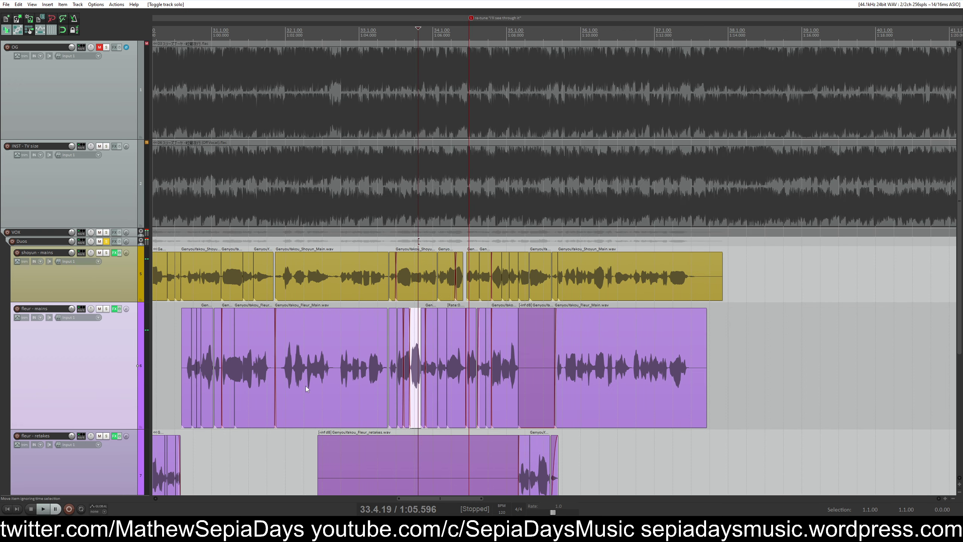
click(342, 370)
key(space)
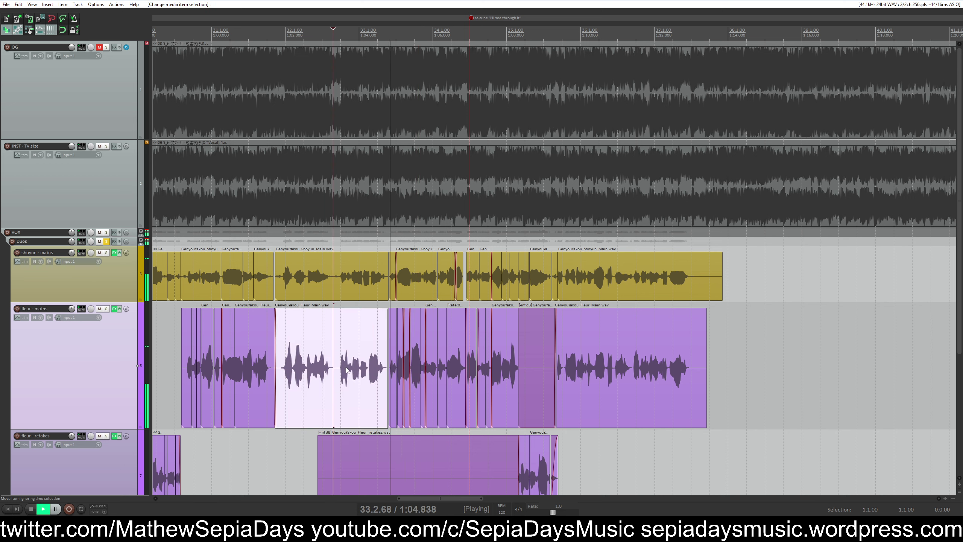
click(106, 242)
click(362, 357)
scroll(408, 355, up, 3)
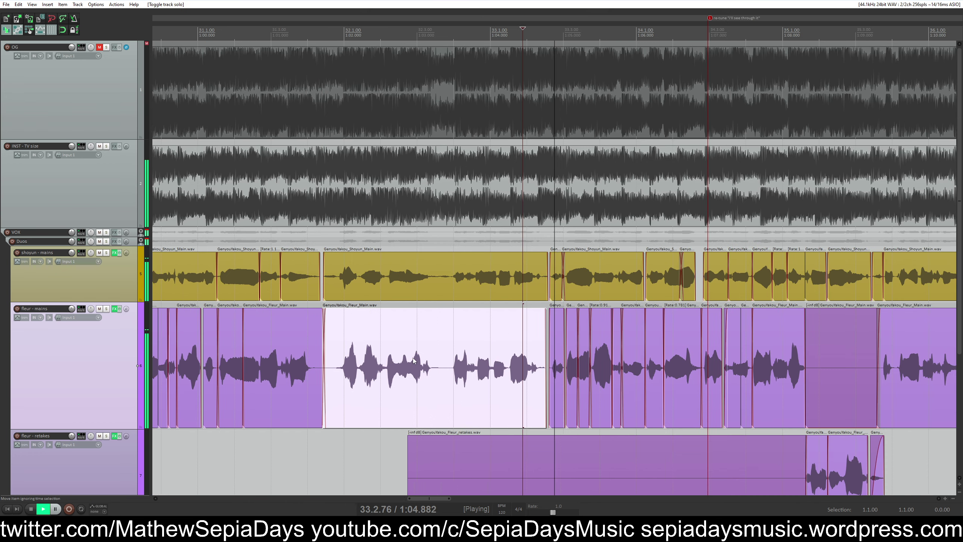
Split both voices in the pause near 32.3.80 and move shoyun's phrase earlier so its last long note starts at 33.1.56
key(space)
click(392, 355)
scroll(392, 355, up, 4)
key(space)
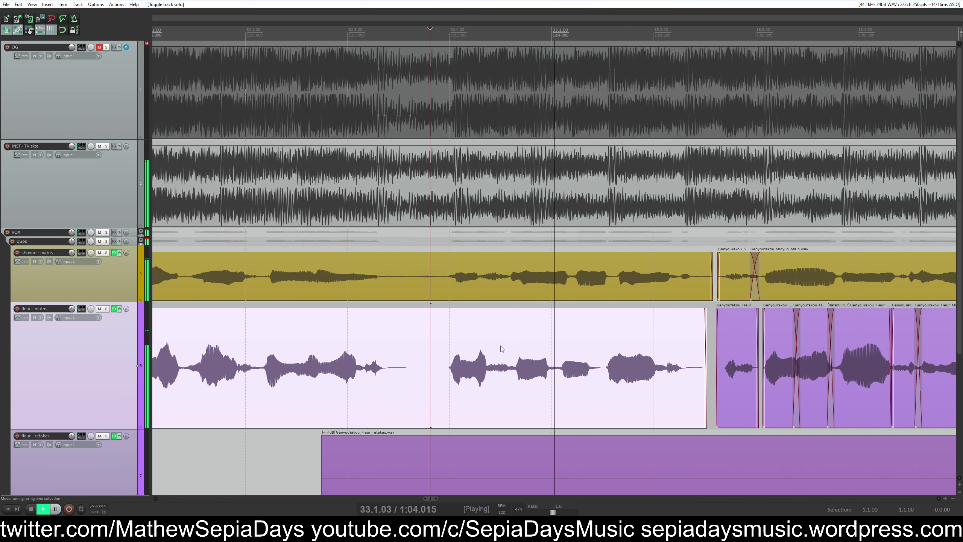
key(space)
click(354, 285)
key(s)
key(space)
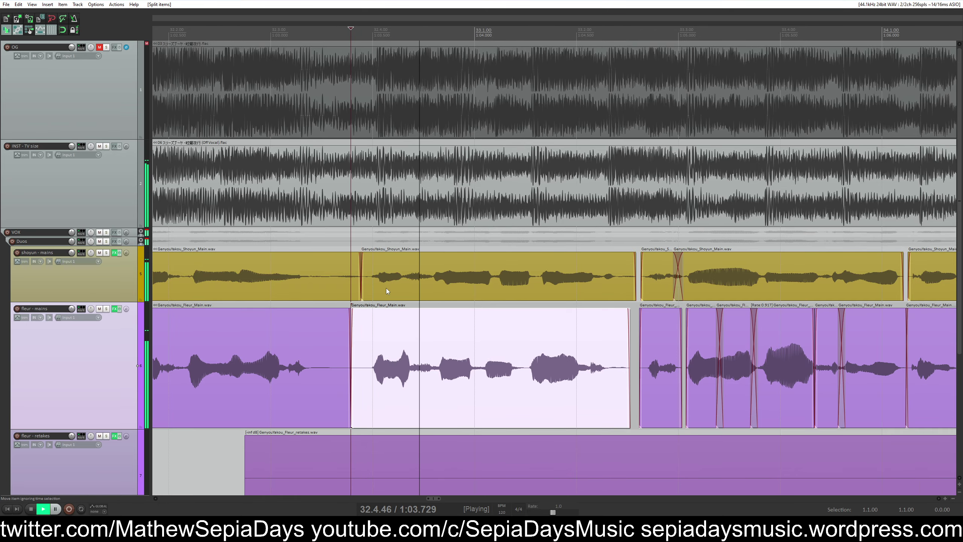
click(413, 205)
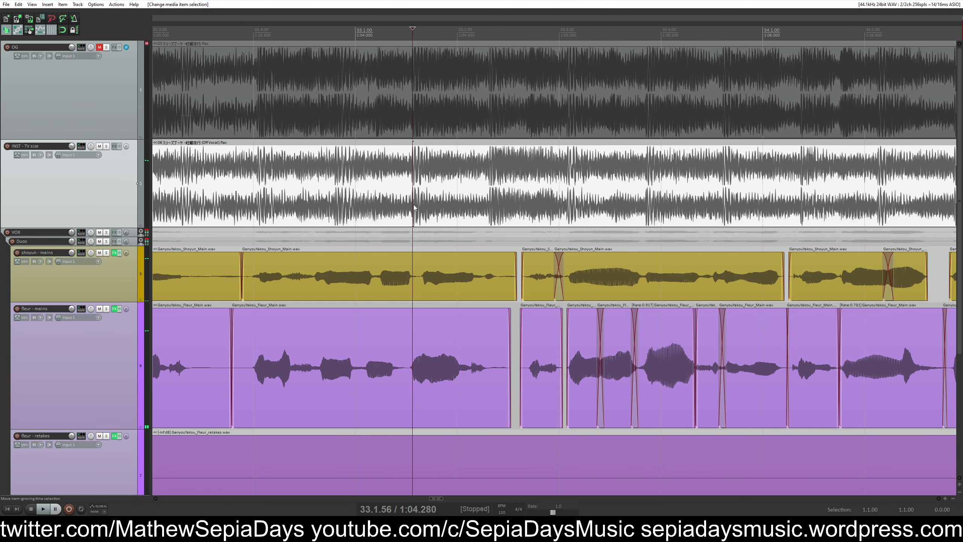
drag(428, 283, 420, 282)
key(space)
Isolate fleur's long note with splits at 33.2.03 and just before 33.1.56, shifting the ending piece later and stretching the note to meet it
scroll(617, 351, up, 2)
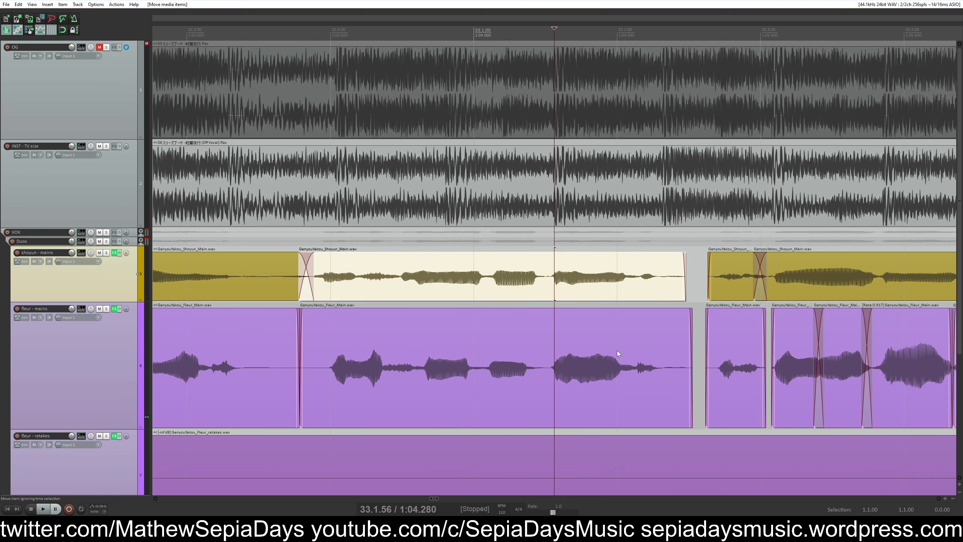
scroll(643, 340, up, 2)
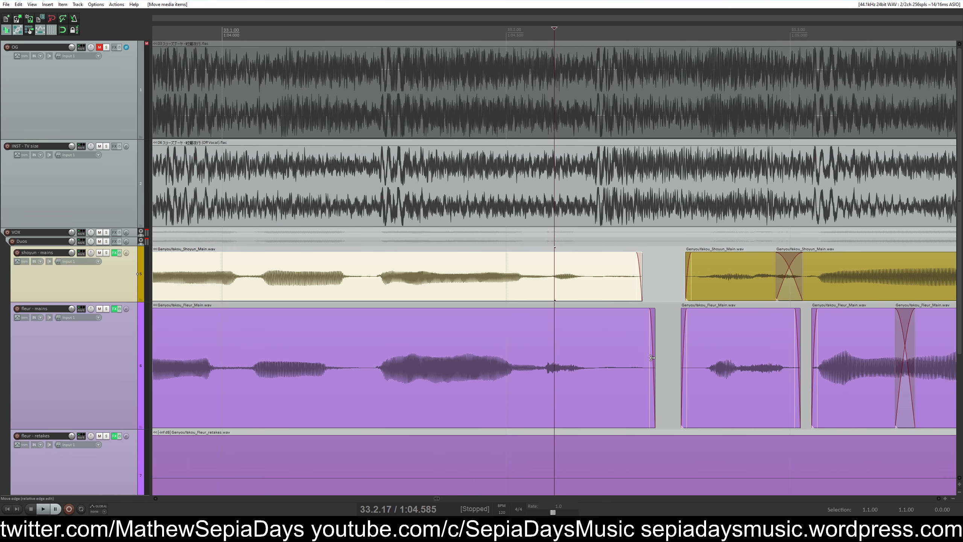
click(546, 366)
key(s)
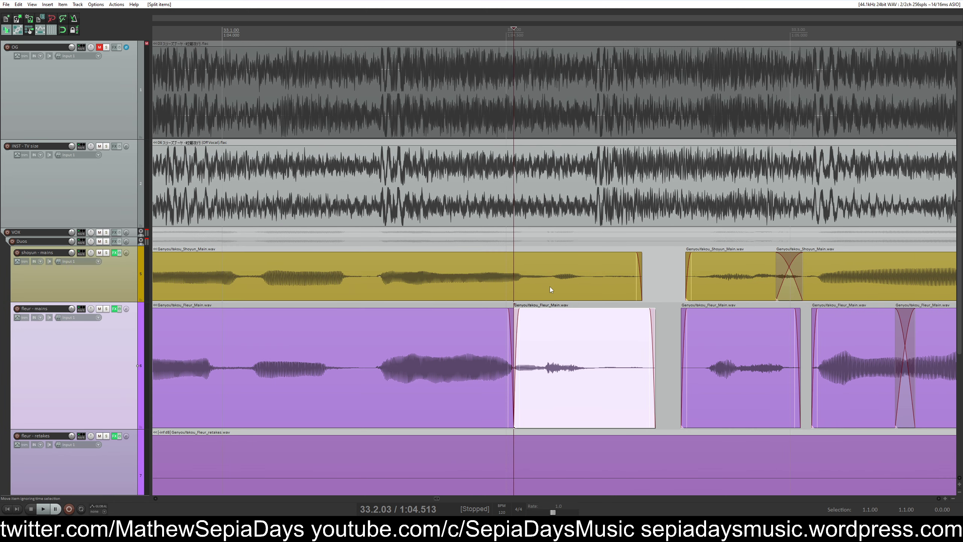
click(552, 284)
drag(558, 357, 521, 343)
click(373, 366)
key(s)
Split shoyun - mains near 33.1.52, move its earlier piece slightly earlier and fleur's slightly later to meet 33.1.12, and play from 32.3.81
click(261, 287)
scroll(810, 312, up, 3)
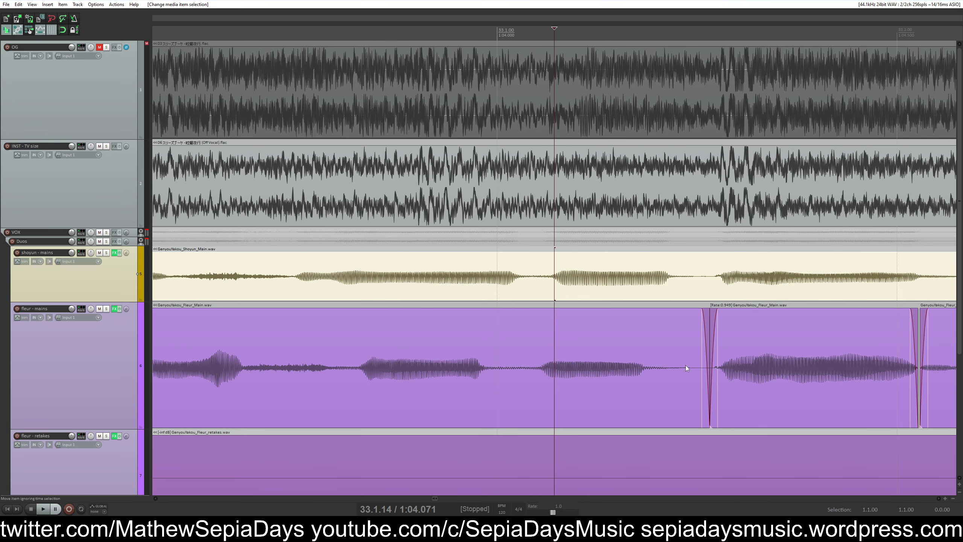
click(549, 109)
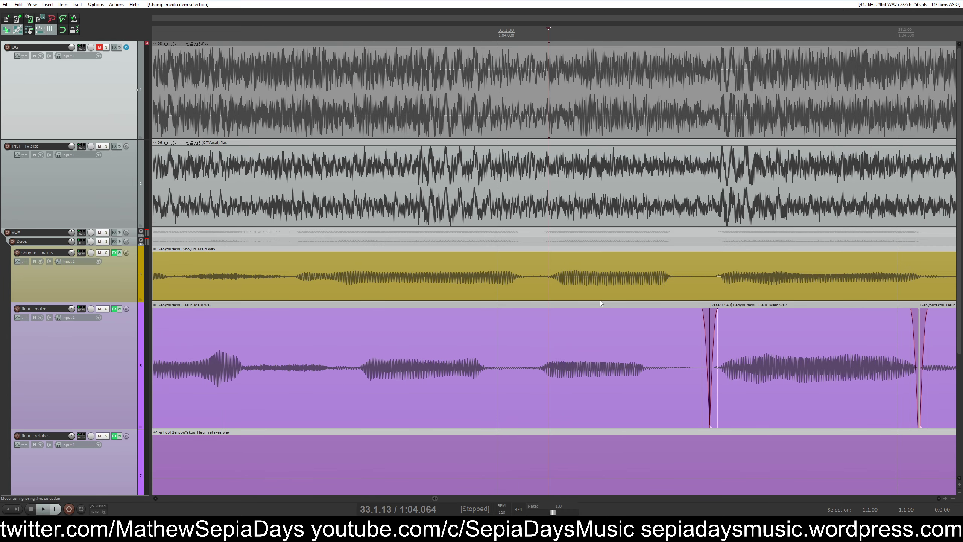
click(706, 286)
key(s)
click(547, 367)
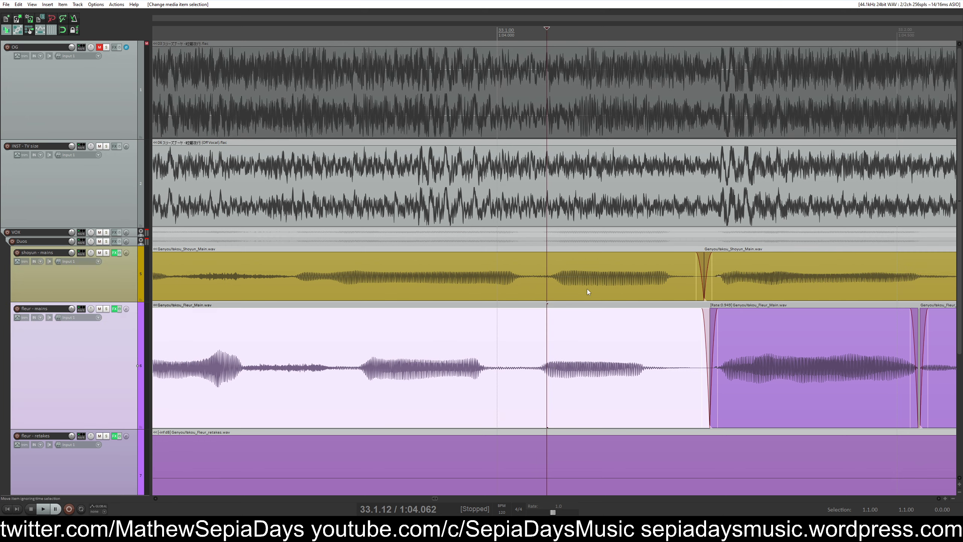
drag(587, 291, 581, 291)
drag(558, 364, 563, 364)
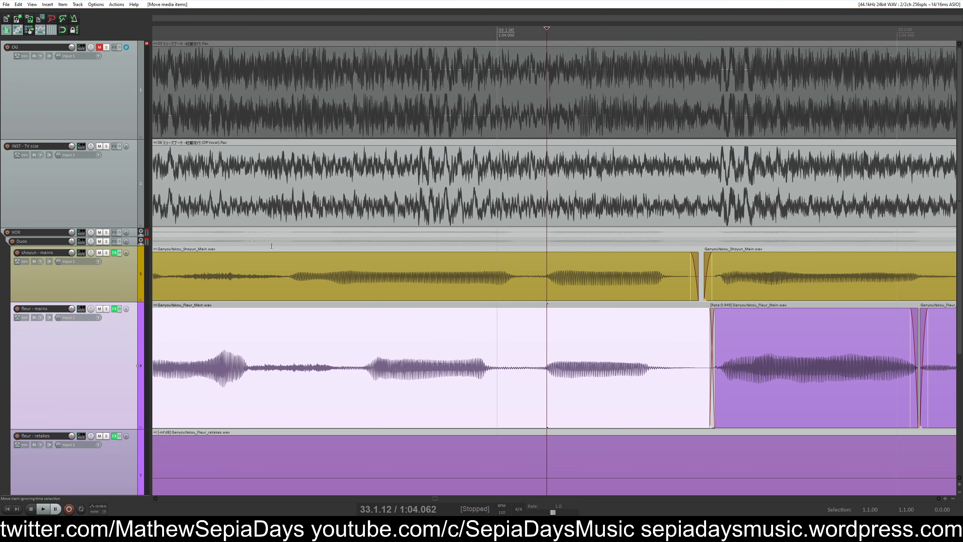
scroll(537, 301, down, 3)
click(324, 219)
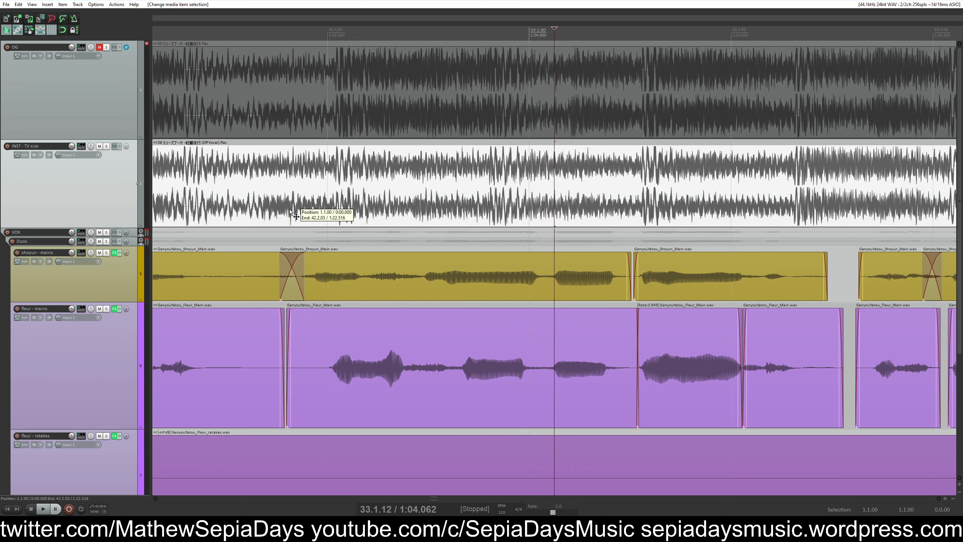
key(space)
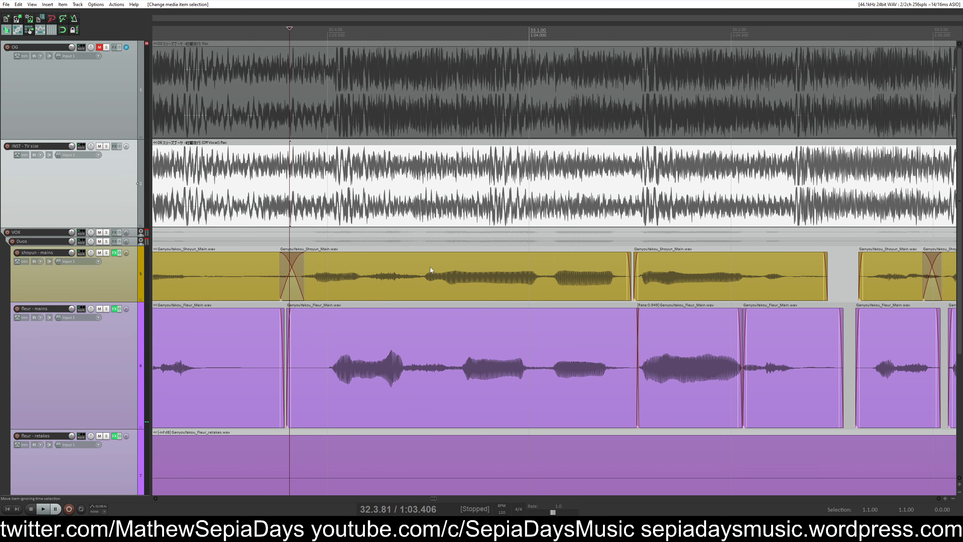
Mute shoyun - mains and play the phrase from 32.3.69 to hear fleur against the instrumental
click(436, 334)
click(266, 275)
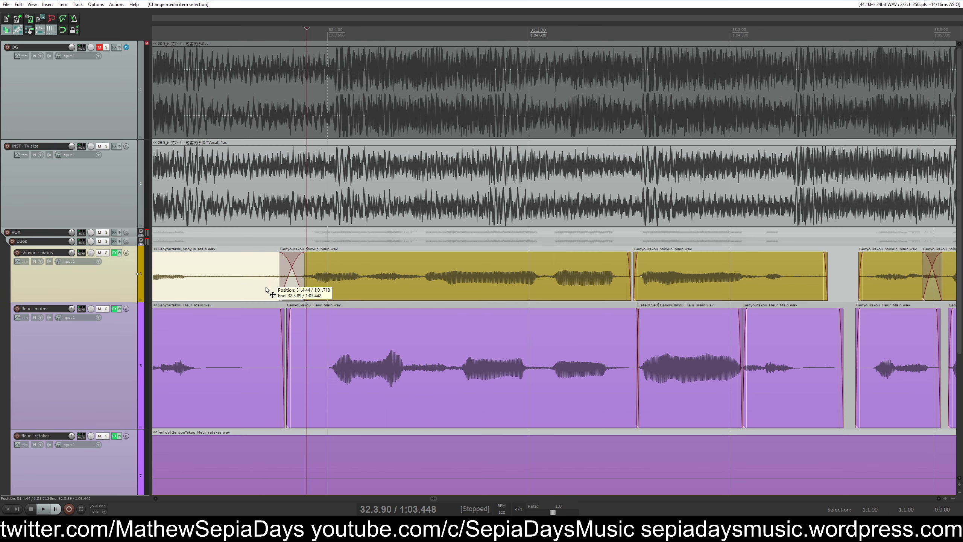
click(100, 253)
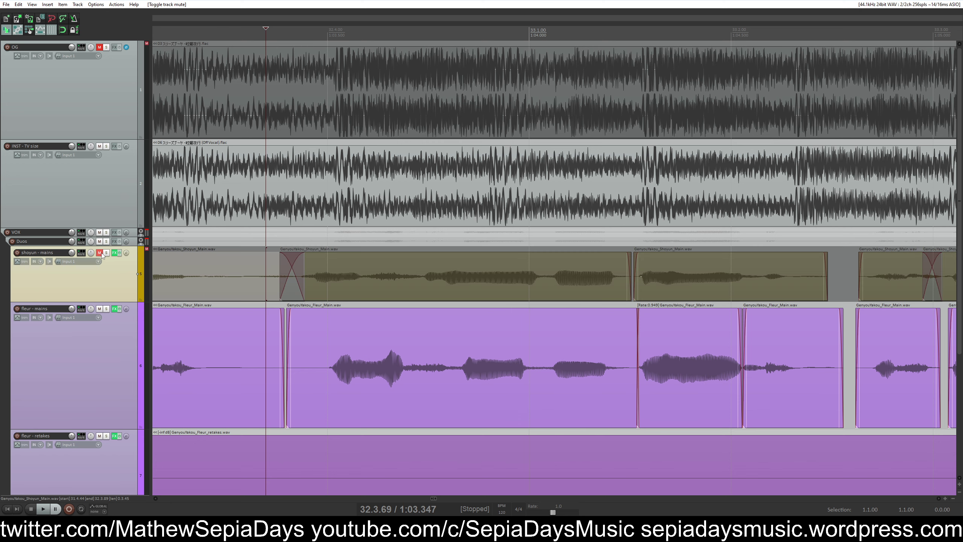
key(space)
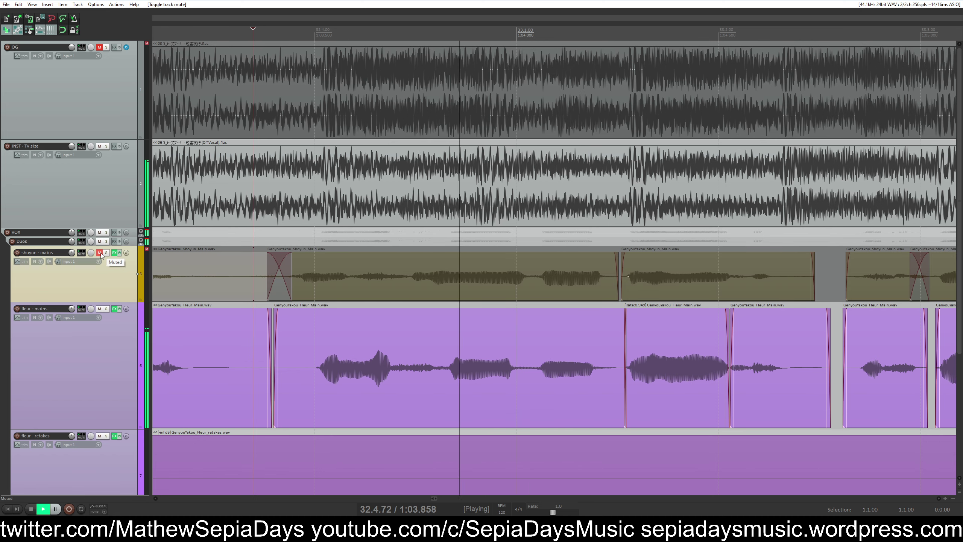
Play the phrase with fleur - mains muted and shoyun - mains audible, stop playback, and unmute fleur - mains
click(100, 253)
click(99, 309)
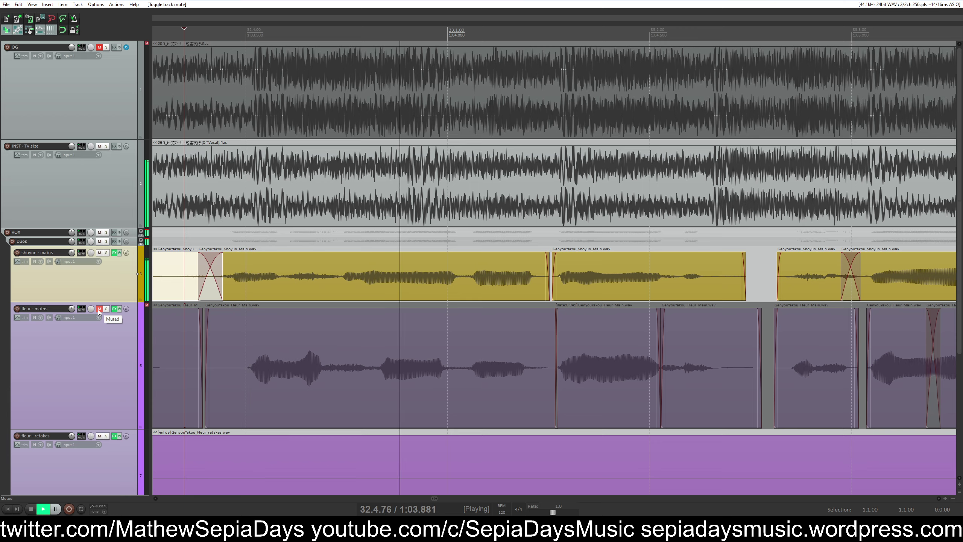
click(98, 309)
click(98, 310)
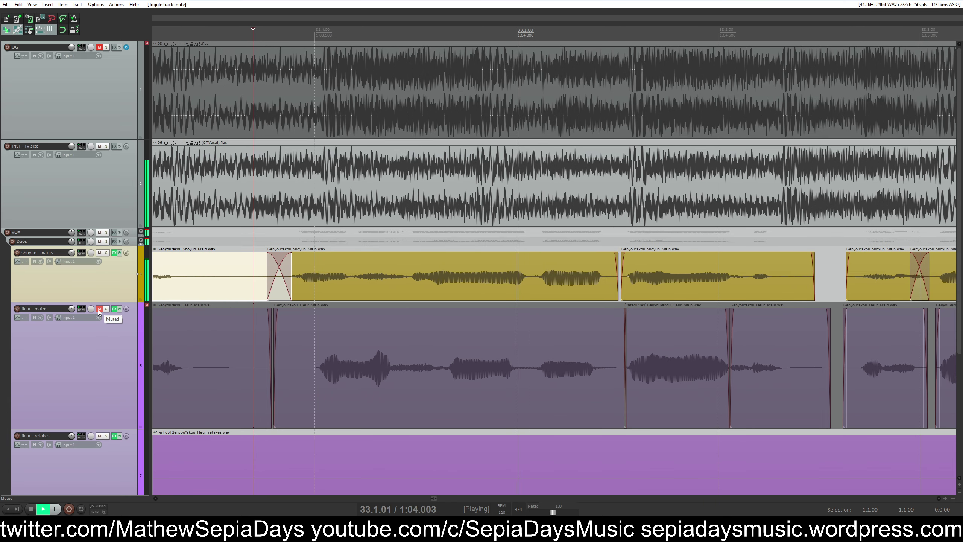
key(space)
click(97, 310)
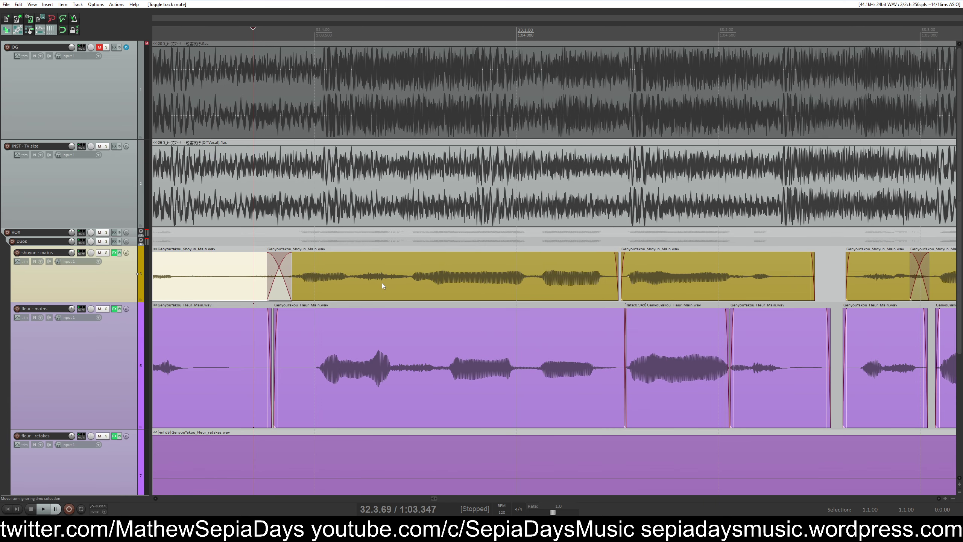
Split shoyun - mains near 32.4.32 and move the earlier piece later so its first note starts at 32.4.04
click(383, 284)
key(s)
click(325, 214)
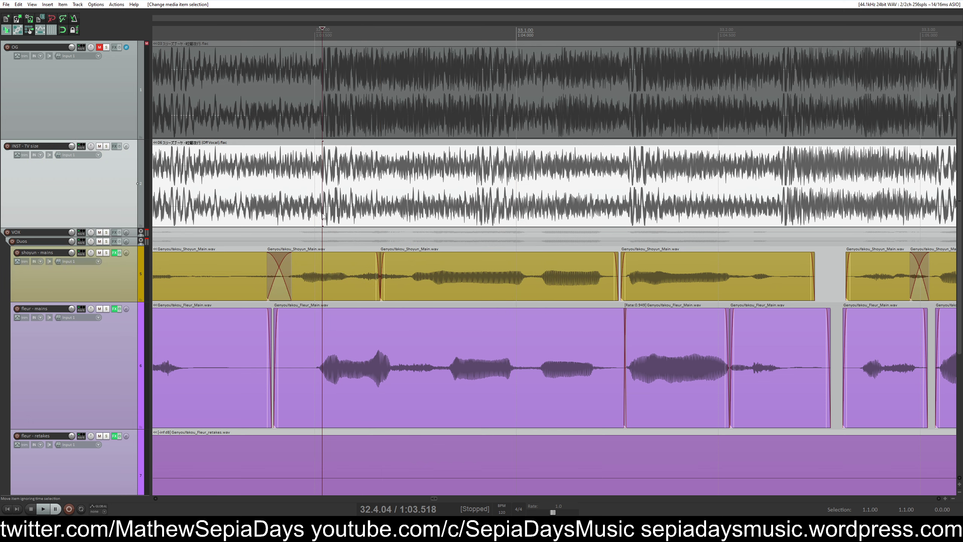
drag(346, 270, 367, 268)
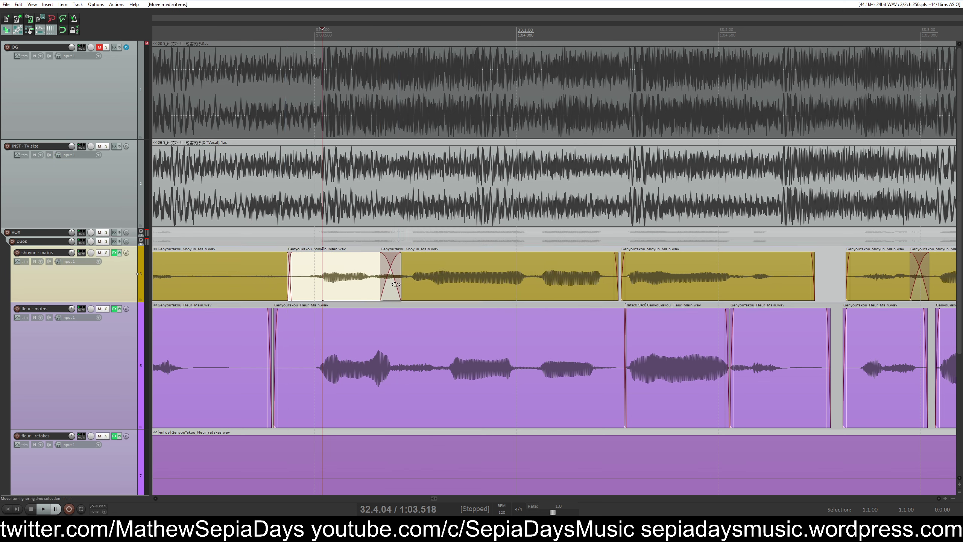
Make a time selection over the phrase from 32.4.05 to 33.1.22
click(423, 127)
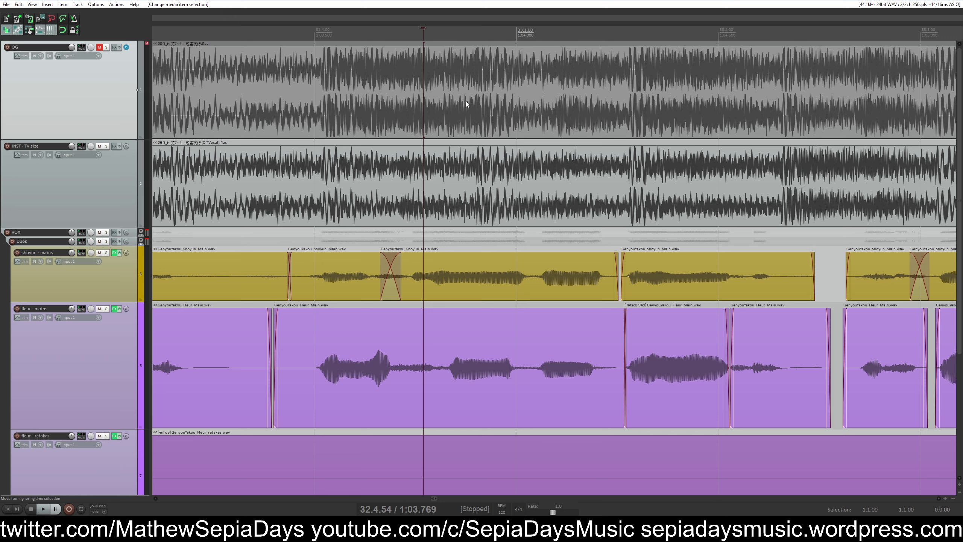
click(561, 57)
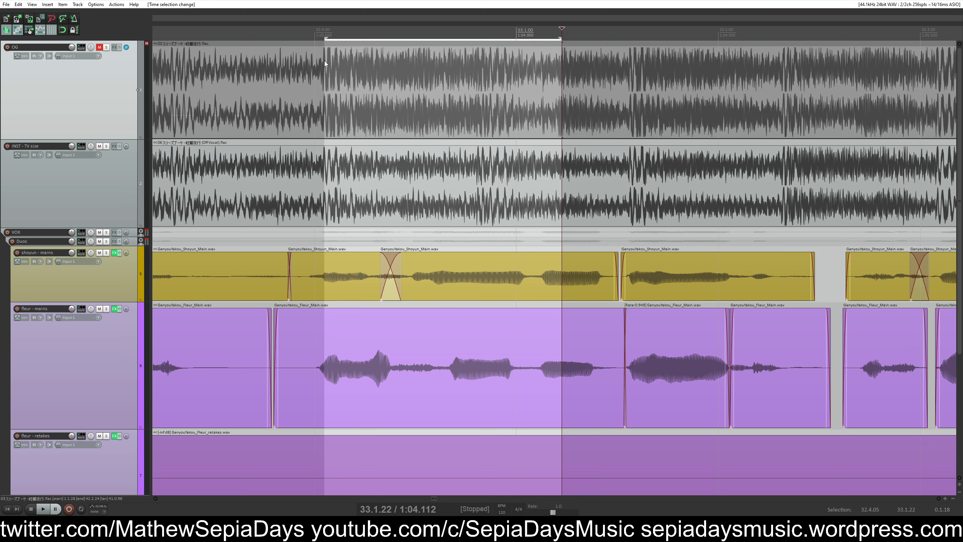
Remove the time selection around 33.1 and place the edit cursor at about 32.4.74
drag(547, 64, 546, 65)
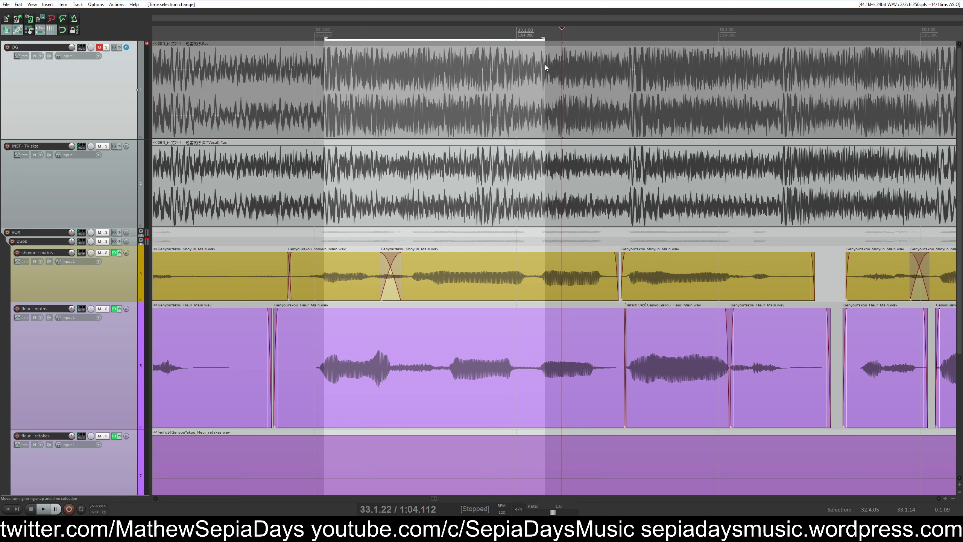
click(481, 58)
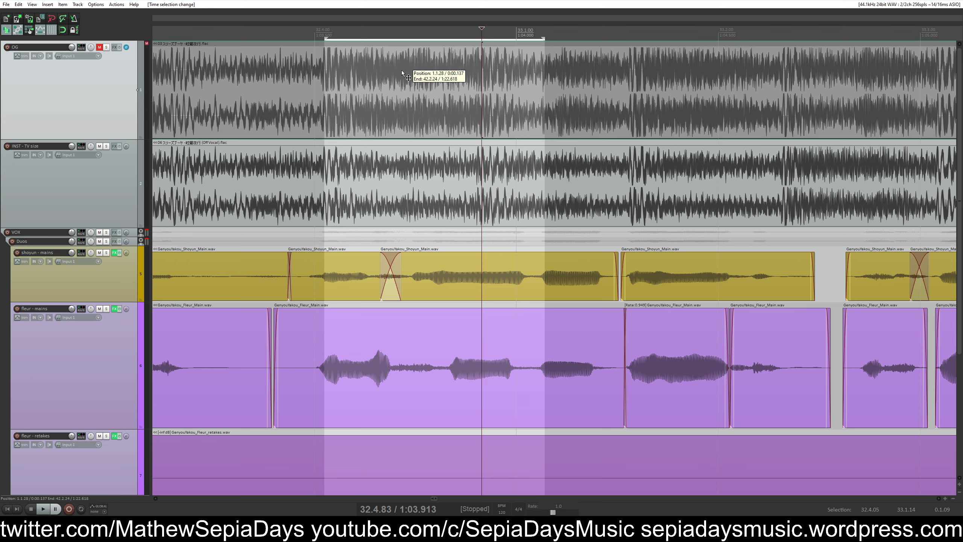
click(401, 82)
click(463, 57)
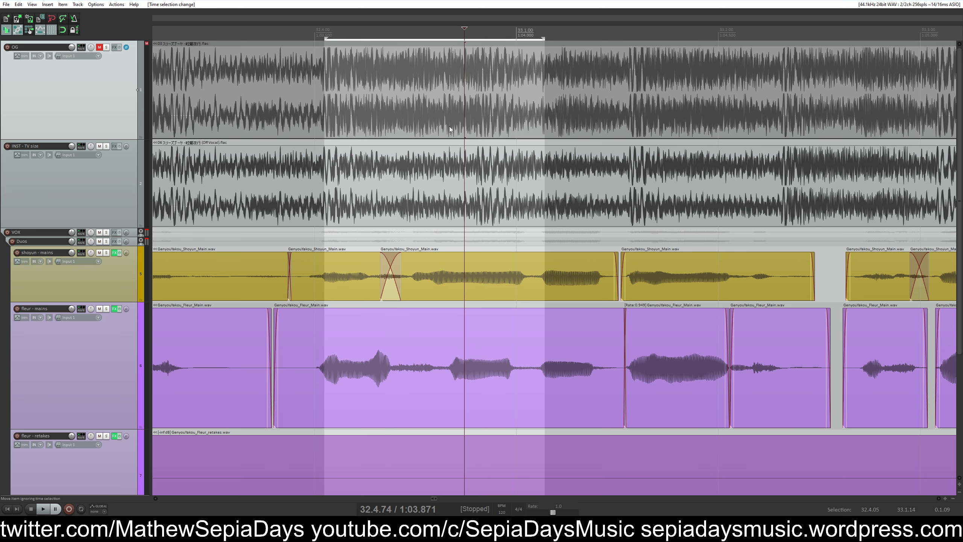
key(Escape)
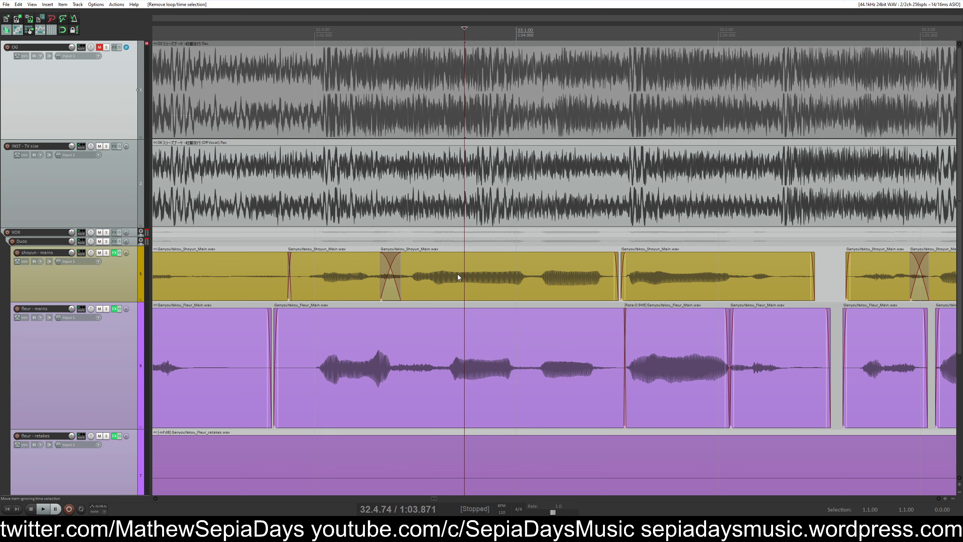
Solo the OG track to hear its phrase between 32.4 and 33.1, and switch the solo off again
click(106, 47)
key(space)
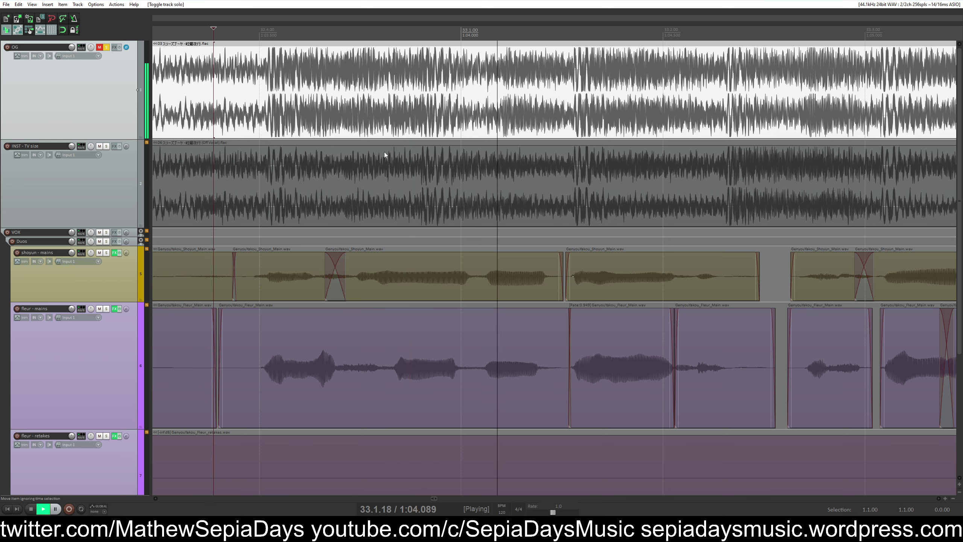
click(351, 201)
click(384, 214)
key(space)
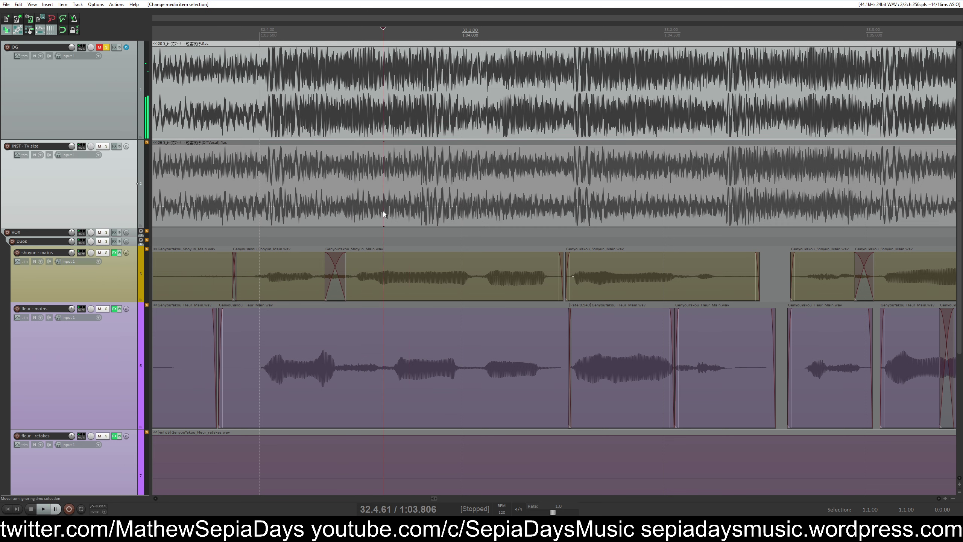
key(space)
key(space)
click(391, 210)
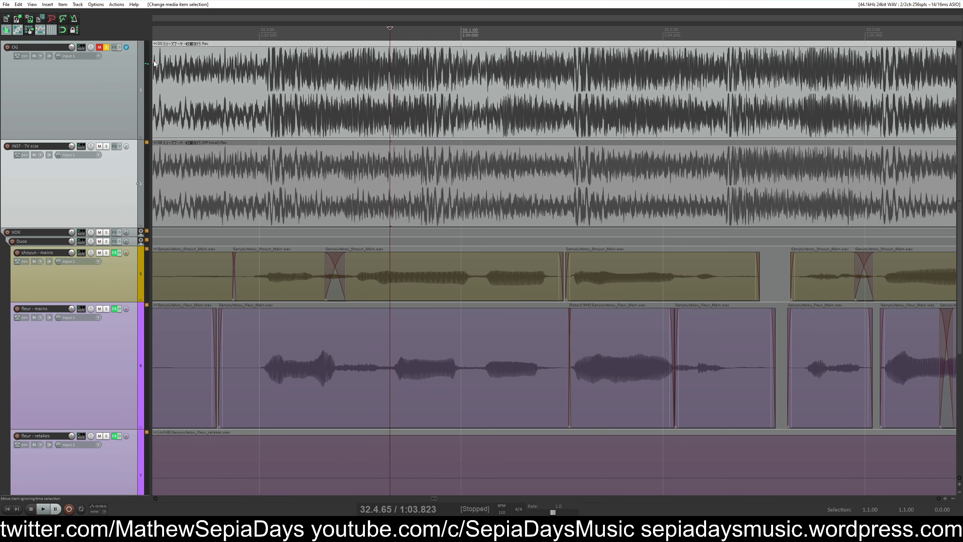
click(107, 48)
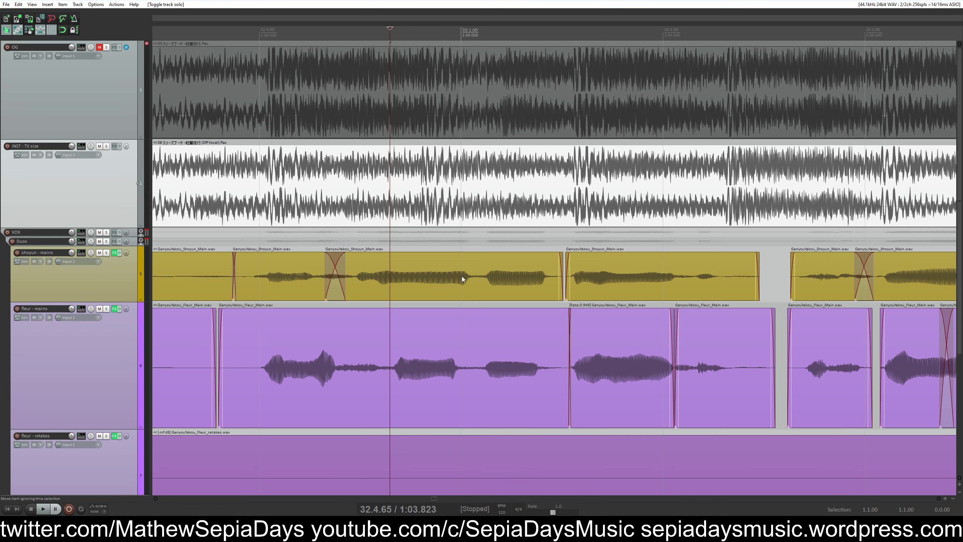
Split the shoyun - mains item before 33.1, shift its first part forward in time and extend the preceding item to close the gap
key(s)
click(391, 283)
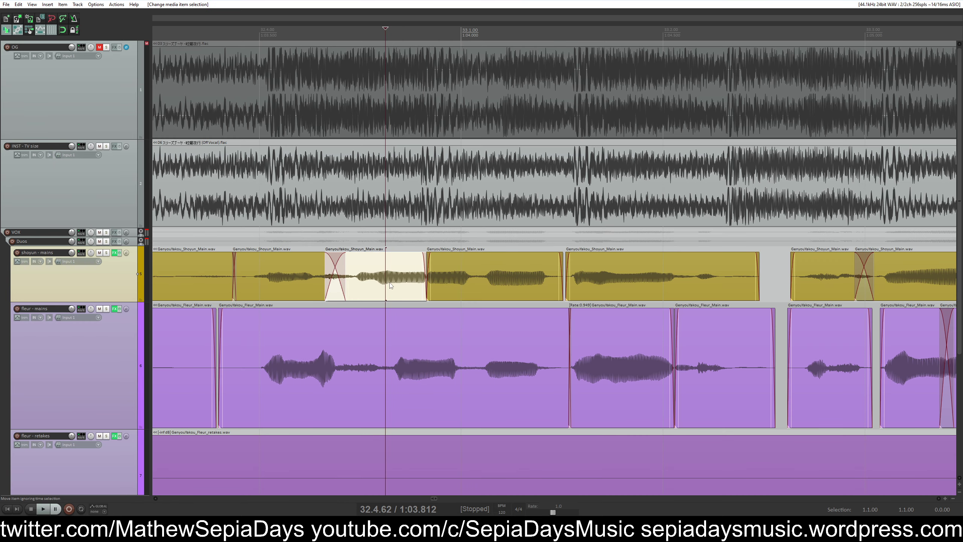
drag(393, 284, 405, 281)
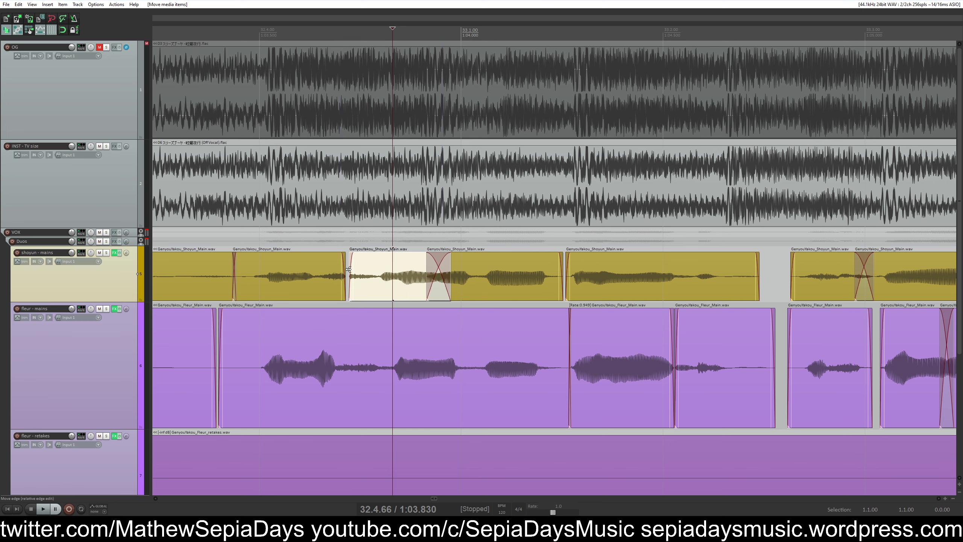
drag(349, 270, 349, 270)
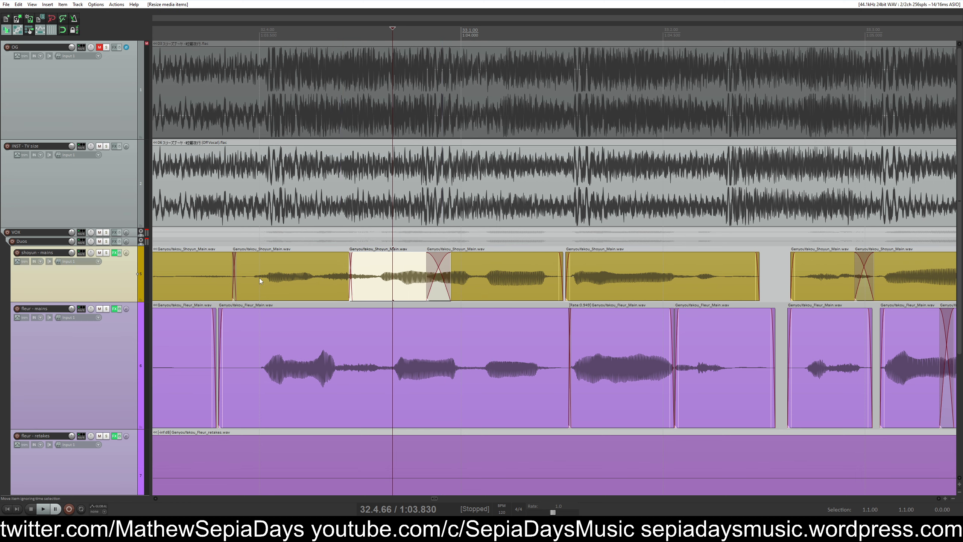
Play back the retimed shoyun - mains phrase in the mix from about 32.3.93
click(245, 278)
key(space)
scroll(335, 277, right, 2)
key(space)
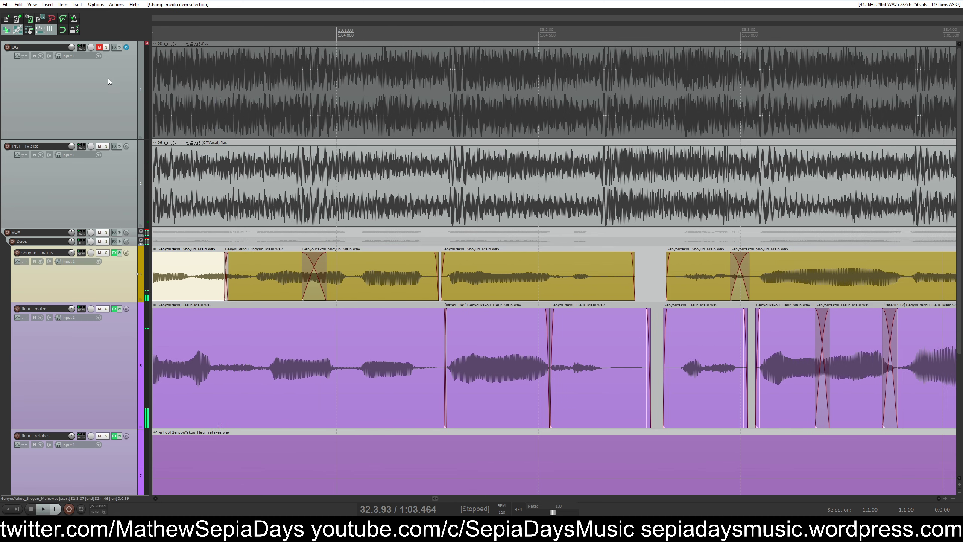
Listen to the soloed OG track from 32.3.93 and again from just after 33.1, and unsolo it
click(106, 47)
key(space)
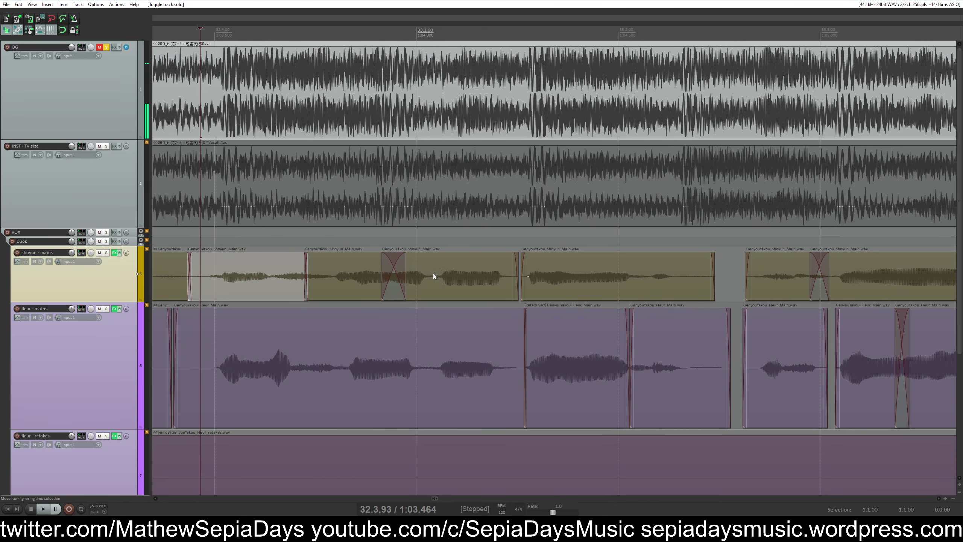
click(432, 273)
click(421, 281)
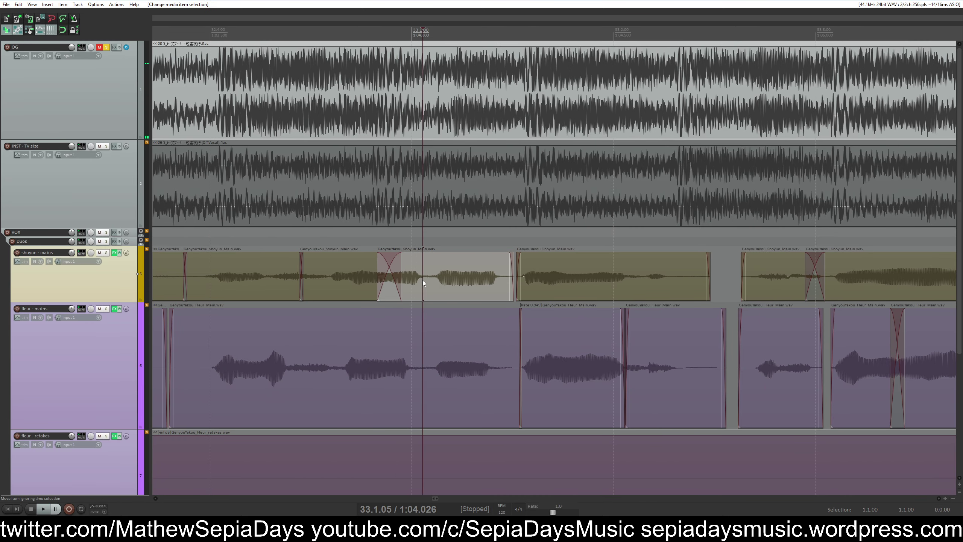
click(434, 278)
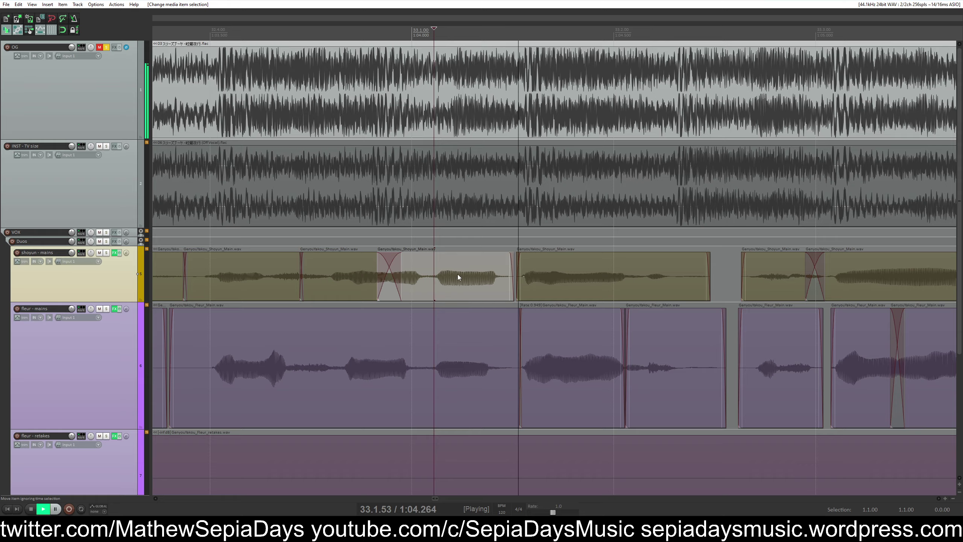
key(space)
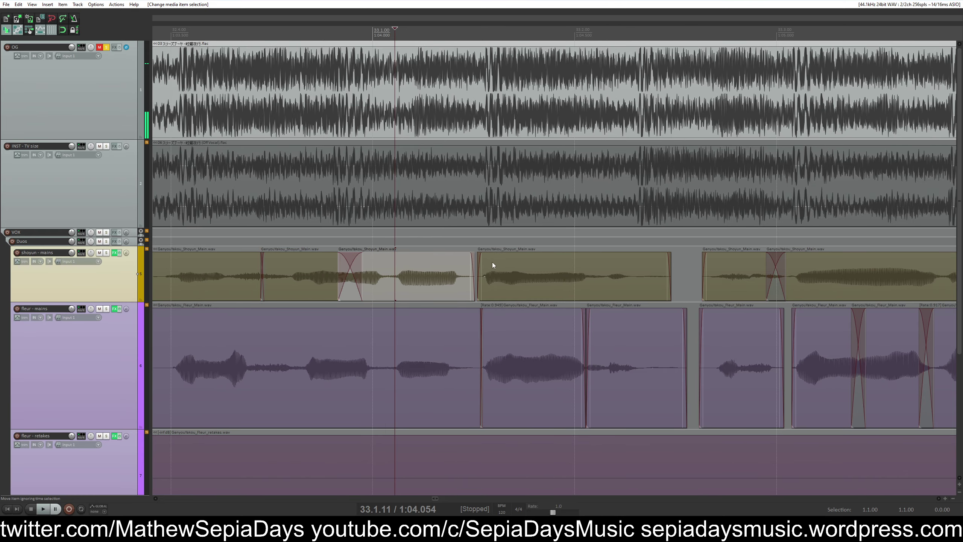
click(107, 47)
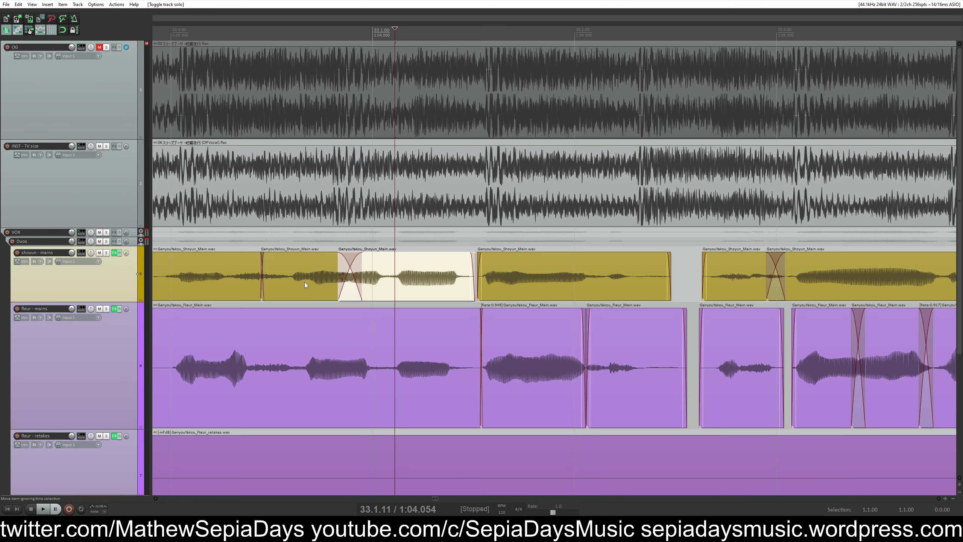
Play the full mix repeatedly from about 32.3.27 to judge the vocal timing leading into bar 33
scroll(305, 283, down, 3)
click(422, 280)
key(space)
scroll(582, 320, up, 2)
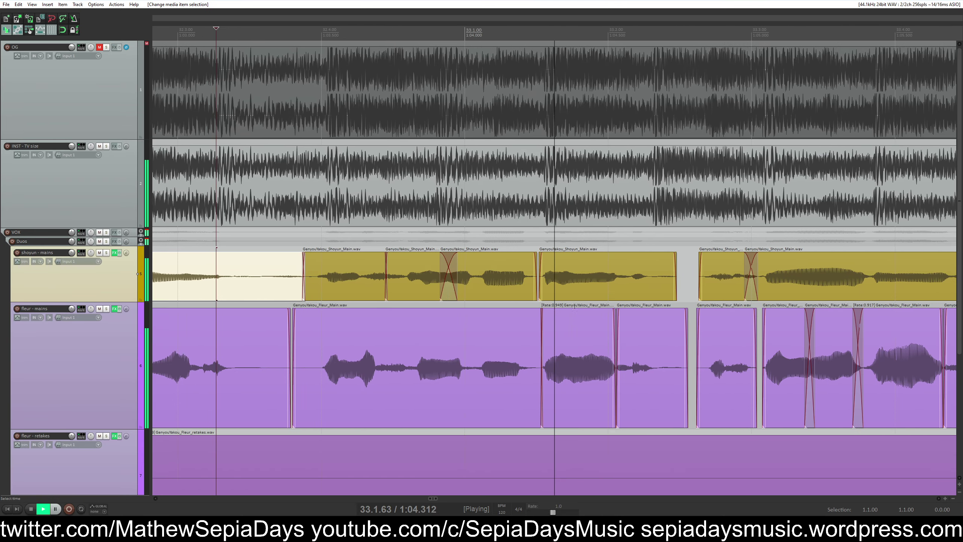
key(space)
key(space)
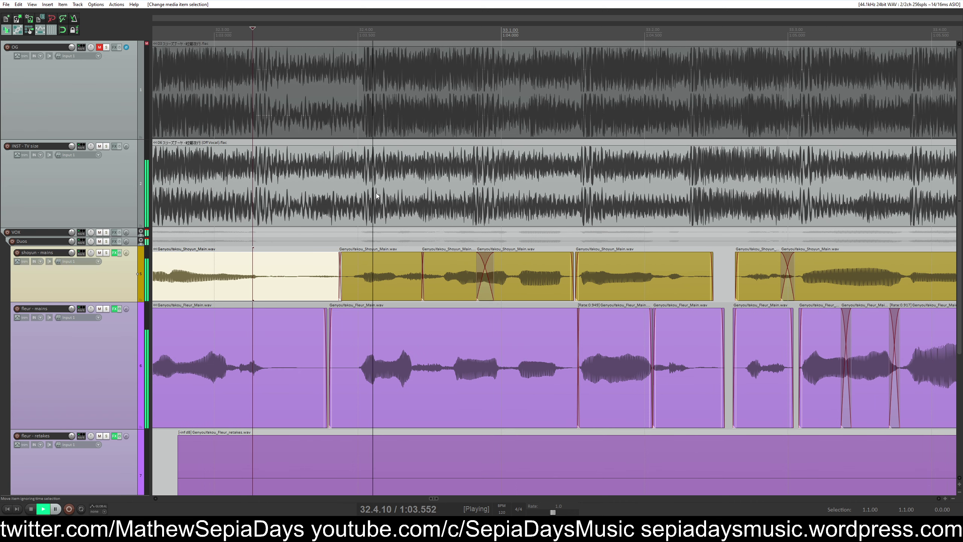
key(space)
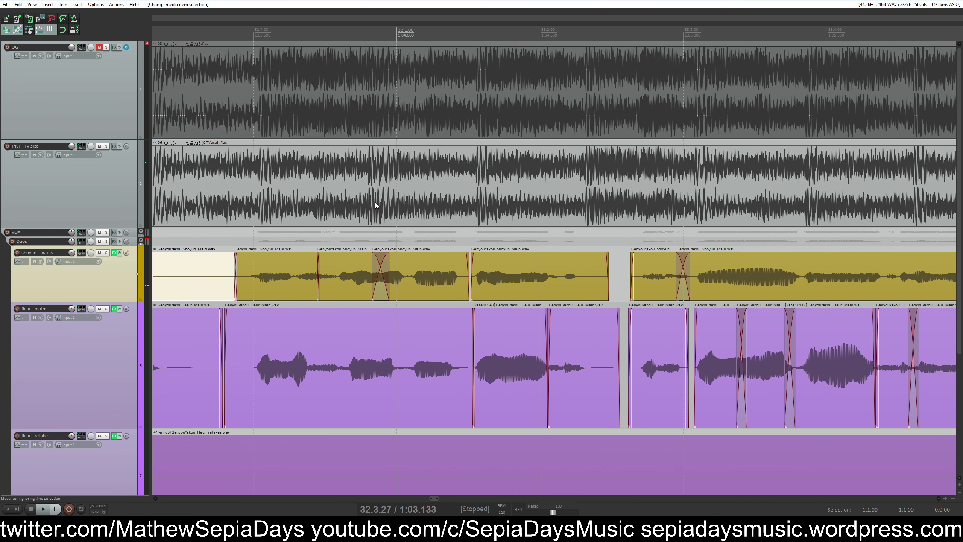
Solo the OG track and replay its phrase from about 32.3.75 as a timing reference, and turn the solo off
click(106, 47)
click(217, 131)
key(space)
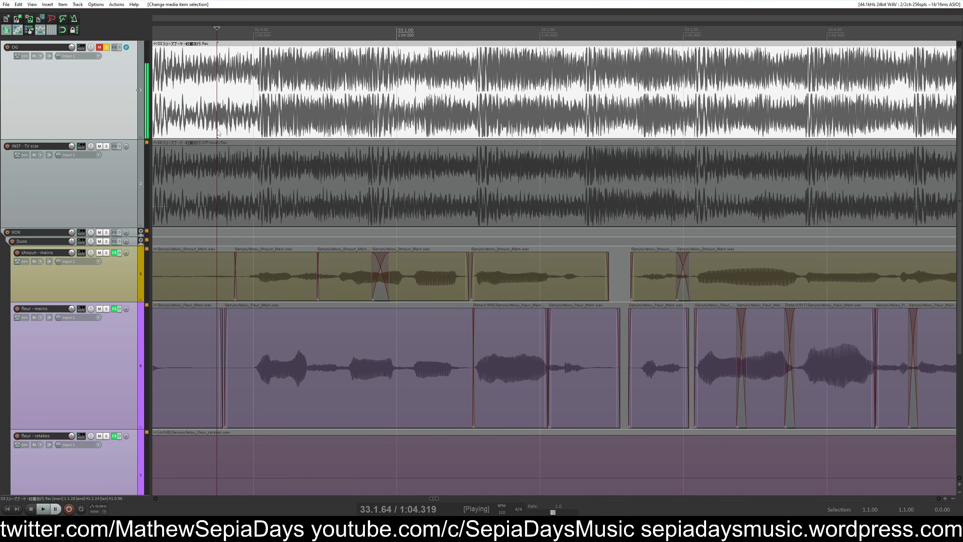
key(space)
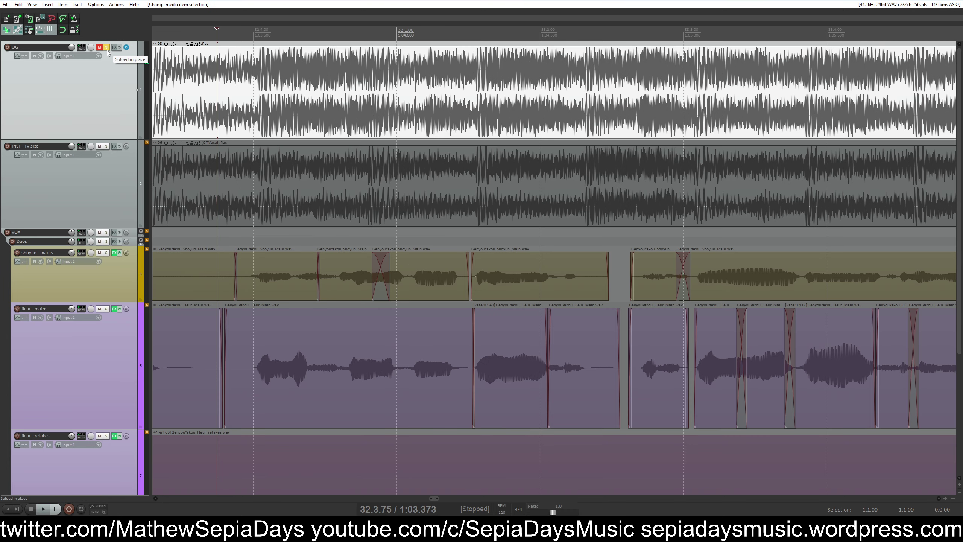
key(space)
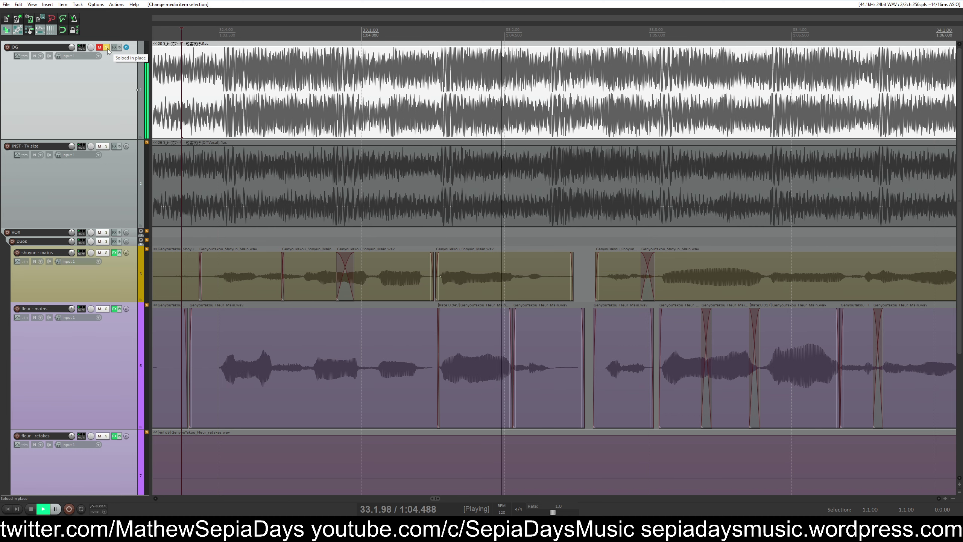
key(space)
key(space)
click(106, 47)
Replay the same passage with the instrumental and both vocals to compare it with the original
key(space)
key(space)
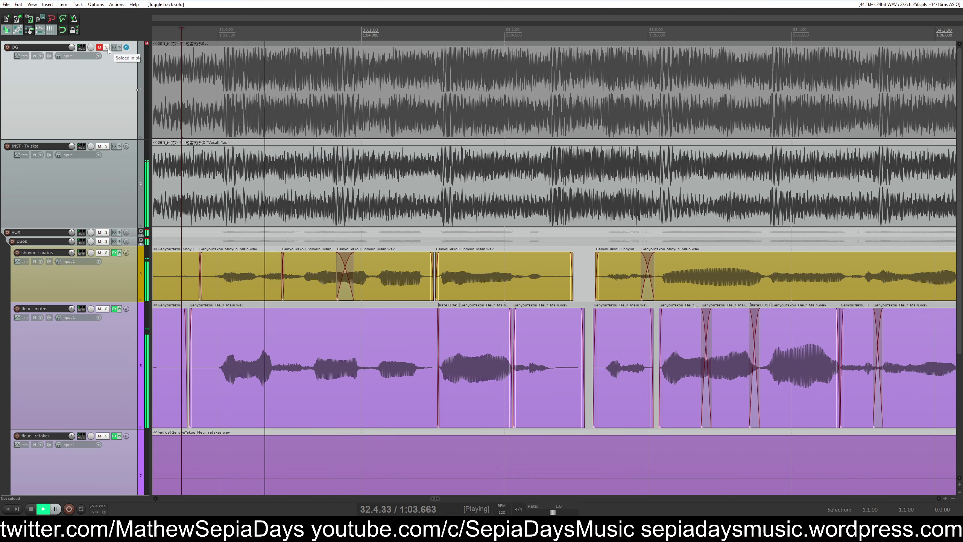
key(space)
key(space)
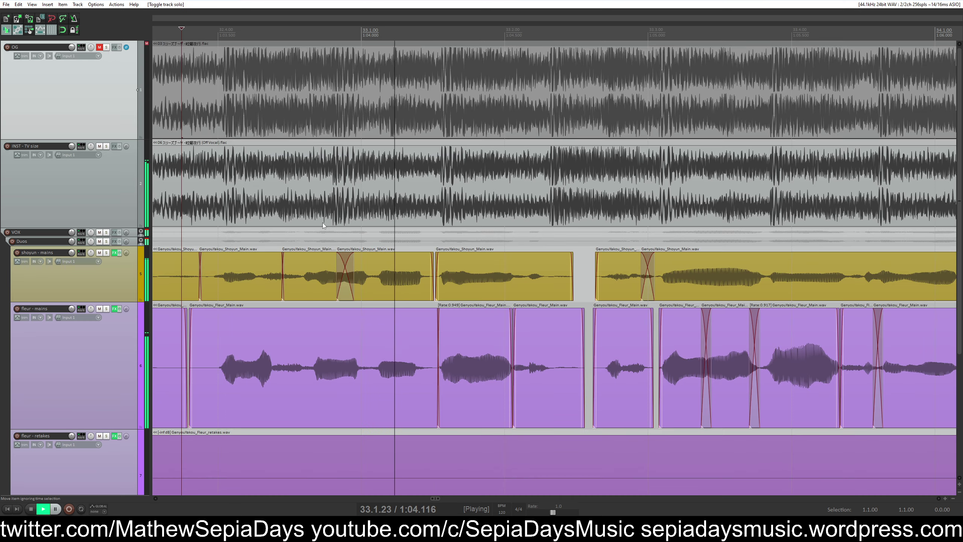
key(space)
Nudge the split shoyun - mains item around 32.4.65 slightly forward in time
click(315, 219)
scroll(499, 300, up, 2)
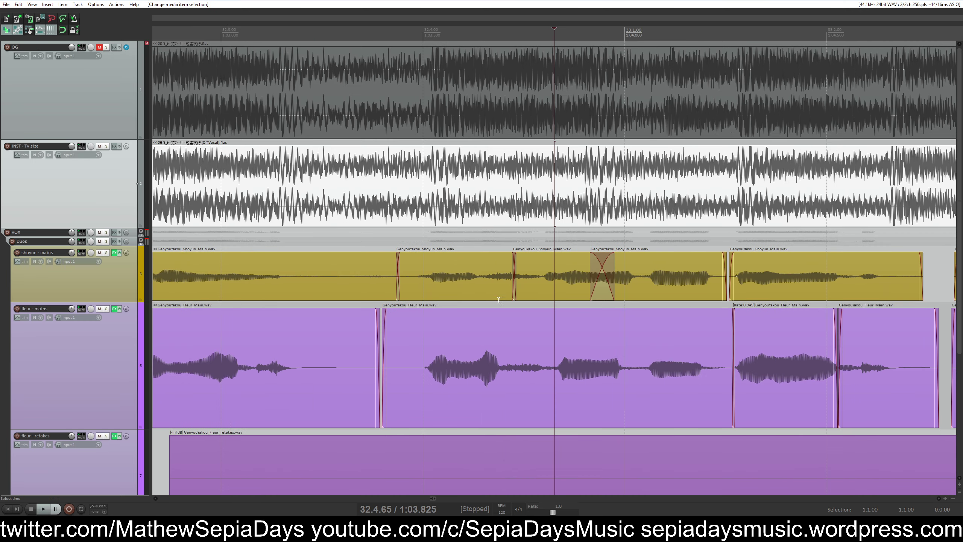
drag(566, 289, 573, 289)
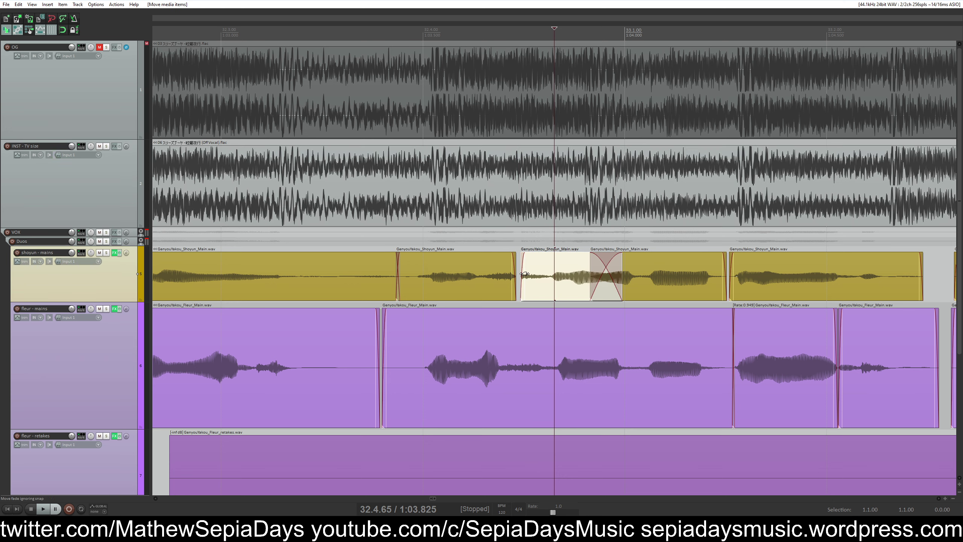
Split off and remove the preceding shoyun item's tail at 32.4.27, and stretch the remainder to rate 0.785 to close the gap
click(488, 279)
key(s)
key(ctrl+x)
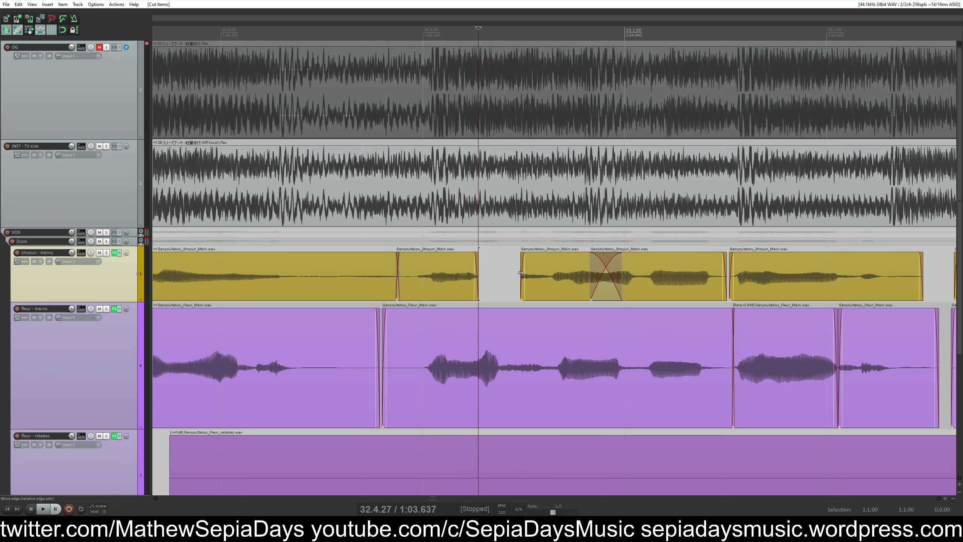
drag(521, 249, 443, 278)
click(433, 275)
Play back the stretched phrase and move the shoyun - mains item around 33.1 slightly forward in time
click(300, 276)
key(space)
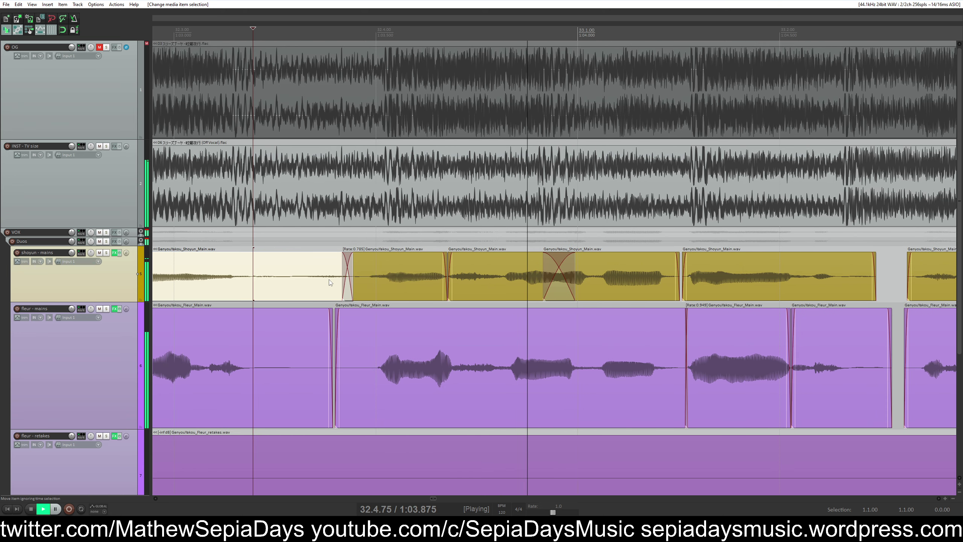
key(space)
click(419, 210)
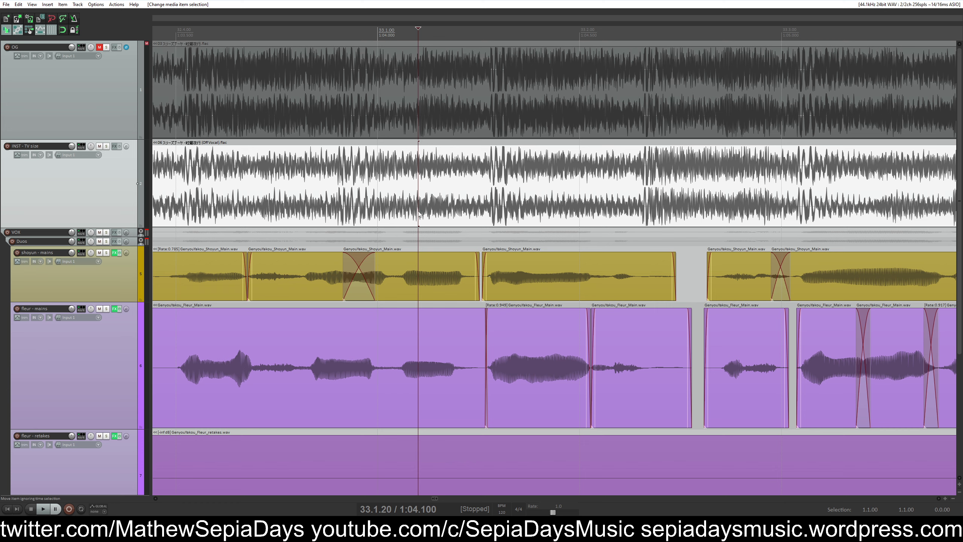
drag(420, 281, 430, 282)
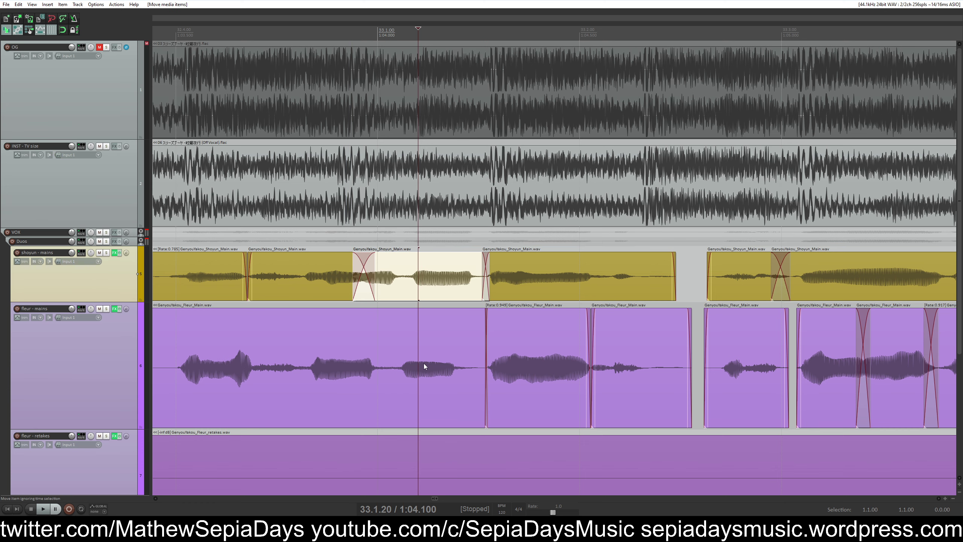
Split the fleur - mains item at 32.4.81, shift the second part slightly forward in time and adjust the edge where the parts meet
click(340, 371)
key(s)
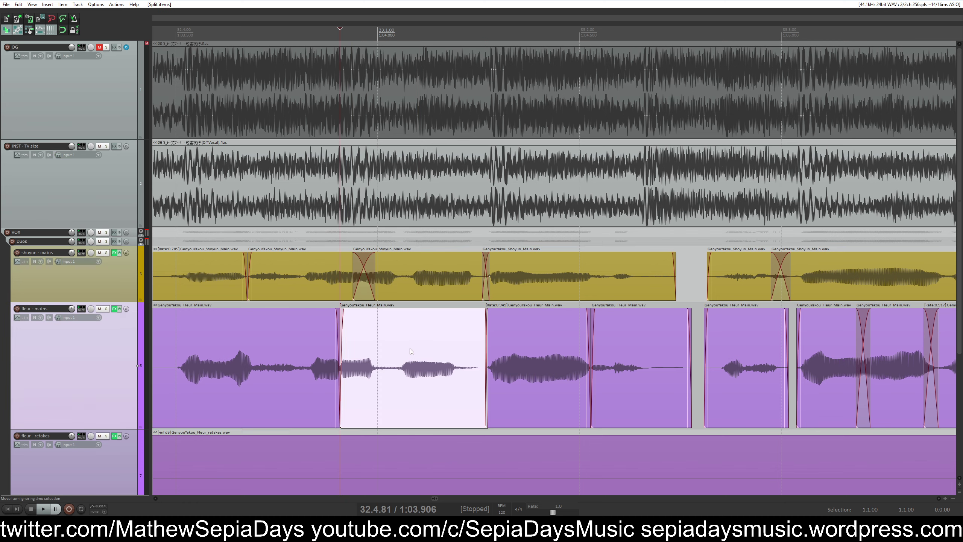
drag(410, 375, 417, 376)
drag(339, 362, 346, 362)
Play back both retimed vocals from around 32.3 through bar 33 in the mix
scroll(344, 353, down, 3)
click(345, 353)
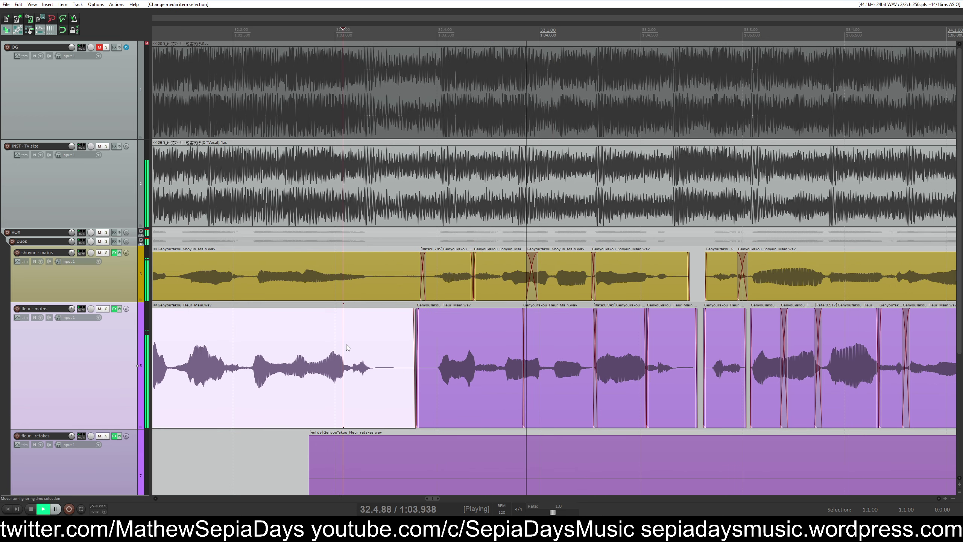
scroll(346, 344, right, 4)
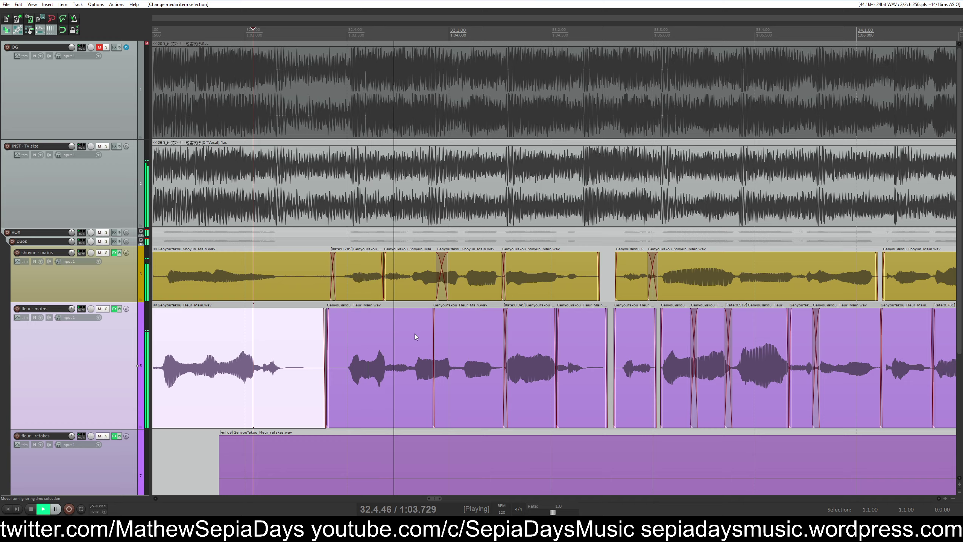
scroll(446, 348, right, 6)
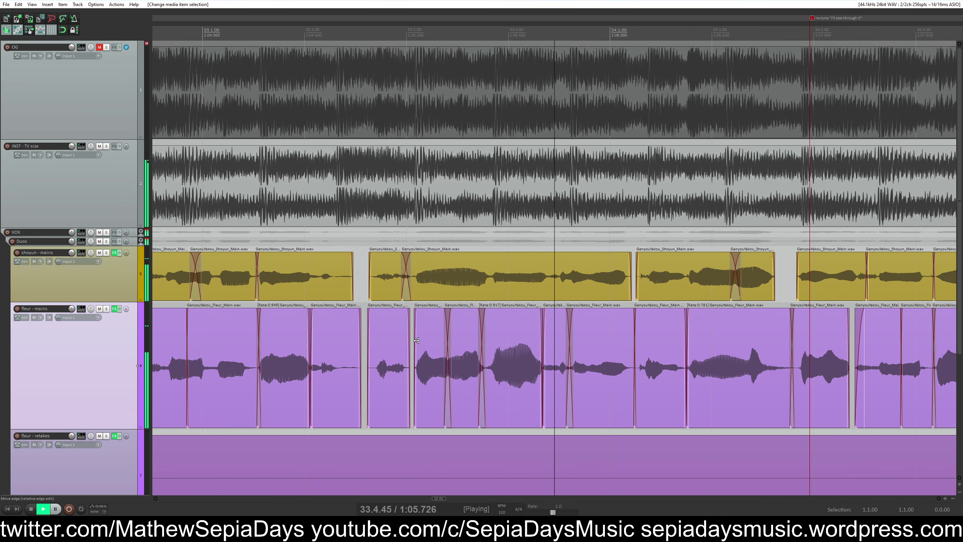
Play back the retimed duet vocals from around 33.2 through bar 35 in the mix
key(space)
key(space)
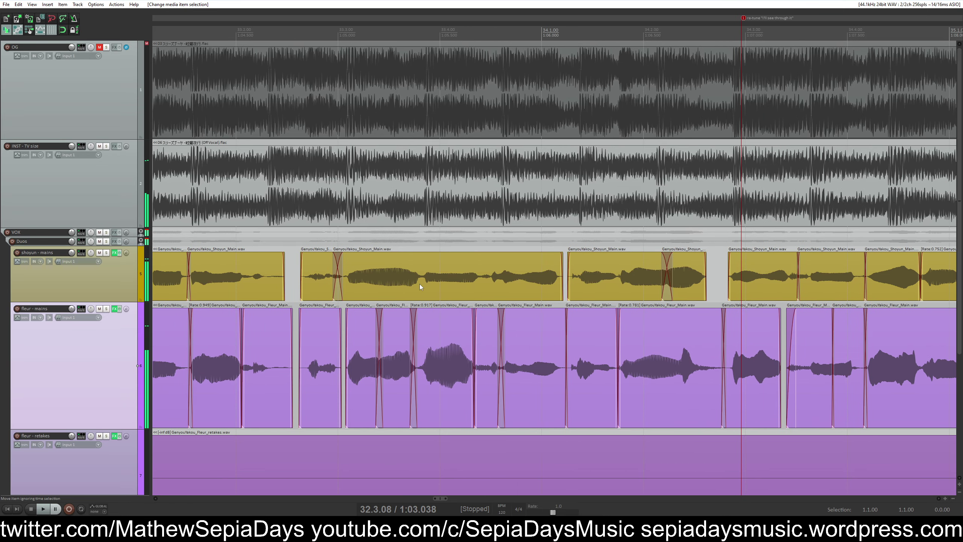
click(309, 276)
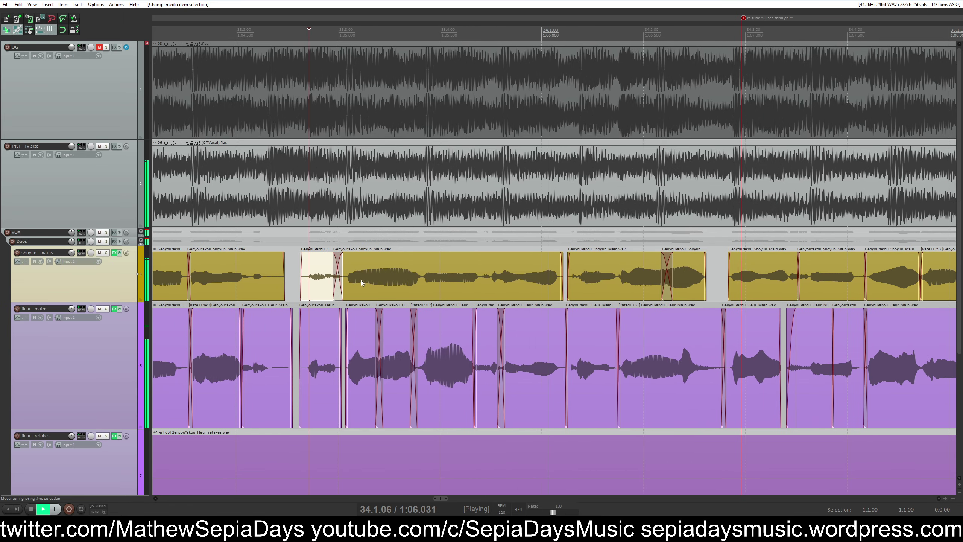
click(361, 276)
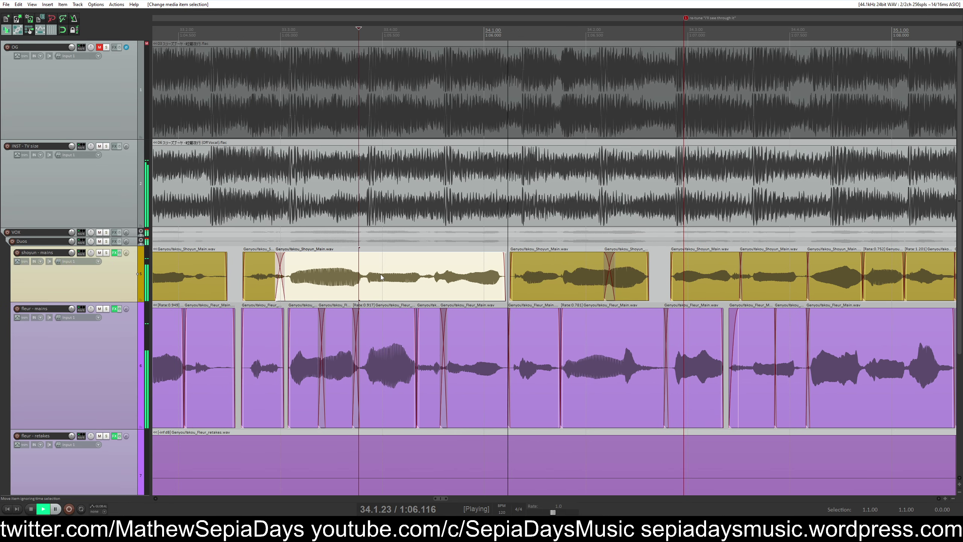
scroll(381, 277, down, 6)
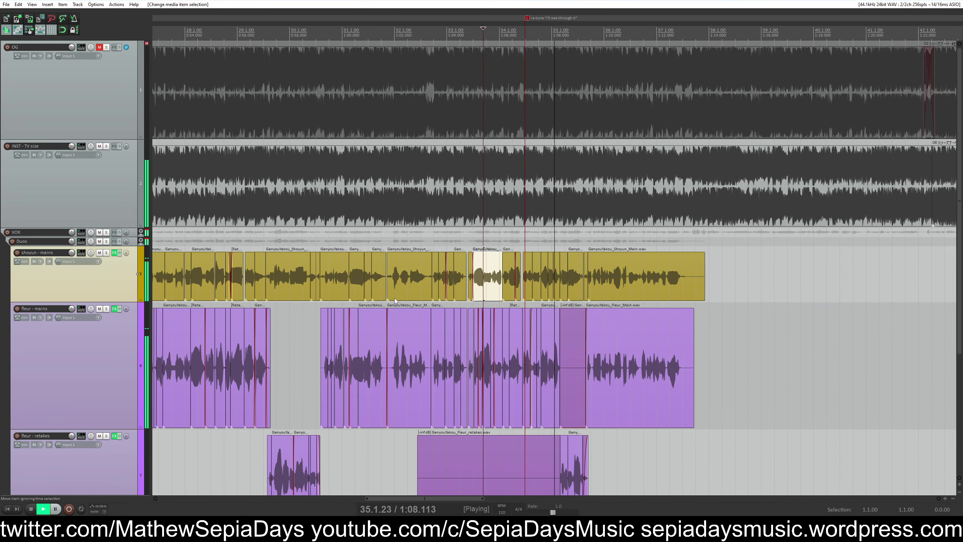
scroll(395, 298, up, 6)
click(629, 295)
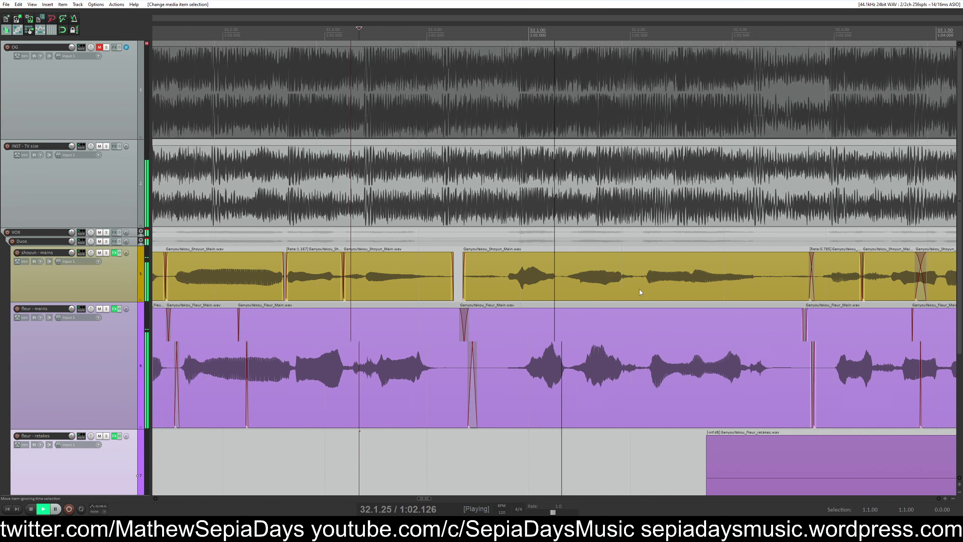
key(space)
Play short passages from around 32.1 to 32.2 in the mix to check the vocal timing at the phrase start
click(333, 208)
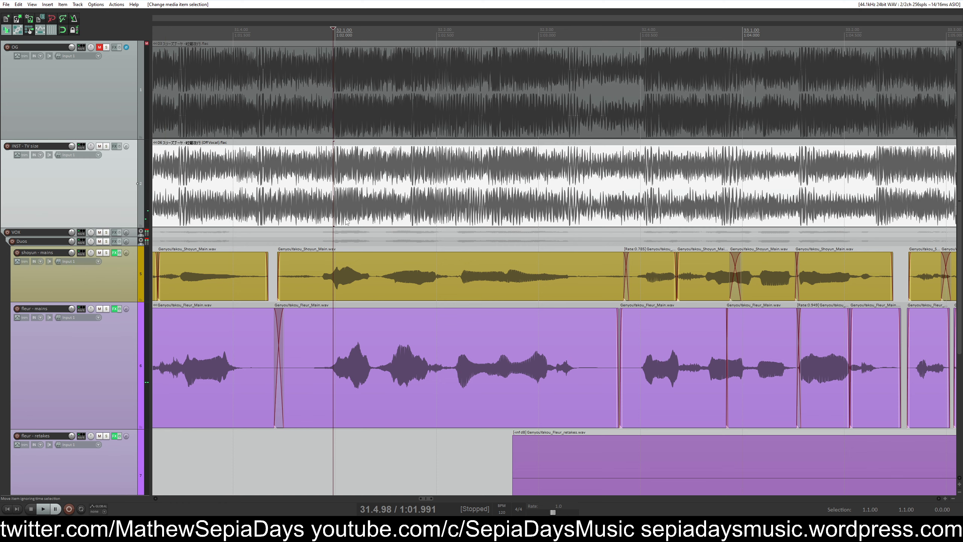
key(space)
click(394, 116)
key(space)
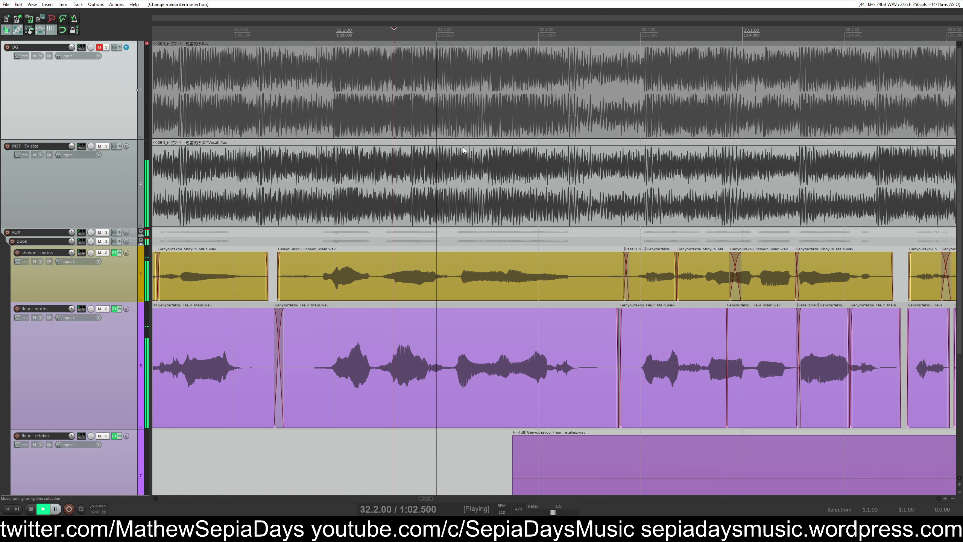
key(space)
key(space)
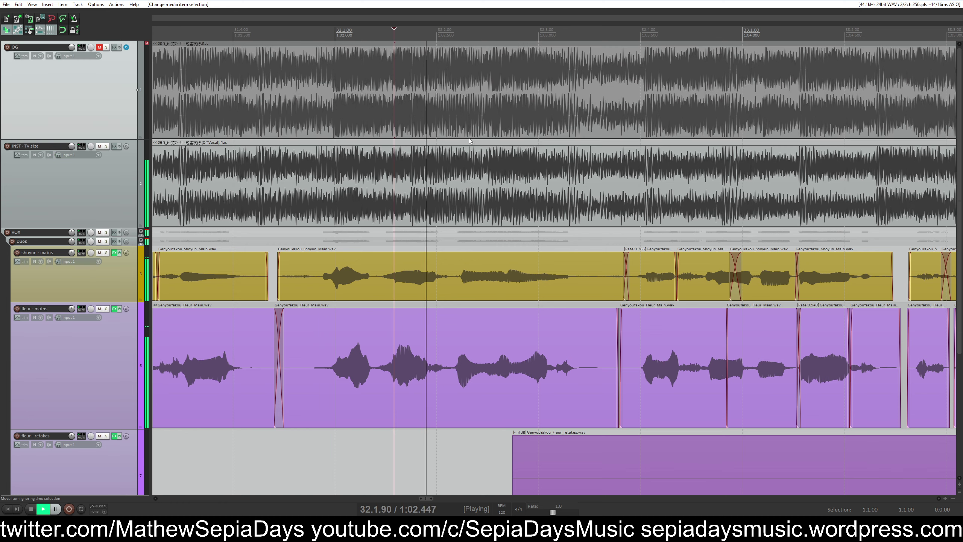
click(463, 208)
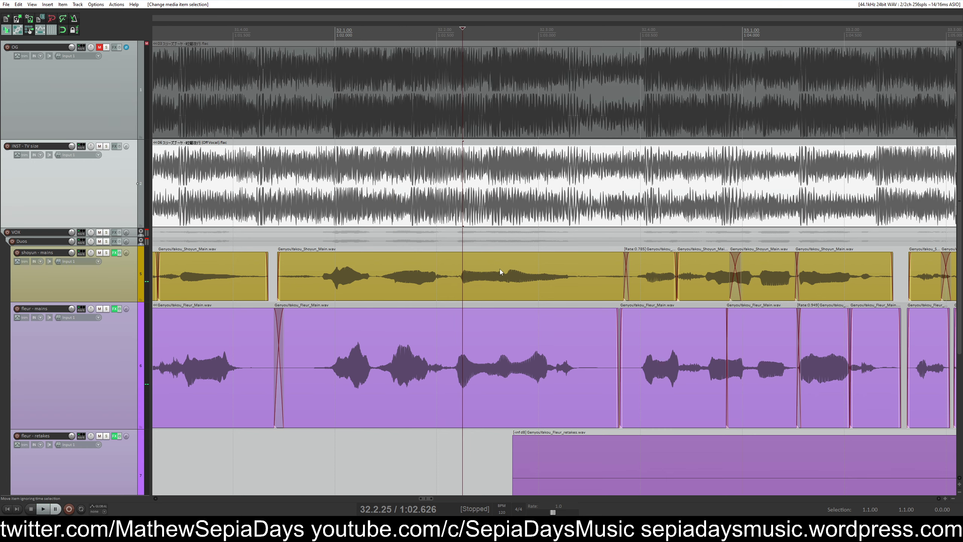
click(335, 212)
Move the fleur - mains item that leads into 32.1 slightly later in time
scroll(519, 282, up, 3)
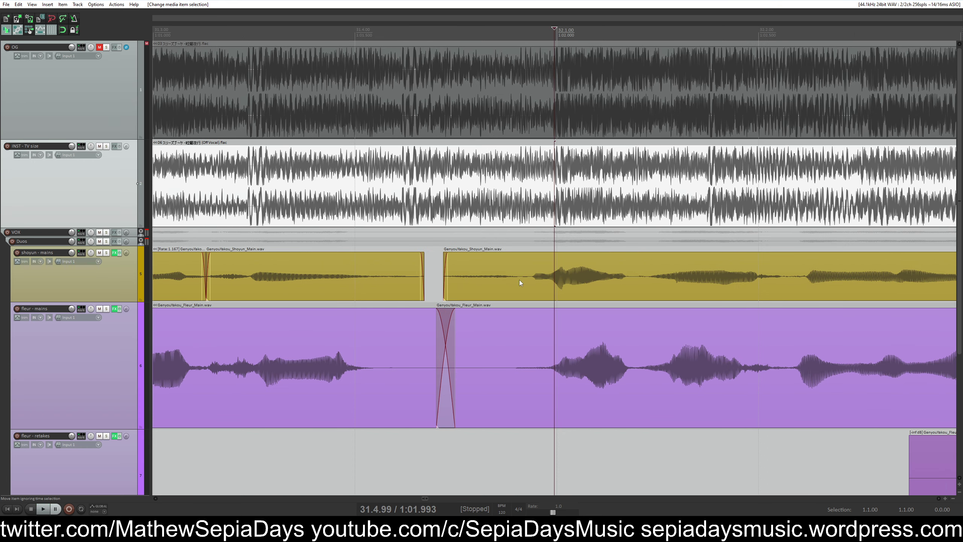
click(676, 272)
drag(680, 355, 520, 276)
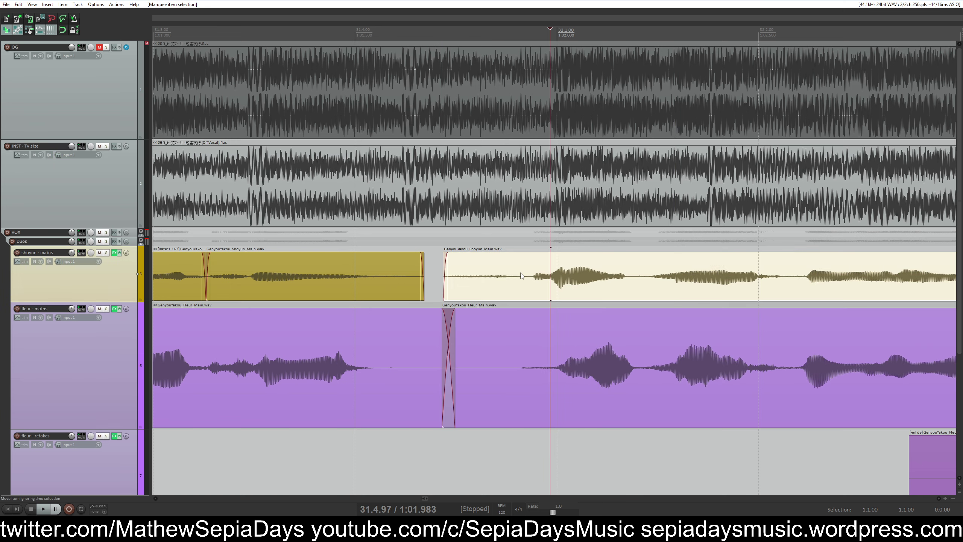
Split the shoyun - mains item just before 32.1, shift its short lead-in slightly later and lengthen the second part's fade-in
drag(443, 273, 537, 276)
click(531, 279)
key(s)
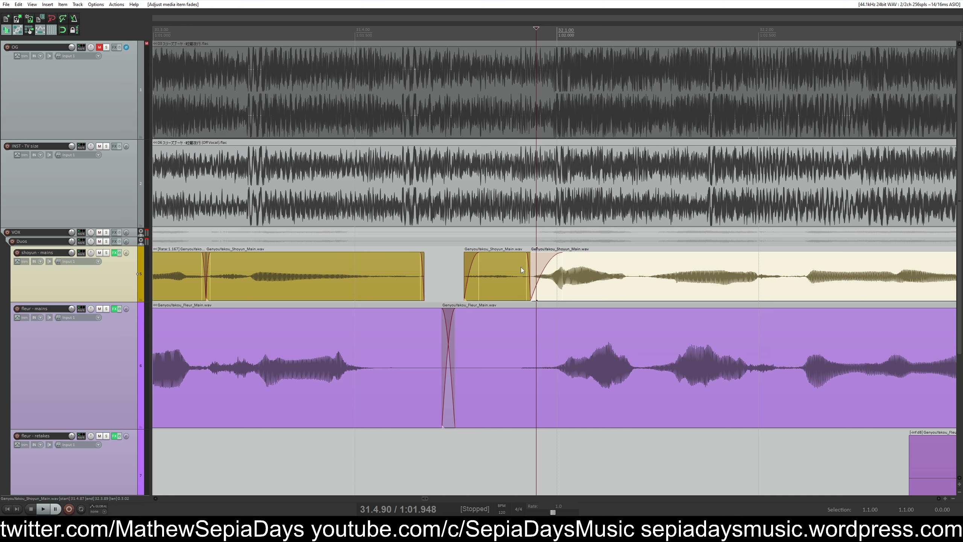
Play back the adjusted phrase from around 31.4 into bar 32 with both vocals and the instrumental
click(417, 269)
key(space)
key(space)
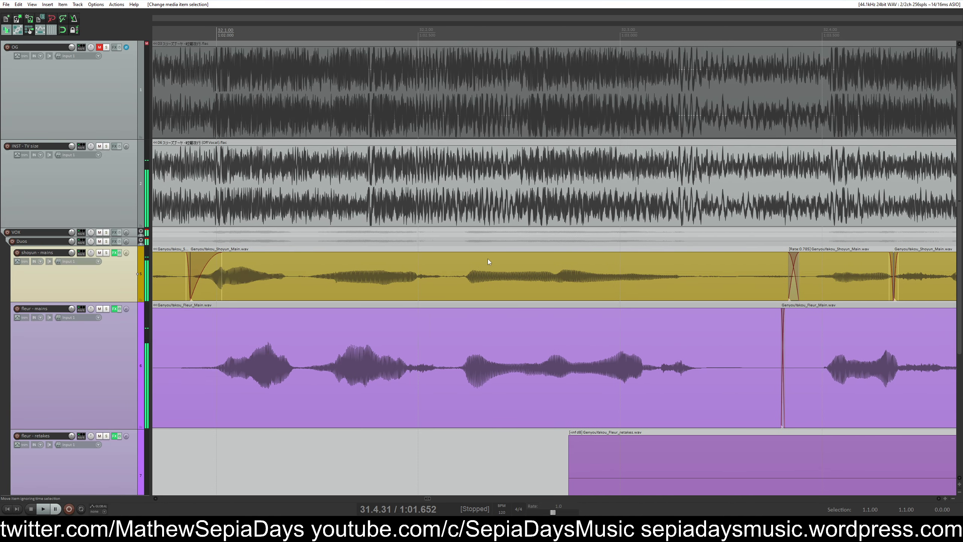
click(333, 83)
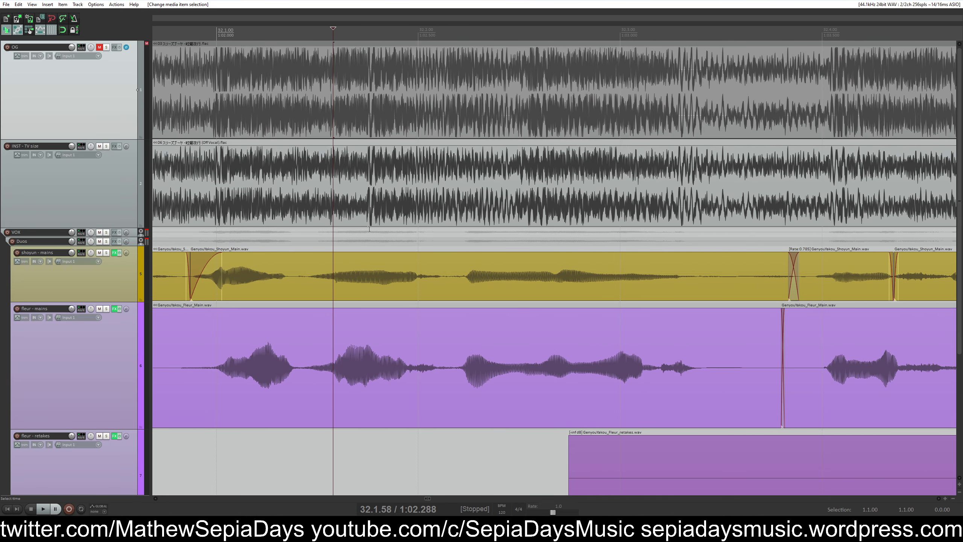
click(368, 193)
key(space)
scroll(349, 201, down, 3)
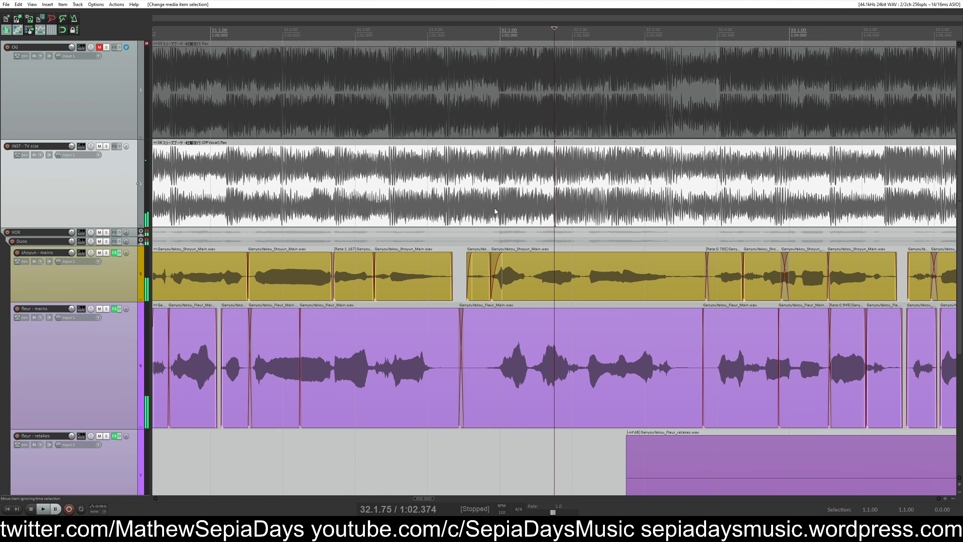
click(341, 208)
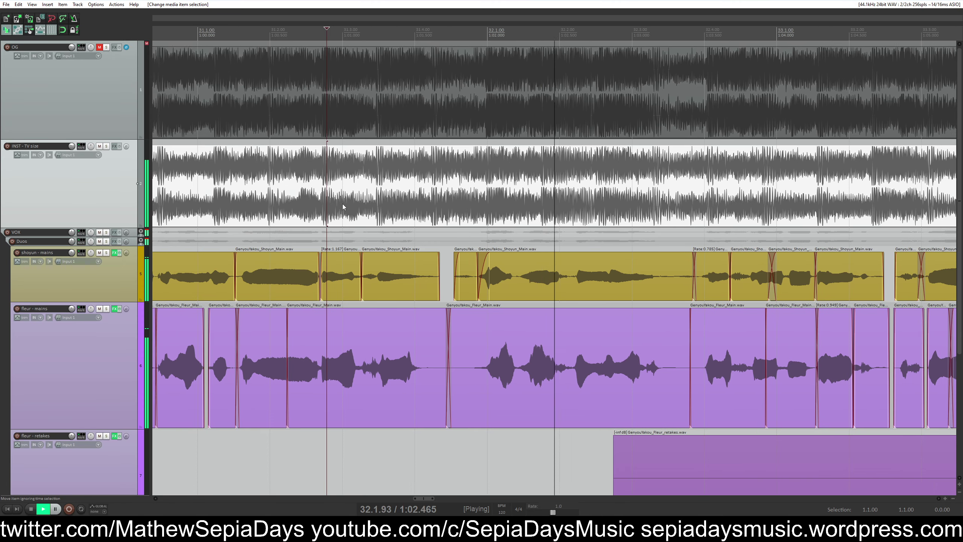
scroll(167, 91, right, 3)
scroll(166, 91, right, 2)
key(space)
key(space)
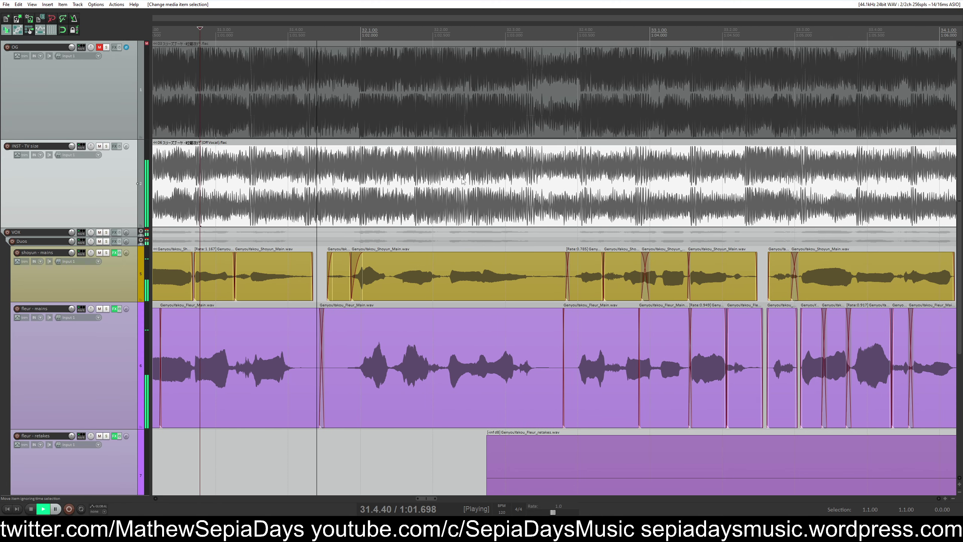
key(space)
key(space)
Solo the OG track, listen repeatedly to the original vocal from around 32.1 to 32.2, and turn the solo off
click(107, 47)
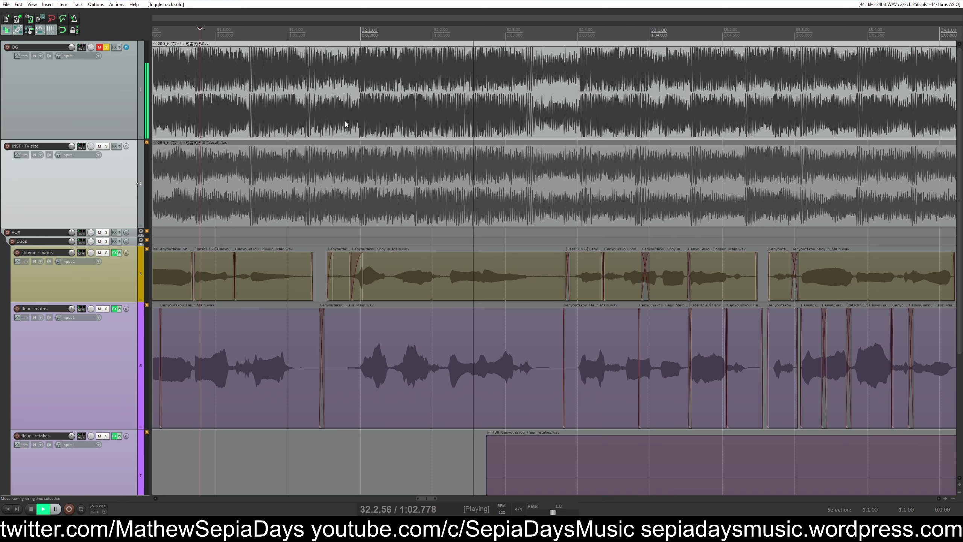
click(401, 127)
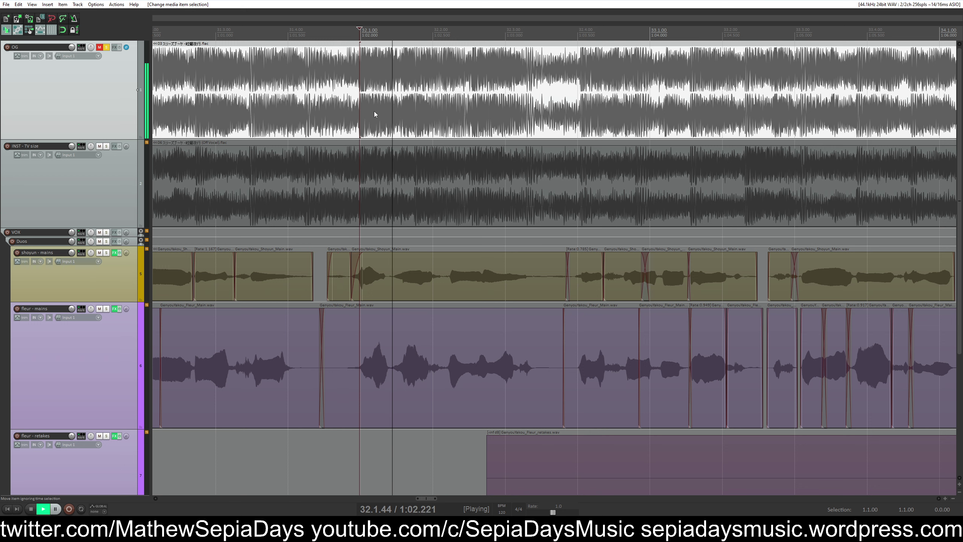
key(space)
click(400, 109)
key(space)
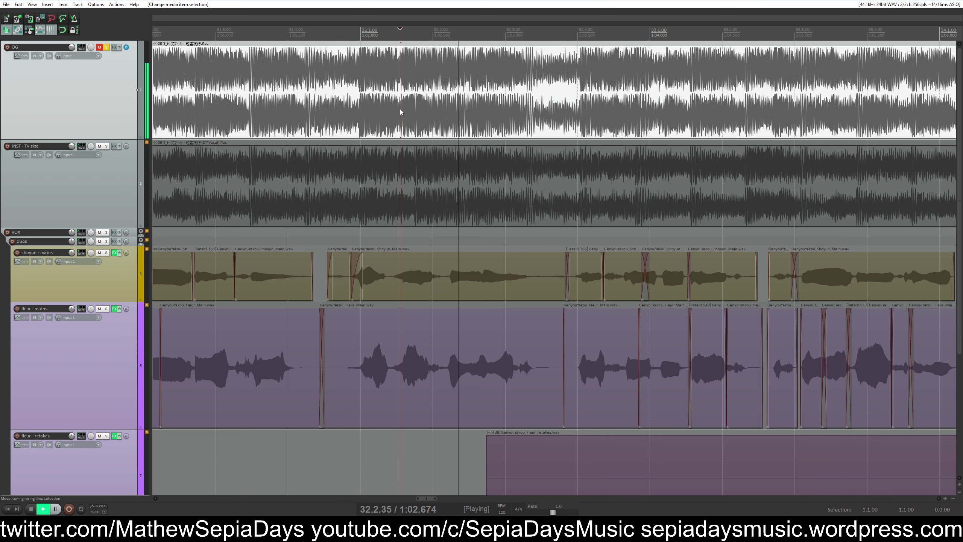
key(space)
key(space)
key(space)
click(447, 104)
key(space)
key(space)
click(441, 104)
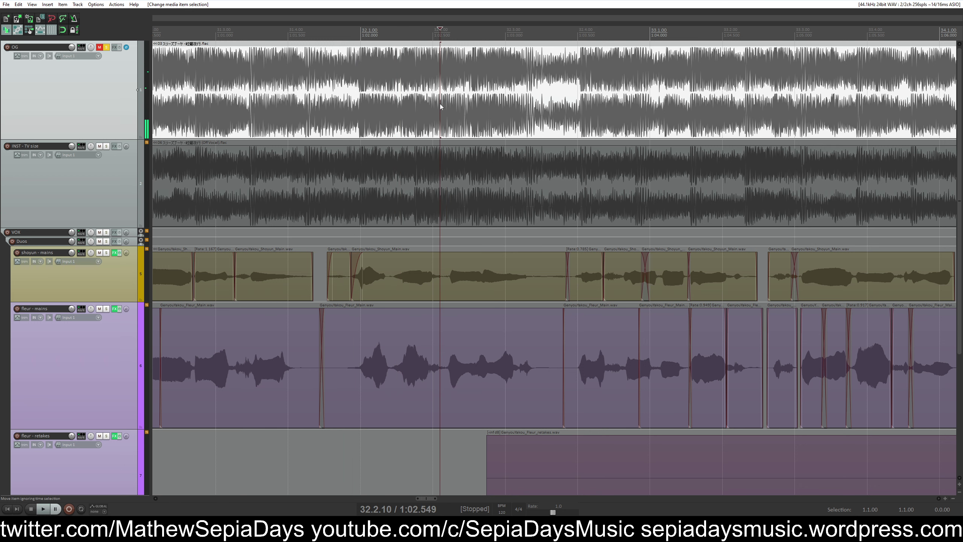
key(space)
key(space)
key(space)
key(space)
click(106, 48)
Select the shoyun and fleur items of the phrase around 32.1 and move them together slightly earlier in time
scroll(323, 266, down, 1)
scroll(324, 266, up, 3)
drag(627, 257, 364, 356)
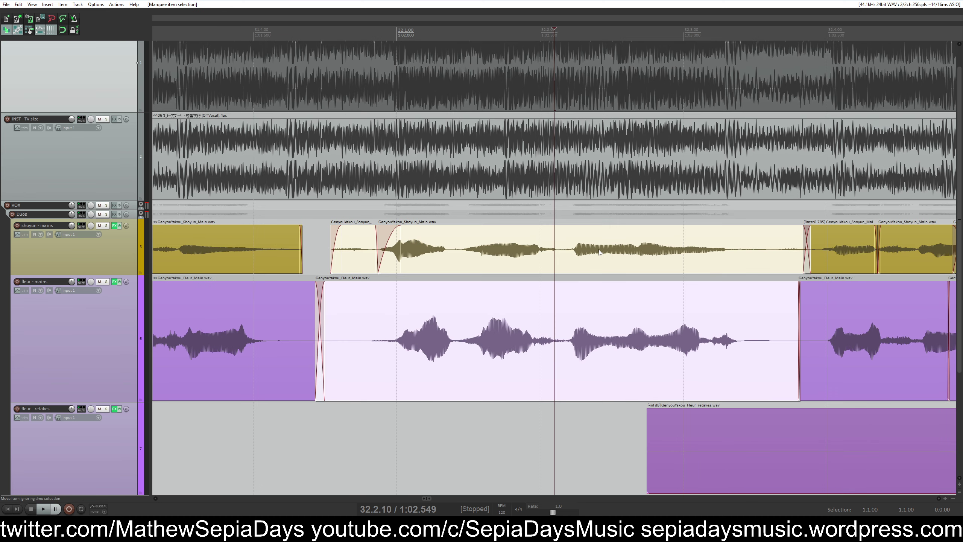
click(567, 76)
drag(577, 242, 366, 323)
drag(556, 367, 555, 366)
click(588, 260)
drag(589, 258, 590, 257)
Split the shoyun item after its first word at about 32.1.3 and shift that word and its lead-in slightly later
click(477, 246)
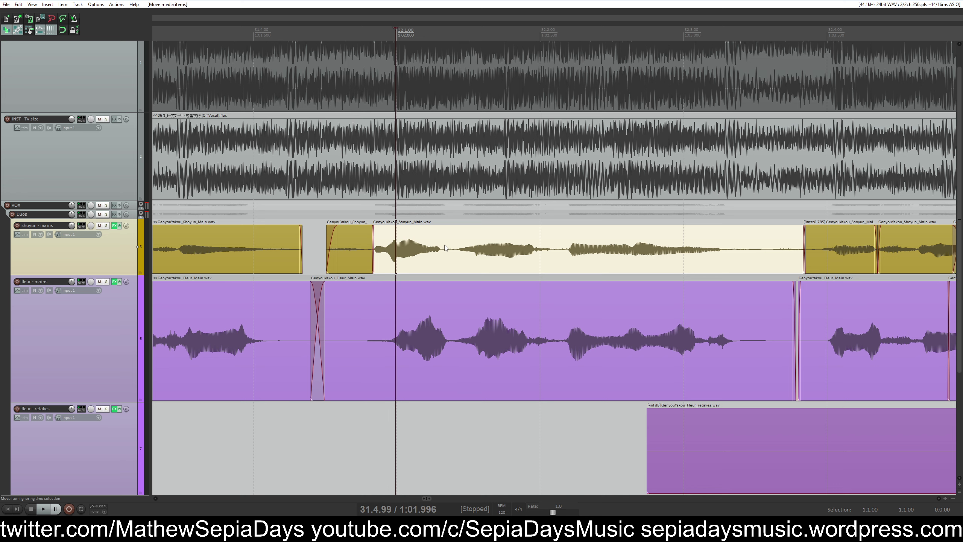
key(s)
click(398, 259)
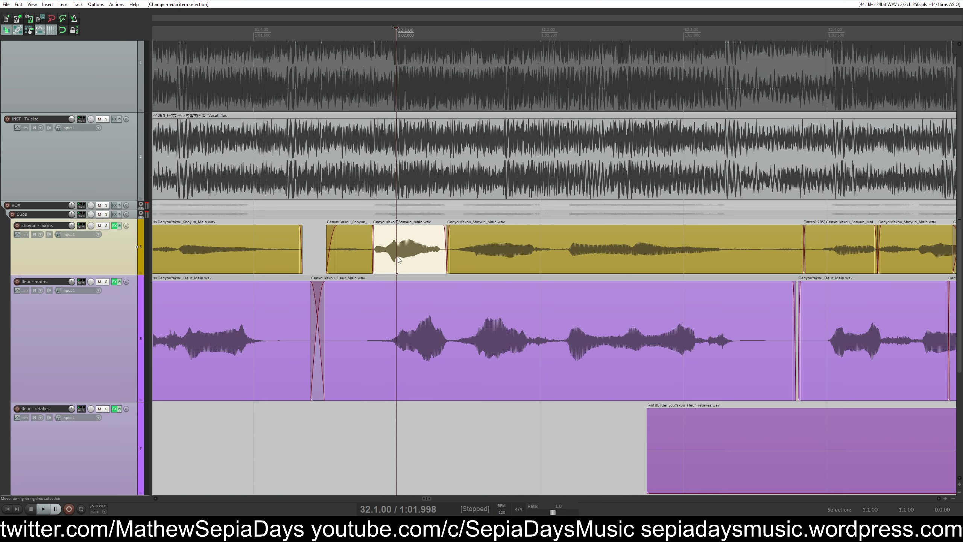
drag(400, 259, 407, 259)
click(352, 256)
Play back the realigned section from around 31.4 and the whole duet from around bar 30 to its end
click(292, 248)
key(space)
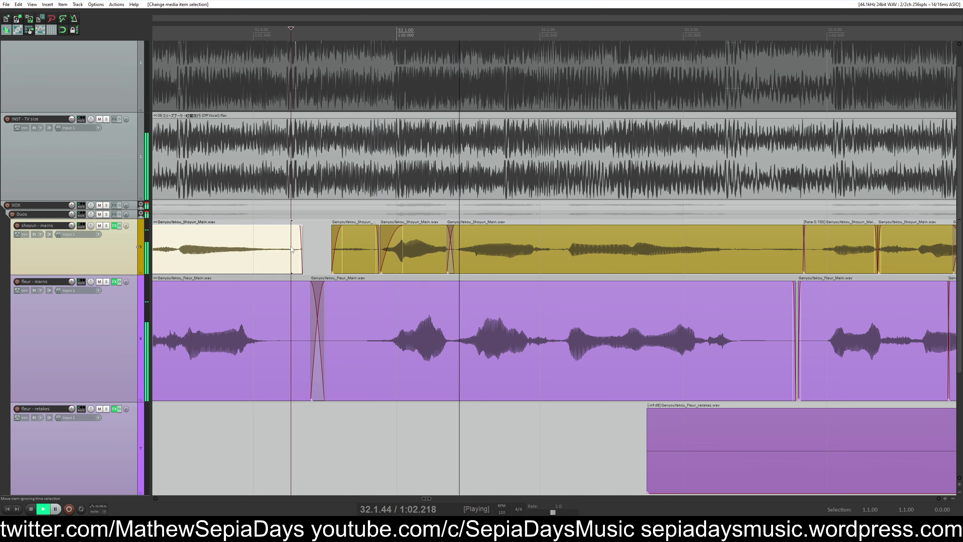
scroll(569, 319, down, 6)
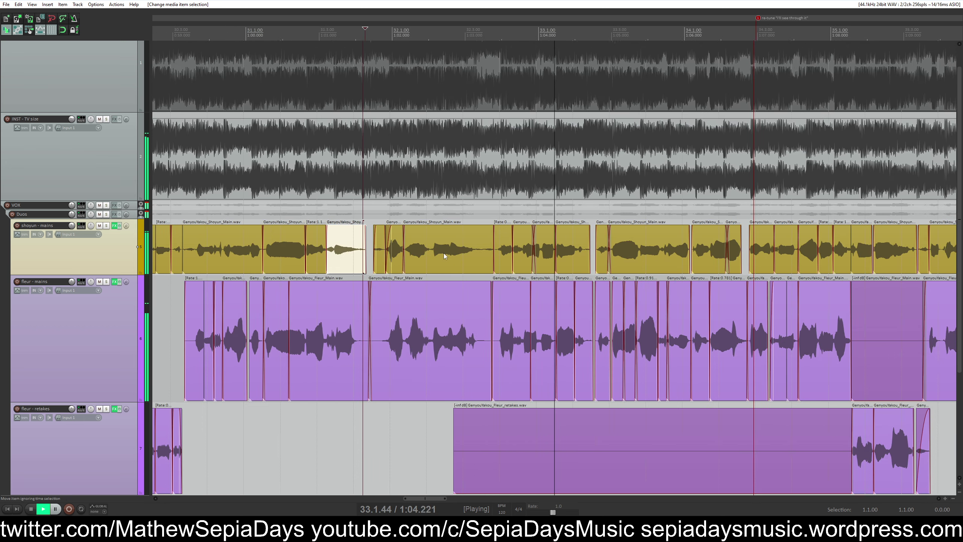
click(379, 311)
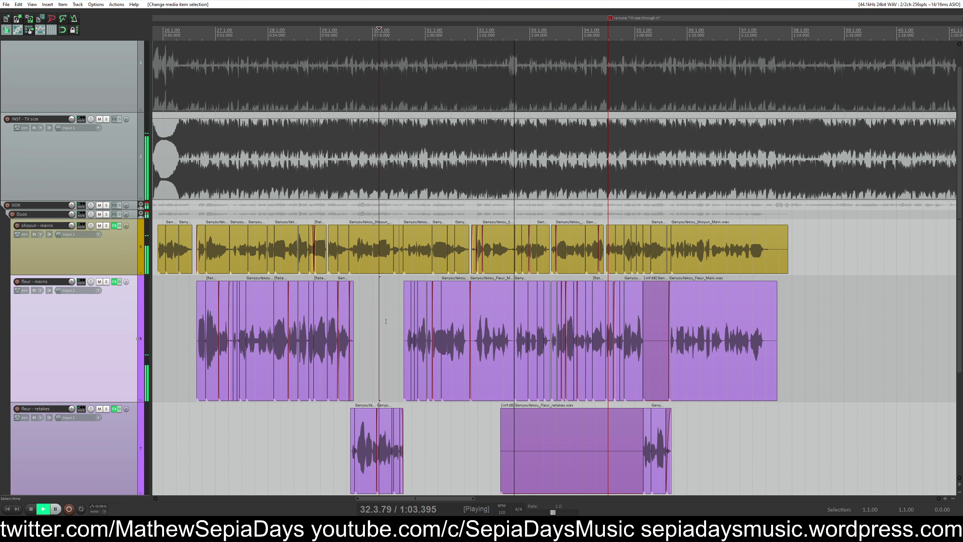
scroll(529, 323, down, 2)
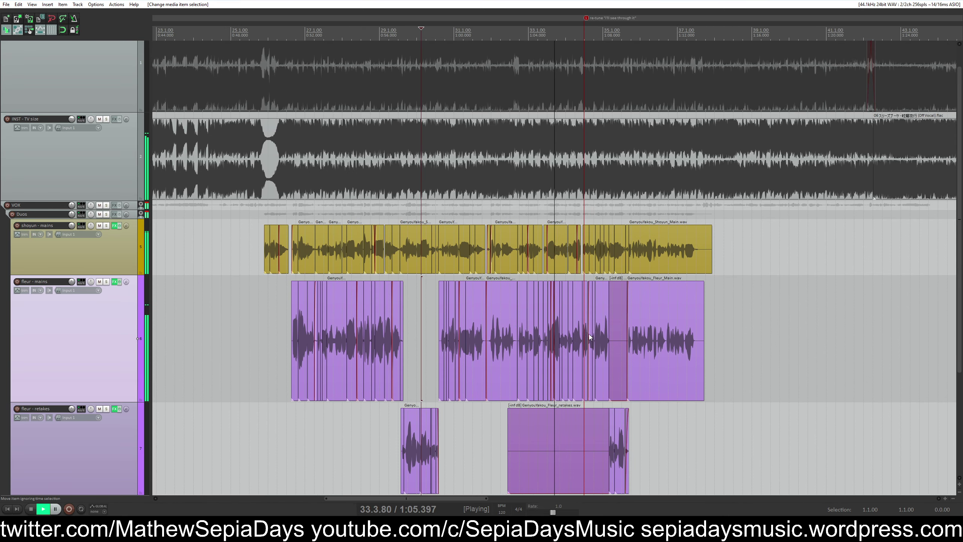
scroll(616, 293, up, 4)
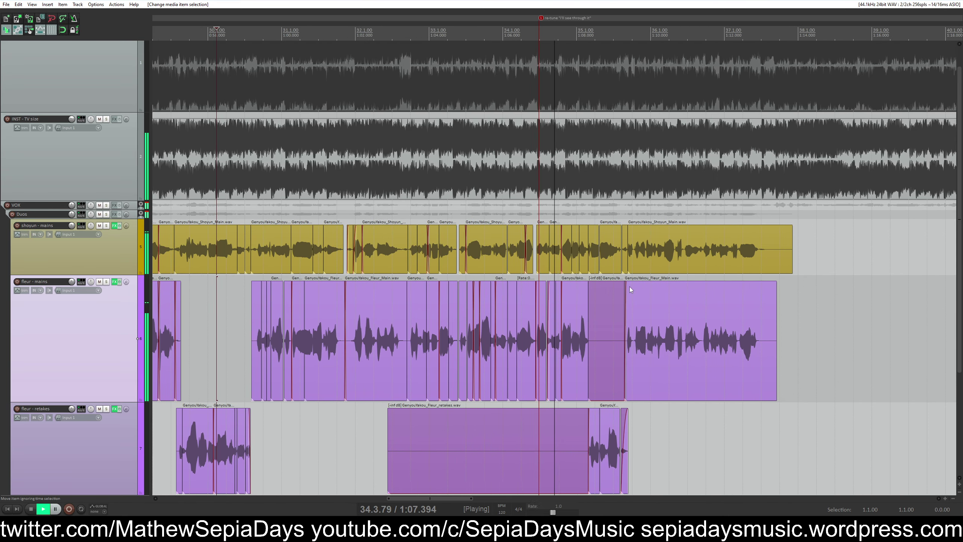
scroll(632, 310, up, 4)
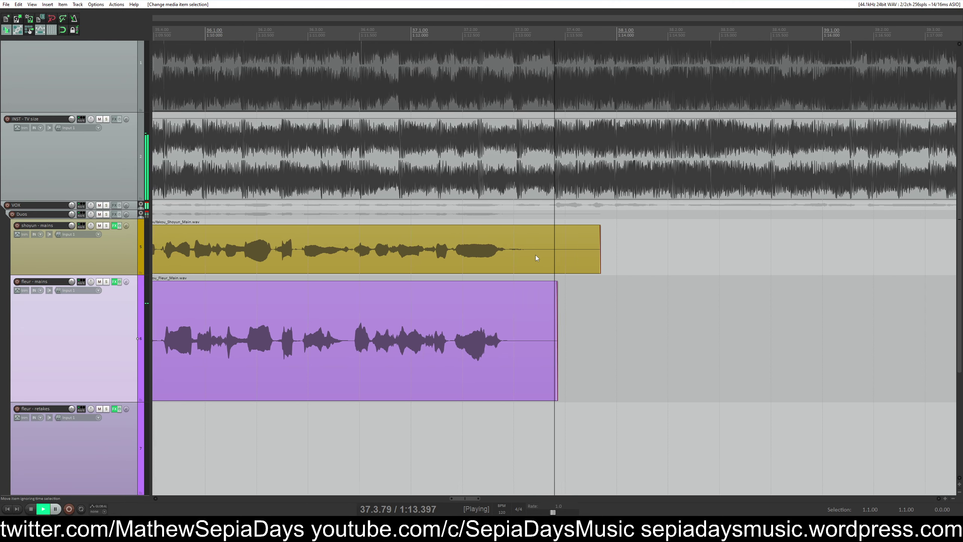
Split the final shoyun and fleur items just before 37.3 and delete their silent tails
click(493, 250)
scroll(493, 257, up, 4)
key(space)
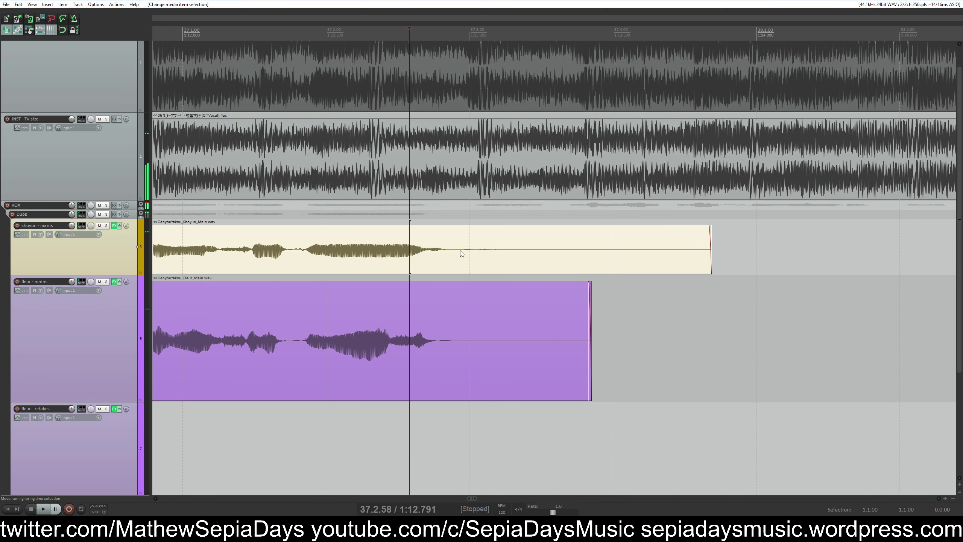
key(s)
key(Delete)
click(462, 333)
key(s)
key(Delete)
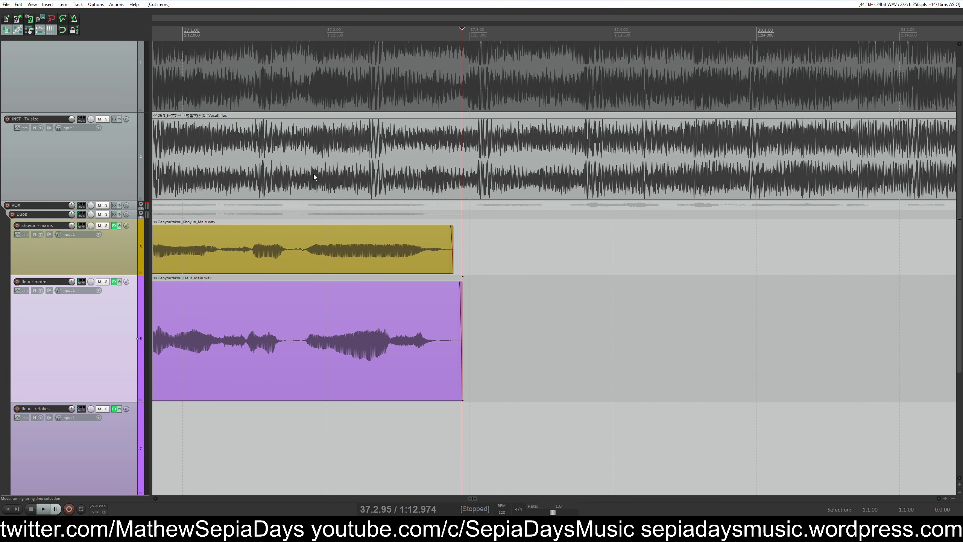
Play back the last sung note from around 37.1.89 in the mix
click(311, 177)
key(space)
key(space)
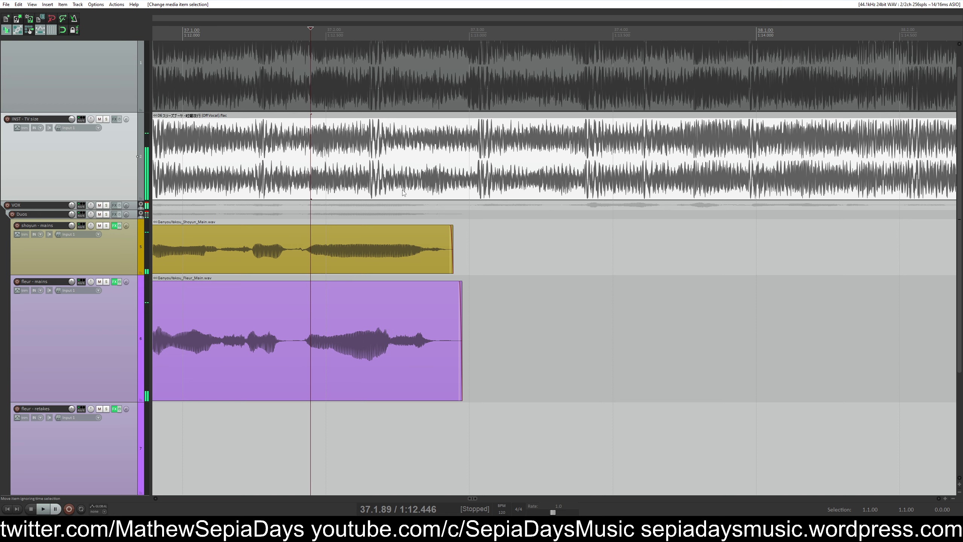
Solo the OG track and listen to how the original holds and ends the last note from around 37.1.89
scroll(112, 63, up, 1)
click(106, 47)
key(space)
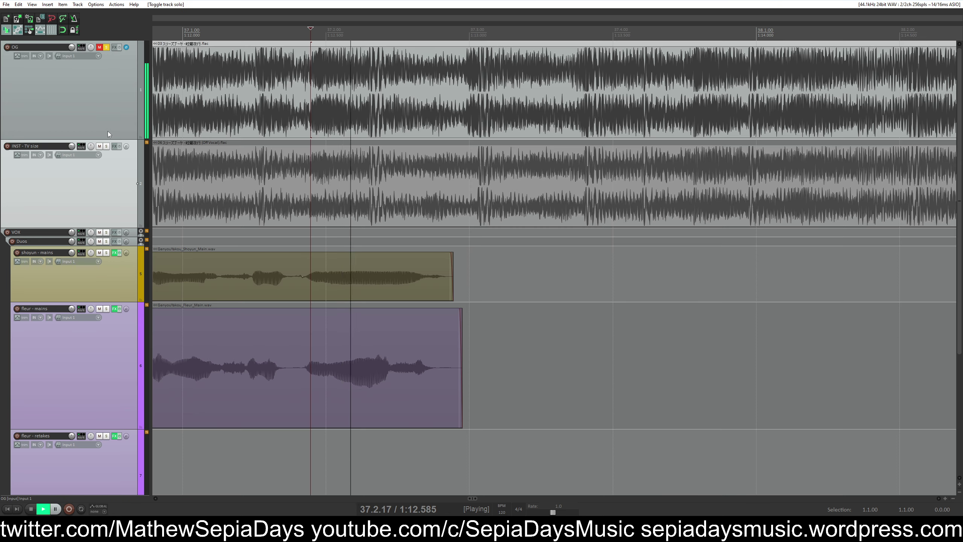
key(space)
key(space)
key(space)
click(390, 280)
key(space)
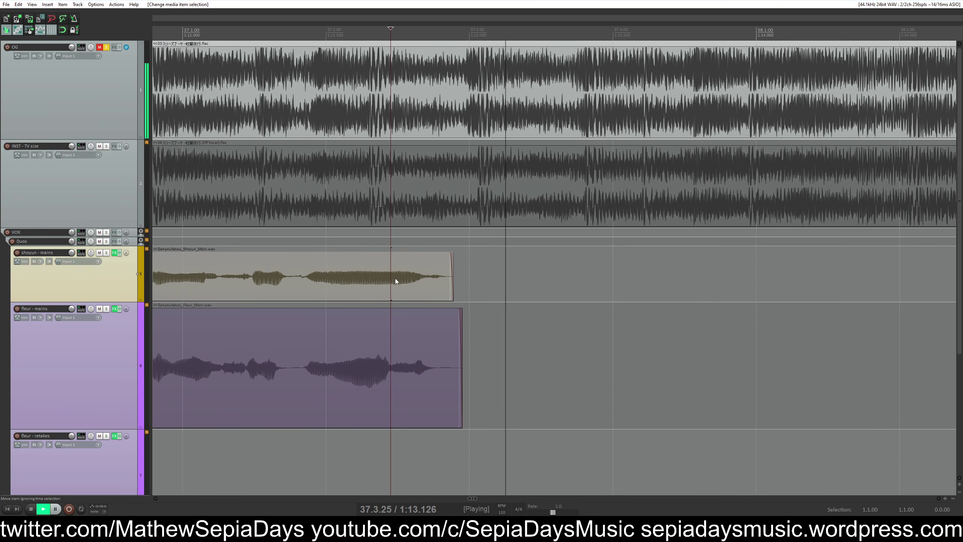
Listen to the last note's ending in the soloed OG track, then unsolo it and play the mix from 37.2.46
key(space)
key(space)
click(392, 284)
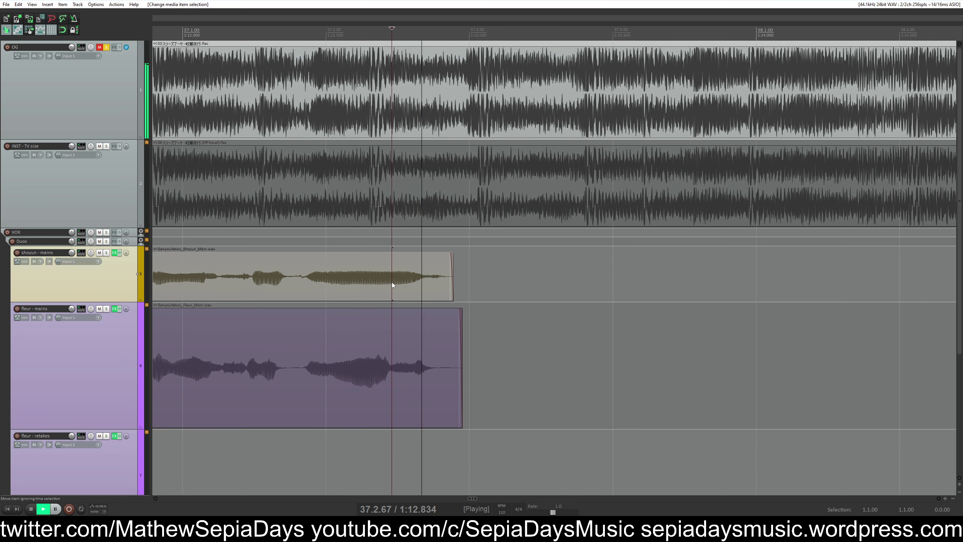
click(107, 47)
key(space)
key(space)
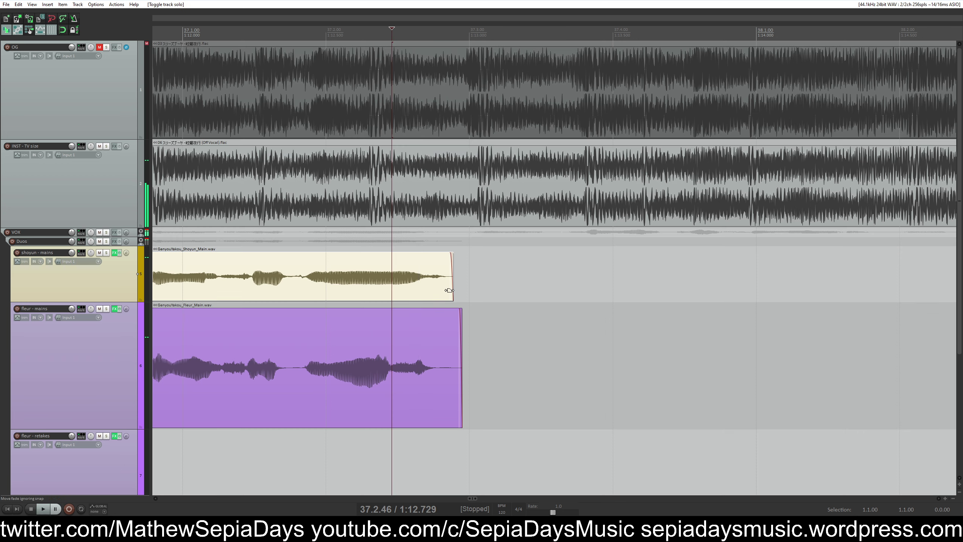
Split shoyun's last note around 37.2.22 and shift its tail slightly earlier, overlapping the preceding item
key(s)
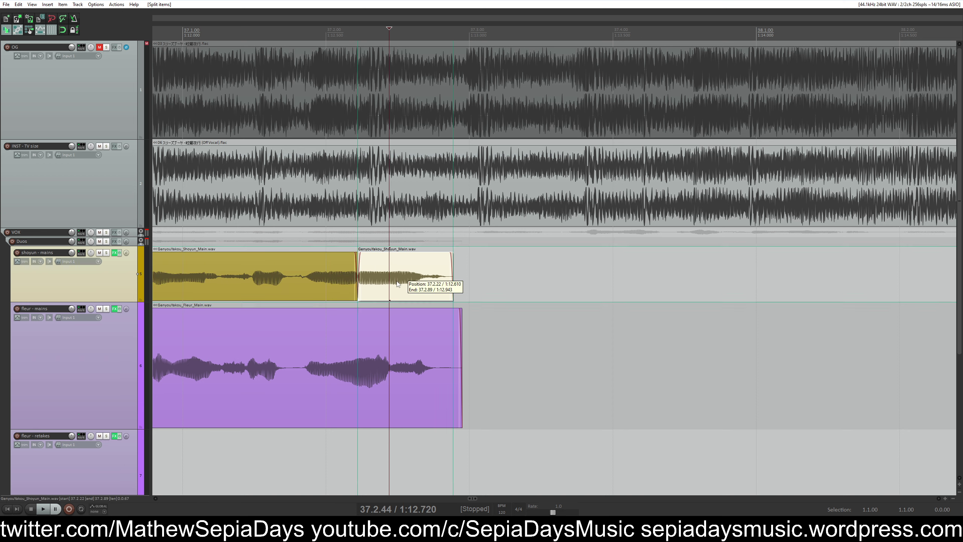
click(400, 284)
drag(419, 284, 407, 284)
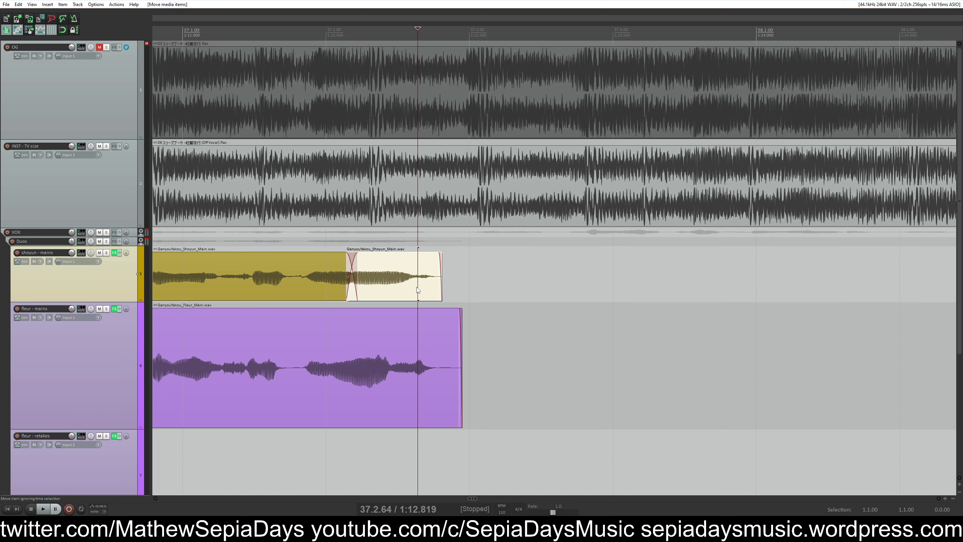
Split fleur's last note at 37.2.44 and trim the start of its tail so only the final release remains
click(390, 366)
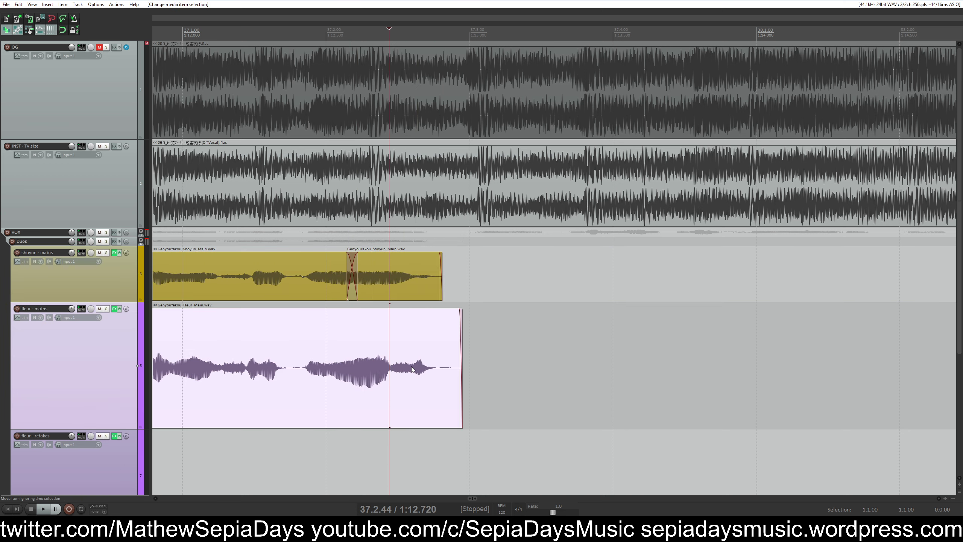
key(s)
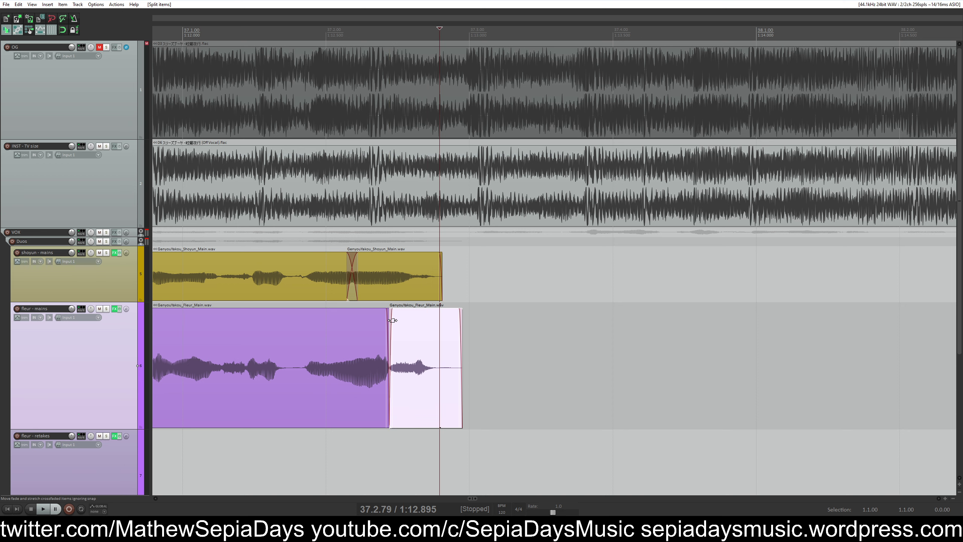
drag(391, 317, 408, 321)
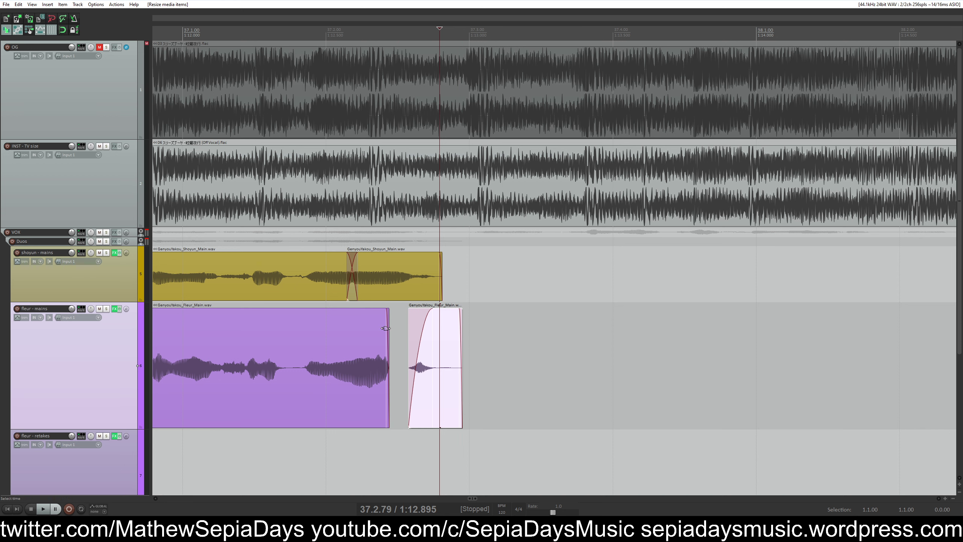
Split fleur's item just before the last note and stretch that note out to meet the trimmed tail
click(306, 368)
click(302, 374)
key(s)
drag(389, 355, 408, 352)
Play back the closing duet phrase through the start of the stretched last note
click(254, 344)
key(space)
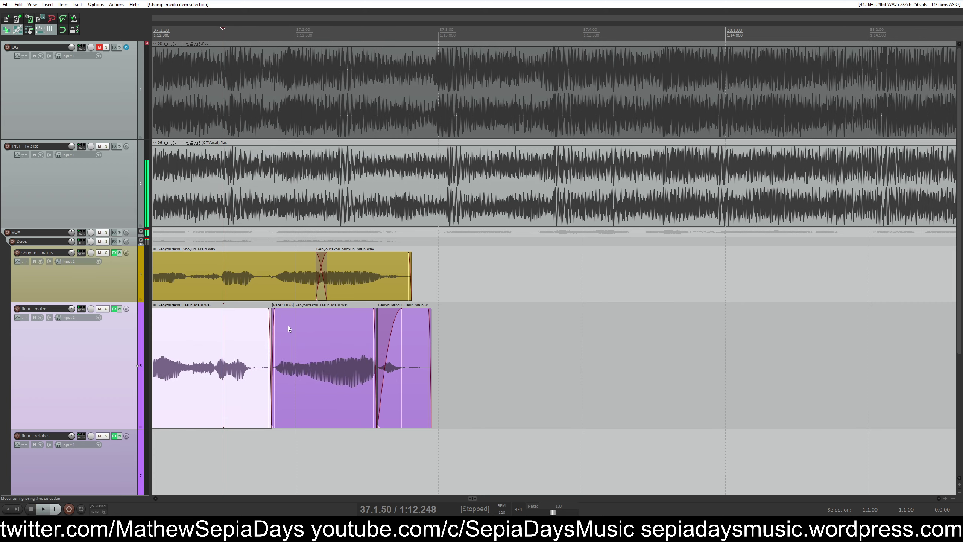
scroll(515, 343, down, 5)
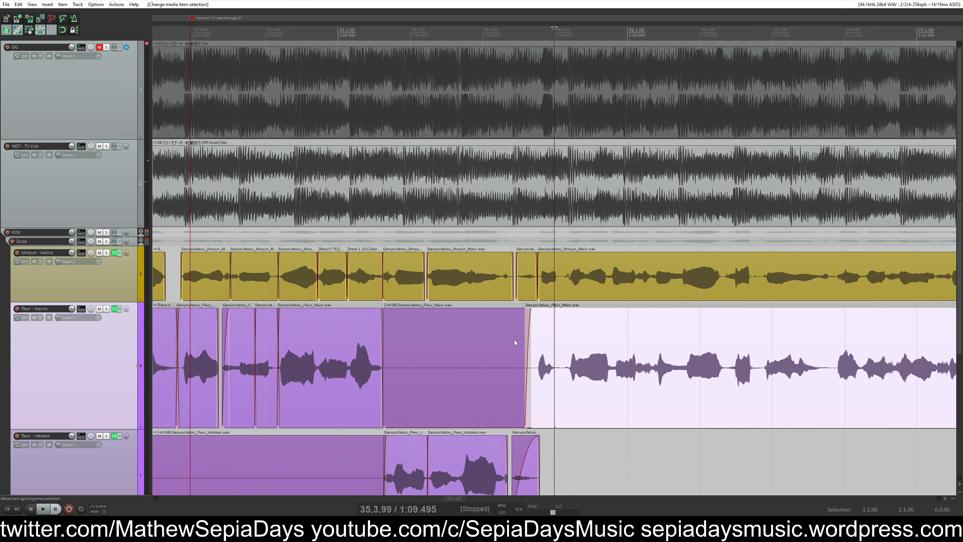
key(space)
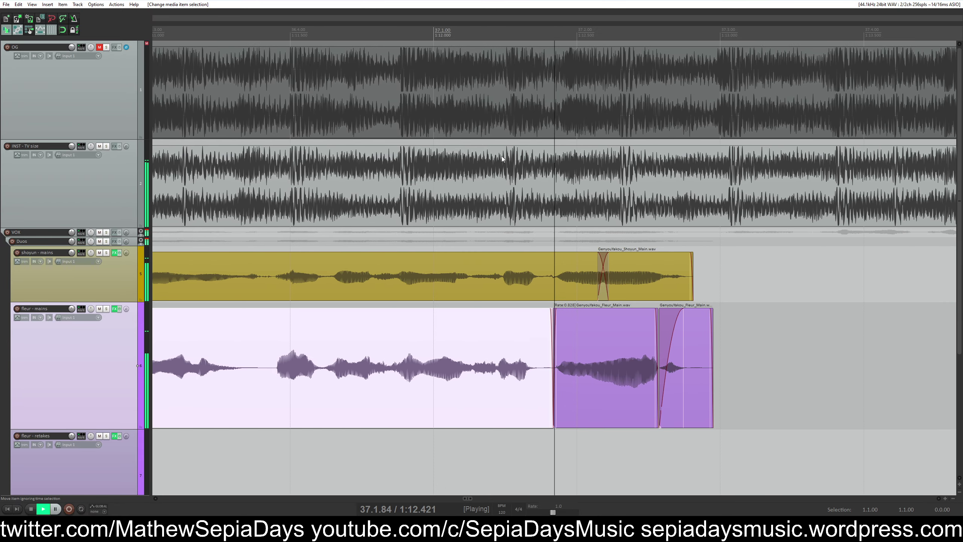
key(space)
Find the beat in the instrumental around 36.4.77 and split the shoyun item there
click(269, 224)
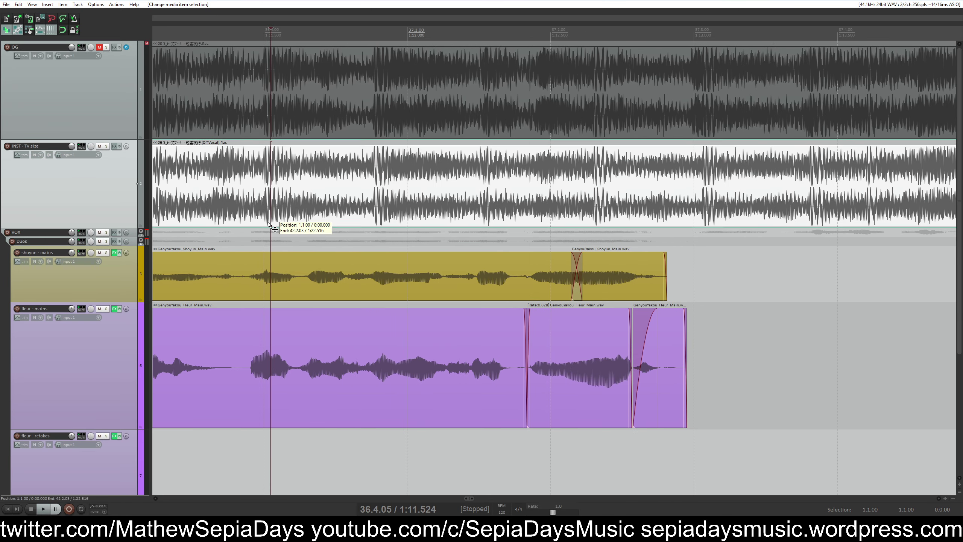
click(324, 205)
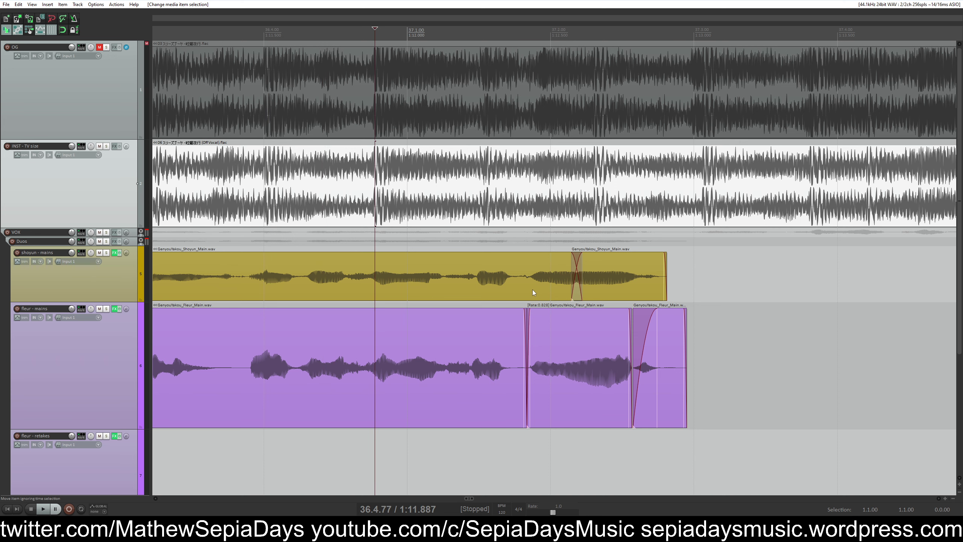
scroll(533, 292, up, 2)
click(766, 268)
key(s)
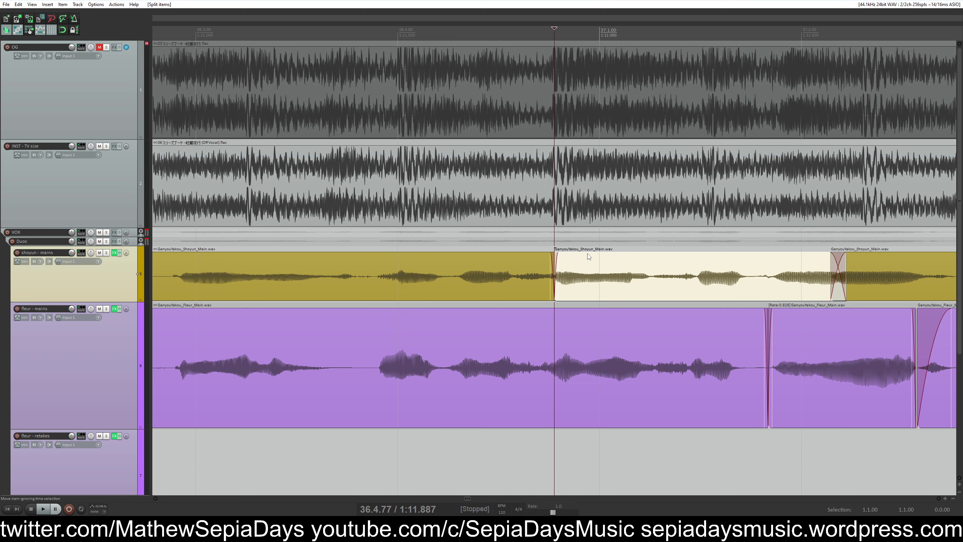
Undo the shoyun split at 36.4.77 and redo it
key(ctrl+z)
key(ctrl+z)
key(ctrl+z)
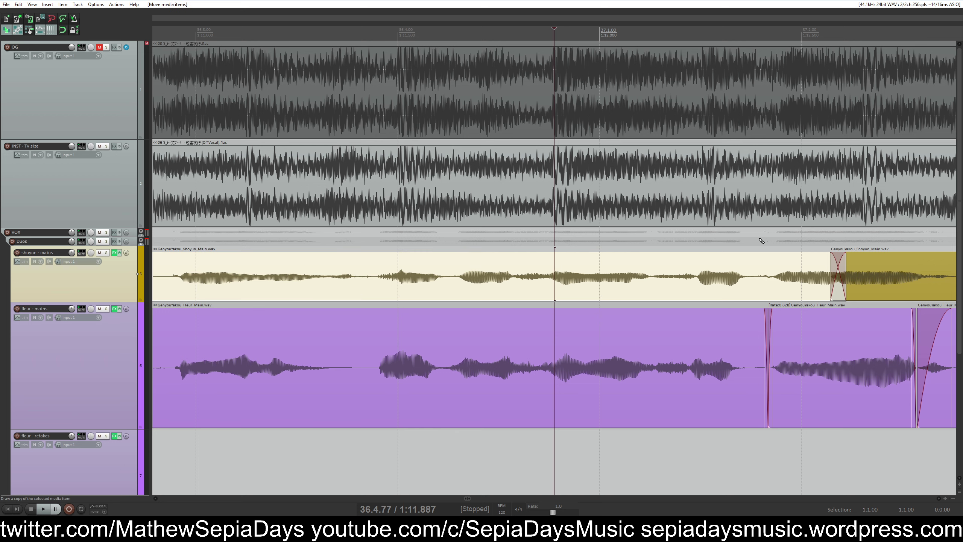
key(ctrl+shift+z)
key(ctrl+shift+z)
key(ctrl+shift+z)
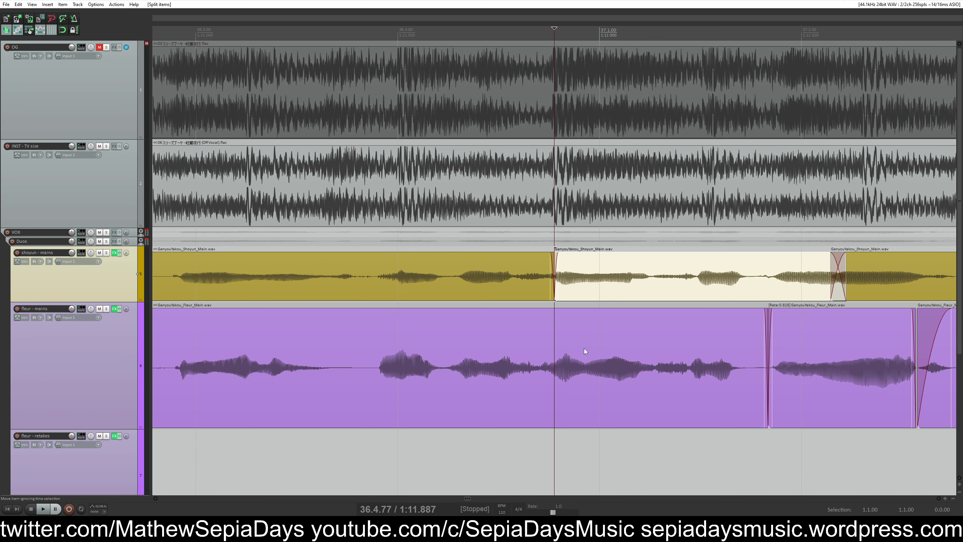
Nudge the fleur phrase and the split shoyun item slightly later to match the beat around 36.4.77
drag(585, 351, 590, 351)
drag(572, 276, 574, 274)
Isolate the syllable around 37.1.51 by splitting fleur at 37.1.37 and shoyun around 37.1.37 and 37.1.78
click(703, 220)
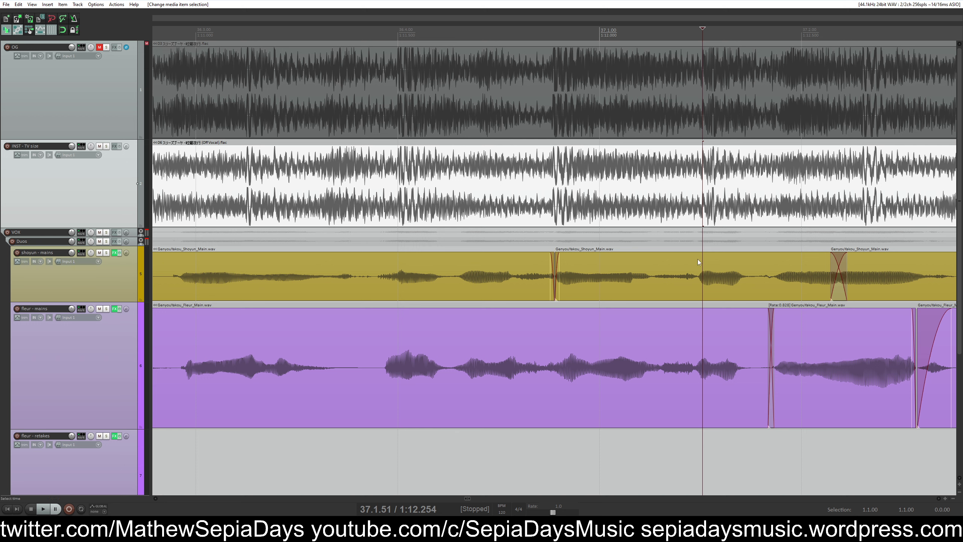
click(675, 368)
key(s)
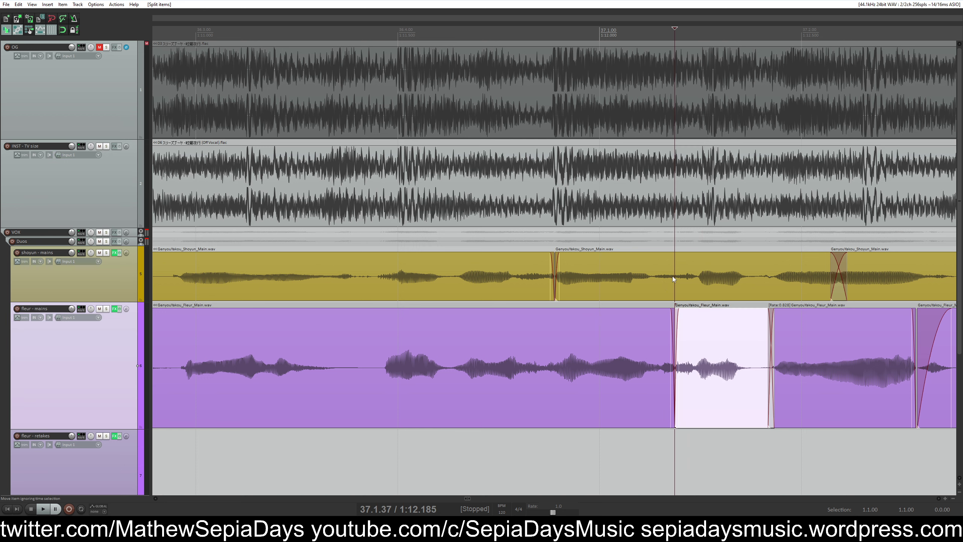
click(673, 276)
key(s)
click(709, 182)
click(759, 277)
key(s)
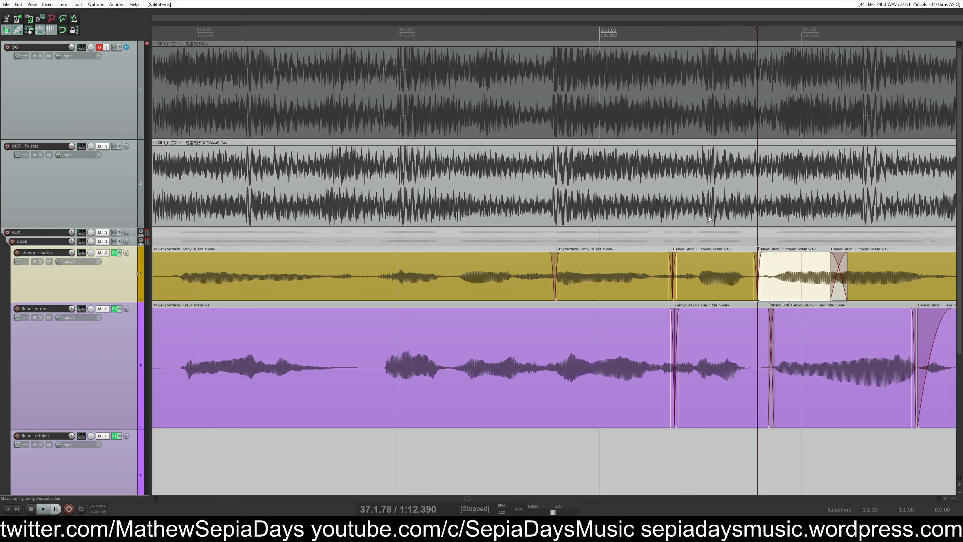
Move the isolated fleur and shoyun syllables slightly later to line up with the beat around 37.1.51
click(709, 182)
click(710, 278)
click(707, 370)
drag(707, 370, 680, 350)
drag(674, 274, 677, 274)
Play back the realigned syllables from just before 36.4 to the end of the phrase
click(402, 212)
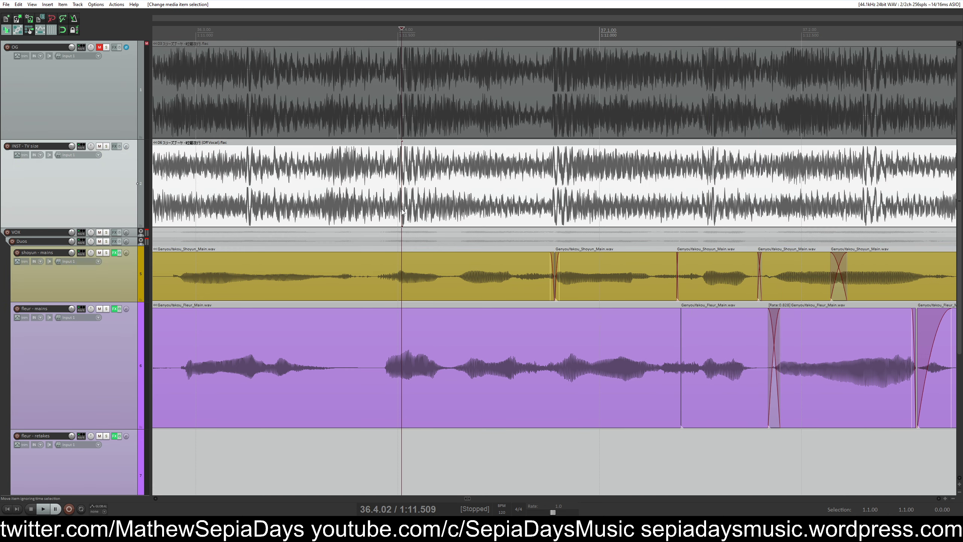
click(387, 343)
key(space)
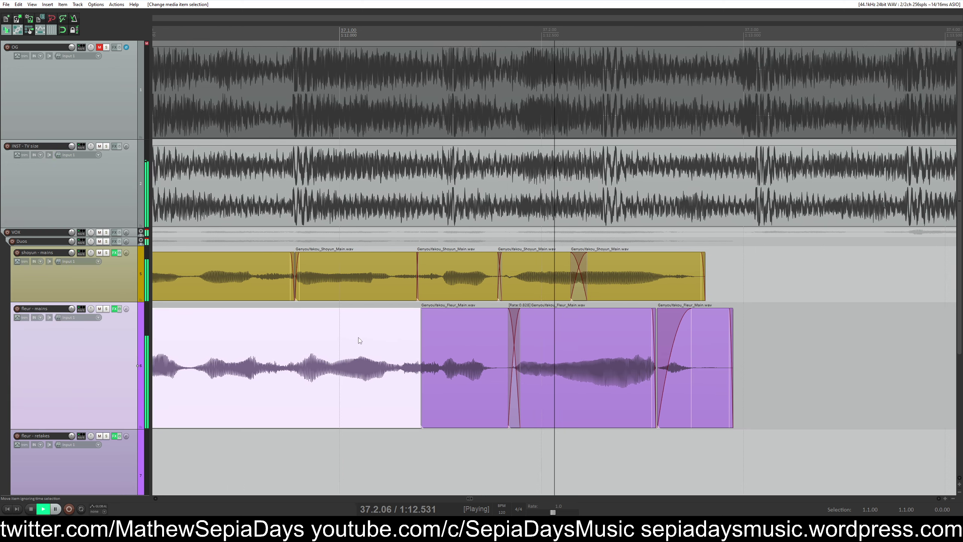
key(space)
key(space)
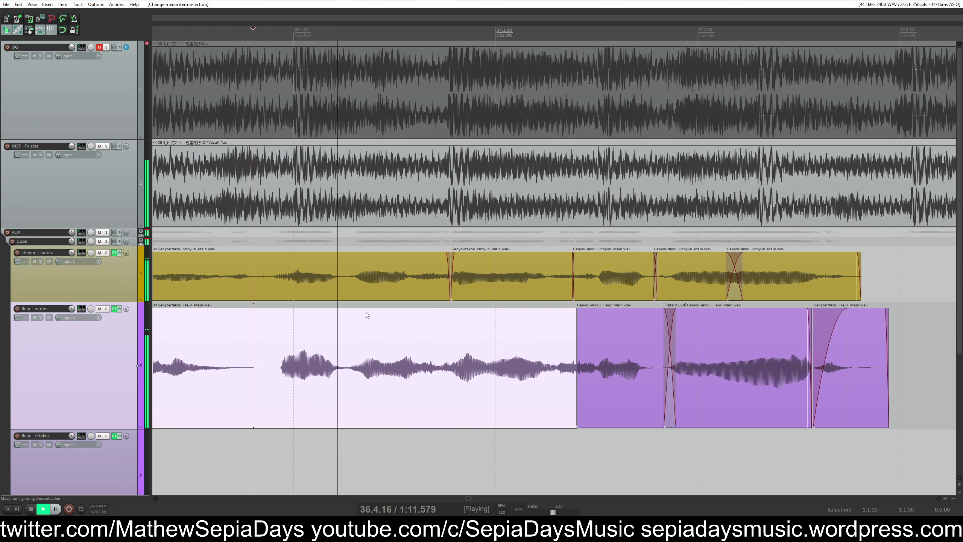
key(space)
Split the shoyun note around 37.1.26 and stretch it to a rate of 0.871, closing up to the following syllable
click(491, 285)
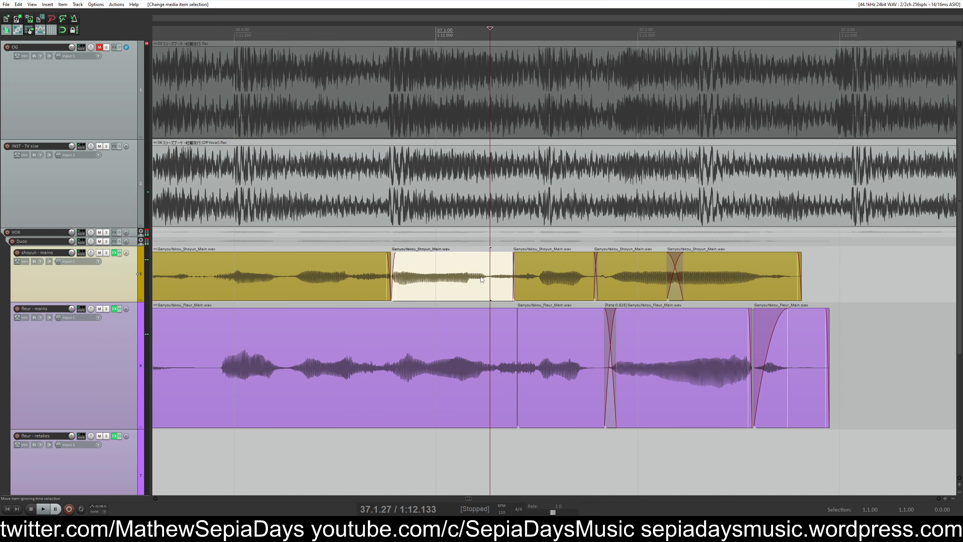
click(489, 276)
key(s)
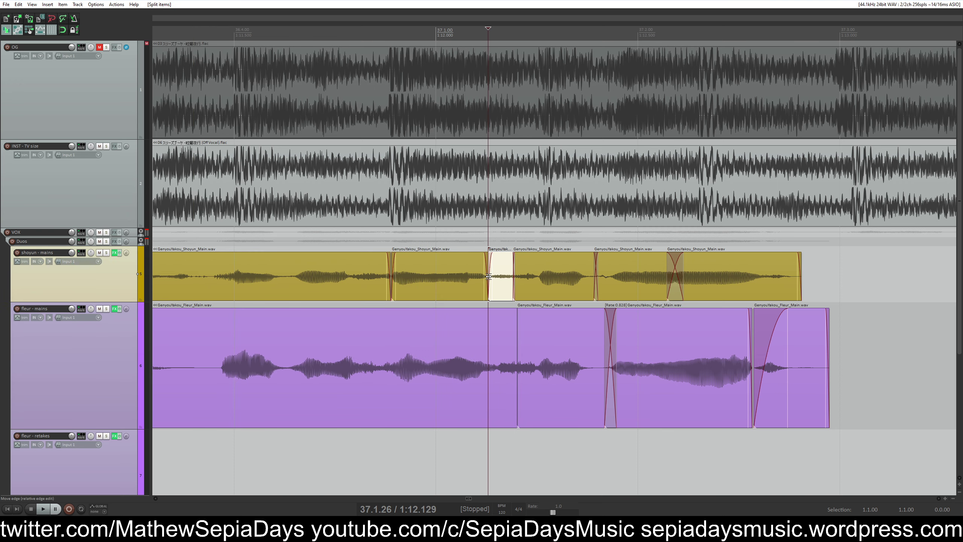
drag(488, 284, 504, 269)
click(492, 282)
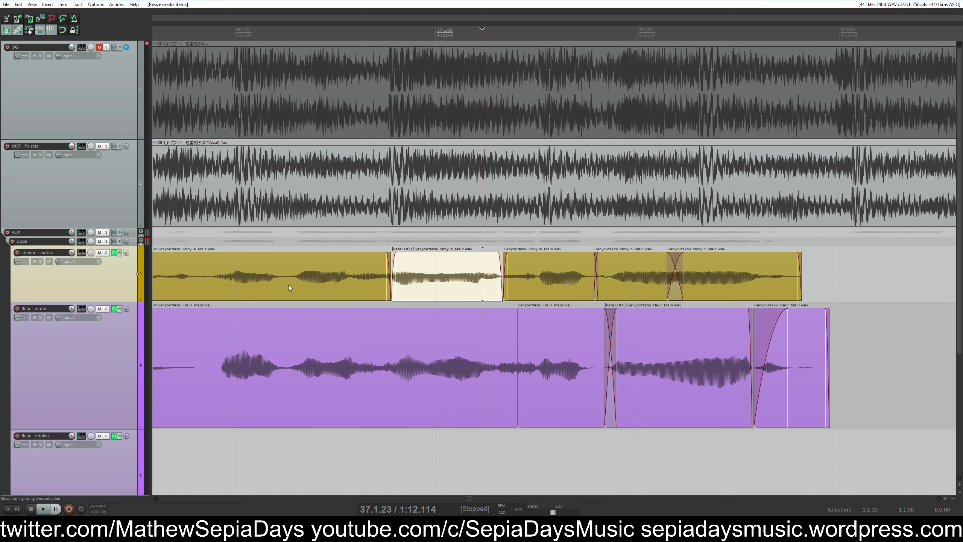
Play back the duet's ending from around 36.4, and again from around 36.2
click(262, 288)
key(space)
scroll(271, 288, down, 8)
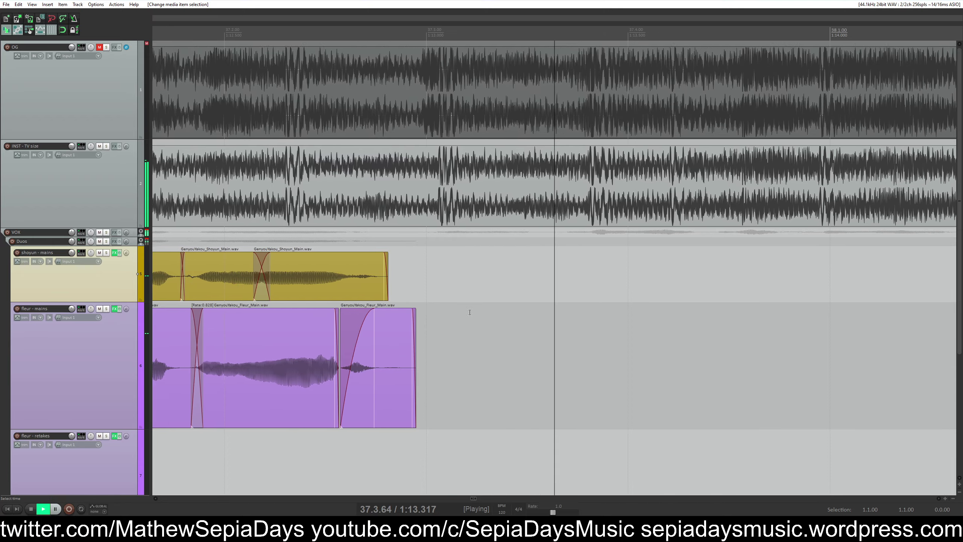
key(space)
click(363, 315)
scroll(429, 297, up, 6)
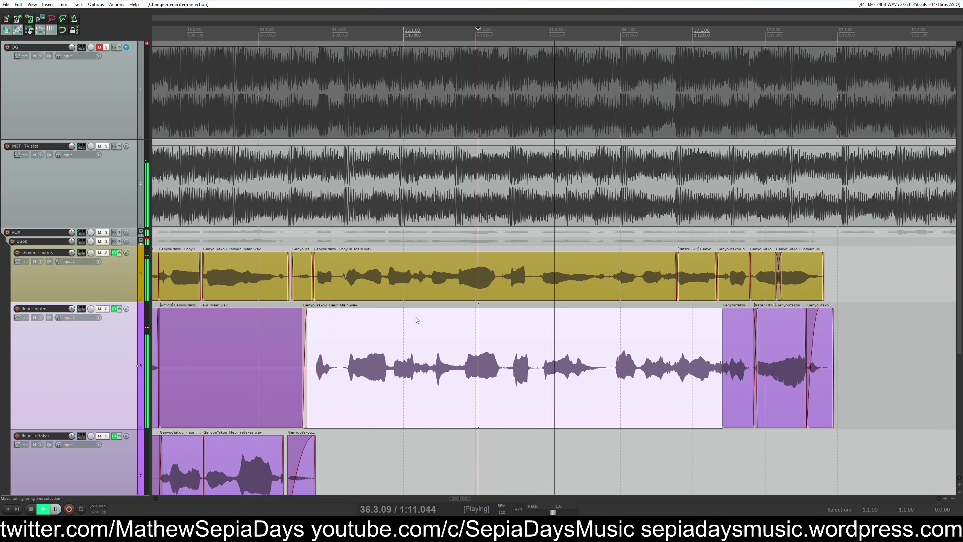
click(428, 297)
scroll(327, 220, up, 4)
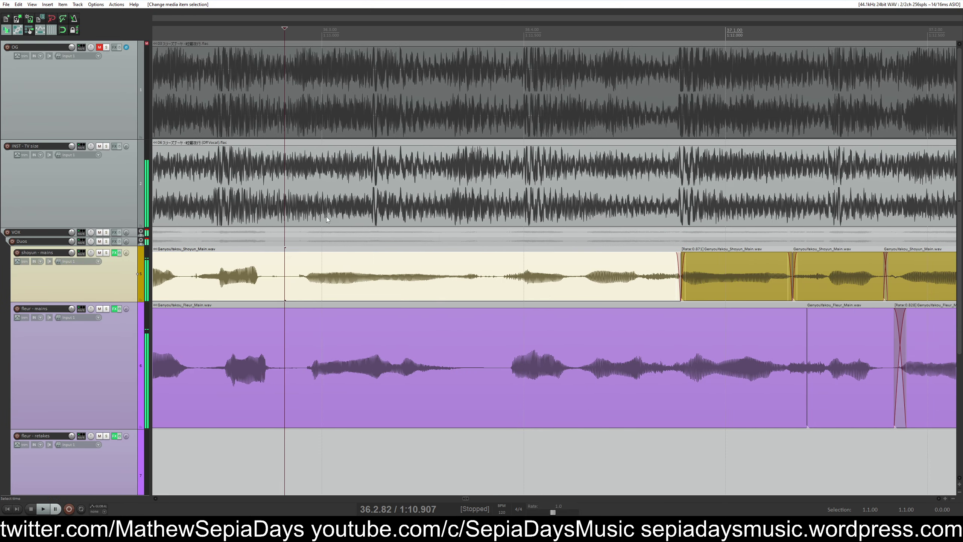
Compare the note starting around 36.2.91 in the mix and in the soloed OG track, then unsolo OG
click(304, 105)
key(space)
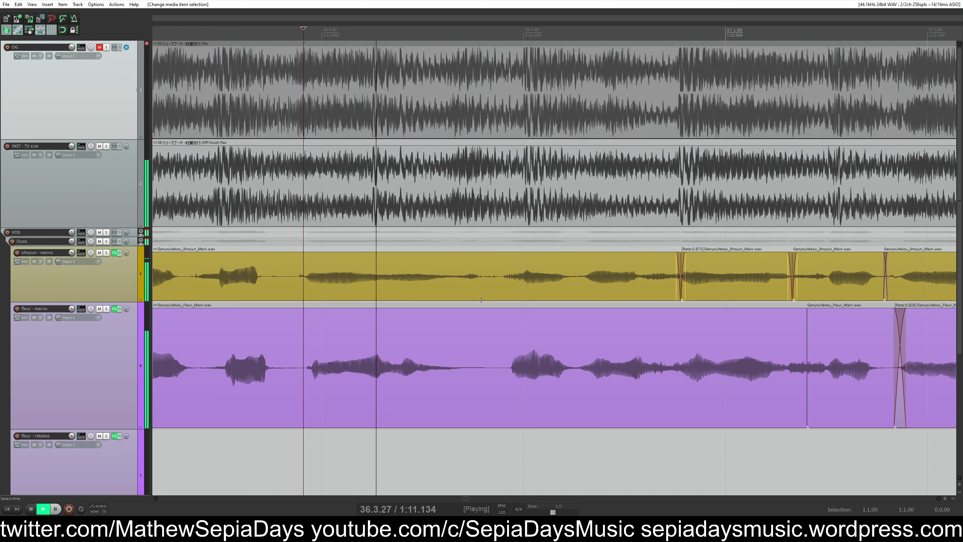
key(space)
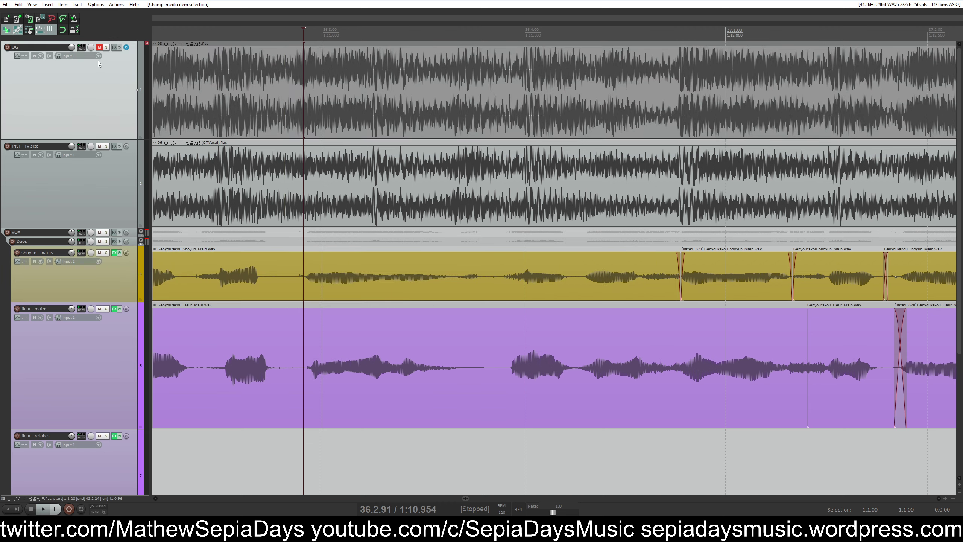
click(106, 47)
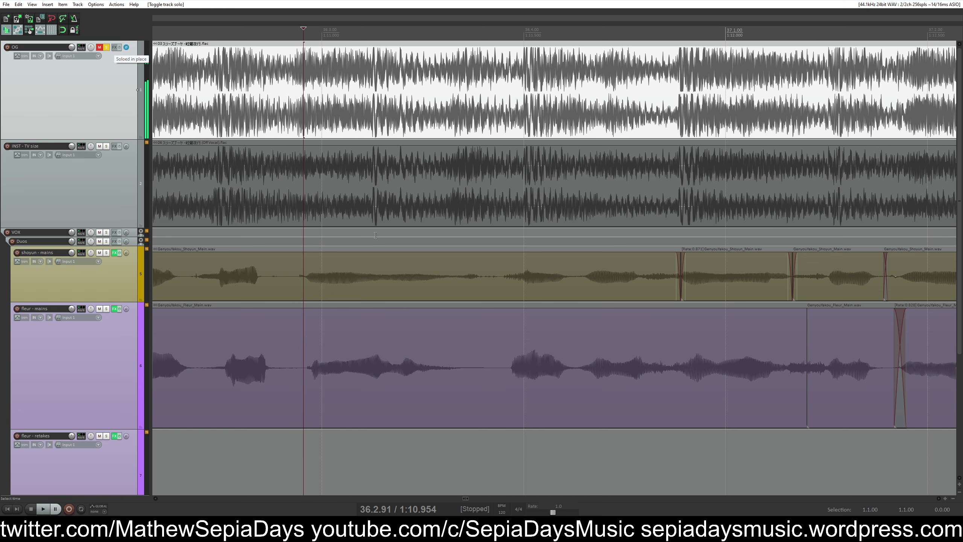
click(398, 277)
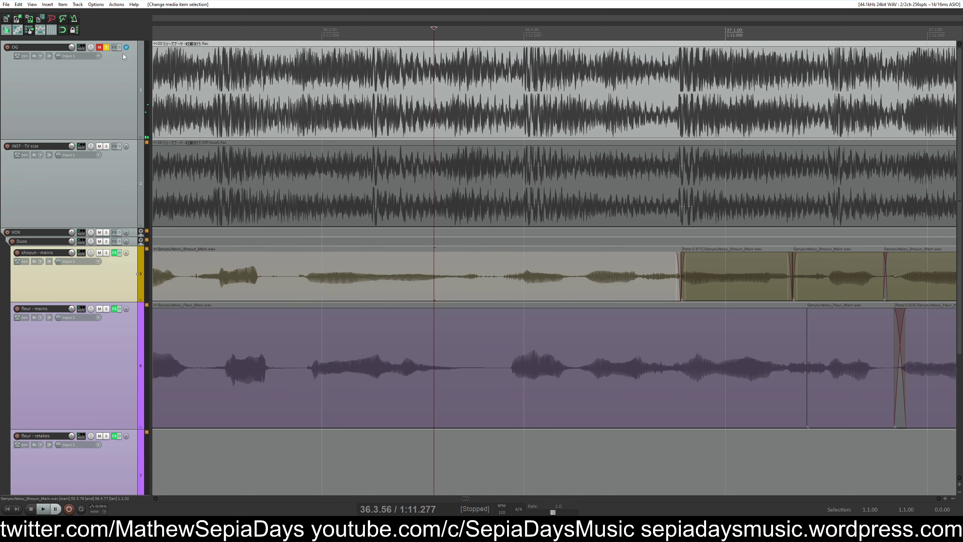
click(108, 48)
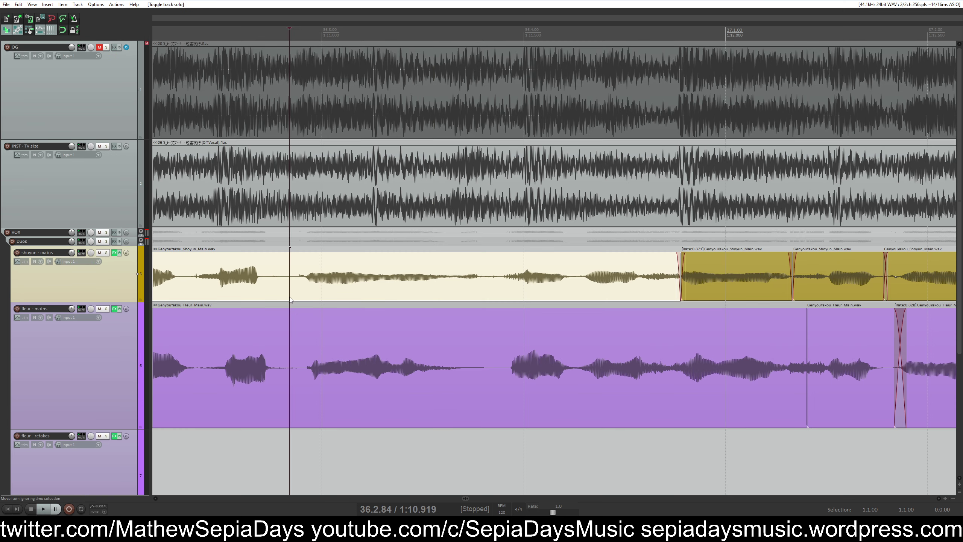
Isolate the sustained note in both vocals with splits at 36.2.84 and around 36.3.83
key(s)
click(305, 376)
click(498, 279)
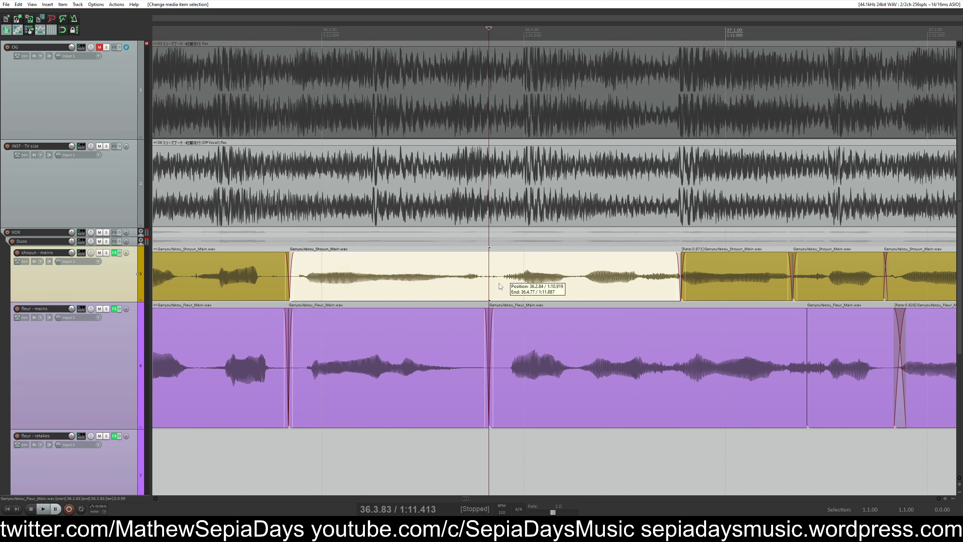
key(s)
Move the isolated shoyun and fleur notes slightly earlier so they start around 36.2.90
click(302, 123)
drag(329, 270, 327, 270)
drag(319, 332, 314, 332)
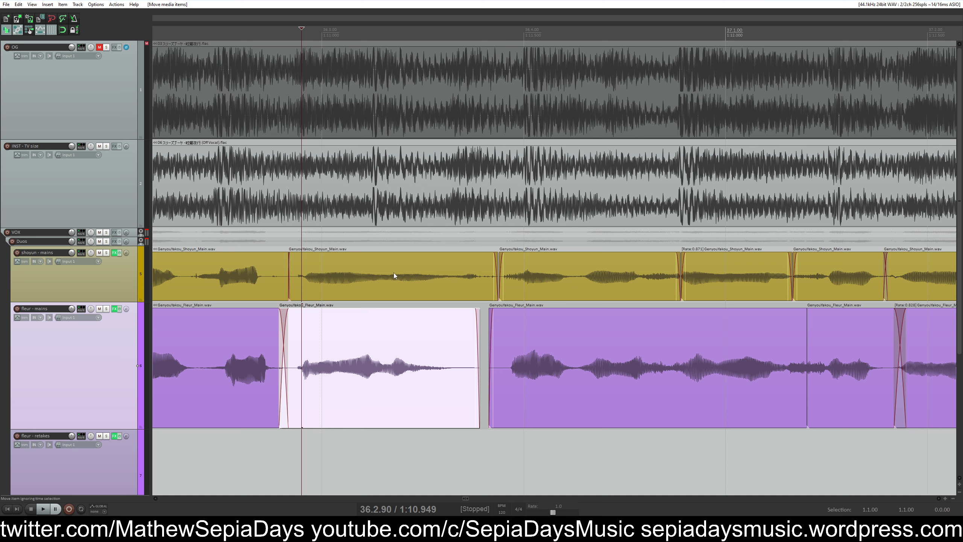
Shorten shoyun's sustained note by splitting it around 36.3.21, deleting the short middle slice and moving the remainder earlier into a crossfade
click(372, 283)
key(s)
click(370, 279)
click(365, 281)
key(s)
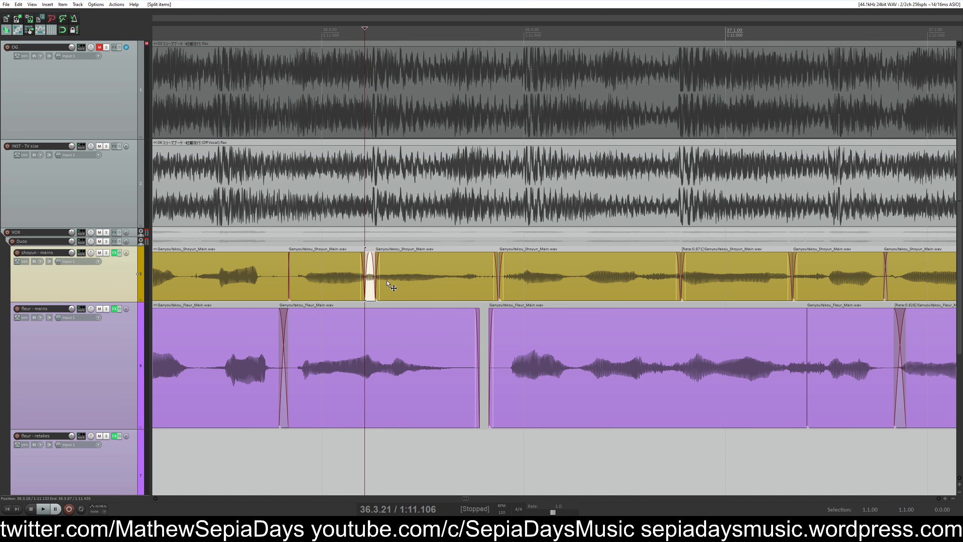
click(388, 284)
key(s)
key(Delete)
mouse_move(369, 284)
mouse_down()
mouse_move(419, 287)
mouse_move(381, 287)
mouse_up()
click(430, 286)
Play back the edited note from 36.2.79, and again from the phrase start in bar 35
click(281, 291)
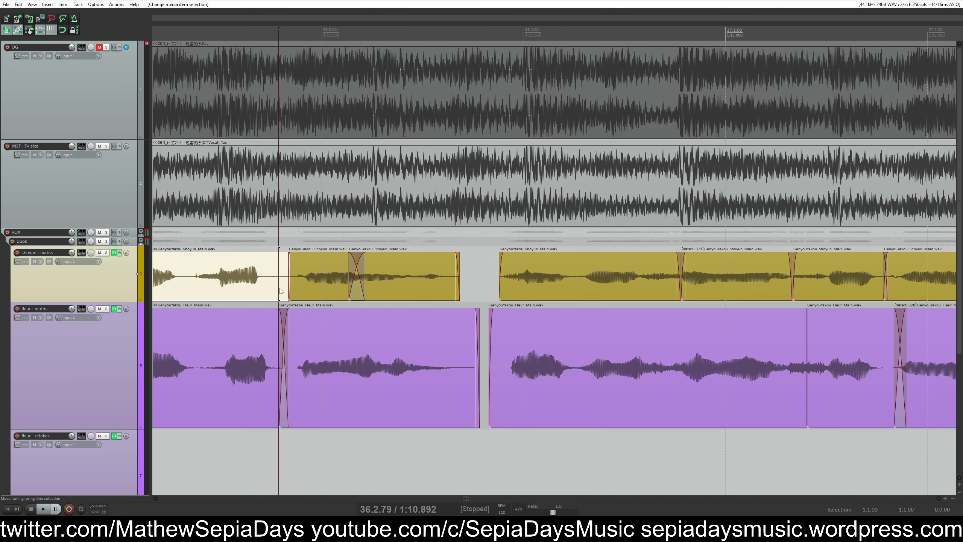
key(space)
scroll(281, 282, down, 5)
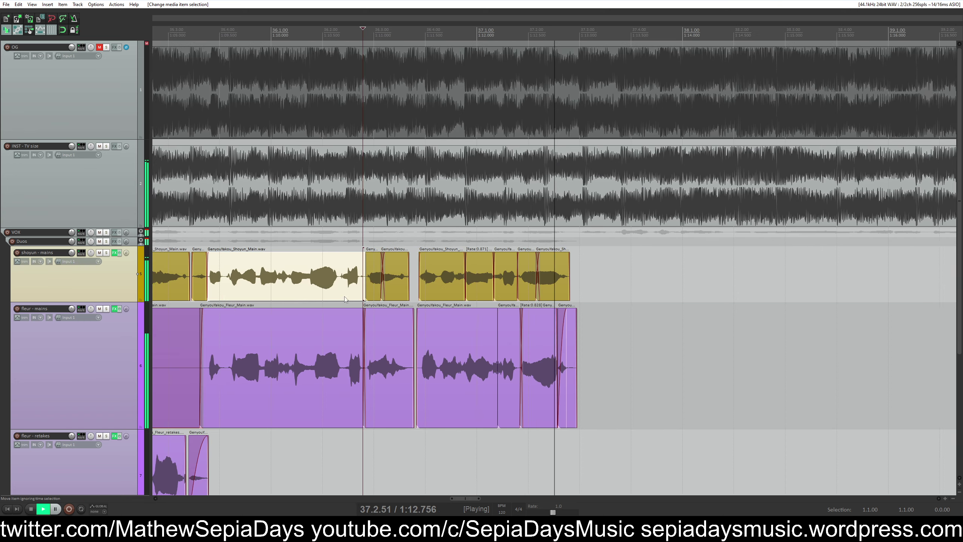
click(196, 281)
scroll(398, 243, up, 4)
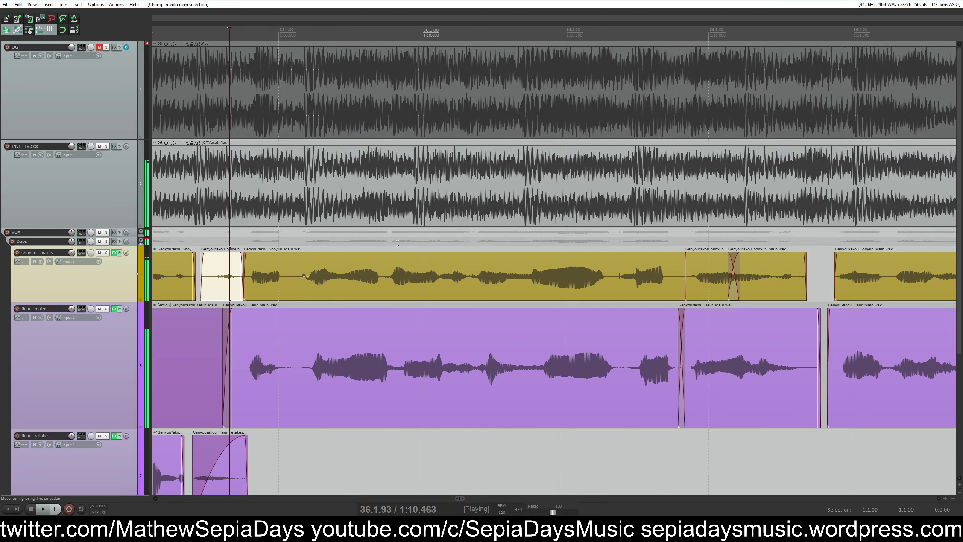
key(space)
key(space)
Split fleur's phrase around 36.1.31 and move the part after it earlier so its sustained note starts around 36.1.72
click(253, 120)
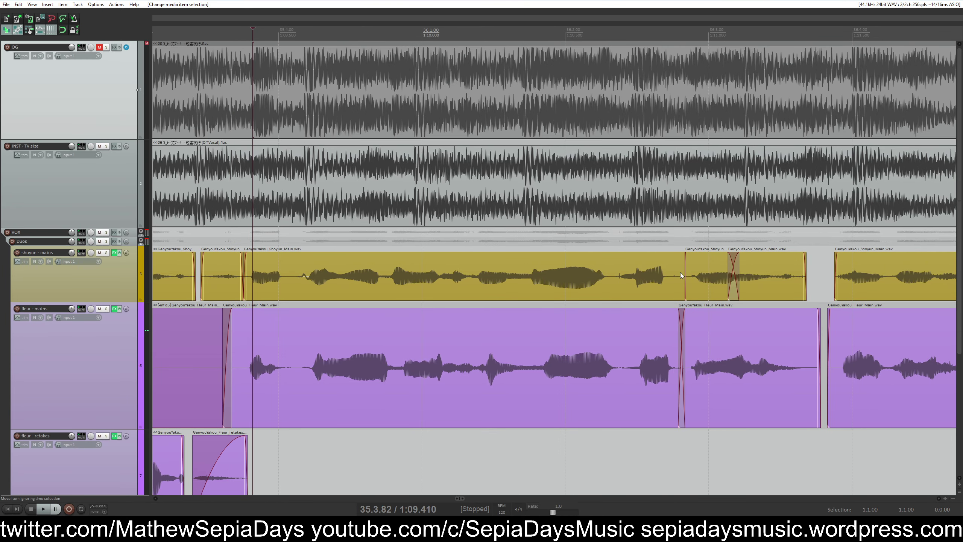
click(637, 218)
scroll(569, 341, up, 2)
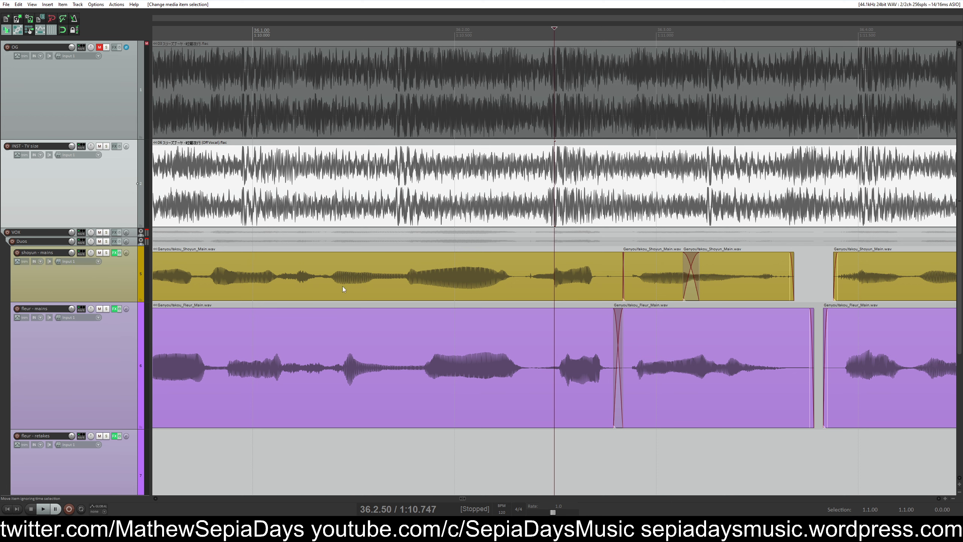
click(318, 370)
key(s)
click(401, 218)
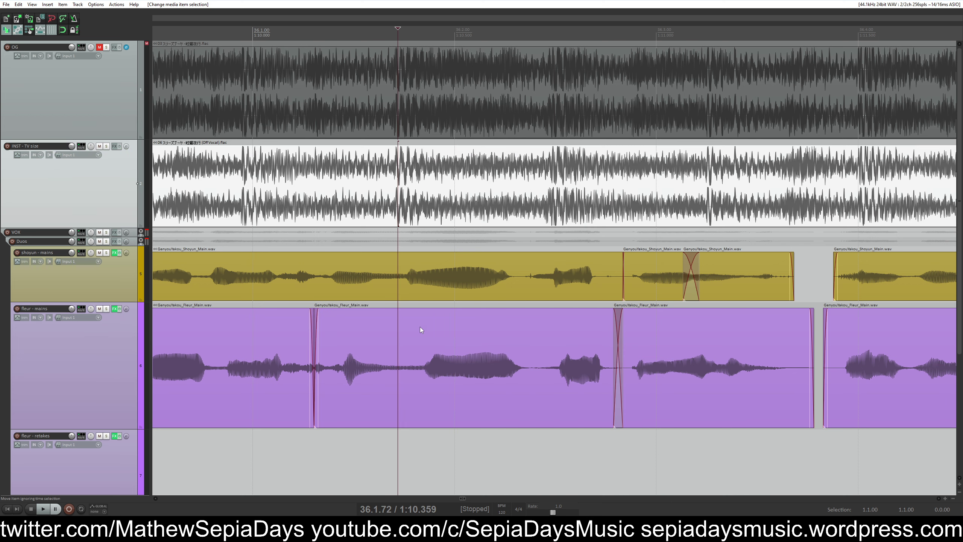
drag(417, 337, 394, 337)
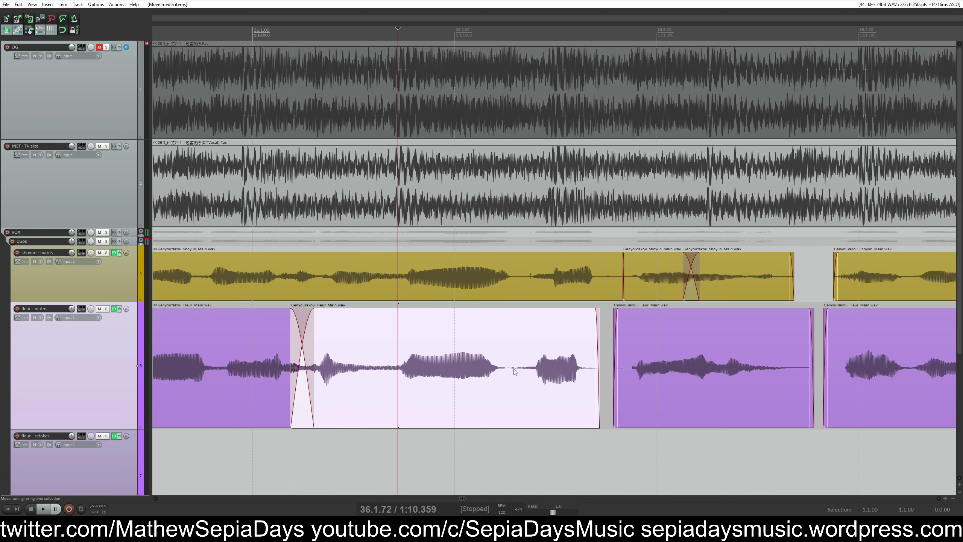
Split off the short note in both vocals around 36.2.3 and move each to start around 36.2.47
click(510, 371)
key(s)
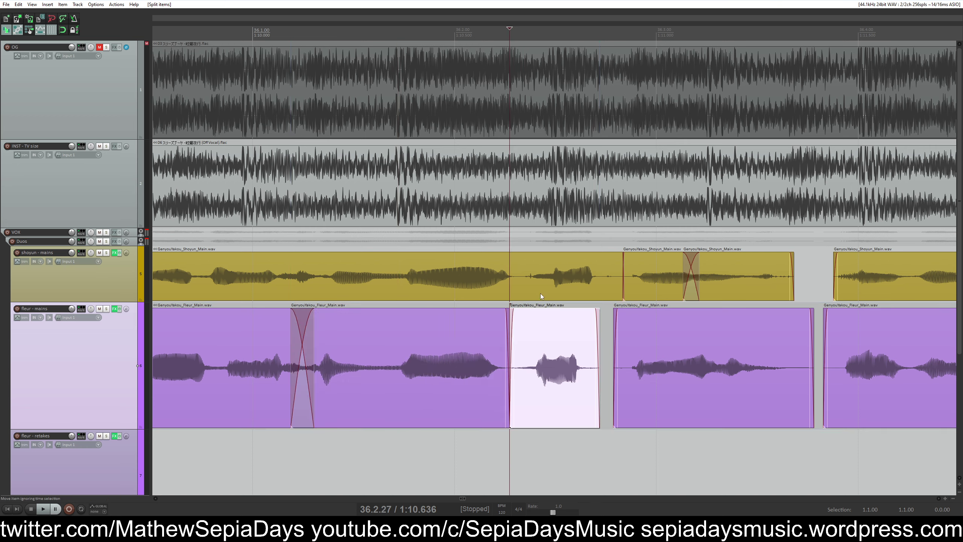
click(555, 277)
drag(549, 366, 563, 366)
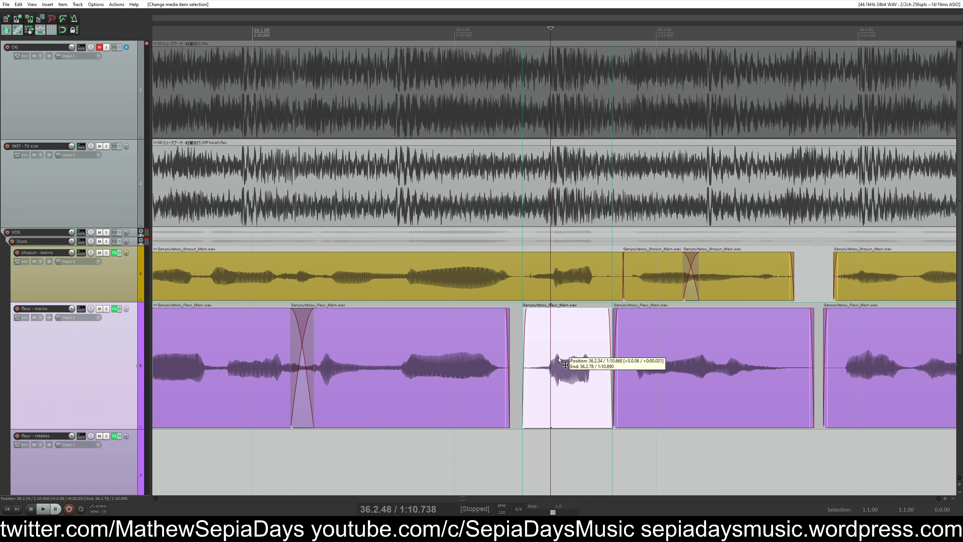
click(527, 280)
key(s)
drag(552, 279, 548, 279)
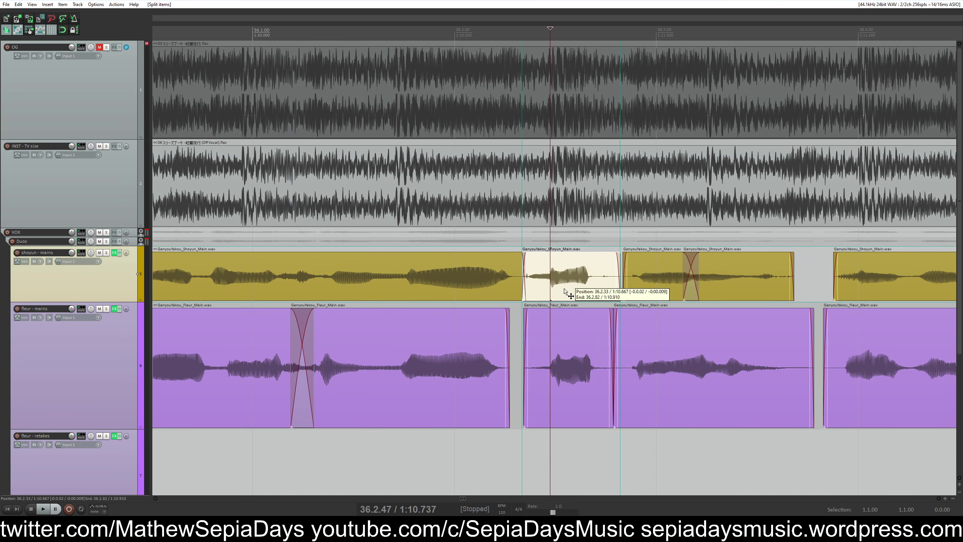
Move shoyun's preceding phrase slightly earlier so its sustained note lines up with fleur's around 36.1.72
drag(404, 286, 413, 281)
double_click(427, 288)
key(Escape)
click(399, 272)
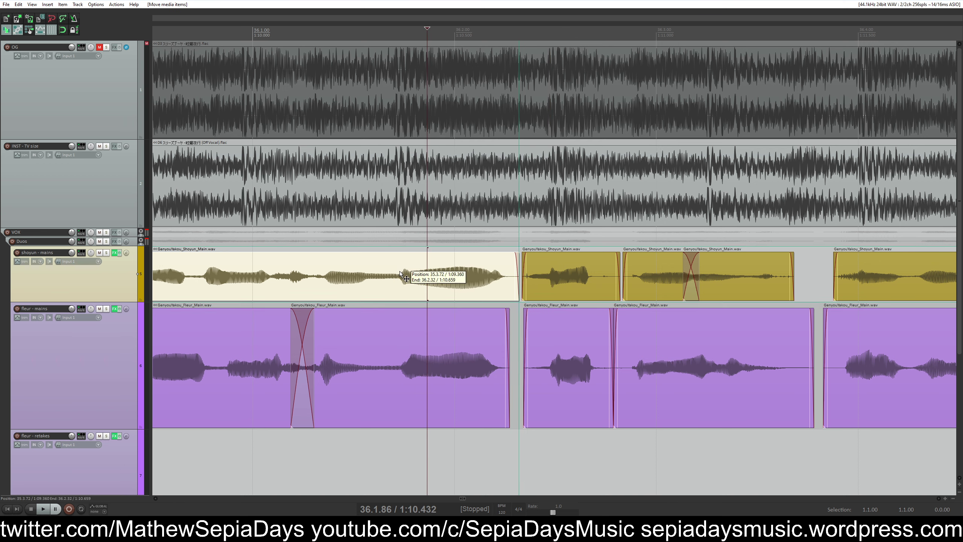
Split shoyun's phrase around 36.1.18 and nudge the earlier part slightly later against the beat at 35.4.79
click(322, 278)
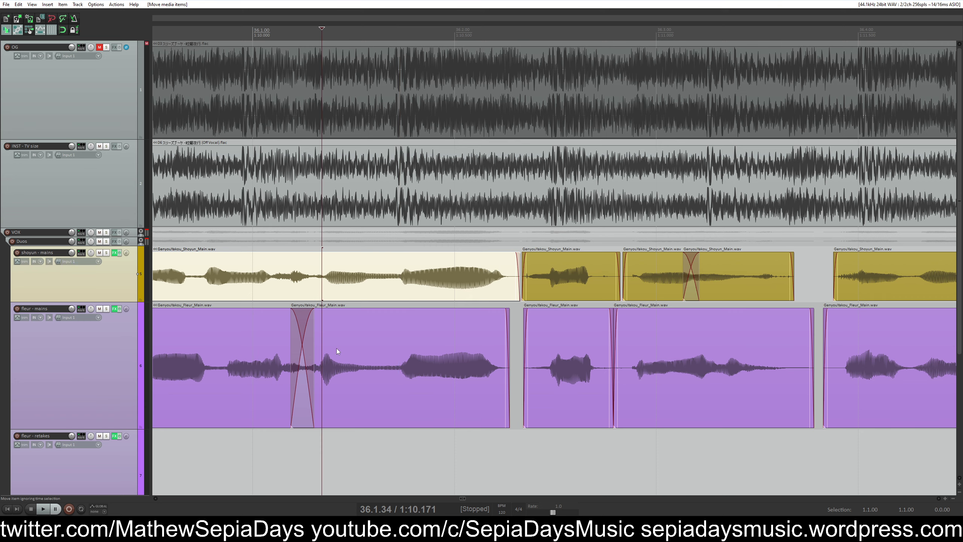
click(280, 272)
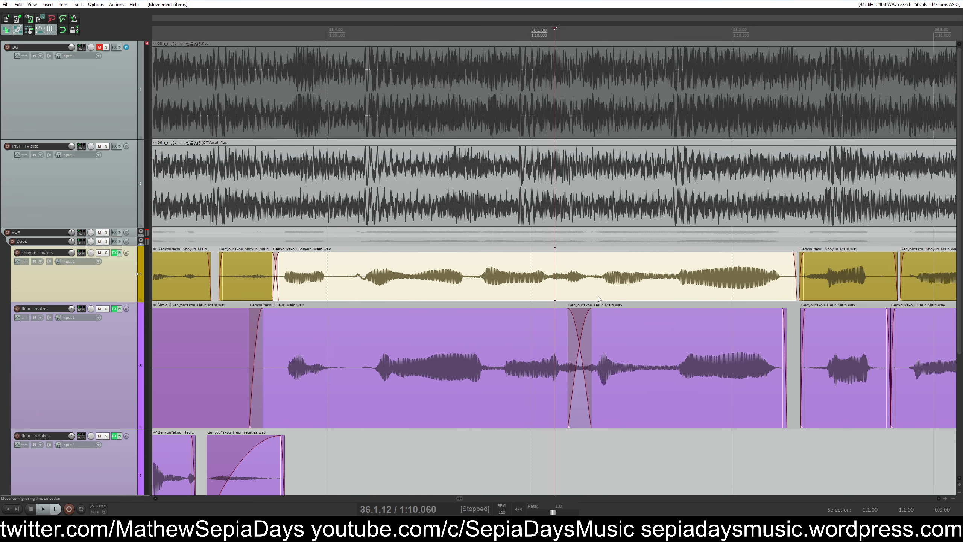
key(s)
click(368, 212)
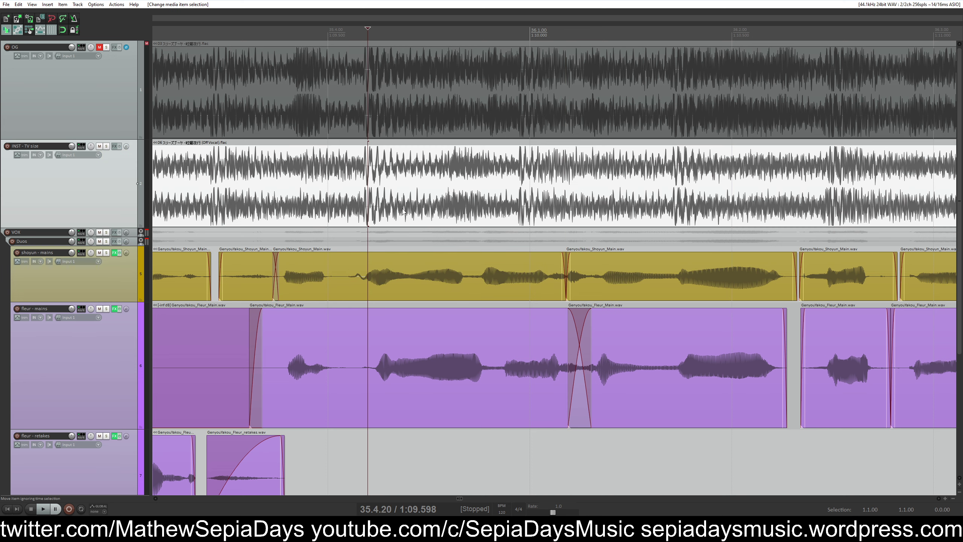
click(489, 186)
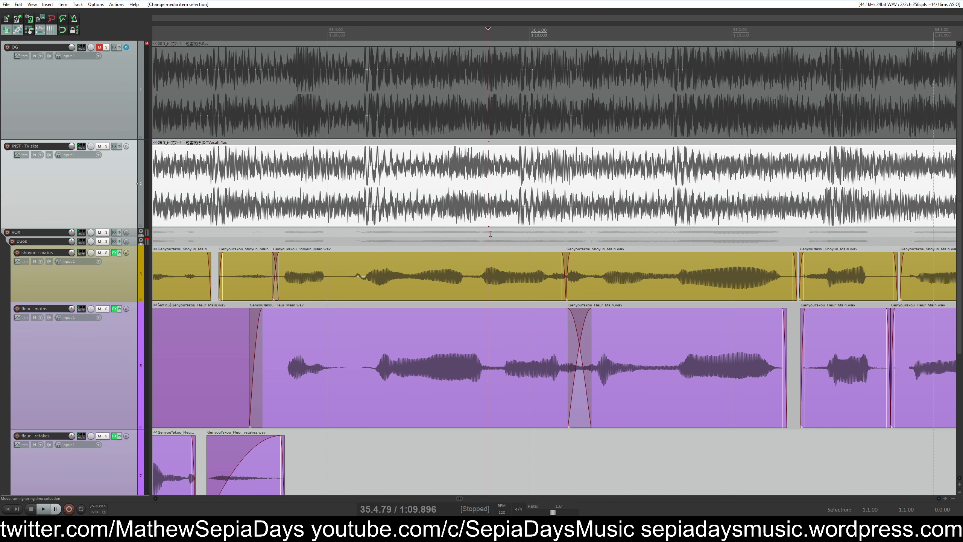
click(495, 266)
drag(495, 266, 496, 267)
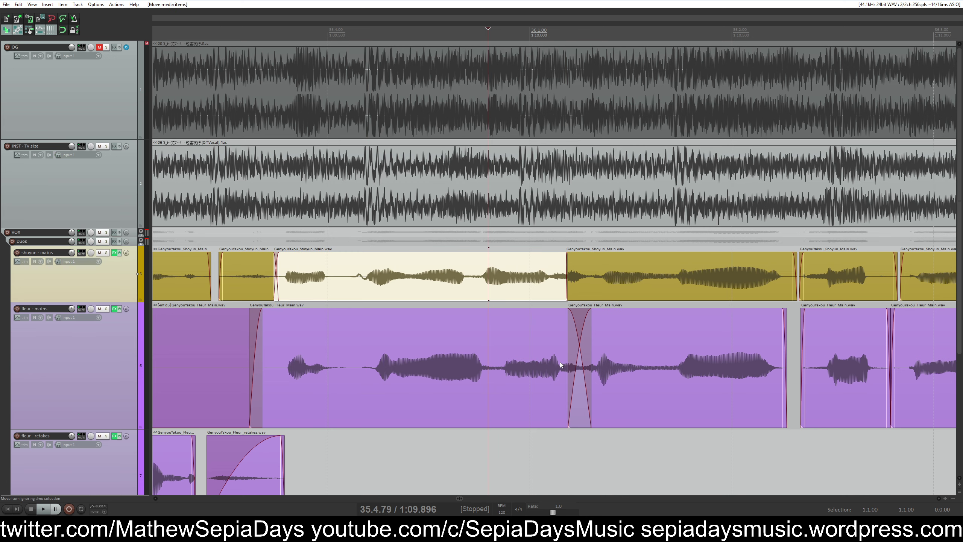
Split fleur's phrase around 36.1.09 and move the preceding part earlier so its last note starts around 35.4.78
click(547, 371)
click(542, 279)
drag(516, 373, 490, 364)
key(s)
click(489, 274)
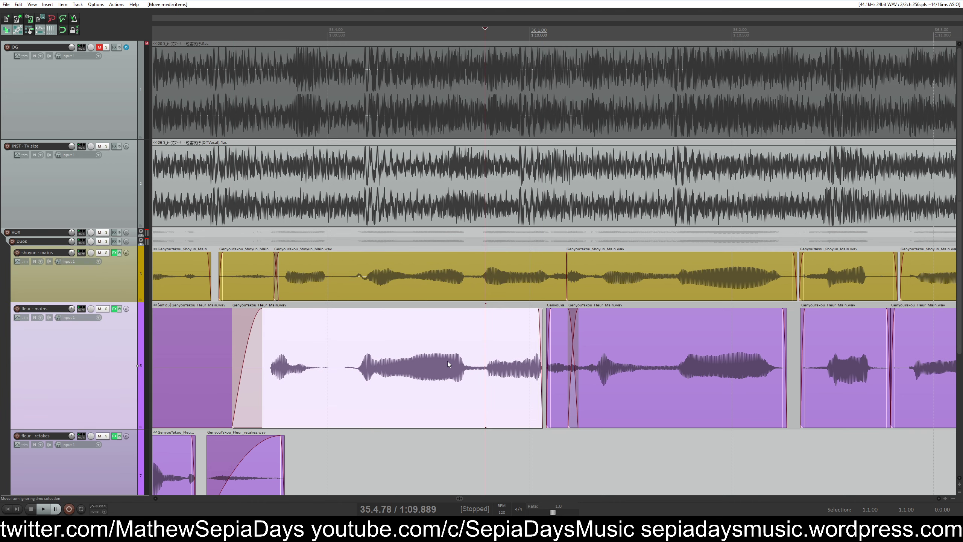
Split fleur's sustained note around 35.4.50 and move the part before the split later so the note starts around 35.4.19
click(428, 366)
key(s)
click(370, 280)
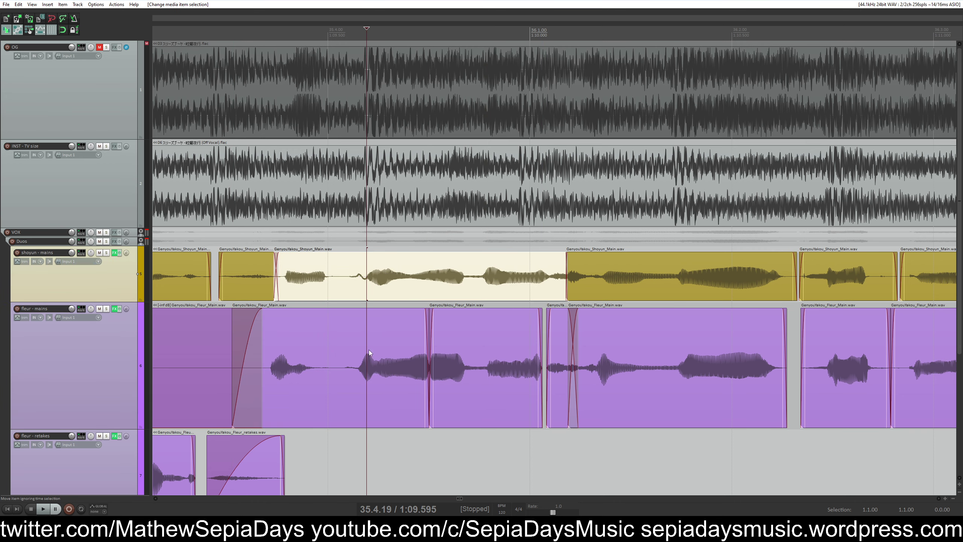
drag(367, 366, 374, 366)
Split both vocals around 35.4.07 and move the note before each split later to start around 35.3.84
click(292, 110)
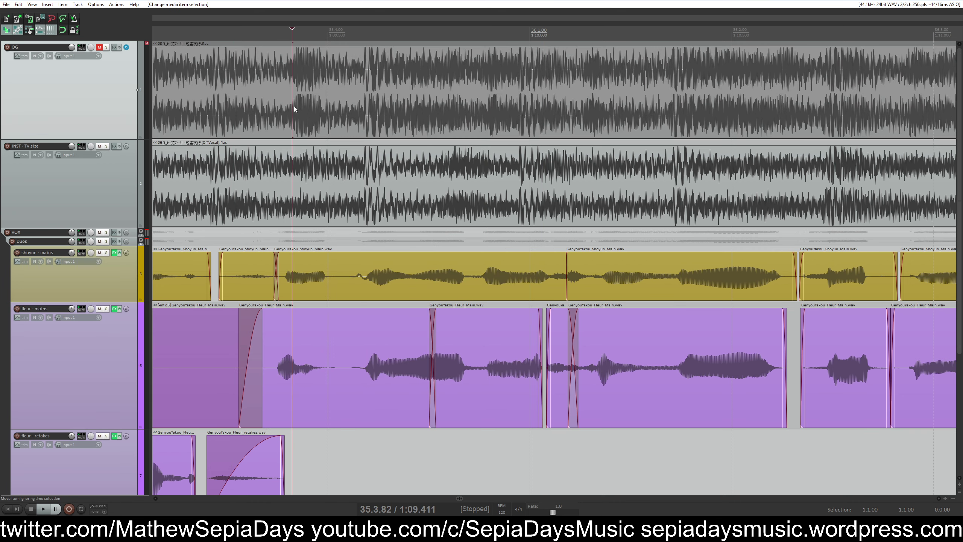
click(343, 277)
key(s)
click(343, 366)
key(s)
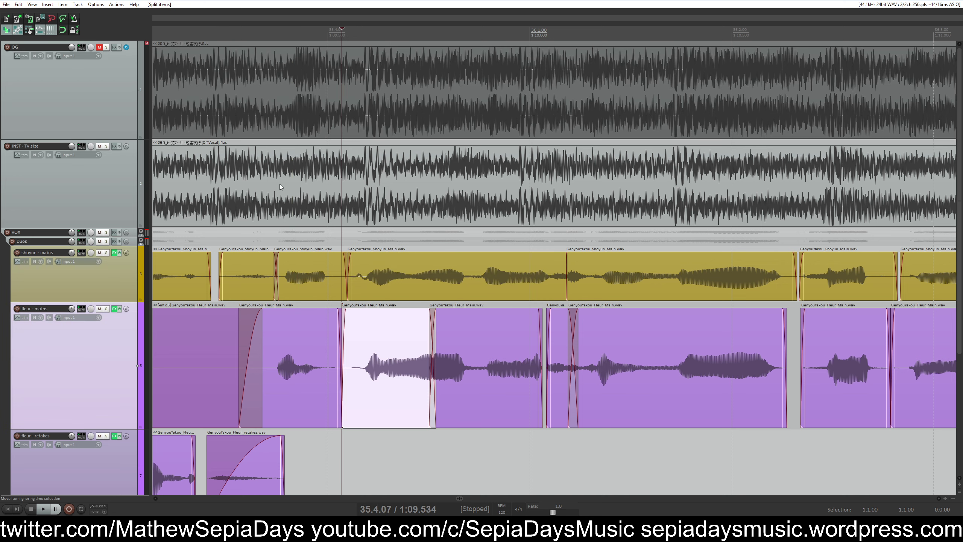
click(295, 101)
drag(302, 295, 310, 295)
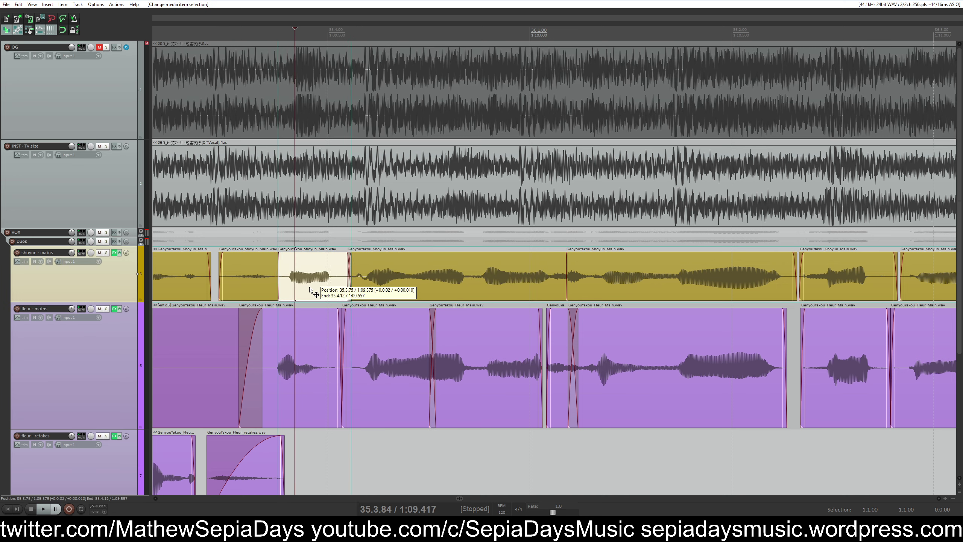
drag(307, 351, 322, 350)
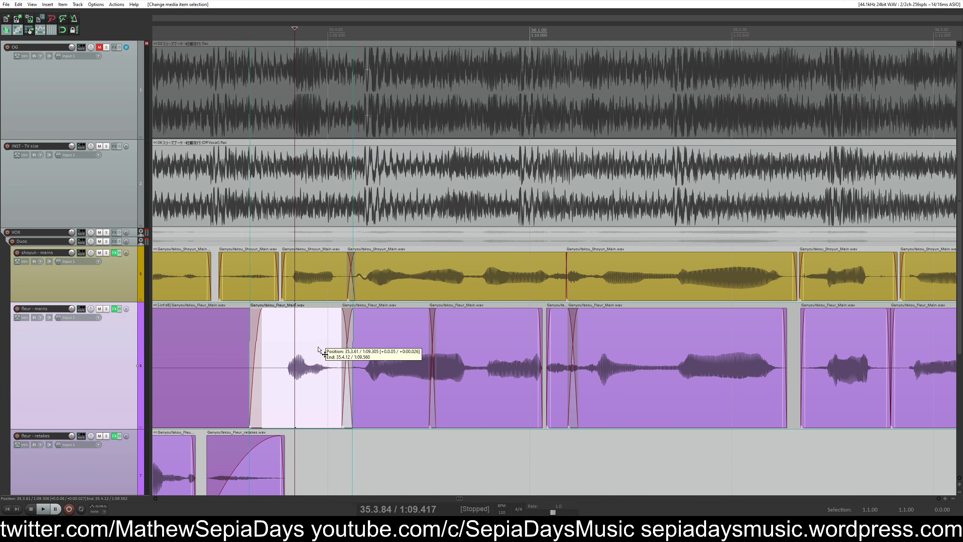
Play back the whole duet from around bar 25 and look over the remaining vocal tracks
click(257, 287)
scroll(582, 330, down, 5)
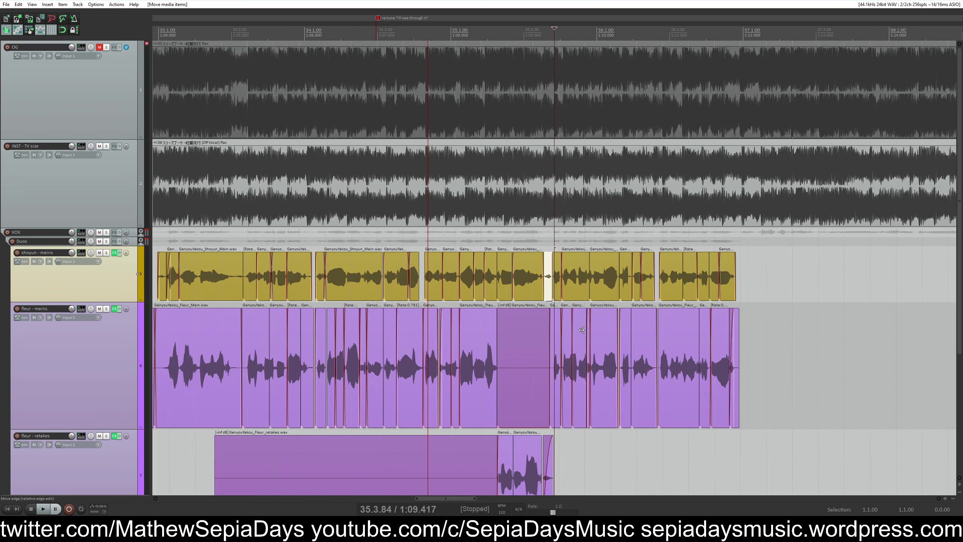
scroll(582, 330, down, 5)
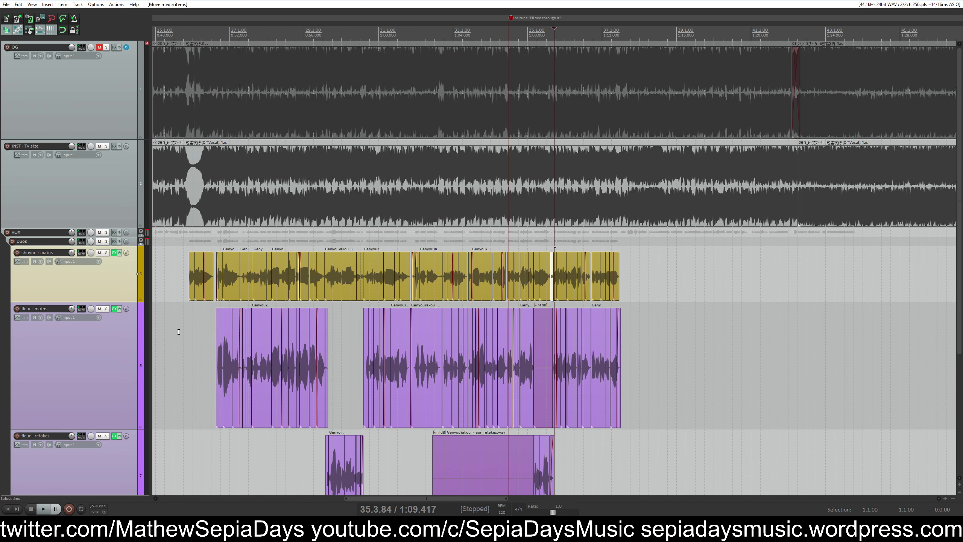
click(179, 332)
scroll(25, 328, down, 5)
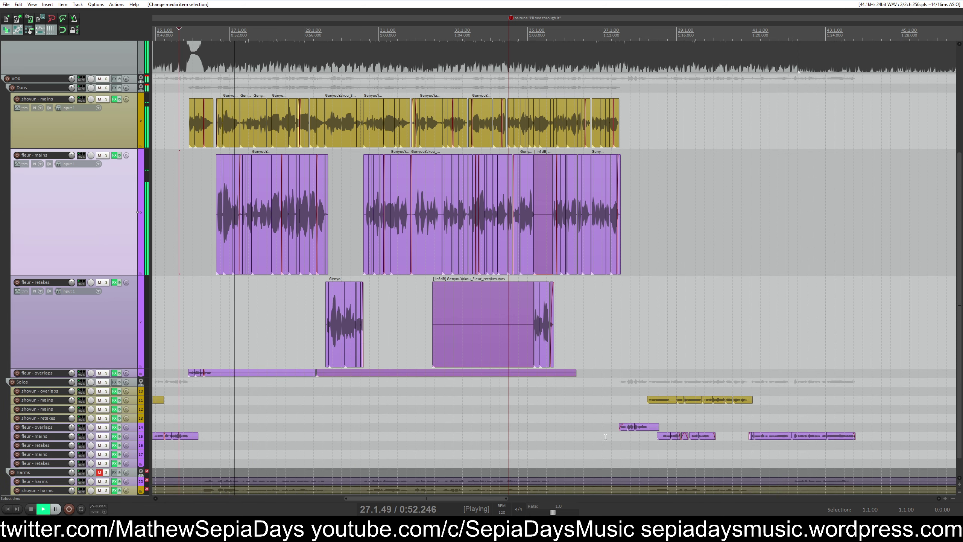
scroll(171, 437, down, 5)
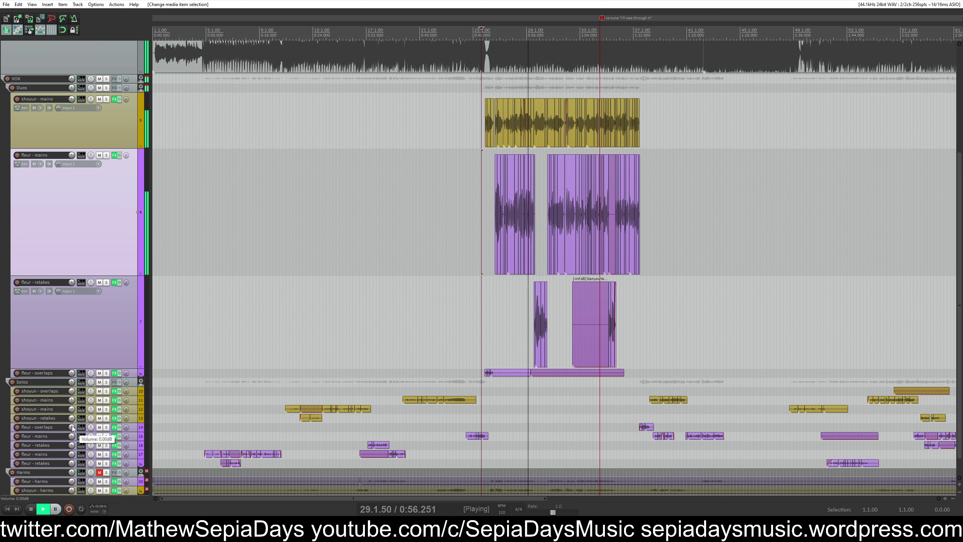
Raise the volume of the fleur - overlaps track under Solos slightly and show the mixer
drag(72, 427, 72, 424)
scroll(523, 262, up, 3)
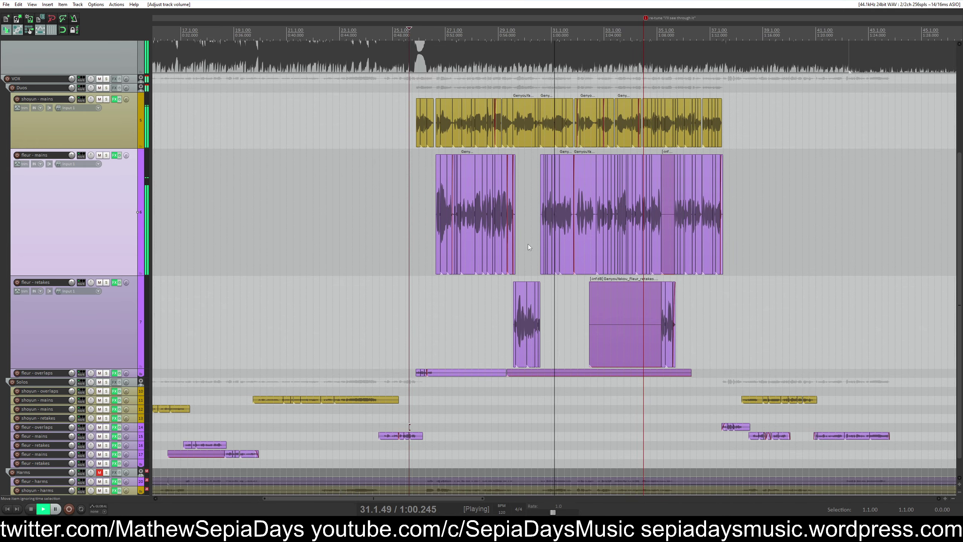
key(ctrl+m)
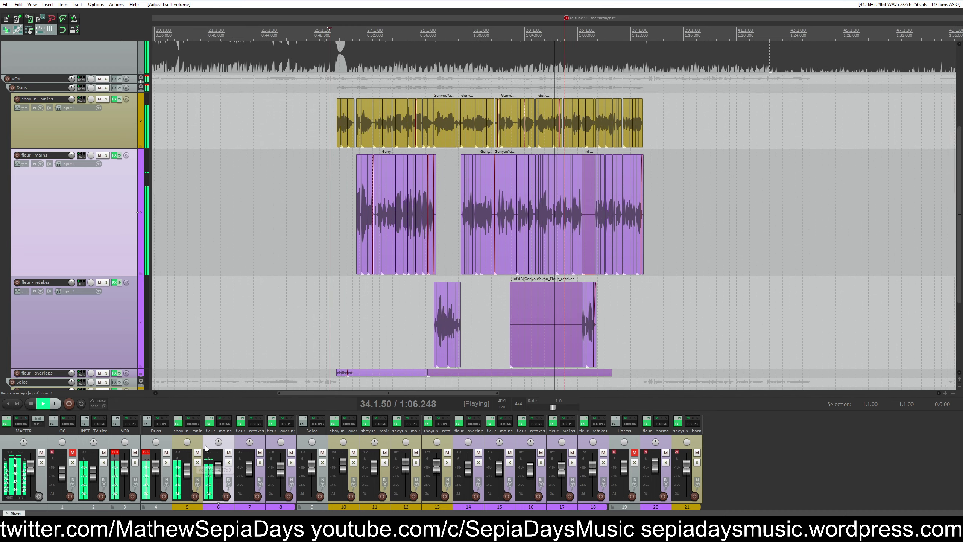
mouse_move(190, 470)
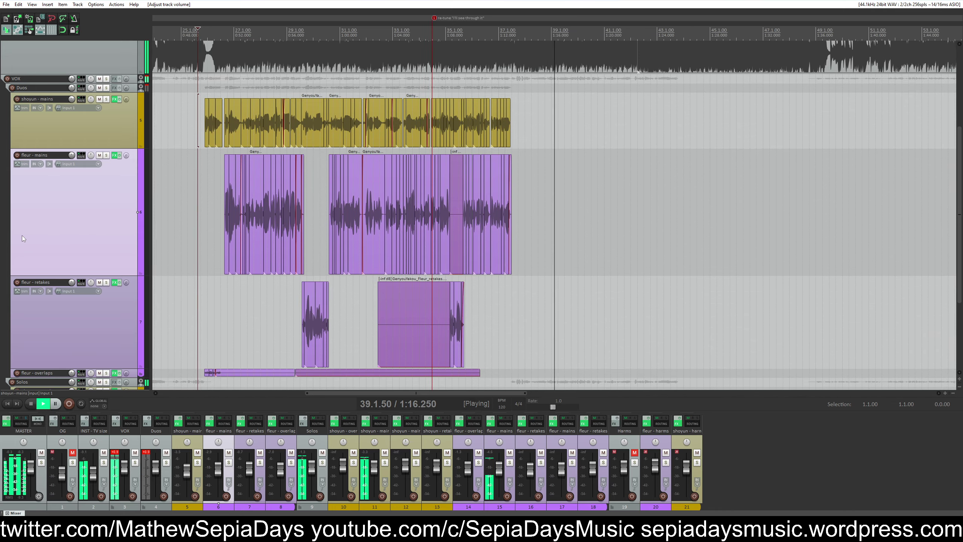
Play shoyun's long duet take from 70.4.00 and cut it from the shoyun - mains track
scroll(479, 216, down, 6)
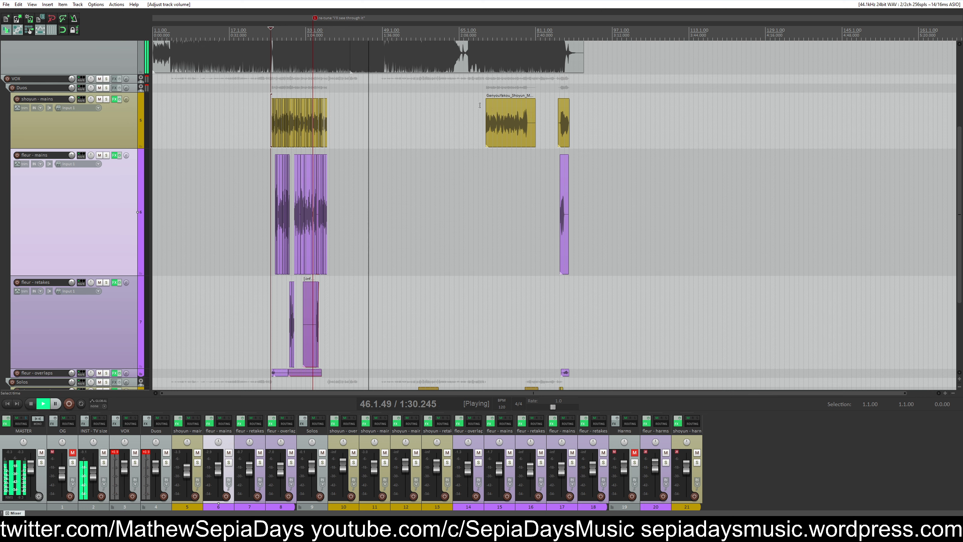
click(487, 90)
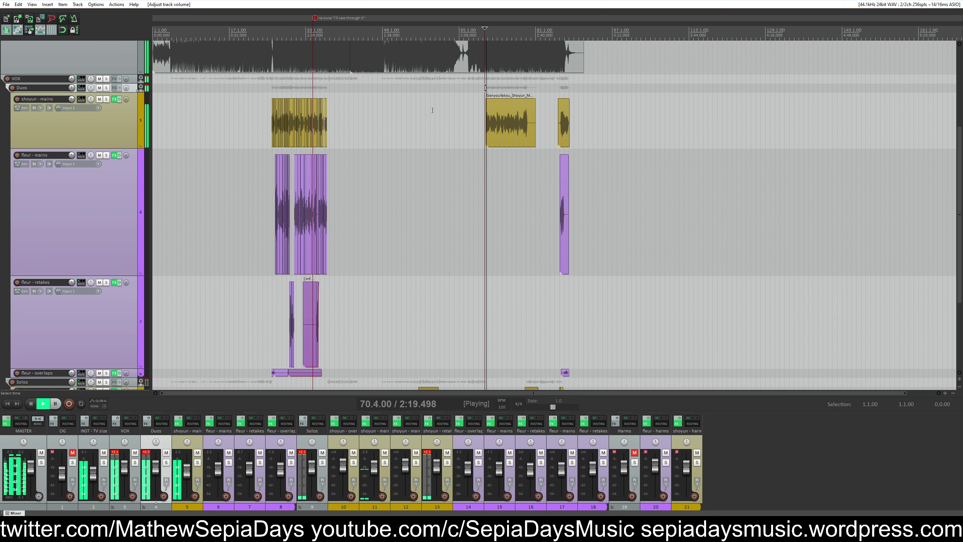
click(508, 119)
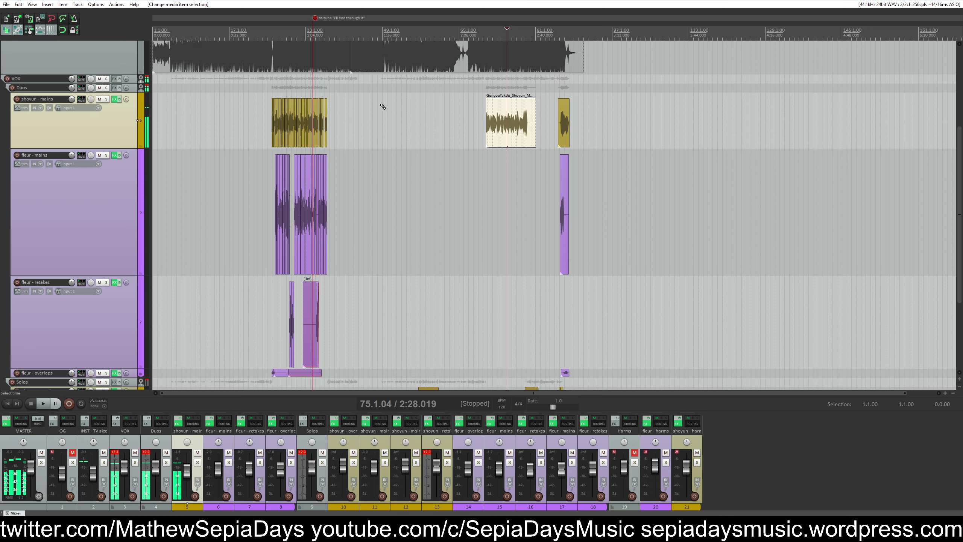
key(ctrl+x)
Play back the first duet section from around bar 30, and again from around bar 28
click(295, 88)
scroll(636, 122, up, 5)
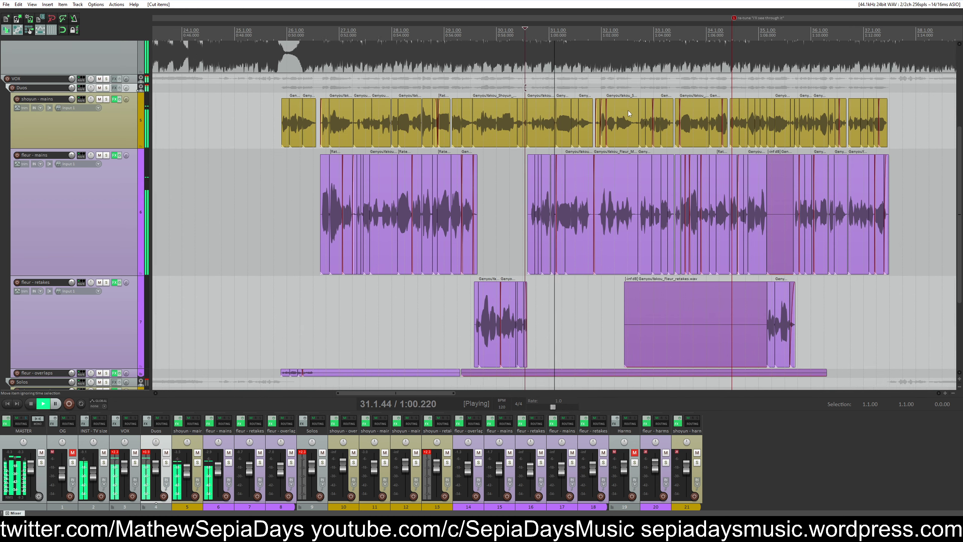
click(389, 79)
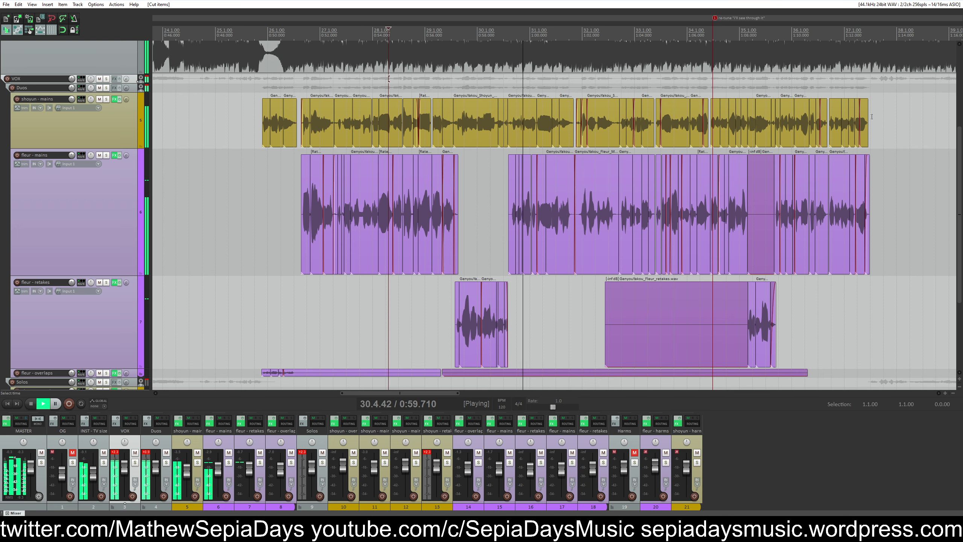
Compare playback of the later section around bar 82 with the first duet section around bar 36
scroll(427, 117, down, 6)
click(440, 94)
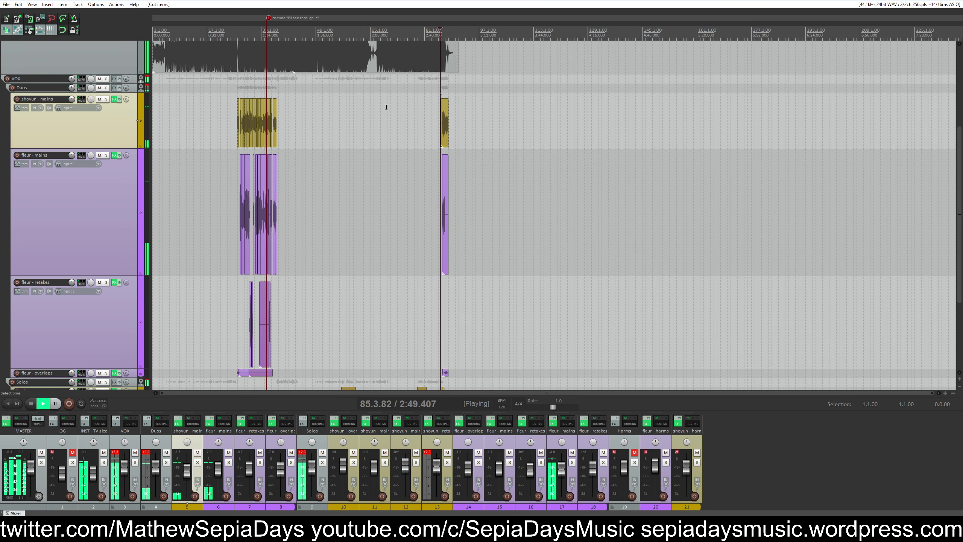
click(272, 106)
scroll(640, 94, up, 2)
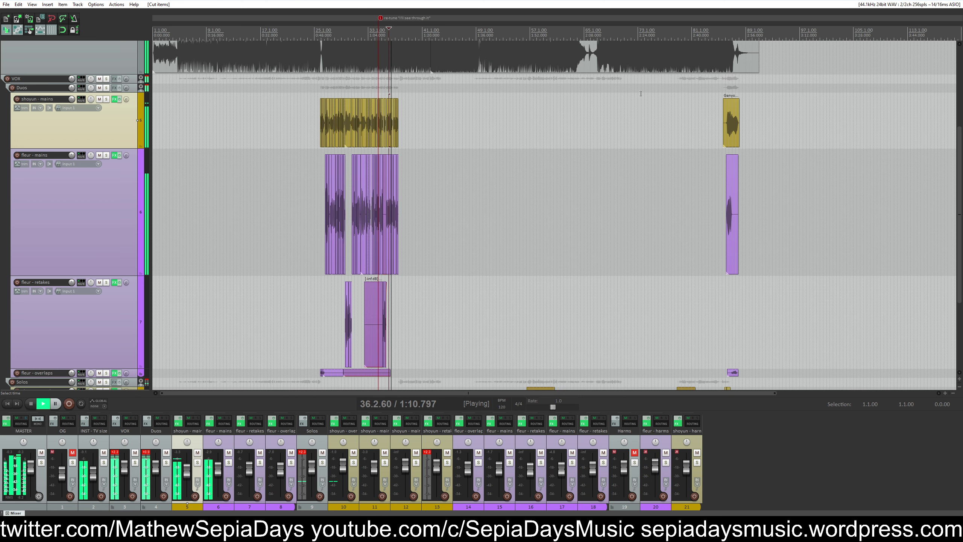
click(701, 92)
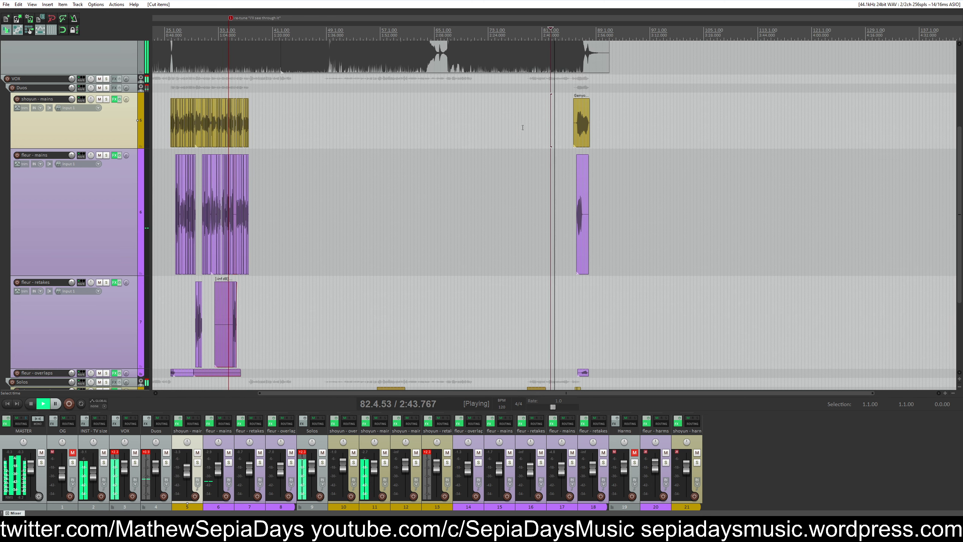
click(524, 149)
scroll(531, 149, up, 2)
scroll(538, 149, down, 2)
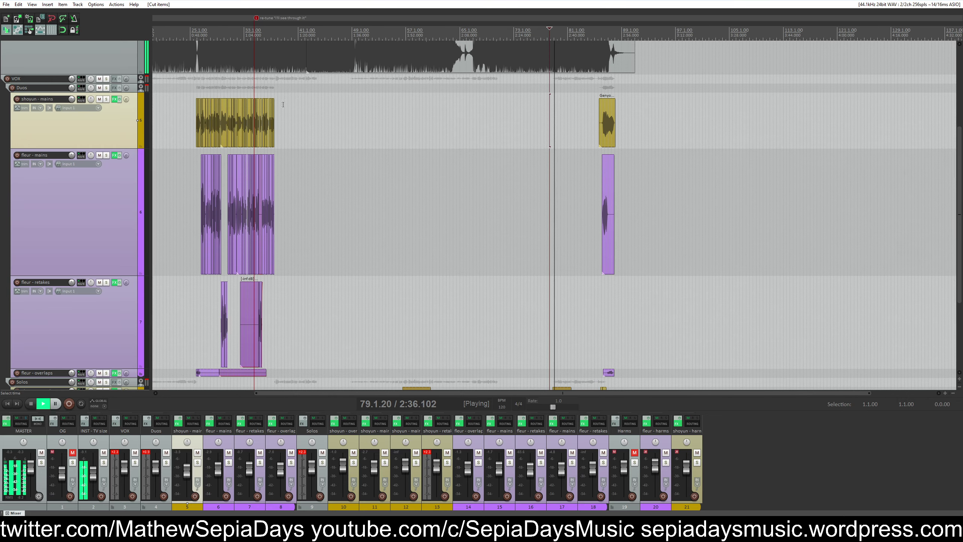
Play back the end of the first duet section from around bar 36
click(236, 88)
click(254, 88)
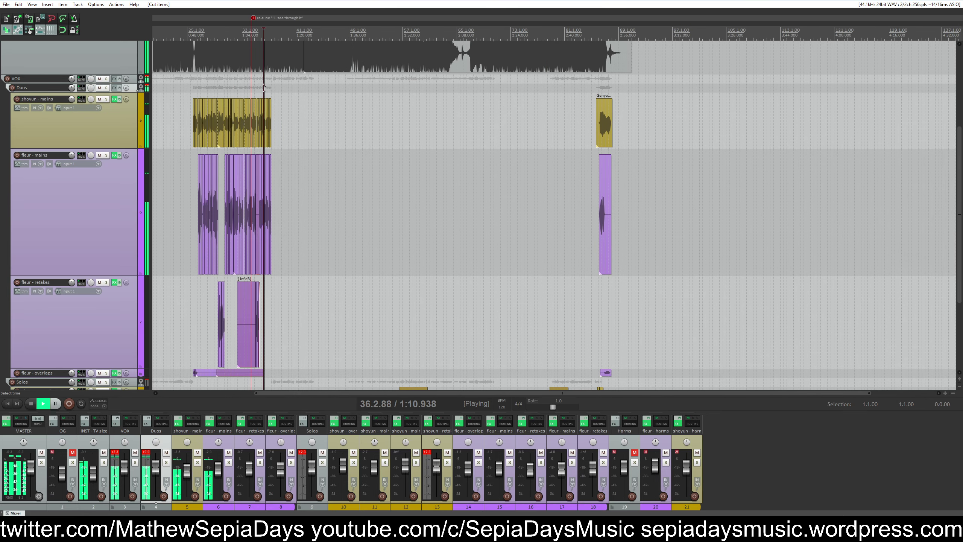
scroll(548, 169, up, 4)
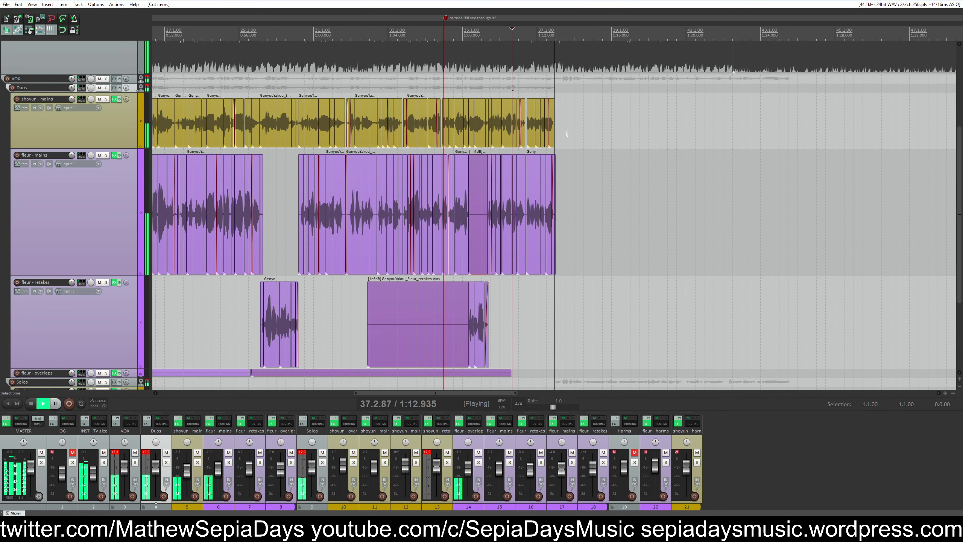
scroll(549, 135, down, 4)
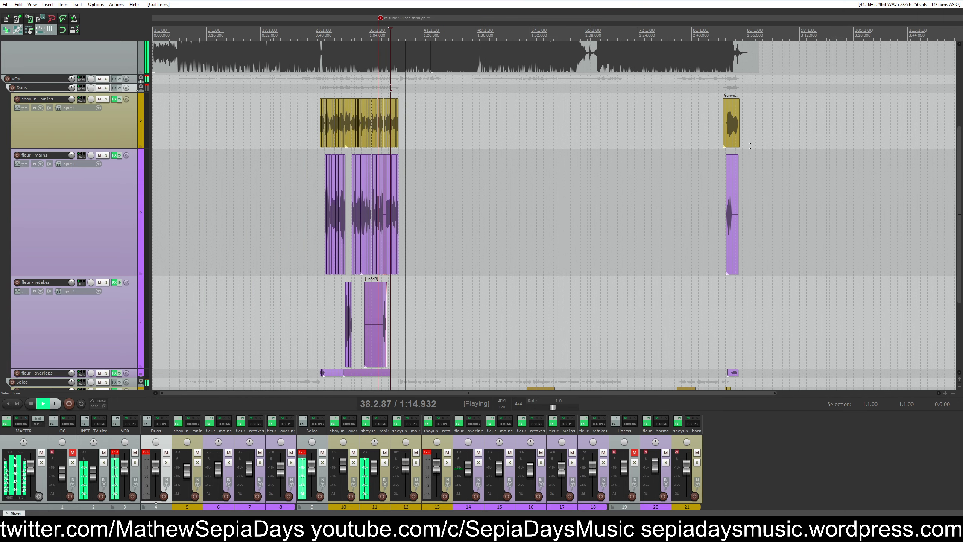
Undo the cut of shoyun's long duet take and play it back from around bar 77
key(ctrl+z)
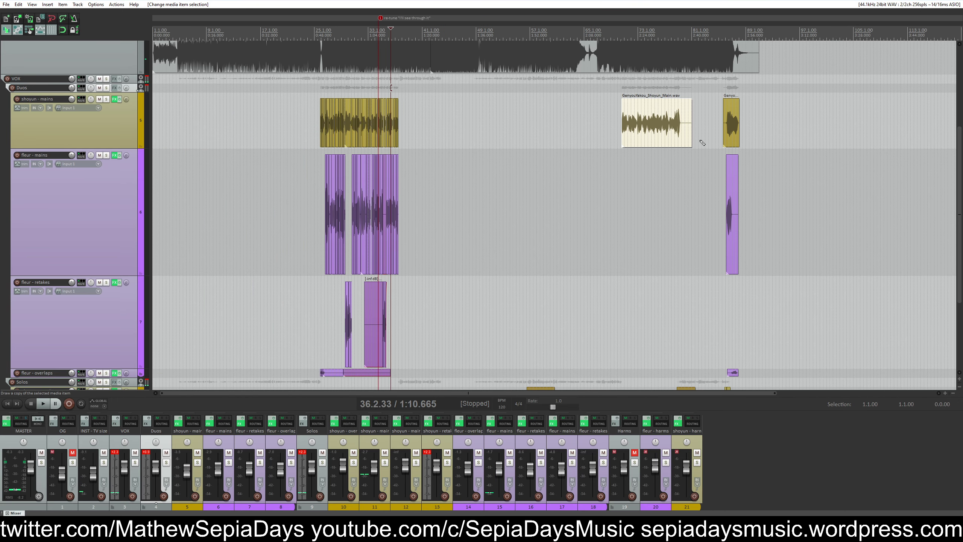
click(677, 141)
click(667, 140)
key(space)
scroll(648, 142, up, 4)
scroll(647, 142, up, 5)
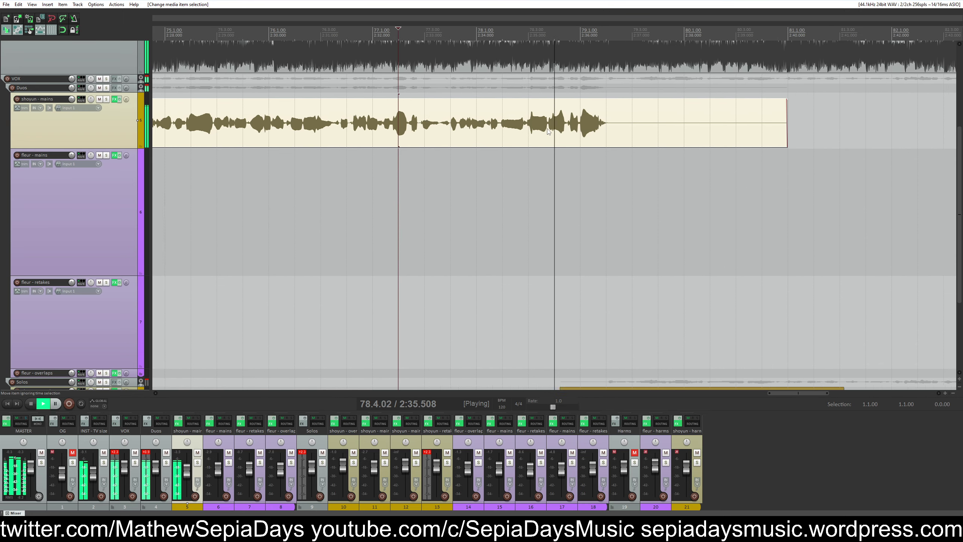
key(space)
Split shoyun's long take at 78.2.97, in the gap before its closing phrase, and play back from the split
click(482, 127)
click(489, 125)
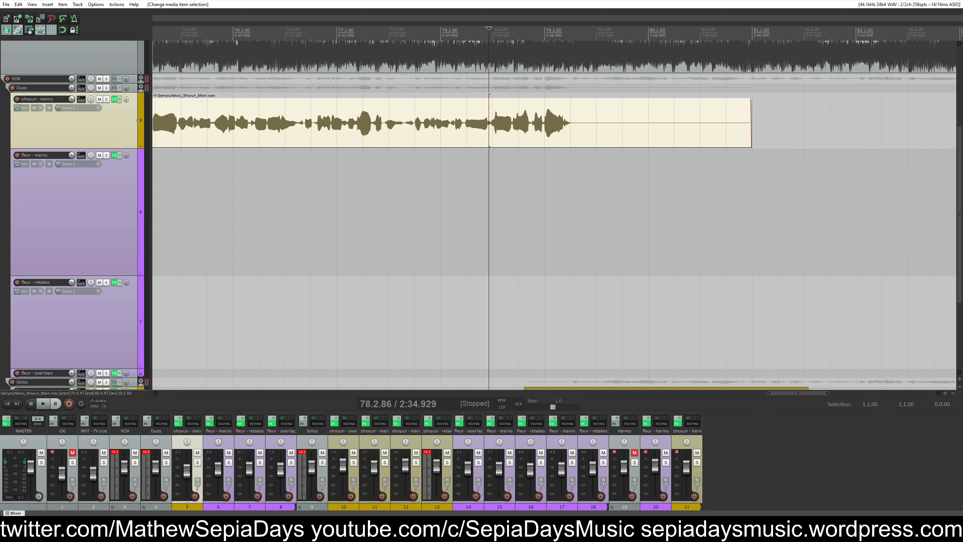
key(space)
scroll(543, 120, up, 6)
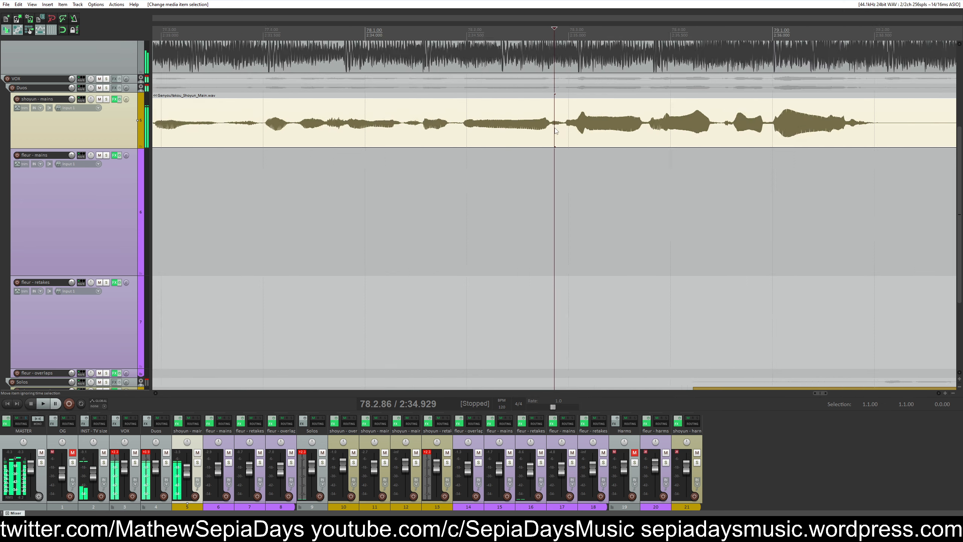
click(548, 126)
scroll(493, 126, right, 3)
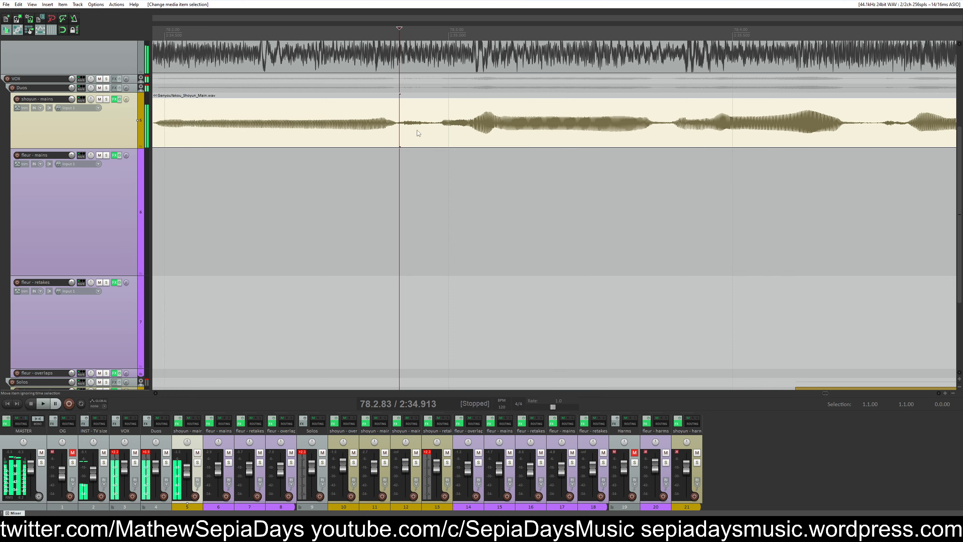
click(441, 126)
key(s)
scroll(443, 129, down, 6)
key(space)
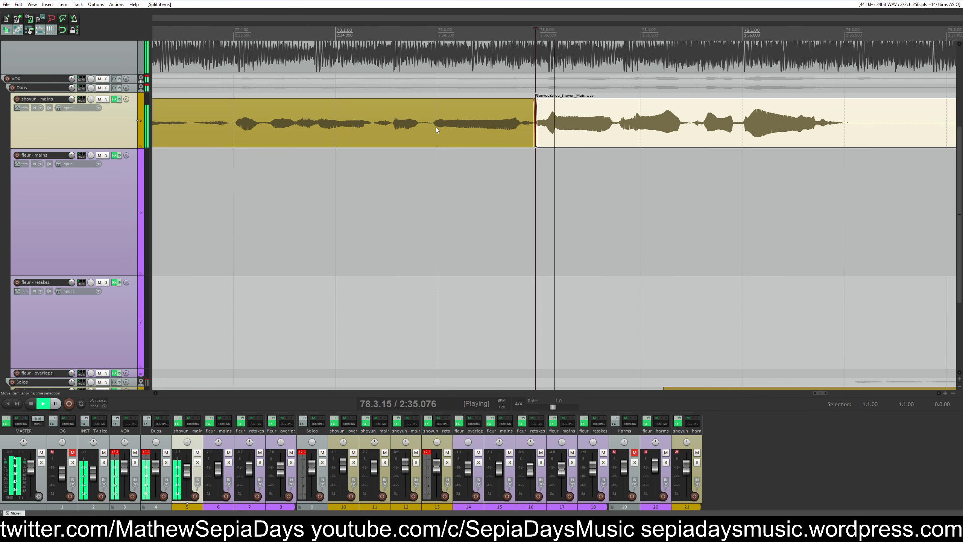
Move the Duos shoyun - mains track into the Solos folder, directly below shoyun - overlaps
click(451, 131)
key(space)
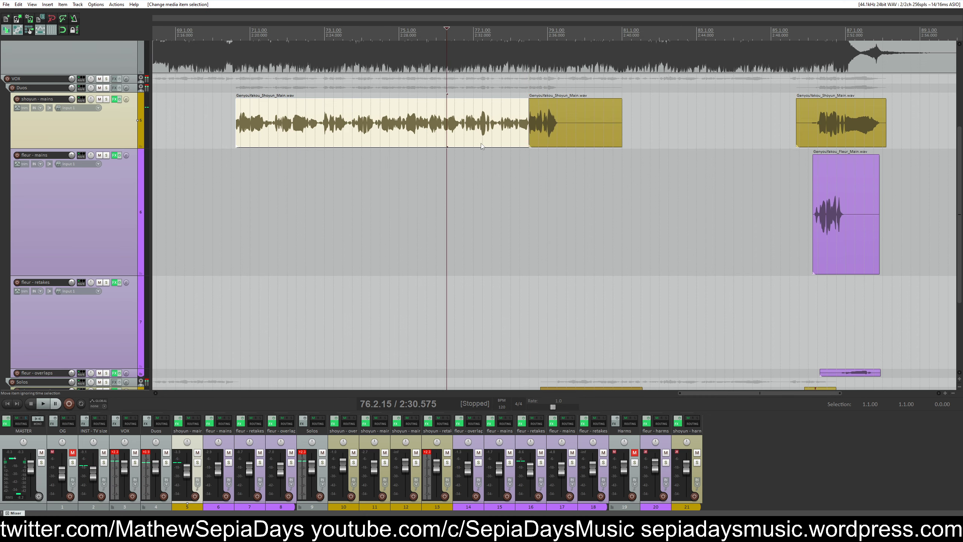
scroll(599, 179, down, 2)
key(Page_Down)
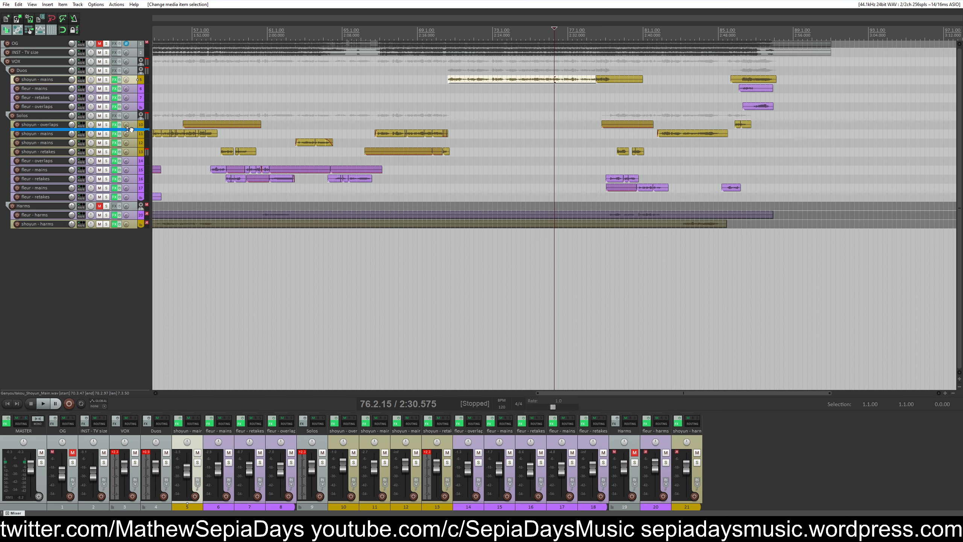
drag(129, 129, 128, 126)
key(grave)
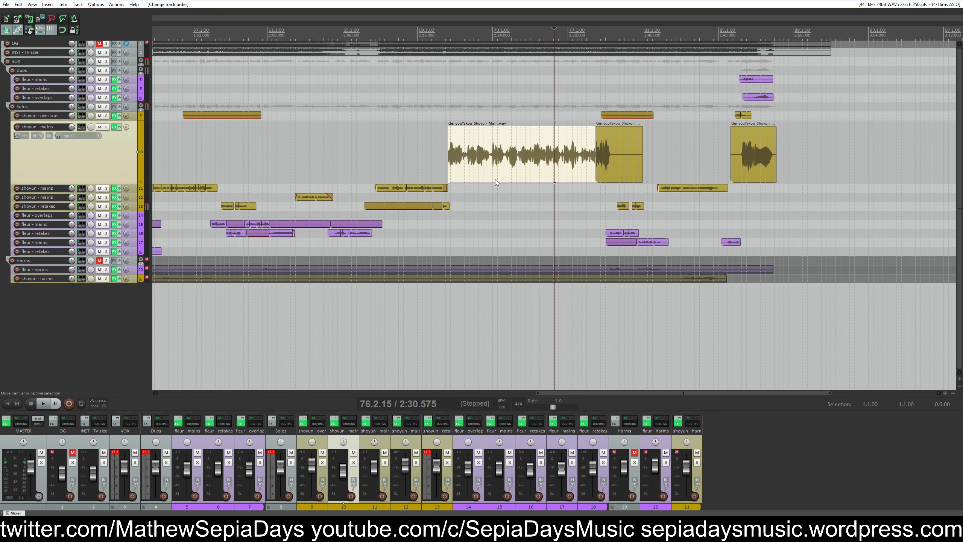
Move the split-off ending onto the Solos shoyun - mains track at 78.2.97 and play it with that track's effects chain shown
click(611, 179)
drag(610, 184, 611, 188)
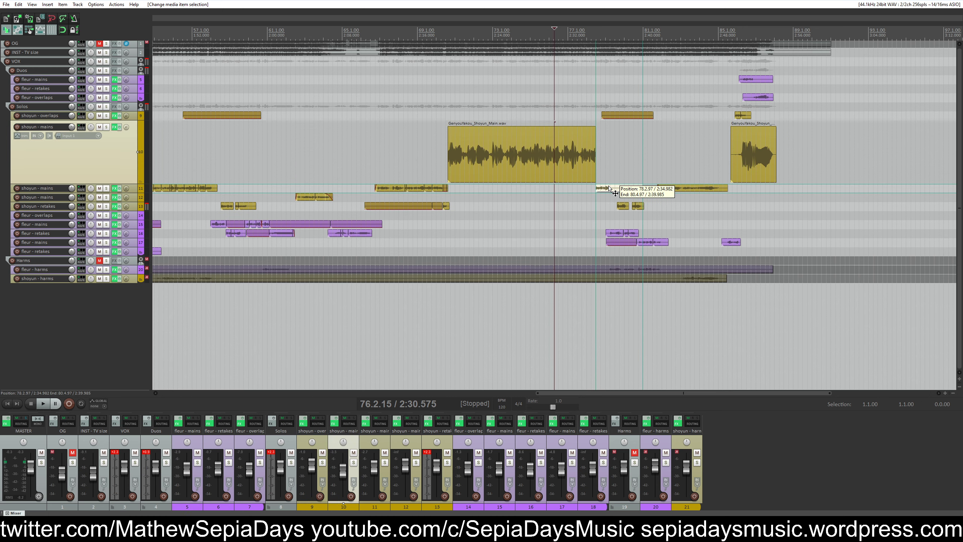
click(114, 188)
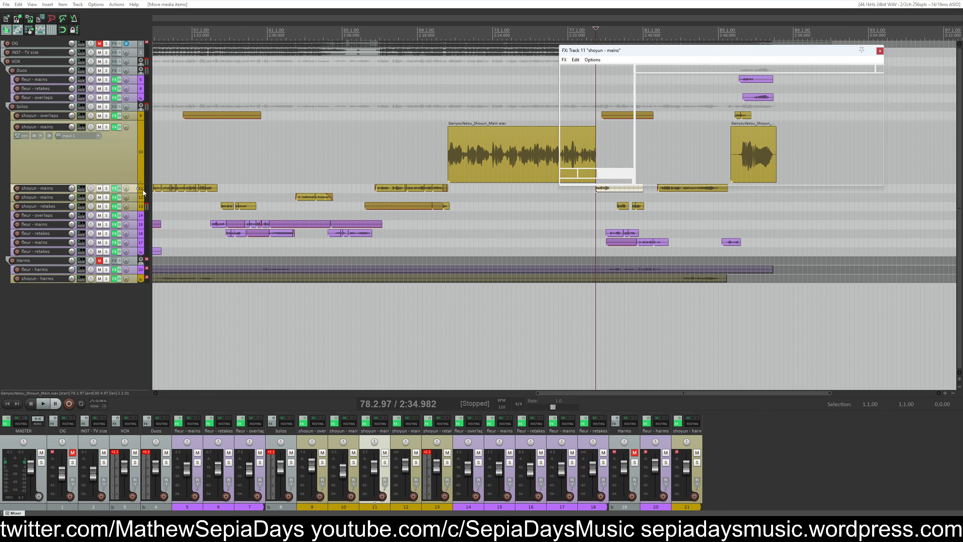
key(space)
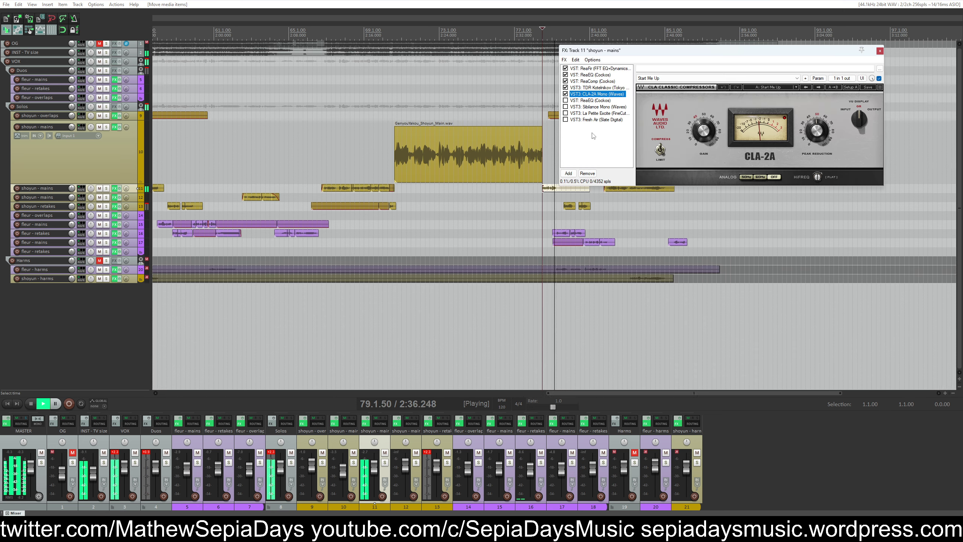
key(space)
key(Escape)
Return the duet shoyun - mains track to the top of the Duos folder and enlarge the duet fleur - mains and fleur - retakes tracks
click(101, 155)
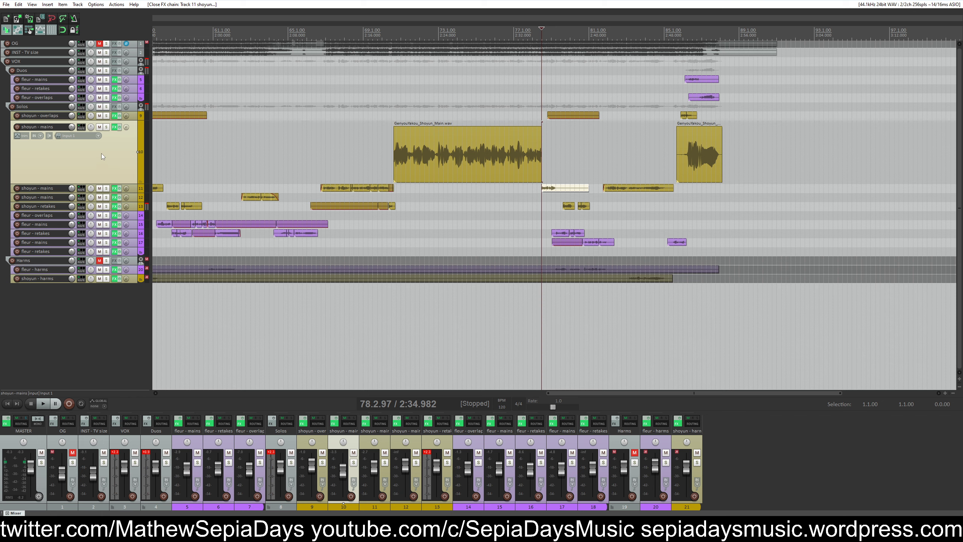
drag(88, 75, 89, 76)
scroll(523, 136, down, 2)
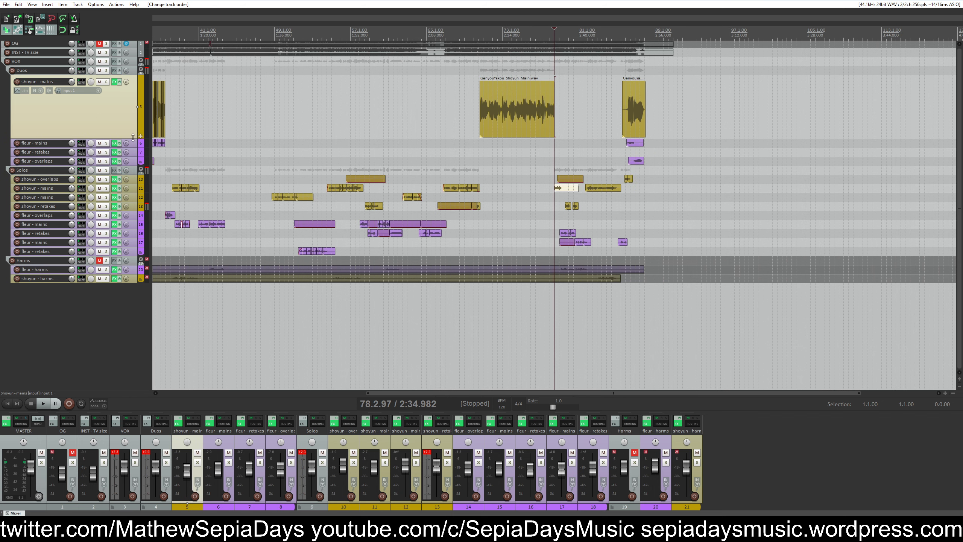
scroll(471, 122, down, 3)
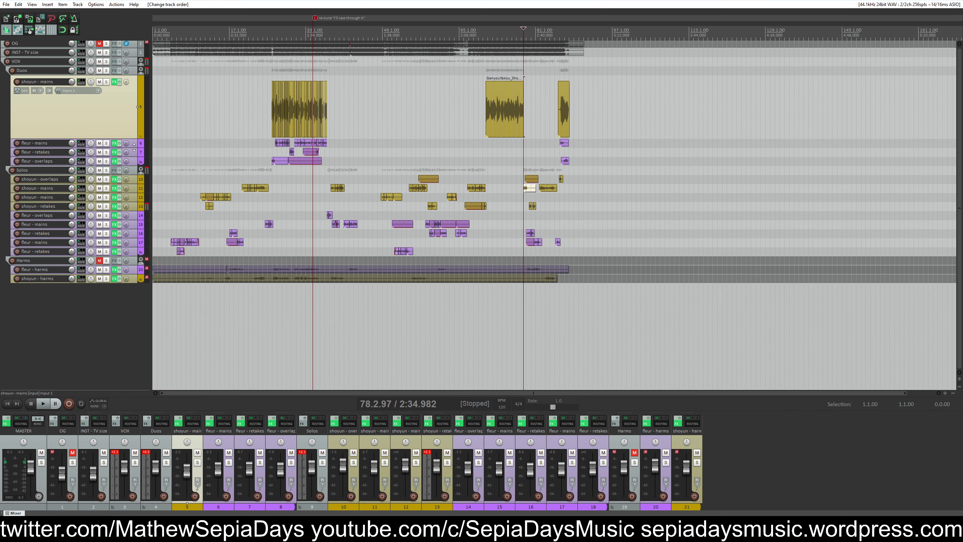
drag(134, 147, 129, 247)
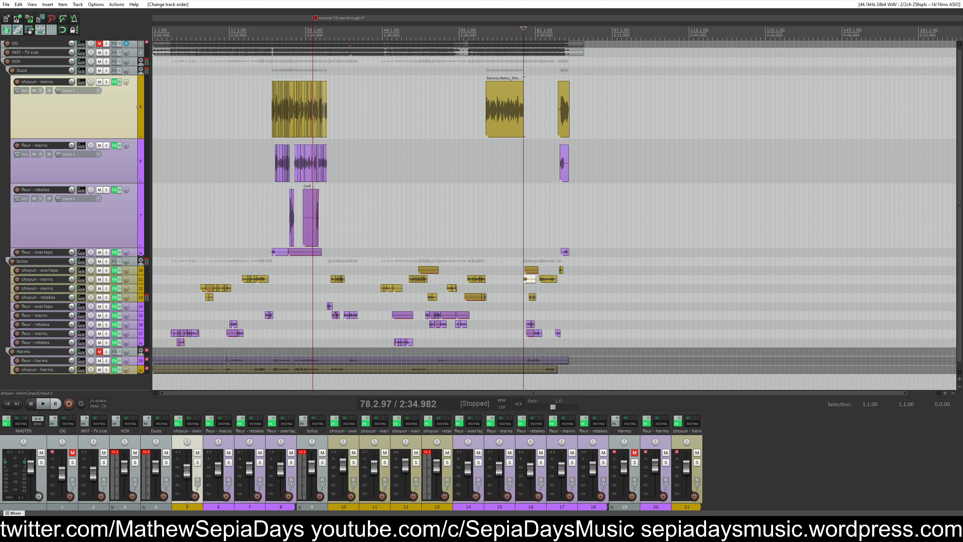
Play from around bar 70 and cut the remaining part of shoyun's long take from the Duos shoyun - mains track
click(486, 72)
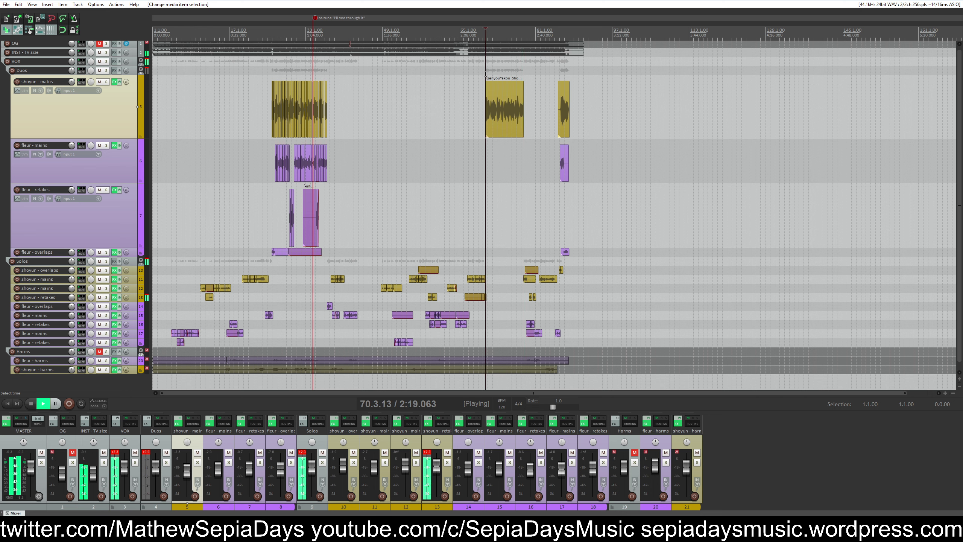
click(490, 98)
key(ctrl+x)
Play back the first duet section from around bar 31, and again from around bar 28
click(299, 75)
key(space)
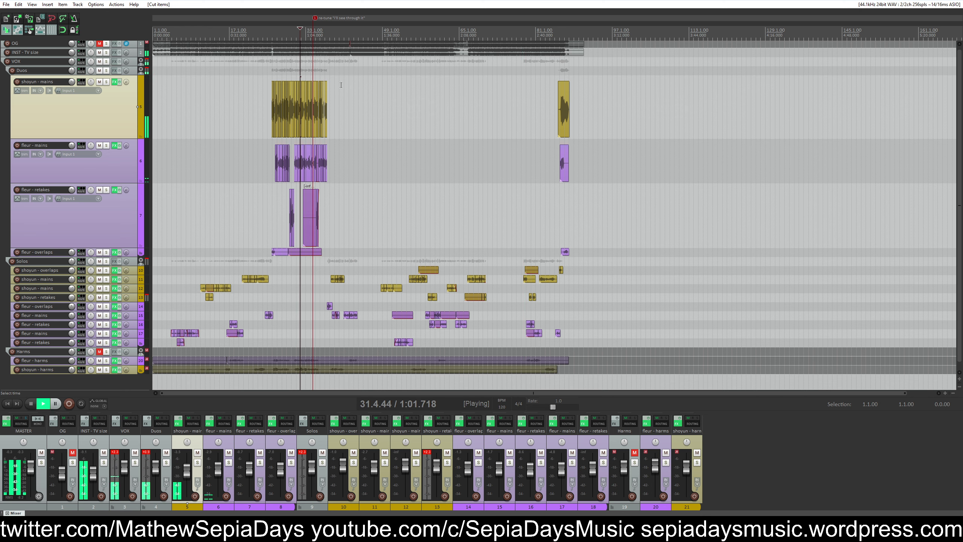
scroll(442, 75, up, 6)
click(426, 71)
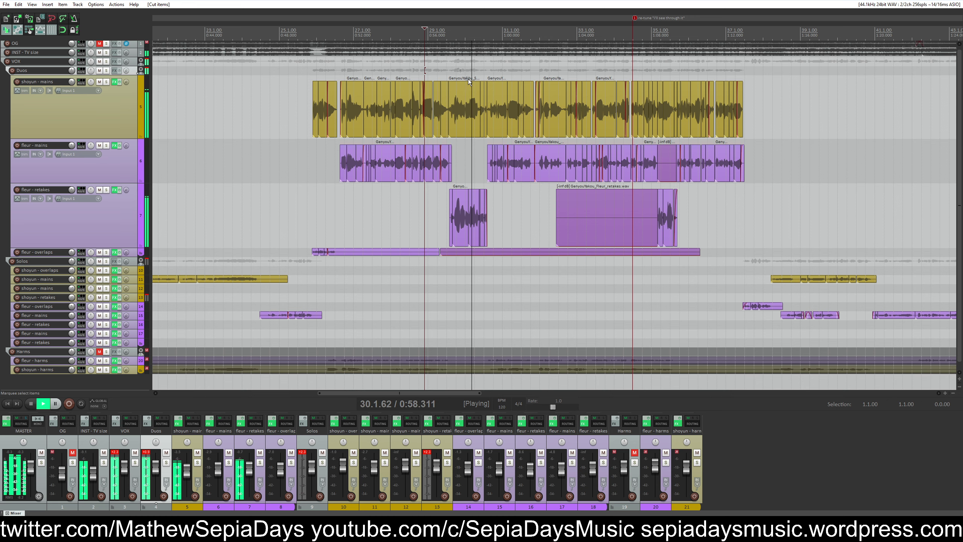
Copy the shoyun - mains, fleur - mains and fleur - retakes duet items from about bar 29 through bar 37 and paste them around bar 75
drag(468, 78, 500, 98)
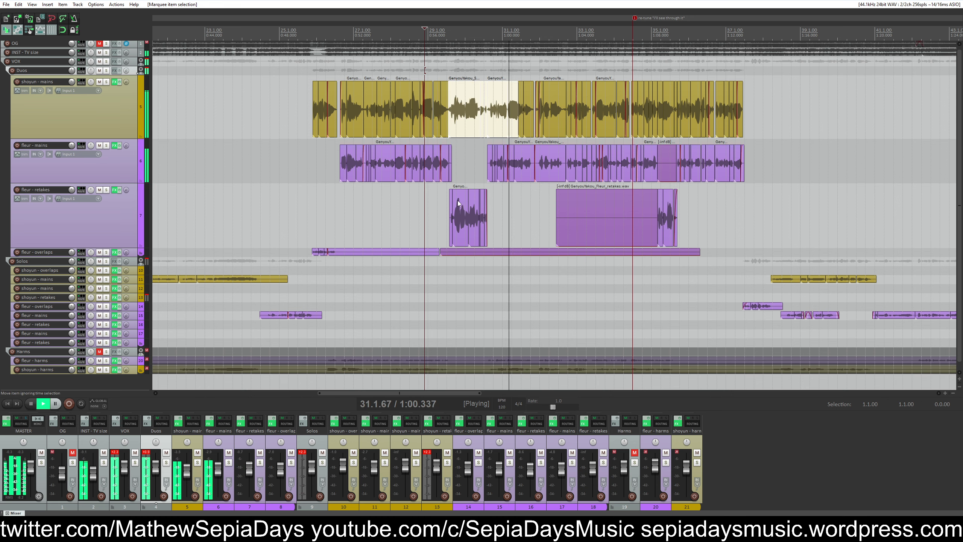
scroll(455, 200, up, 3)
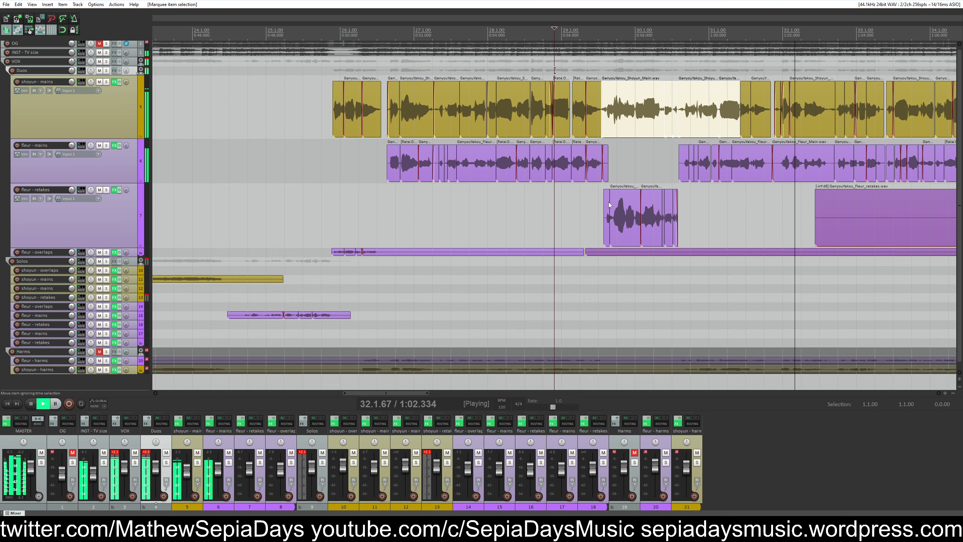
drag(608, 202, 312, 110)
scroll(713, 112, down, 3)
scroll(733, 120, down, 3)
scroll(821, 114, up, 3)
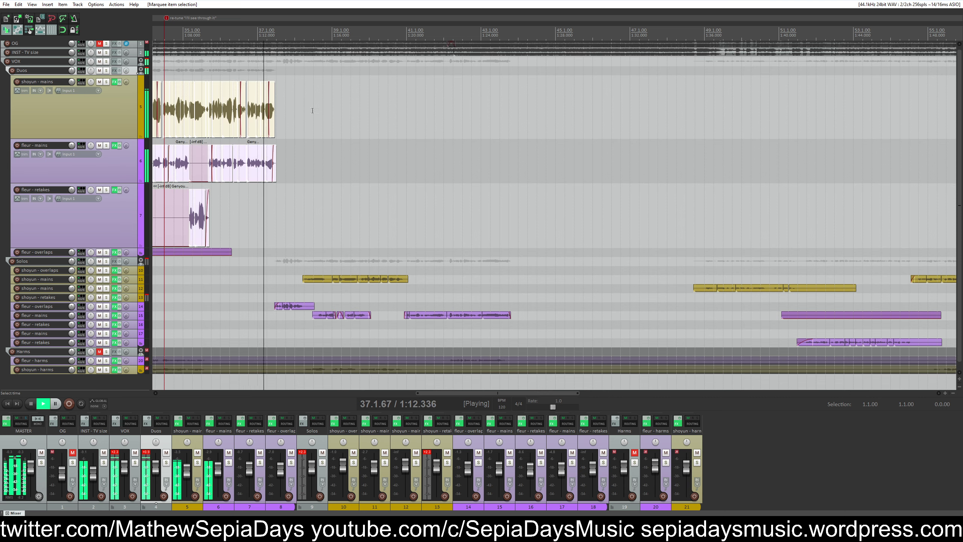
scroll(328, 122, down, 5)
key(space)
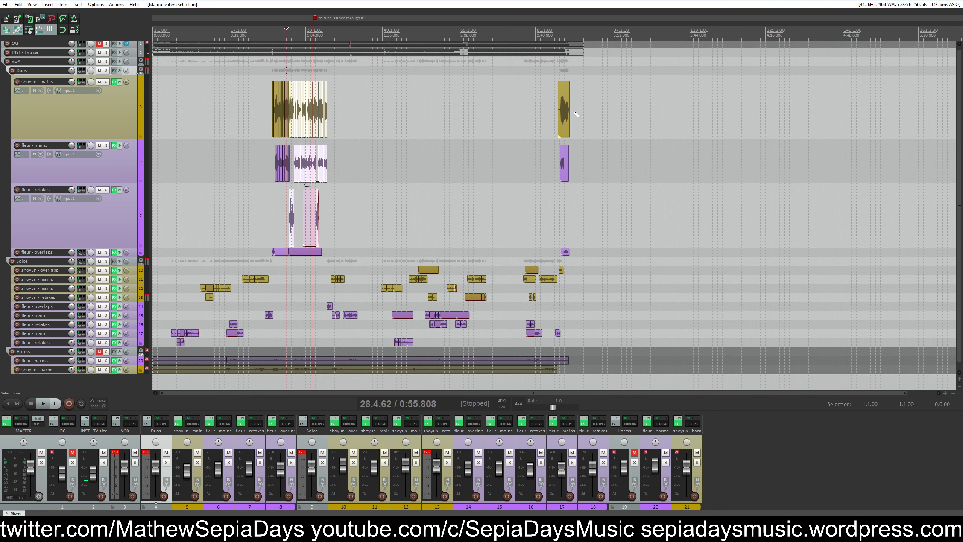
key(ctrl+c)
click(508, 86)
key(ctrl+v)
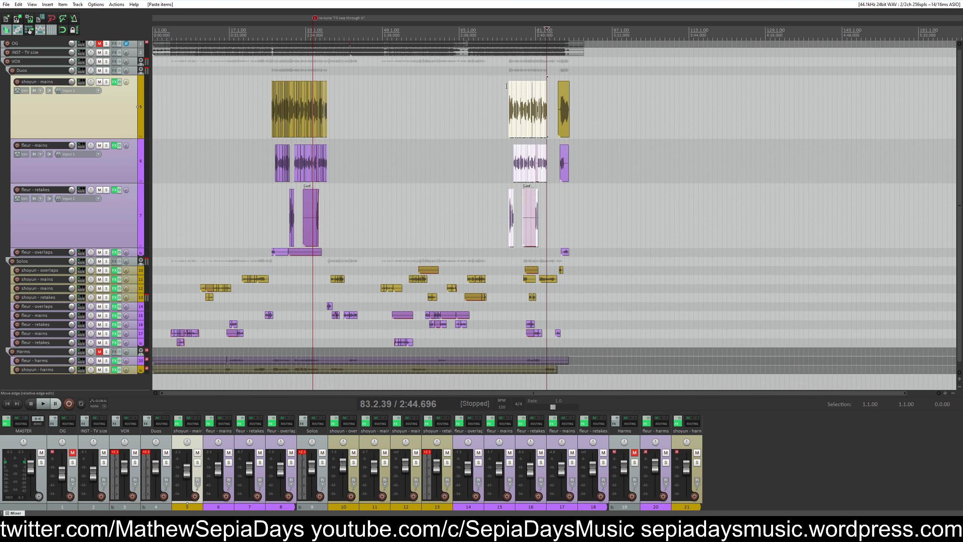
Play from around bar 69 and move the pasted duet items earlier so they start around bar 71
click(499, 35)
scroll(499, 36, up, 3)
key(space)
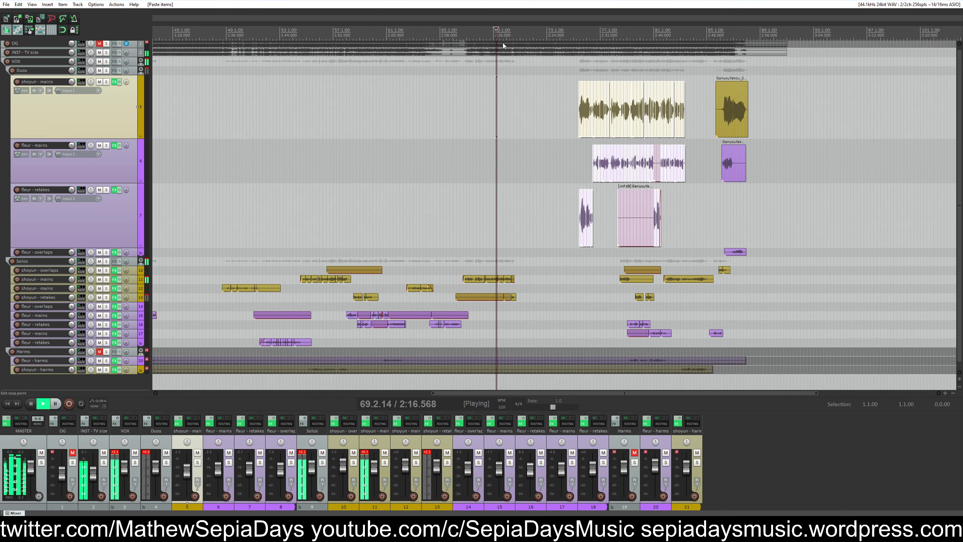
drag(596, 109, 540, 109)
Stop playback and enlarge the INST - TV size track to show its waveform around bar 69
scroll(579, 109, up, 2)
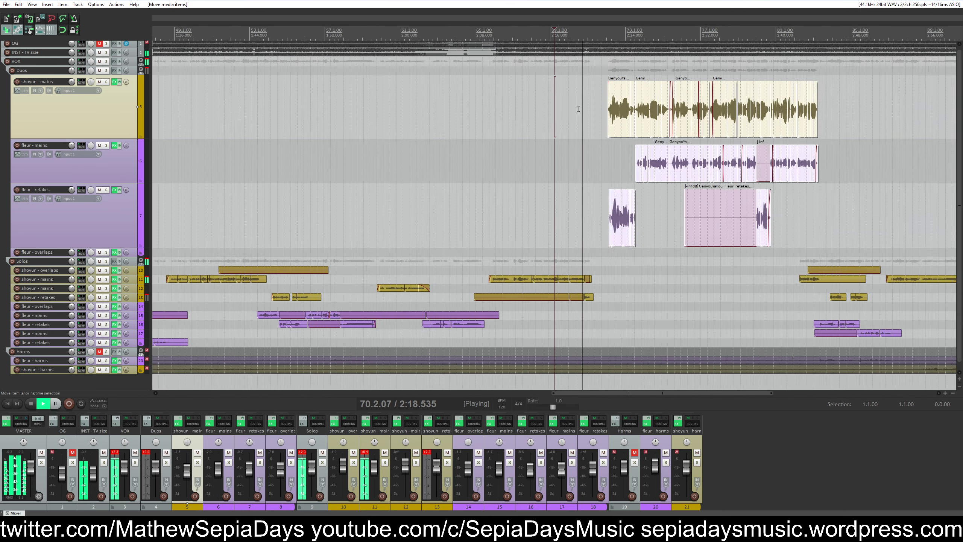
scroll(578, 109, up, 5)
key(space)
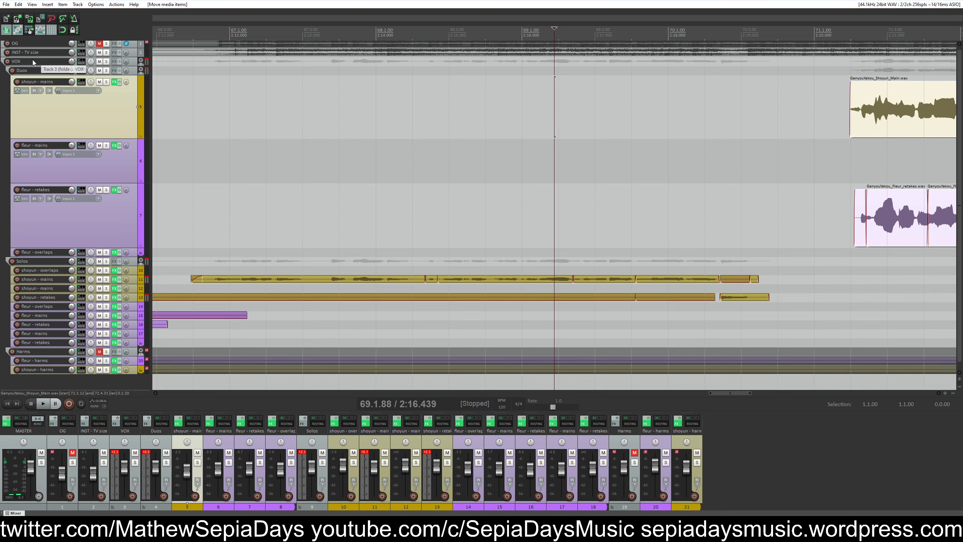
drag(37, 56, 37, 132)
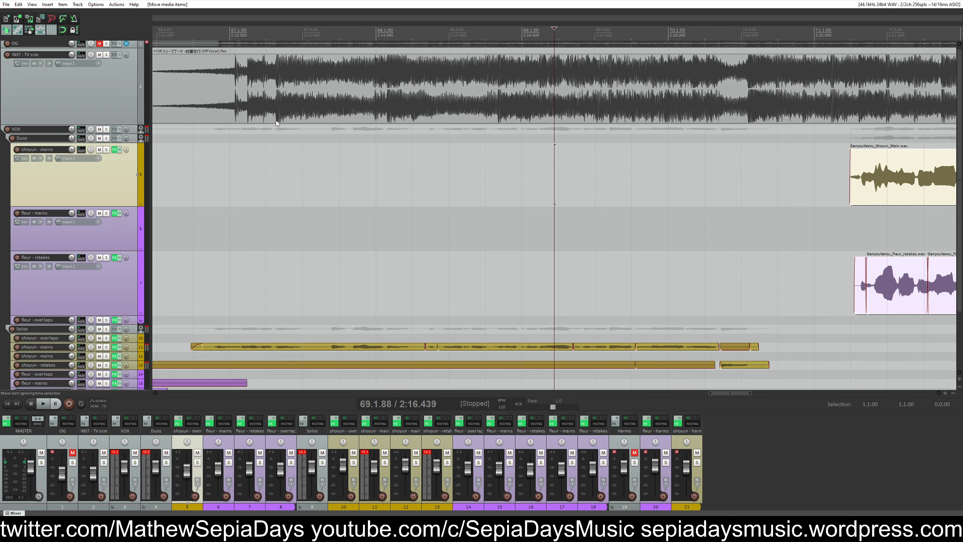
Play from around bar 69 and move the pasted duet items earlier so their first vocal onset lines up at about 70.4
scroll(738, 127, up, 3)
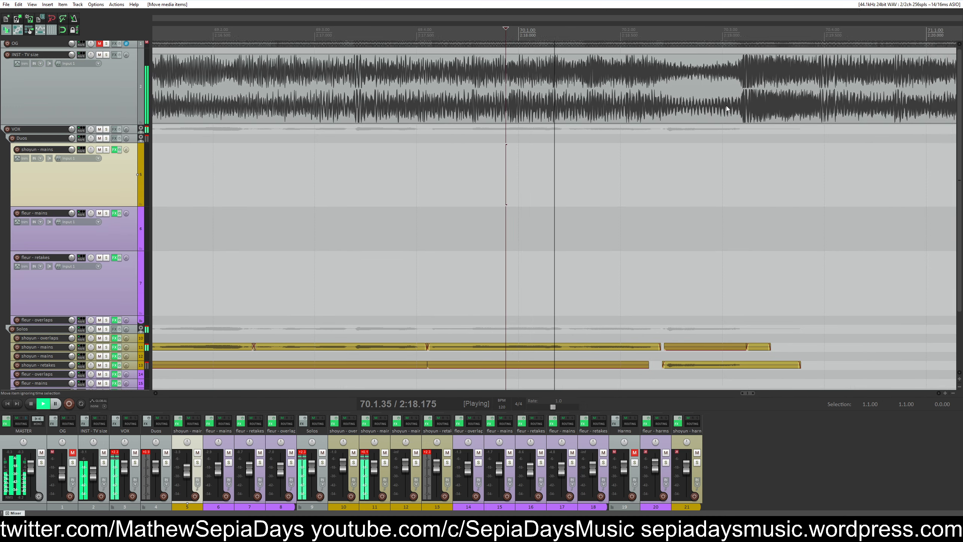
scroll(645, 152, right, 2)
key(space)
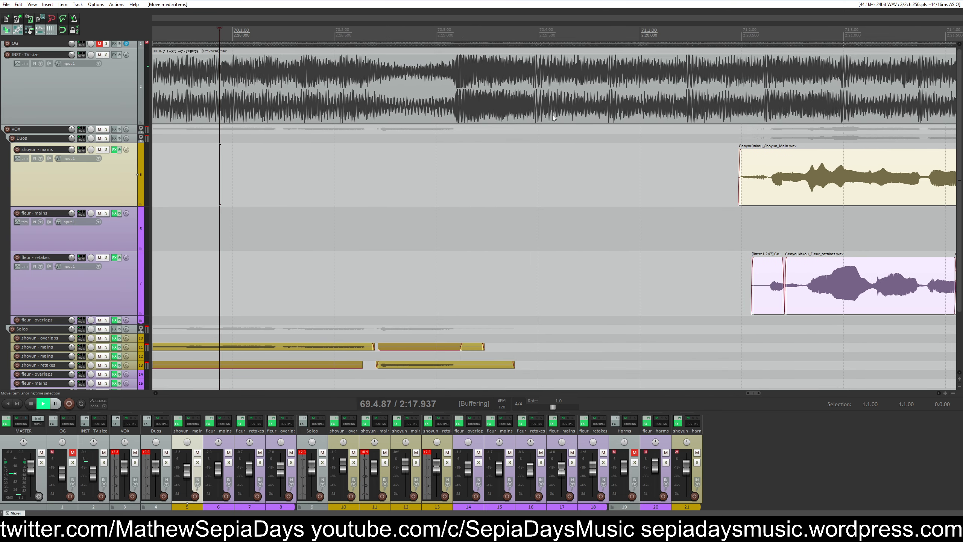
key(space)
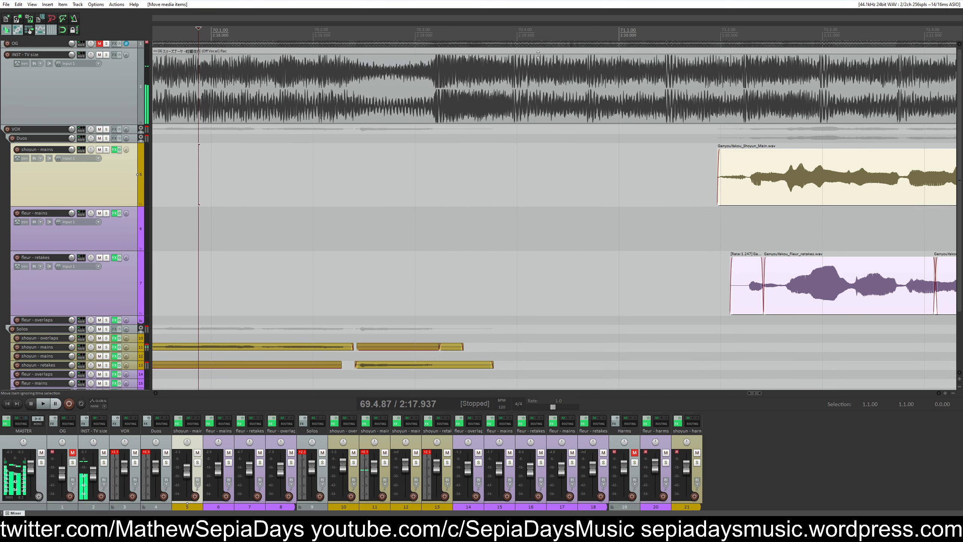
click(515, 33)
drag(779, 161, 520, 189)
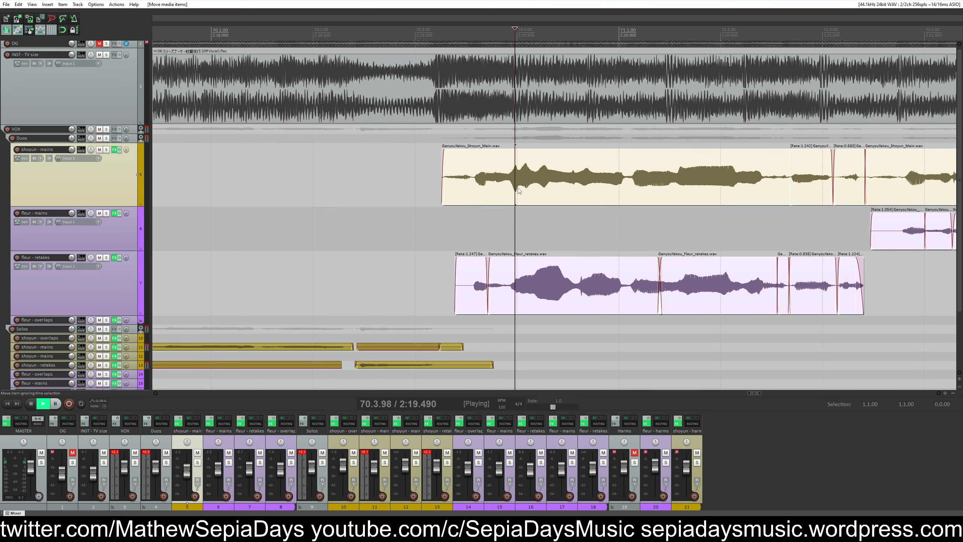
Play back the moved duet items and nudge them all about 0.022 seconds earlier
key(space)
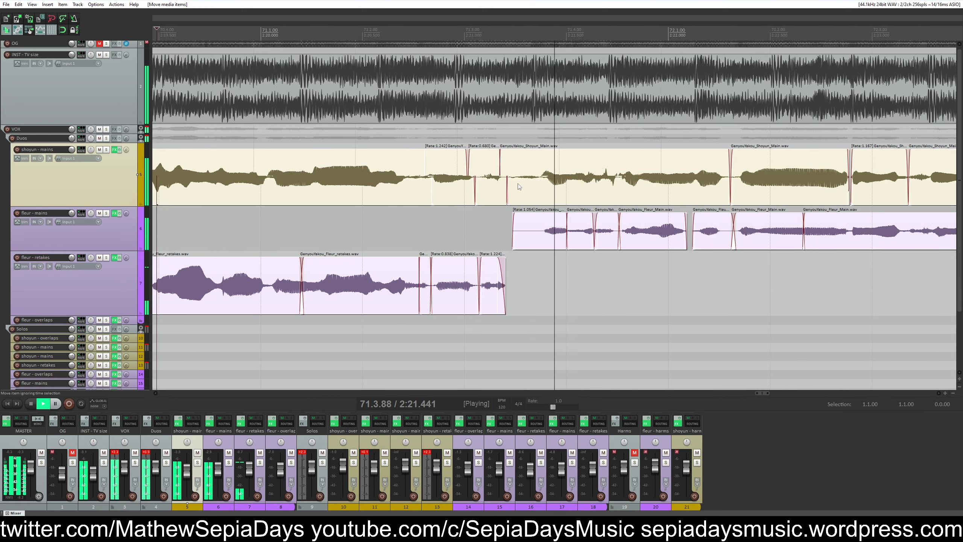
key(space)
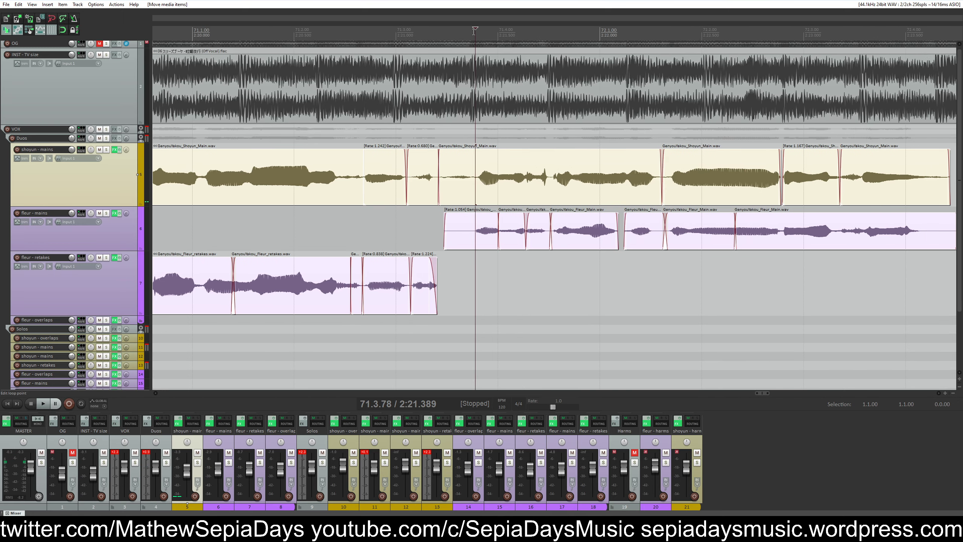
key(space)
key(space)
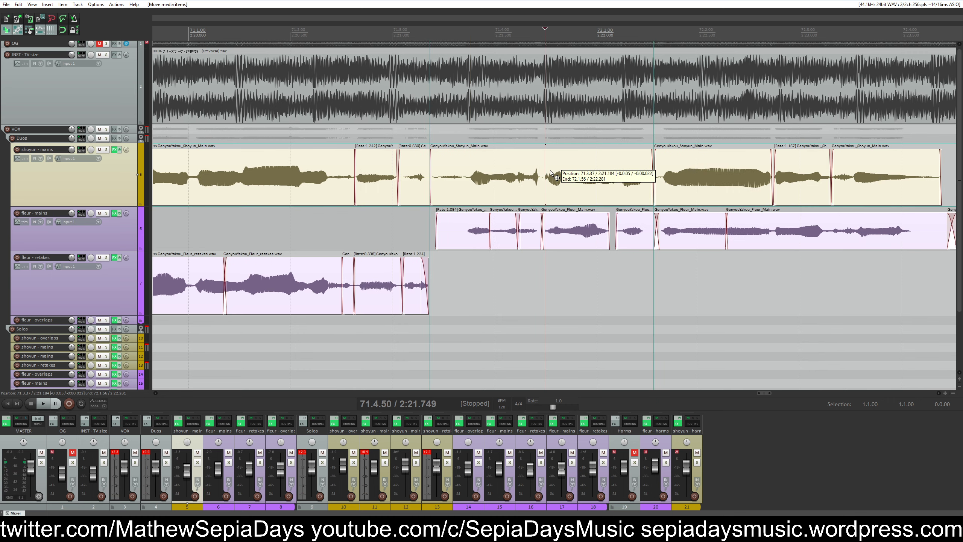
Play back the nudged duet vocals from around bar 71.4 through bar 74 to check their timing
key(space)
scroll(563, 171, down, 6)
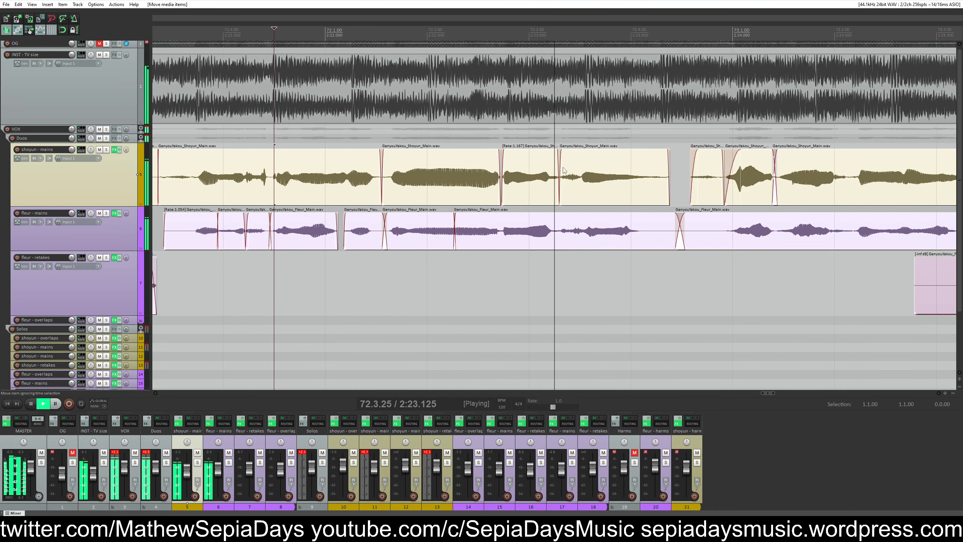
scroll(562, 170, up, 6)
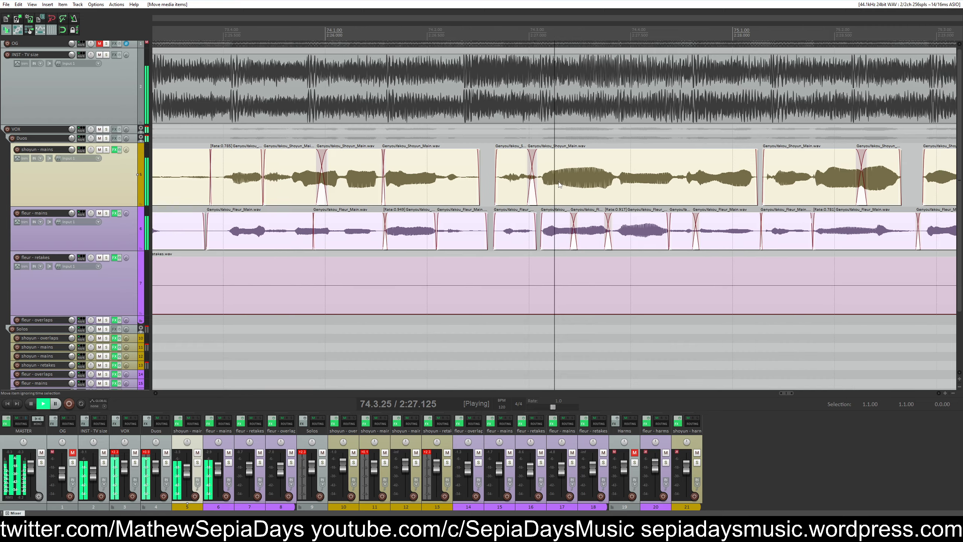
key(space)
click(455, 29)
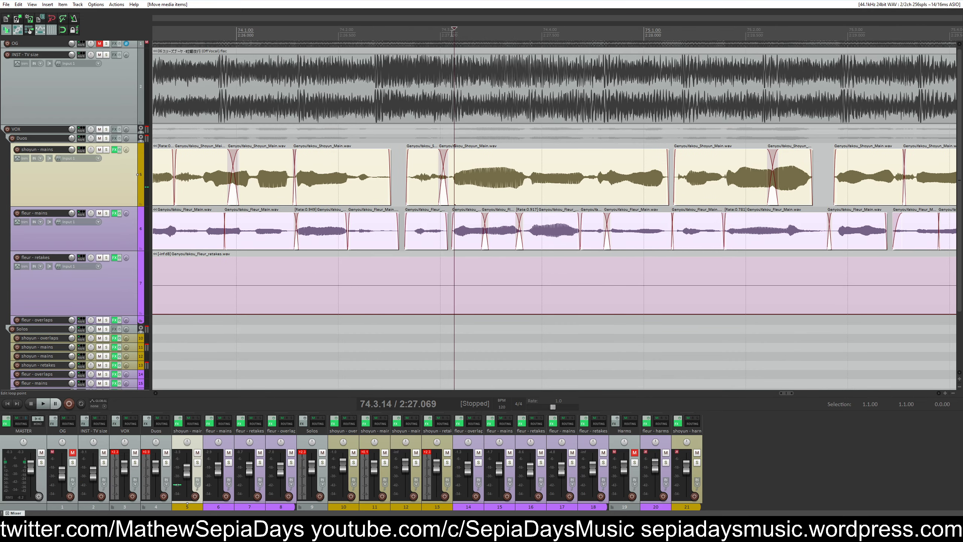
Play the transition into the pasted duet section from around bar 69 and continue through the section
scroll(467, 65, down, 10)
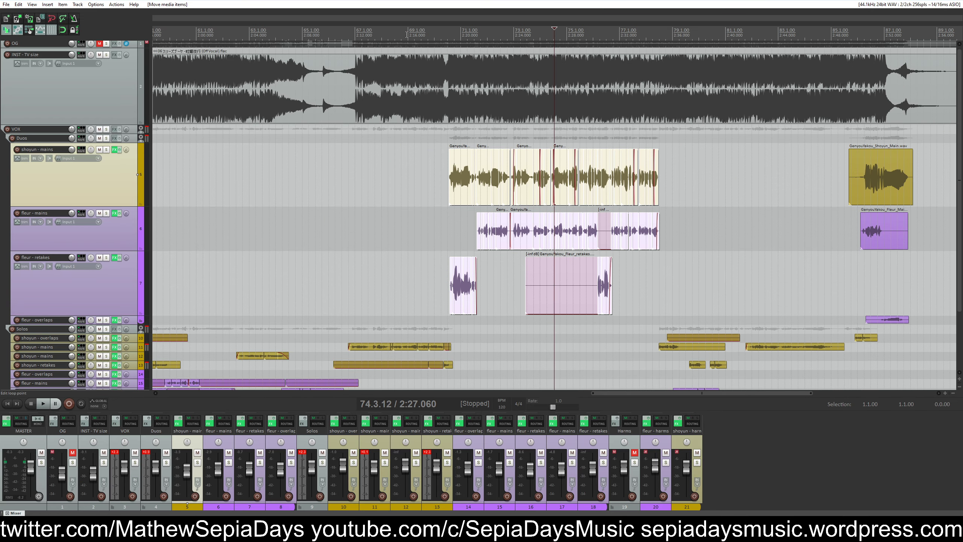
click(407, 35)
key(space)
scroll(515, 227, up, 3)
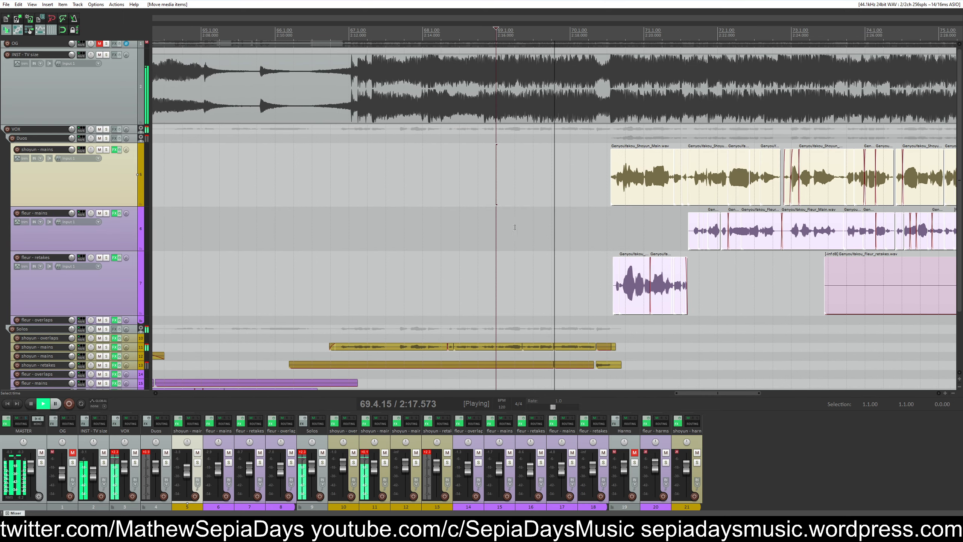
click(609, 188)
scroll(610, 187, up, 2)
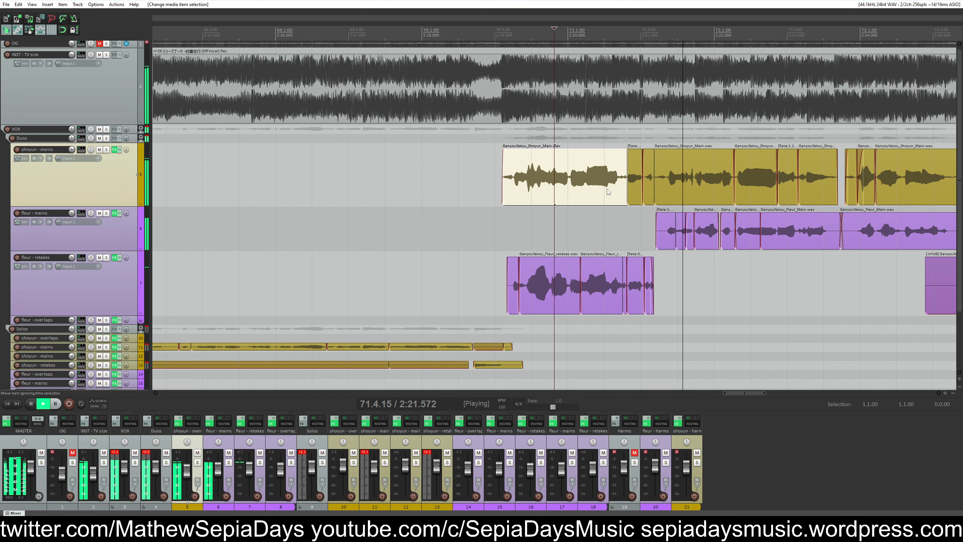
scroll(607, 189, down, 5)
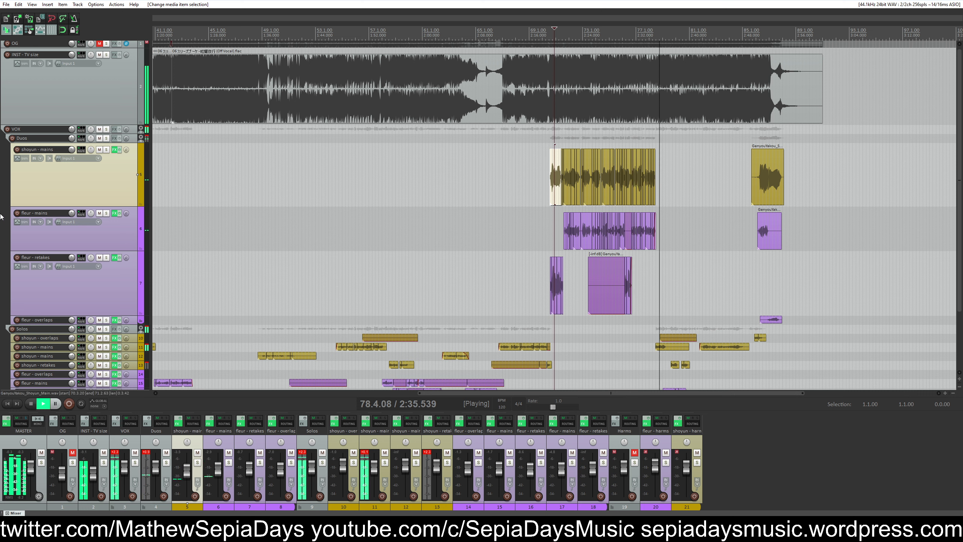
Play back the end of the pasted duet section from around bar 77 into the solo that follows
click(648, 129)
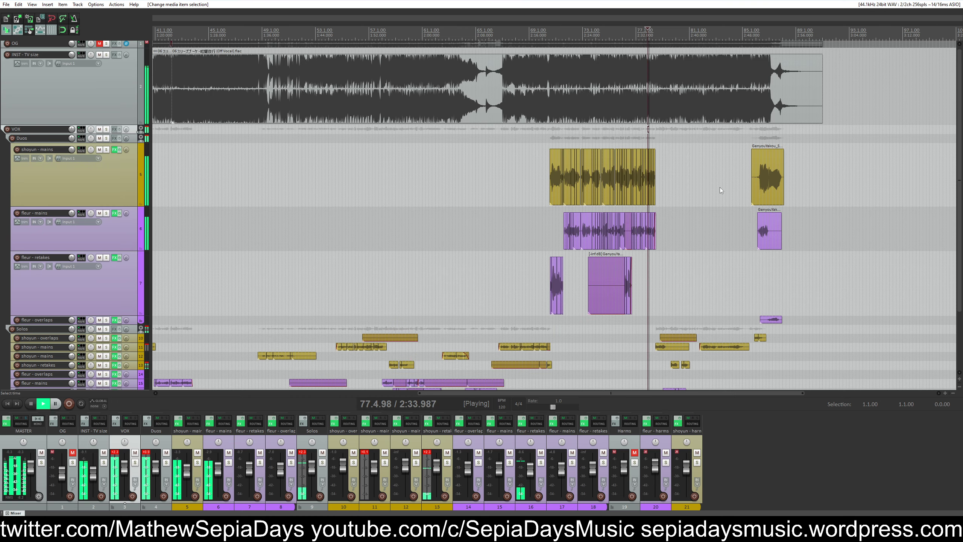
scroll(719, 187, up, 5)
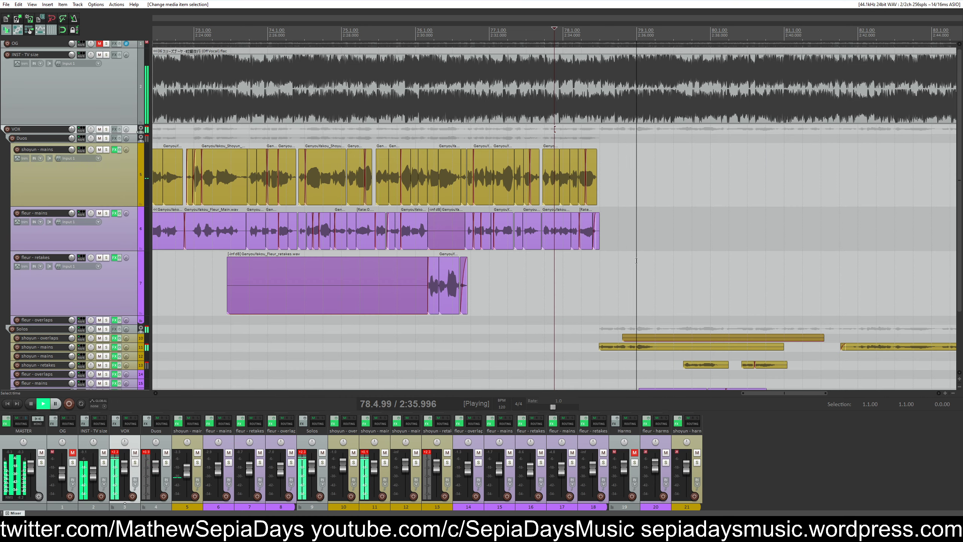
key(space)
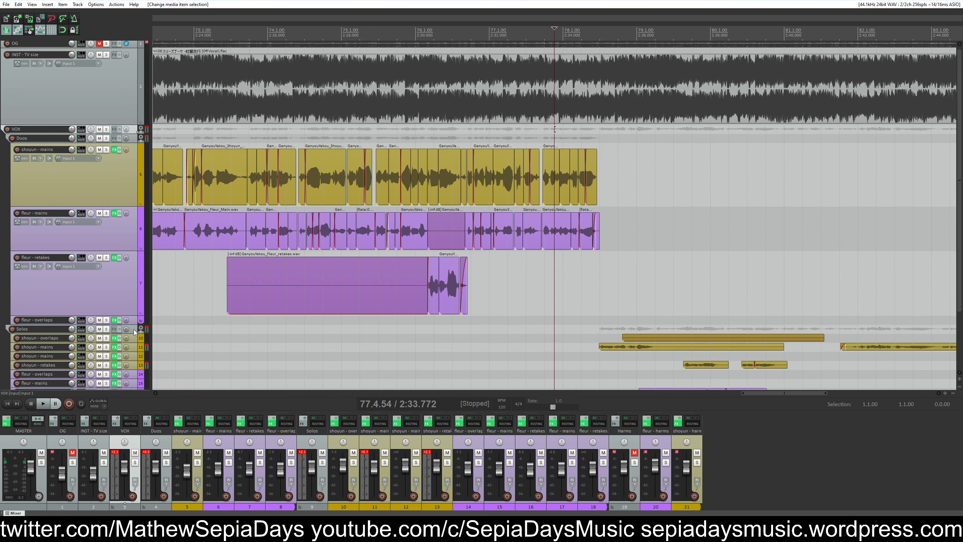
Collapse all track heights, enlarge the Duos shoyun - mains and fleur - mains tracks, and play from around 77.4
key(Page_Down)
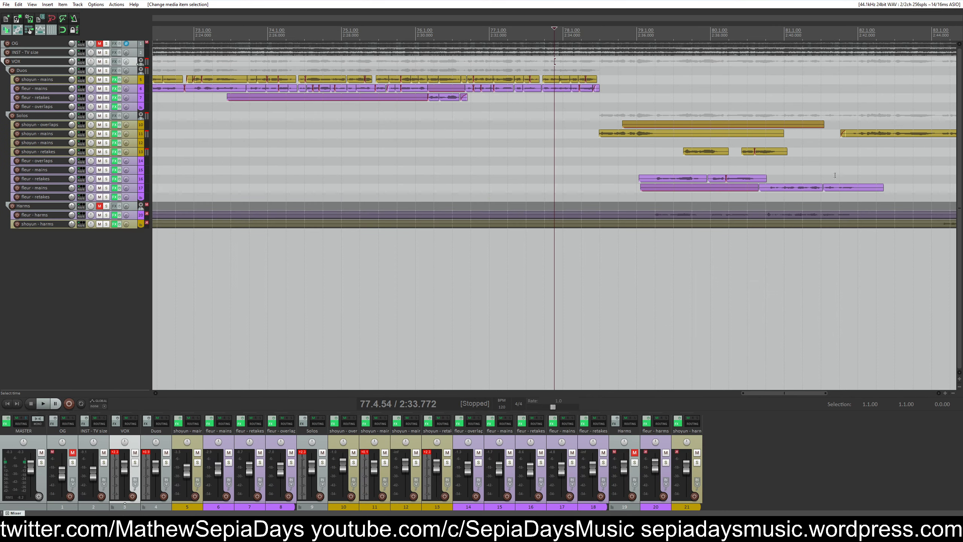
click(550, 134)
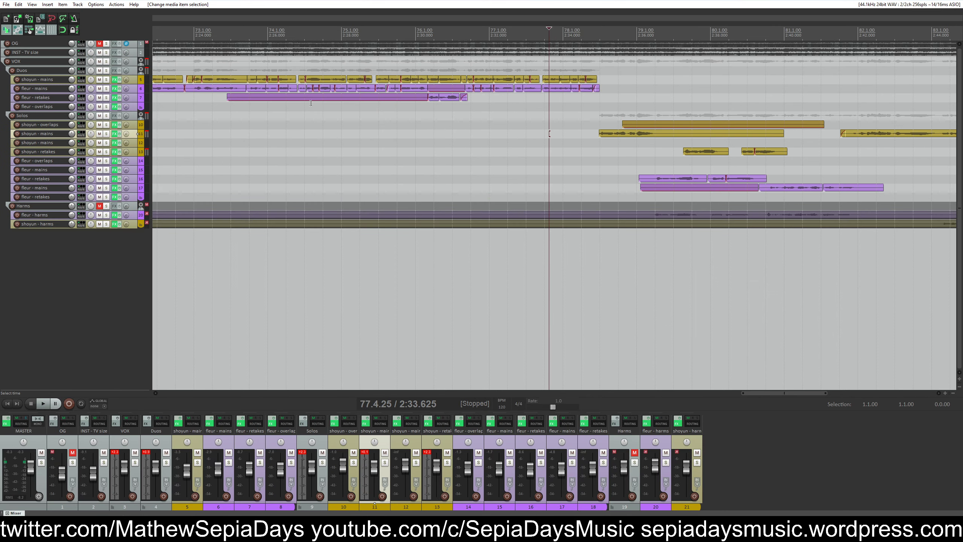
click(125, 96)
scroll(127, 91, up, 5)
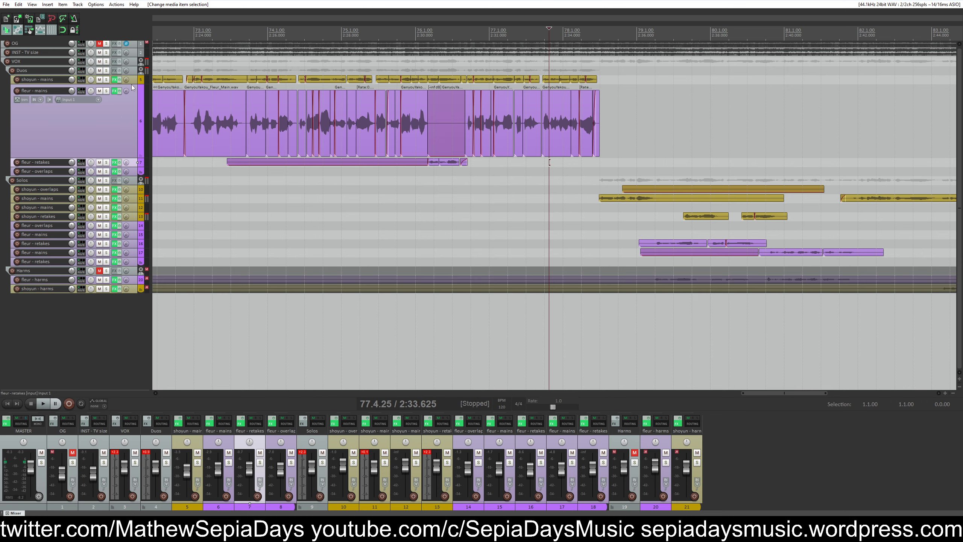
scroll(129, 79, up, 5)
key(space)
scroll(690, 195, up, 8)
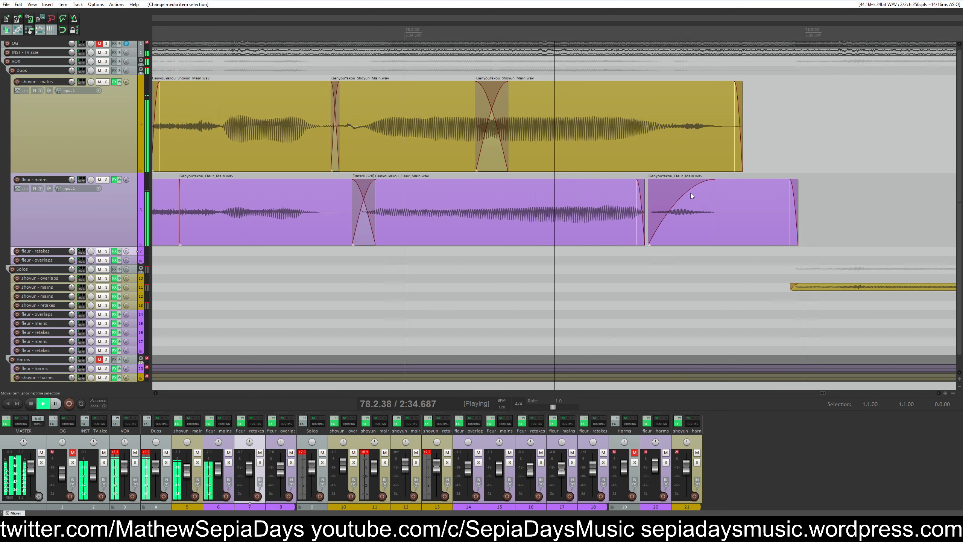
Shorten the fade-in of the last fleur - mains duet item and move it later, just before 78.3
key(space)
mouse_move(381, 182)
mouse_down()
mouse_move(437, 224)
mouse_move(370, 182)
mouse_up()
drag(422, 205, 580, 207)
drag(474, 203, 430, 200)
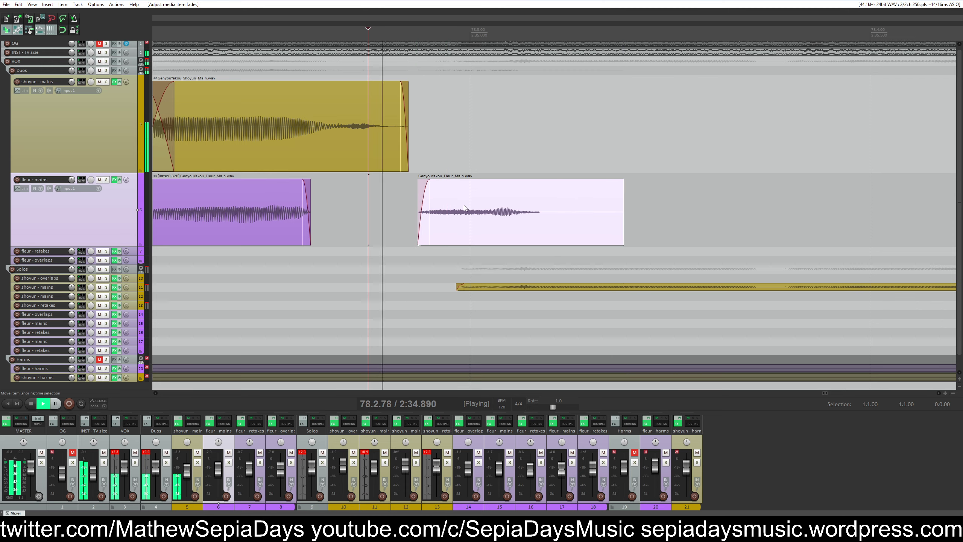
Cut the excess from the last fleur - mains duet item and stretch the remaining fragment to end just before 78.3
scroll(385, 213, right, 3)
click(393, 214)
scroll(426, 215, down, 2)
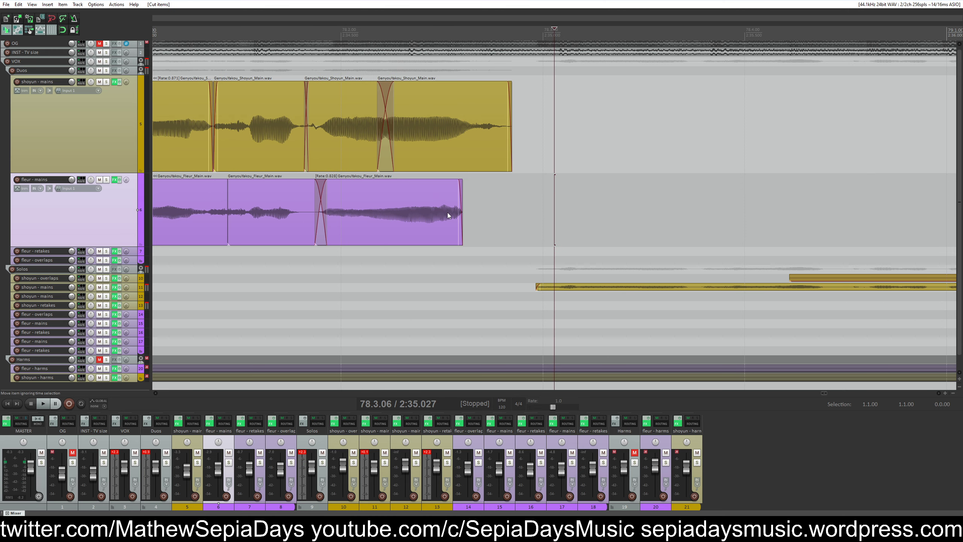
key(s)
key(Delete)
mouse_move(547, 212)
mouse_down()
mouse_move(504, 212)
mouse_move(529, 208)
mouse_up()
Split the last shoyun - mains duet item at 78.2.66, stretch its tail to end near 78.3, and play back the ending
click(477, 132)
key(s)
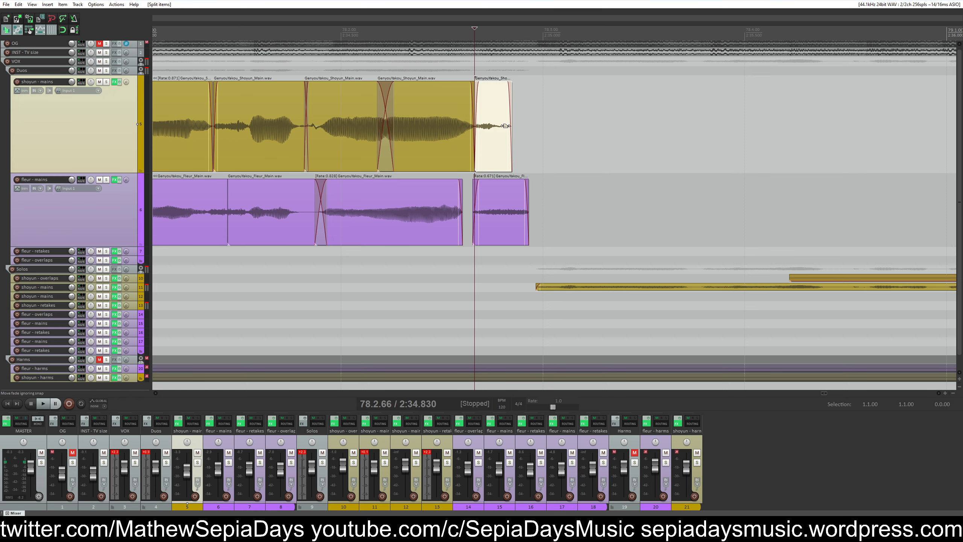
drag(511, 129, 542, 127)
scroll(634, 136, down, 2)
click(293, 125)
key(space)
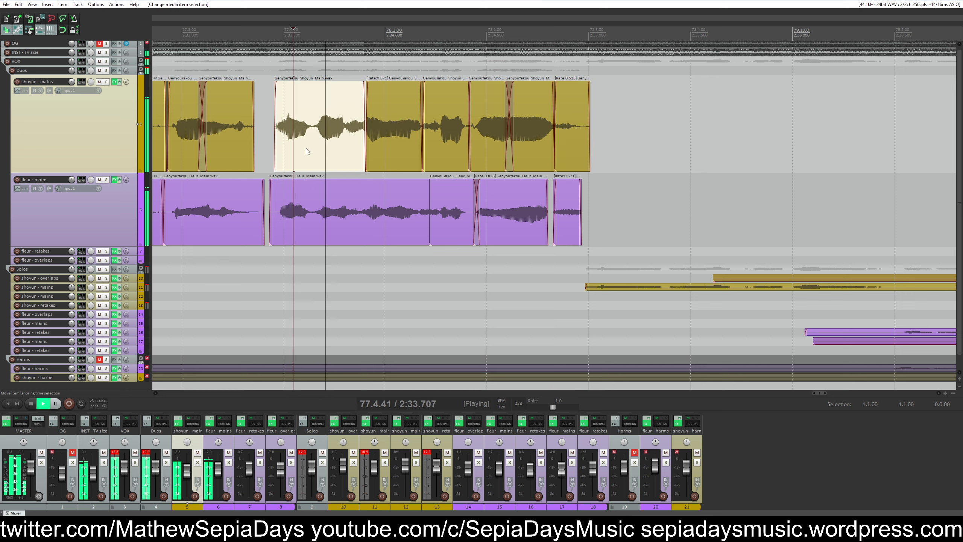
key(space)
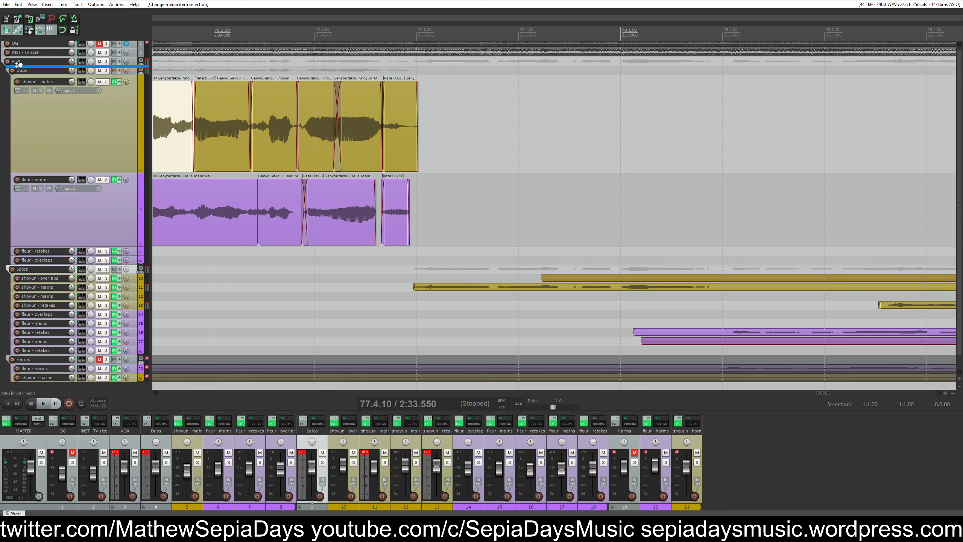
Move the Solos folder above Duos and enlarge the solo shoyun - mains and INST - TV size tracks
drag(19, 63, 19, 64)
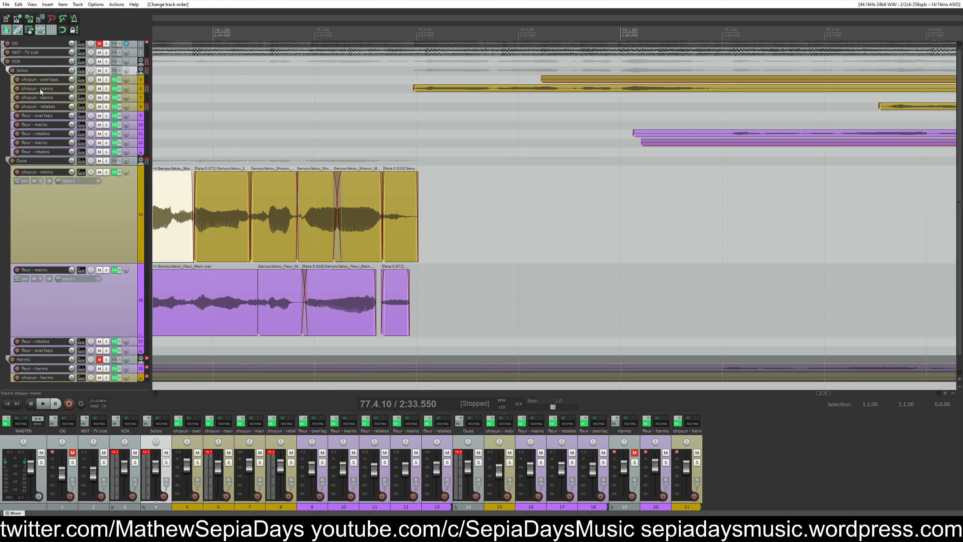
double_click(37, 93)
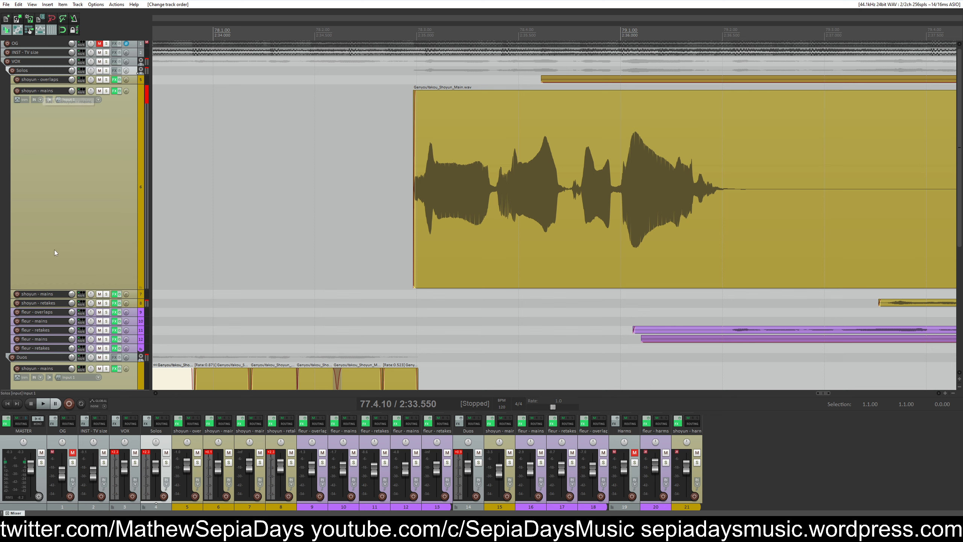
double_click(35, 57)
Nudge the solo shoyun - mains item near 78.3 slightly earlier to match the instrumental, and extend its start with a longer fade-in
click(426, 118)
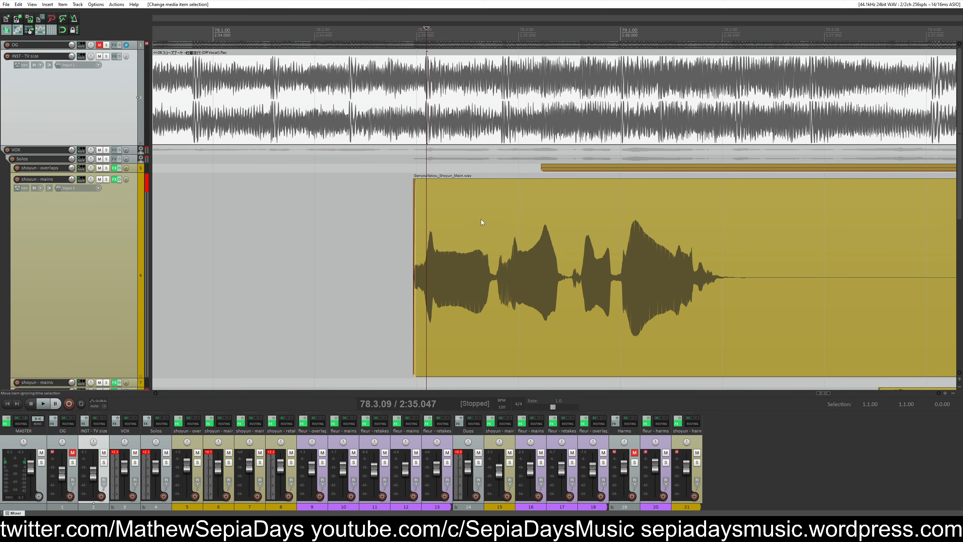
drag(482, 222, 478, 222)
scroll(518, 262, up, 3)
drag(524, 263, 516, 178)
key(ctrl+z)
Play the solo phrase and compare its onsets with the INST - TV size beats between 78.3 and 79.1
key(space)
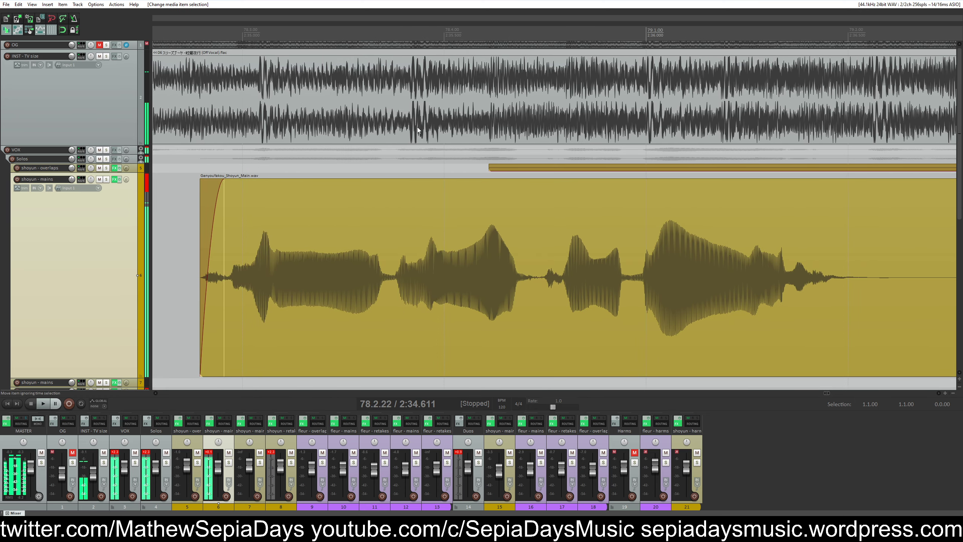
click(483, 131)
key(space)
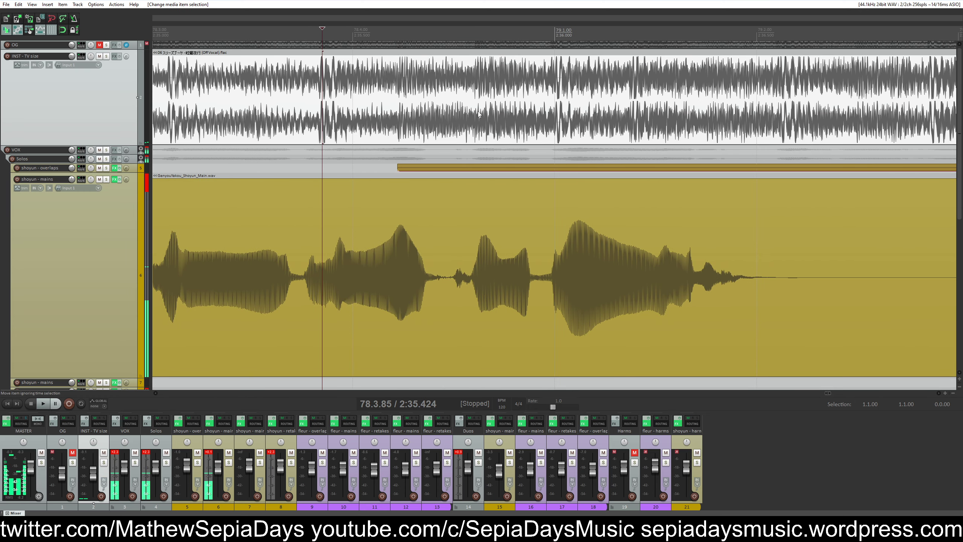
click(476, 129)
key(space)
key(space)
click(513, 120)
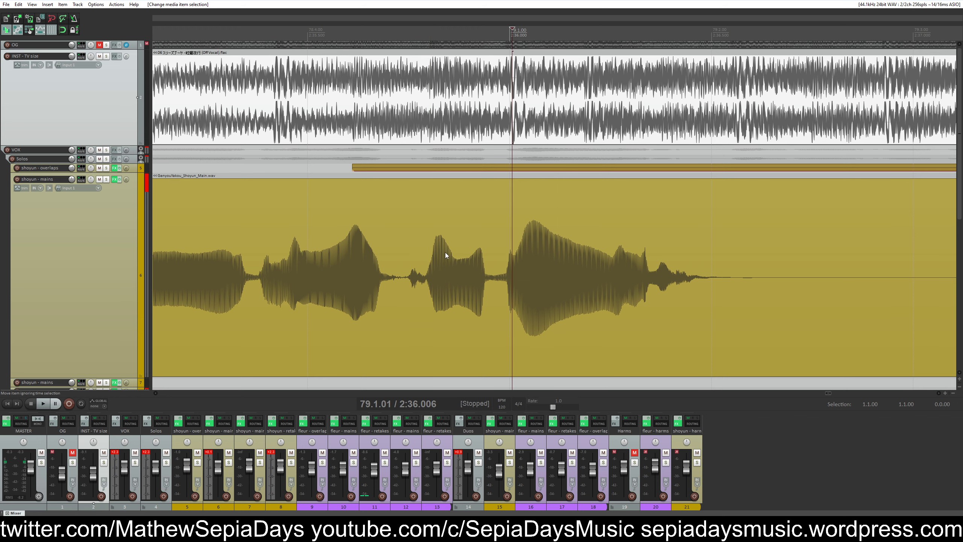
Split the solo shoyun - mains item at 78.3.76 and nudge the second part slightly later to match the instrumental beats
click(257, 279)
key(s)
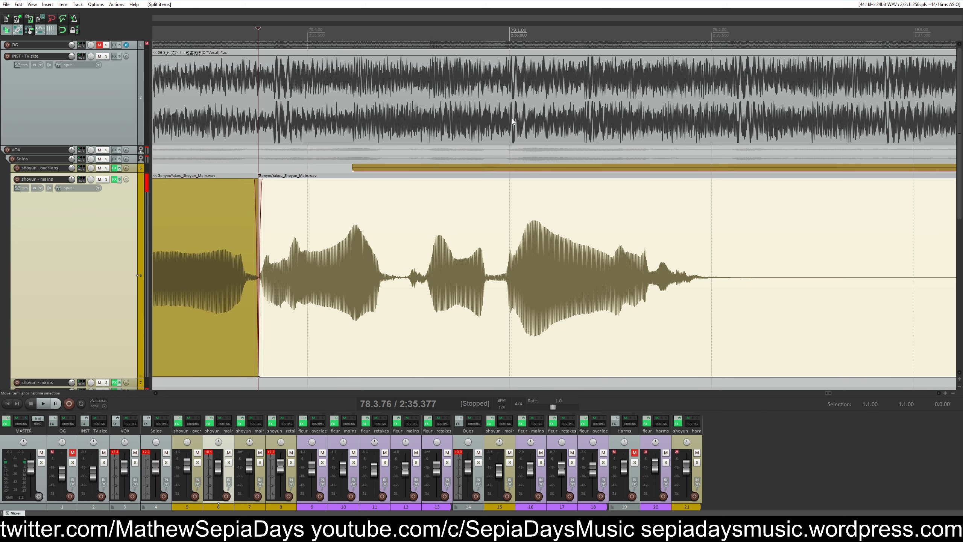
drag(513, 251, 517, 254)
click(435, 124)
scroll(594, 226, down, 5)
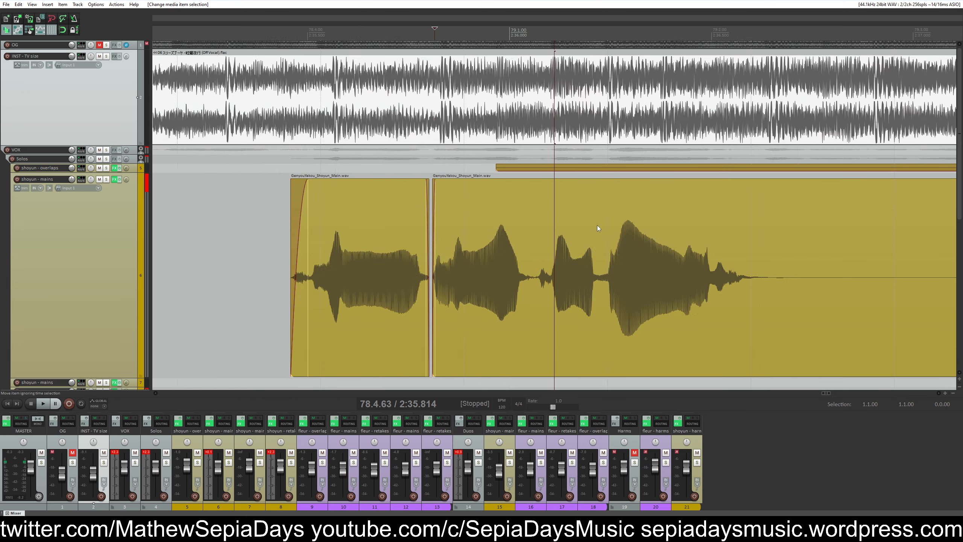
Split the solo shoyun - mains item after its phrase at 79.2.26
click(673, 289)
key(s)
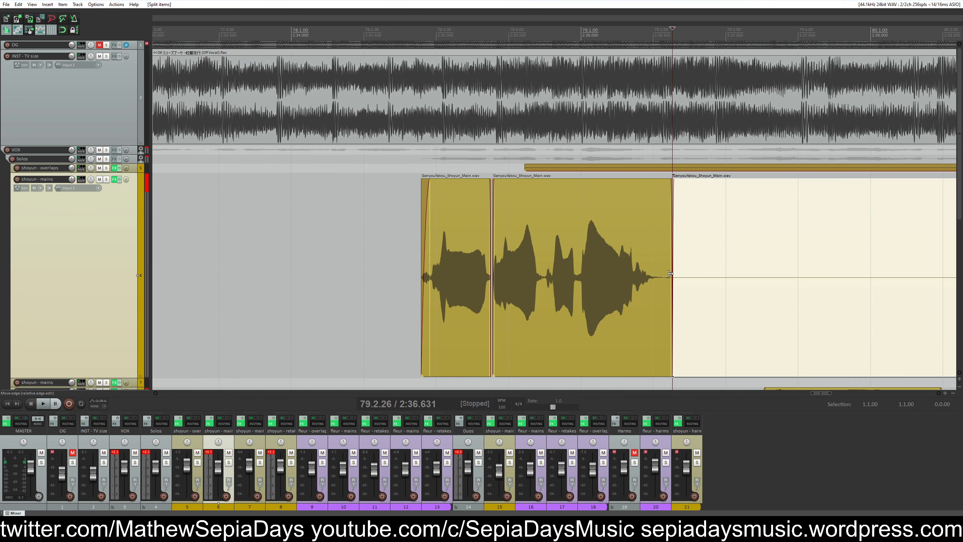
Remove the leftover solo shoyun - mains item after 79.2.26 and play the start of the remaining phrase
key(ctrl+x)
click(419, 265)
key(space)
scroll(427, 257, up, 5)
key(space)
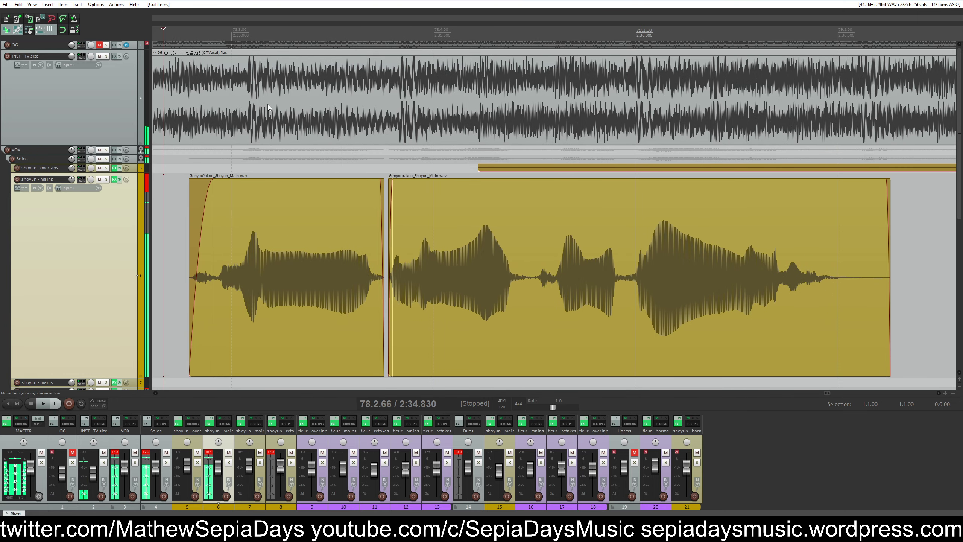
Remove the first solo shoyun - mains piece near 78.3, extend the second piece's start back to about 78.2.80, and lengthen its fade-in
click(249, 118)
click(251, 250)
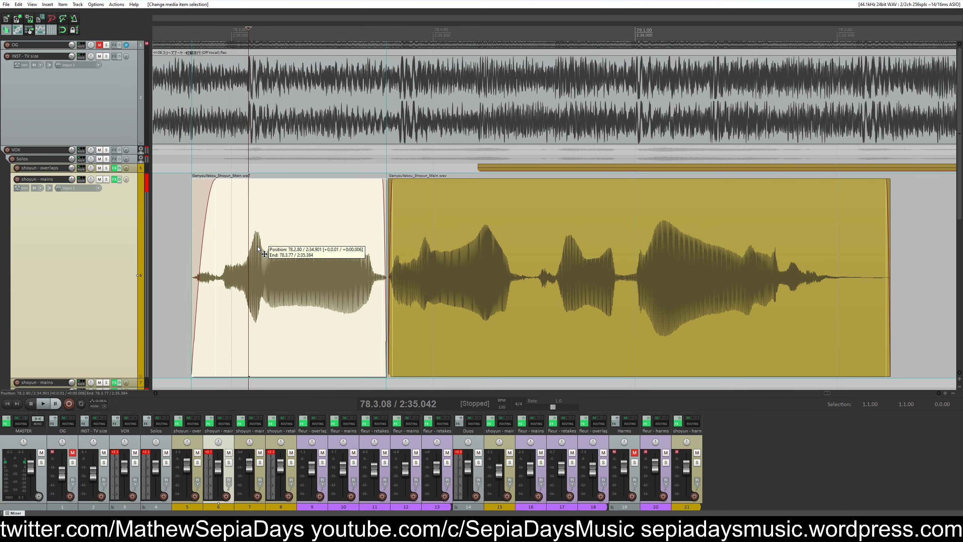
key(ctrl+x)
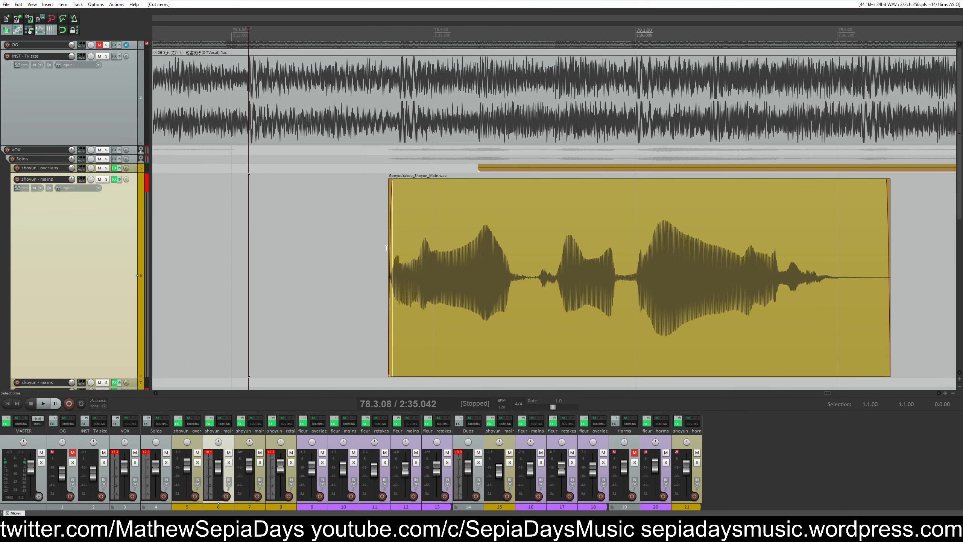
drag(387, 248, 194, 246)
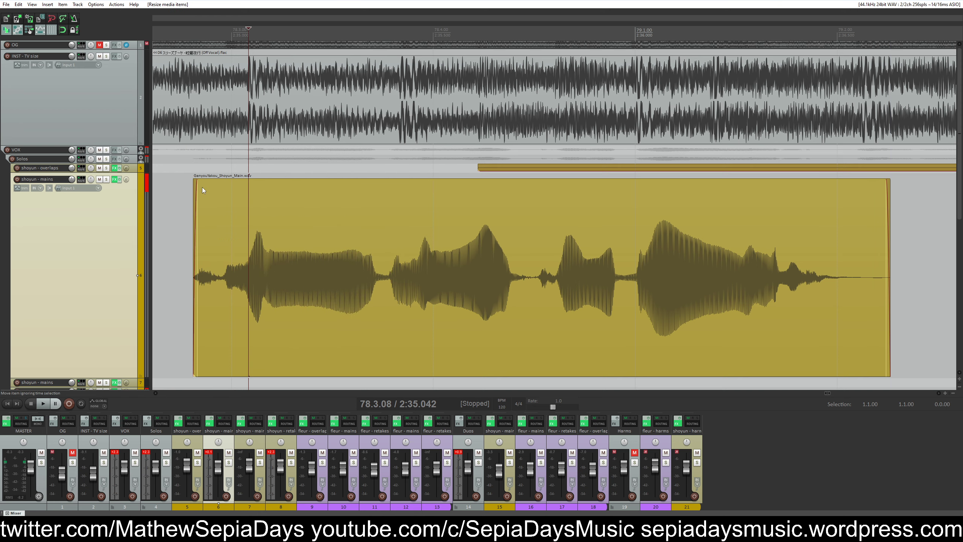
drag(203, 190, 245, 190)
Play on from the solo phrase to bar 86 with all tracks in view, checking the remaining solo and duet vocals
scroll(428, 243, down, 3)
click(340, 239)
key(space)
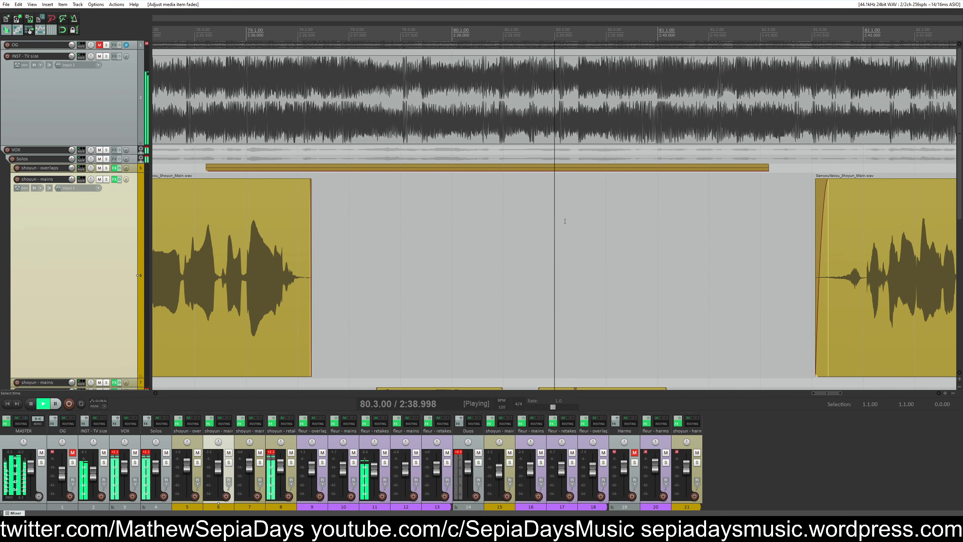
scroll(576, 244, down, 3)
key(grave)
key(grave)
key(grave)
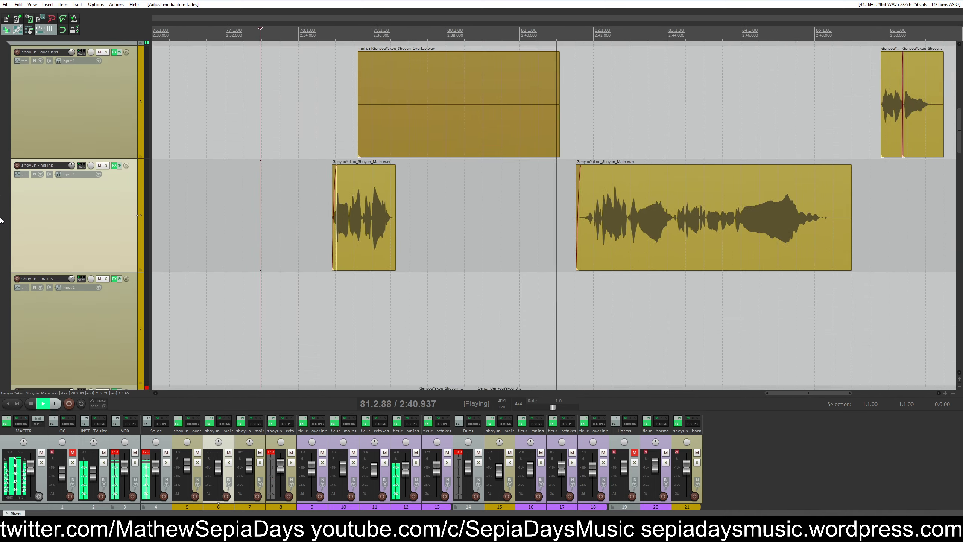
scroll(540, 106, down, 3)
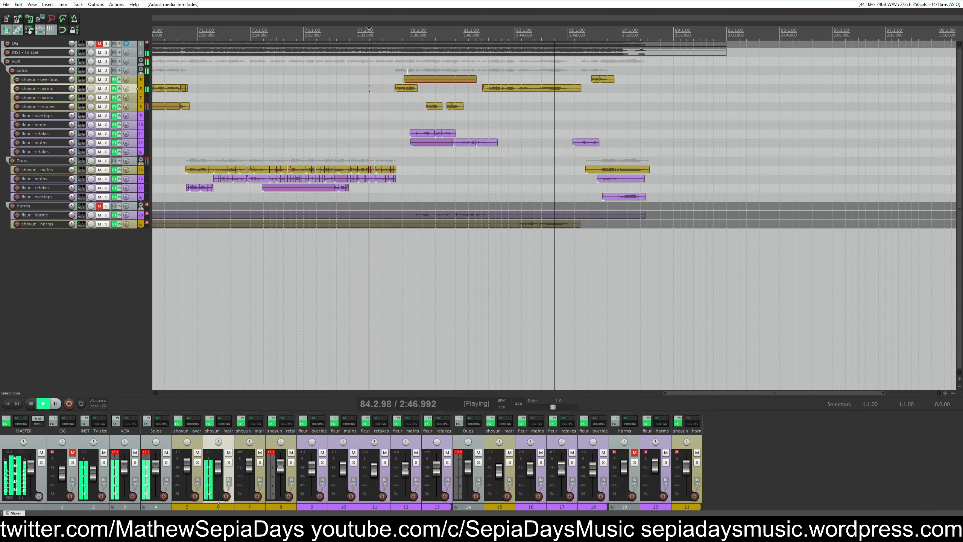
scroll(406, 72, up, 1)
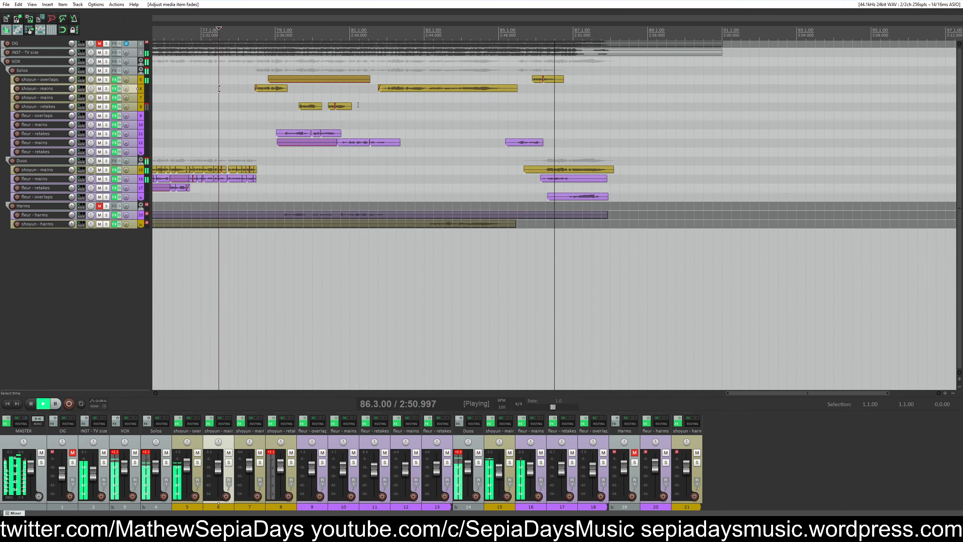
click(235, 110)
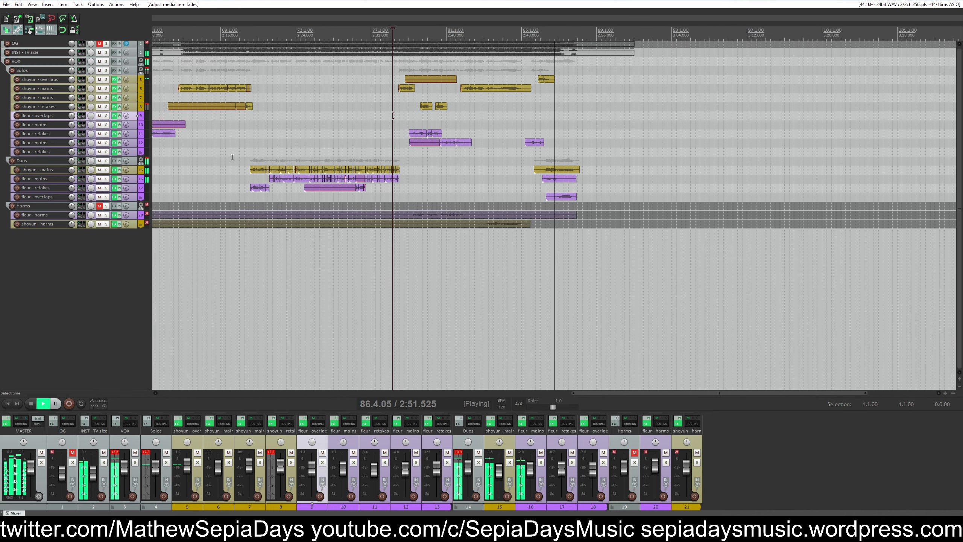
key(space)
Move the Duos folder with its tracks above the Solos folder
drag(130, 161, 131, 144)
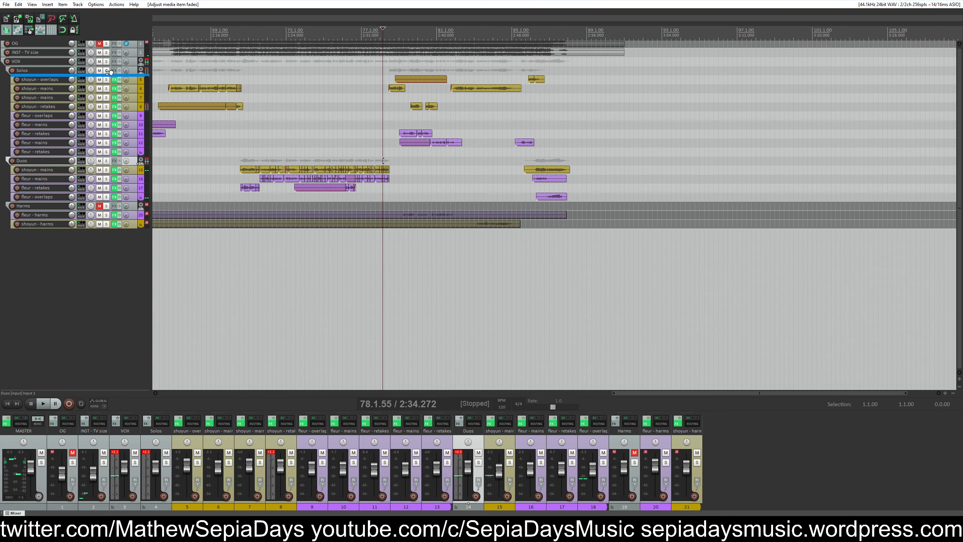
drag(110, 67, 110, 67)
click(513, 88)
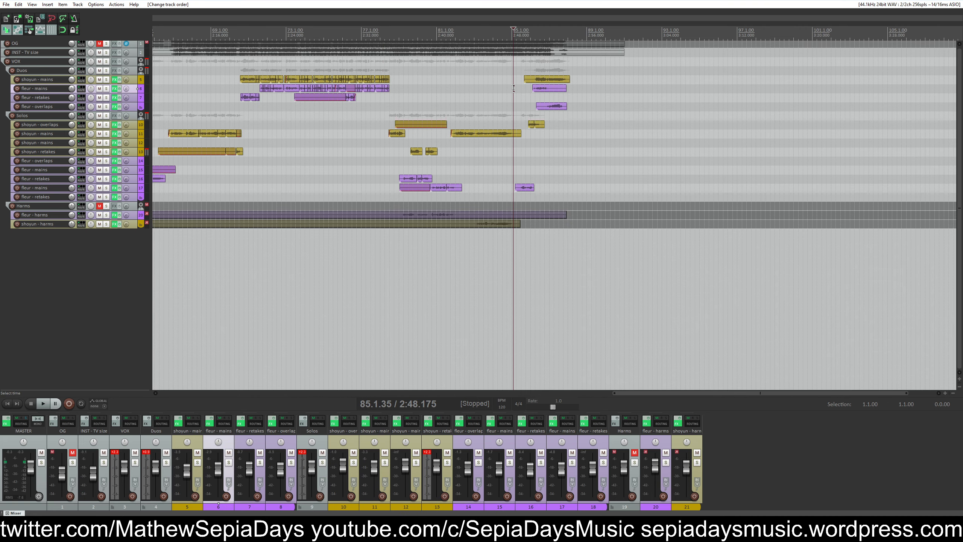
Enlarge the solo shoyun - overlaps and the duet mains and fleur - overlaps tracks, placing fleur - overlaps above fleur - retakes
click(442, 88)
key(space)
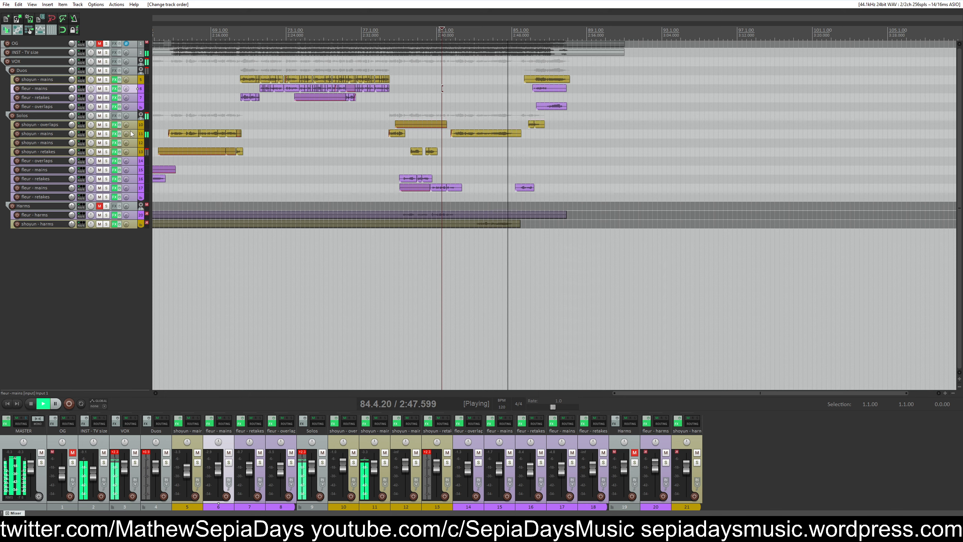
drag(135, 129, 133, 173)
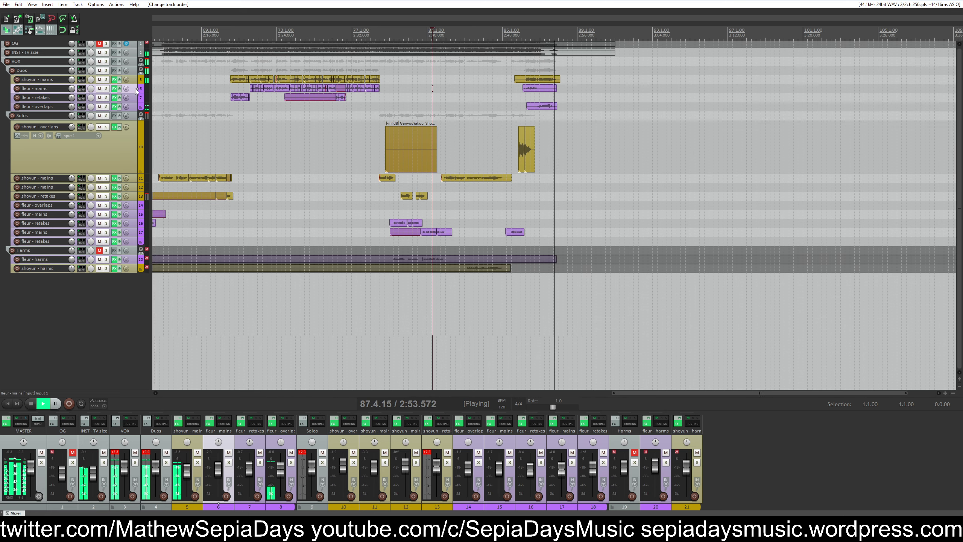
drag(139, 106, 130, 259)
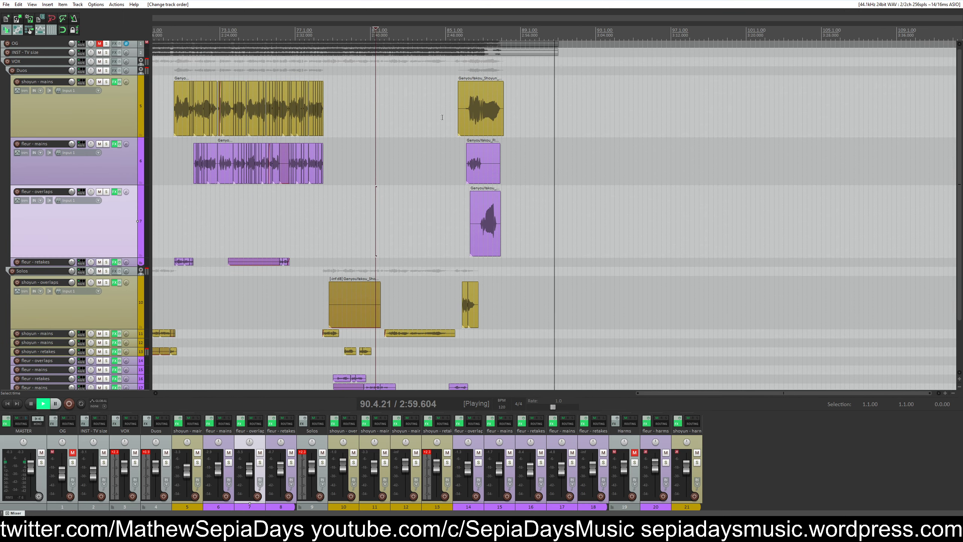
Enlarge the INST - TV size and OG tracks and hide the mixer to make room for the arrangement
key(space)
scroll(451, 79, up, 2)
scroll(7, 65, up, 1)
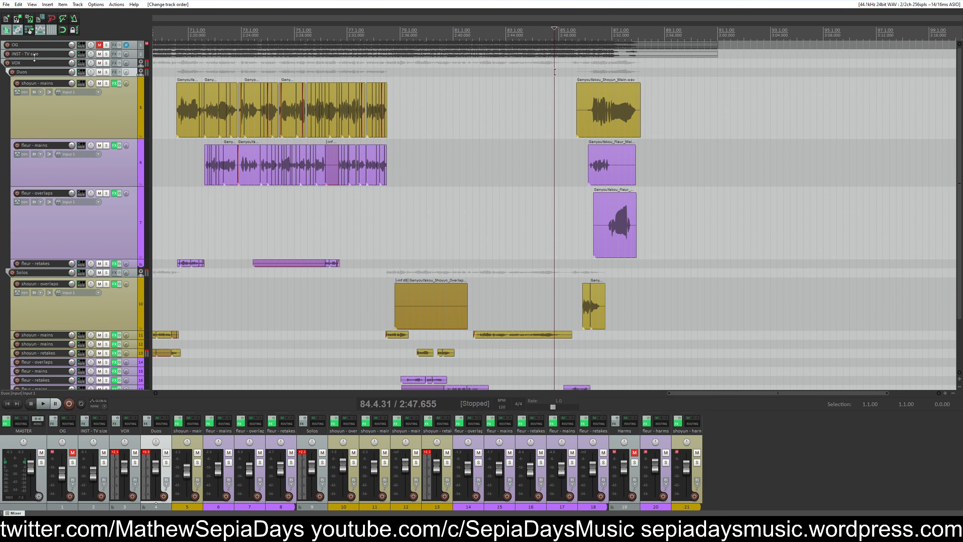
key(space)
drag(35, 58, 35, 125)
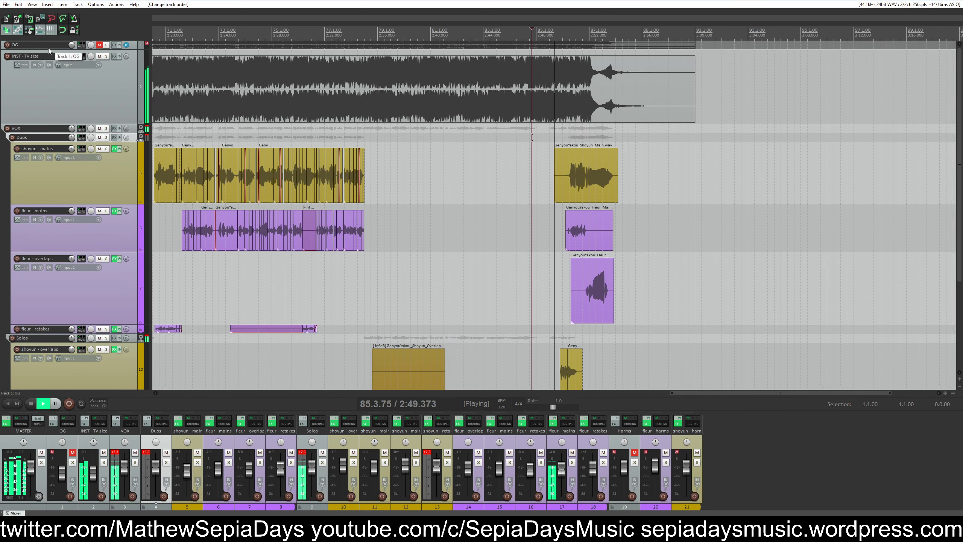
drag(48, 52, 49, 133)
key(ctrl+m)
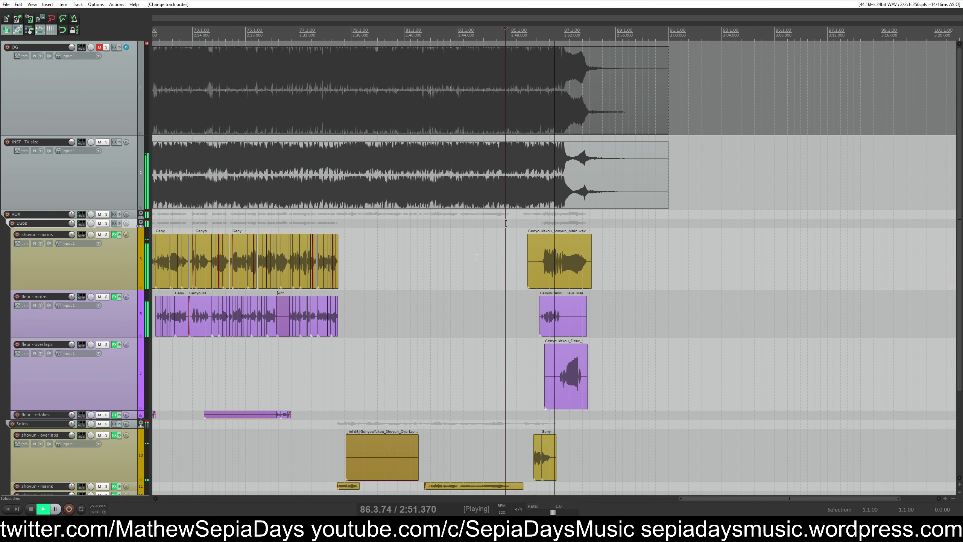
Listen to the OG track in solo around bar 87 and mark the end of its final held vocal at 87.3.92
scroll(477, 258, up, 8)
click(307, 309)
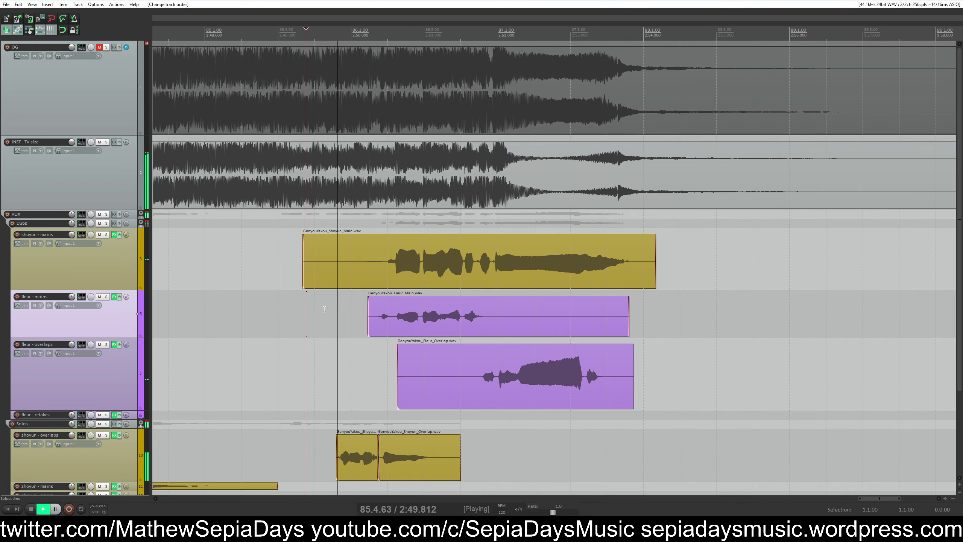
scroll(325, 309, up, 5)
click(107, 47)
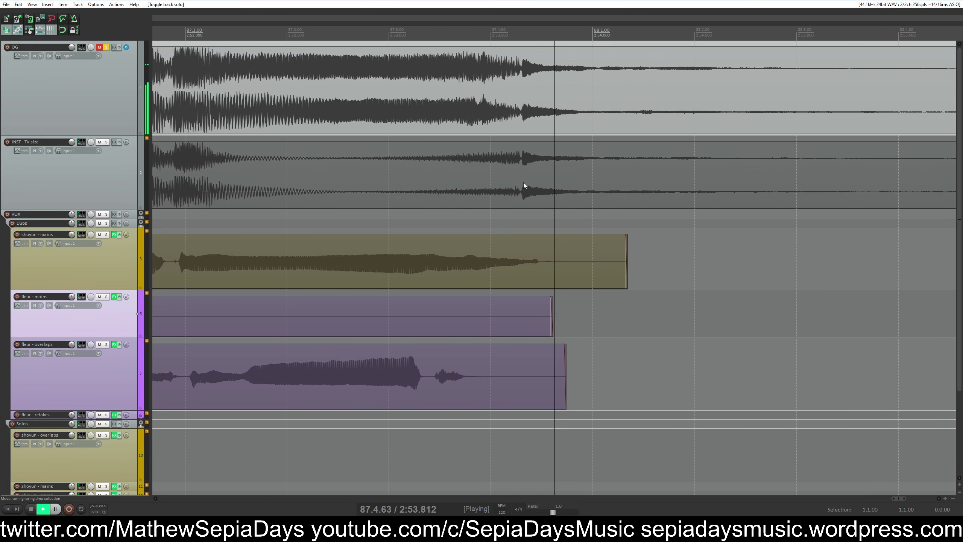
click(457, 107)
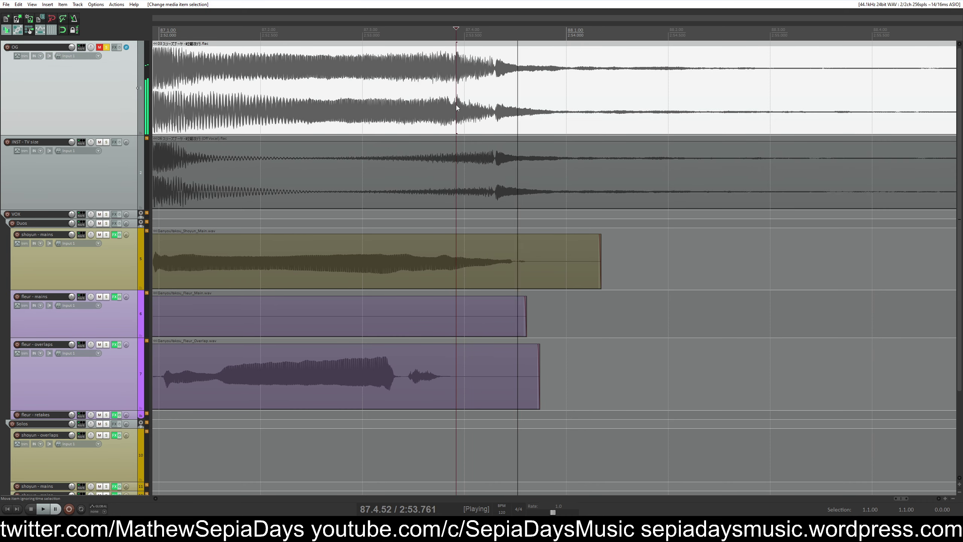
key(space)
click(106, 47)
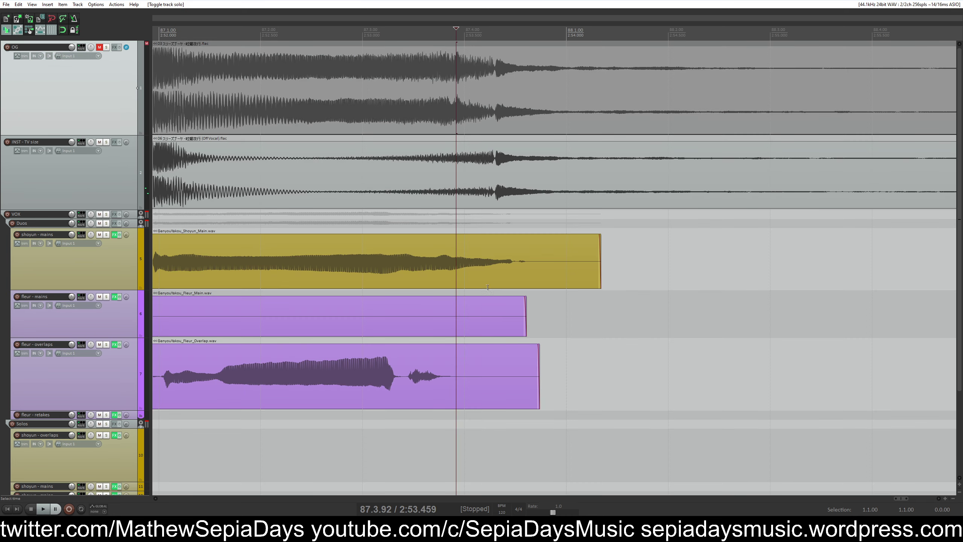
Split the final held note of the duet shoyun - mains between 87.2 and 87.3 and move its tail earlier to end at 87.3.92
scroll(487, 287, down, 3)
scroll(502, 278, up, 2)
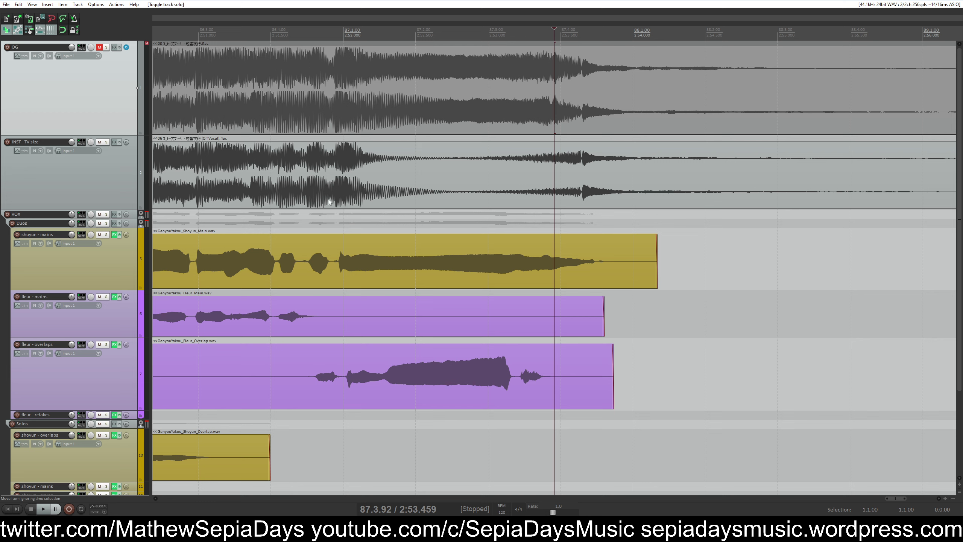
click(462, 264)
key(s)
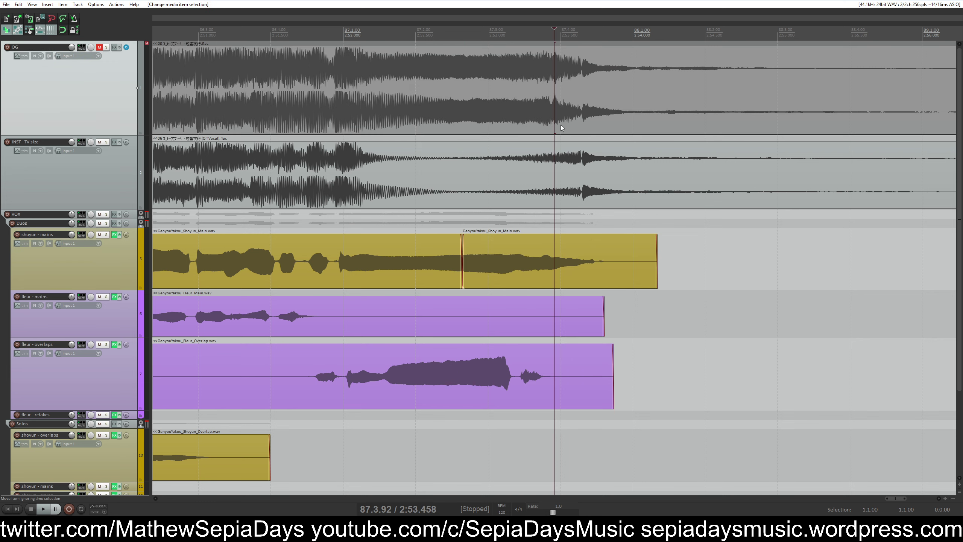
drag(592, 270, 553, 270)
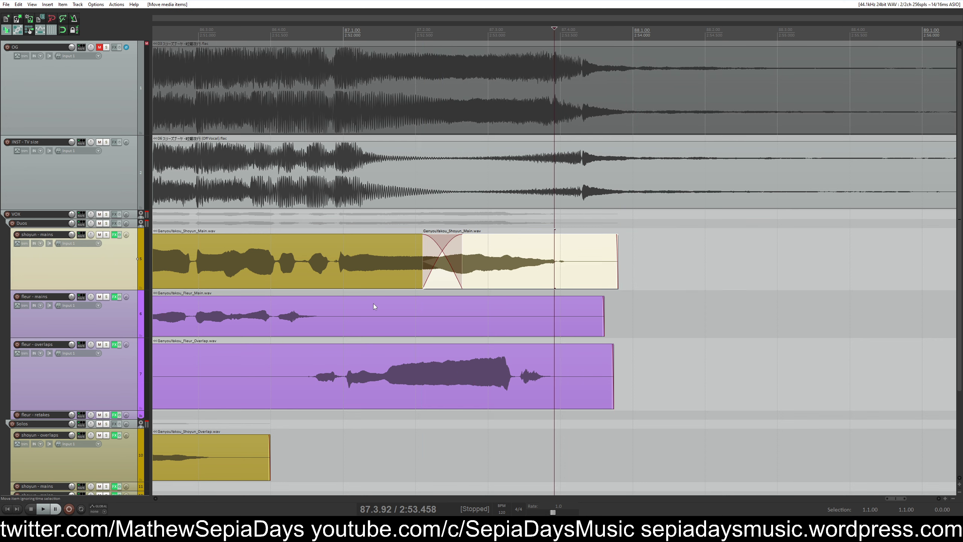
Nudge the duet shoyun - mains and fleur - overlaps items earlier so their final-note onsets match the instrumental hit at 86.4.91
click(338, 265)
scroll(554, 261, up, 3)
click(556, 203)
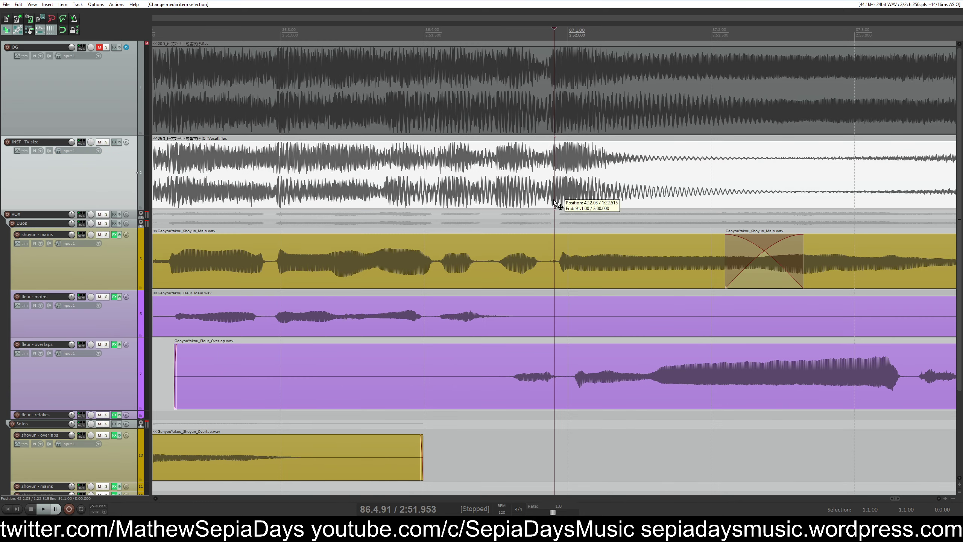
drag(577, 260, 571, 259)
drag(616, 370, 594, 368)
key(space)
key(space)
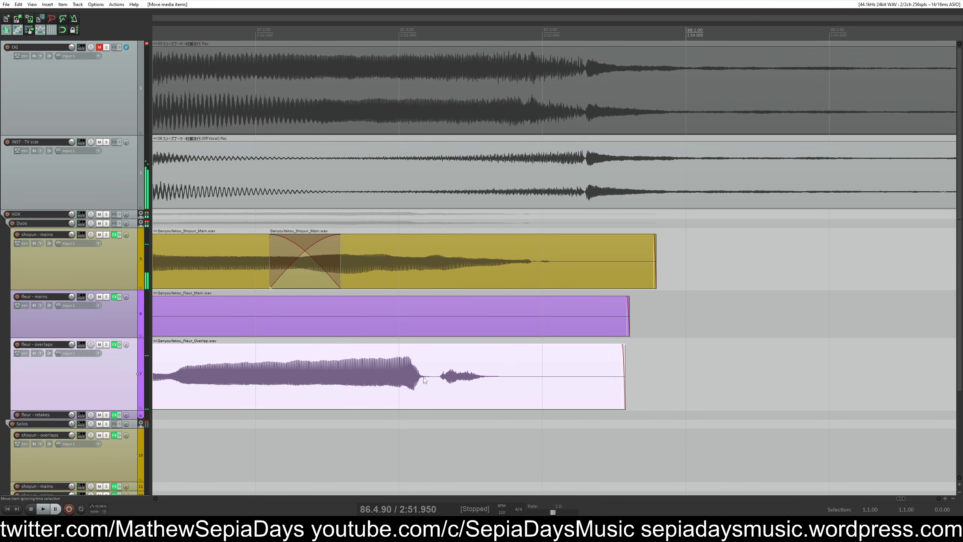
Split fleur - overlaps after its held note near 87.3.26 and move the short closing sound later to about 87.4
drag(438, 378, 438, 379)
key(s)
drag(439, 380, 501, 382)
click(550, 269)
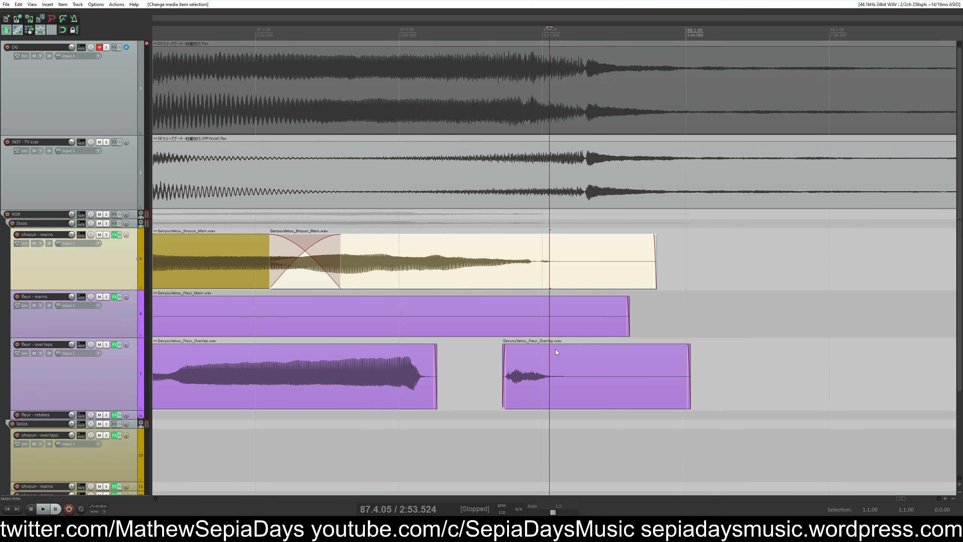
drag(556, 364, 588, 374)
click(587, 375)
click(572, 375)
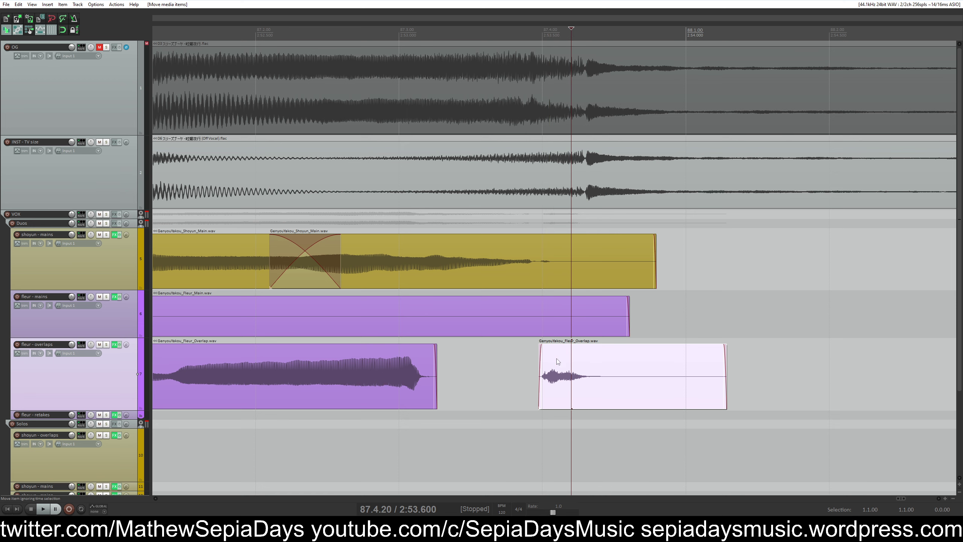
Play the ending around 87.4 with fleur - overlaps soloed and unsoloed to check its closing sound
click(531, 366)
key(space)
key(space)
click(106, 344)
key(space)
click(106, 344)
key(space)
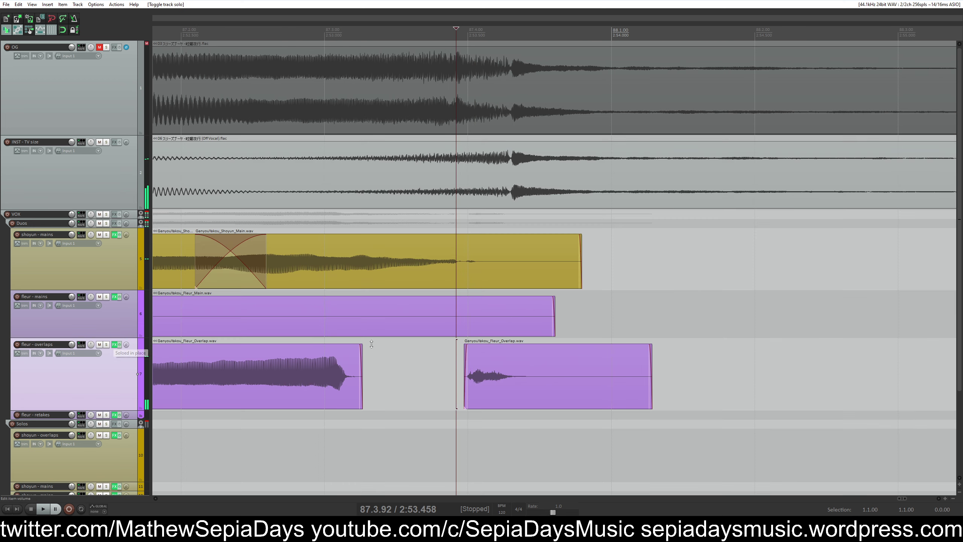
Trim the closing fleur - overlaps piece at 87.4.12 and give it a longer fade-out
click(486, 364)
key(s)
key(Delete)
drag(485, 345, 471, 352)
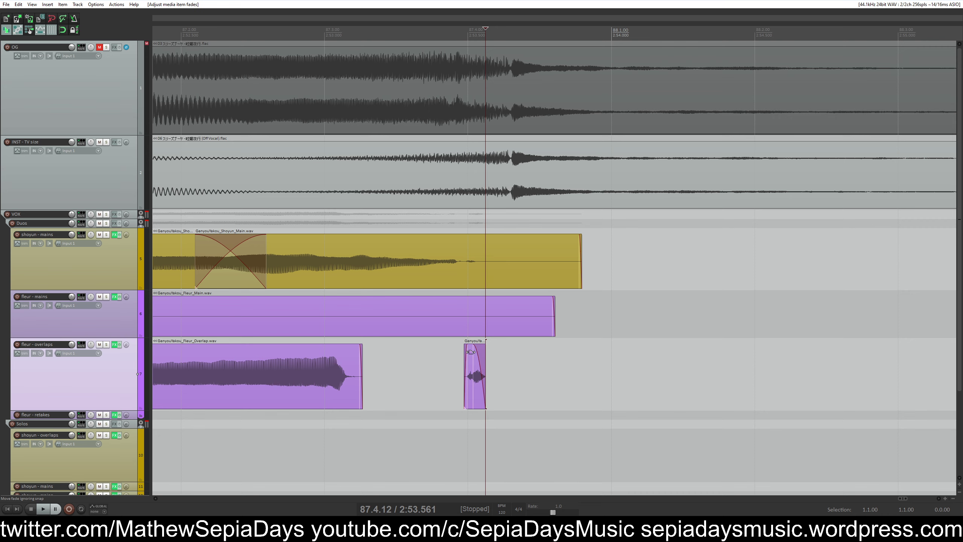
Play the final held notes from 86.4.86 and split fleur - overlaps at 87.1.41, where its sustain begins
click(267, 376)
scroll(491, 362, down, 3)
scroll(529, 366, up, 3)
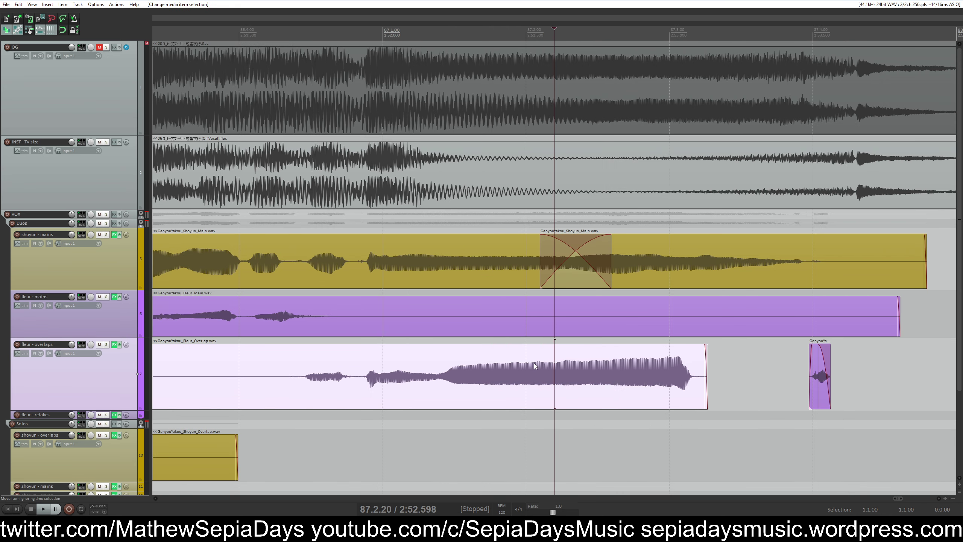
click(387, 270)
key(space)
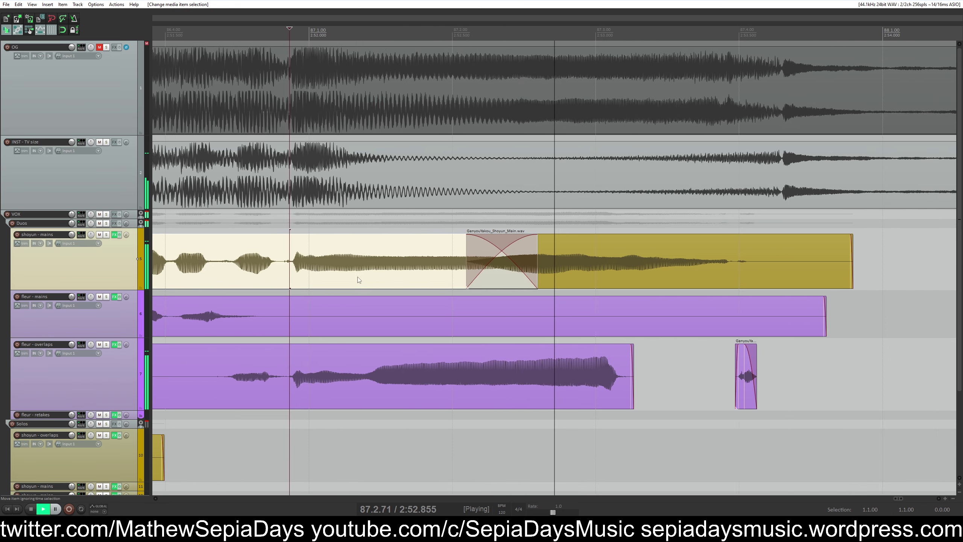
key(space)
click(223, 372)
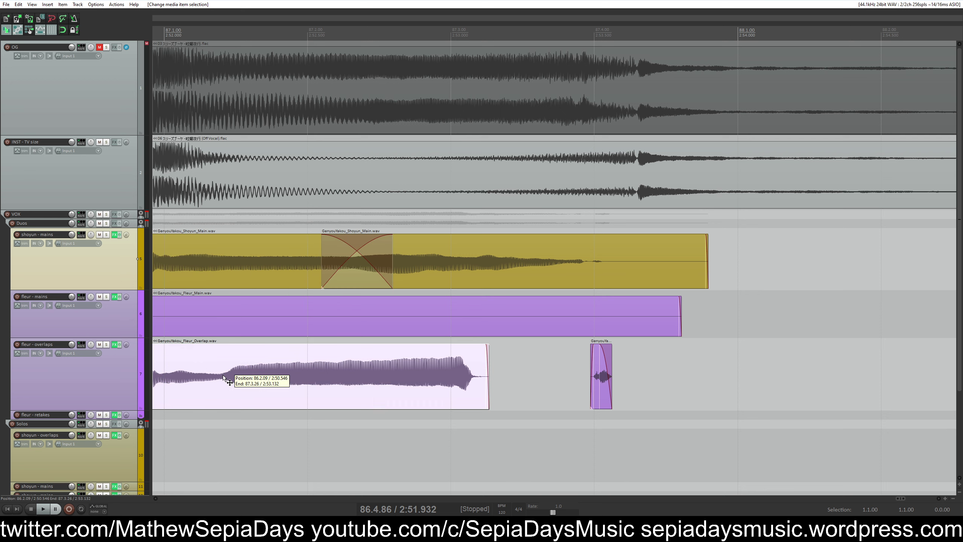
key(s)
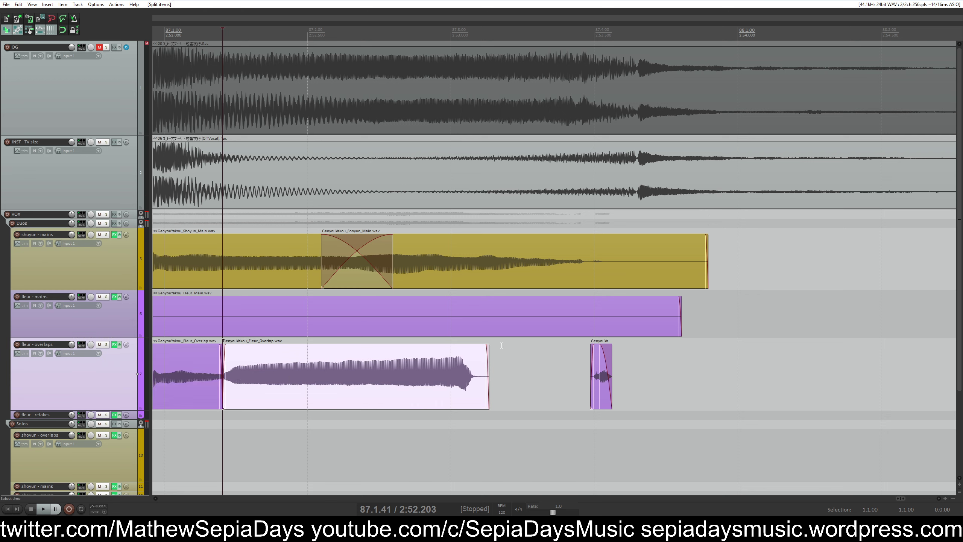
Time-stretch the sustained fleur - overlaps piece to reach its closing sound near 87.4, and play the ending
click(586, 268)
drag(491, 356, 611, 343)
scroll(339, 363, down, 3)
click(286, 366)
key(space)
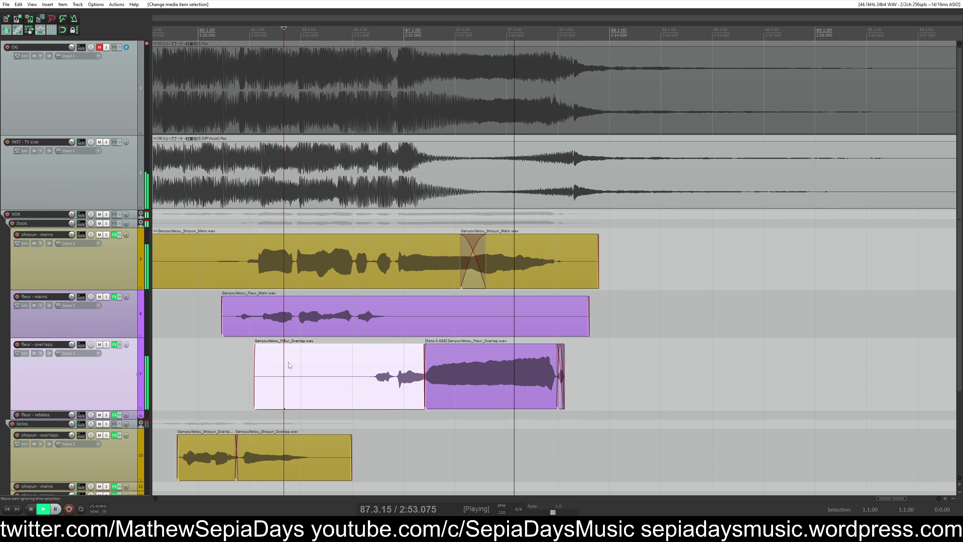
Stop playback and undo the time-stretch of the sustained fleur - overlaps piece
key(space)
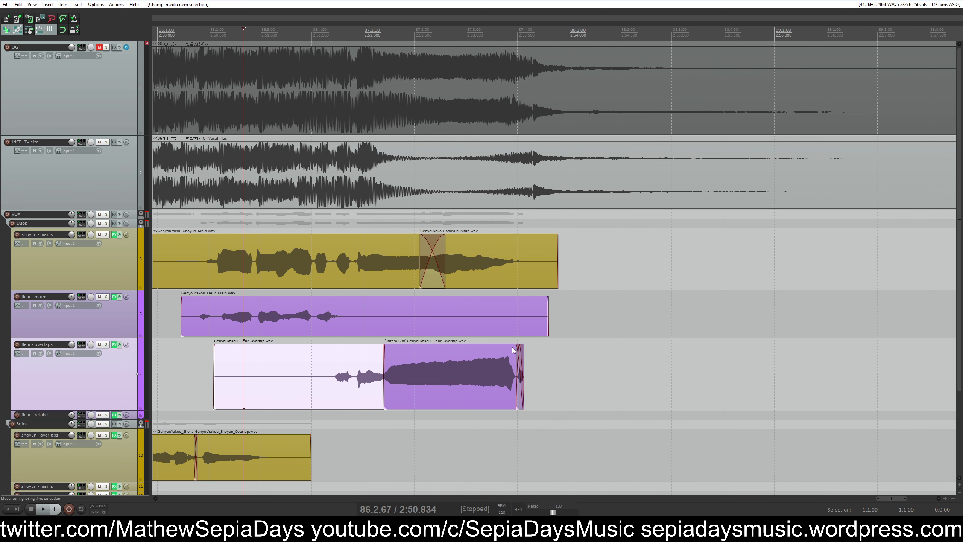
click(511, 358)
scroll(538, 363, up, 4)
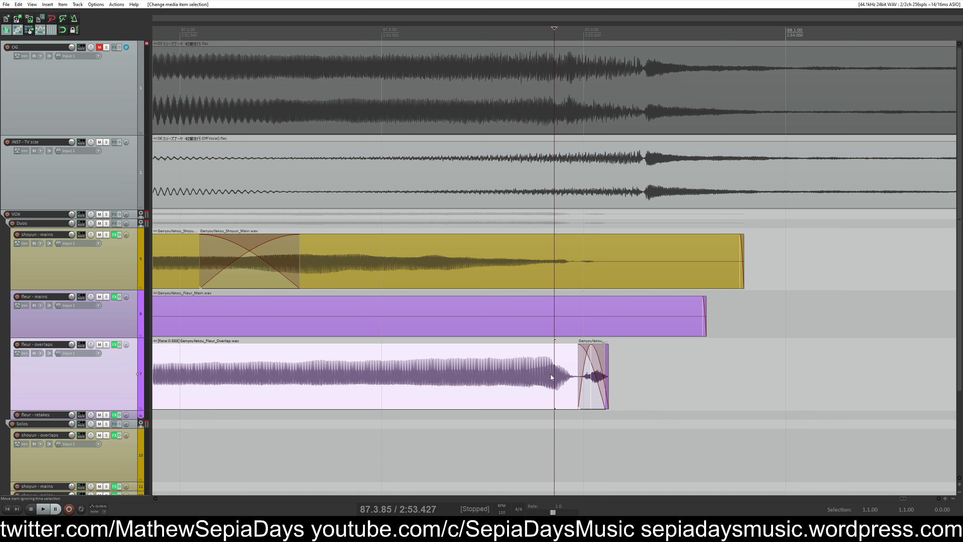
key(ctrl+z)
key(ctrl+z)
key(ctrl+z)
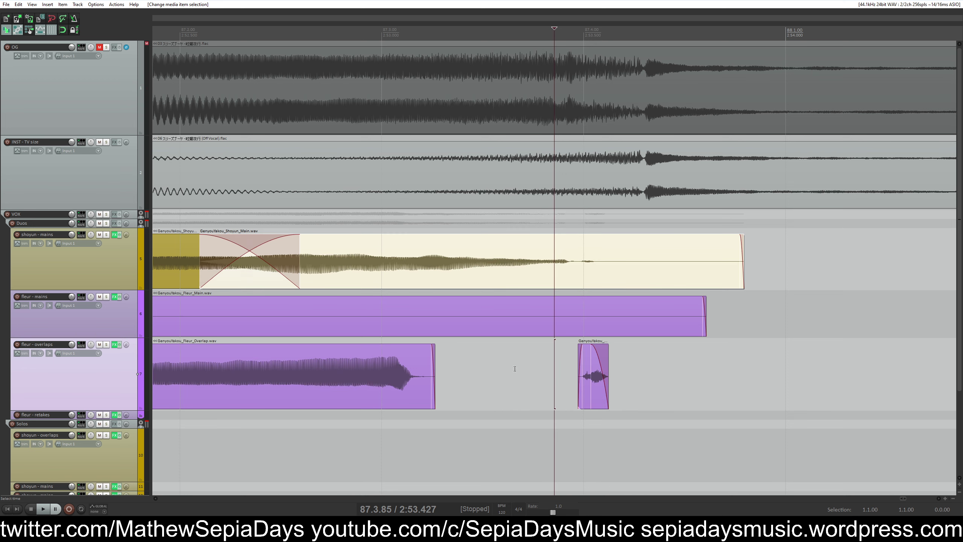
Try a long fade-out on the sustained fleur - overlaps piece and time-stretch its end to 87.3.94, matching the shoyun - mains ending
click(480, 258)
scroll(483, 262, down, 3)
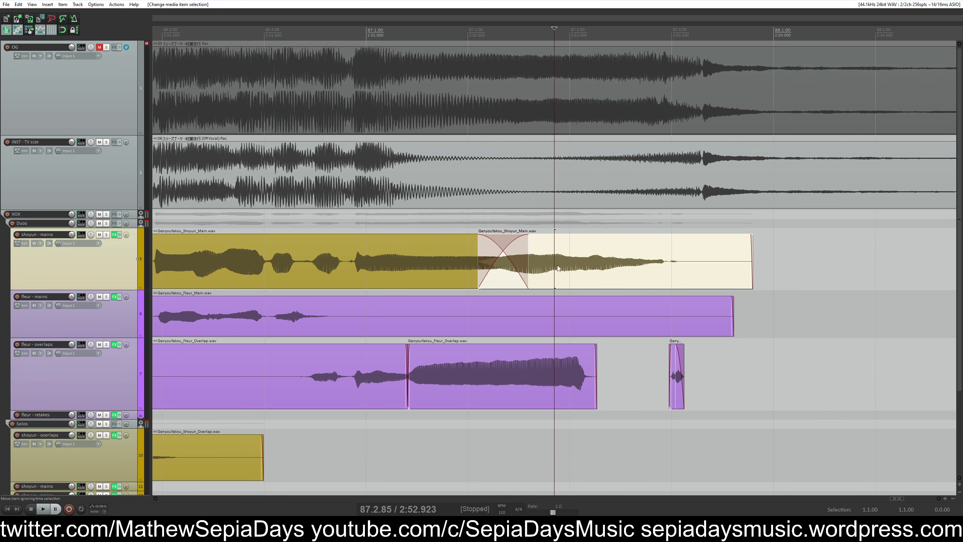
click(569, 378)
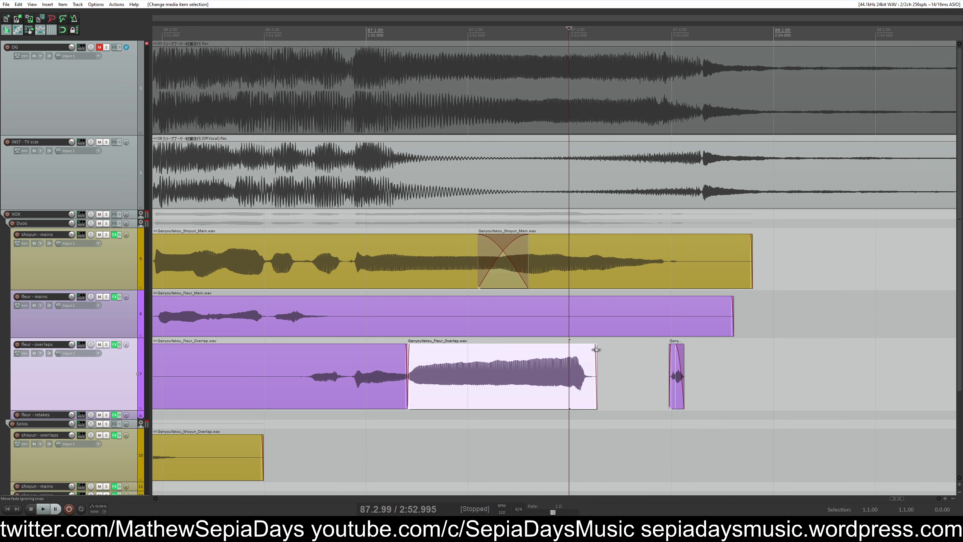
drag(595, 349, 458, 387)
click(666, 275)
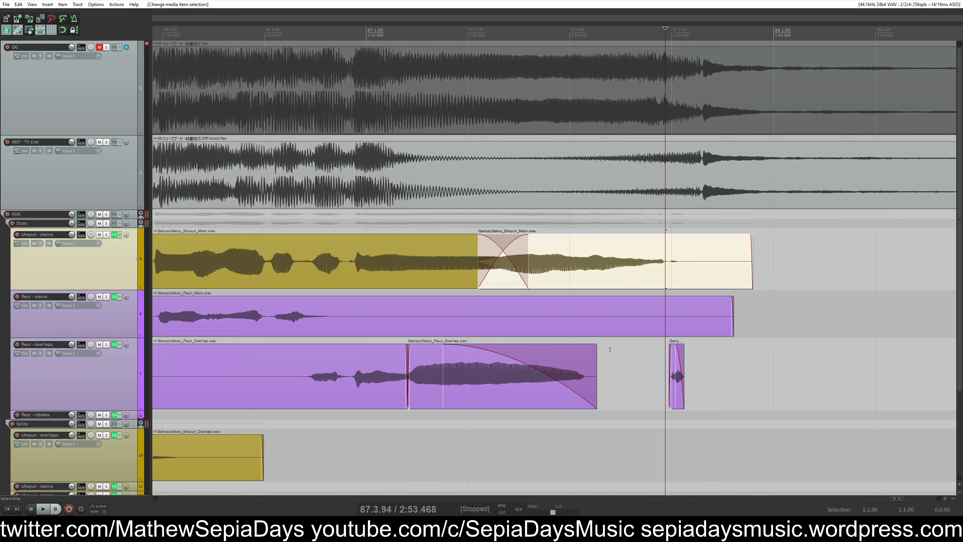
drag(595, 357, 665, 367)
Play the final held notes repeatedly from 86.4.57 to check the stretched sustain against the other tracks
click(322, 375)
key(space)
key(space)
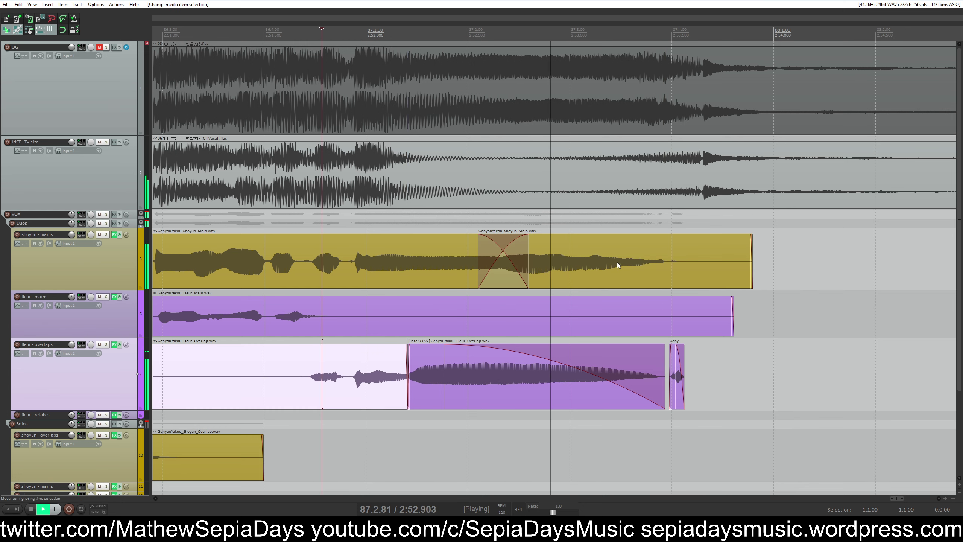
scroll(617, 262, right, 5)
key(space)
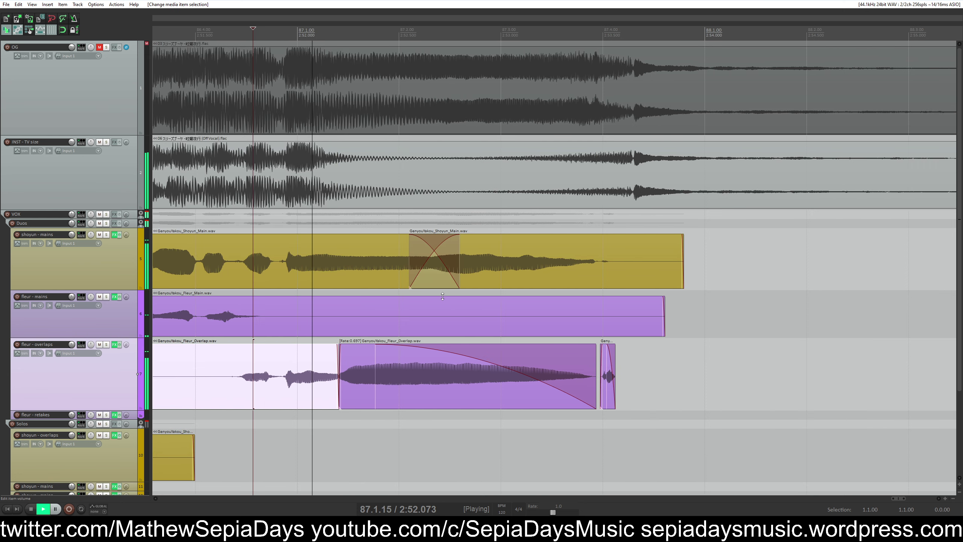
scroll(456, 309, left, 1)
key(space)
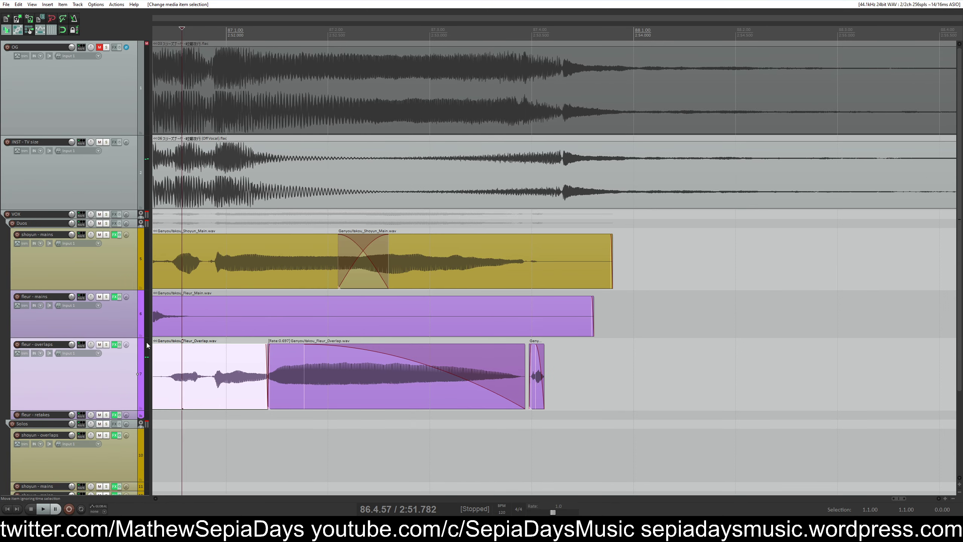
Compare the held ending from 86.4.57 with fleur - overlaps soloed, shoyun - mains soloed, and all tracks together
click(107, 344)
key(space)
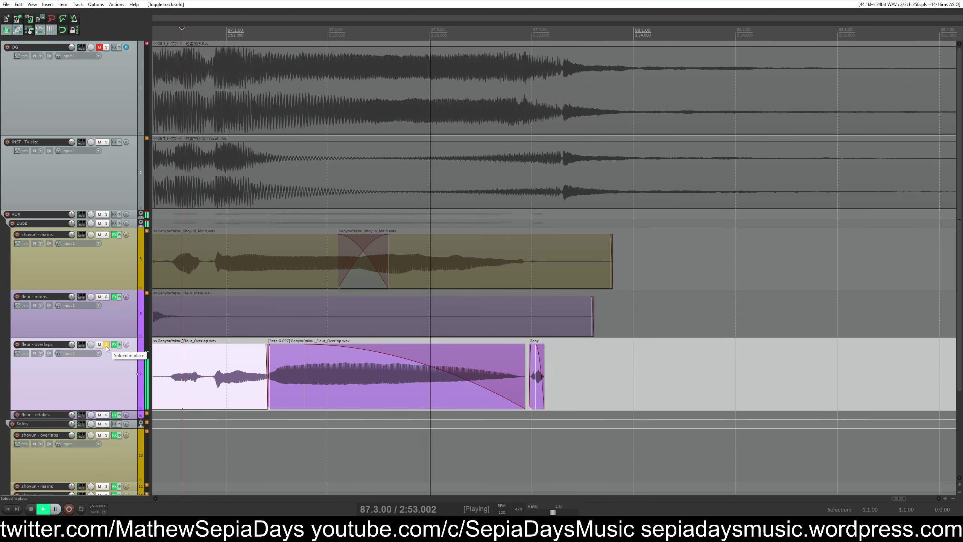
click(106, 344)
key(space)
click(107, 234)
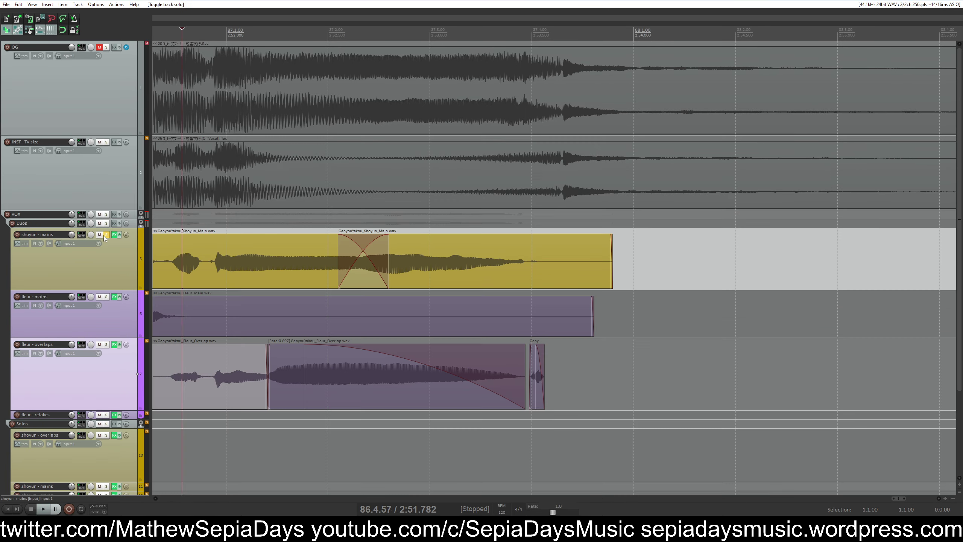
key(space)
key(space)
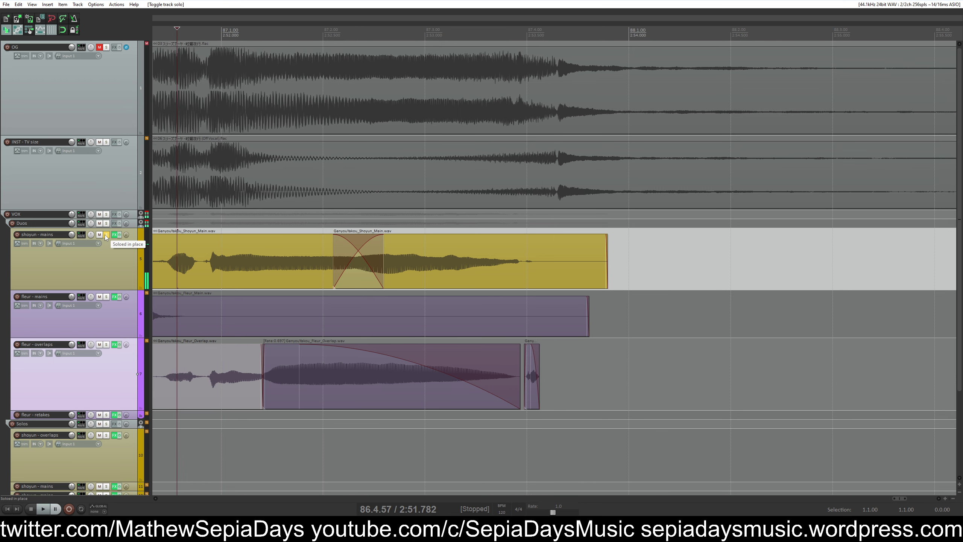
click(107, 234)
key(space)
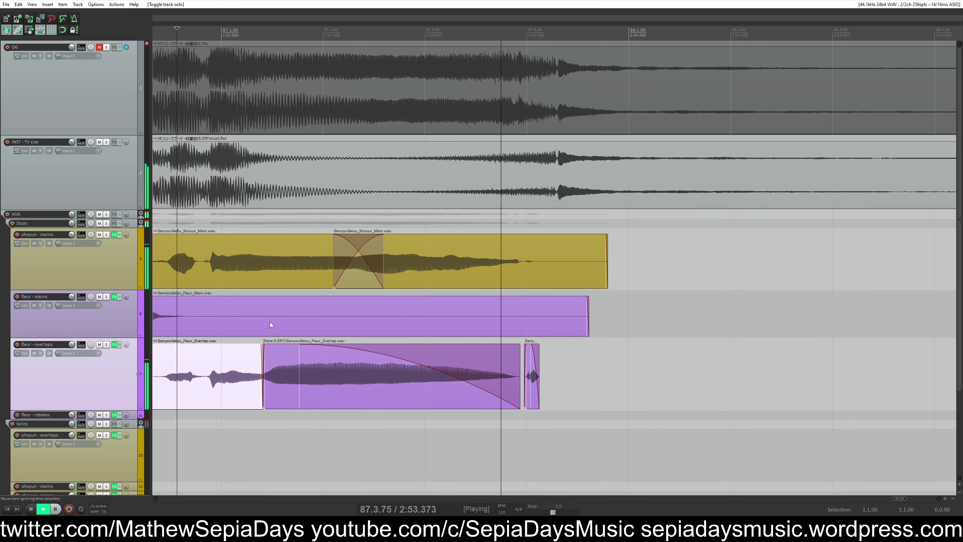
key(space)
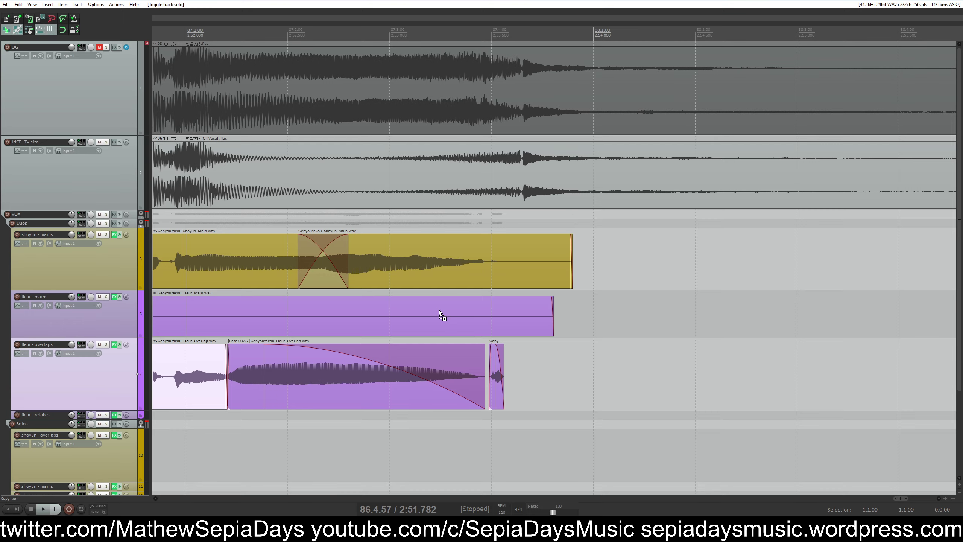
Undo the fade-out and time-stretch on the sustained fleur - overlaps piece
key(ctrl+z)
key(ctrl+z)
key(ctrl+z)
key(ctrl+z)
key(ctrl+z)
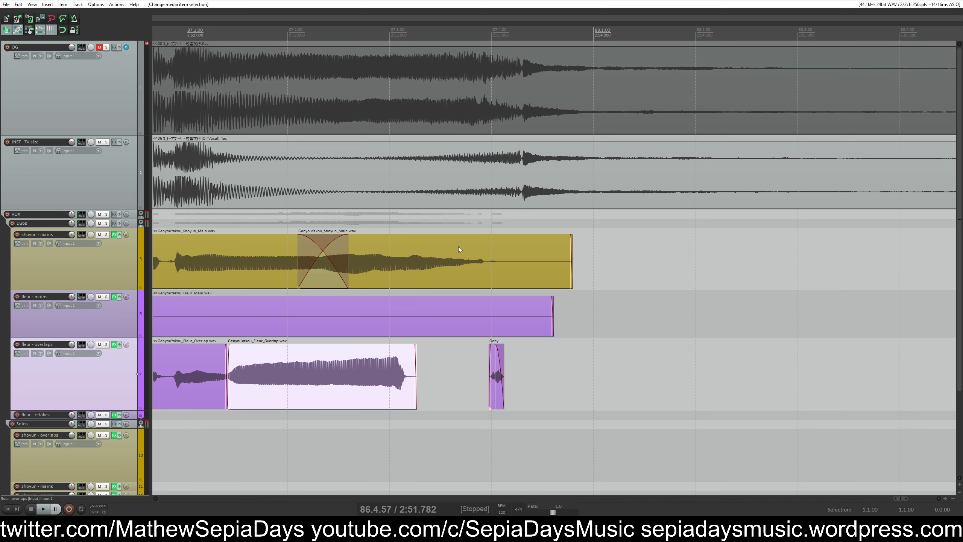
Cut the separate shoyun - mains tail piece and extend the preceding item past 87.4 to restore its natural ending
drag(450, 248, 581, 249)
key(ctrl+x)
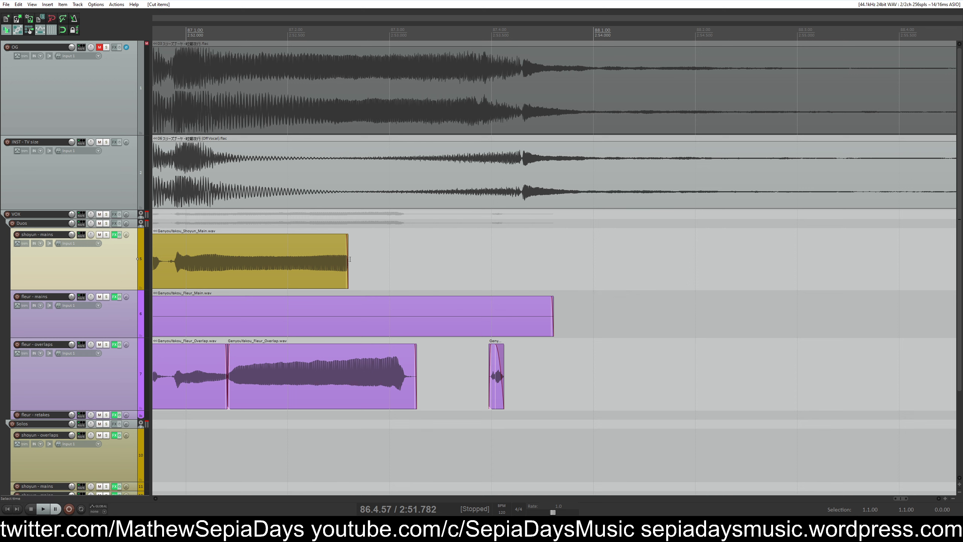
drag(349, 259, 559, 271)
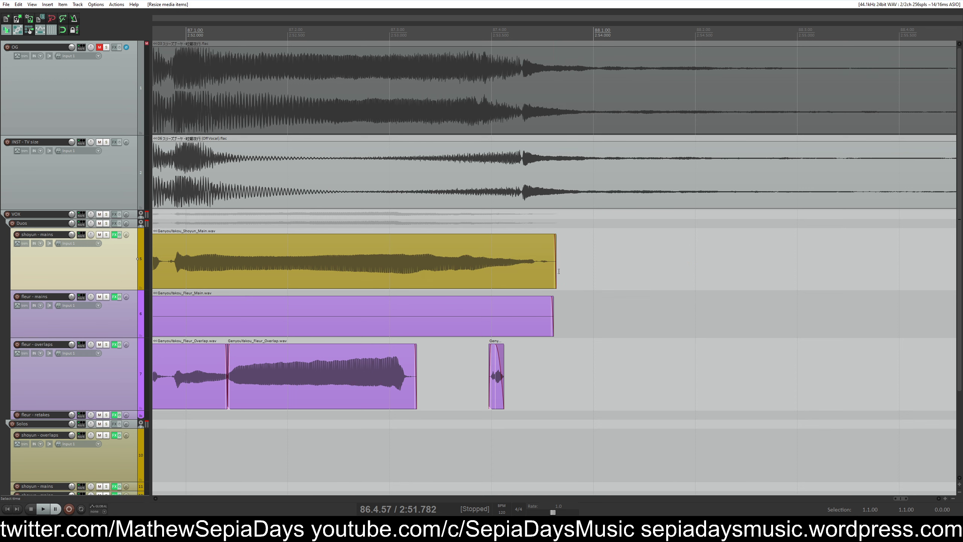
Try to split shoyun - mains at 87.4.43
click(535, 261)
key(s)
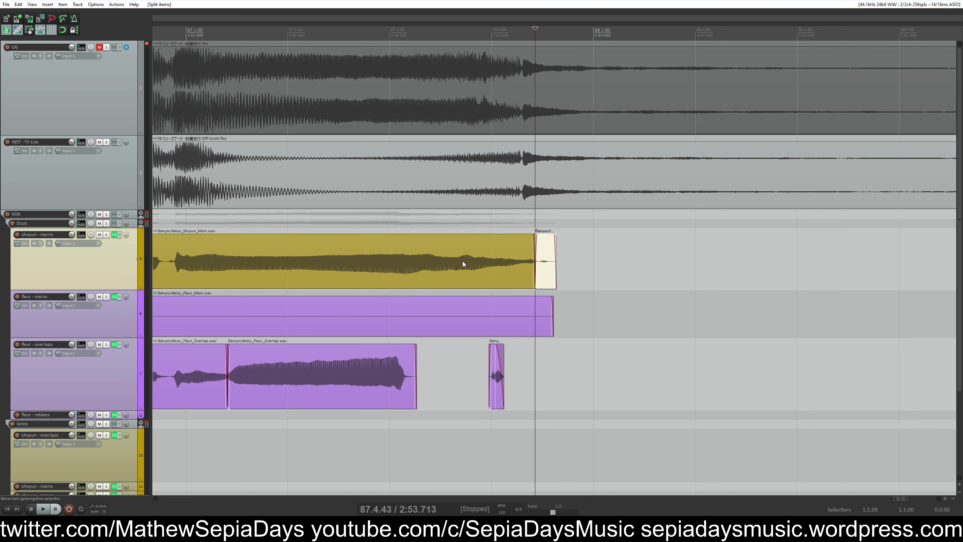
key(ctrl+z)
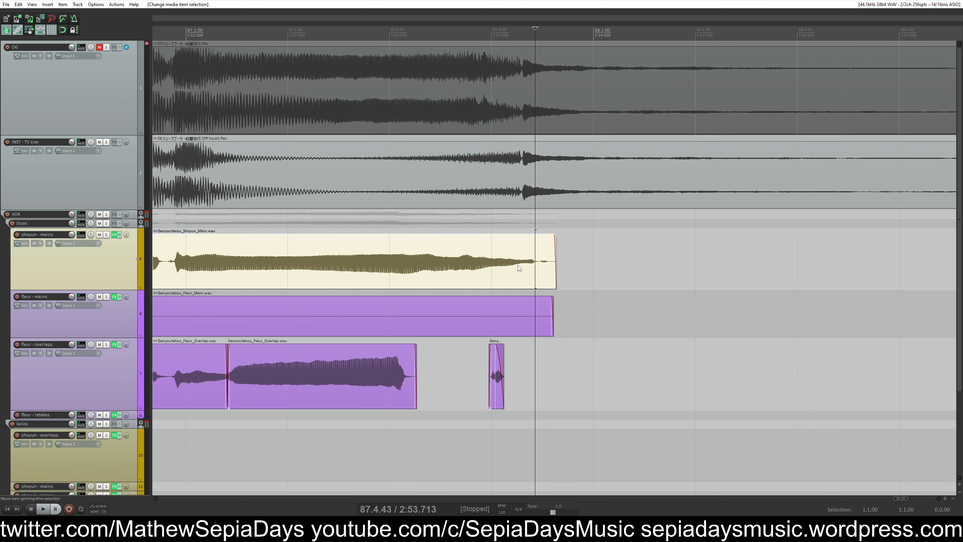
Split shoyun - mains at 87.3.66 and move its tail earlier, crossfading the pieces over about 0.18 s
click(487, 99)
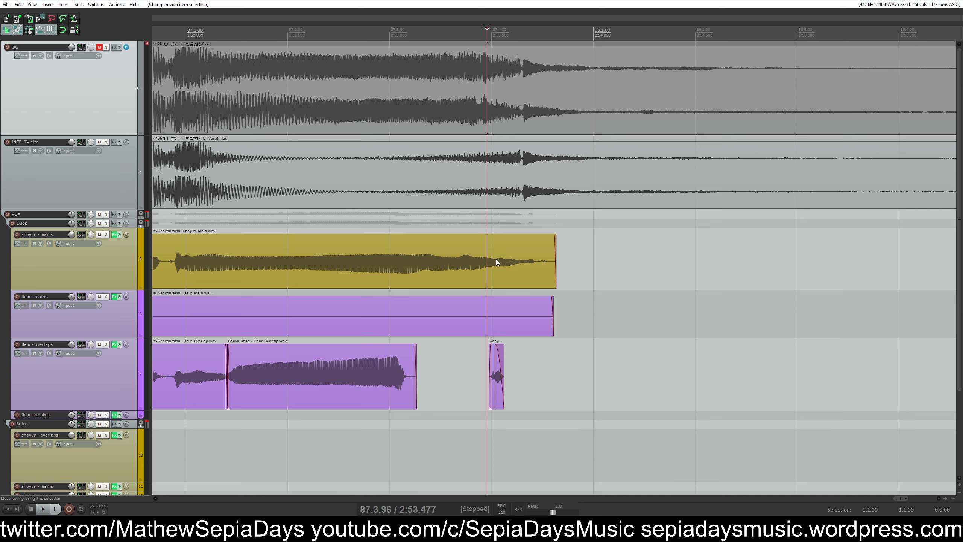
click(457, 261)
key(s)
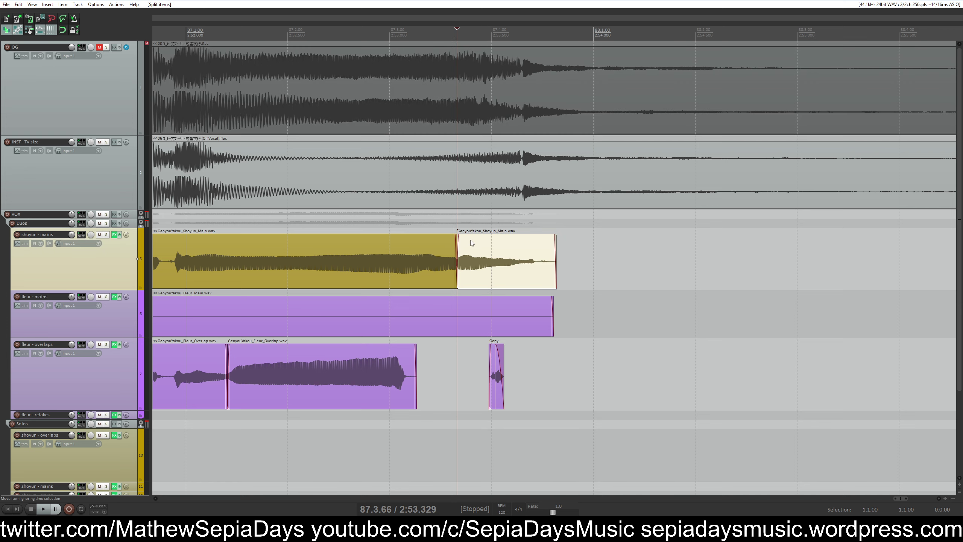
click(482, 110)
drag(484, 243, 471, 265)
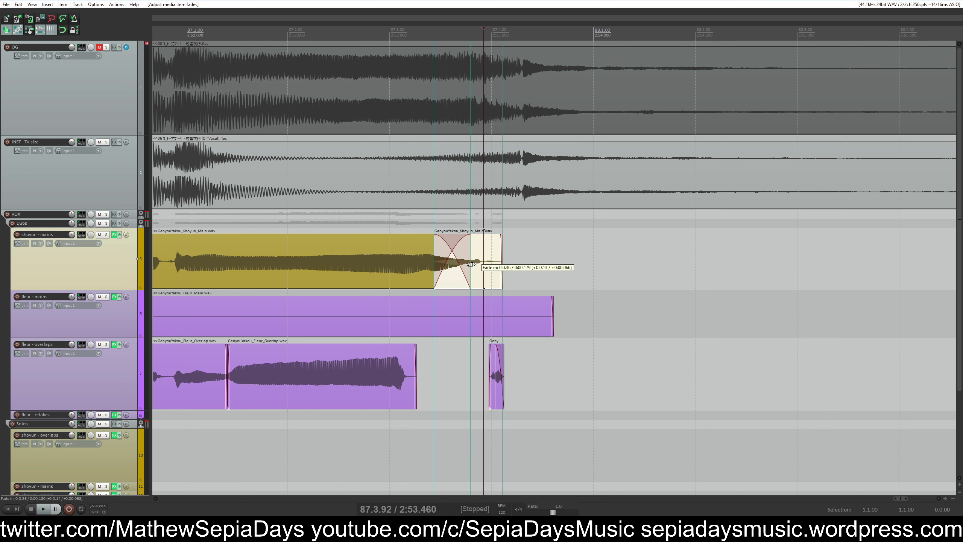
Split the fleur - overlaps sustain at 87.2.42, move the second piece later to end near 87.4, and extend its start to close the gap
click(330, 360)
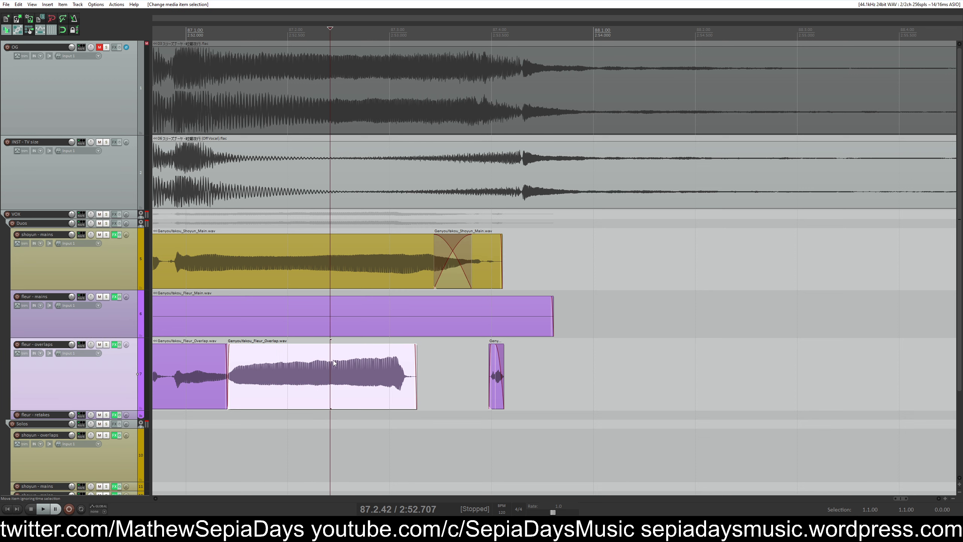
key(s)
click(486, 261)
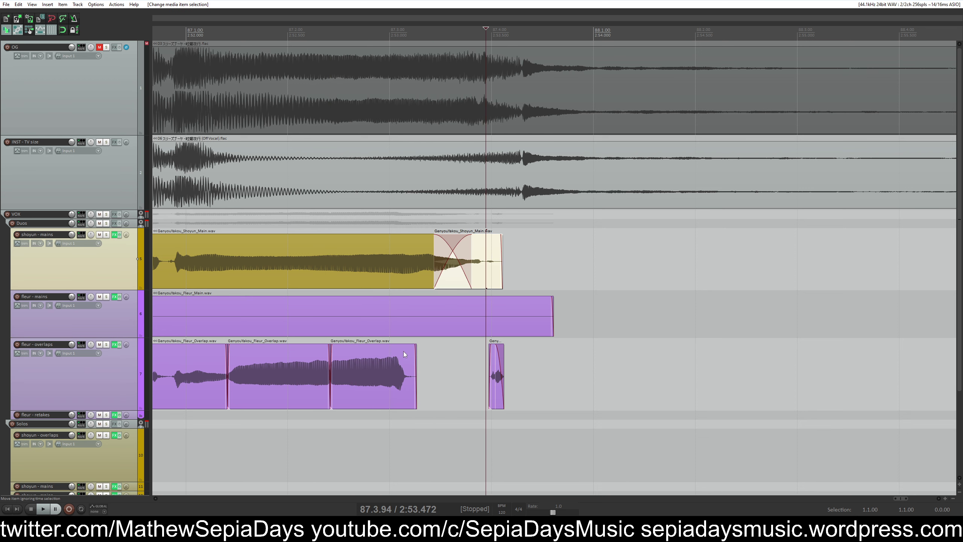
drag(405, 354, 474, 376)
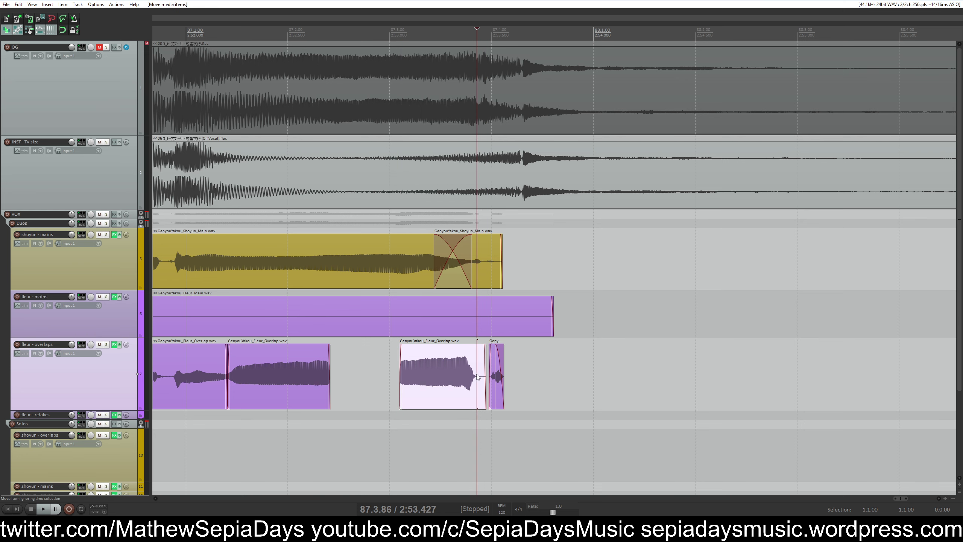
drag(400, 360, 352, 365)
Play the joined sustain from 87.1.05 and give the second fleur - overlaps sustain piece a longer fade-out
click(191, 377)
key(space)
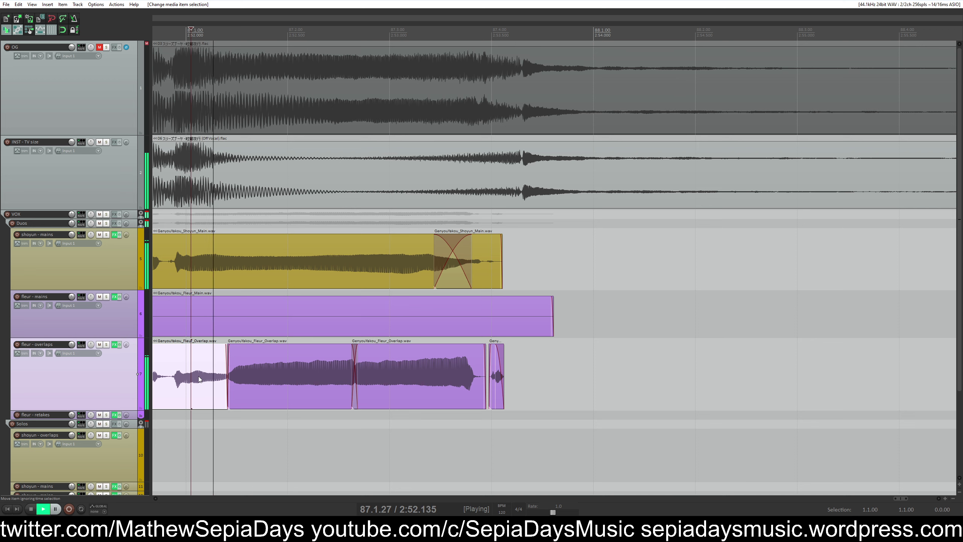
key(space)
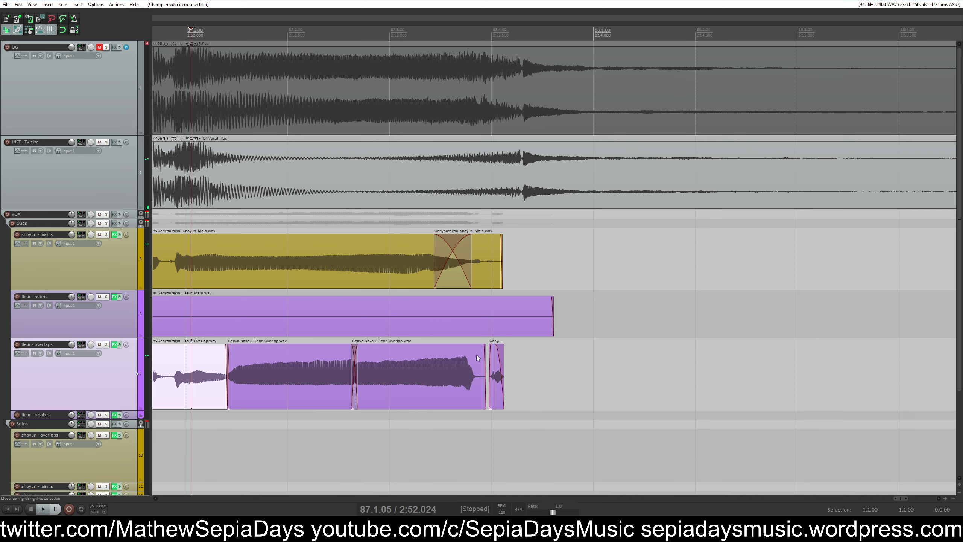
drag(484, 345, 432, 352)
Play the final duet phrase from 86.1.15 to check both vocals against the instrumental
scroll(455, 363, down, 3)
click(354, 361)
key(space)
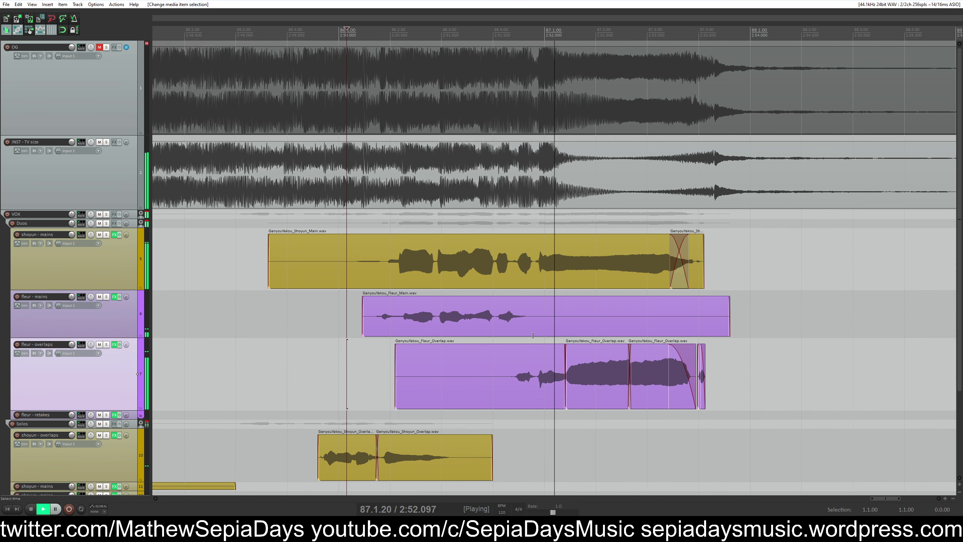
key(space)
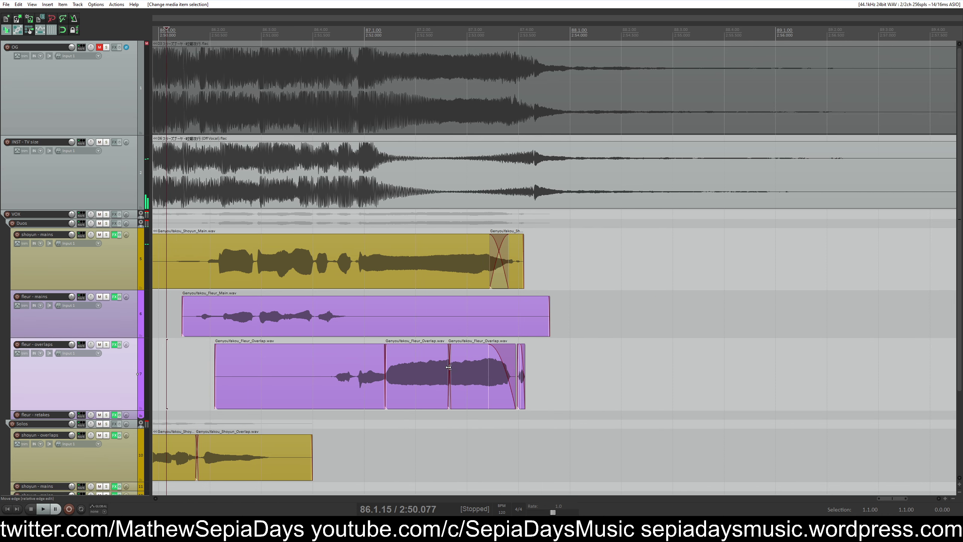
Lengthen the crossfade between the two fleur - overlaps sustain pieces near 87.2.63 and play the ending
click(449, 367)
scroll(448, 367, up, 4)
drag(552, 354, 567, 354)
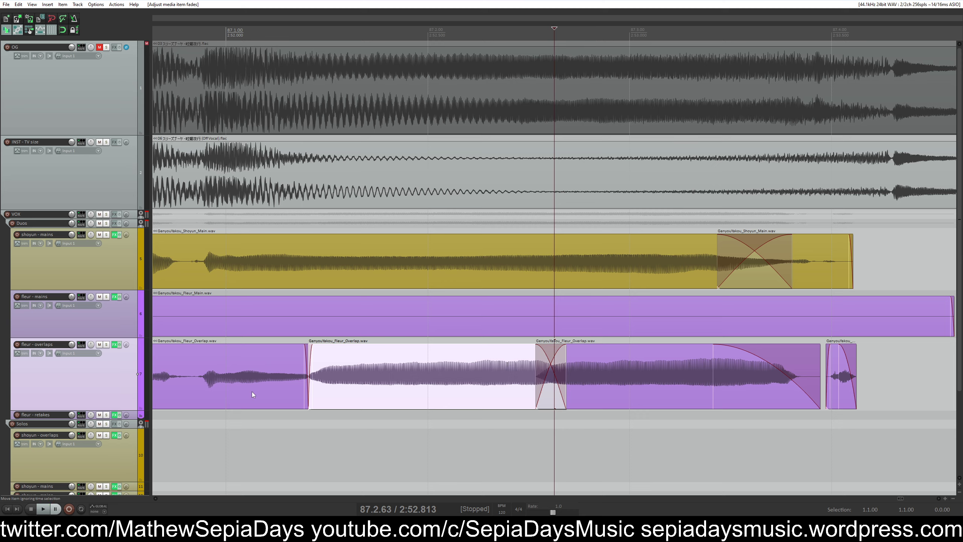
click(252, 394)
key(space)
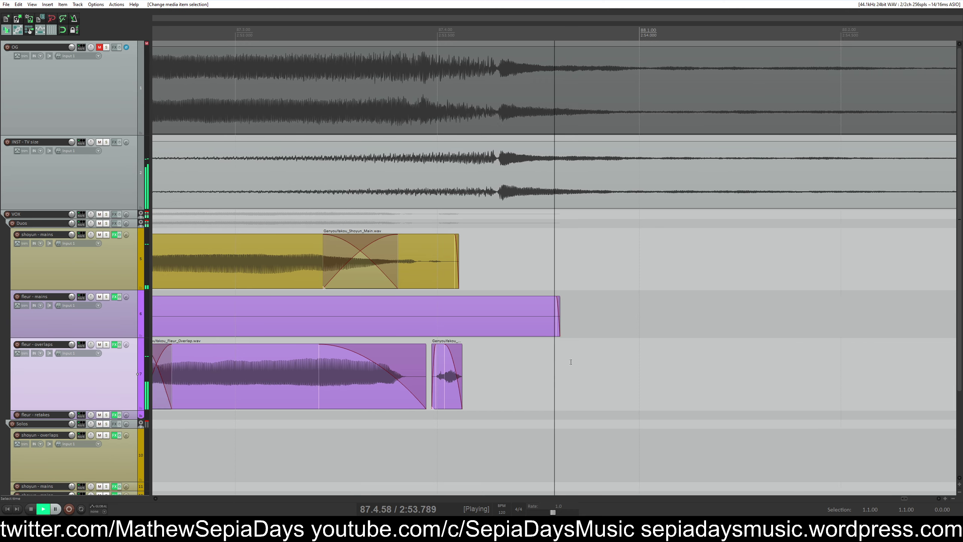
Stop playback and move the closing fleur - overlaps piece near 87.4 slightly earlier
click(379, 264)
key(space)
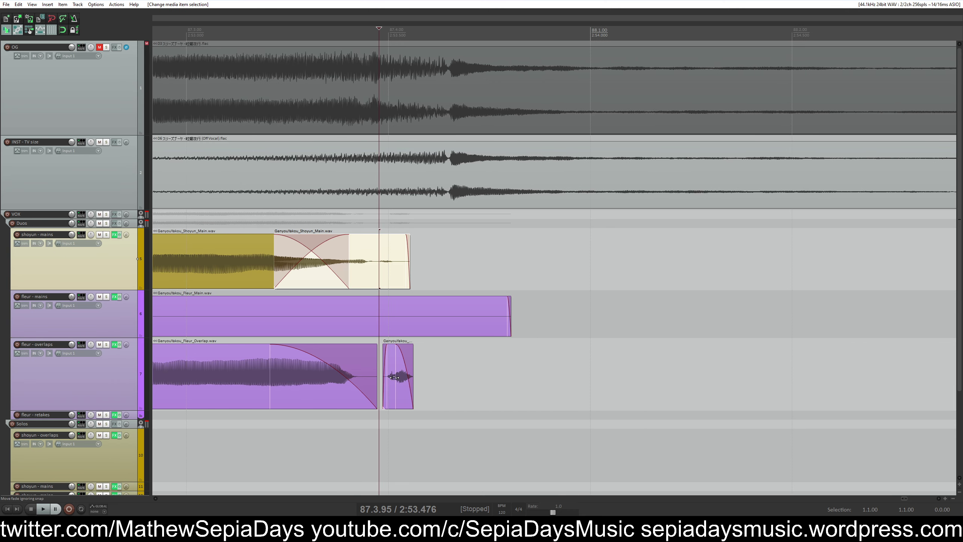
mouse_move(392, 381)
mouse_down()
mouse_move(367, 374)
mouse_move(382, 381)
mouse_up()
click(369, 276)
Split fleur - mains at 86.4.77 and delete the silent remainder
scroll(417, 368, down, 3)
click(325, 321)
key(s)
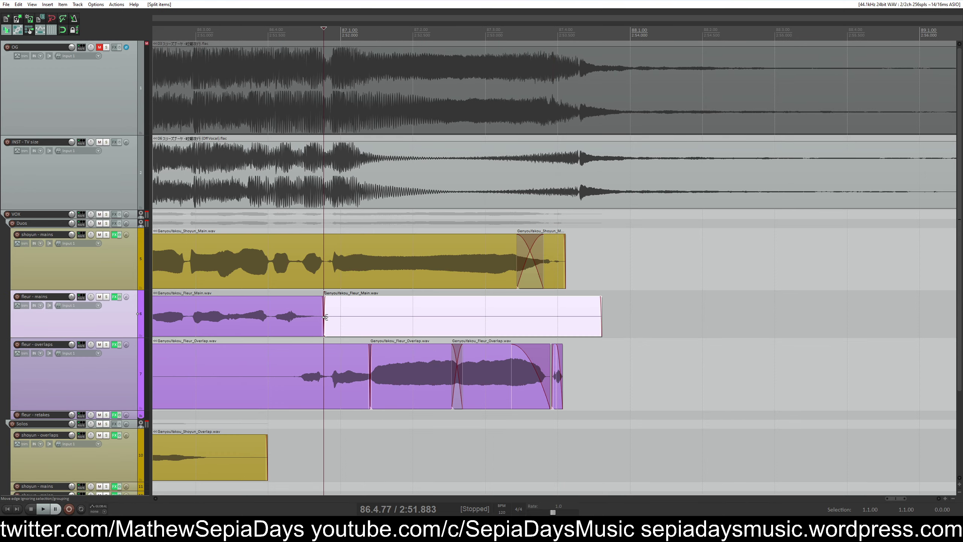
key(Delete)
Move the fleur - mains item slightly earlier to line up with the shoyun - mains note around 86.4.08
click(278, 269)
scroll(545, 274, up, 4)
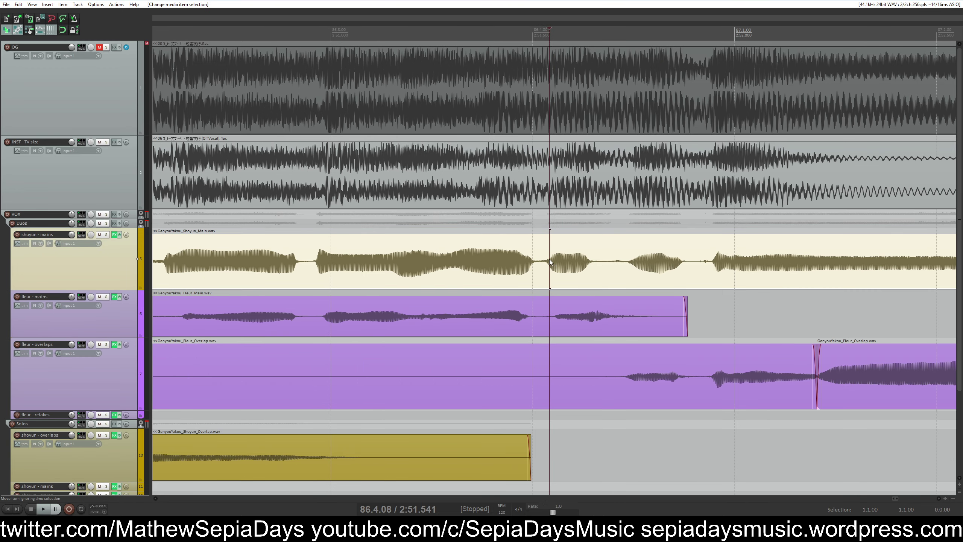
drag(569, 318, 567, 318)
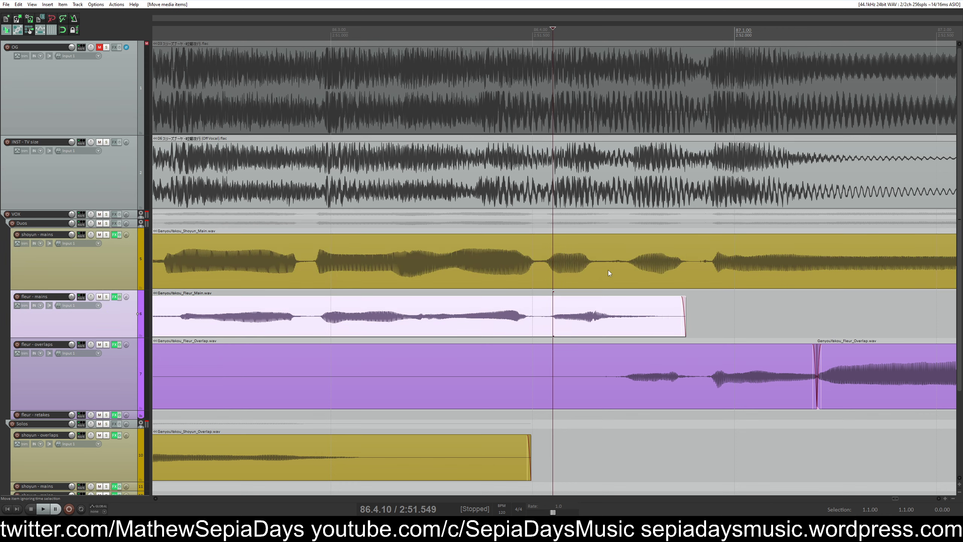
Split shoyun - mains near 86.4.38, move the earlier part slightly later and play from 86.2.96
click(610, 262)
click(628, 262)
click(605, 267)
key(s)
drag(550, 277, 553, 277)
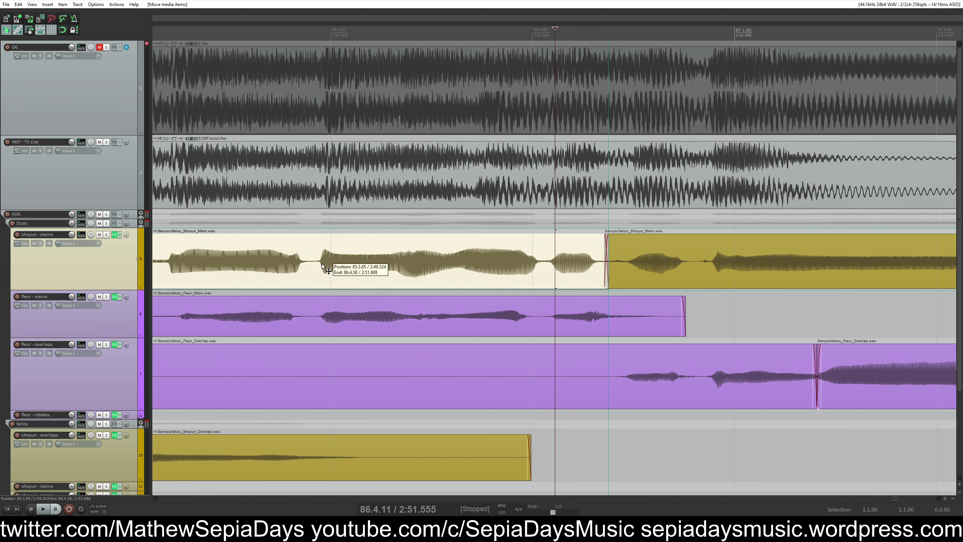
click(322, 266)
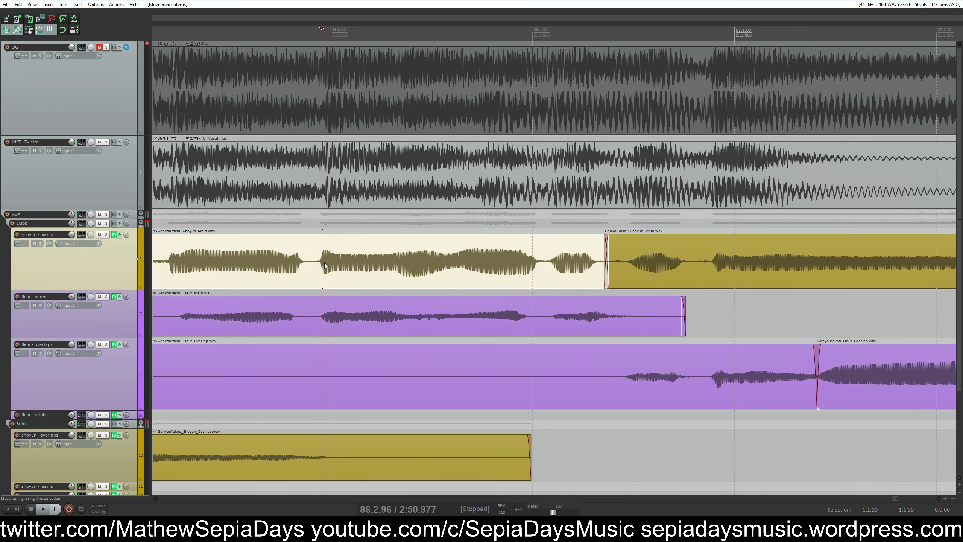
key(space)
key(space)
Move the earlier shoyun - mains part and the fleur - mains item together slightly later
ctrl+click(379, 315)
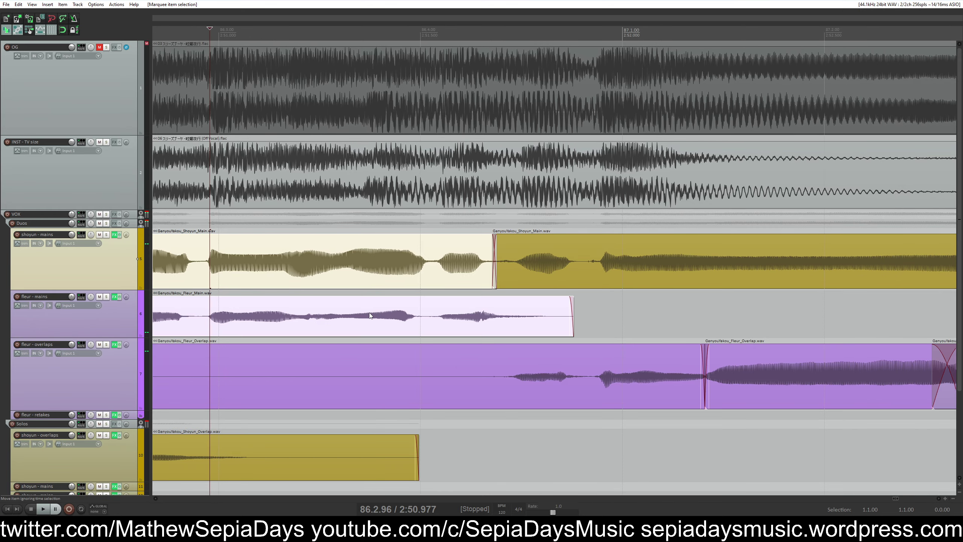
drag(380, 315, 382, 315)
click(446, 269)
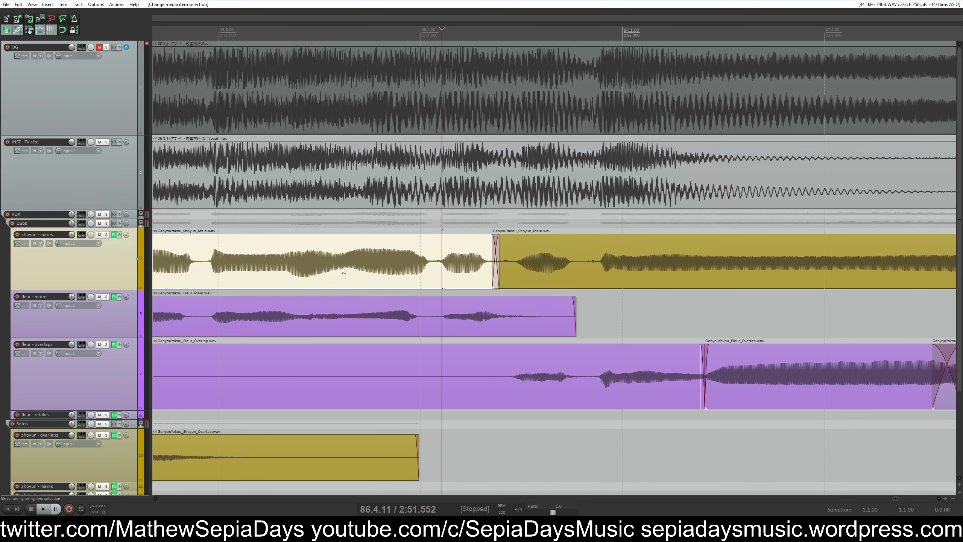
click(298, 267)
Split shoyun - mains in the gap just before 86.3 and move the preceding part slightly later to match the instrumental
scroll(326, 268, left, 5)
click(326, 268)
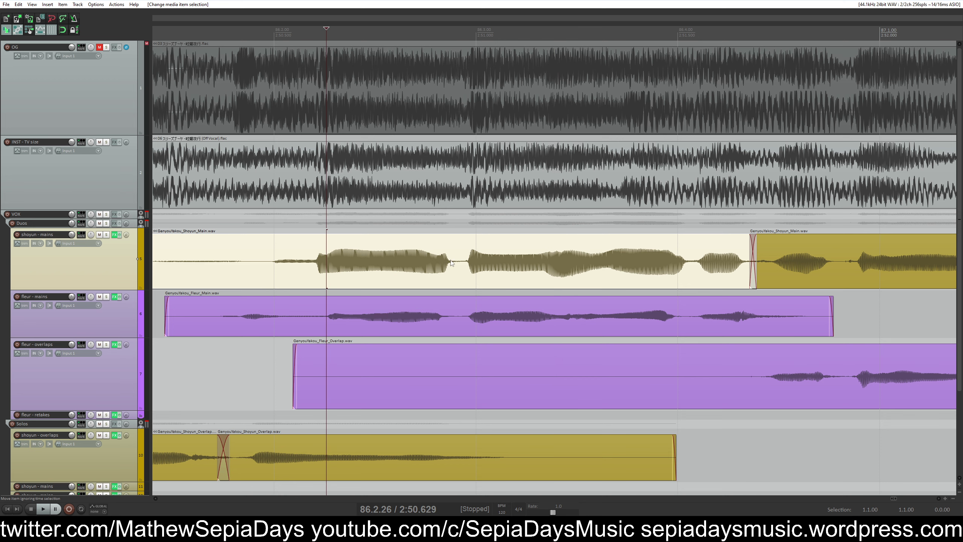
click(463, 266)
key(s)
click(323, 186)
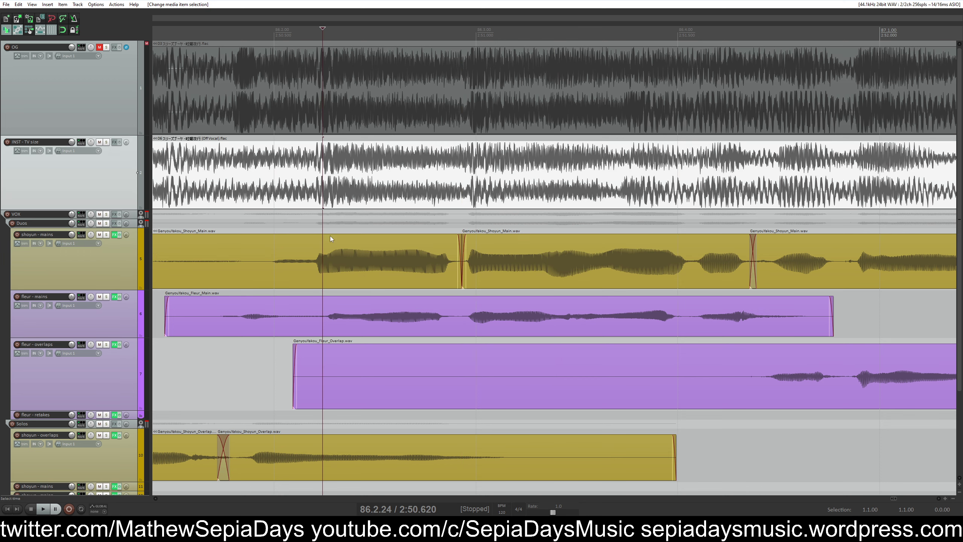
drag(331, 238, 335, 239)
Split fleur - mains at 86.2.92 and move the preceding part slightly earlier to line up with shoyun - mains
click(462, 317)
key(s)
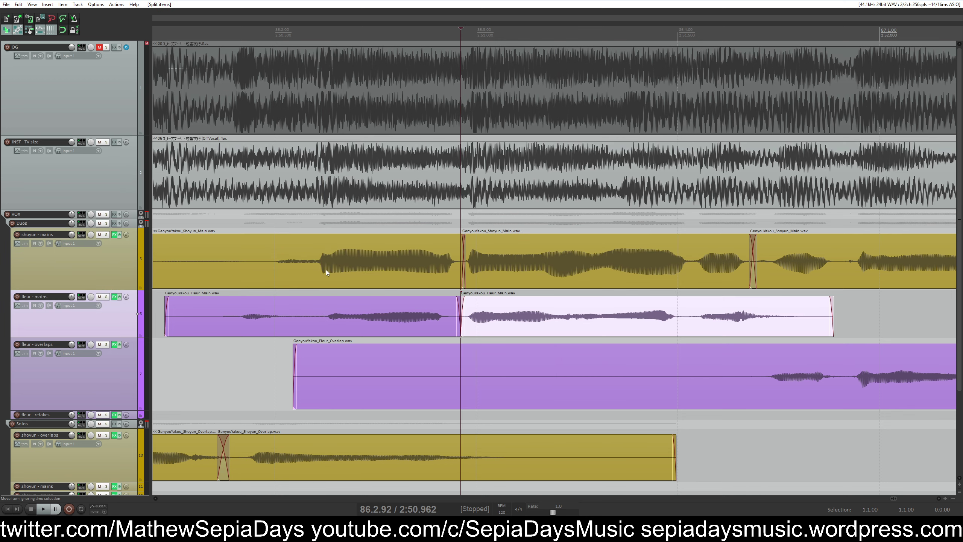
drag(321, 316, 317, 315)
Split fleur - mains at 86.2.13 and move its opening piece later so it overlaps the next one
click(301, 316)
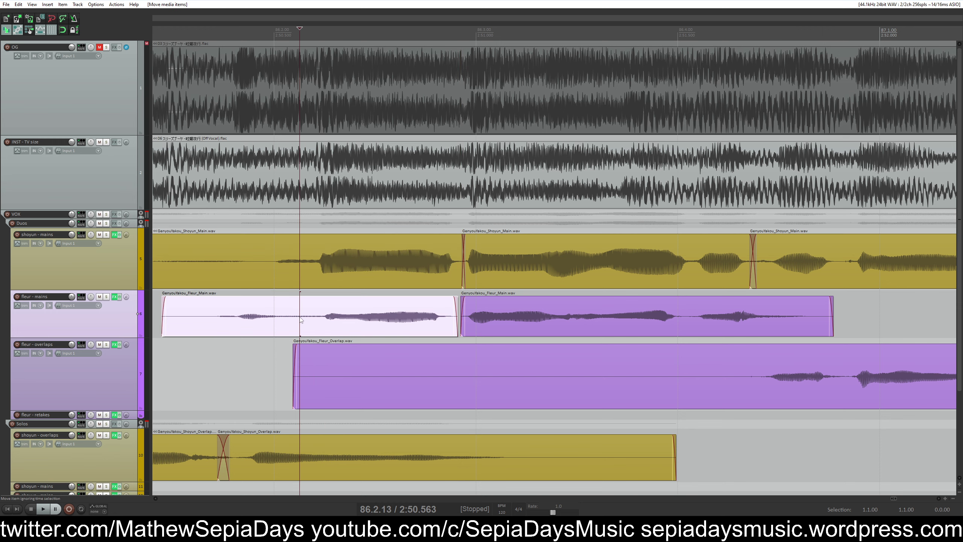
key(s)
drag(251, 325, 267, 325)
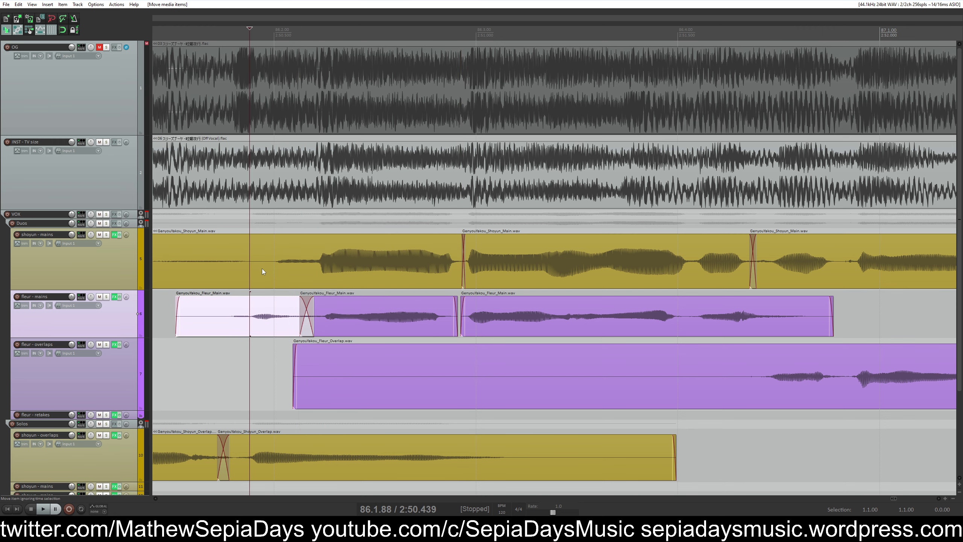
Split shoyun - mains just before 86.2, cut the silent lead-in and play the closing phrase
click(263, 271)
scroll(436, 275, down, 3)
key(s)
click(502, 270)
key(ctrl+x)
click(342, 272)
key(space)
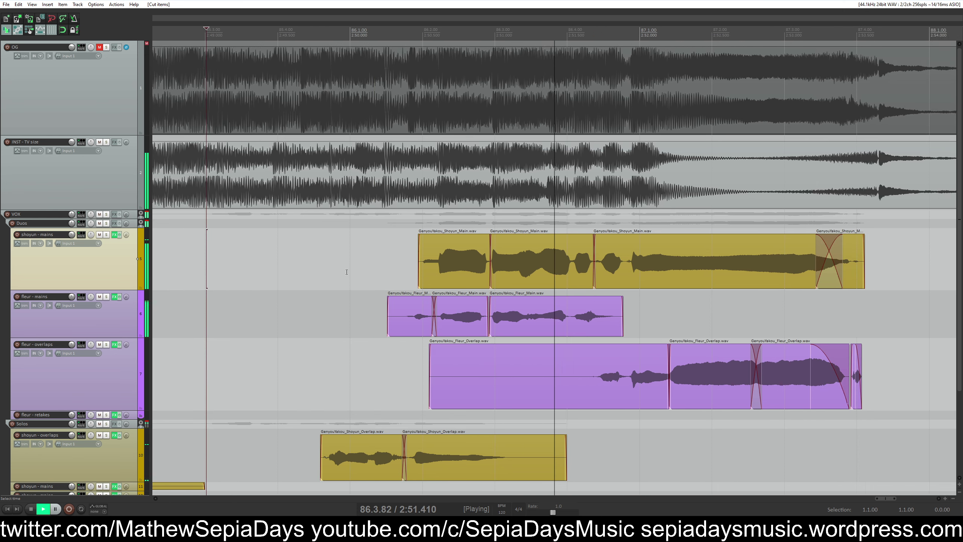
Split fleur - overlaps just before its first note in 86.4, cut the silent opening and replay from 86.3.99
click(446, 379)
key(s)
drag(417, 380, 418, 379)
key(ctrl+x)
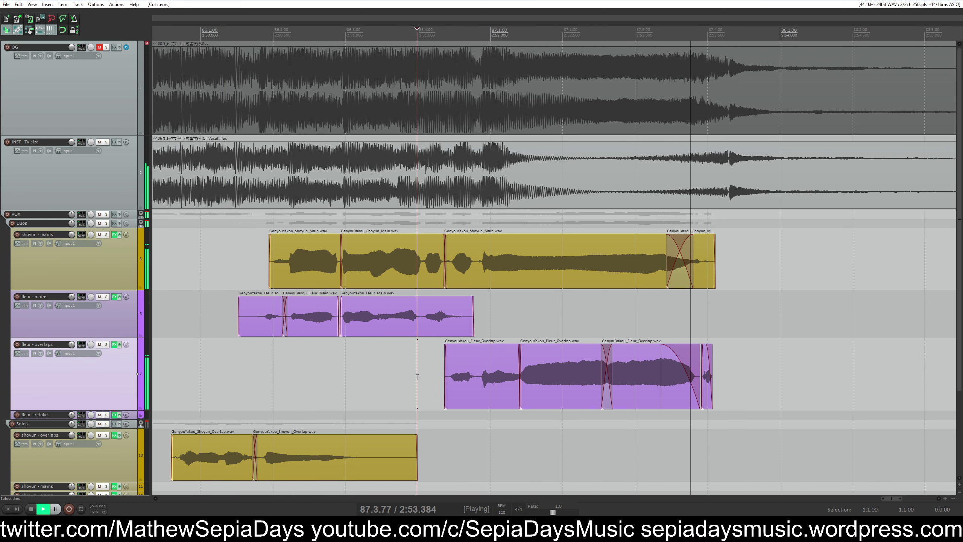
key(space)
key(space)
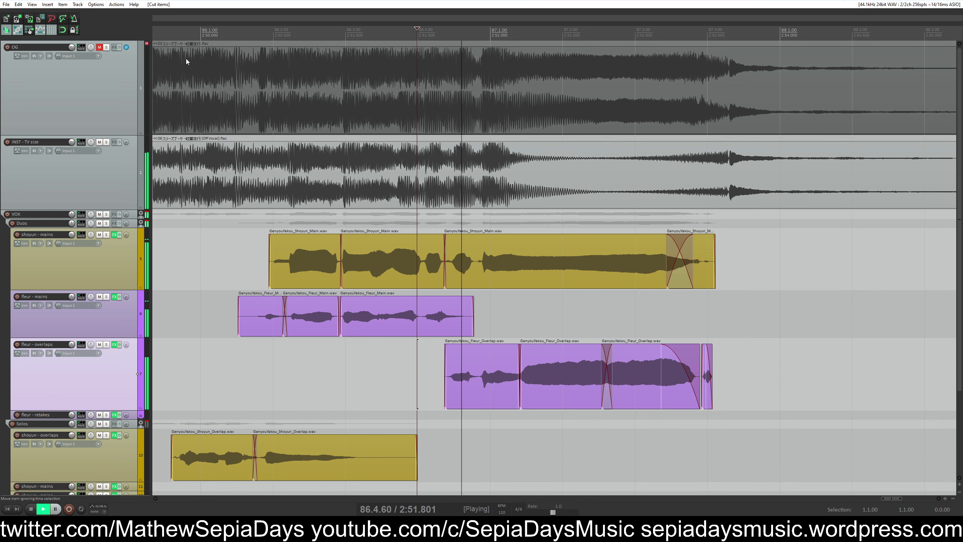
Compare the ending around 87.4 between the soloed OG track and the vocals over the instrumental
click(106, 47)
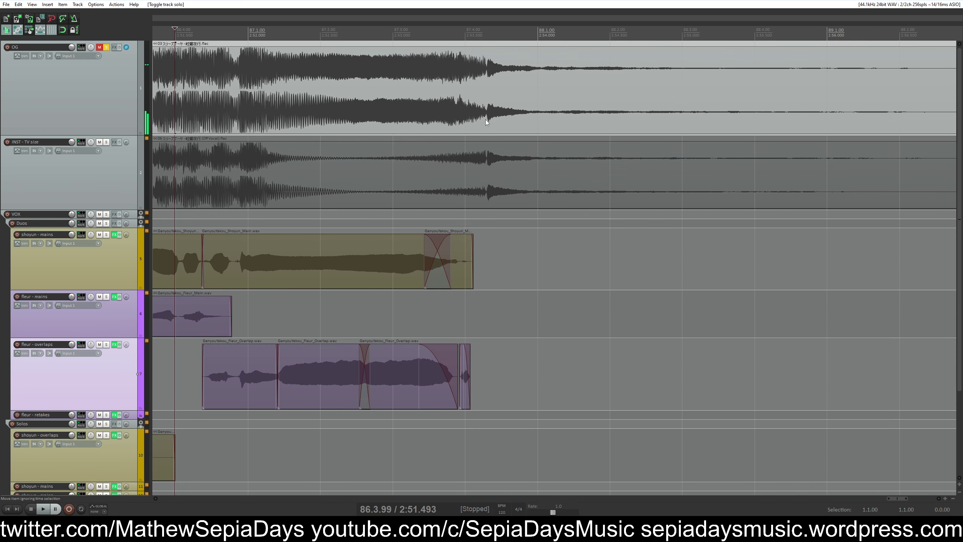
click(486, 119)
key(space)
click(106, 47)
click(297, 107)
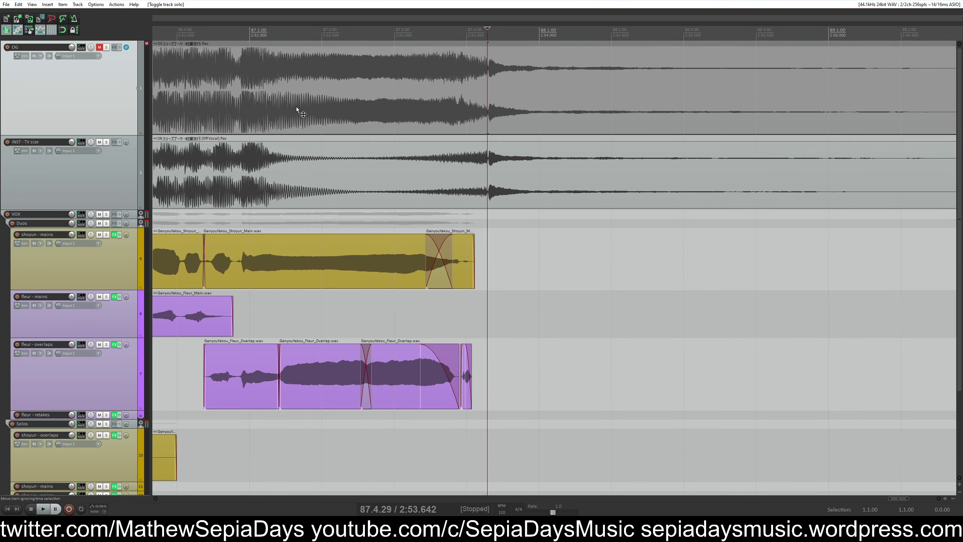
key(space)
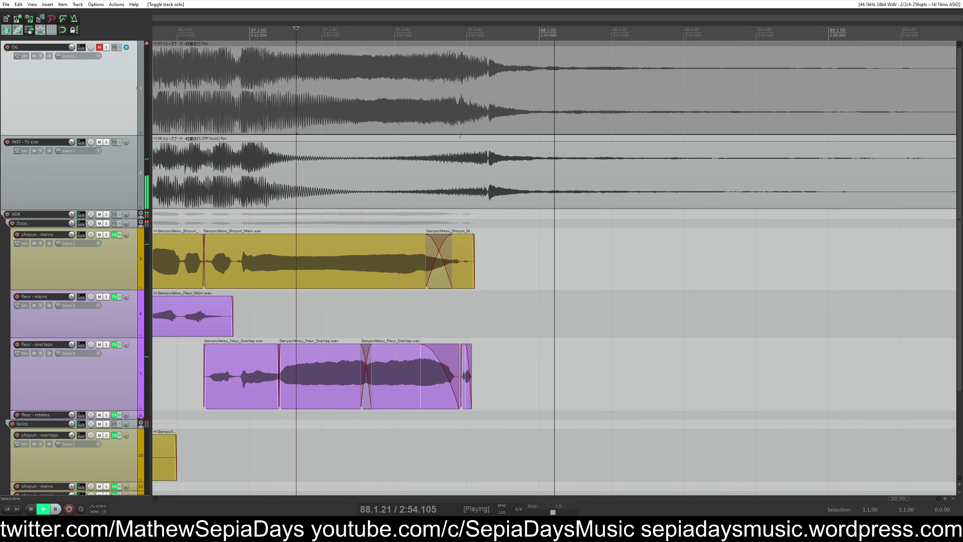
key(space)
key(space)
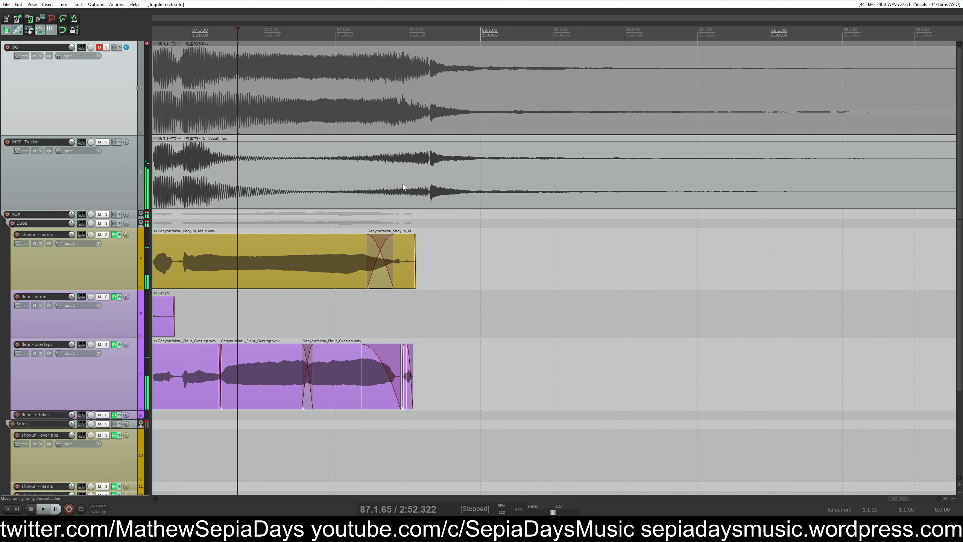
click(402, 101)
key(space)
Split the last shoyun - mains piece near 87.3.94 and move the tail slightly earlier, overlapping the preceding piece
scroll(490, 237, up, 4)
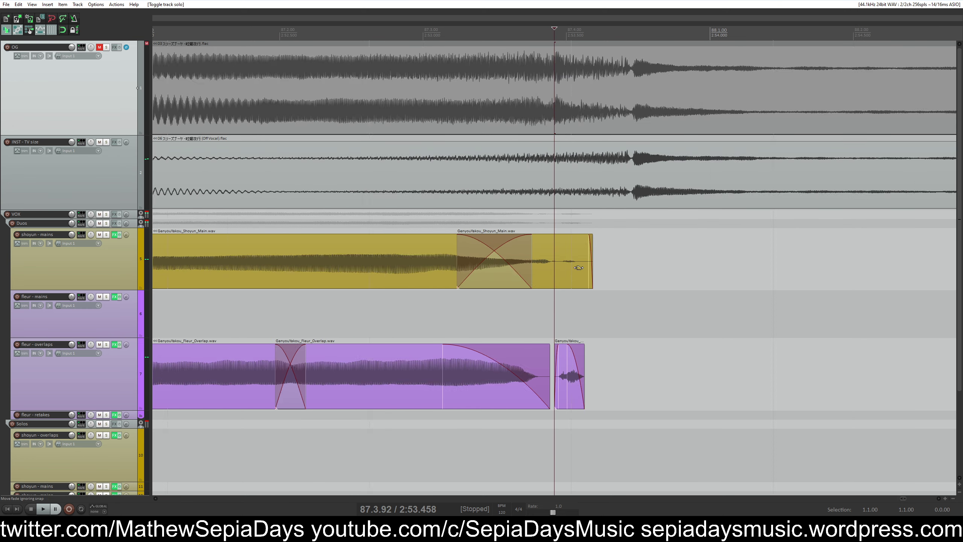
click(562, 265)
key(s)
drag(572, 268, 560, 269)
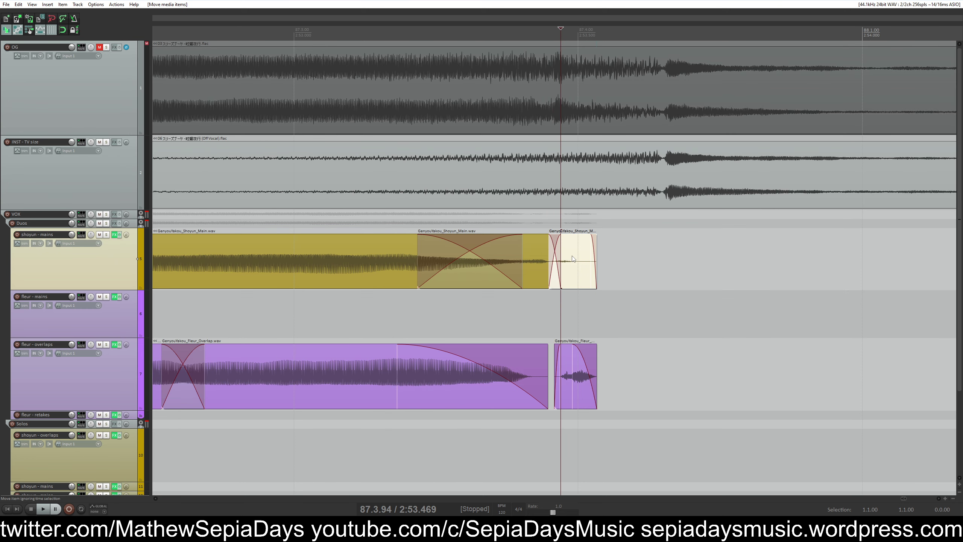
Lower the item volume of the closing fleur - overlaps piece near 87.4 and trim its end
click(566, 345)
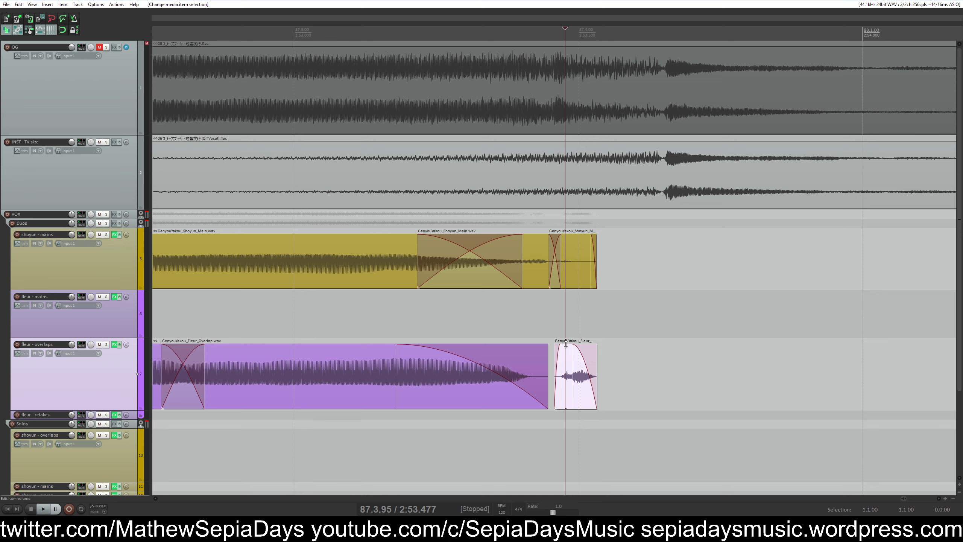
drag(566, 346, 568, 388)
scroll(553, 388, down, 4)
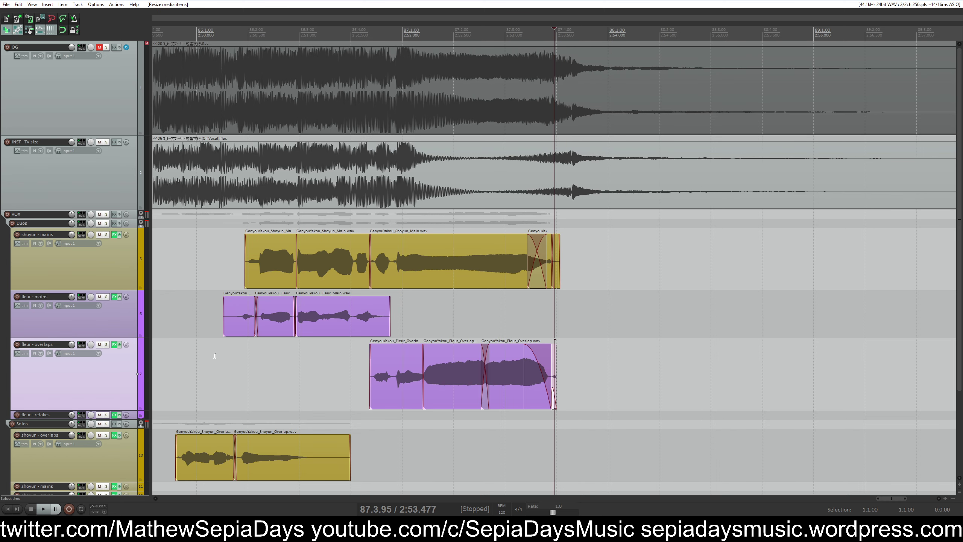
Play the final duet phrase from bar 86.1 to check how the vocals end with the instrumental
click(196, 355)
key(space)
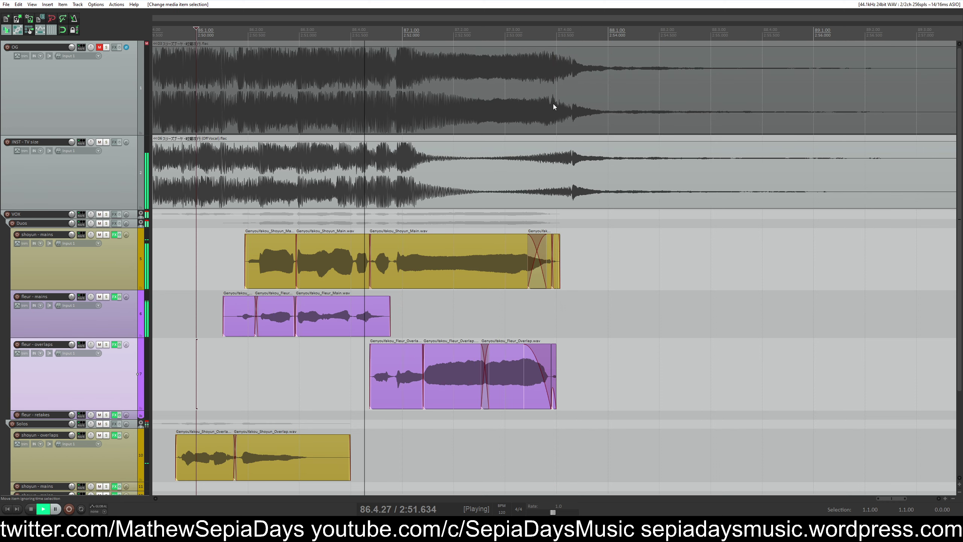
scroll(553, 105, up, 5)
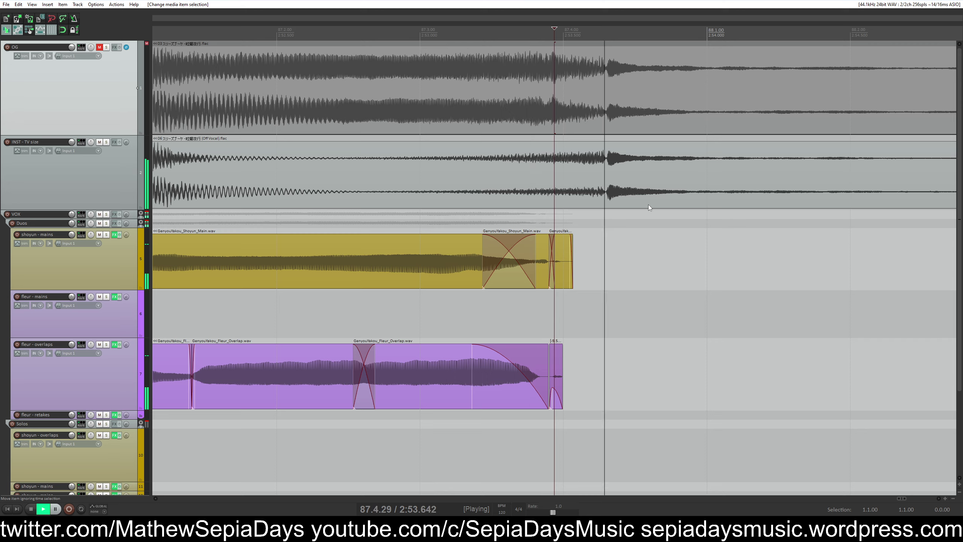
scroll(646, 220, down, 5)
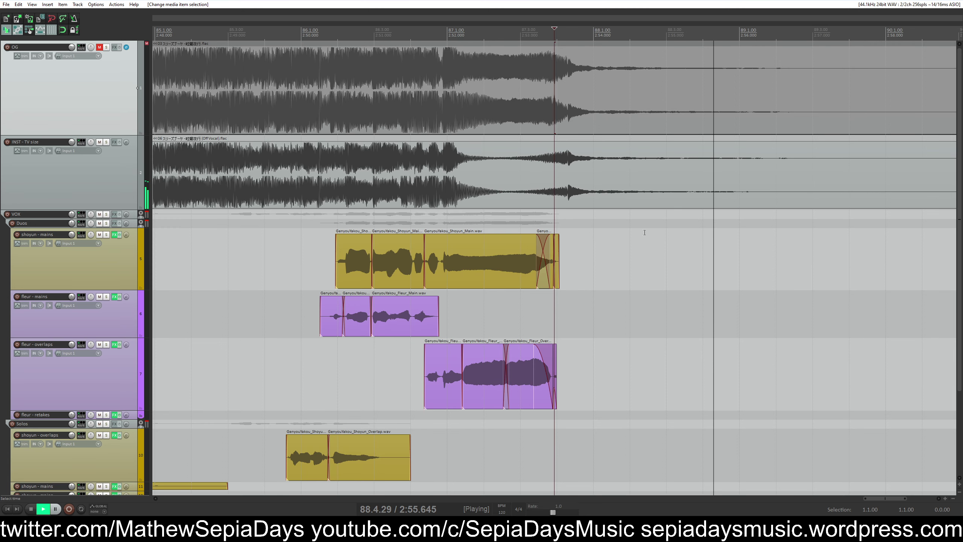
key(space)
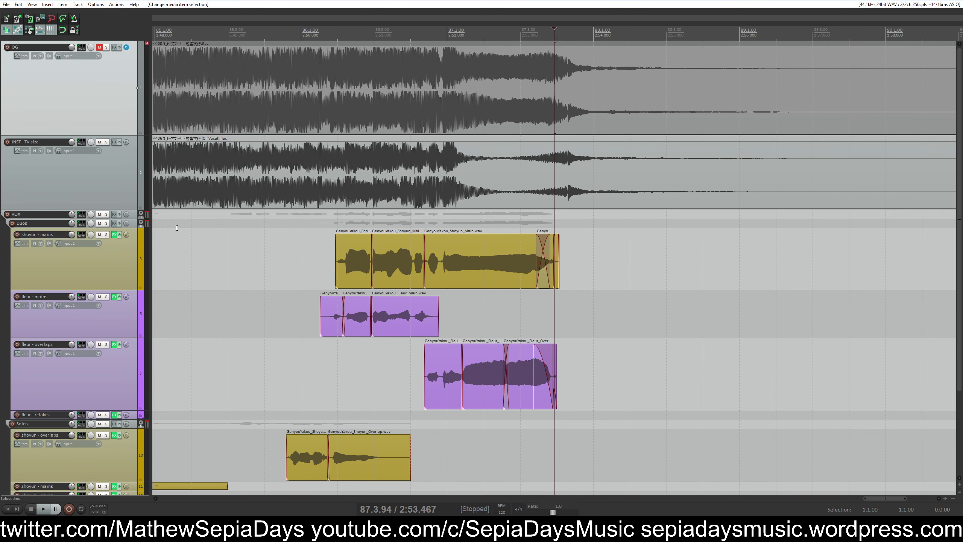
Play the whole project from the beginning and open the mixer
key(grave)
scroll(258, 125, down, 10)
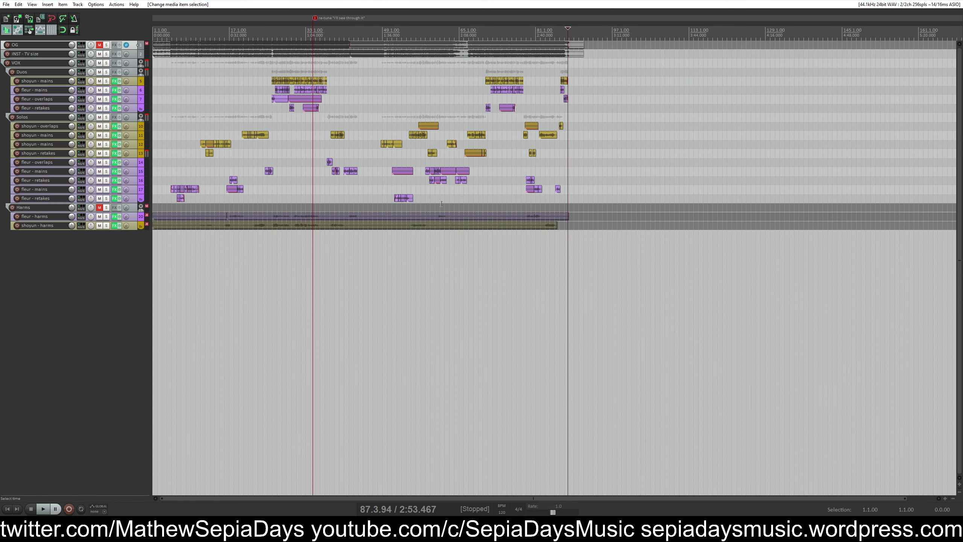
click(153, 63)
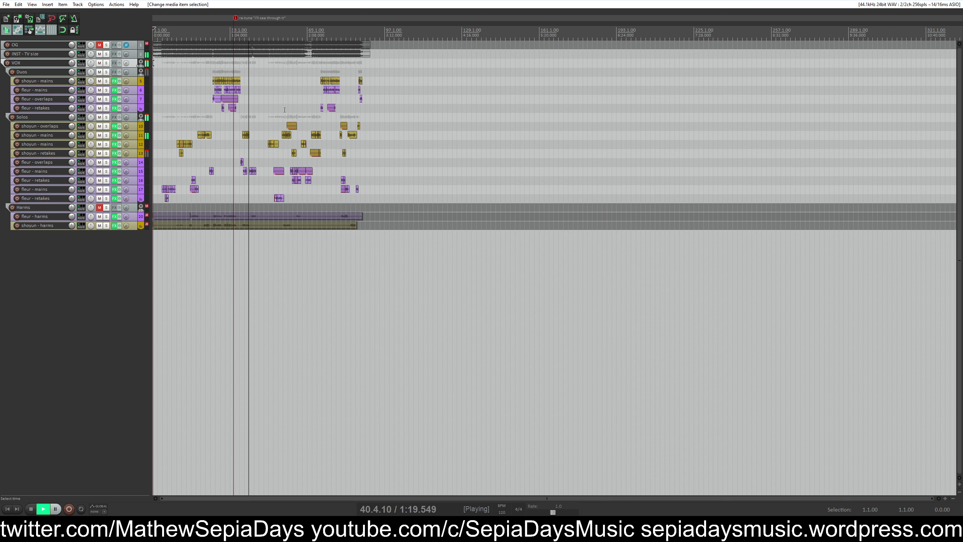
key(ctrl+m)
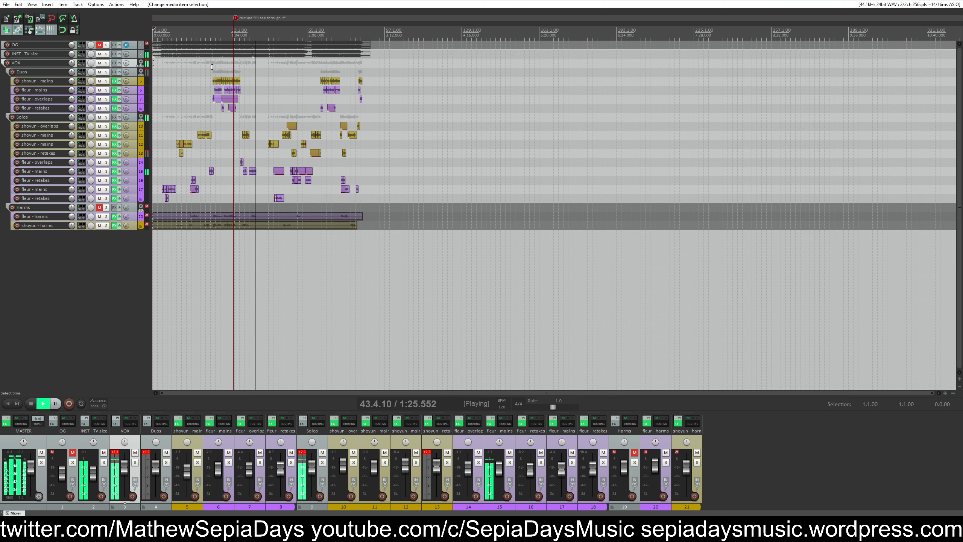
key(space)
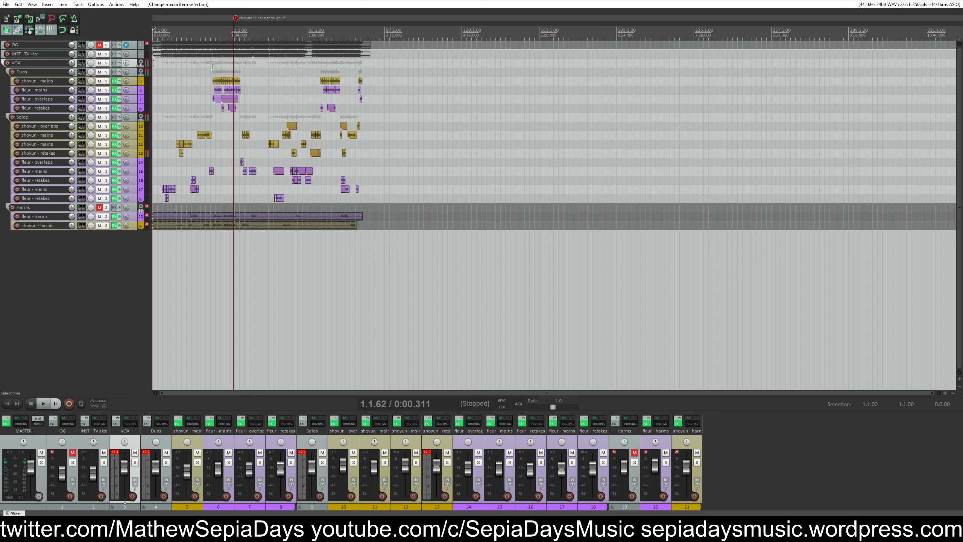
Play the first duet section from 25.2.13 and adjust the track volumes of the duo shoyun and fleur vocals
click(137, 81)
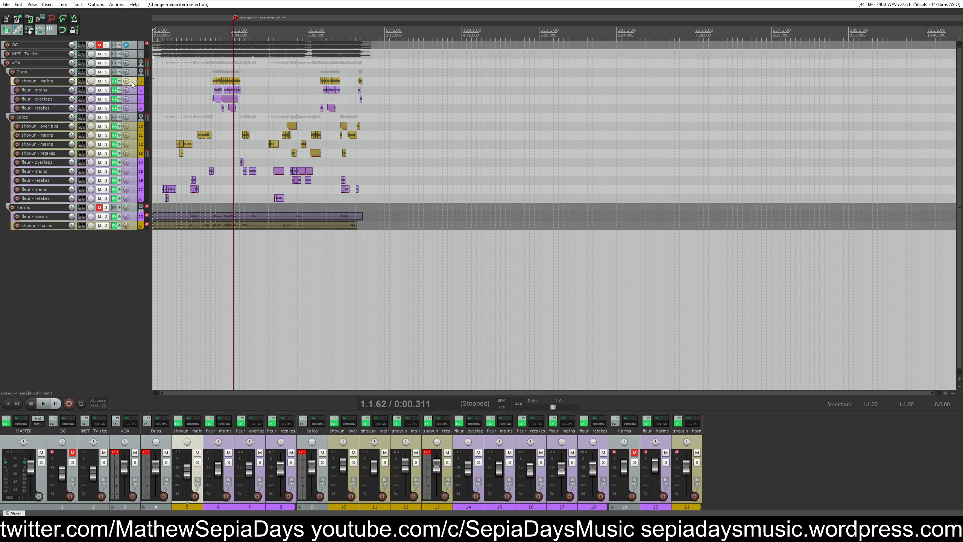
click(212, 68)
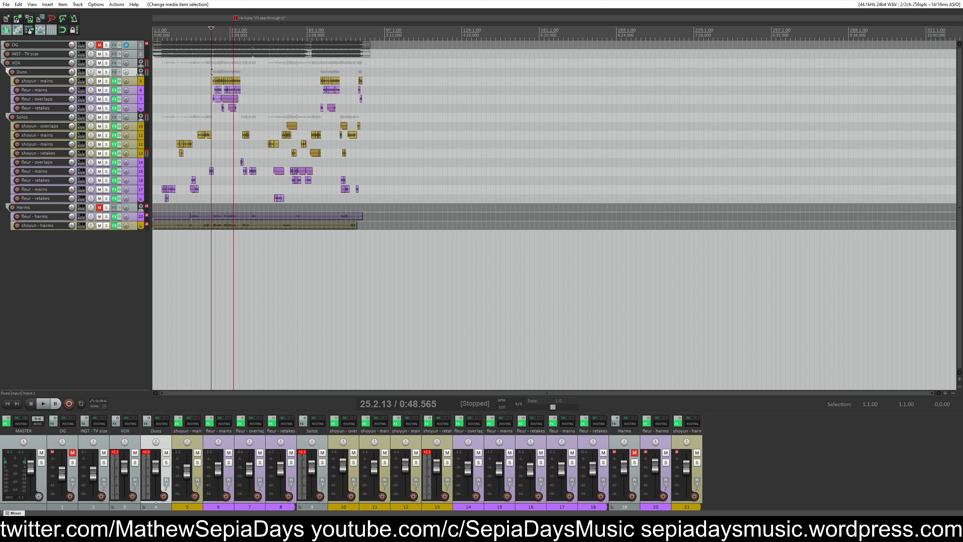
key(space)
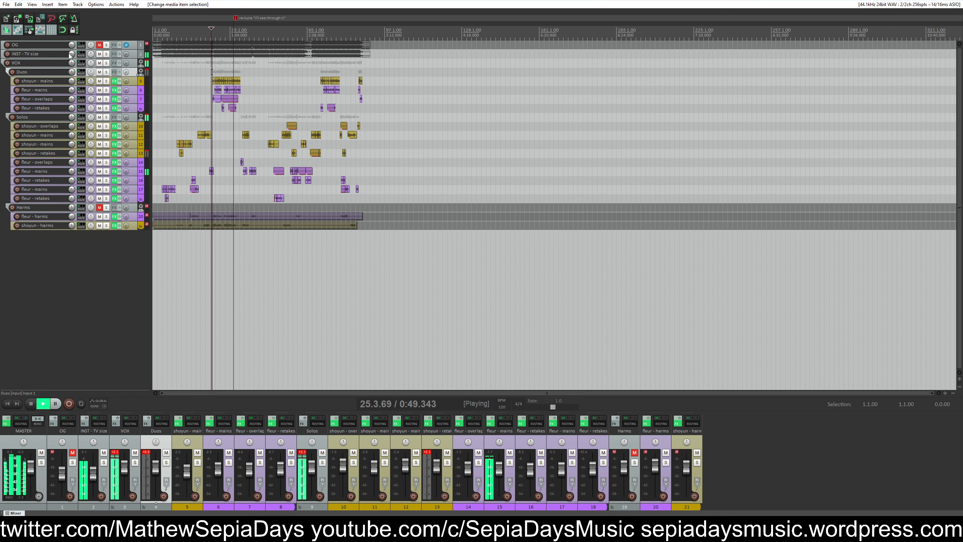
click(135, 82)
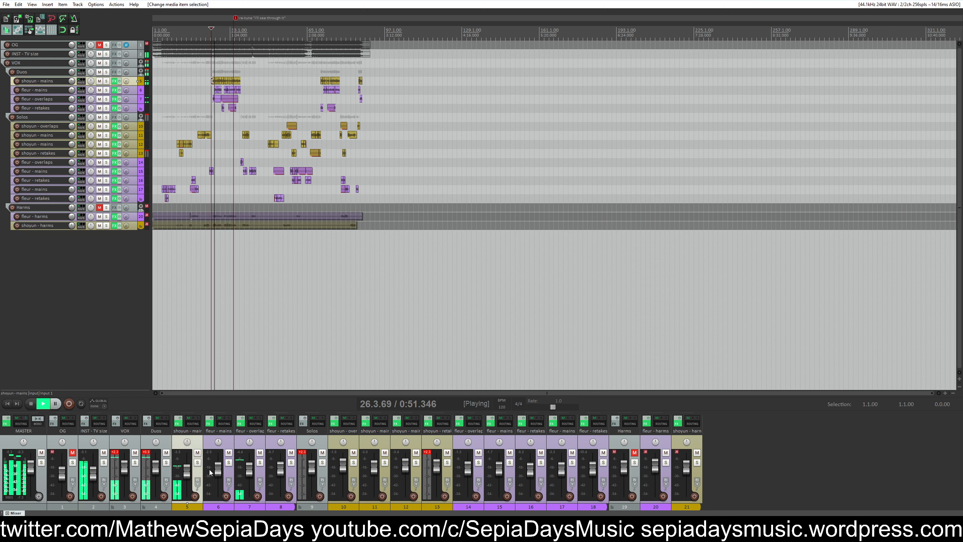
click(194, 473)
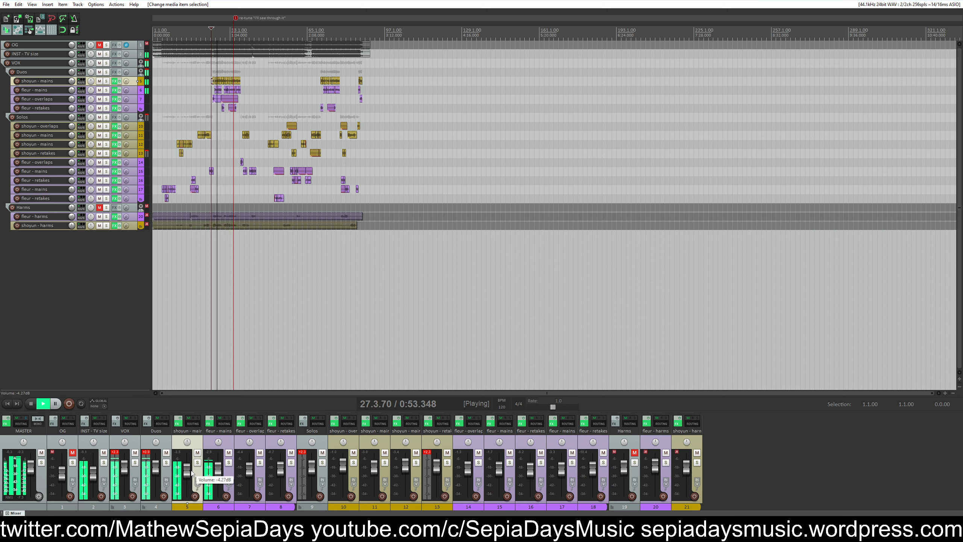
click(218, 470)
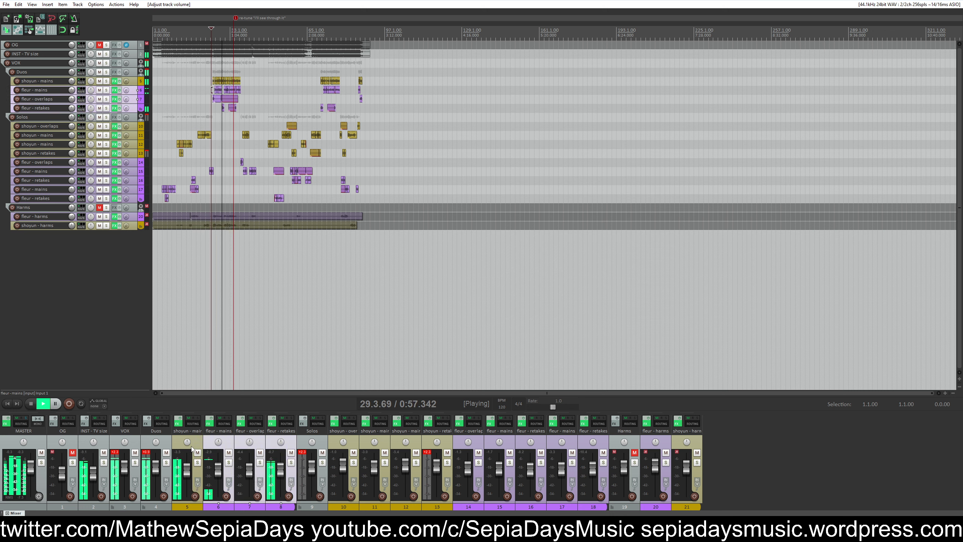
click(243, 81)
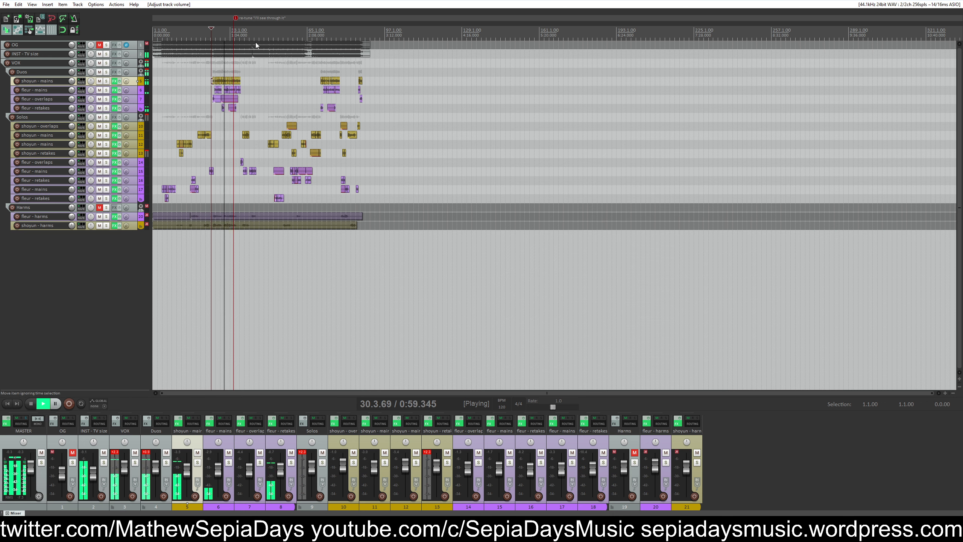
key(space)
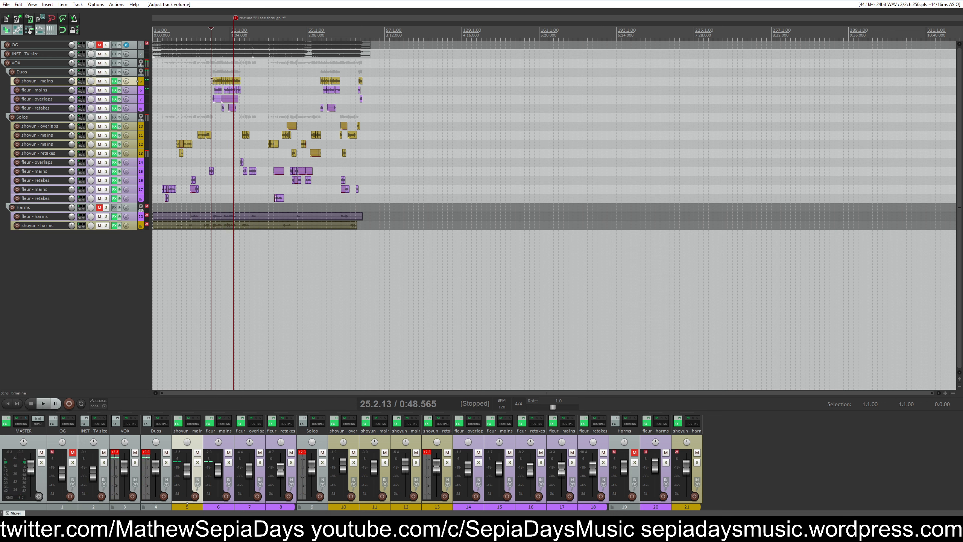
Play the project from 47.3.17 to listen to the vocal levels before the second verse
click(241, 69)
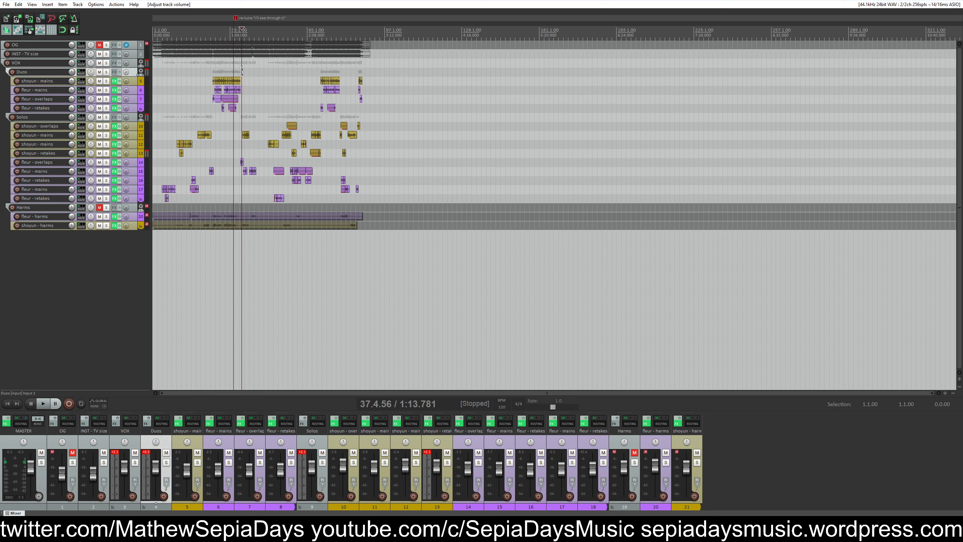
click(266, 80)
key(space)
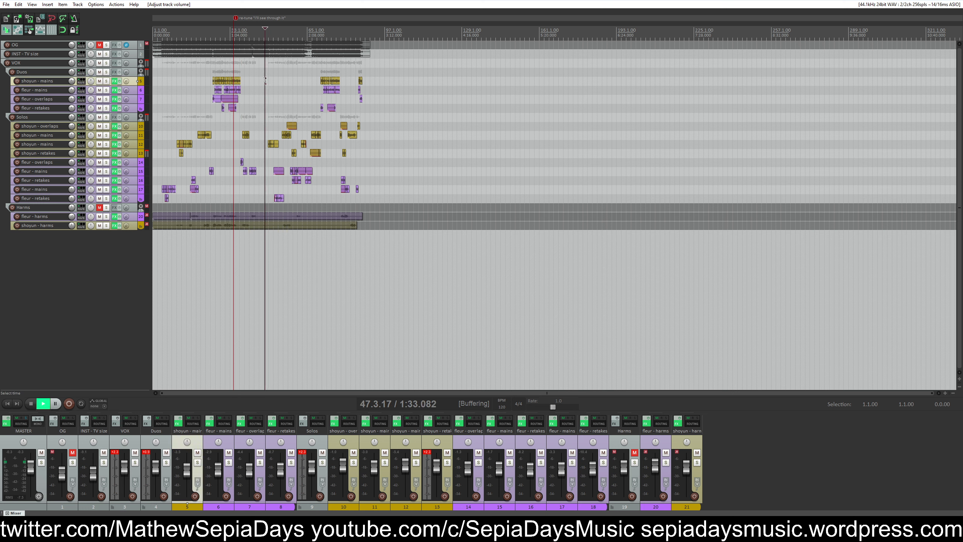